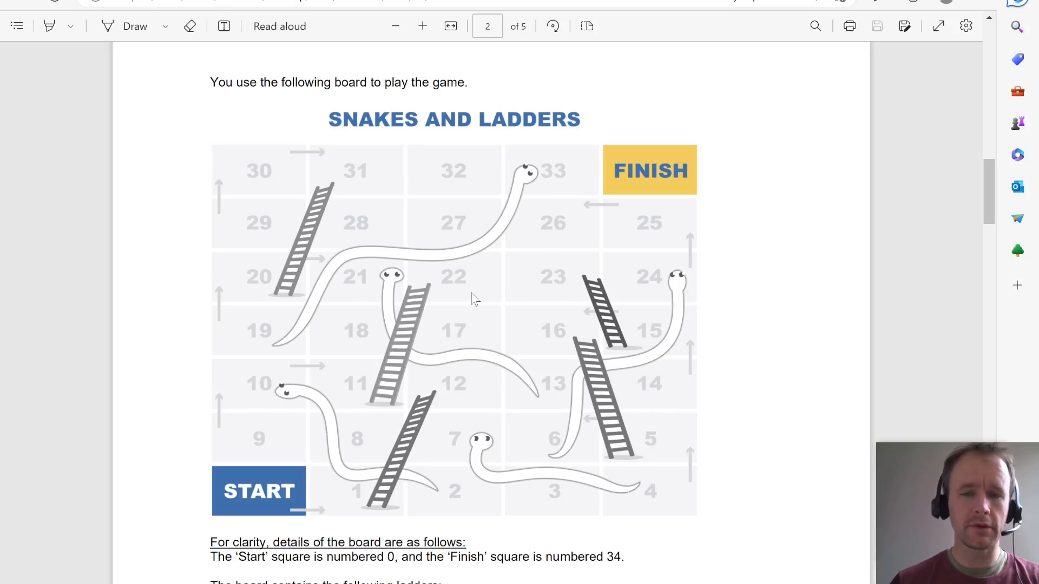
- Review the game rules, the 5,000-game simulation requirement, the board, and its lists of ladders and snakes
{"action": "scroll", "coordinate": [700, 260], "scroll_direction": "up", "scroll_amount": 15}
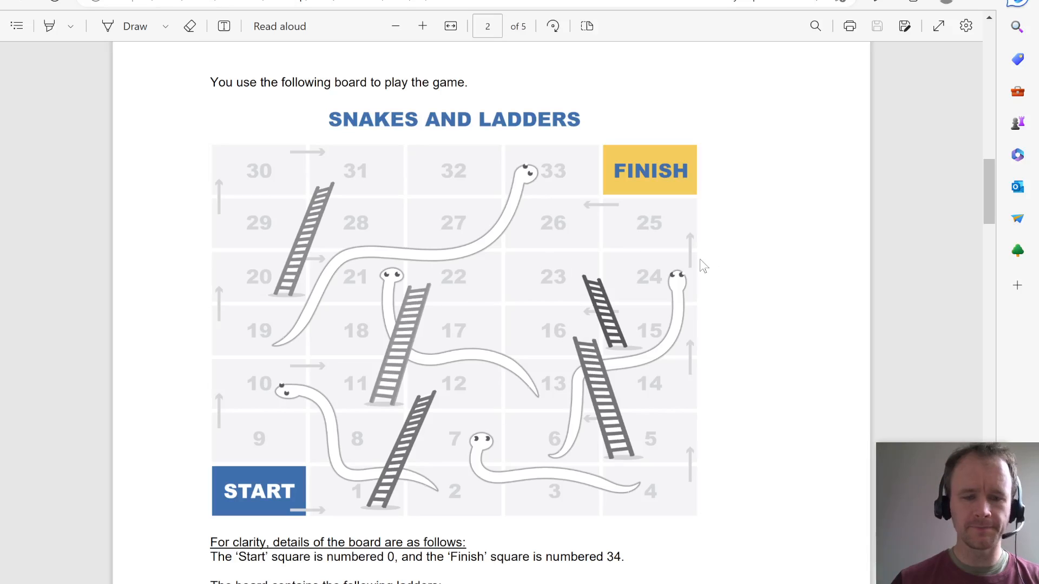
{"action": "scroll", "coordinate": [702, 265], "scroll_direction": "down", "scroll_amount": 2}
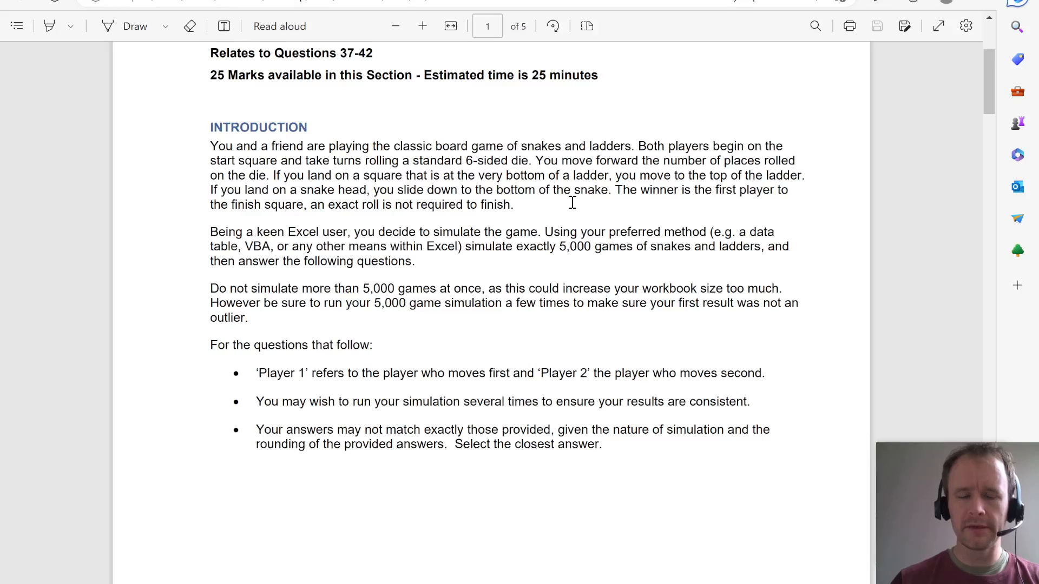
{"action": "left_click_drag", "start_coordinate": [560, 246], "coordinate": [588, 246]}
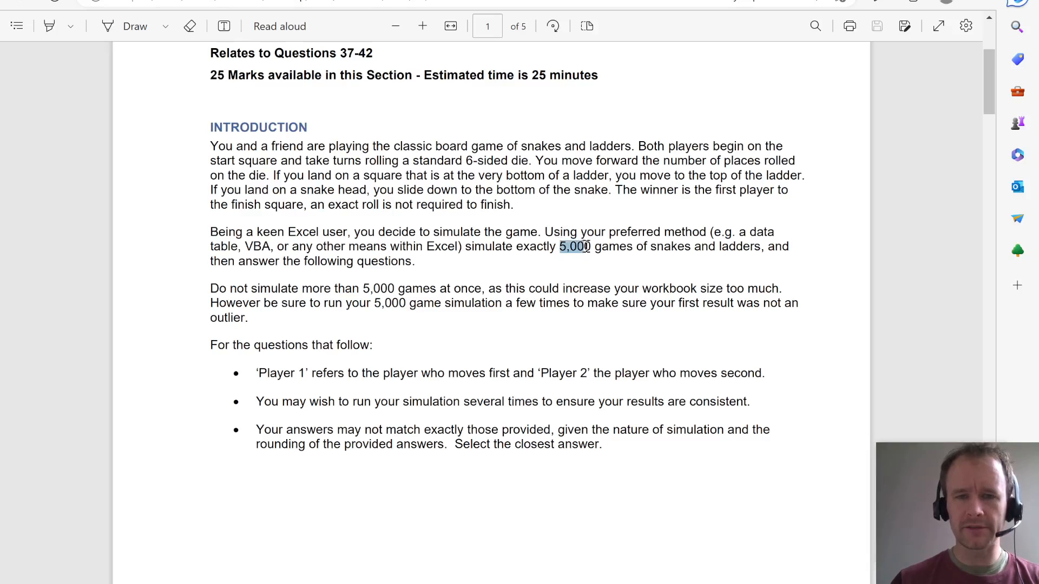
{"action": "left_click", "coordinate": [563, 411]}
{"action": "scroll", "coordinate": [560, 425], "scroll_direction": "down", "scroll_amount": 15}
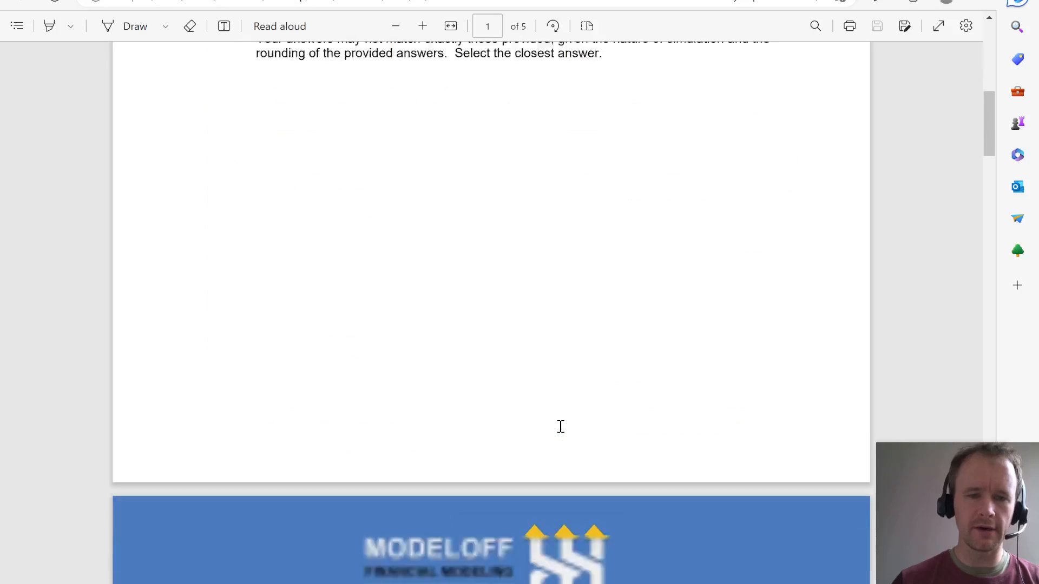
{"action": "scroll", "coordinate": [559, 425], "scroll_direction": "down", "scroll_amount": 6}
{"action": "scroll", "coordinate": [560, 425], "scroll_direction": "up", "scroll_amount": 2}
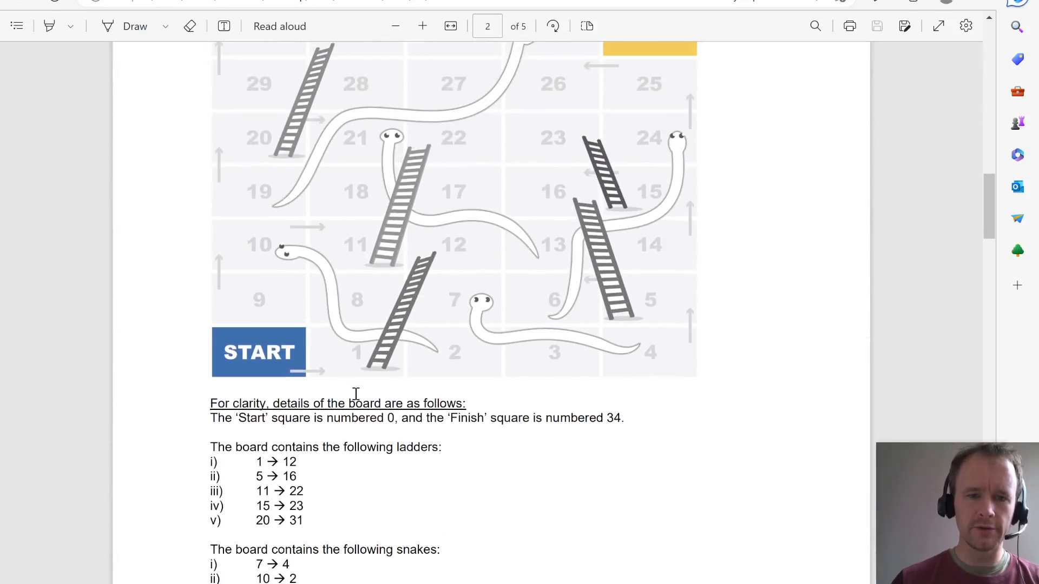
{"action": "scroll", "coordinate": [303, 412], "scroll_direction": "up", "scroll_amount": 1}
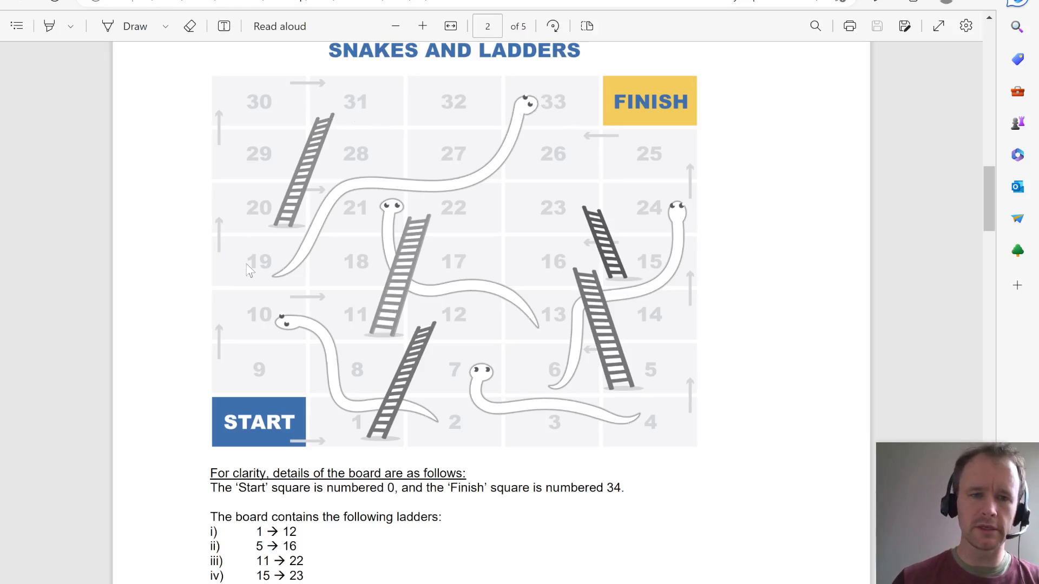
{"action": "scroll", "coordinate": [600, 433], "scroll_direction": "down", "scroll_amount": 3}
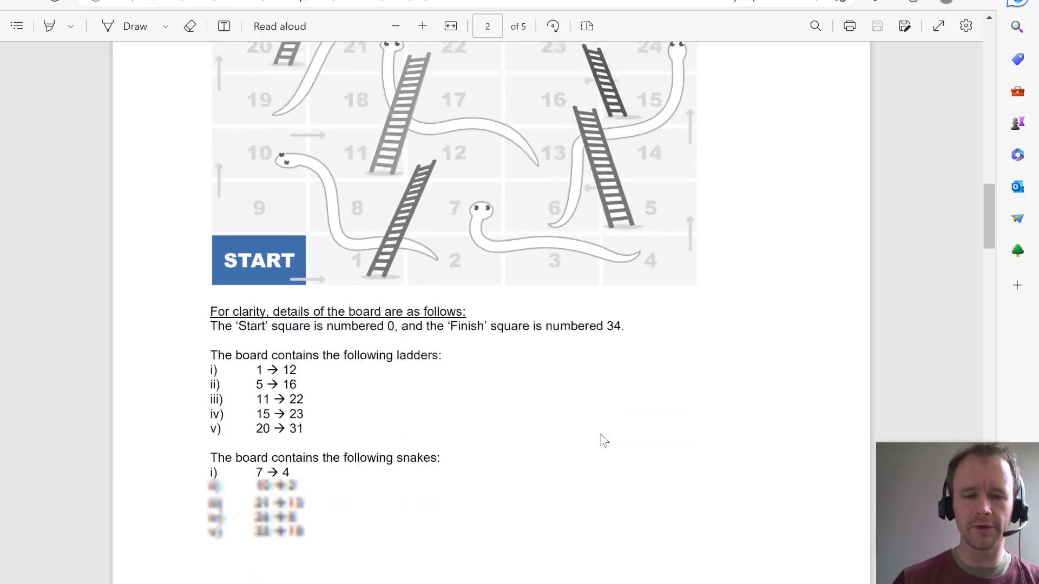
{"action": "scroll", "coordinate": [600, 433], "scroll_direction": "down", "scroll_amount": 3}
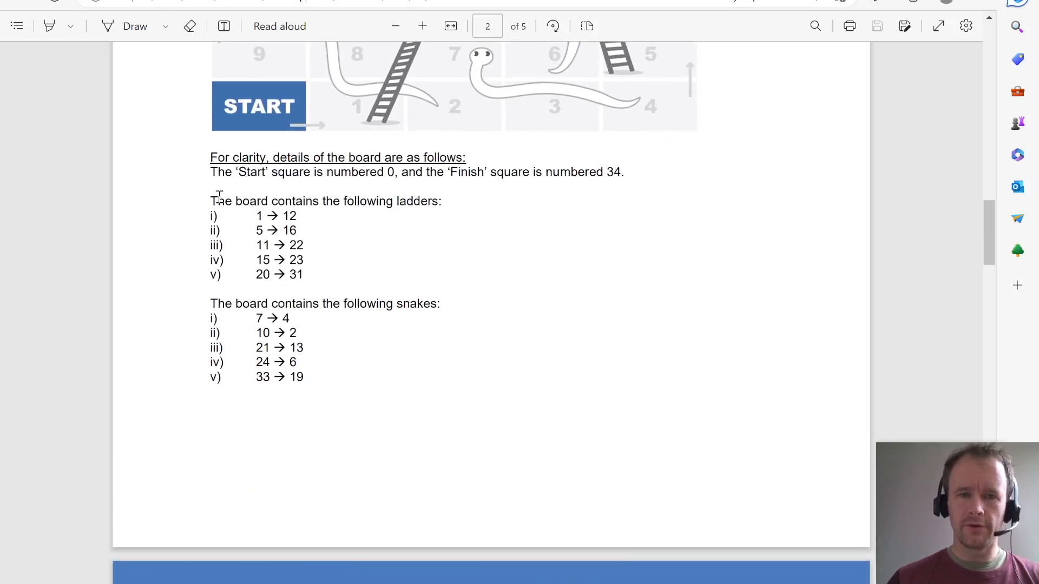
- Copy the five ladder entries from the PDF and paste them as text into the Excel workbook starting at A3
{"action": "scroll", "coordinate": [248, 176], "scroll_direction": "up", "scroll_amount": 2}
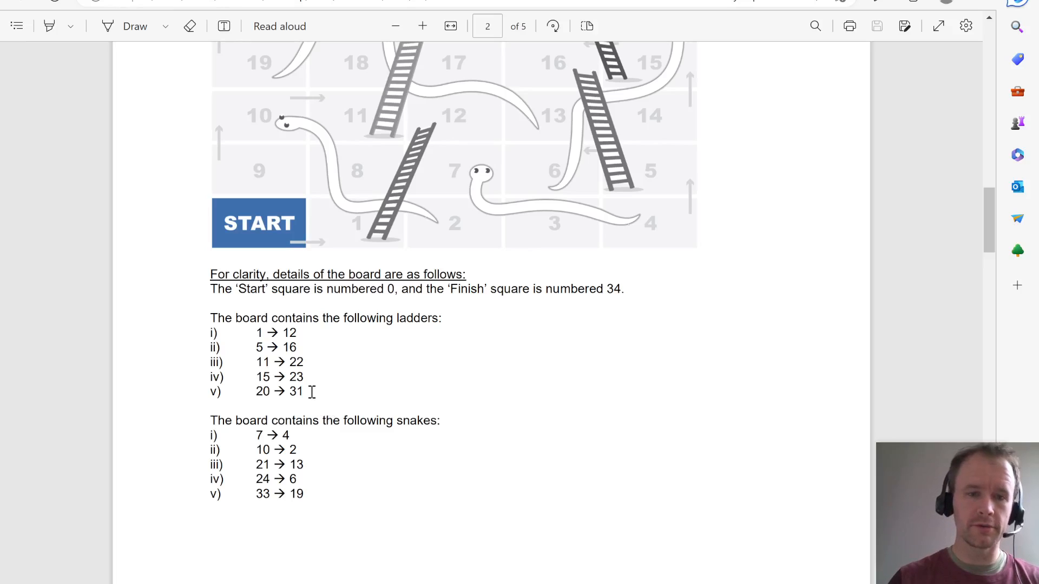
{"action": "left_click_drag", "start_coordinate": [313, 392], "coordinate": [195, 331]}
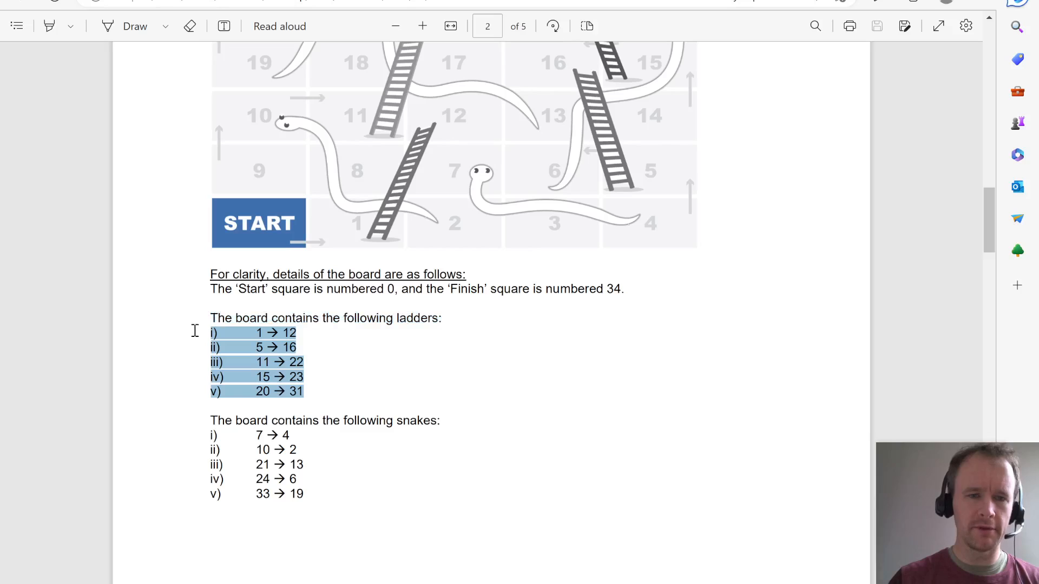
{"action": "key", "text": "alt+Tab"}
{"action": "key", "text": "alt+Tab"}
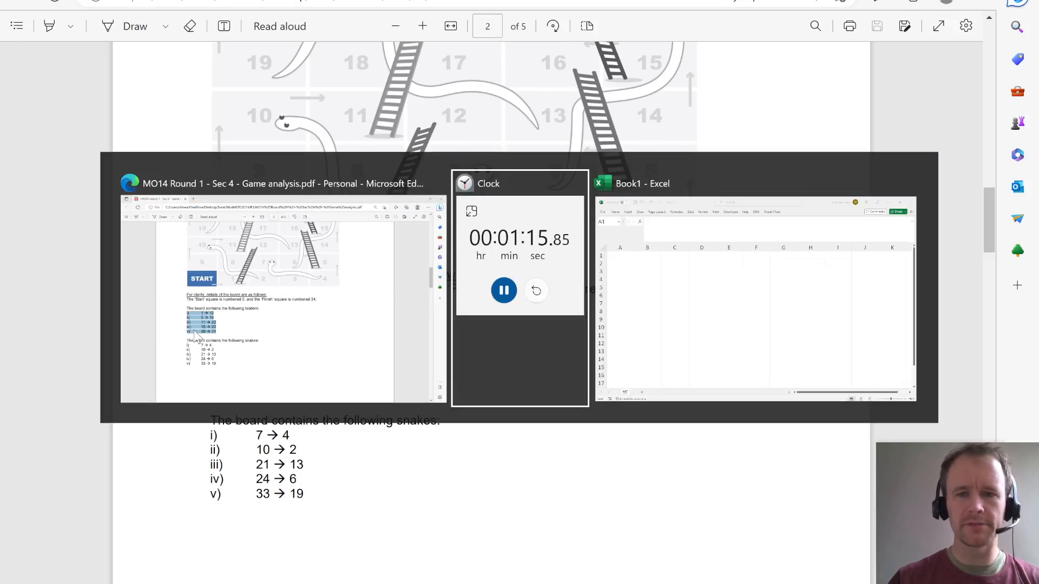
{"action": "key", "text": "Down"}
{"action": "key", "text": "Down"}
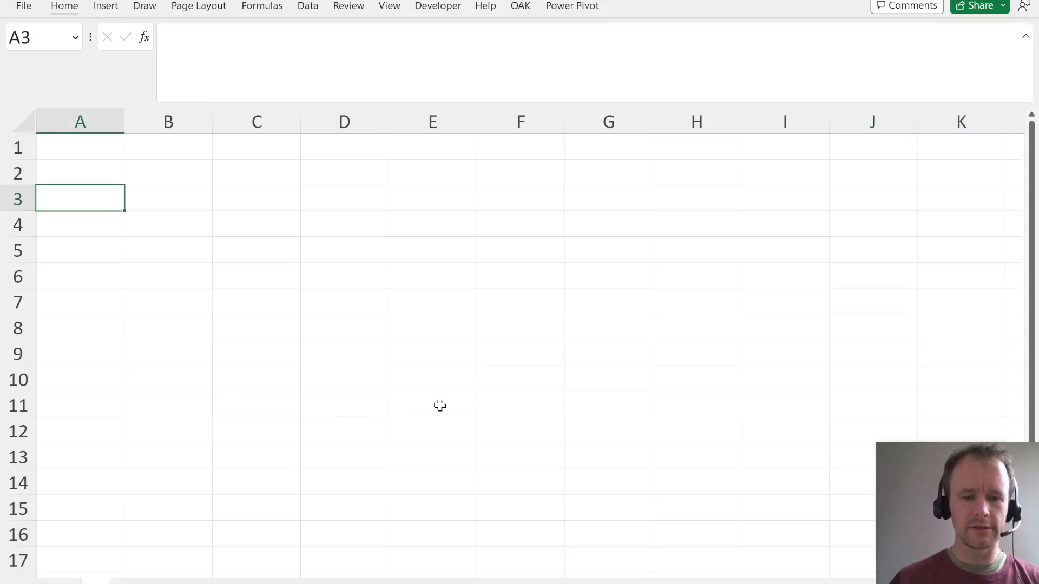
{"action": "key", "text": "ctrl+alt+v"}
{"action": "key", "text": "Down"}
{"action": "key", "text": "Down"}
{"action": "key", "text": "Return"}
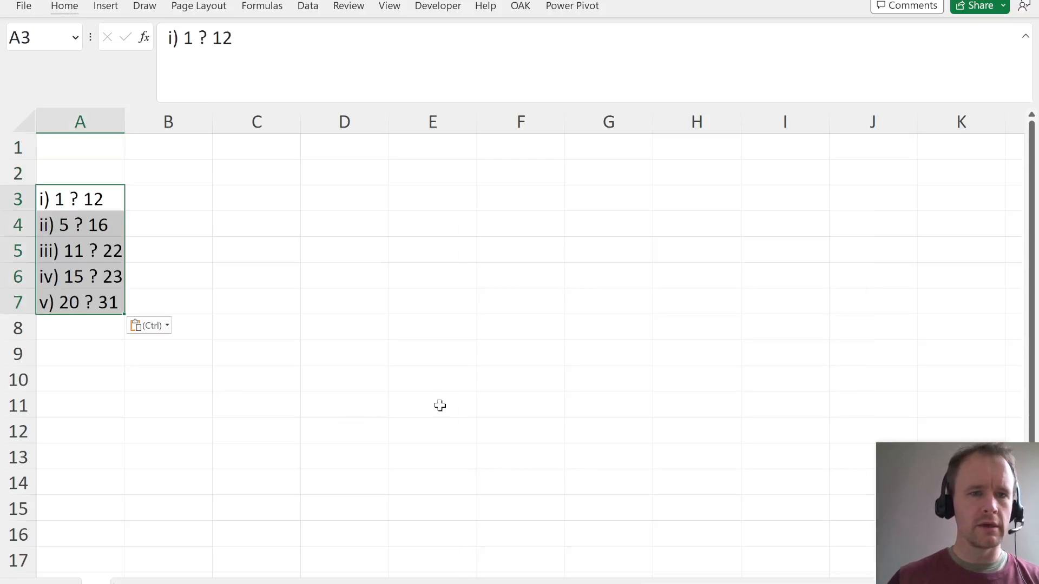
- Split the pasted ladder entries in A3:A7 into separate columns with Text to Columns, using a space as delimiter
{"action": "key", "text": "alt+a"}
{"action": "key", "text": "e"}
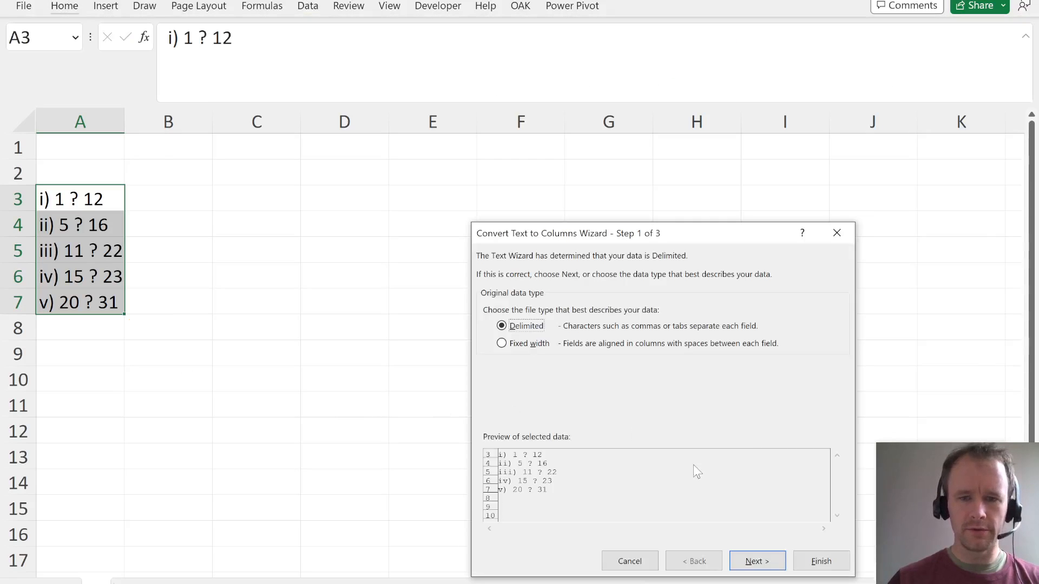
{"action": "key", "text": "Return"}
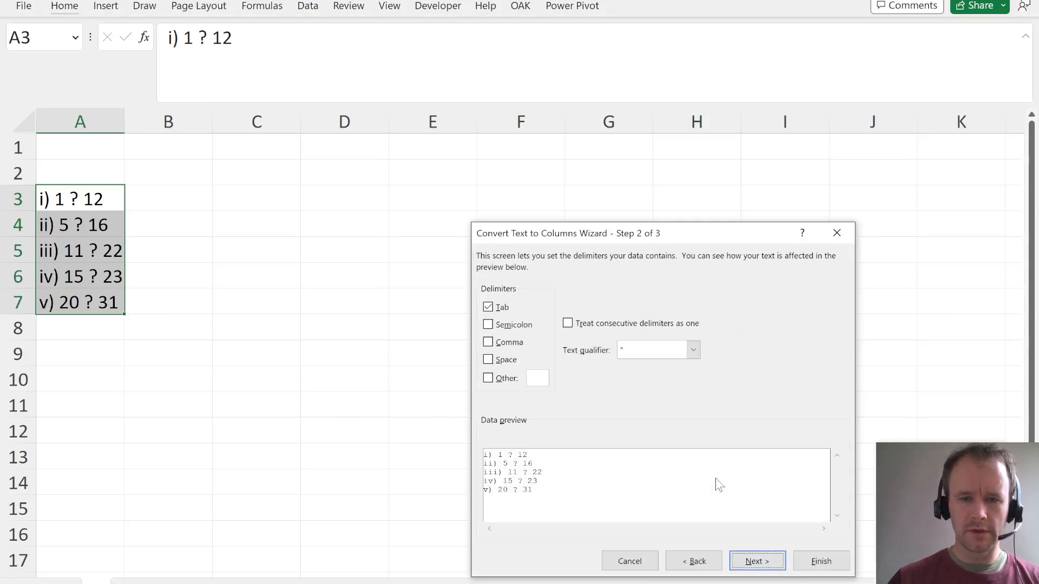
{"action": "key", "text": "alt+f"}
- Delete the column of question marks and the column of Roman numerals, keeping only the ladder start and end squares
{"action": "key", "text": "Right"}
{"action": "key", "text": "Right"}
{"action": "key", "text": "ctrl+space"}
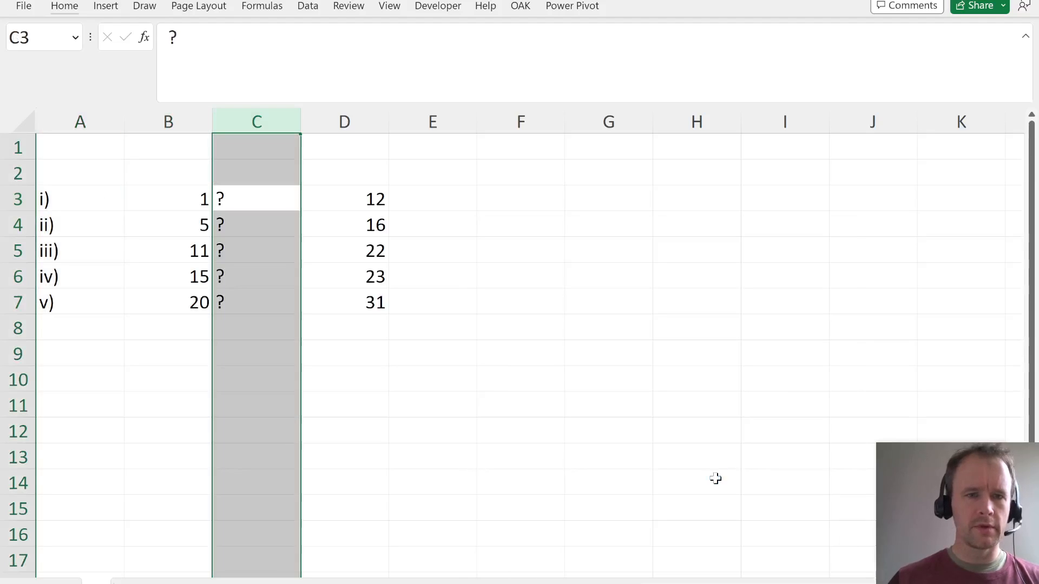
{"action": "key", "text": "alt+h"}
{"action": "key", "text": "d"}
{"action": "key", "text": "c"}
{"action": "key", "text": "Left"}
{"action": "key", "text": "Left"}
{"action": "key", "text": "ctrl+space"}
{"action": "key", "text": "alt+h"}
{"action": "key", "text": "d"}
{"action": "key", "text": "c"}
- Add the headers From in A2 and To in B2 above the ladder squares
{"action": "key", "text": "Up"}
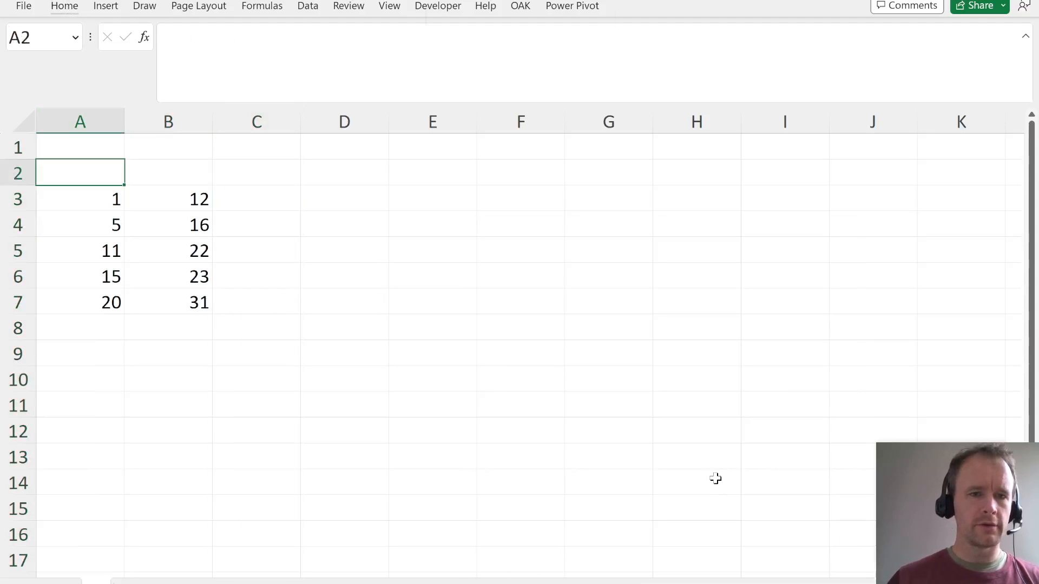
{"action": "type", "text": "From"}
{"action": "key", "text": "Tab"}
{"action": "type", "text": "To"}
{"action": "key", "text": "Return"}
- Fill C3:C7 with Ladder and add the header Type in C2
{"action": "key", "text": "Right"}
{"action": "key", "text": "Right"}
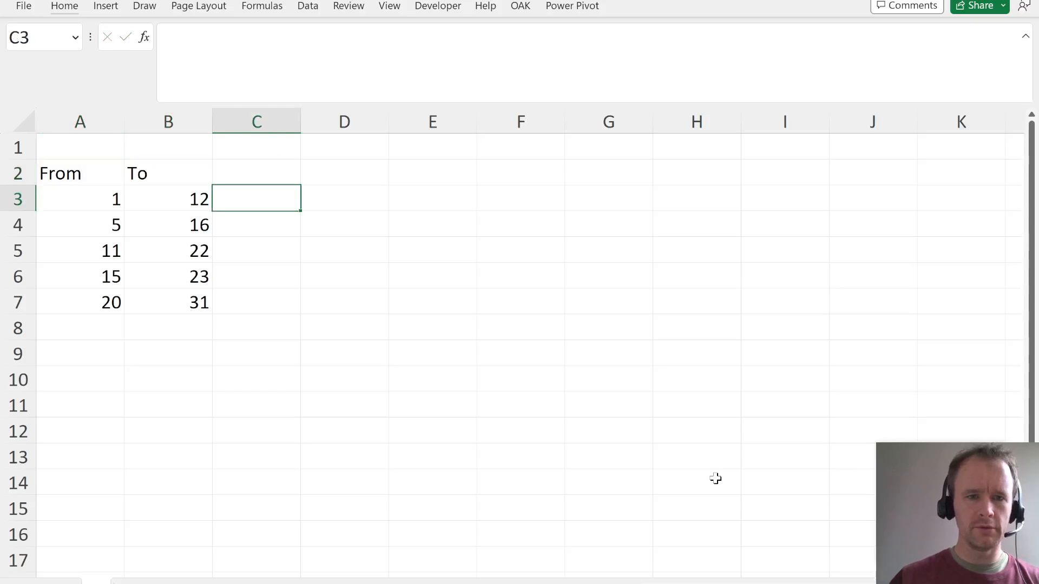
{"action": "key", "text": "shift+Down"}
{"action": "key", "text": "shift+Down"}
{"action": "key", "text": "shift+Down"}
{"action": "key", "text": "shift+Down"}
{"action": "type", "text": "Ladder"}
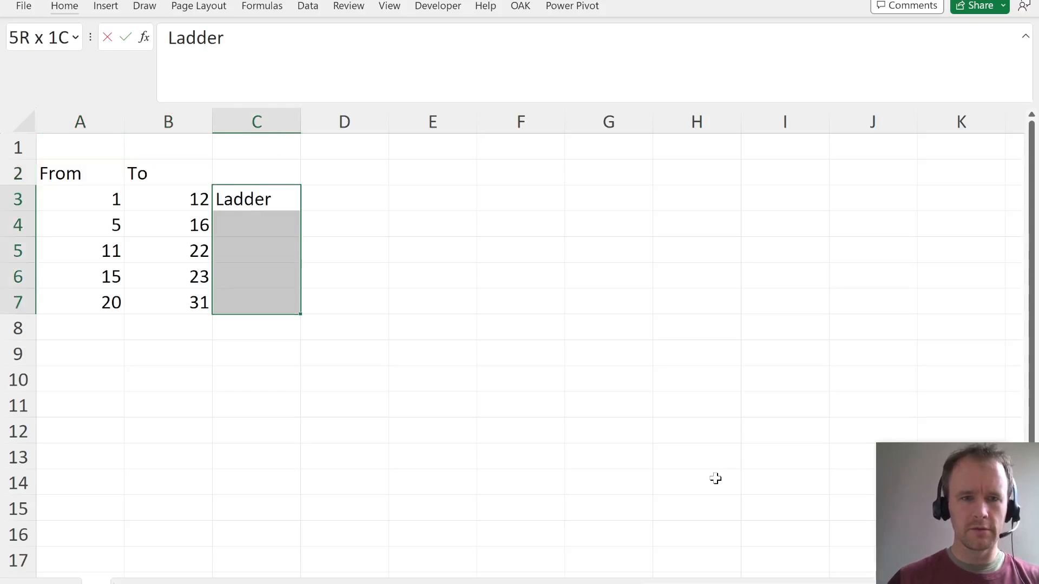
{"action": "key", "text": "ctrl+Return"}
{"action": "key", "text": "Up"}
{"action": "type", "text": "Type"}
{"action": "key", "text": "Return"}
- Copy the five snake entries from the PDF and paste them as text below the ladders, starting at A8 in Excel
{"action": "key", "text": "Down"}
{"action": "key", "text": "Left"}
{"action": "key", "text": "Left"}
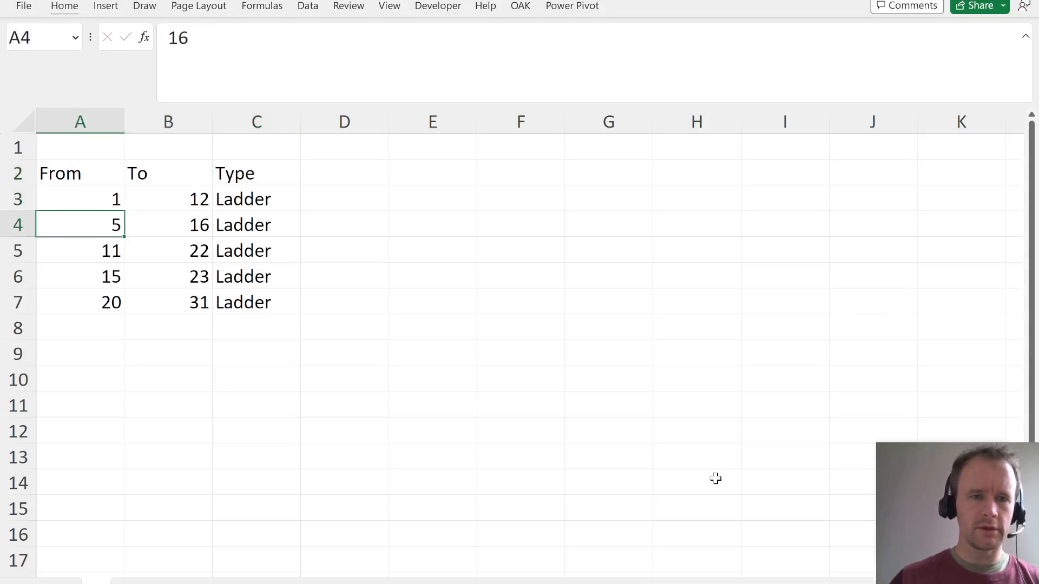
{"action": "key", "text": "ctrl+Down"}
{"action": "key", "text": "alt+Tab"}
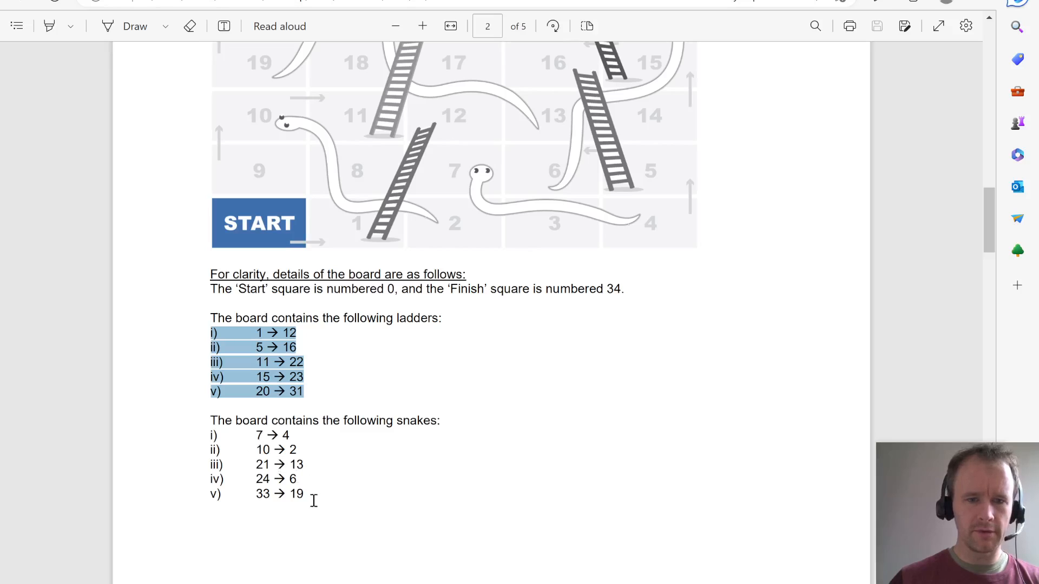
{"action": "left_click_drag", "start_coordinate": [314, 501], "coordinate": [189, 436]}
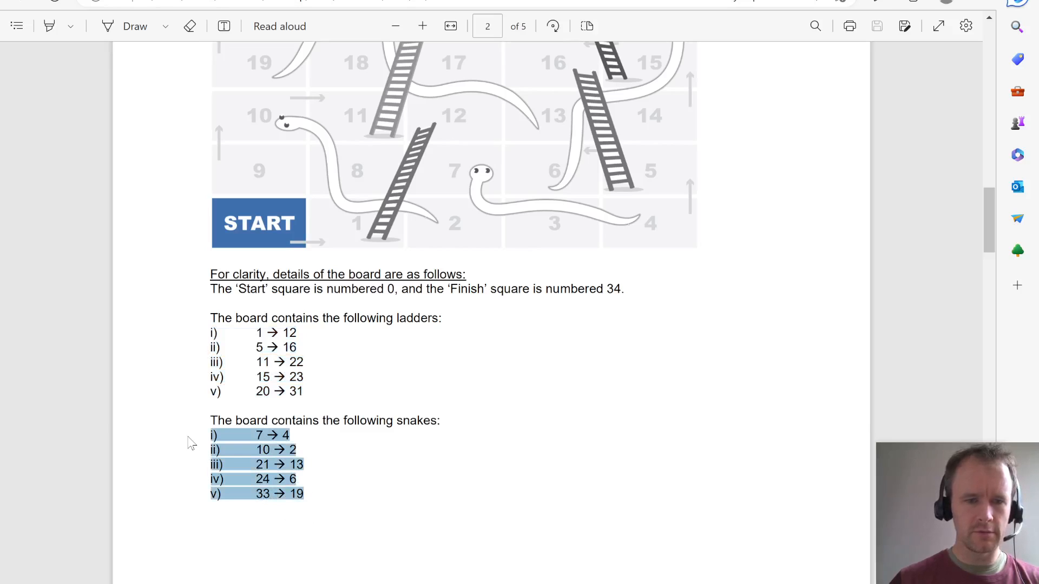
{"action": "key", "text": "ctrl+c"}
{"action": "key", "text": "alt+Tab"}
{"action": "key", "text": "ctrl+v"}
{"action": "key", "text": "ctrl+z"}
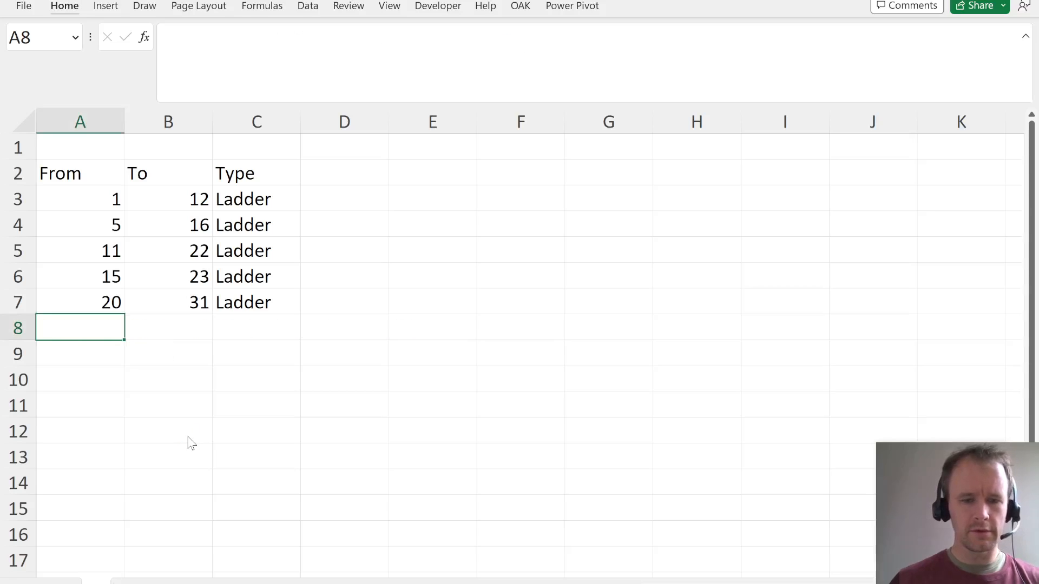
{"action": "key", "text": "ctrl+alt+v"}
{"action": "key", "text": "Return"}
- Move the snake start squares from B8:B12 into A8:A12, replacing the Roman numerals
{"action": "key", "text": "Right"}
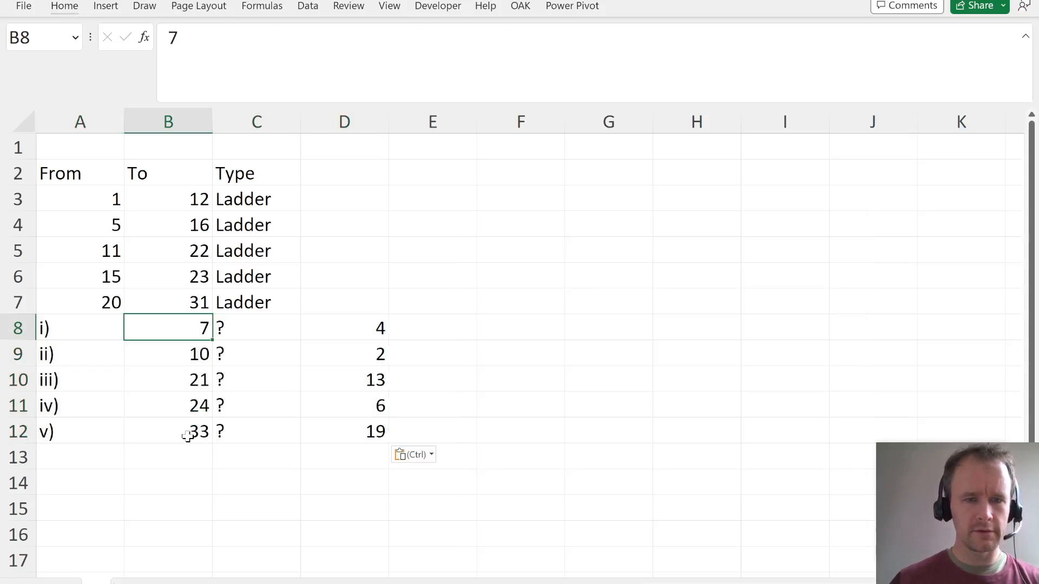
{"action": "key", "text": "ctrl+shift+Down"}
{"action": "key", "text": "ctrl+x"}
{"action": "key", "text": "Left"}
{"action": "key", "text": "ctrl+v"}
- Move the snake end squares from D8:D12 into B8:B12 under the To header
{"action": "key", "text": "Right"}
{"action": "key", "text": "Right"}
{"action": "key", "text": "Right"}
{"action": "key", "text": "ctrl+shift+Down"}
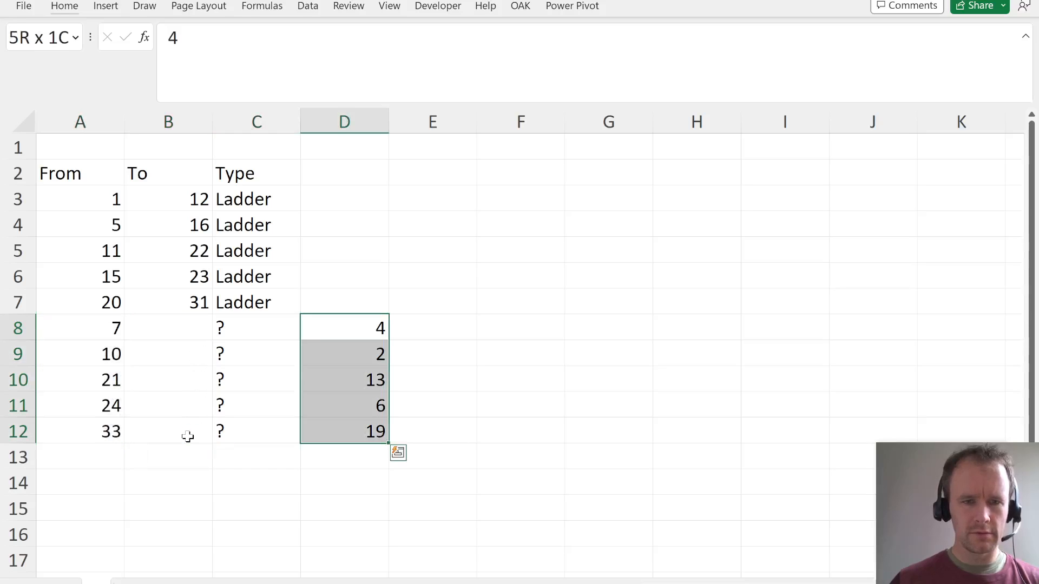
{"action": "key", "text": "ctrl+x"}
{"action": "key", "text": "Left"}
{"action": "key", "text": "Left"}
{"action": "key", "text": "ctrl+v"}
- Replace the question marks in C8:C12 with the type Snake
{"action": "key", "text": "Right"}
{"action": "key", "text": "ctrl+shift+Down"}
{"action": "type", "text": "Snake"}
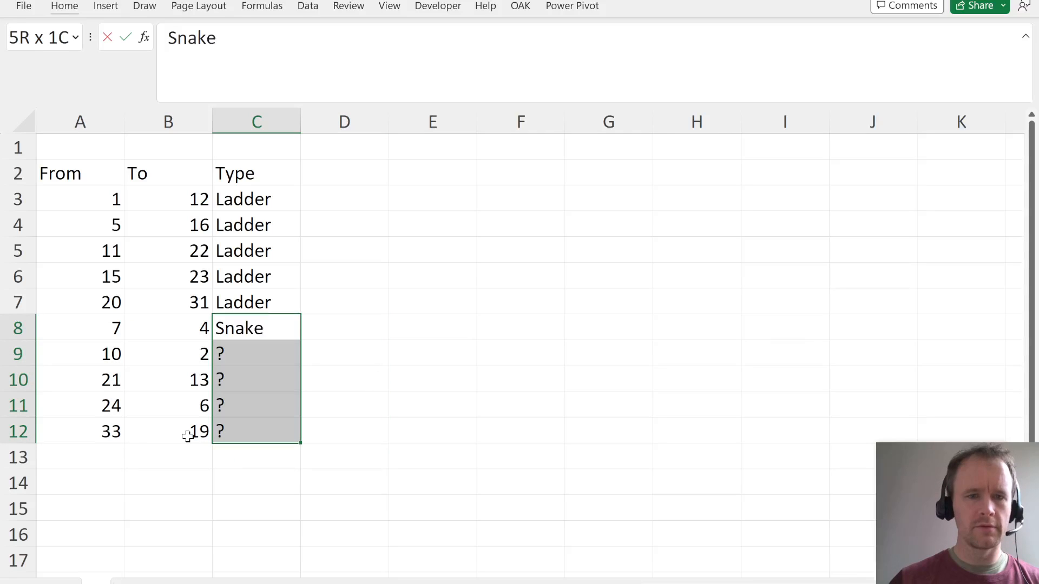
{"action": "key", "text": "ctrl+Return"}
- Check the board's finish area in the PDF, and list the overshoot squares 35 to 40 in A13:A18 of the workbook
{"action": "key", "text": "alt+Tab"}
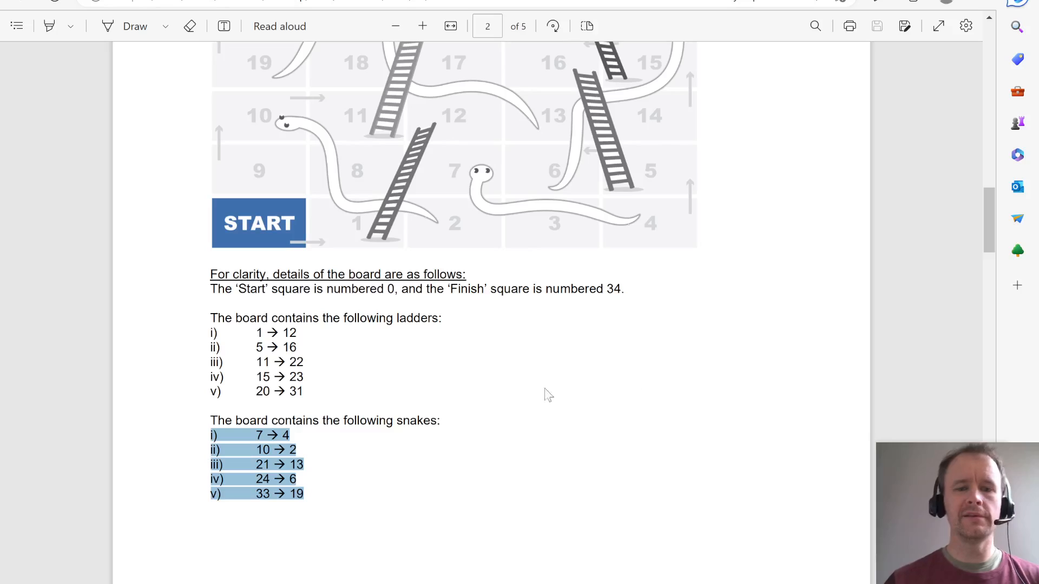
{"action": "scroll", "coordinate": [612, 271], "scroll_direction": "up", "scroll_amount": 5}
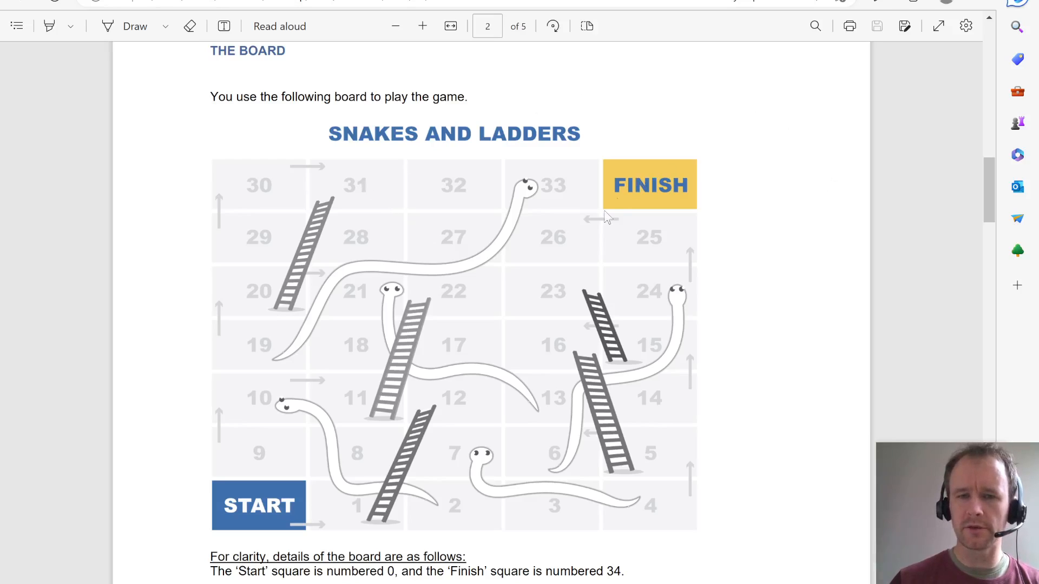
{"action": "key", "text": "alt+Tab"}
{"action": "left_click", "coordinate": [77, 454]}
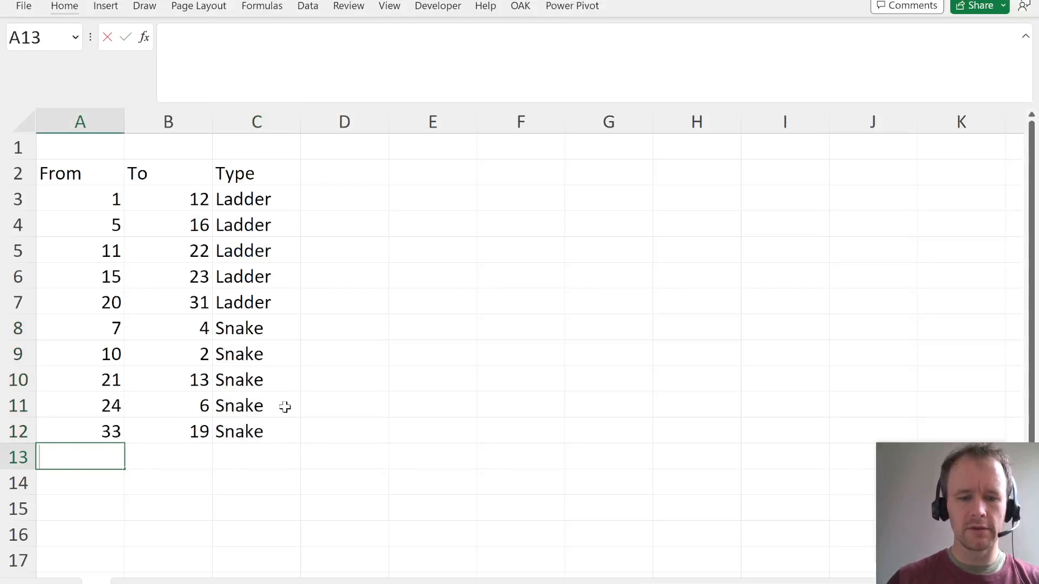
{"action": "type", "text": "35"}
{"action": "key", "text": "Return"}
{"action": "type", "text": "36"}
{"action": "key", "text": "Return"}
{"action": "type", "text": "37"}
{"action": "key", "text": "Return"}
{"action": "type", "text": "38"}
{"action": "key", "text": "Return"}
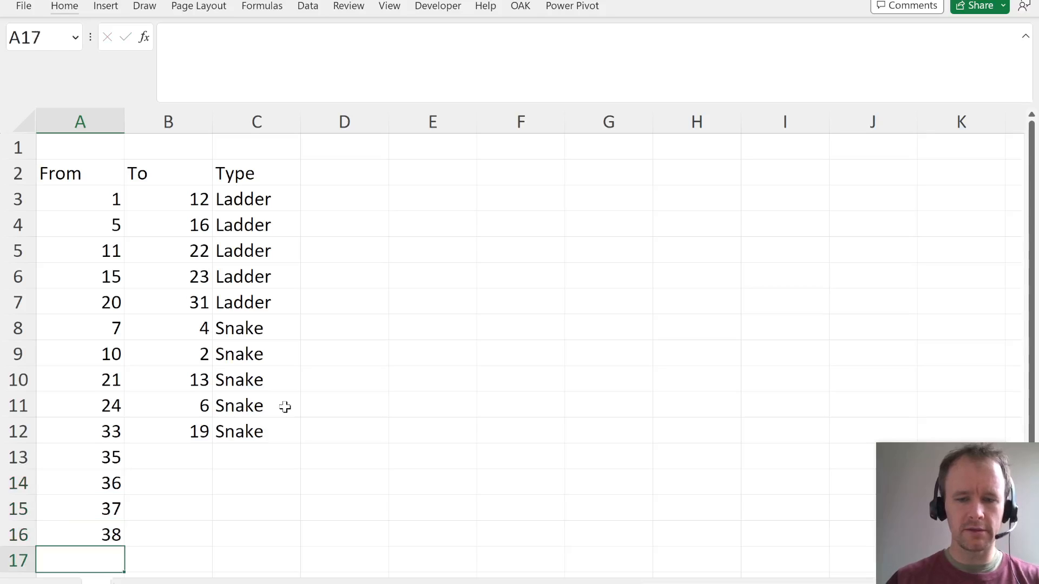
{"action": "type", "text": "39"}
{"action": "key", "text": "Return"}
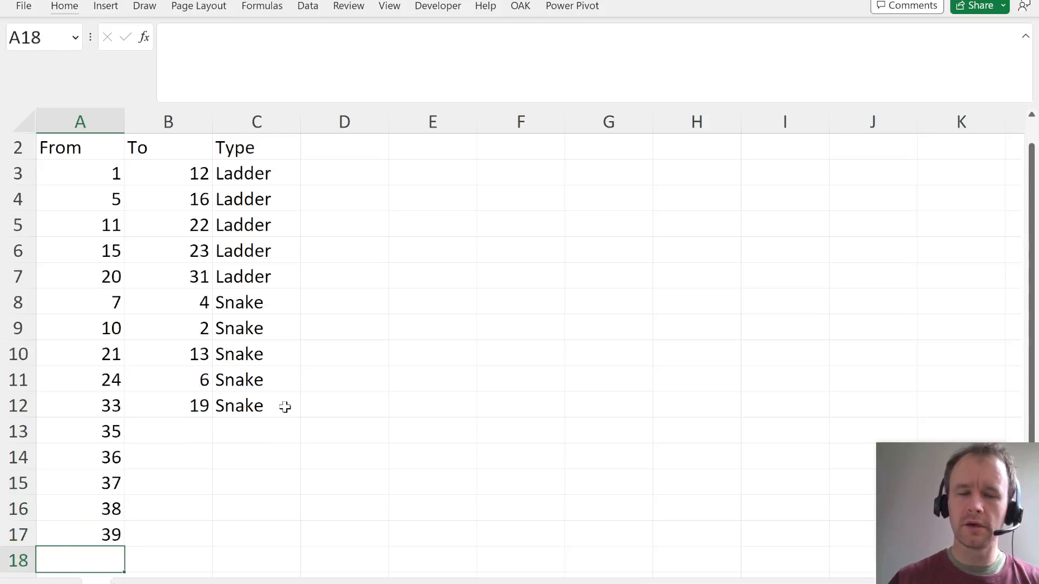
{"action": "key", "text": "alt+Tab"}
{"action": "key", "text": "alt+Tab"}
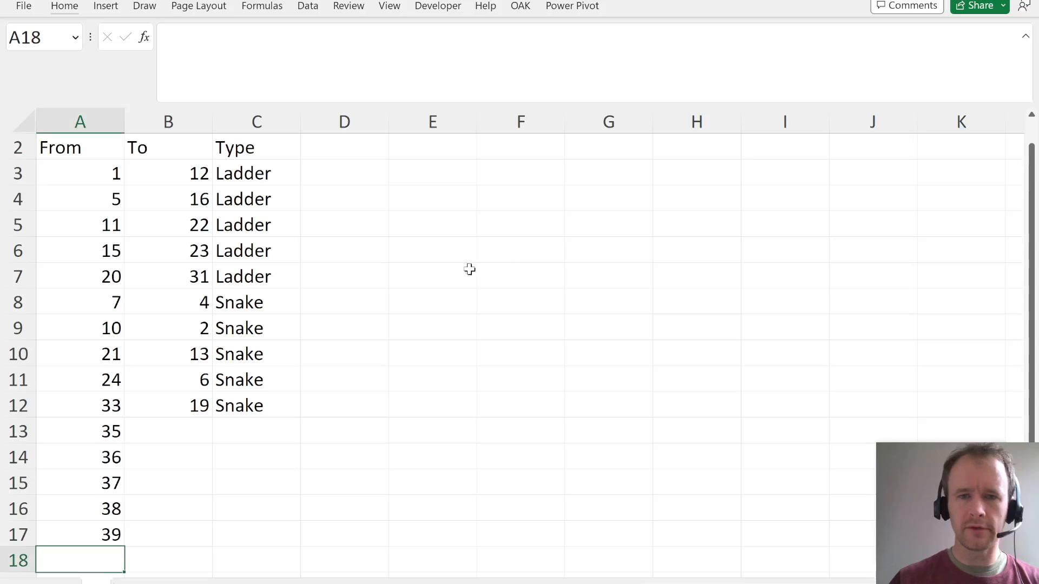
{"action": "type", "text": "40"}
{"action": "key", "text": "Return"}
- Fill B13:B18 with 34 as the destination of the overshoot squares
{"action": "key", "text": "Up"}
{"action": "key", "text": "Right"}
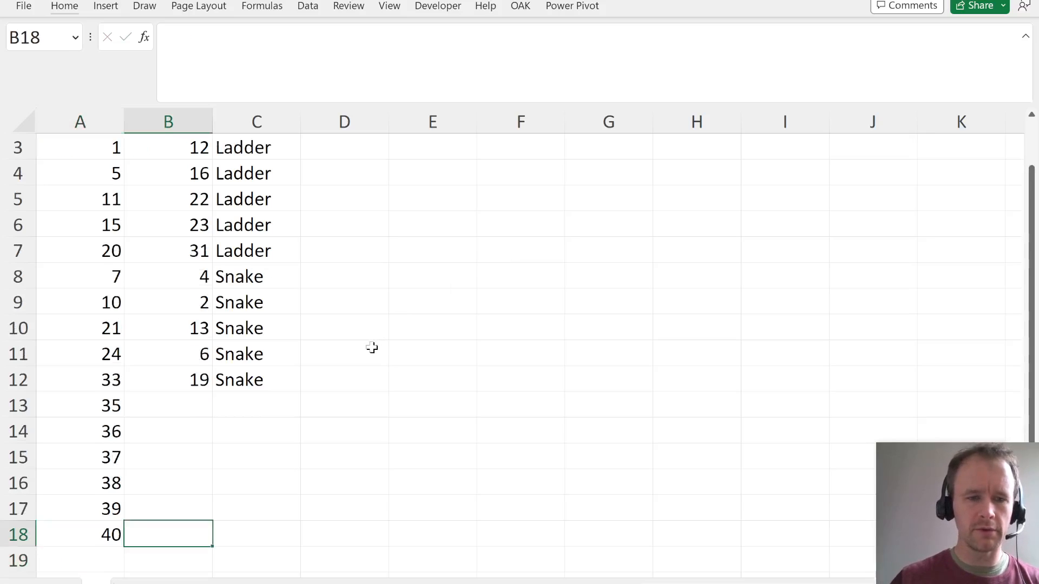
{"action": "key", "text": "ctrl+shift+Up"}
{"action": "key", "text": "shift+Down"}
{"action": "type", "text": "34"}
{"action": "key", "text": "ctrl+Return"}
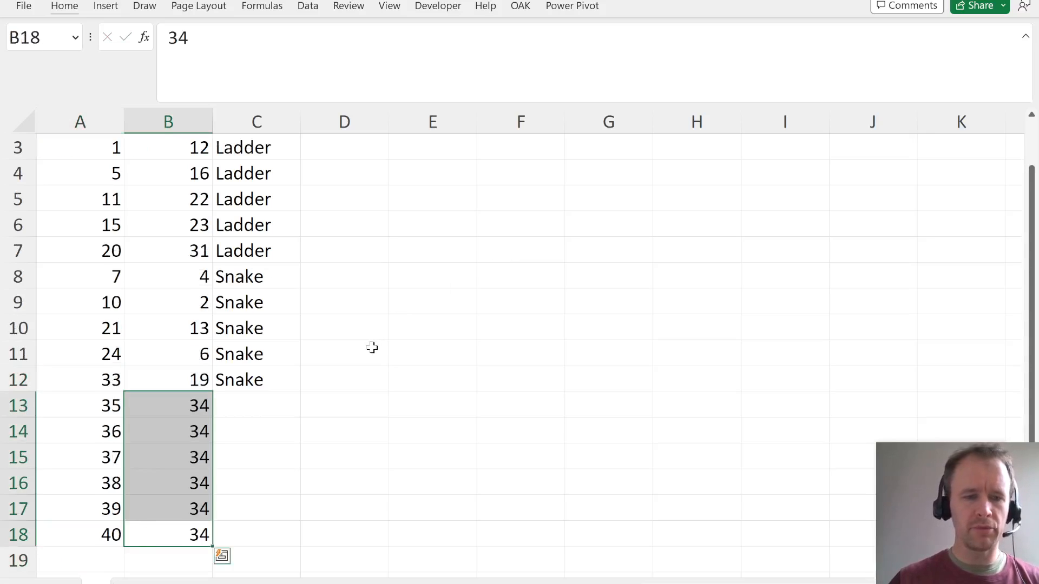
- Fill C13:C18 with the type Finish for the overshoot squares
{"action": "key", "text": "Right"}
{"action": "key", "text": "ctrl+shift+Up"}
{"action": "key", "text": "shift+Down"}
{"action": "type", "text": "Finish"}
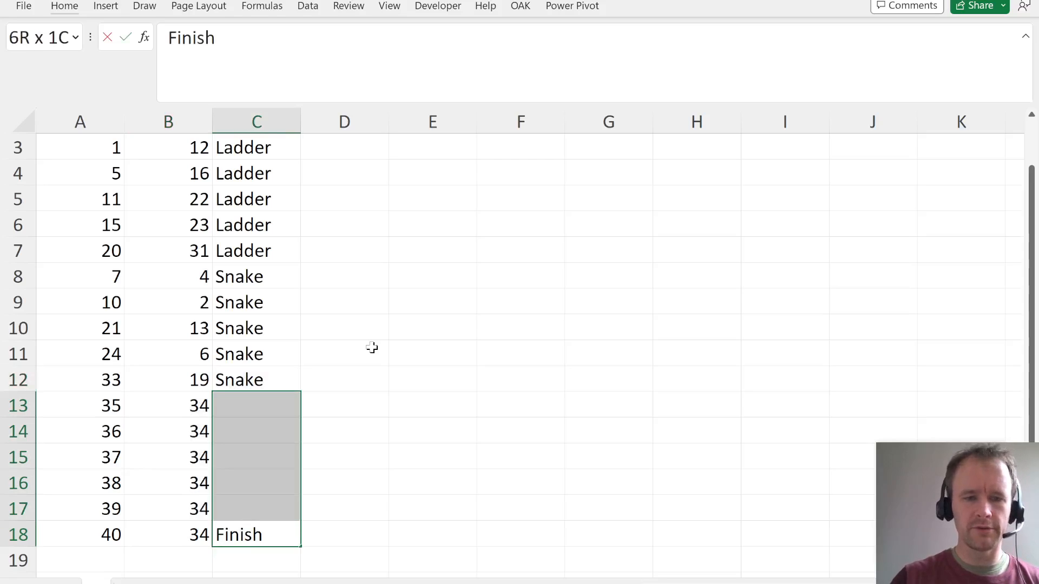
{"action": "key", "text": "ctrl+Return"}
- Review the overshoot squares and their destinations in A13:B18
{"action": "key", "text": "Left"}
{"action": "key", "text": "Left"}
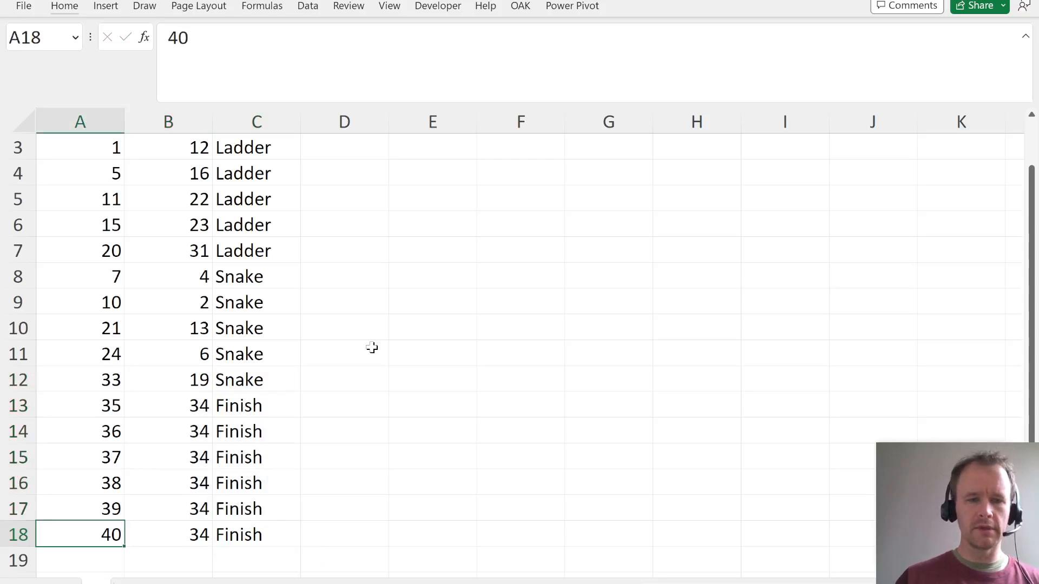
{"action": "key", "text": "Right"}
{"action": "key", "text": "Up"}
{"action": "key", "text": "Up"}
{"action": "key", "text": "Up"}
{"action": "key", "text": "Up"}
{"action": "key", "text": "Up"}
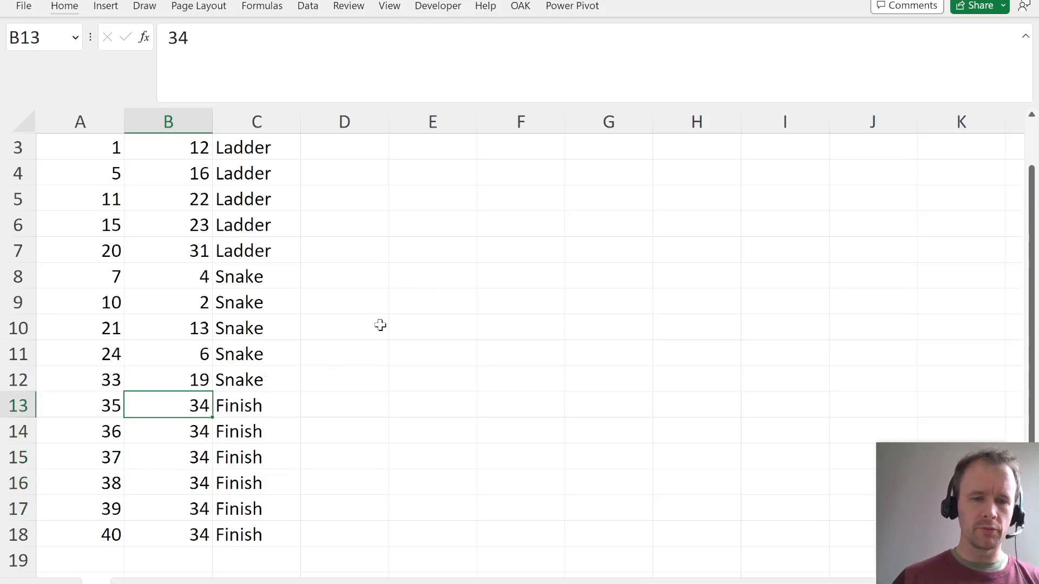
{"action": "key", "text": "ctrl+shift+Down"}
- Make the From, To and Type headers in A2:C2 bold
{"action": "key", "text": "ctrl+Up"}
{"action": "key", "text": "ctrl+Left"}
{"action": "key", "text": "Down"}
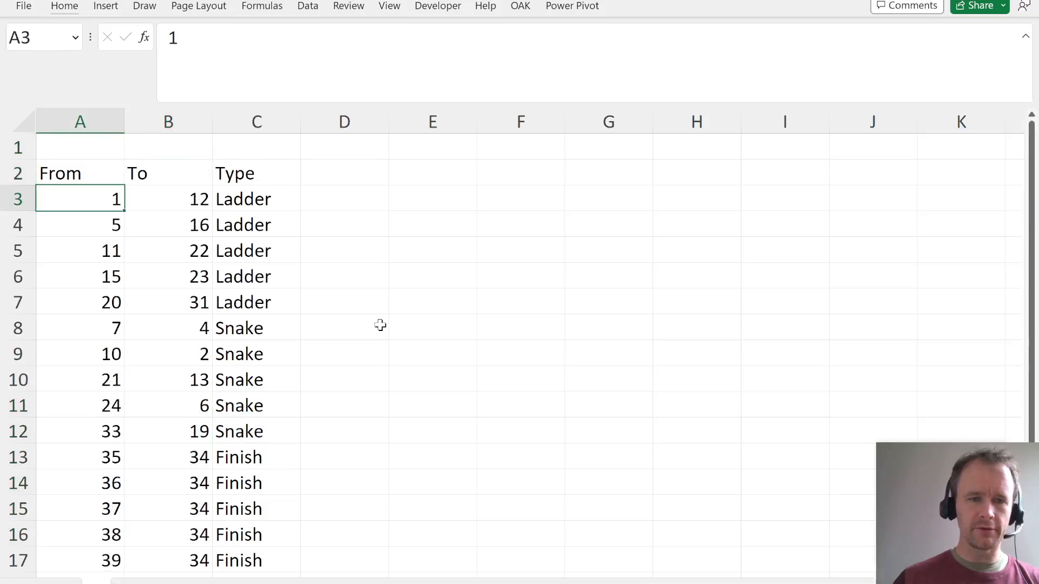
{"action": "key", "text": "Up"}
{"action": "key", "text": "shift+Right"}
{"action": "key", "text": "shift+Right"}
{"action": "key", "text": "ctrl+b"}
- Freeze the header rows above row 3, and hide the worksheet's gridlines
{"action": "key", "text": "Down"}
{"action": "key", "text": "alt+w"}
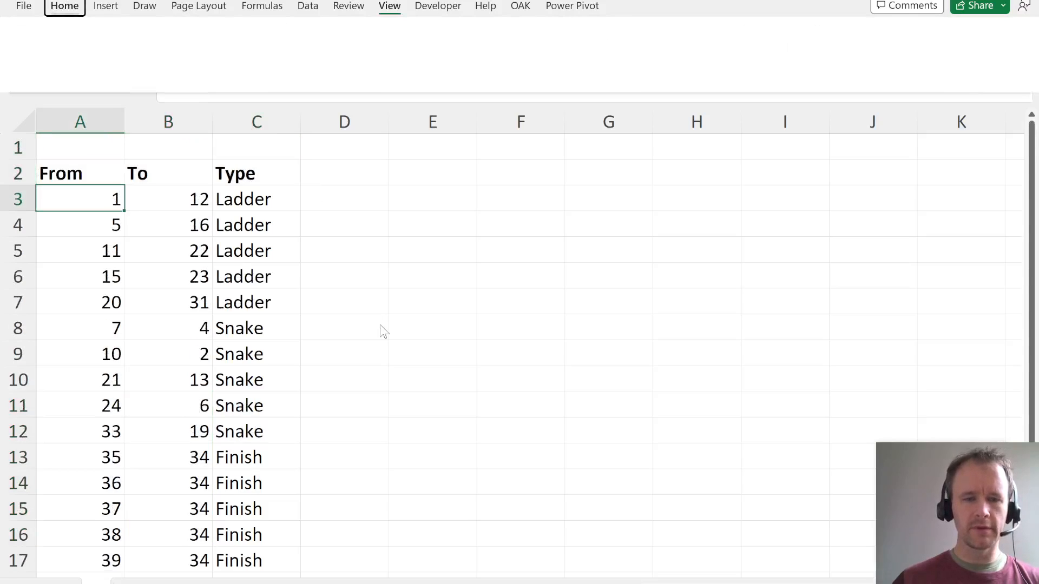
{"action": "key", "text": "f"}
{"action": "key", "text": "f"}
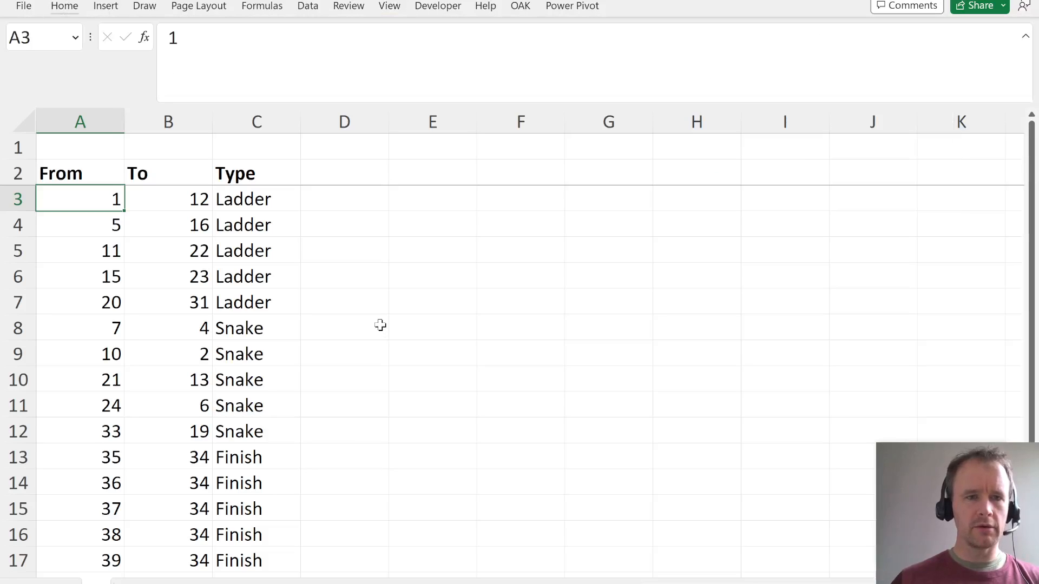
{"action": "key", "text": "ctrl+Right"}
{"action": "key", "text": "alt+w"}
{"action": "key", "text": "Escape"}
- Check the game description in the PDF, and add the header Turn in E2 of the workbook
{"action": "key", "text": "Right"}
{"action": "key", "text": "Right"}
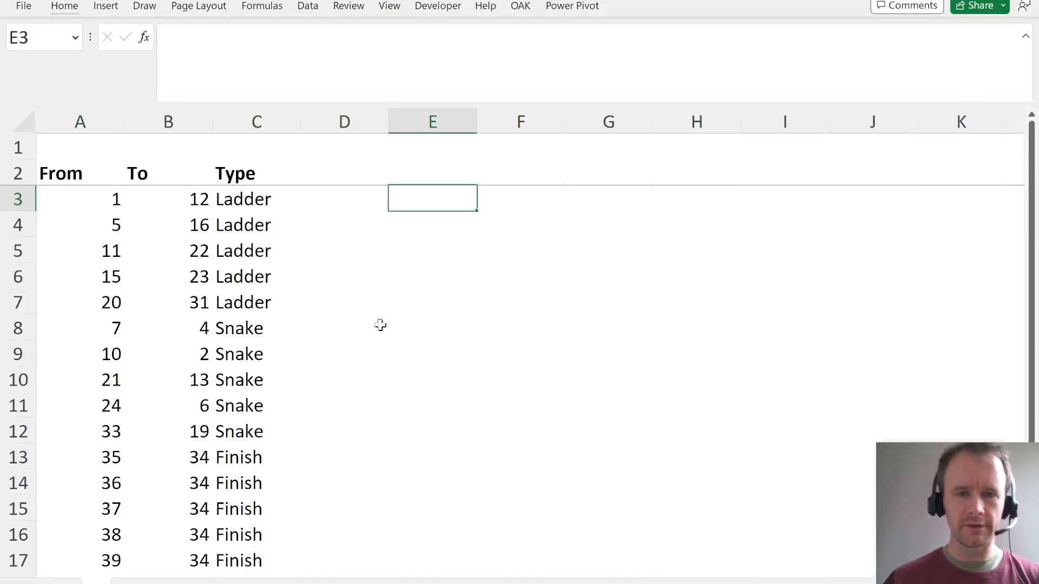
{"action": "key", "text": "Up"}
{"action": "key", "text": "Right"}
{"action": "key", "text": "Left"}
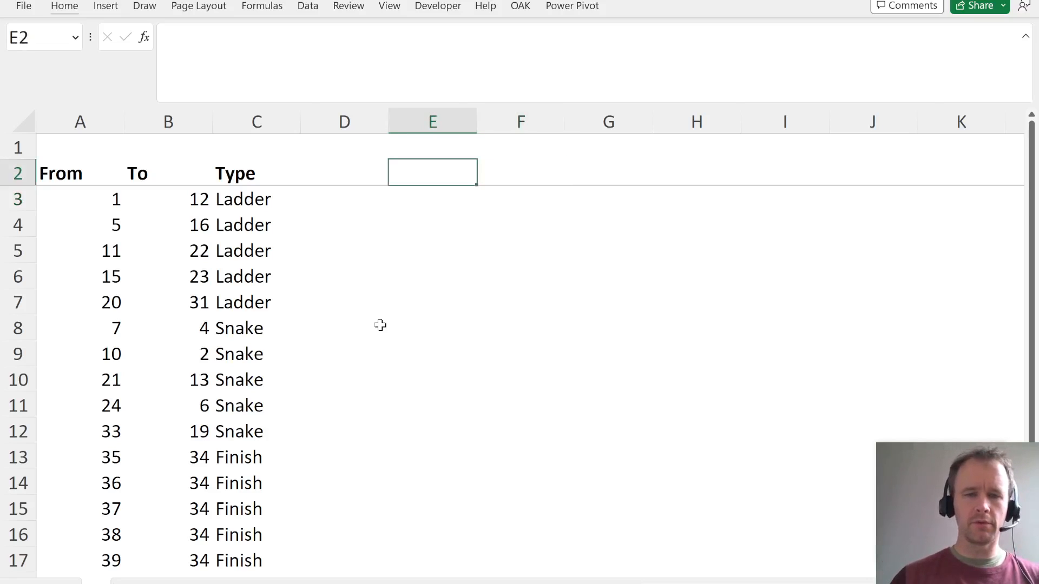
{"action": "key", "text": "alt+Tab"}
{"action": "scroll", "coordinate": [347, 403], "scroll_direction": "up", "scroll_amount": 8}
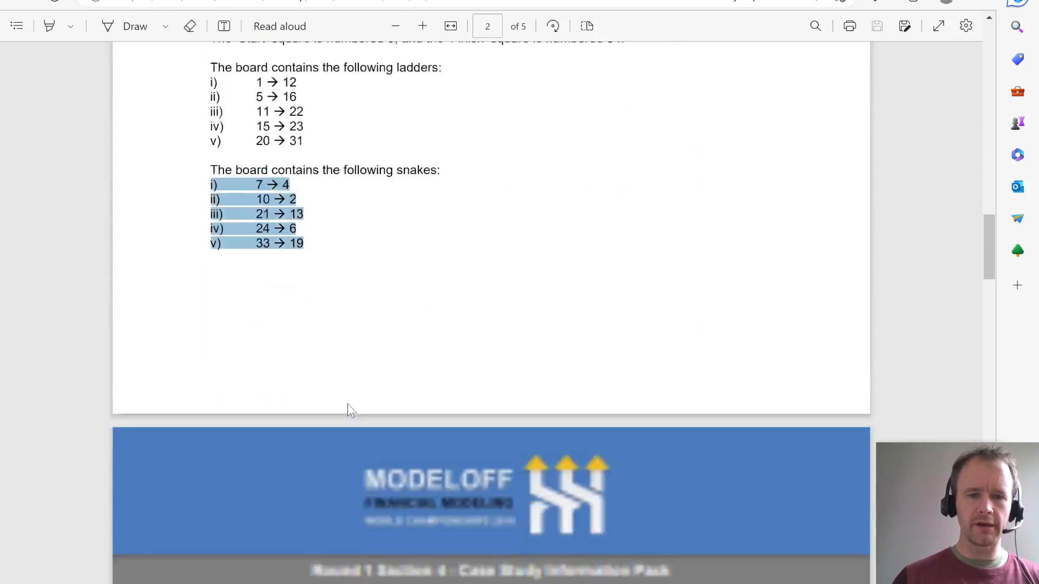
{"action": "scroll", "coordinate": [347, 403], "scroll_direction": "up", "scroll_amount": 6}
{"action": "key", "text": "alt+Tab"}
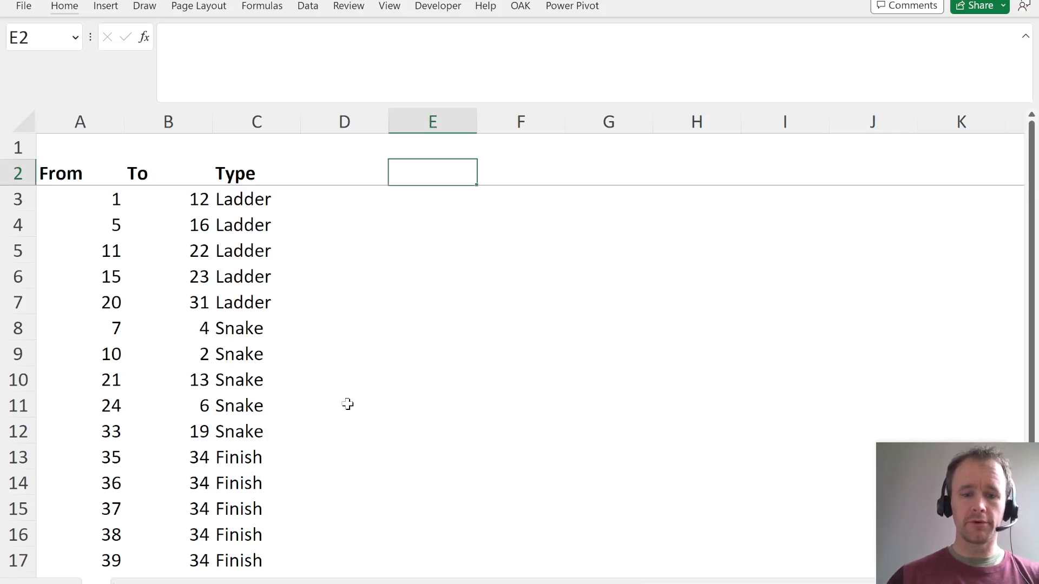
{"action": "type", "text": "Turn"}
{"action": "key", "text": "Return"}
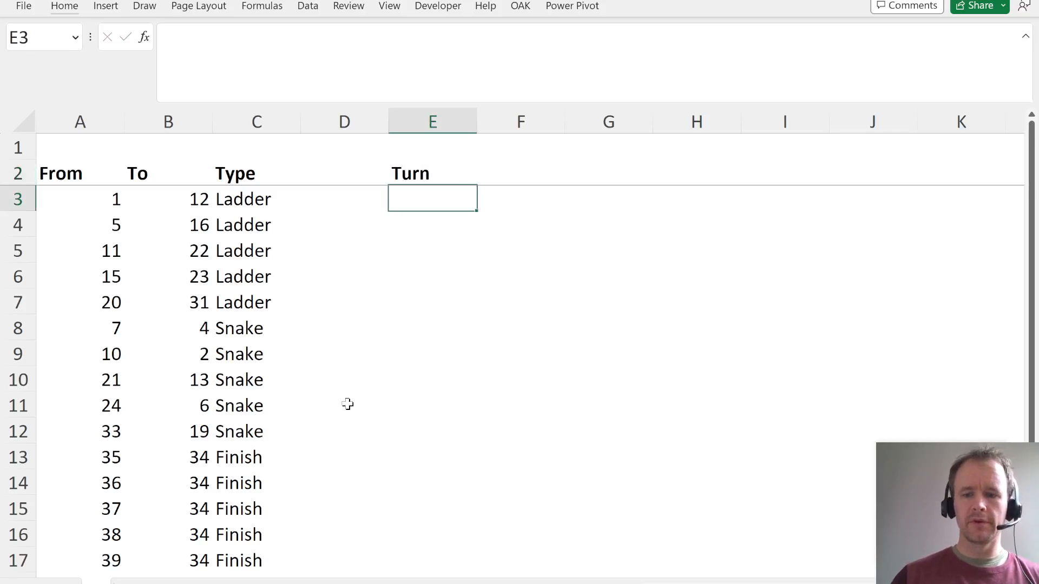
- Number the turns from 0 to 50 with =SEQUENCE(51,,0) in E3
{"action": "type", "text": "=seq"}
{"action": "key", "text": "Tab"}
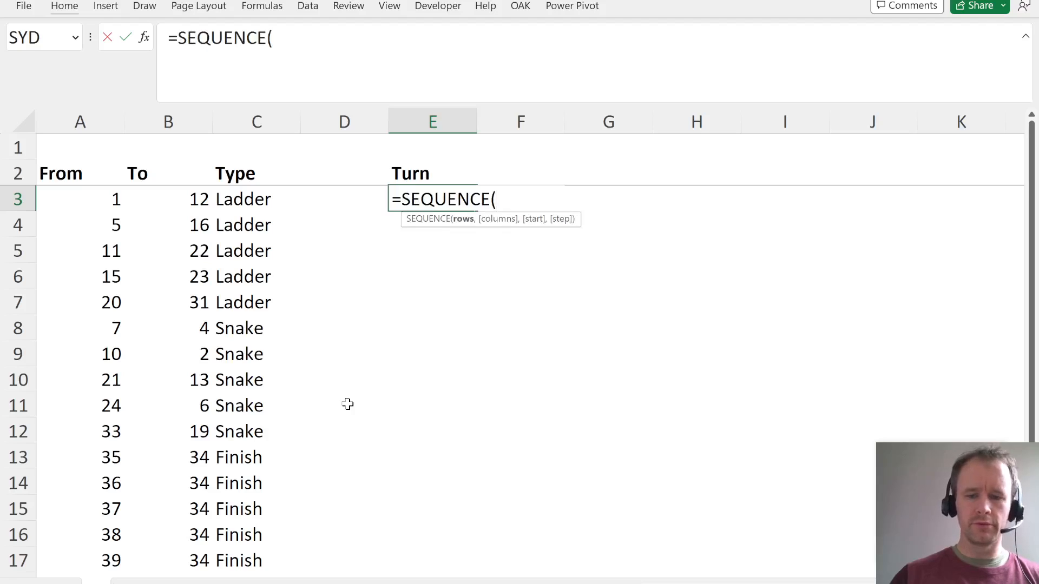
{"action": "type", "text": "5"}
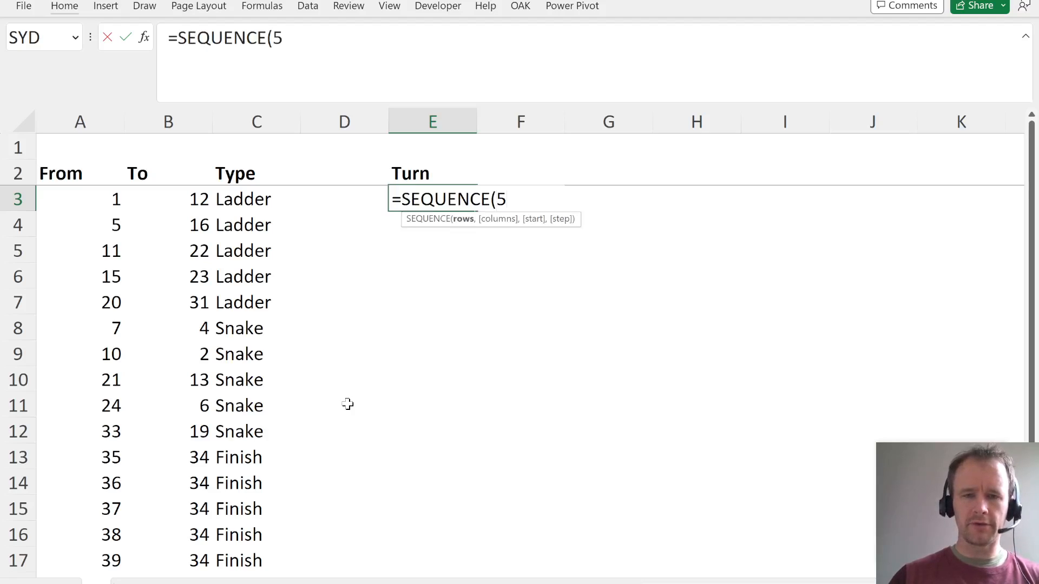
{"action": "type", "text": "1,,0)"}
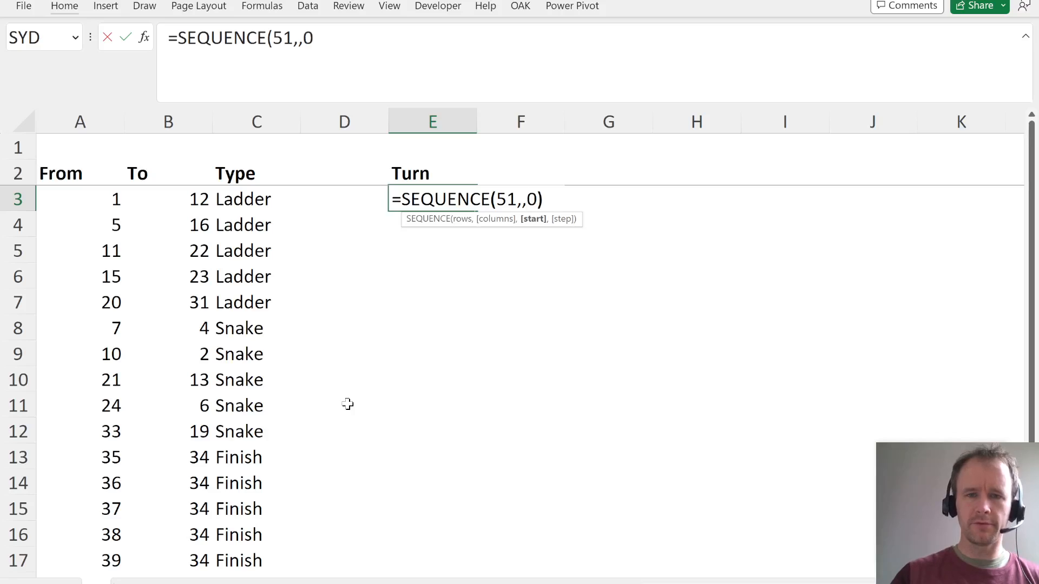
{"action": "key", "text": "Return"}
{"action": "key", "text": "Up"}
{"action": "key", "text": "ctrl+shift+Right"}
{"action": "key", "text": "Left"}
{"action": "key", "text": "Left"}
{"action": "key", "text": "Left"}
{"action": "key", "text": "Left"}
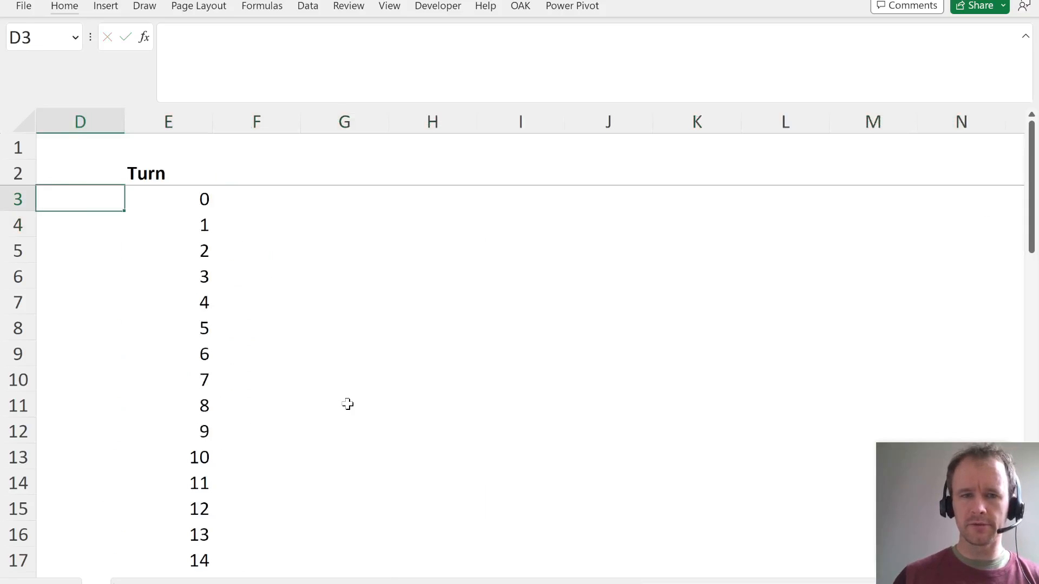
- Add the headers P1 roll in F2 and P2 roll in G2
{"action": "key", "text": "Right"}
{"action": "key", "text": "Right"}
{"action": "key", "text": "Right"}
{"action": "key", "text": "Right"}
{"action": "key", "text": "Right"}
{"action": "key", "text": "Up"}
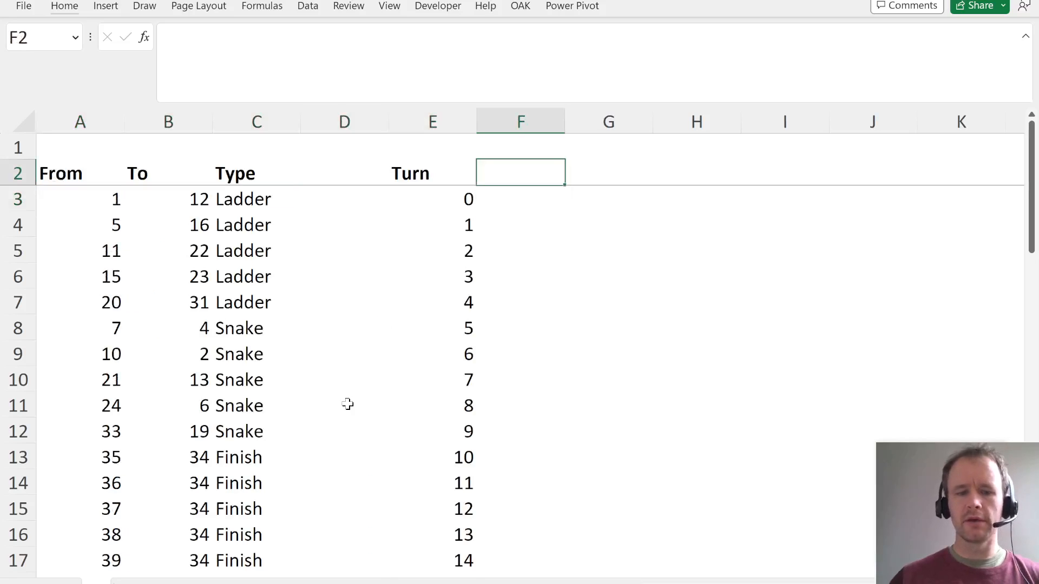
{"action": "type", "text": "P1"}
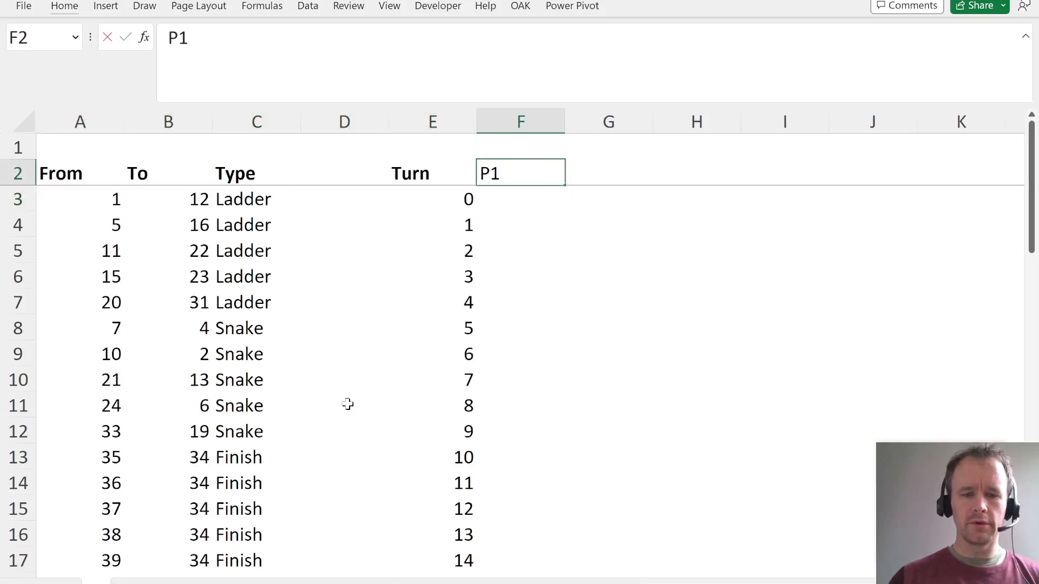
{"action": "type", "text": " roll"}
{"action": "key", "text": "Tab"}
{"action": "type", "text": "P2 ro"}
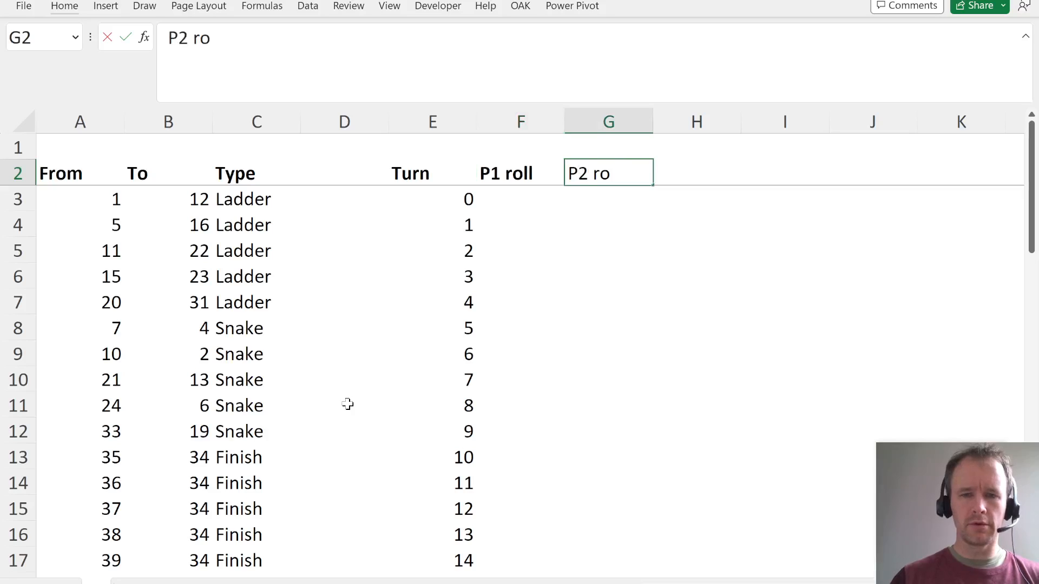
{"action": "type", "text": "ll"}
{"action": "key", "text": "Return"}
- Try =RANDBETWEEN(1,6) in F4 as player 1's first die roll, and clear the cell again
{"action": "key", "text": "Down"}
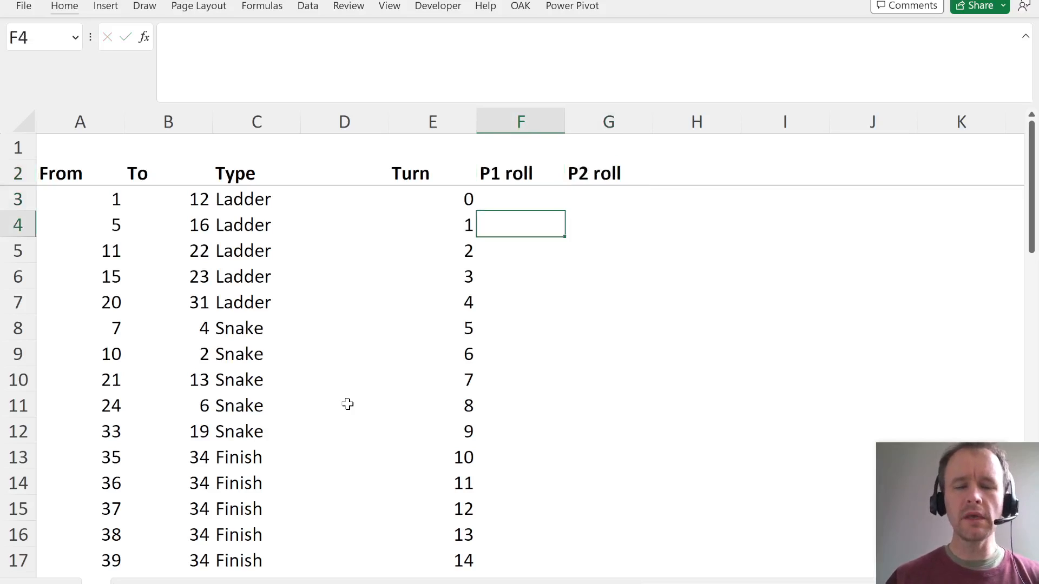
{"action": "key", "text": "Left"}
{"action": "key", "text": "Right"}
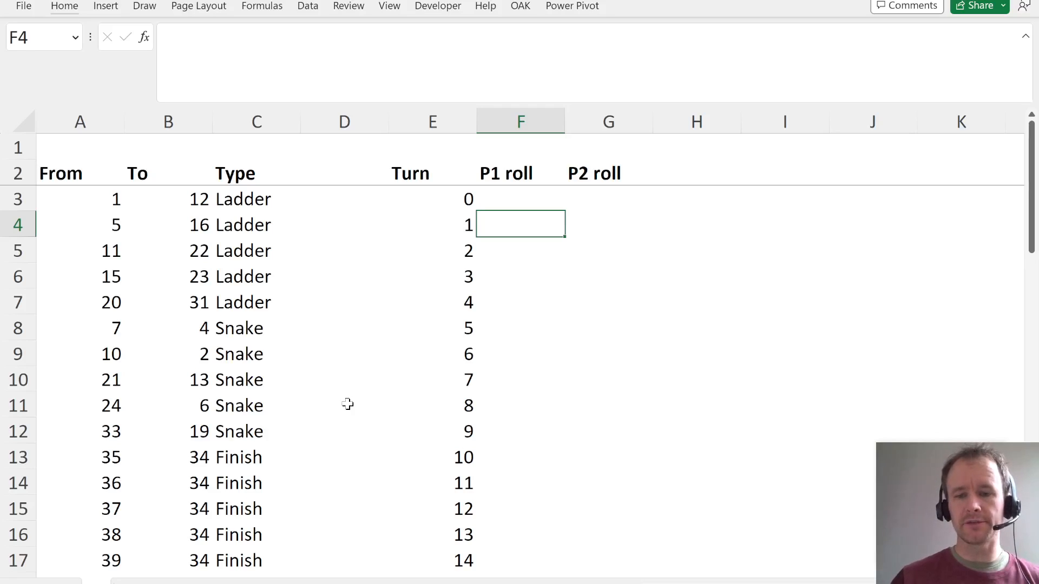
{"action": "type", "text": "=rand"}
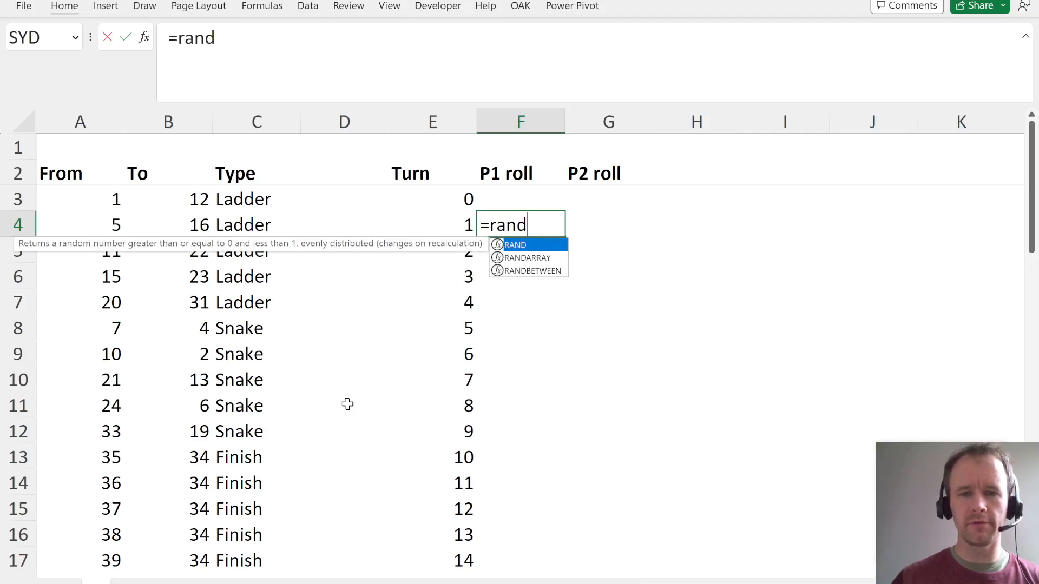
{"action": "key", "text": "Down"}
{"action": "key", "text": "Down"}
{"action": "key", "text": "Tab"}
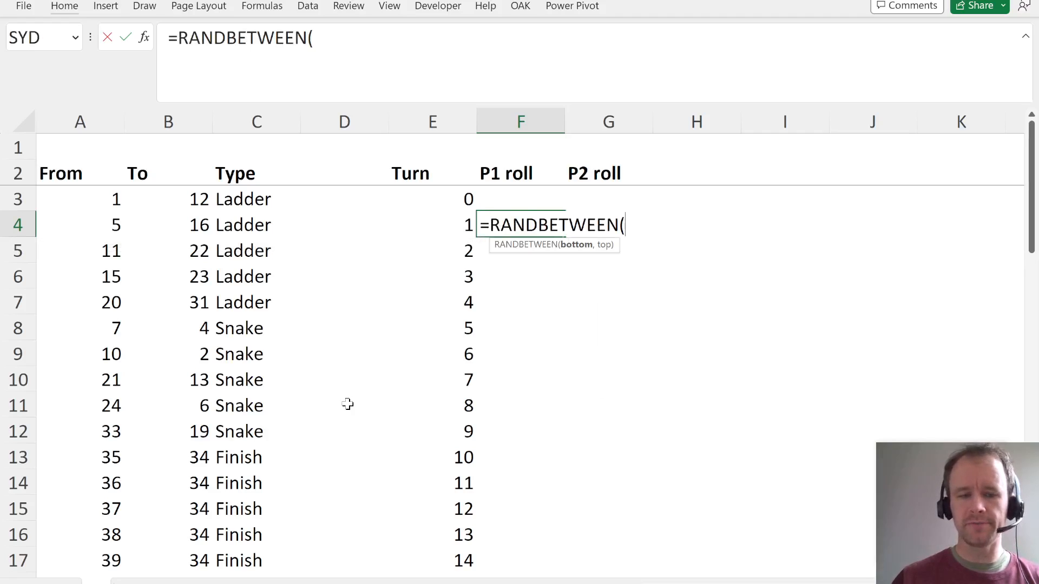
{"action": "type", "text": "1,6)"}
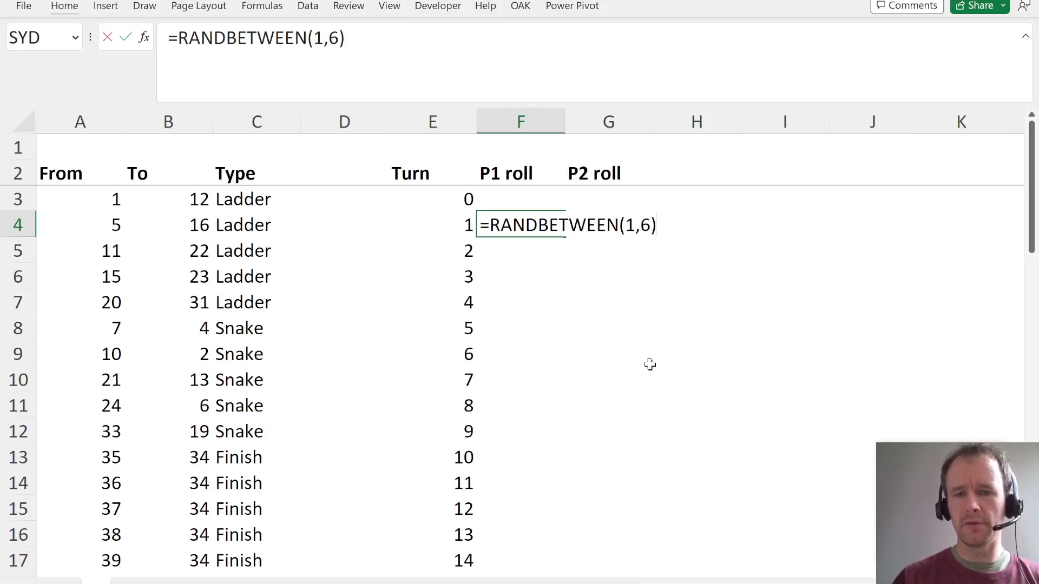
{"action": "left_click_drag", "start_coordinate": [629, 228], "coordinate": [653, 227]}
{"action": "key", "text": "Return"}
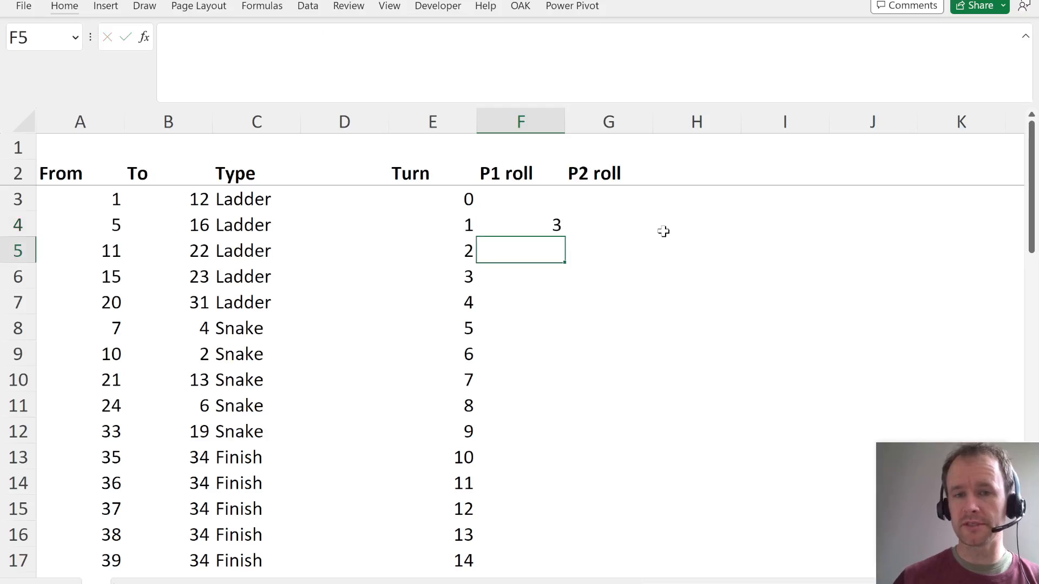
{"action": "key", "text": "Up"}
{"action": "key", "text": "Delete"}
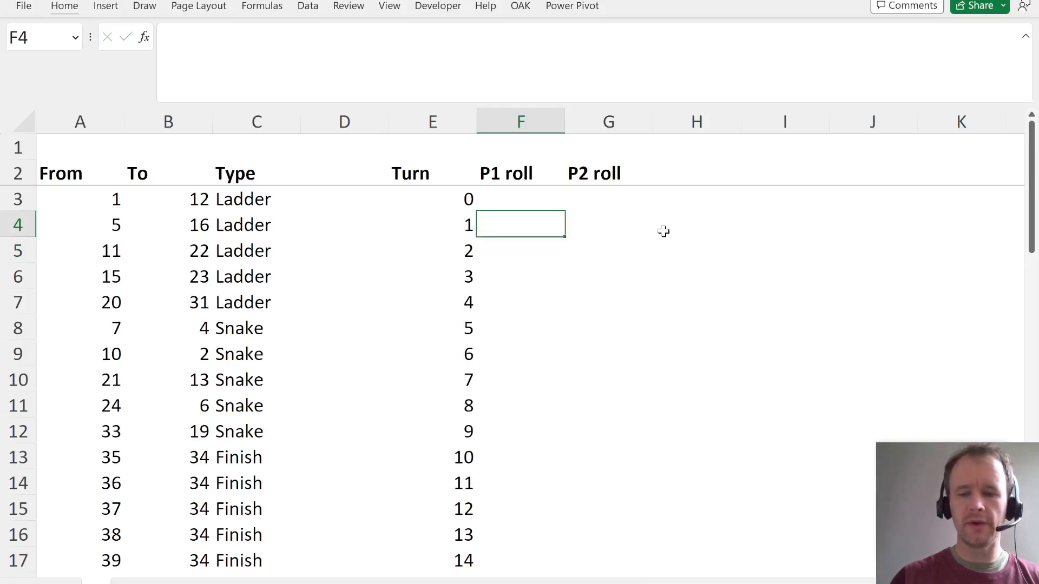
{"action": "type", "text": "="}
{"action": "key", "text": "Escape"}
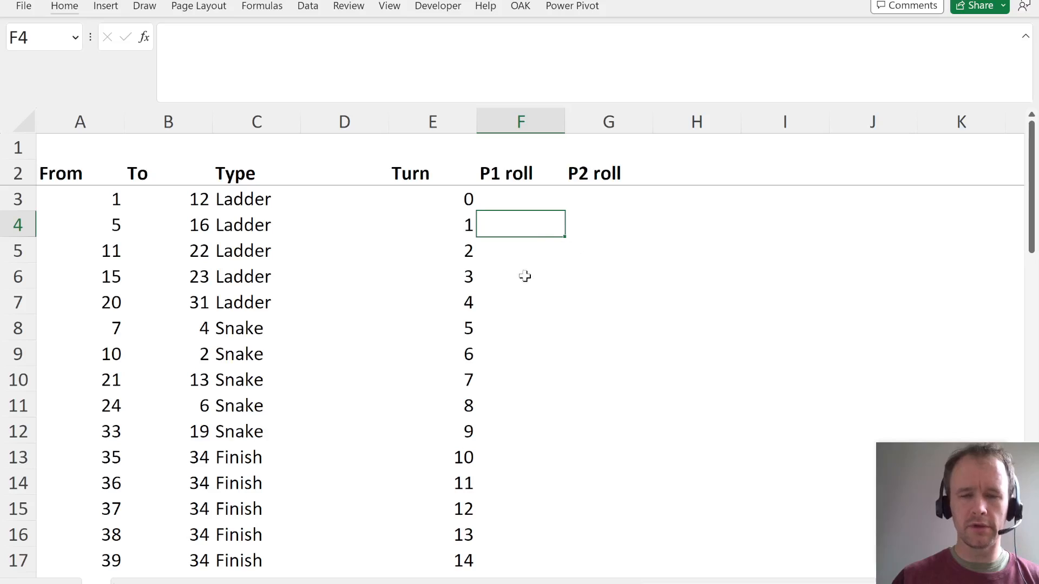
- Generate 50 whole-number die rolls for both players with =RANDARRAY(50,2,1,6,TRUE) in F4
{"action": "type", "text": "=rand"}
{"action": "key", "text": "Down"}
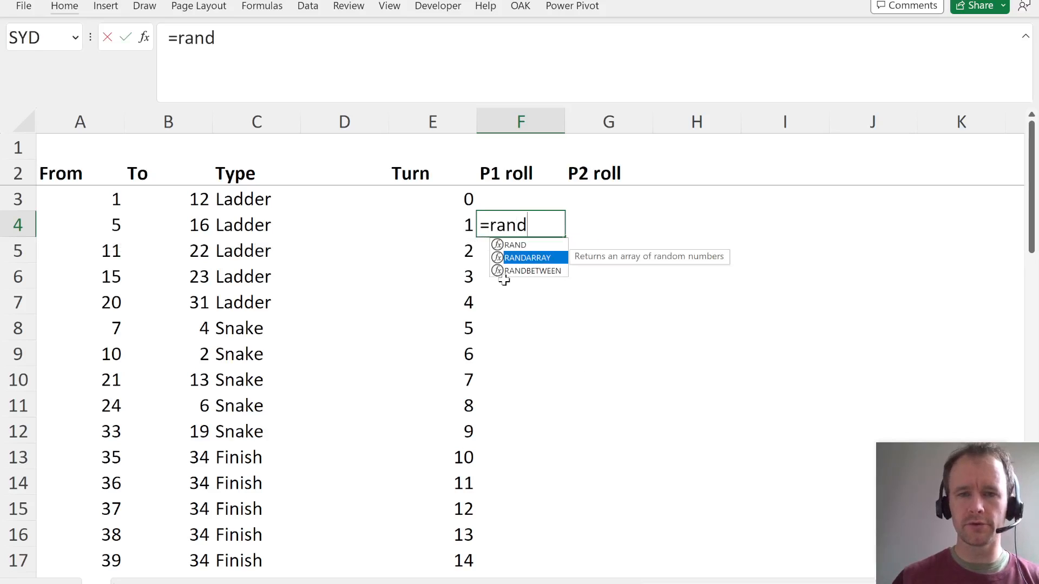
{"action": "key", "text": "Tab"}
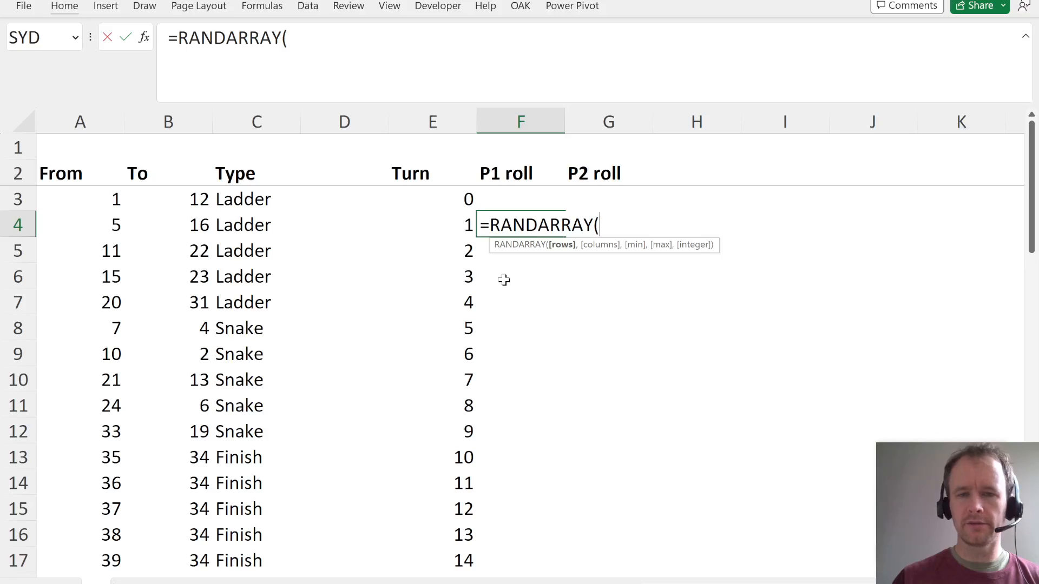
{"action": "type", "text": "50,"}
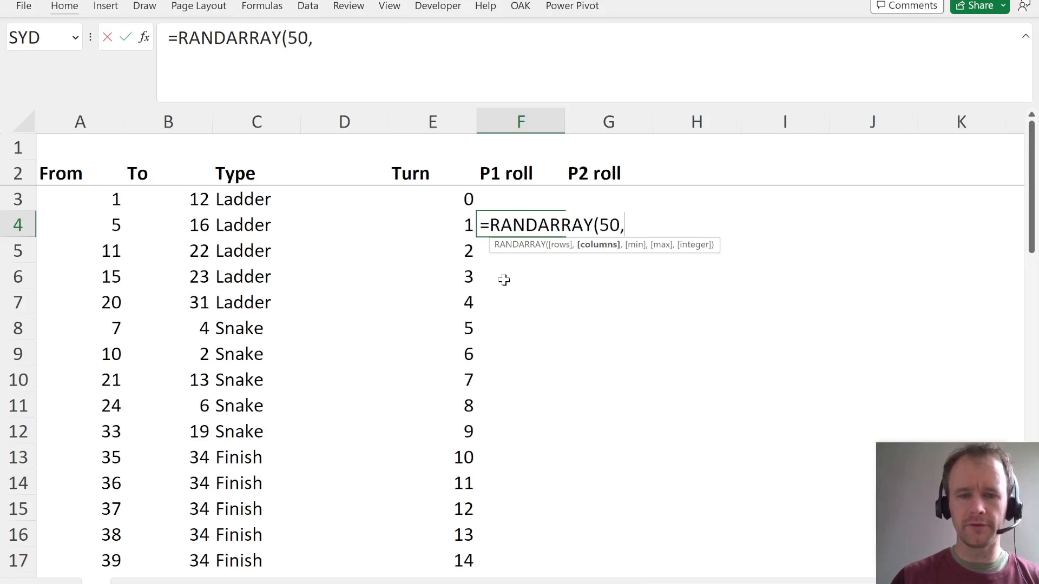
{"action": "type", "text": "2,1,6,"}
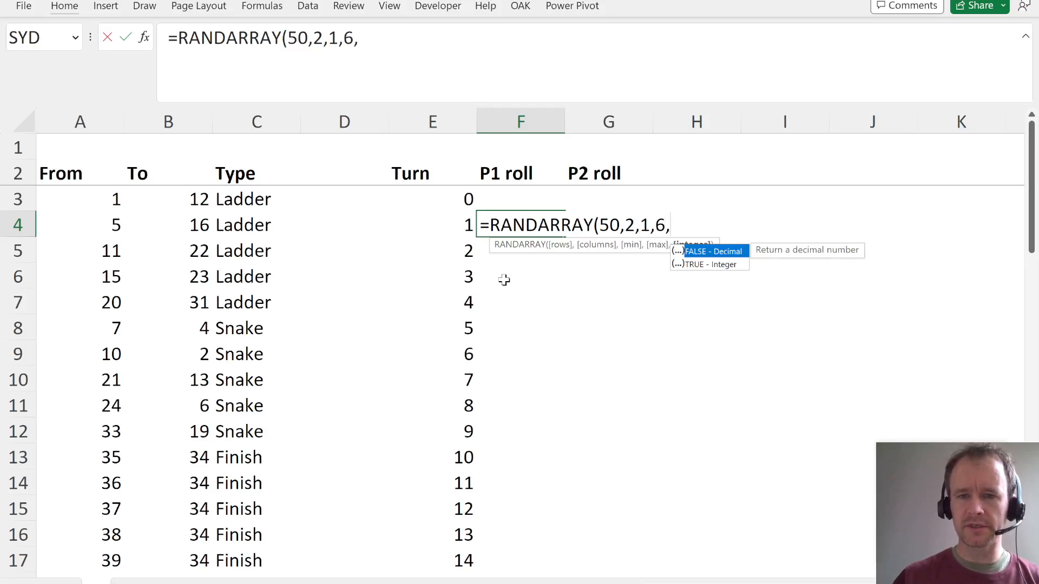
{"action": "key", "text": "Down"}
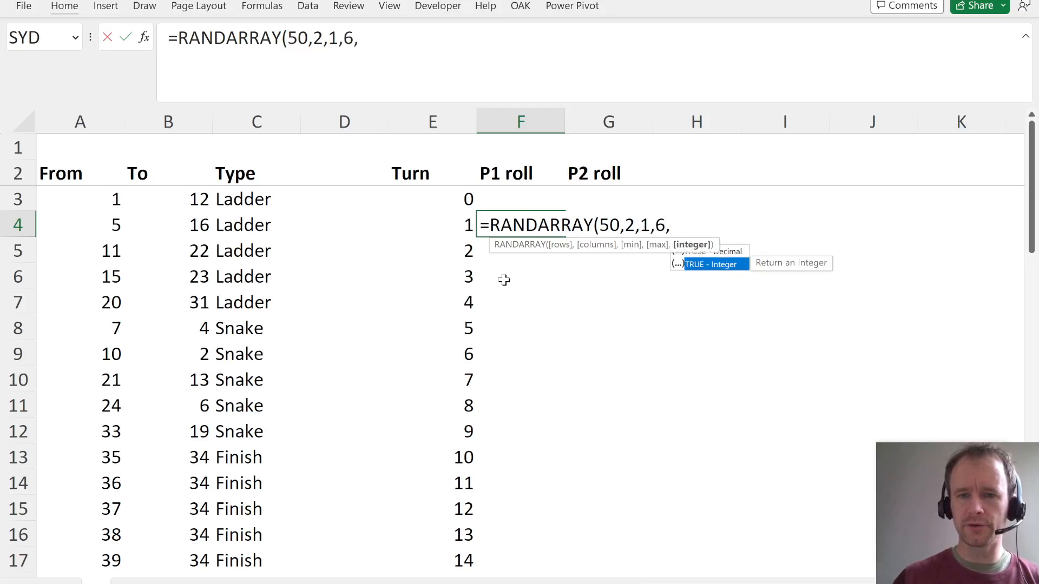
{"action": "key", "text": "Tab"}
{"action": "type", "text": ")"}
{"action": "key", "text": "Return"}
- Examine the random rolls for both players in F4:G53 down to turn 50
{"action": "key", "text": "Up"}
{"action": "key", "text": "ctrl+shift+Right"}
{"action": "key", "text": "ctrl+shift+Down"}
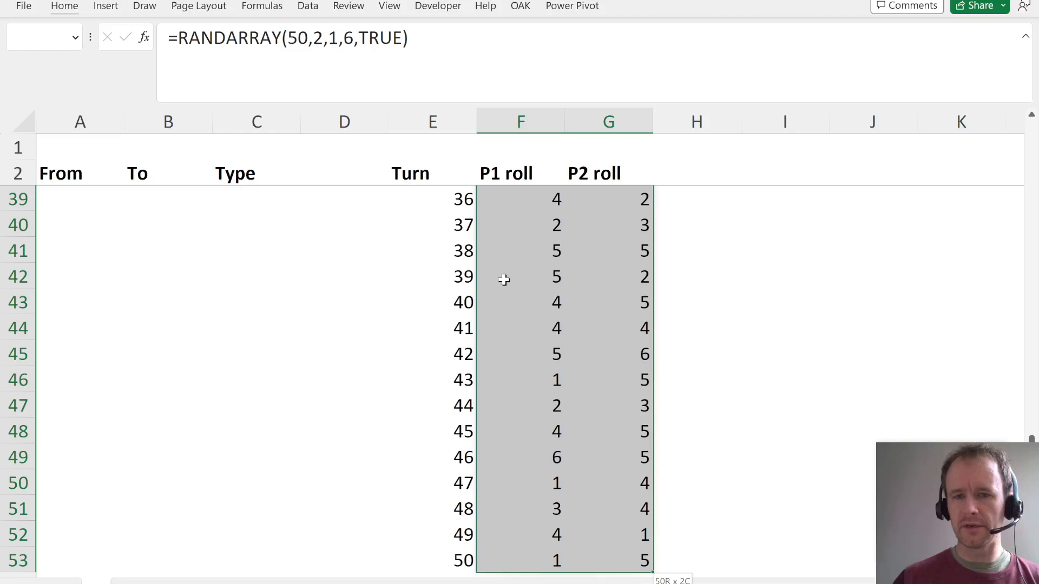
{"action": "key", "text": "ctrl+Up"}
{"action": "key", "text": "ctrl+Up"}
{"action": "key", "text": "ctrl+Down"}
{"action": "key", "text": "ctrl+Down"}
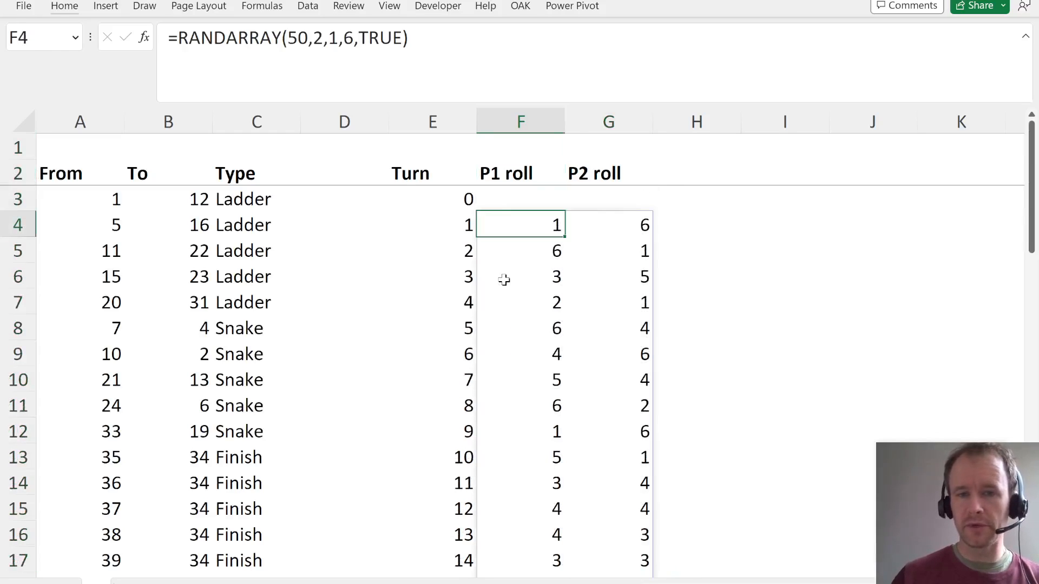
{"action": "key", "text": "ctrl+shift+Right"}
{"action": "key", "text": "shift+Down"}
{"action": "key", "text": "ctrl+shift+Down"}
{"action": "key", "text": "Up"}
{"action": "key", "text": "Up"}
{"action": "key", "text": "Up"}
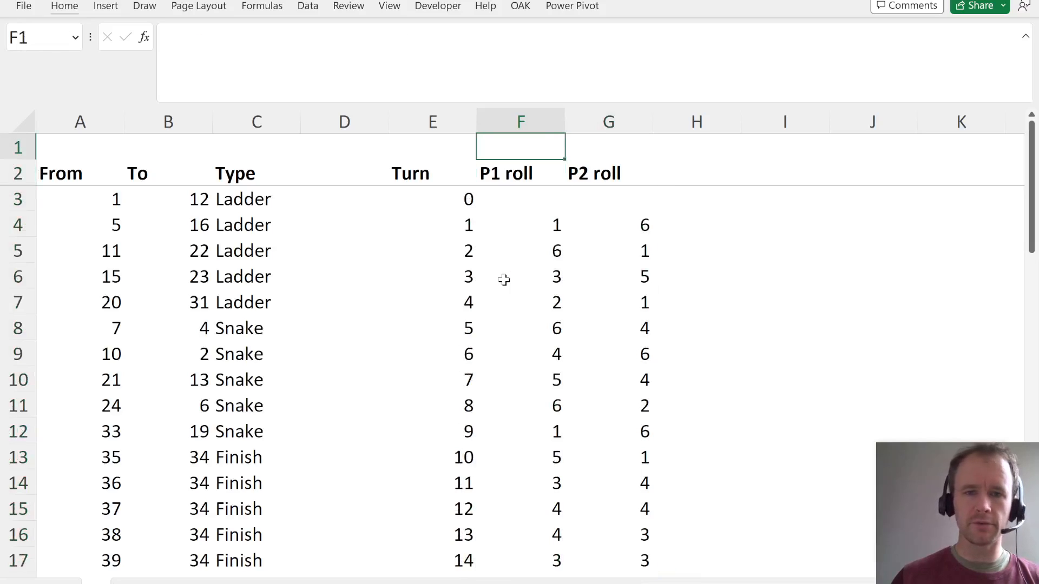
{"action": "key", "text": "Down"}
{"action": "key", "text": "Right"}
{"action": "key", "text": "Right"}
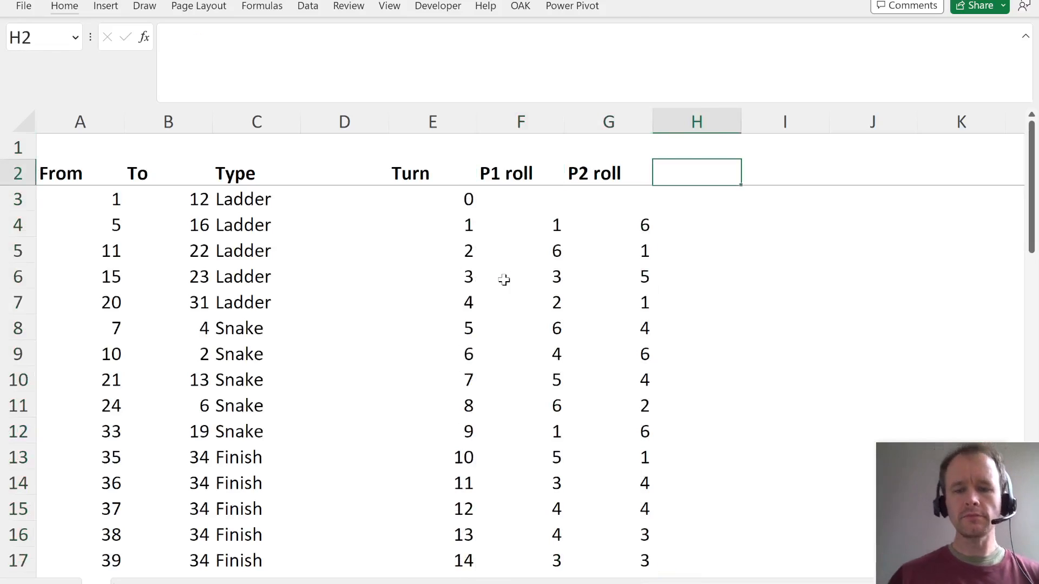
- Add the headers P1 pos in H2 and P2 pos in I2
{"action": "type", "text": "P1 "}
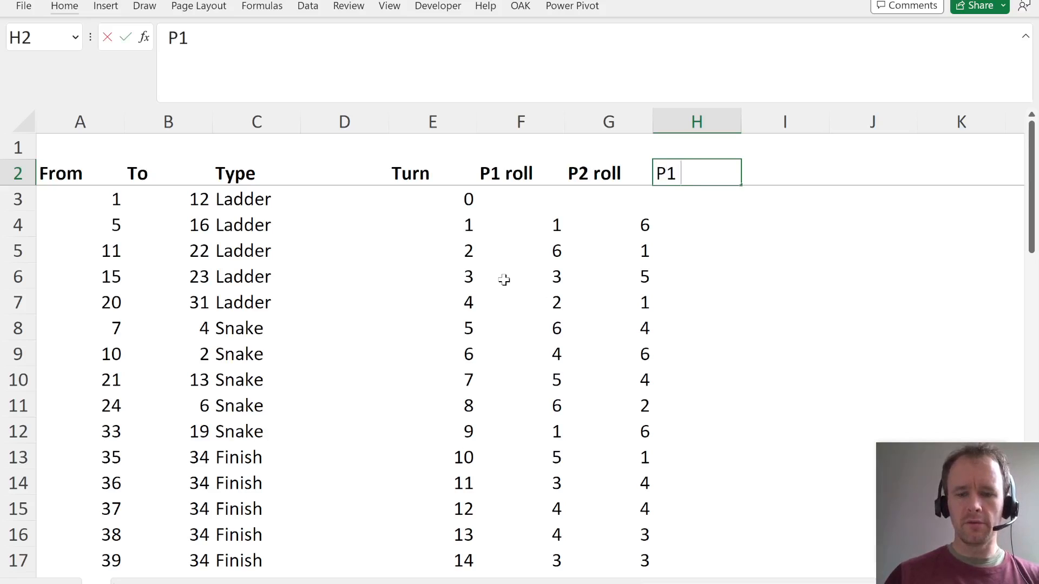
{"action": "type", "text": "pos"}
{"action": "key", "text": "Tab"}
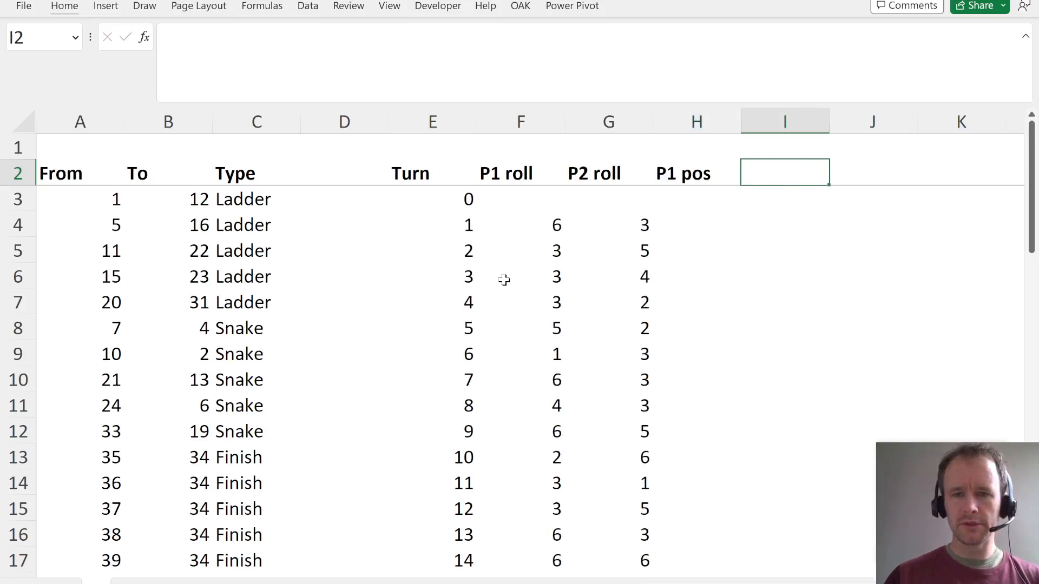
{"action": "type", "text": "P2 pos"}
{"action": "key", "text": "Return"}
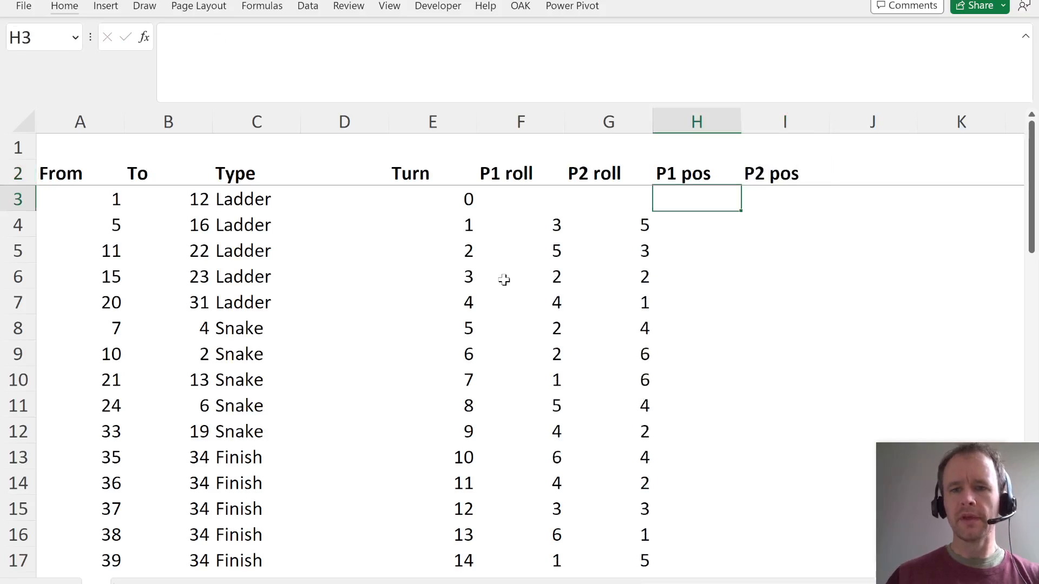
- Recalculate the random rolls by repeatedly entering a placeholder s in H3, and clear the cell again
{"action": "type", "text": "s"}
{"action": "key", "text": "Return"}
{"action": "key", "text": "Up"}
{"action": "type", "text": "s"}
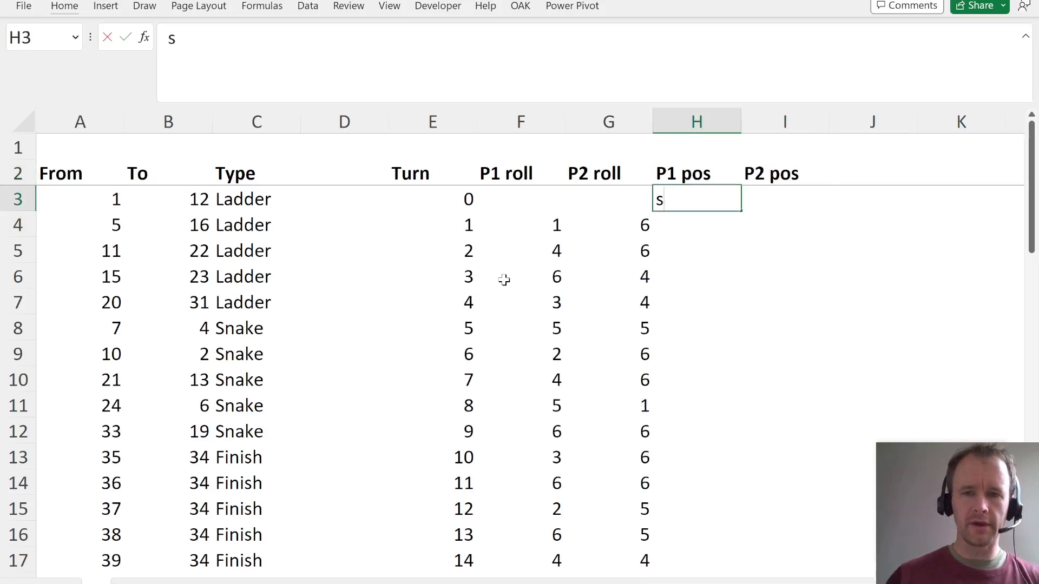
{"action": "key", "text": "Return"}
{"action": "key", "text": "Up"}
{"action": "type", "text": "s"}
{"action": "key", "text": "Return"}
{"action": "key", "text": "Left"}
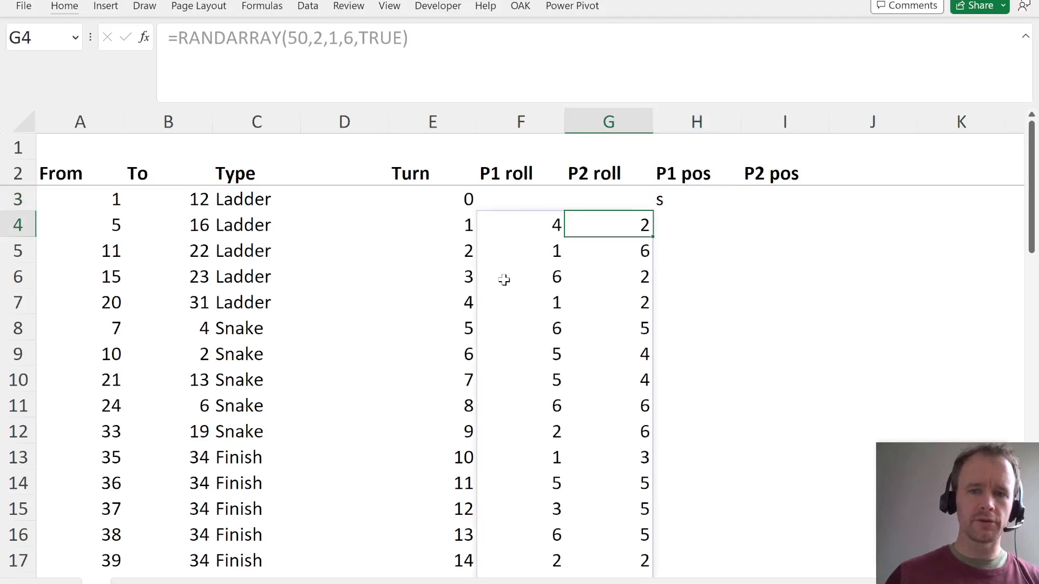
{"action": "key", "text": "Up"}
{"action": "key", "text": "Right"}
{"action": "key", "text": "Delete"}
- Examine the whole spilled range of die rolls in F4:G53 for both players
{"action": "key", "text": "Down"}
{"action": "key", "text": "Left"}
{"action": "key", "text": "Left"}
{"action": "key", "text": "ctrl+shift+Right"}
{"action": "key", "text": "ctrl+shift+Down"}
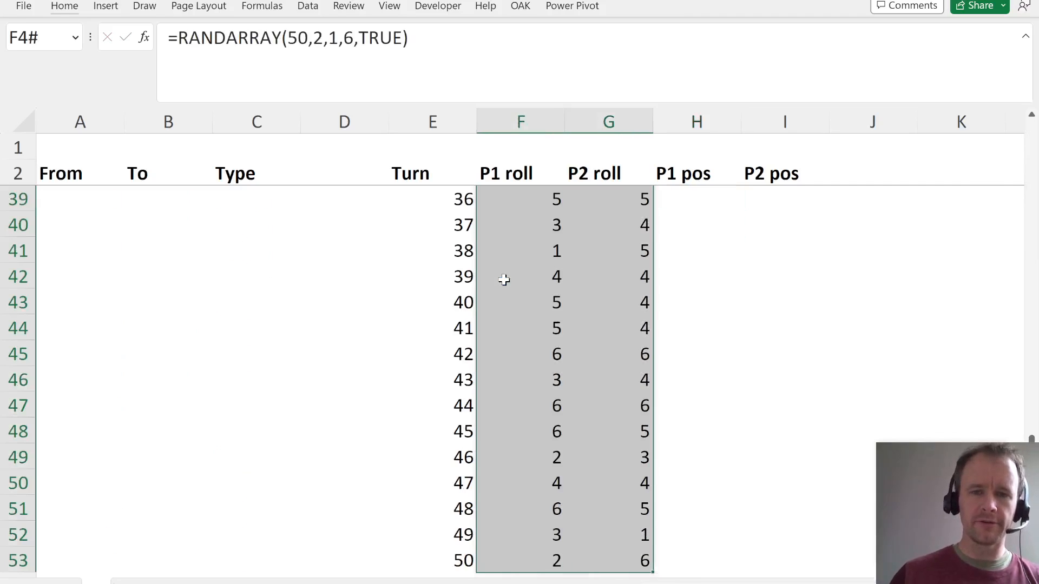
{"action": "scroll", "coordinate": [573, 294], "scroll_direction": "up", "scroll_amount": 6}
{"action": "scroll", "coordinate": [591, 295], "scroll_direction": "up", "scroll_amount": 6}
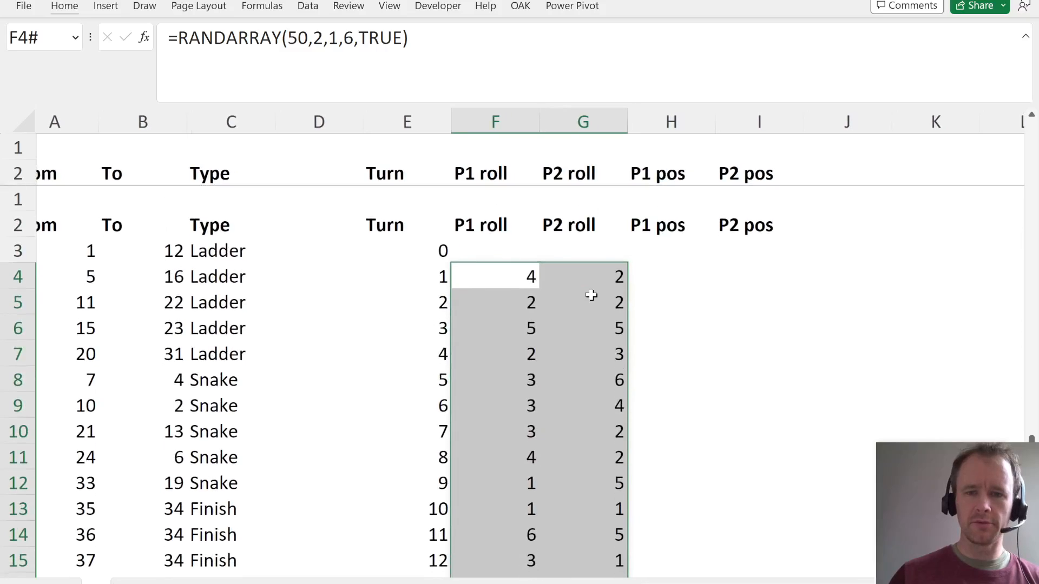
{"action": "scroll", "coordinate": [591, 295], "scroll_direction": "down", "scroll_amount": 10}
{"action": "scroll", "coordinate": [591, 295], "scroll_direction": "down", "scroll_amount": 4}
{"action": "scroll", "coordinate": [591, 294], "scroll_direction": "up", "scroll_amount": 15}
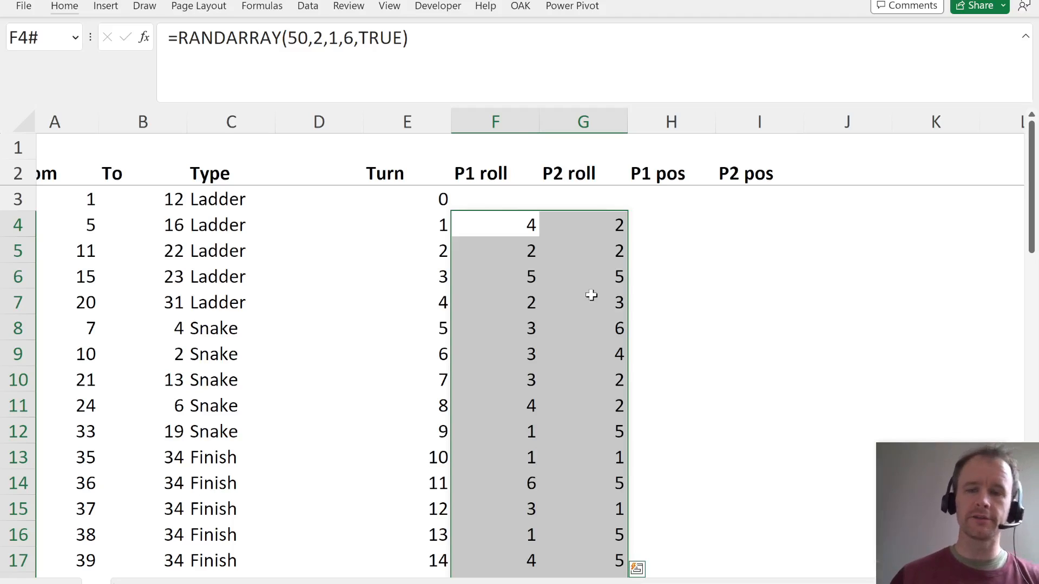
- Set the turn 0 starting positions of both players in H3:I3 to 0
{"action": "key", "text": "Up"}
{"action": "key", "text": "Right"}
{"action": "key", "text": "Right"}
{"action": "key", "text": "Right"}
{"action": "key", "text": "Right"}
{"action": "key", "text": "Right"}
{"action": "key", "text": "Right"}
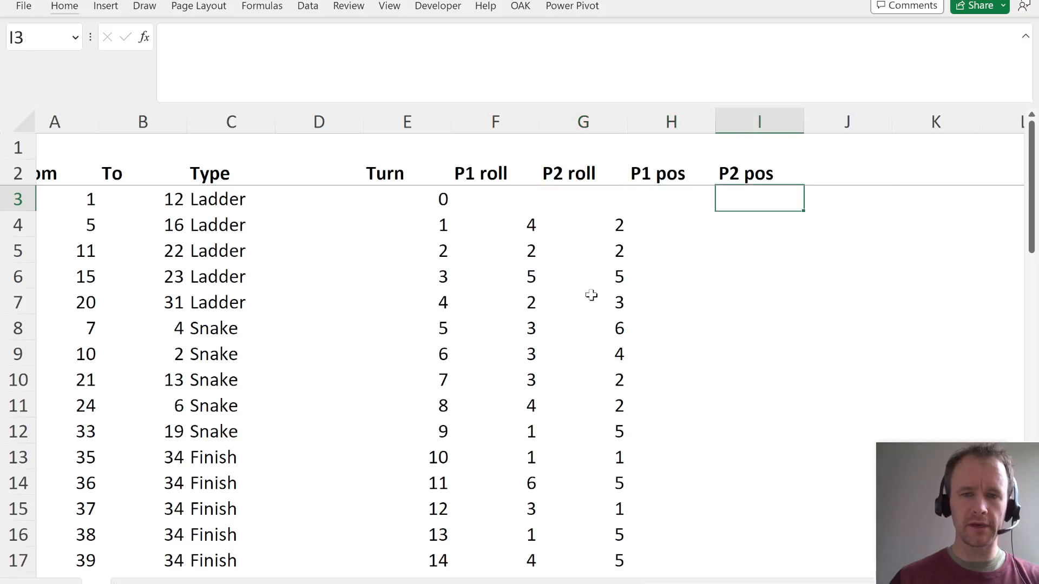
{"action": "key", "text": "Left"}
{"action": "key", "text": "Left"}
{"action": "key", "text": "Left"}
{"action": "key", "text": "Left"}
{"action": "key", "text": "shift+Right"}
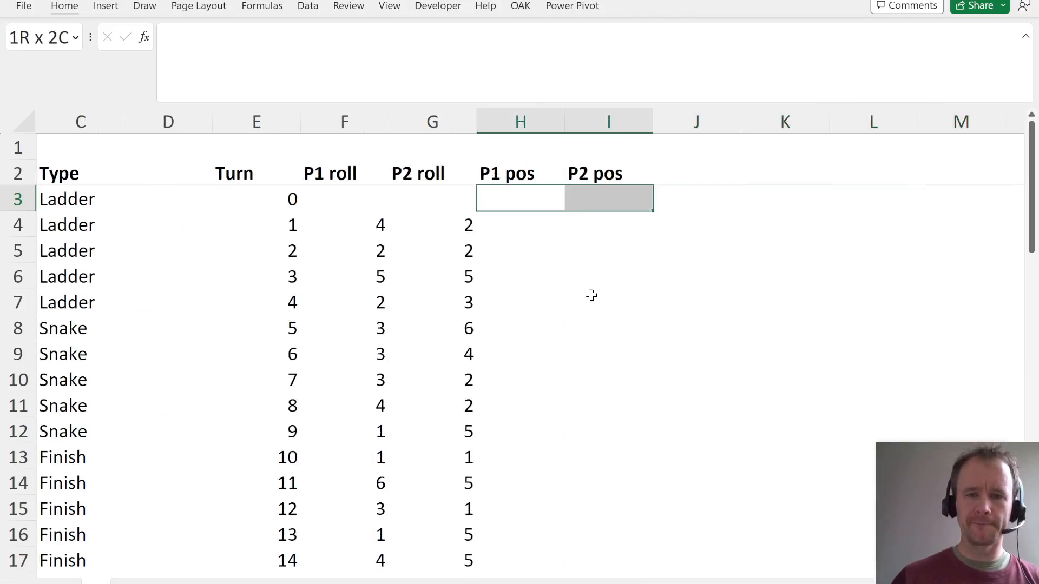
{"action": "type", "text": "0"}
{"action": "key", "text": "ctrl+Return"}
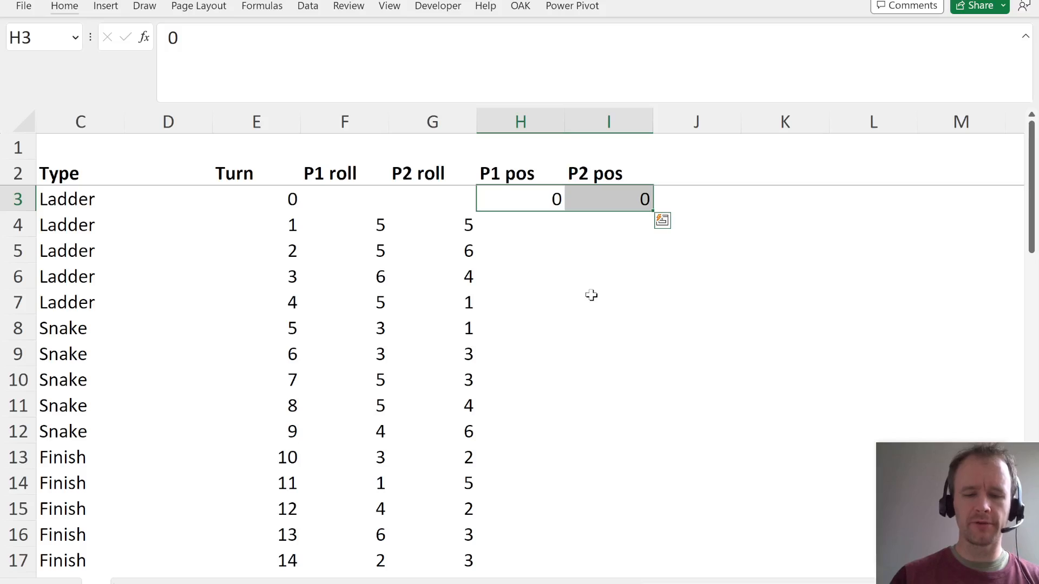
- Colour the hard-coded starting positions in H3:I3 with a red font
{"action": "key", "text": "alt+h"}
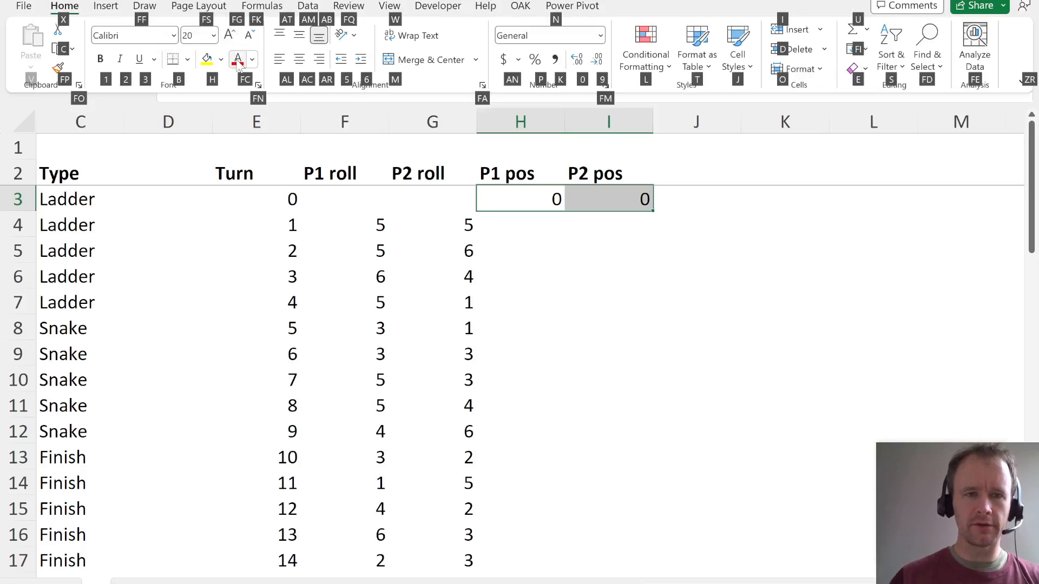
{"action": "left_click", "coordinate": [238, 59]}
{"action": "left_click", "coordinate": [547, 233]}
- Calculate player 1's position after turn 1 in H4 with =H3+F4
{"action": "left_click", "coordinate": [511, 227]}
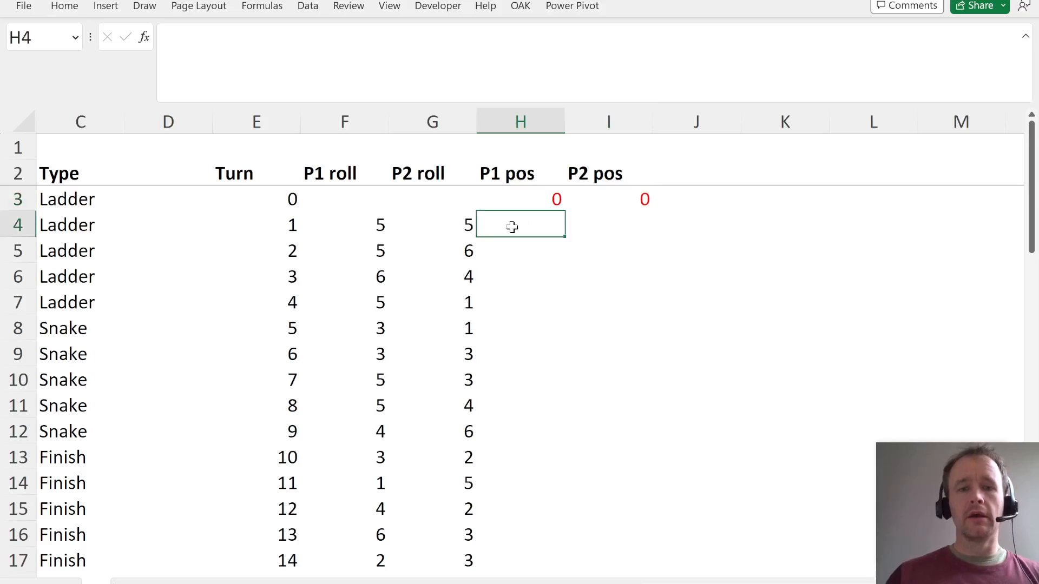
{"action": "key", "text": "shift+Left"}
{"action": "key", "text": "shift+Left"}
{"action": "key", "text": "shift+Left"}
{"action": "key", "text": "shift+Left"}
{"action": "key", "text": "shift+Left"}
{"action": "key", "text": "shift+Left"}
{"action": "key", "text": "shift+Left"}
{"action": "key", "text": "shift+BackSpace"}
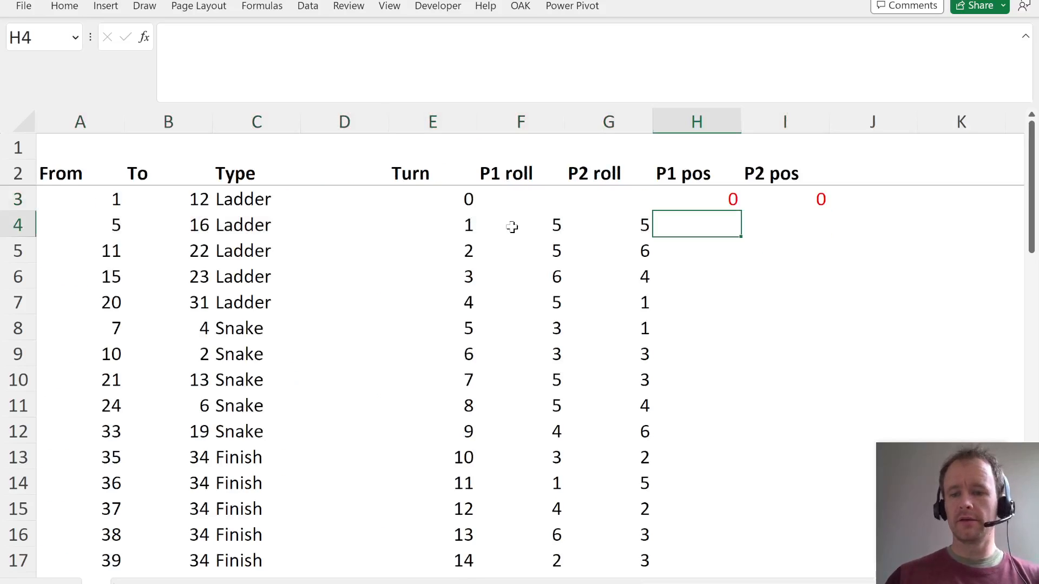
{"action": "type", "text": "="}
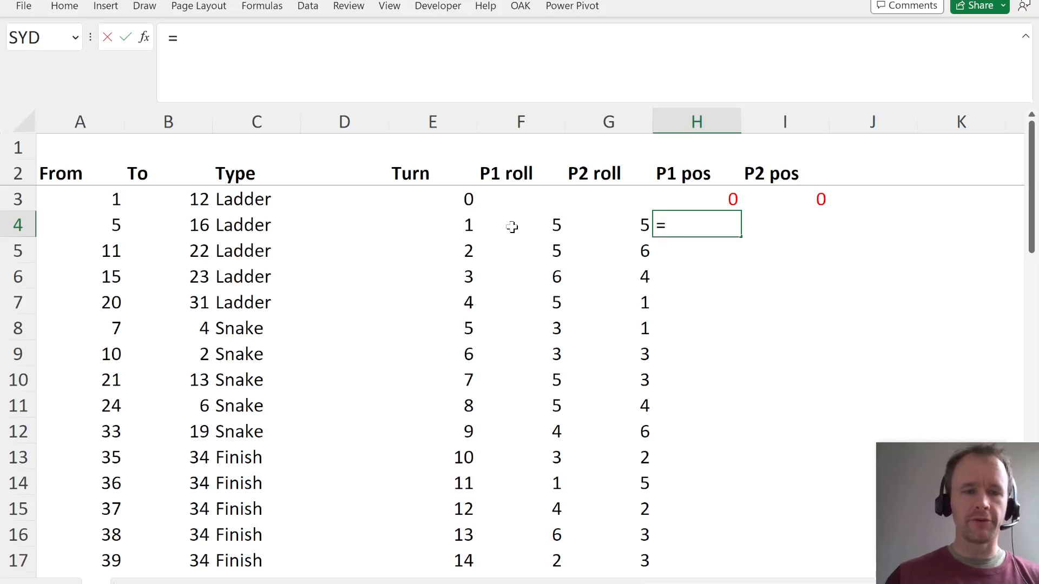
{"action": "key", "text": "Up"}
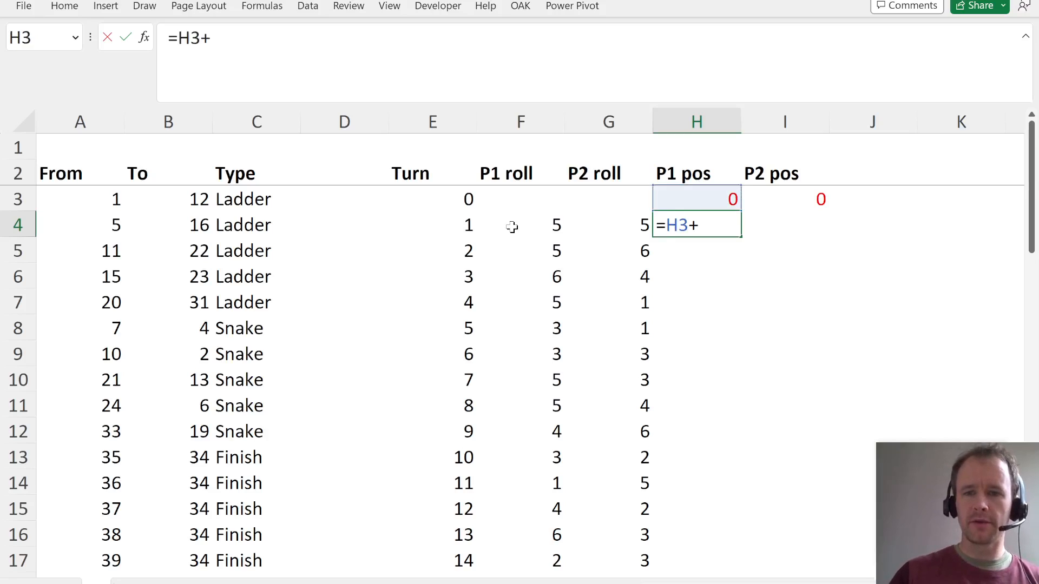
{"action": "type", "text": "+"}
{"action": "key", "text": "Left"}
{"action": "key", "text": "Return"}
{"action": "key", "text": "Up"}
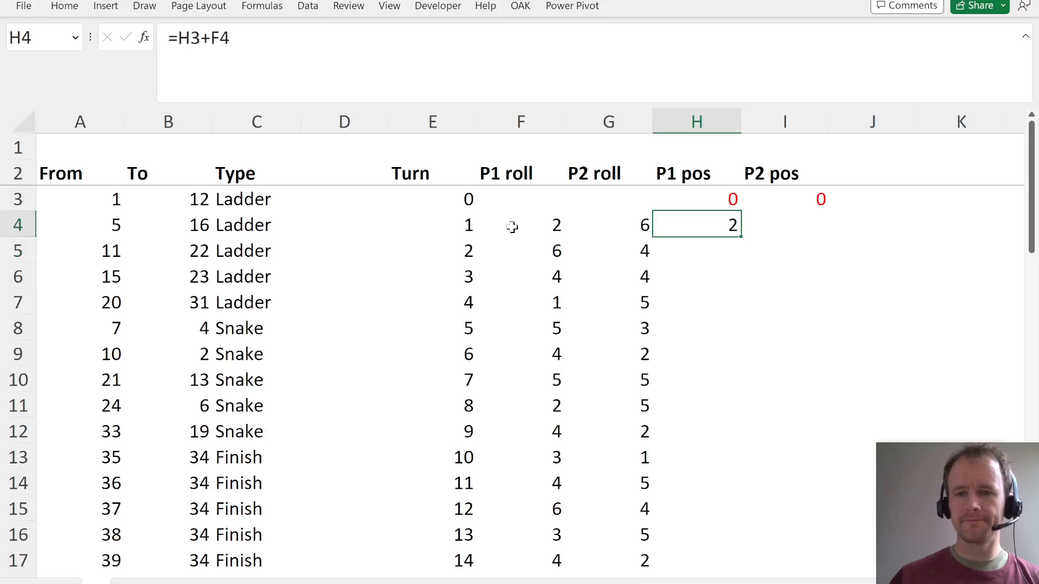
- Fill the position formula from H4 through H4:I8 for both players' first five turns
{"action": "key", "text": "shift+Right"}
{"action": "key", "text": "shift+Down"}
{"action": "key", "text": "shift+Down"}
{"action": "key", "text": "shift+Right"}
{"action": "key", "text": "shift+Down"}
{"action": "key", "text": "shift+Down"}
{"action": "key", "text": "shift+Left"}
{"action": "key", "text": "ctrl+d"}
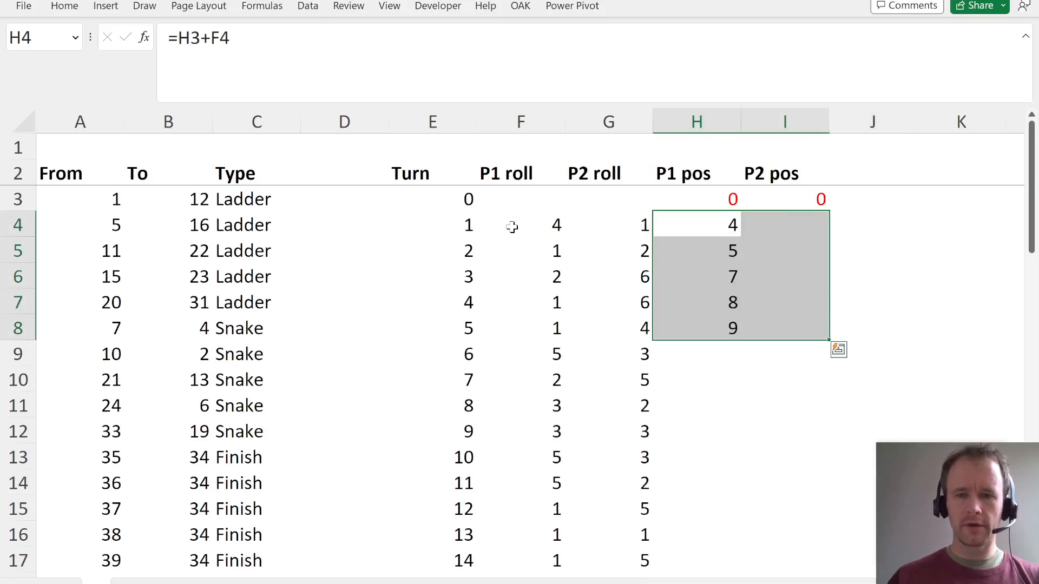
{"action": "key", "text": "ctrl+r"}
{"action": "key", "text": "Up"}
{"action": "key", "text": "Down"}
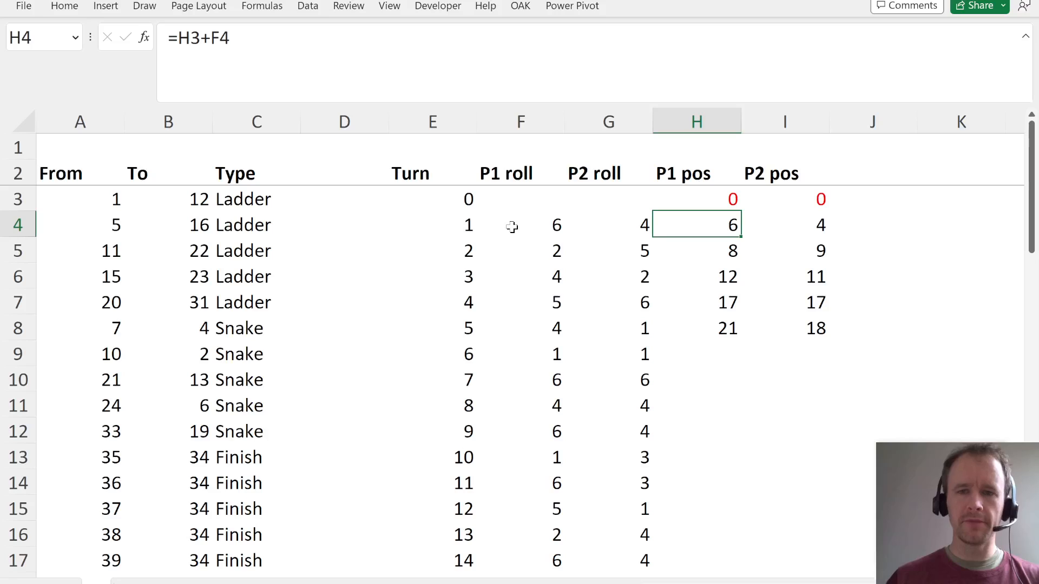
- Examine the formula in H4 against the From and To columns of the board moves list
{"action": "key", "text": "F2"}
{"action": "key", "text": "Escape"}
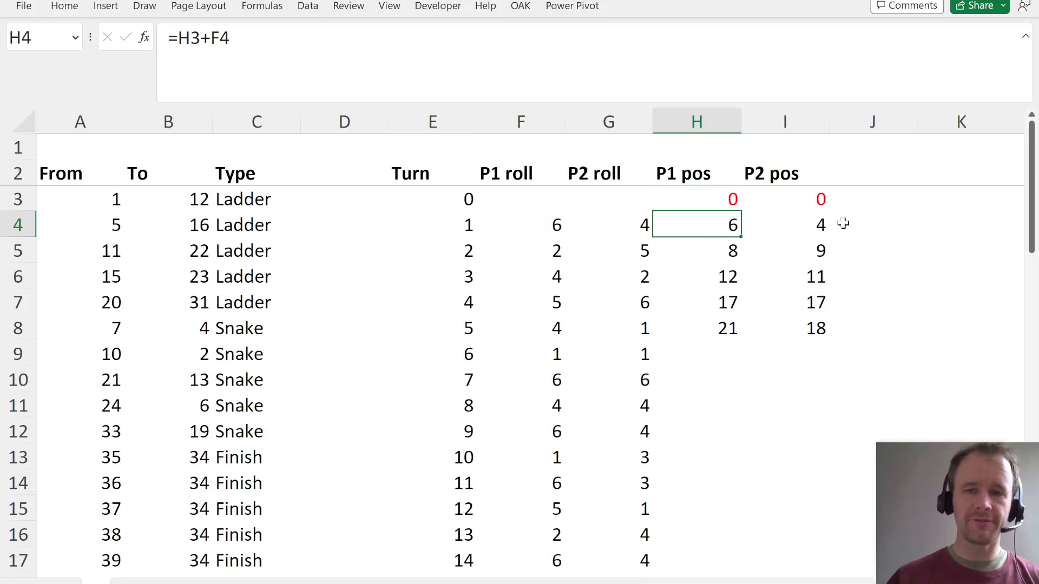
{"action": "left_click_drag", "start_coordinate": [105, 210], "coordinate": [106, 537]}
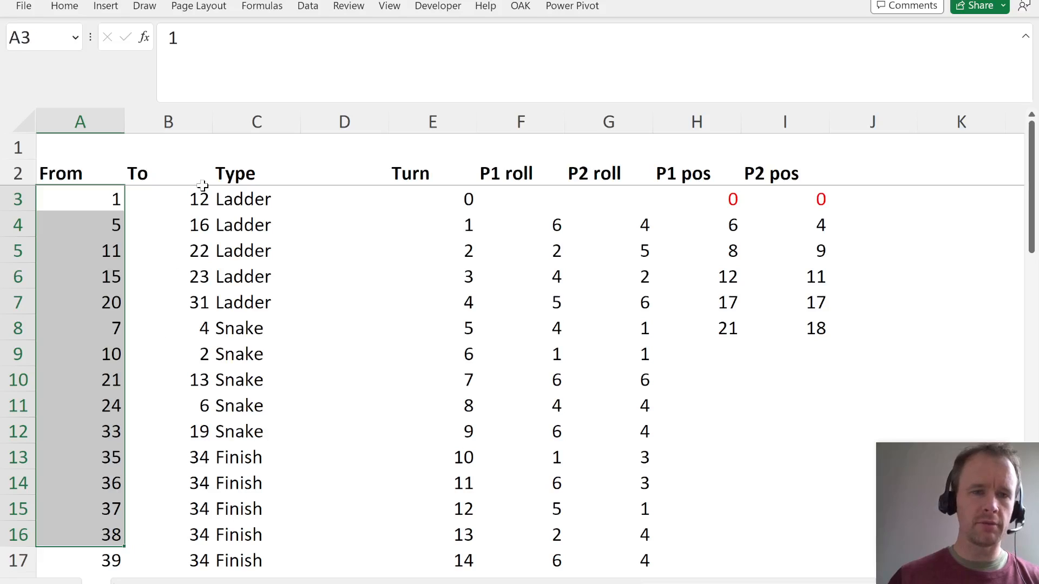
{"action": "left_click_drag", "start_coordinate": [186, 197], "coordinate": [214, 441]}
{"action": "left_click", "coordinate": [719, 223]}
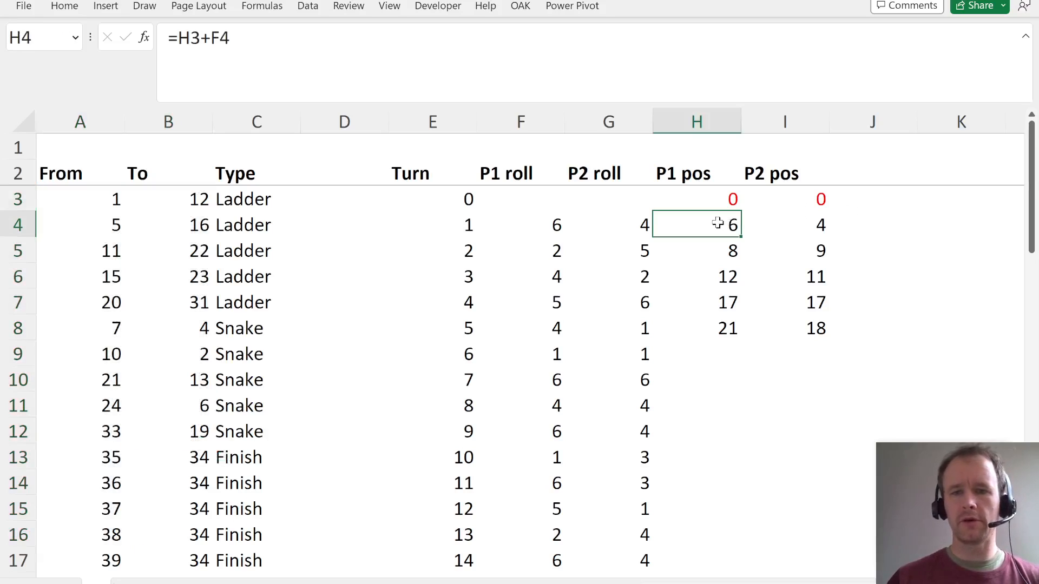
{"action": "left_click", "coordinate": [165, 44]}
{"action": "key", "text": "Escape"}
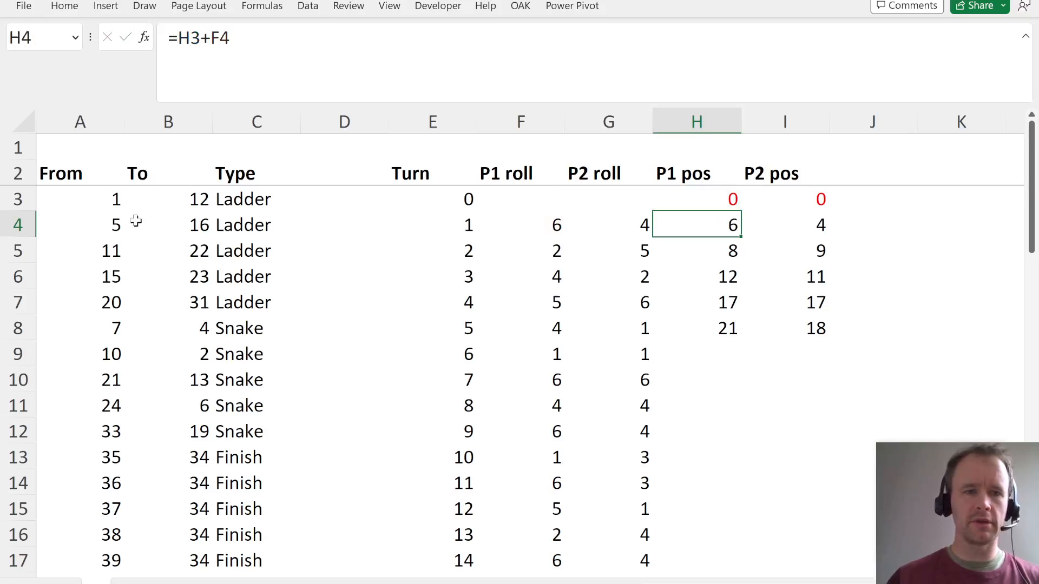
- Format the board moves list in A2:C18 as a table with headers in a blue medium style
{"action": "left_click", "coordinate": [80, 184]}
{"action": "key", "text": "ctrl+a"}
{"action": "key", "text": "alt+h"}
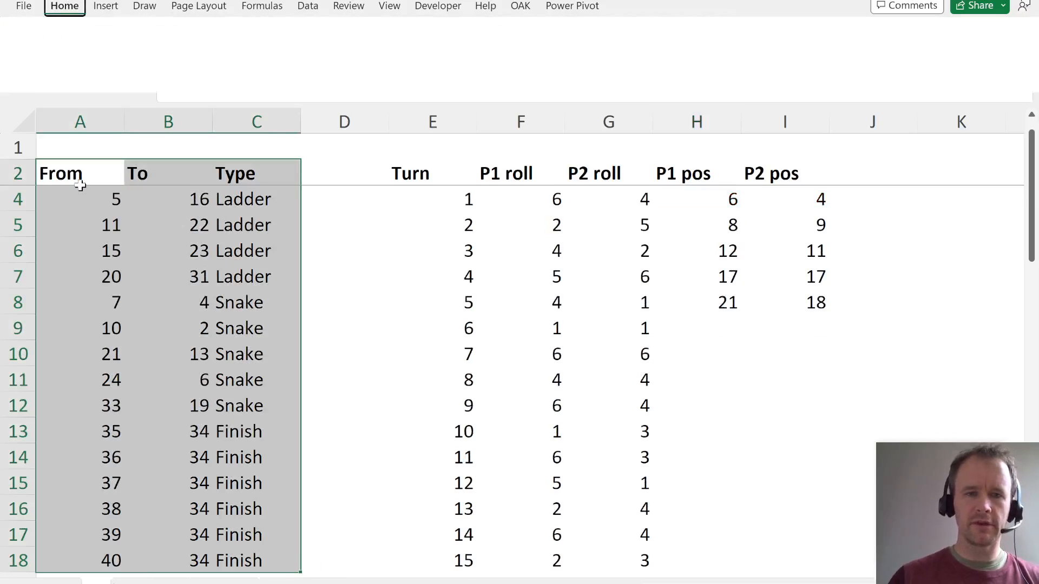
{"action": "key", "text": "t"}
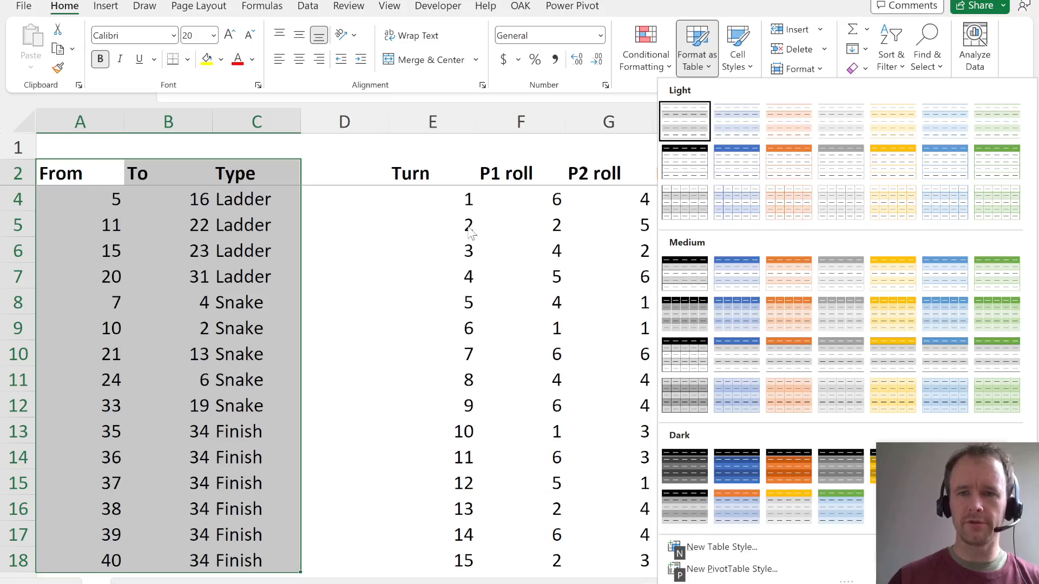
{"action": "left_click", "coordinate": [751, 276]}
{"action": "left_click", "coordinate": [656, 461]}
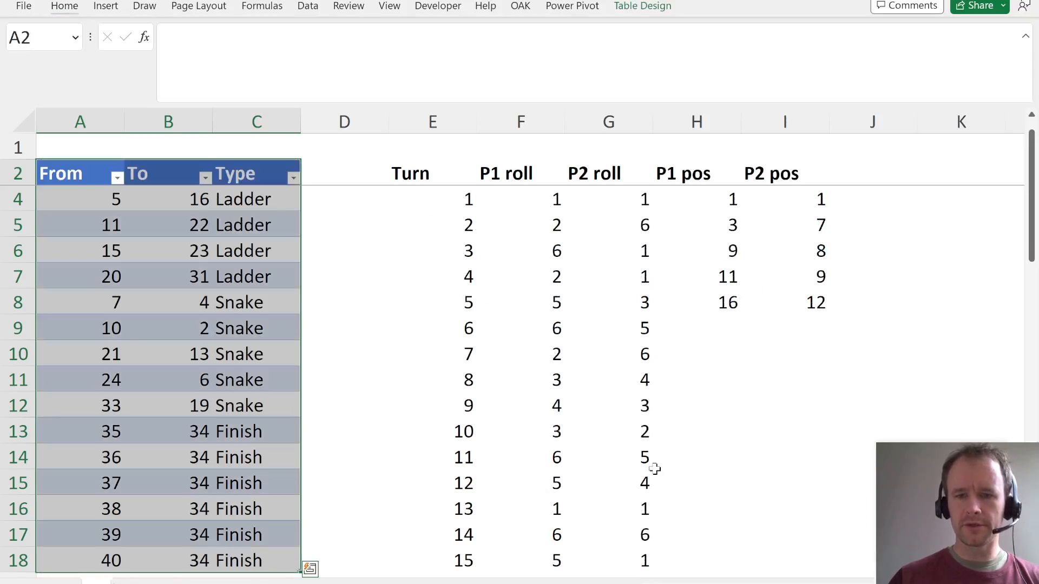
- Rewrite the formula in H4 as an XLOOKUP of H3+F4 in Table1[From] that returns Table1[To]
{"action": "left_click", "coordinate": [706, 192]}
{"action": "key", "text": "Up"}
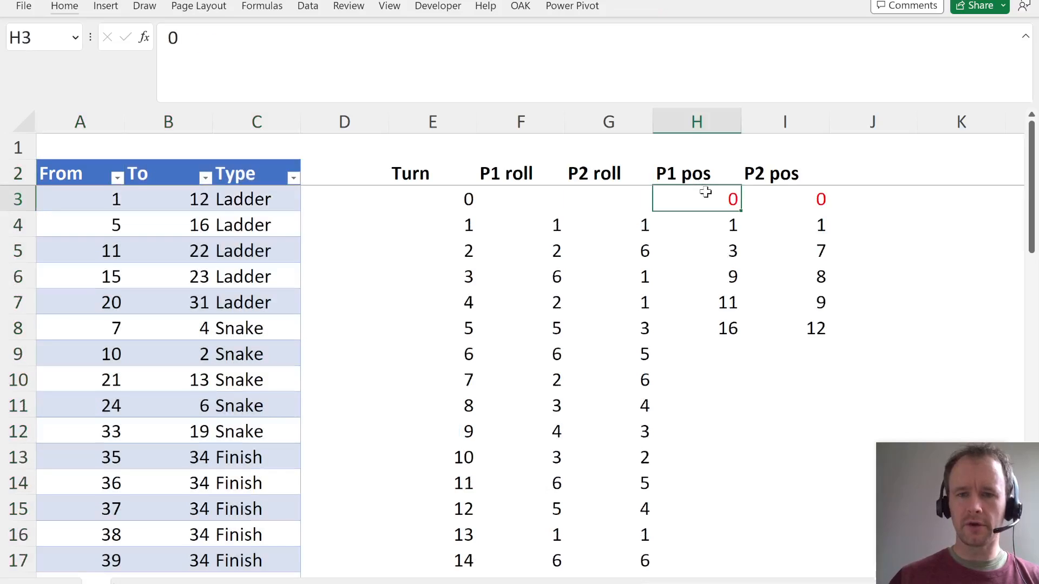
{"action": "key", "text": "Down"}
{"action": "left_click", "coordinate": [192, 49]}
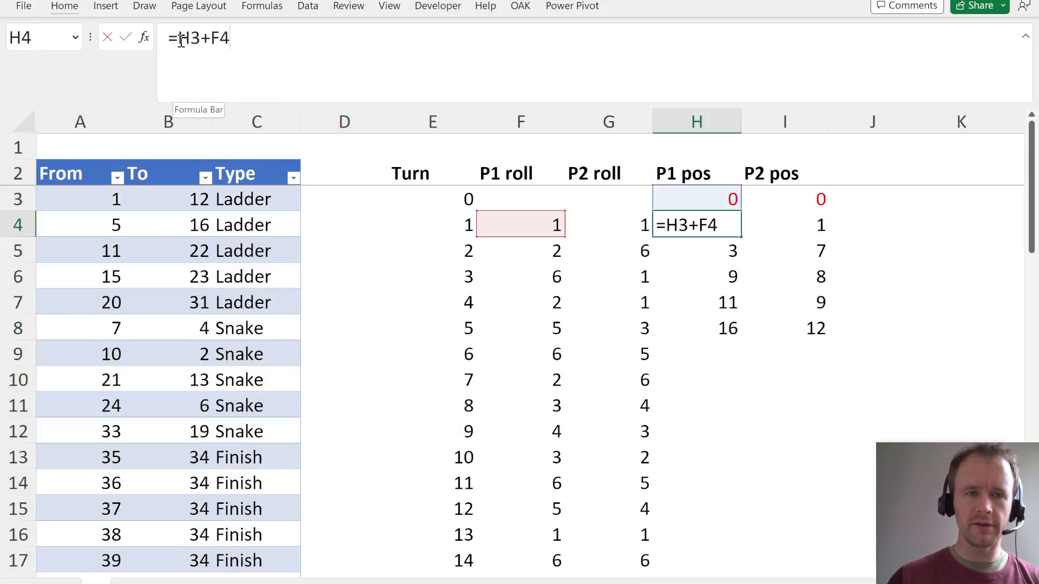
{"action": "left_click_drag", "start_coordinate": [181, 47], "coordinate": [378, 72]}
{"action": "key", "text": "ctrl+c"}
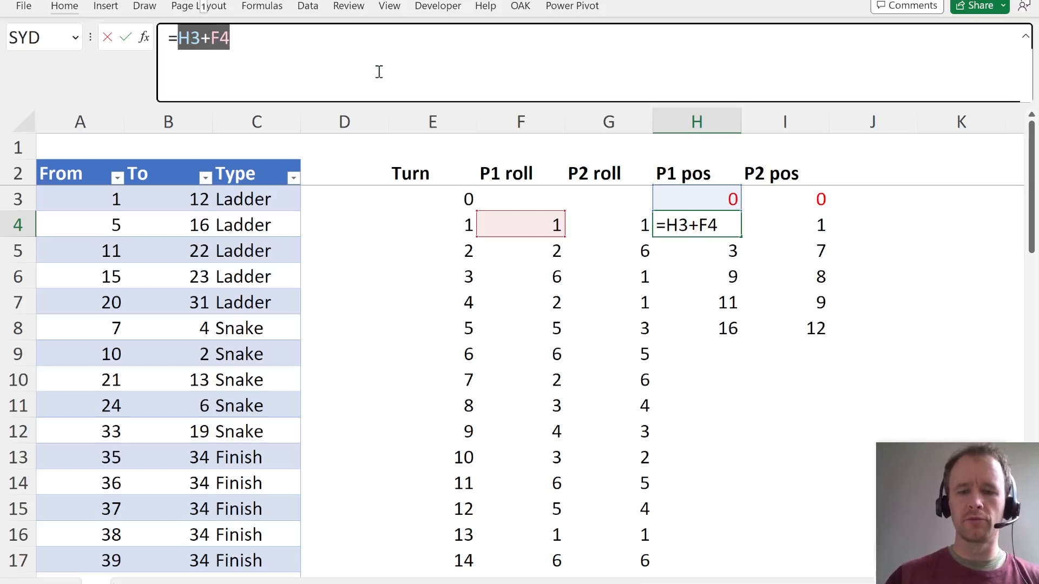
{"action": "type", "text": "XLOOKUP("}
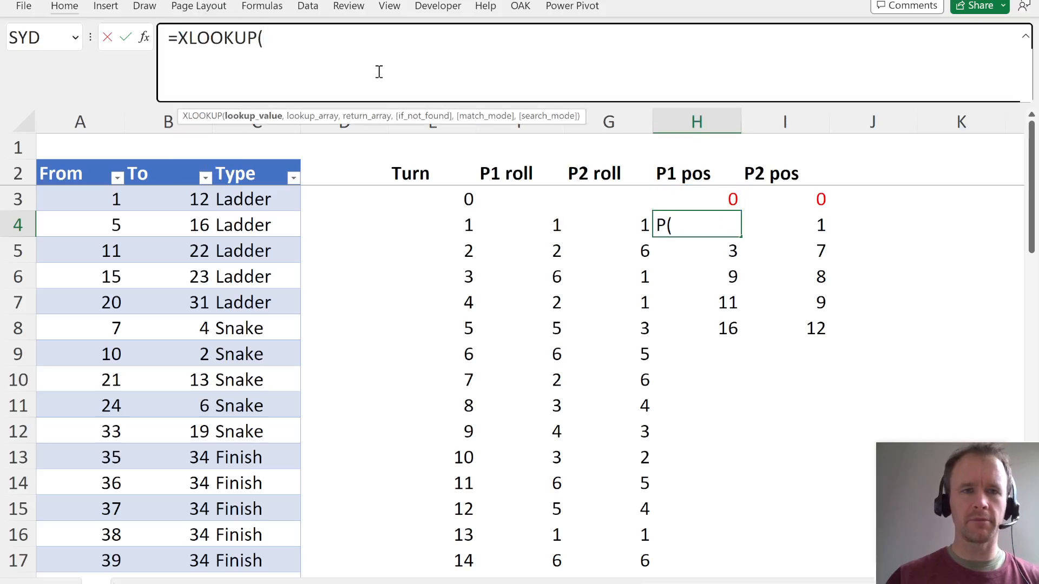
{"action": "key", "text": "ctrl+v"}
{"action": "type", "text": ","}
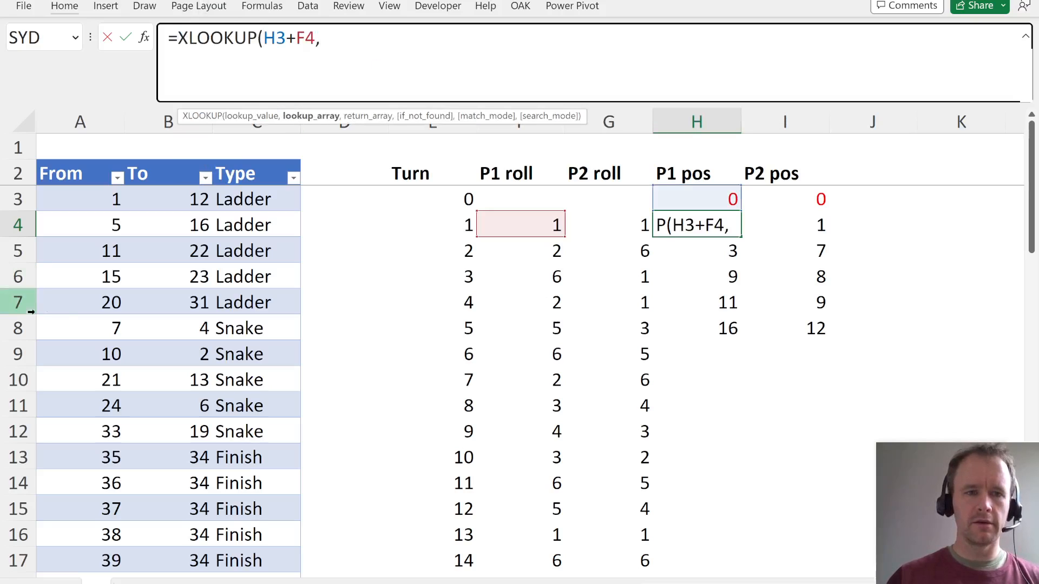
{"action": "left_click", "coordinate": [74, 304]}
{"action": "key", "text": "ctrl+space"}
{"action": "type", "text": ","}
{"action": "left_click", "coordinate": [173, 280]}
{"action": "key", "text": "ctrl+space"}
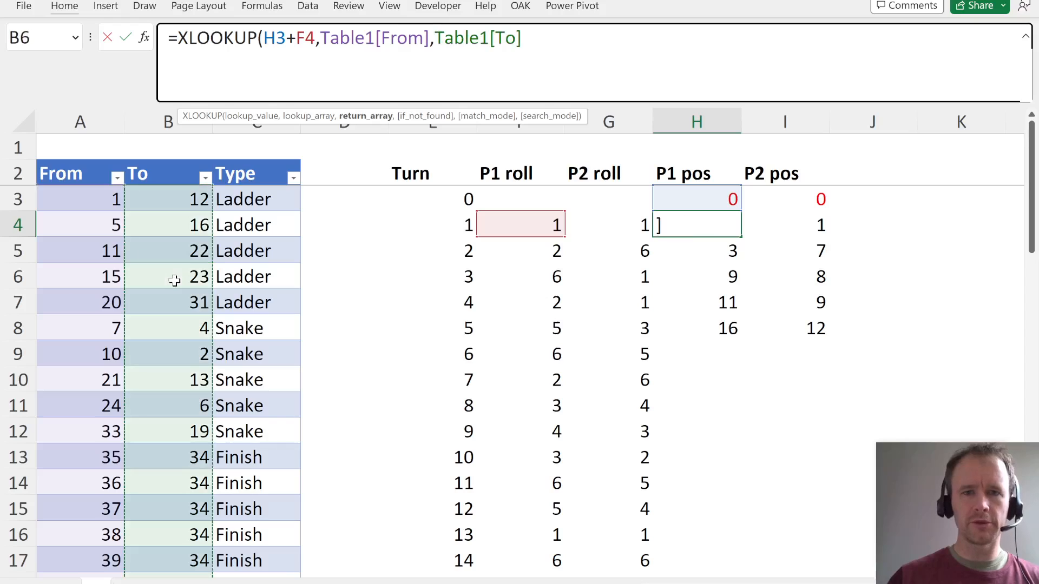
- Complete the XLOOKUP formula in H4 with H3+F4 as the value returned when no match is found
{"action": "type", "text": ","}
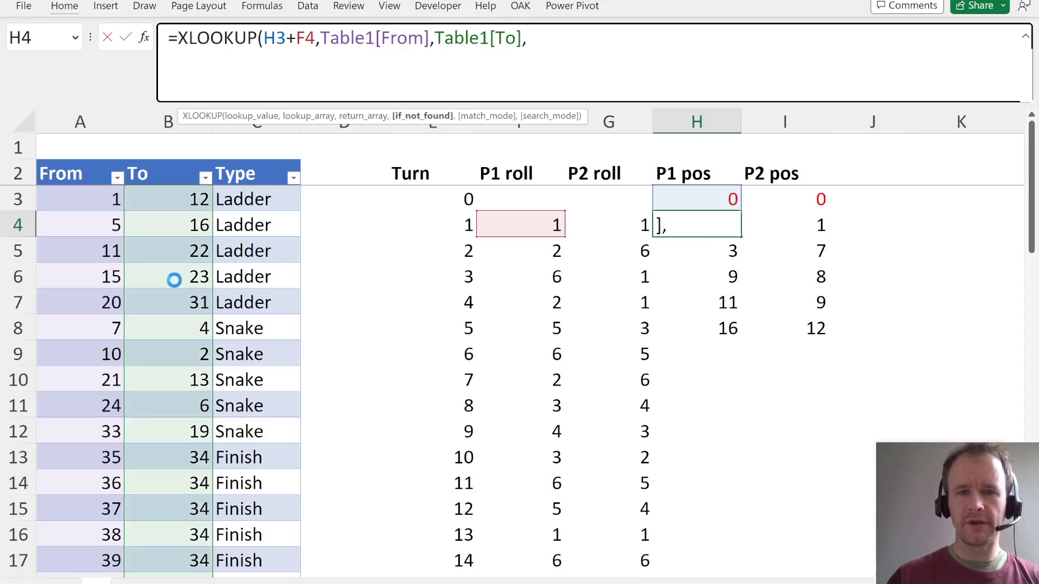
{"action": "type", "text": "H3+F4"}
{"action": "left_click_drag", "start_coordinate": [533, 35], "coordinate": [587, 42]}
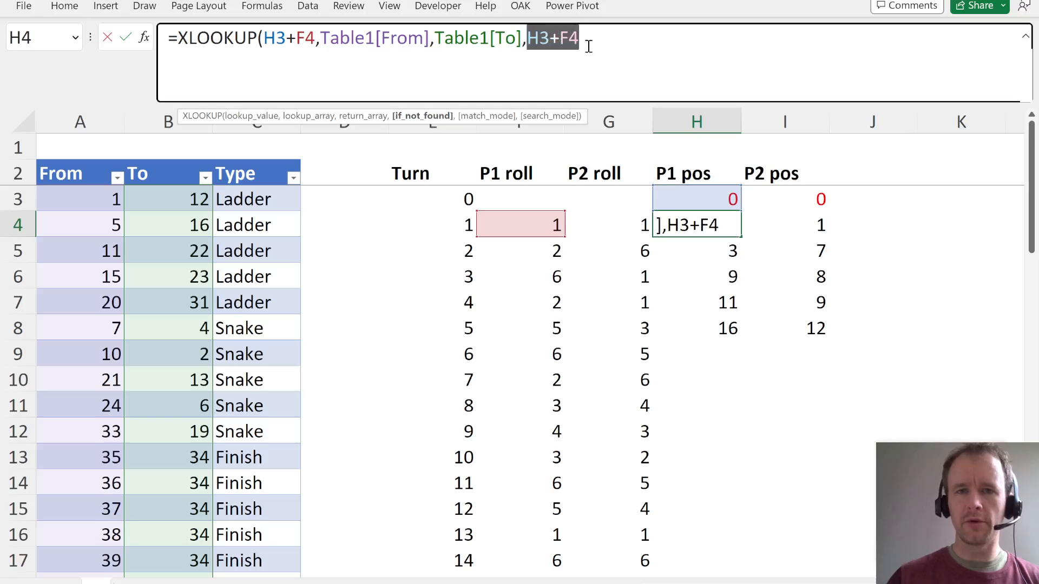
{"action": "left_click", "coordinate": [588, 46]}
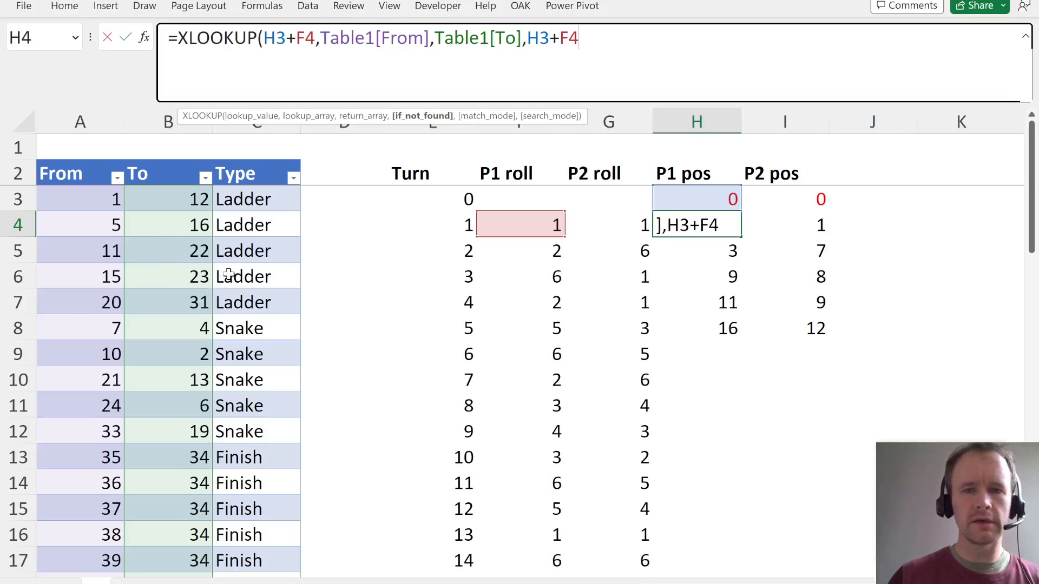
{"action": "type", "text": ")"}
{"action": "key", "text": "Return"}
{"action": "key", "text": "Up"}
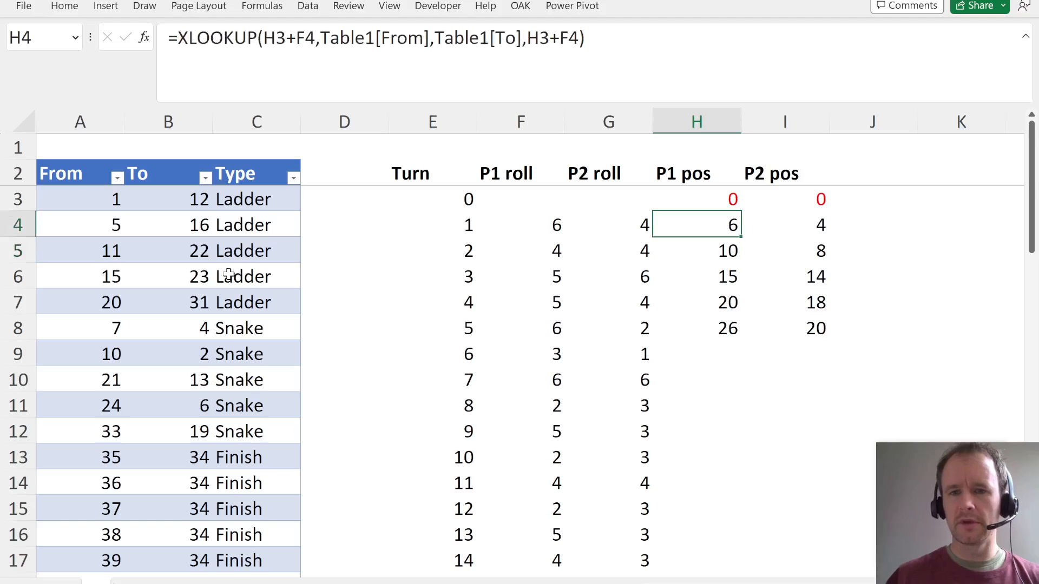
- Copy the H4 position formula across H4:I53 for both players through turn 50
{"action": "key", "text": "ctrl+shift+Down"}
{"action": "key", "text": "shift+Right"}
{"action": "key", "text": "ctrl+v"}
{"action": "key", "text": "Left"}
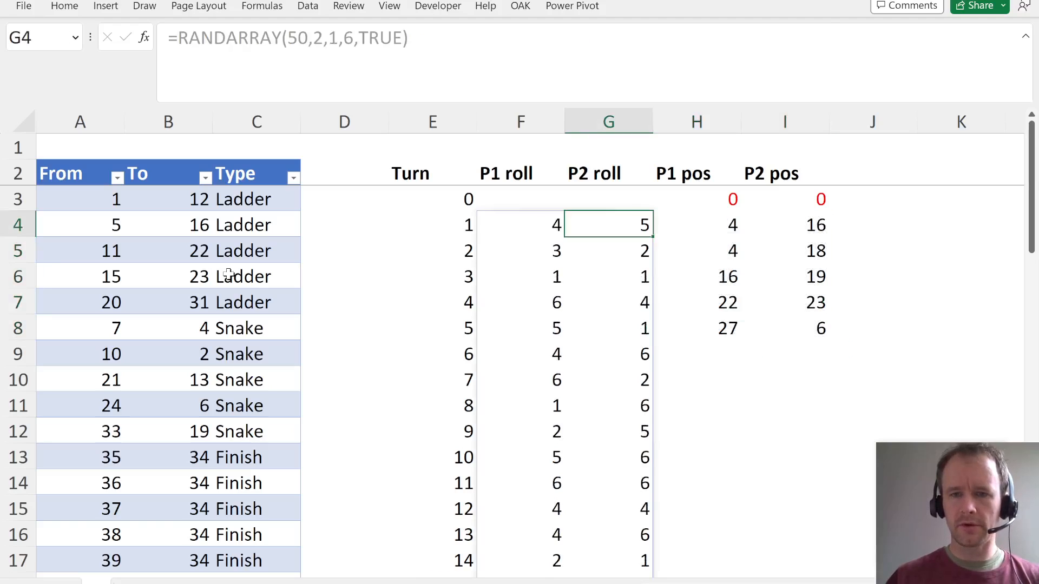
{"action": "key", "text": "ctrl+Down"}
{"action": "key", "text": "Right"}
{"action": "key", "text": "ctrl+shift+Up"}
{"action": "key", "text": "shift+Right"}
{"action": "key", "text": "ctrl+v"}
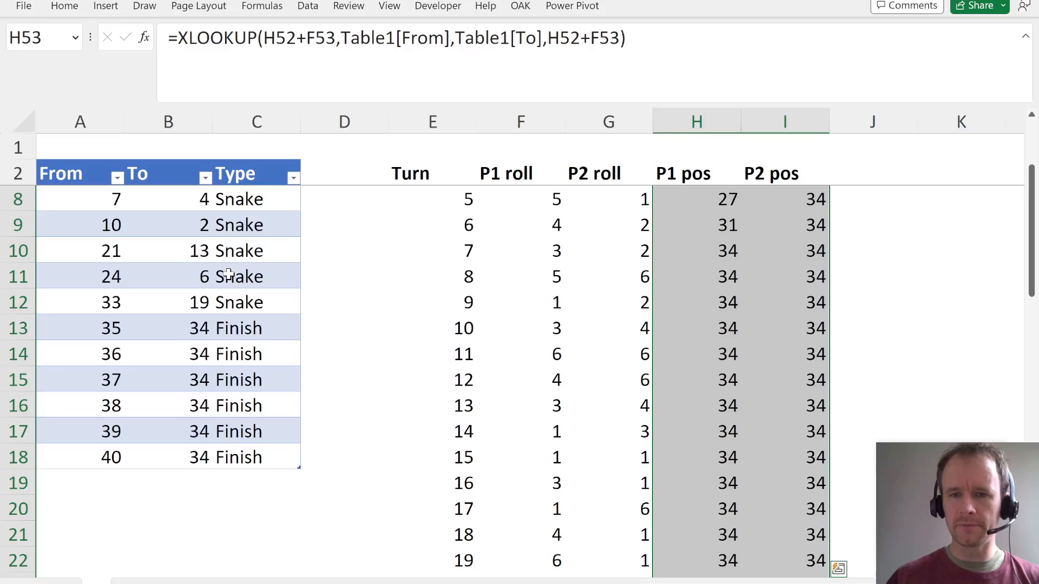
- Check the P1 and P2 positions and their formulas in the final turns of the simulation
{"action": "key", "text": "ctrl+Up"}
{"action": "key", "text": "Up"}
{"action": "key", "text": "Down"}
{"action": "key", "text": "ctrl+Down"}
{"action": "key", "text": "Right"}
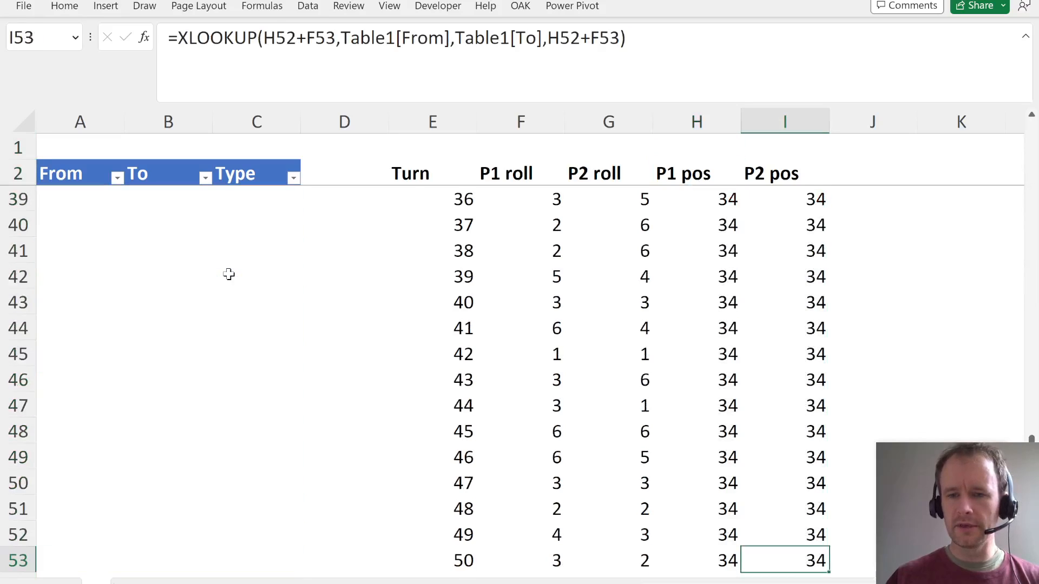
{"action": "key", "text": "Up"}
{"action": "key", "text": "Up"}
{"action": "key", "text": "Left"}
{"action": "key", "text": "Right"}
{"action": "key", "text": "Up"}
{"action": "key", "text": "Up"}
{"action": "key", "text": "Up"}
{"action": "key", "text": "Up"}
{"action": "key", "text": "Up"}
{"action": "key", "text": "Up"}
{"action": "key", "text": "Up"}
{"action": "key", "text": "Up"}
{"action": "key", "text": "Up"}
{"action": "key", "text": "Up"}
{"action": "key", "text": "Left"}
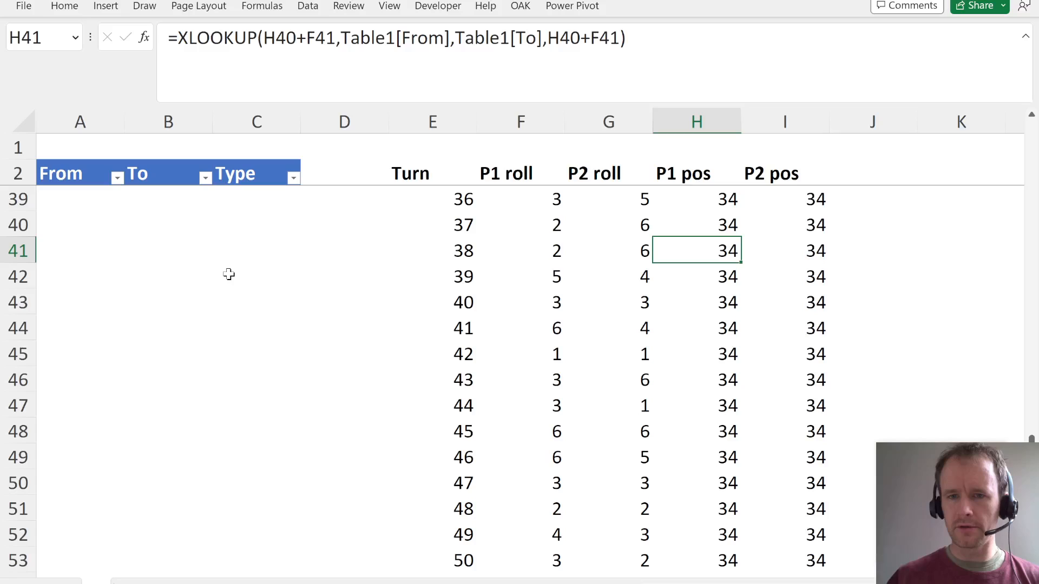
{"action": "key", "text": "Right"}
{"action": "key", "text": "Up"}
{"action": "key", "text": "Up"}
{"action": "key", "text": "Up"}
{"action": "key", "text": "Up"}
{"action": "key", "text": "Up"}
{"action": "key", "text": "Up"}
{"action": "key", "text": "Up"}
{"action": "key", "text": "Up"}
{"action": "key", "text": "Up"}
{"action": "key", "text": "Up"}
{"action": "key", "text": "Up"}
{"action": "key", "text": "Up"}
{"action": "key", "text": "Up"}
{"action": "key", "text": "Up"}
{"action": "key", "text": "Up"}
{"action": "key", "text": "Up"}
{"action": "key", "text": "Up"}
{"action": "key", "text": "Up"}
{"action": "key", "text": "Up"}
{"action": "key", "text": "Up"}
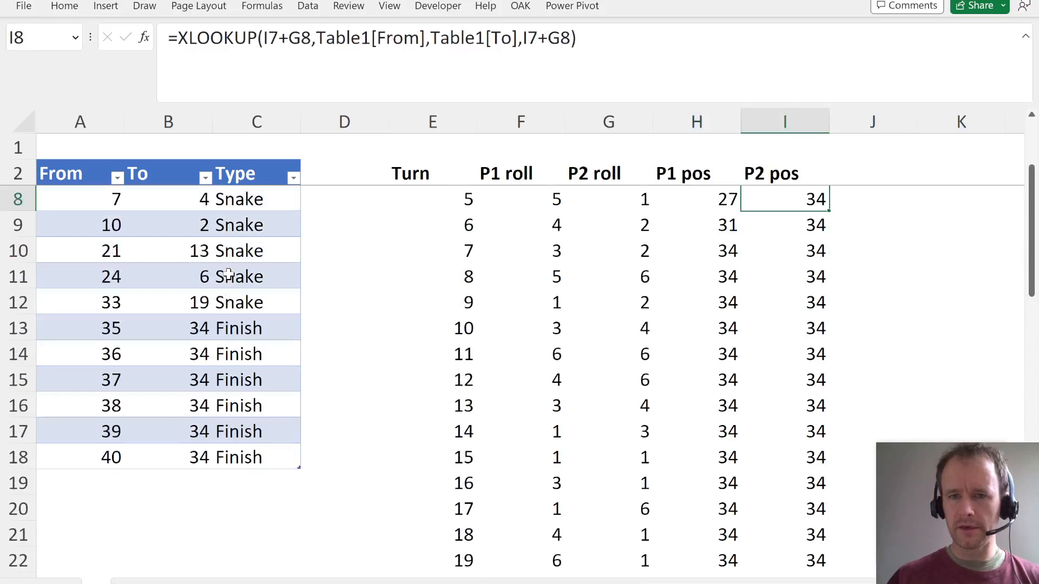
- Compare the turns in which player 1 and player 2 first reach square 34
{"action": "key", "text": "Up"}
{"action": "key", "text": "Up"}
{"action": "key", "text": "Left"}
{"action": "key", "text": "Down"}
{"action": "key", "text": "Down"}
{"action": "key", "text": "Down"}
{"action": "key", "text": "Down"}
{"action": "key", "text": "shift+space"}
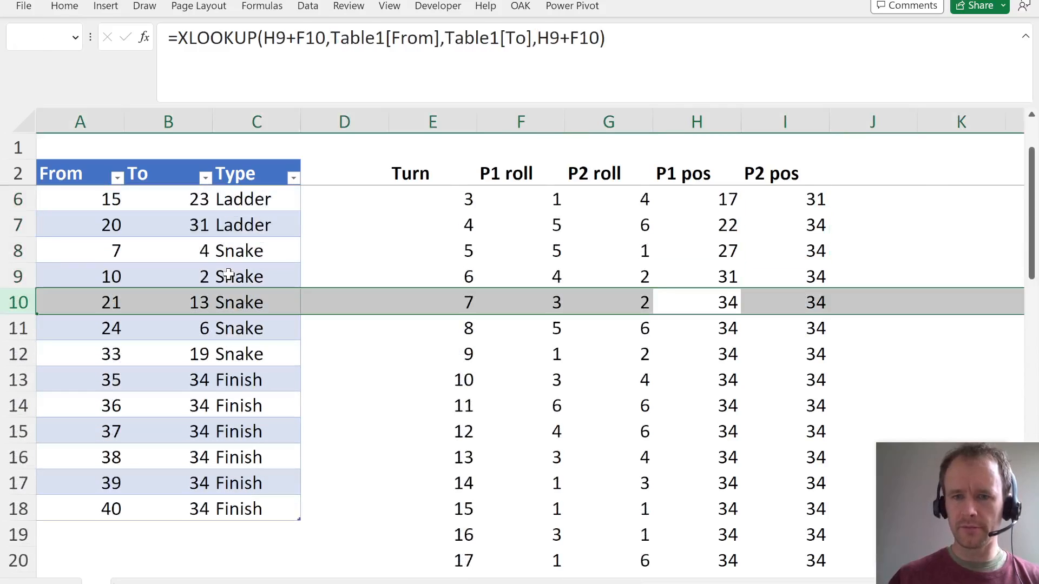
{"action": "key", "text": "Right"}
{"action": "key", "text": "Up"}
{"action": "key", "text": "Up"}
- Switch to the case study PDF and read Question 37 about the average number of rolls in a solo game
{"action": "key", "text": "Up"}
{"action": "key", "text": "shift+space"}
{"action": "key", "text": "Left"}
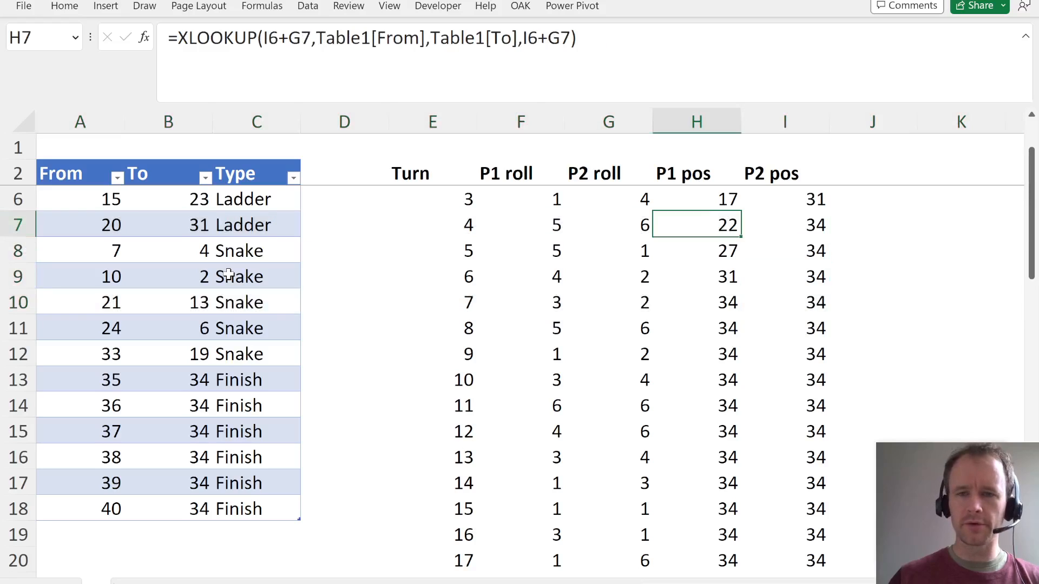
{"action": "key", "text": "Right"}
{"action": "key", "text": "Up"}
{"action": "key", "text": "Up"}
{"action": "key", "text": "Up"}
{"action": "key", "text": "Up"}
{"action": "key", "text": "Right"}
{"action": "key", "text": "Right"}
{"action": "key", "text": "Right"}
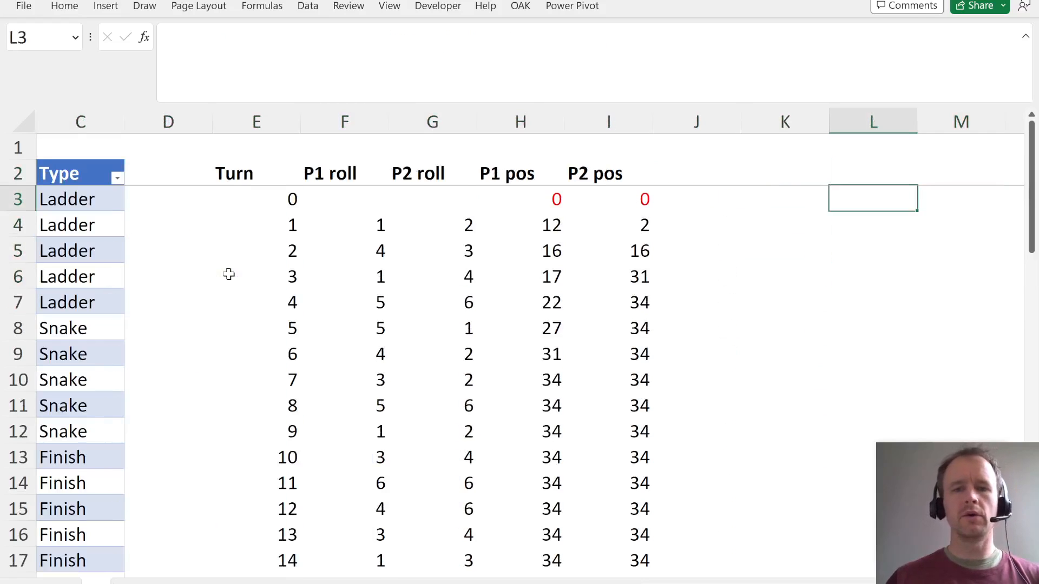
{"action": "key", "text": "Left"}
{"action": "key", "text": "Left"}
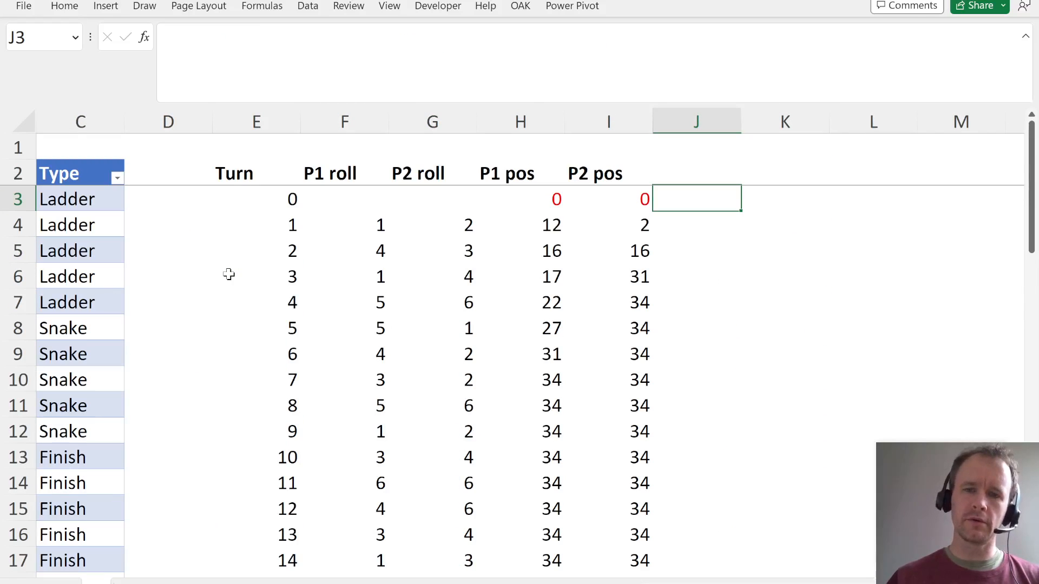
{"action": "key", "text": "alt+Tab"}
{"action": "scroll", "coordinate": [418, 467], "scroll_direction": "down", "scroll_amount": 1}
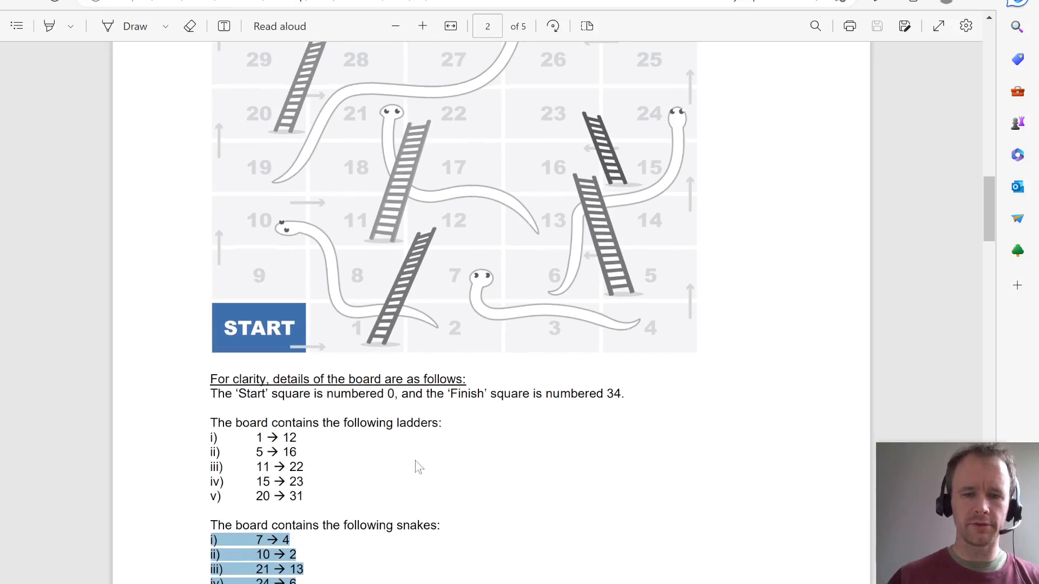
{"action": "scroll", "coordinate": [418, 466], "scroll_direction": "down", "scroll_amount": 10}
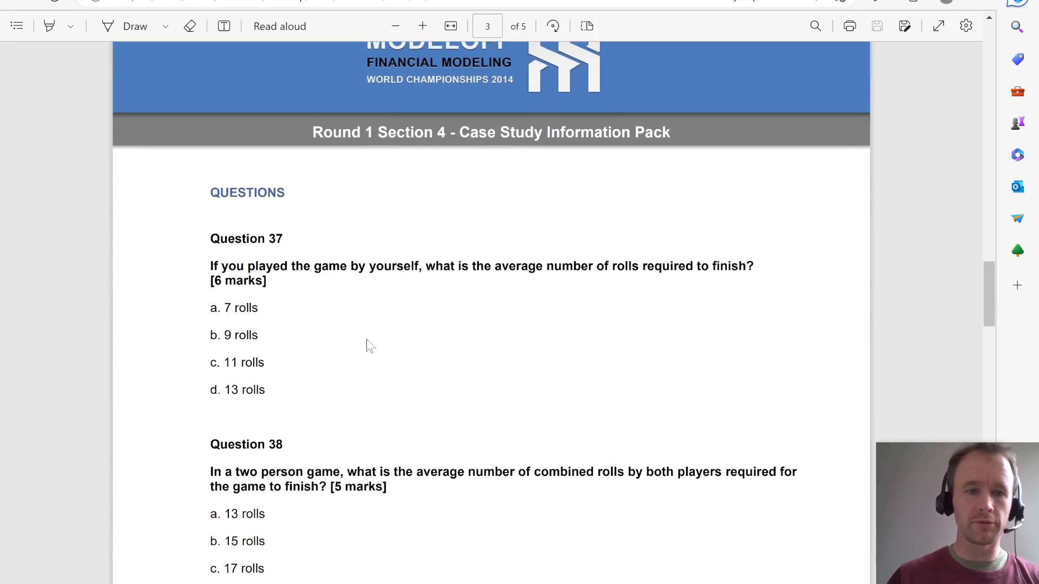
- Switch back to the Excel workbook and enter the heading Q1 in L1
{"action": "key", "text": "alt+Tab"}
{"action": "key", "text": "Right"}
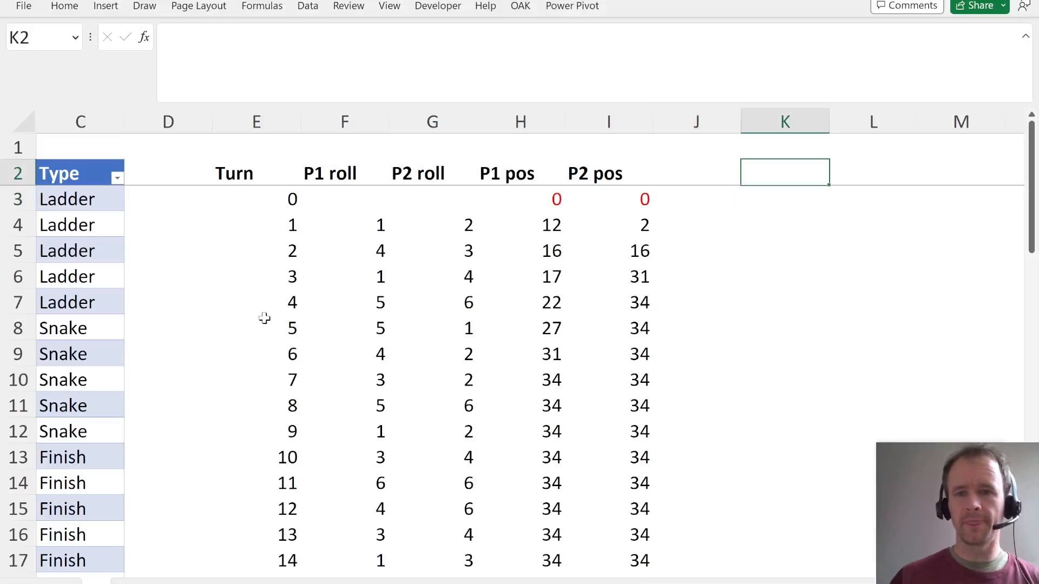
{"action": "key", "text": "Right"}
{"action": "key", "text": "Down"}
{"action": "key", "text": "Up"}
{"action": "key", "text": "Right"}
{"action": "key", "text": "Left"}
{"action": "key", "text": "Up"}
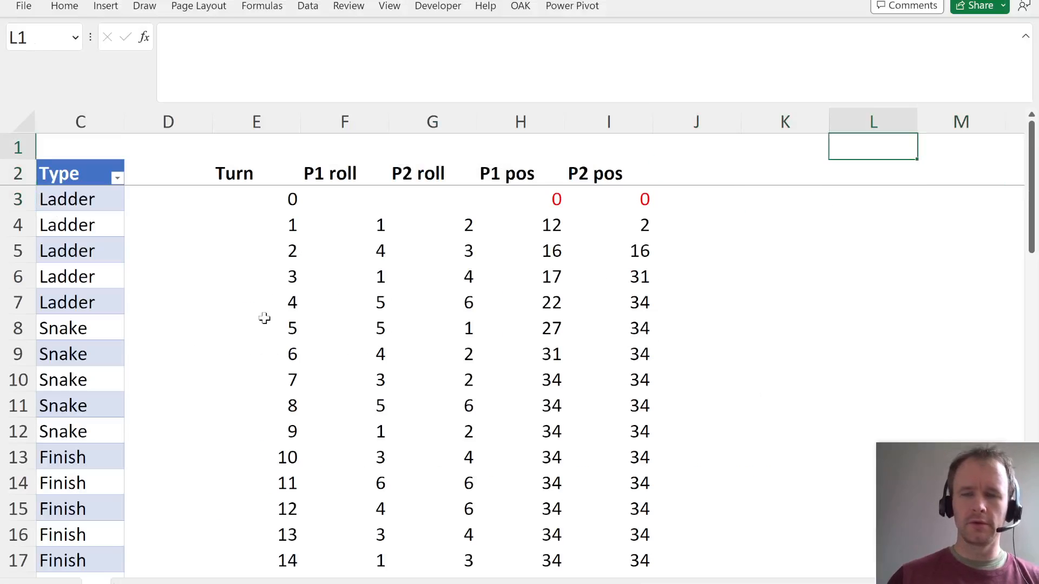
{"action": "type", "text": "Q1"}
{"action": "key", "text": "Return"}
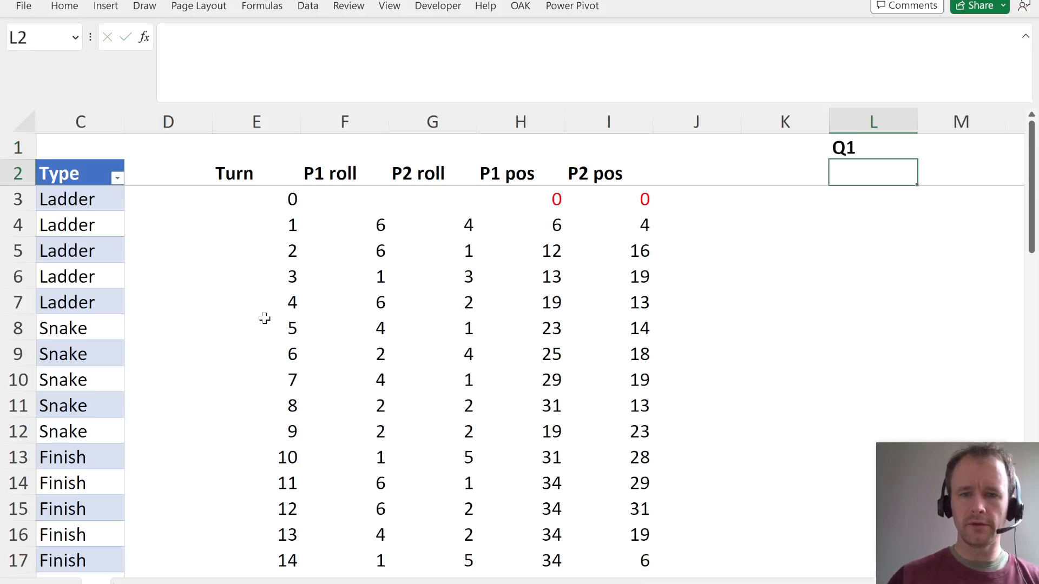
- Calculate player 1's finishing turn in L2 with =XMATCH(34,$H$4:$H$53)
{"action": "scroll", "coordinate": [543, 401], "scroll_direction": "down", "scroll_amount": 3}
{"action": "scroll", "coordinate": [543, 403], "scroll_direction": "up", "scroll_amount": 3}
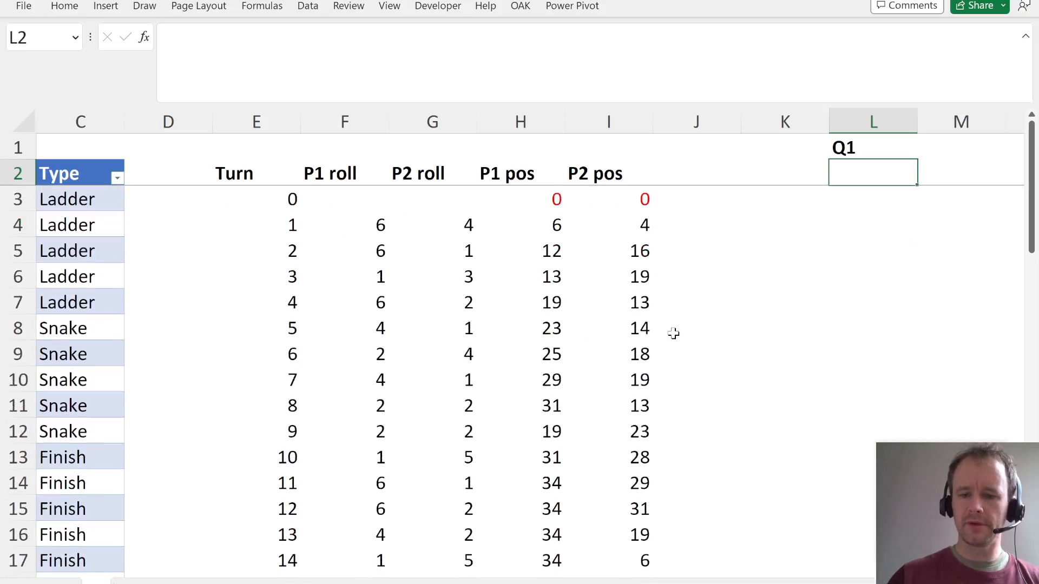
{"action": "left_click", "coordinate": [542, 494]}
{"action": "left_click", "coordinate": [835, 178]}
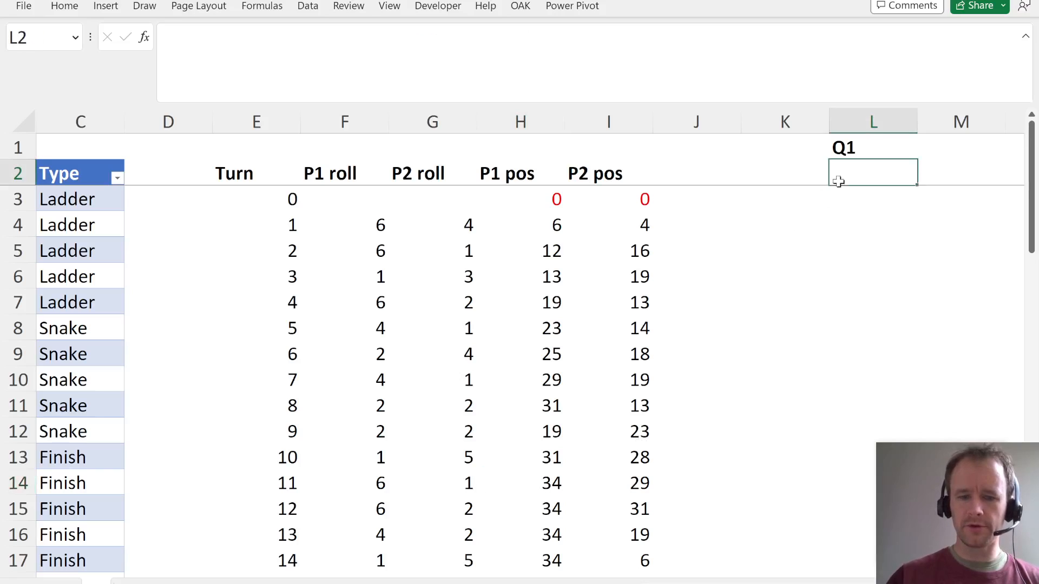
{"action": "type", "text": "=xm"}
{"action": "key", "text": "Tab"}
{"action": "type", "text": "3"}
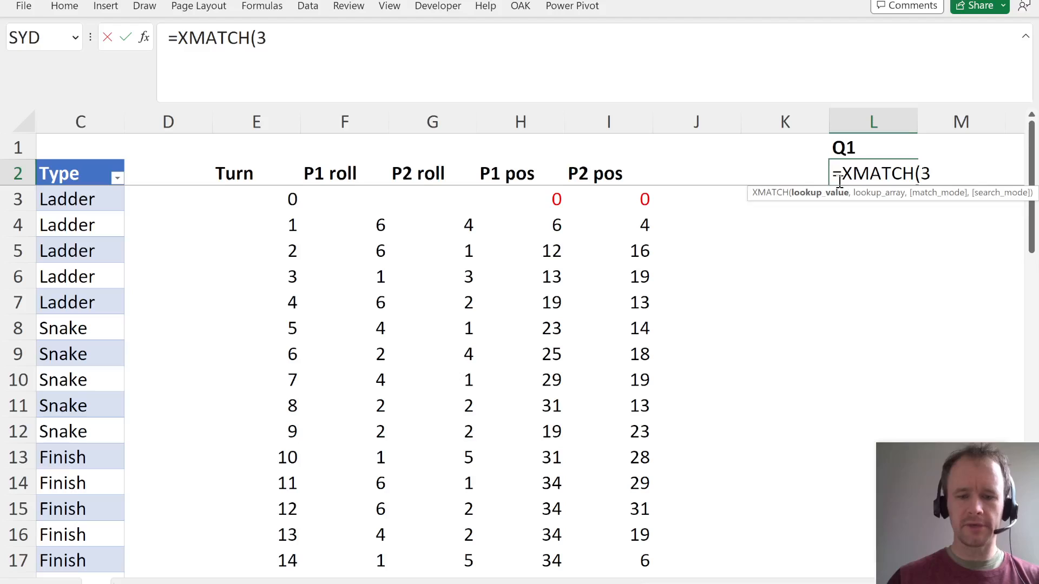
{"action": "type", "text": "4,"}
{"action": "left_click", "coordinate": [541, 229]}
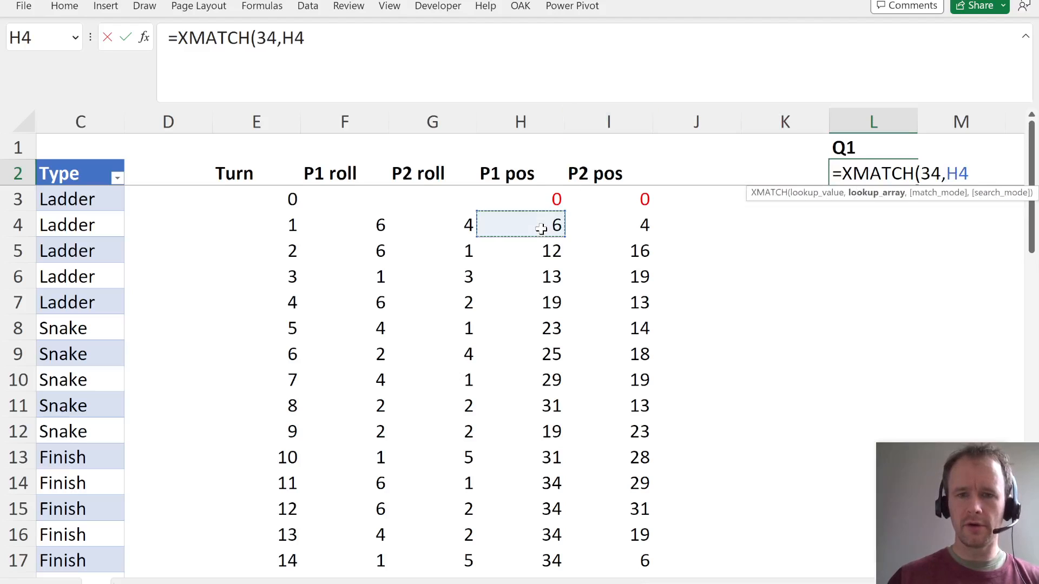
{"action": "key", "text": "ctrl+shift+Down"}
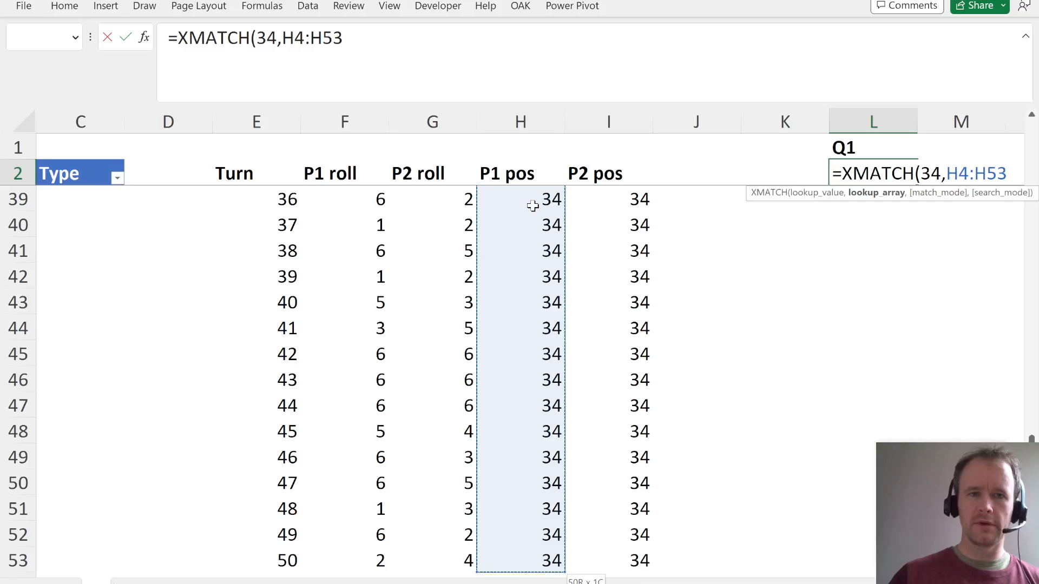
{"action": "key", "text": "F4"}
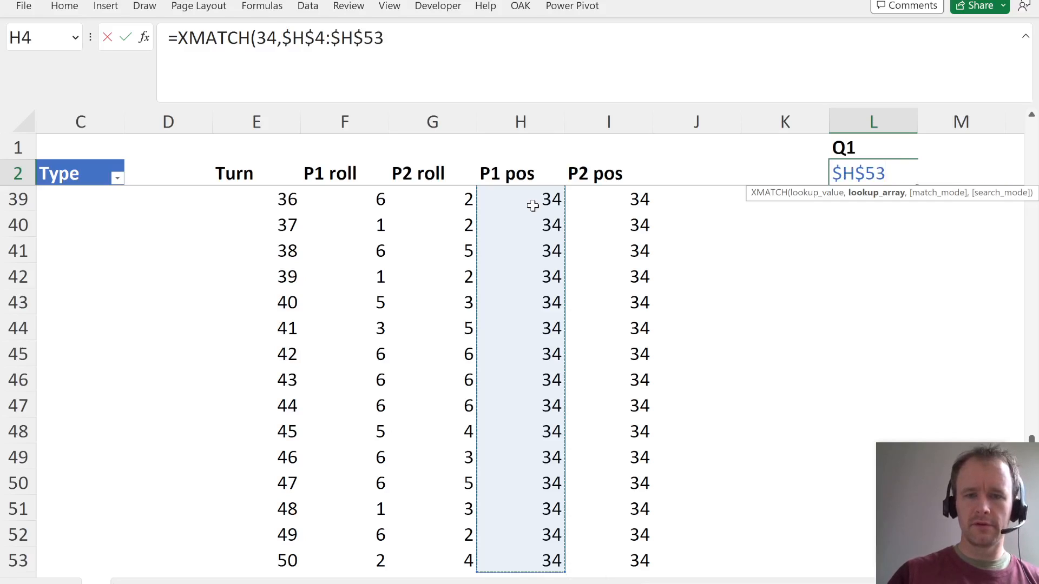
{"action": "key", "text": "Return"}
{"action": "key", "text": "Up"}
{"action": "key", "text": "Up"}
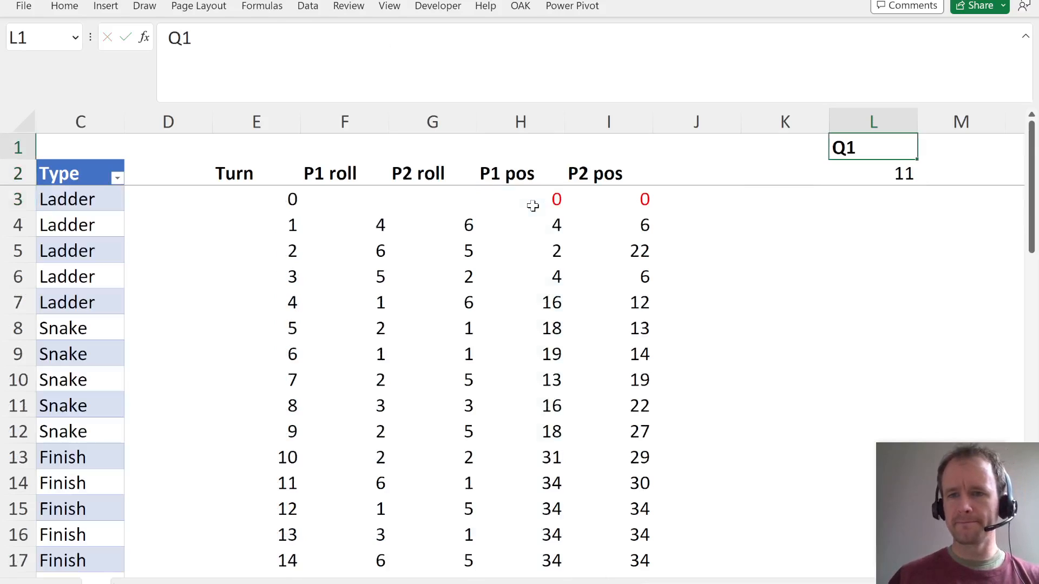
- Recalculate the random rolls several times to test the Q1 result in L2
{"action": "key", "text": "Down"}
{"action": "key", "text": "F9"}
{"action": "key", "text": "F9"}
{"action": "key", "text": "F9"}
{"action": "key", "text": "F9"}
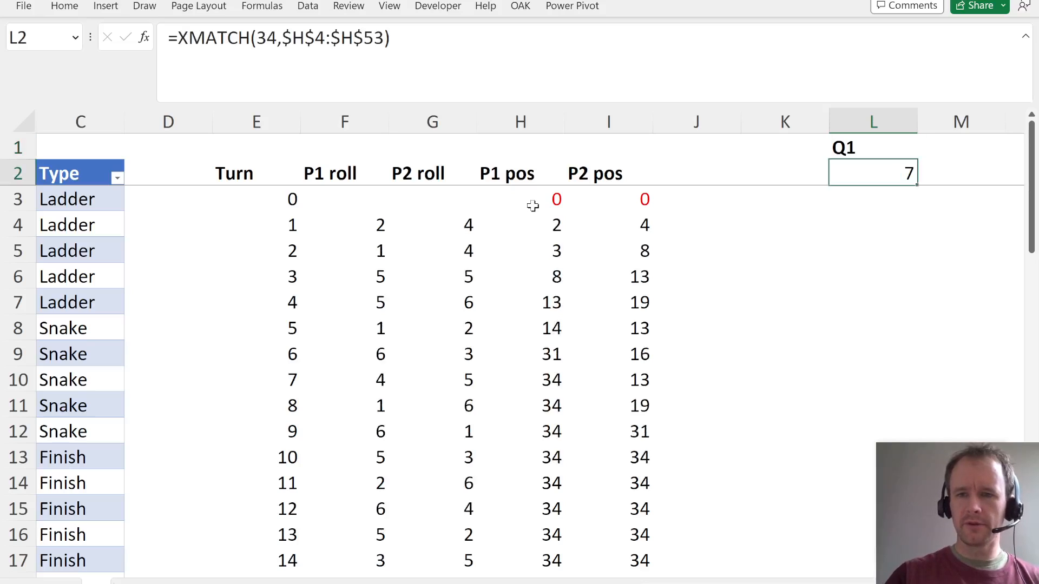
{"action": "key", "text": "F9"}
{"action": "key", "text": "F9"}
{"action": "key", "text": "F9"}
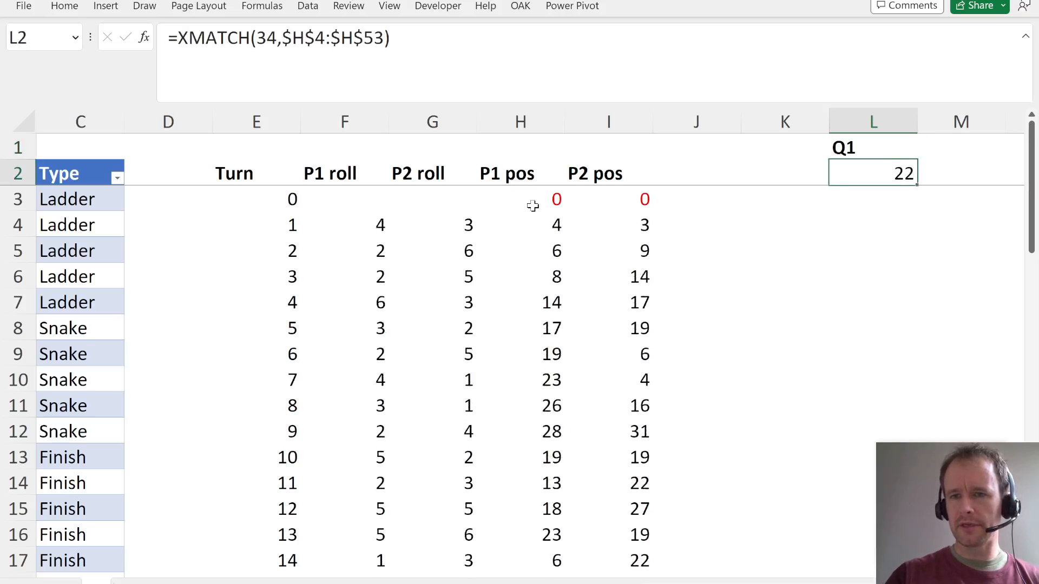
- Switch to the case study PDF and read Question 38 about the combined rolls in a two-person game
{"action": "key", "text": "Right"}
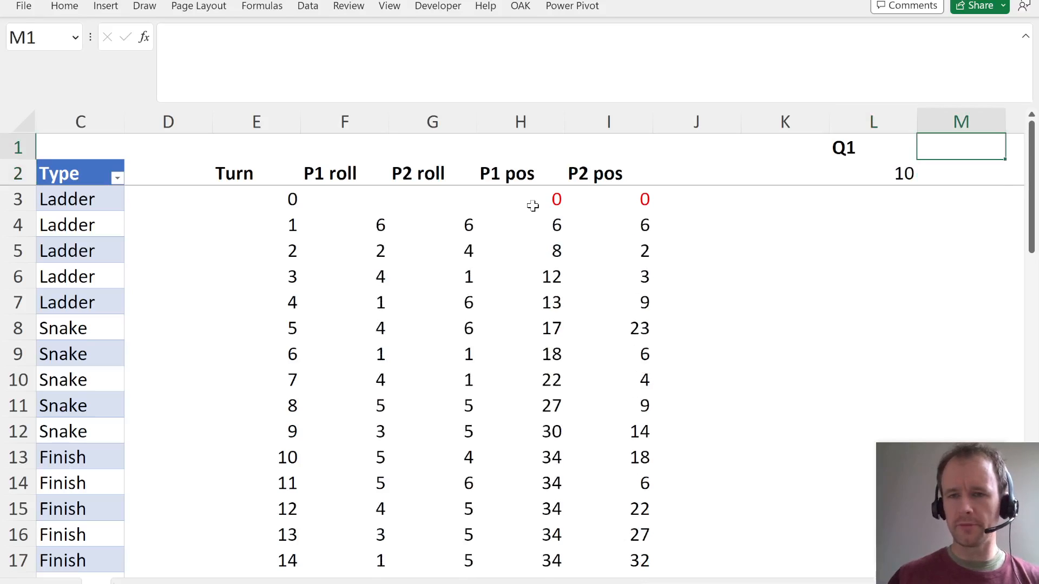
{"action": "key", "text": "alt+Tab"}
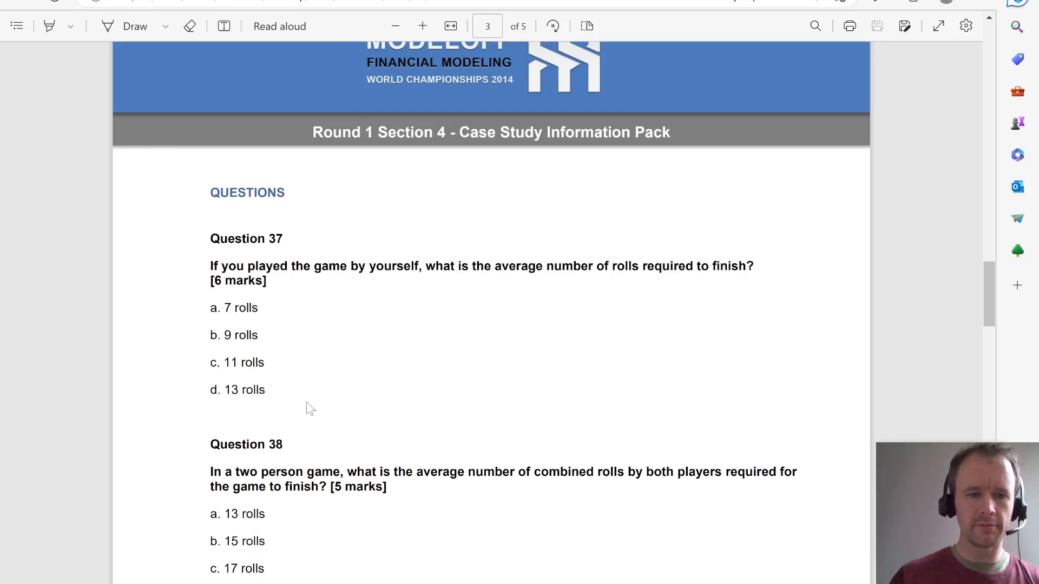
{"action": "scroll", "coordinate": [291, 455], "scroll_direction": "down", "scroll_amount": 3}
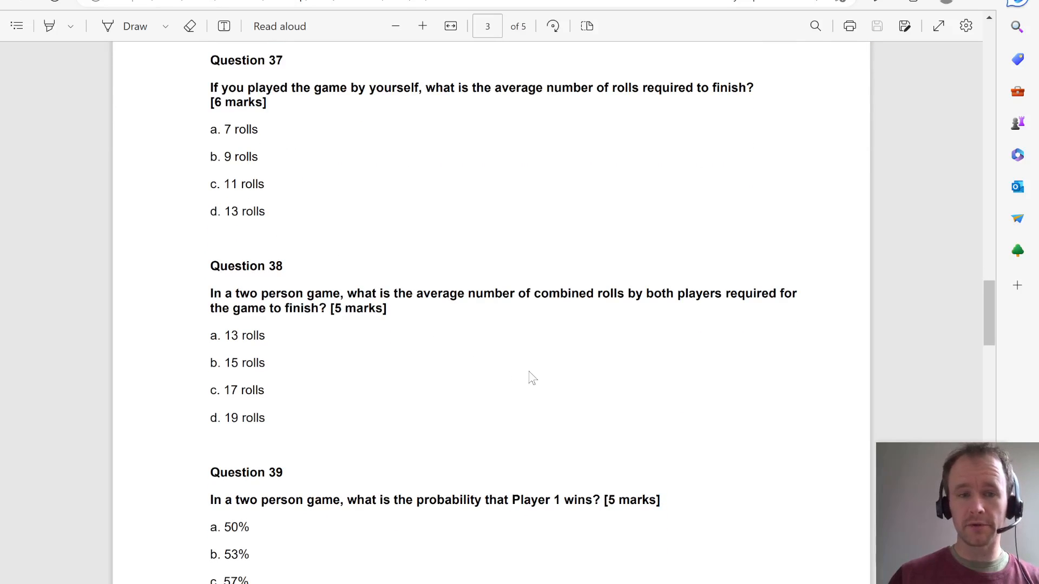
- Return to the Excel workbook and insert two blank rows above the Q1 heading at the top of the sheet
{"action": "key", "text": "alt+Tab"}
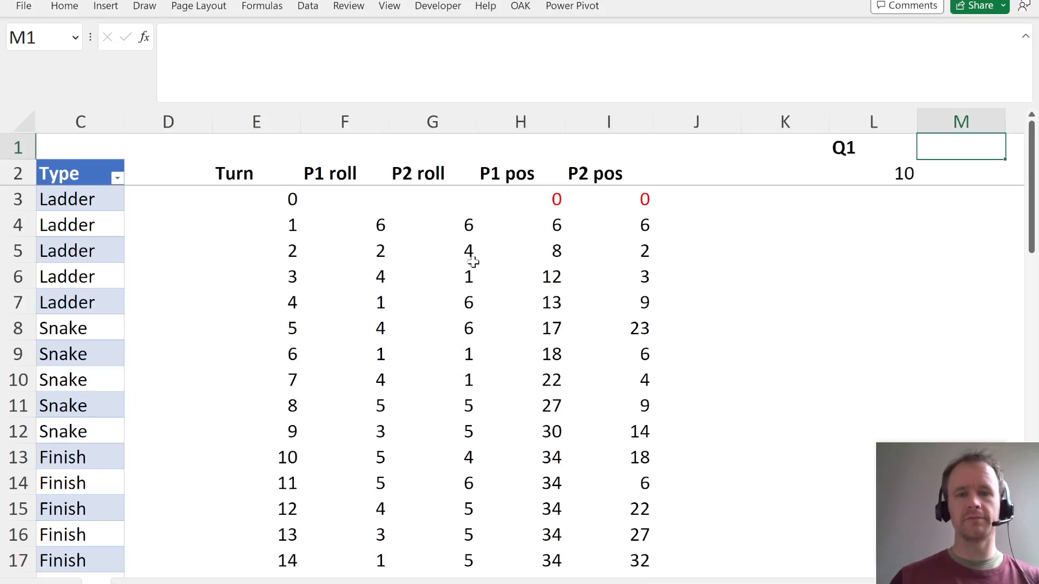
{"action": "key", "text": "Left"}
{"action": "key", "text": "Left"}
{"action": "key", "text": "Left"}
{"action": "key", "text": "Left"}
{"action": "key", "text": "Left"}
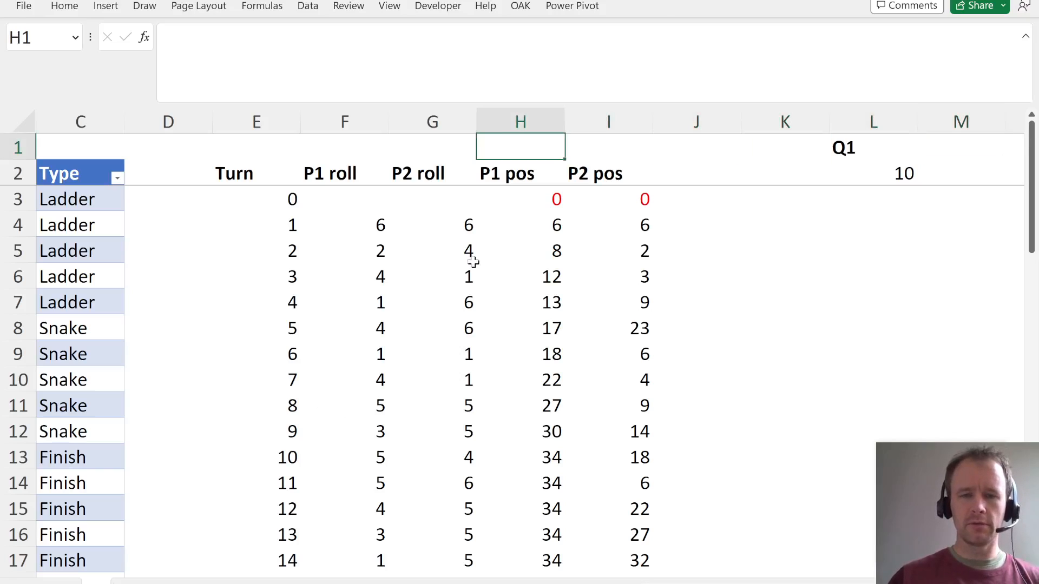
{"action": "key", "text": "Down"}
{"action": "key", "text": "Up"}
{"action": "key", "text": "alt+h"}
{"action": "key", "text": "i"}
{"action": "key", "text": "r"}
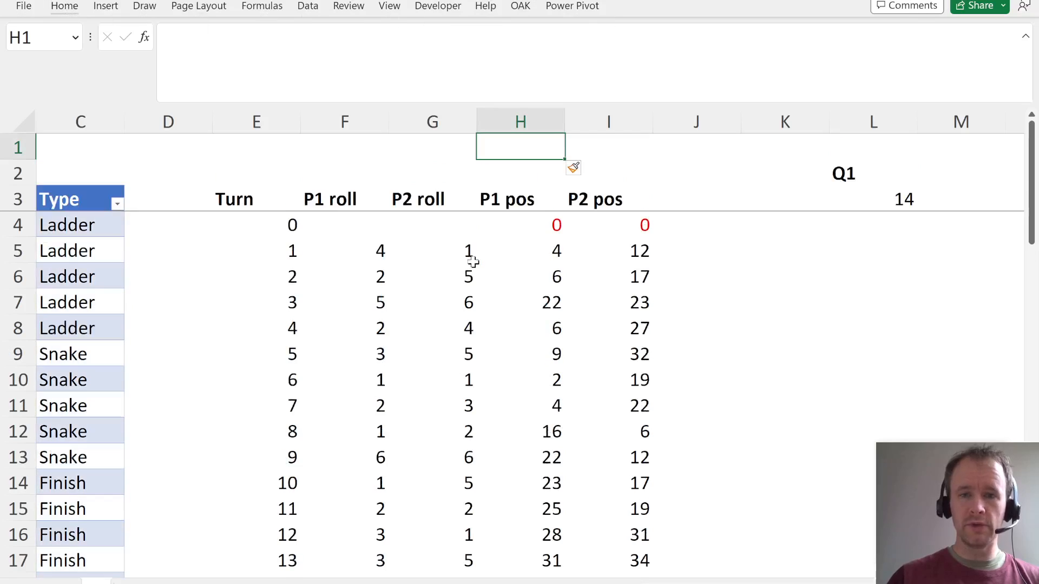
{"action": "key", "text": "alt+h"}
{"action": "key", "text": "i"}
{"action": "key", "text": "r"}
{"action": "key", "text": "Down"}
{"action": "key", "text": "Down"}
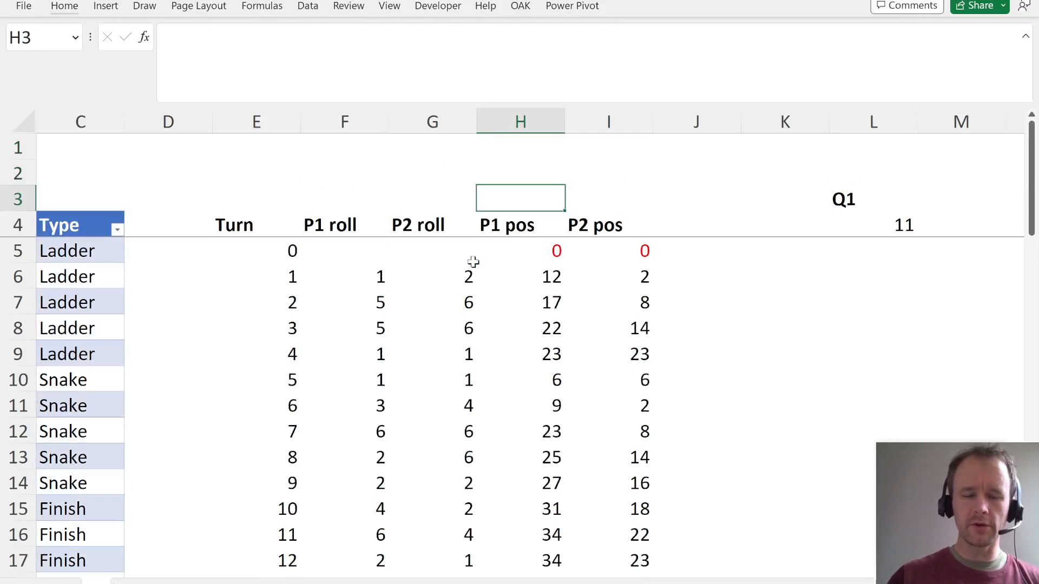
{"action": "key", "text": "Up"}
{"action": "key", "text": "Left"}
{"action": "key", "text": "Up"}
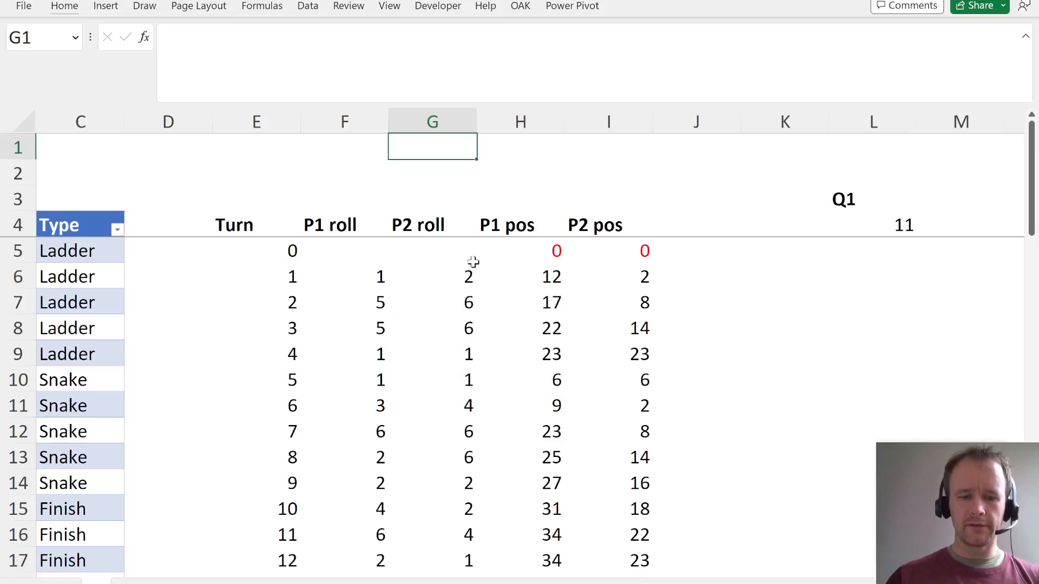
- Label G1 as Finish and calculate player 1's finishing turn in H1 with =XMATCH(34,H6:H55)
{"action": "type", "text": "Finish"}
{"action": "key", "text": "Tab"}
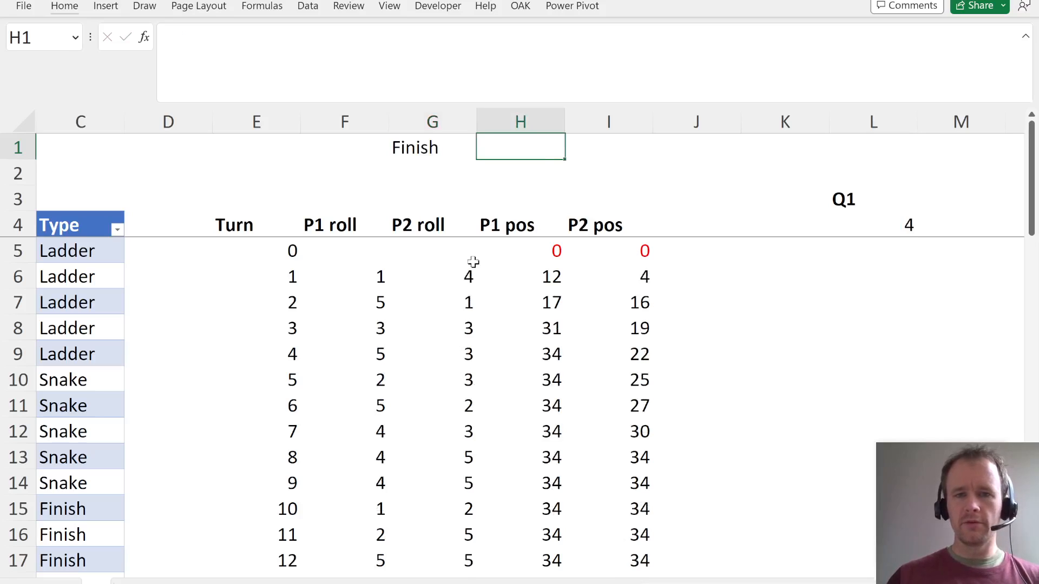
{"action": "type", "text": "=xmatch("}
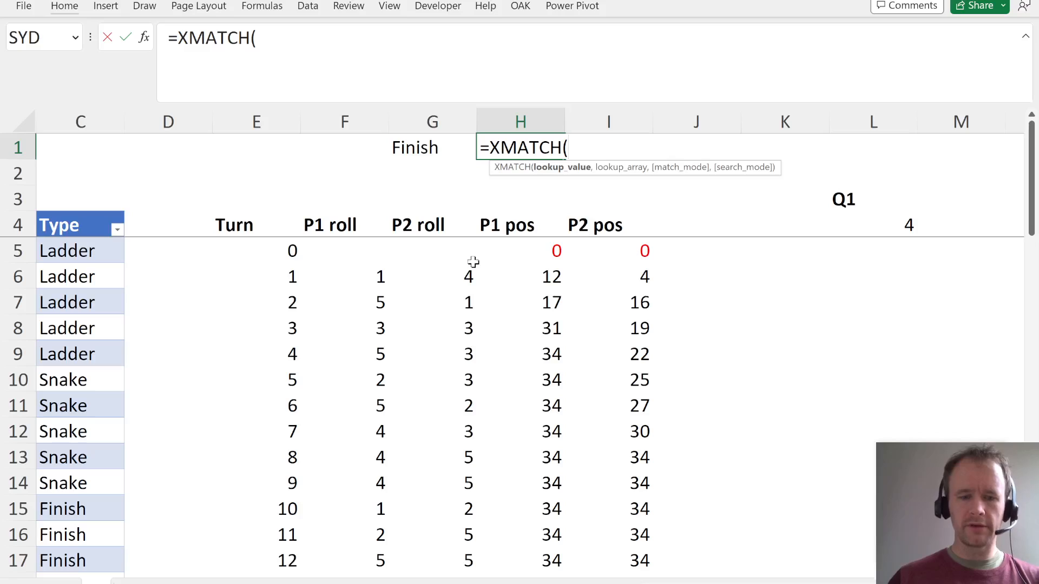
{"action": "type", "text": "34,"}
{"action": "key", "text": "Down"}
{"action": "key", "text": "Down"}
{"action": "key", "text": "Down"}
{"action": "key", "text": "Down"}
{"action": "key", "text": "Down"}
{"action": "key", "text": "ctrl+shift+Down"}
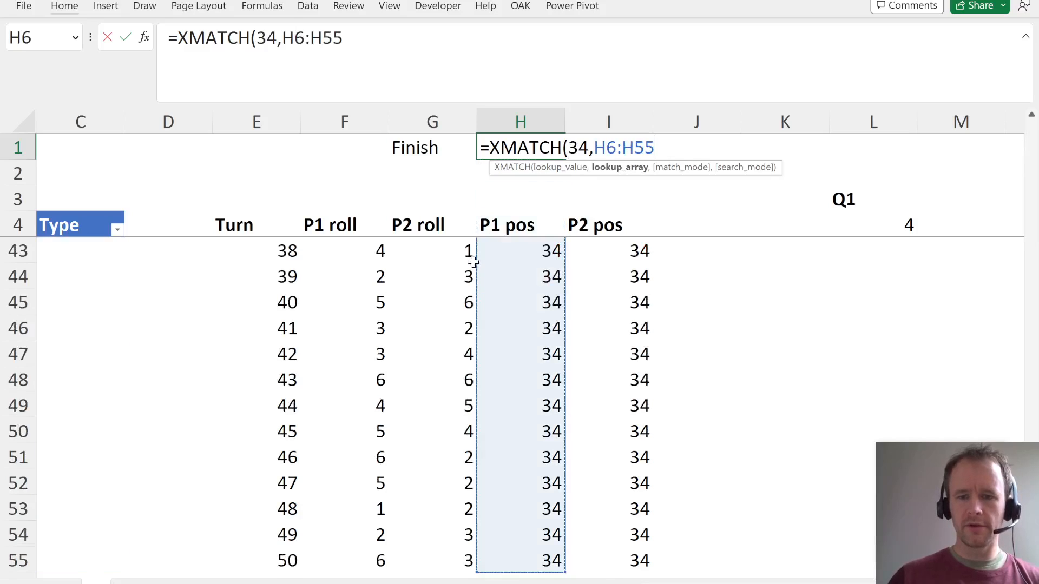
{"action": "key", "text": "Return"}
- Fill the finishing-turn formula from H1 into I1 for player 2
{"action": "key", "text": "Up"}
{"action": "key", "text": "Right"}
{"action": "key", "text": "Right"}
{"action": "key", "text": "ctrl+r"}
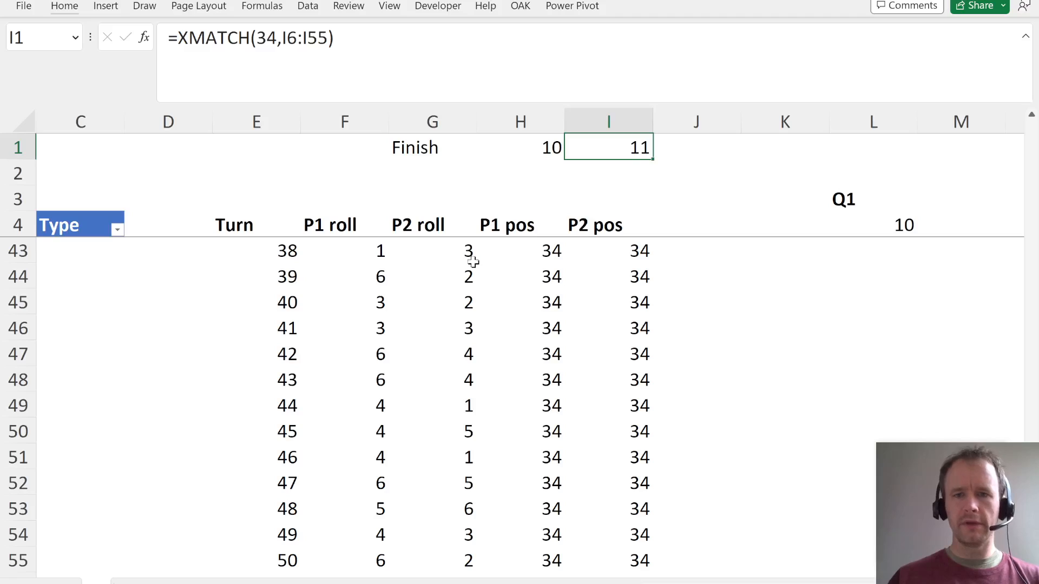
- Label G2 as Winner, directly below the Finish label
{"action": "key", "text": "Left"}
{"action": "key", "text": "Left"}
{"action": "key", "text": "Down"}
{"action": "type", "text": "Winner"}
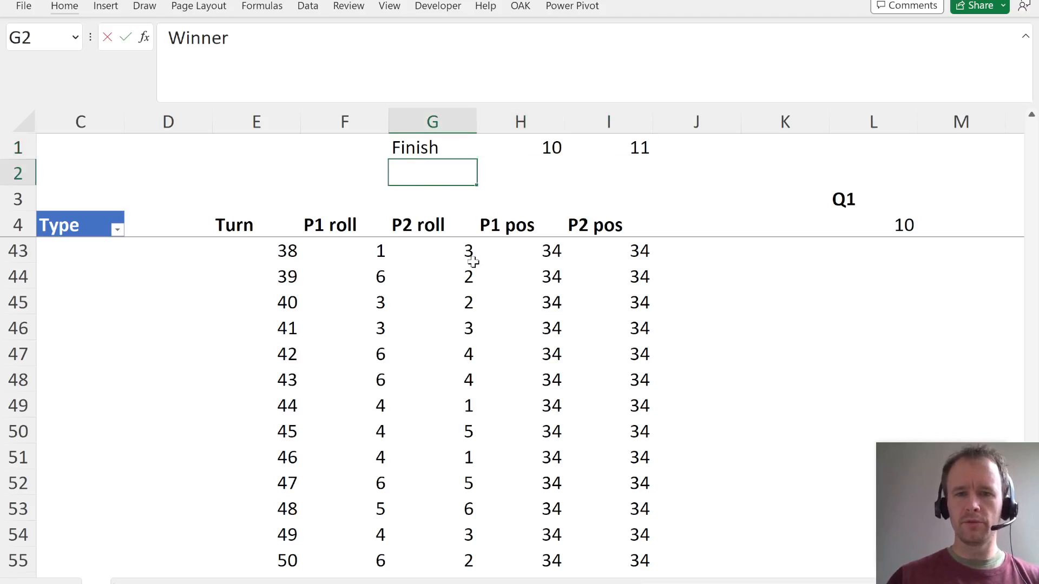
{"action": "key", "text": "Tab"}
- Compare both players' positions turn by turn in columns H and I, down to turn 4 in row 9
{"action": "type", "text": "="}
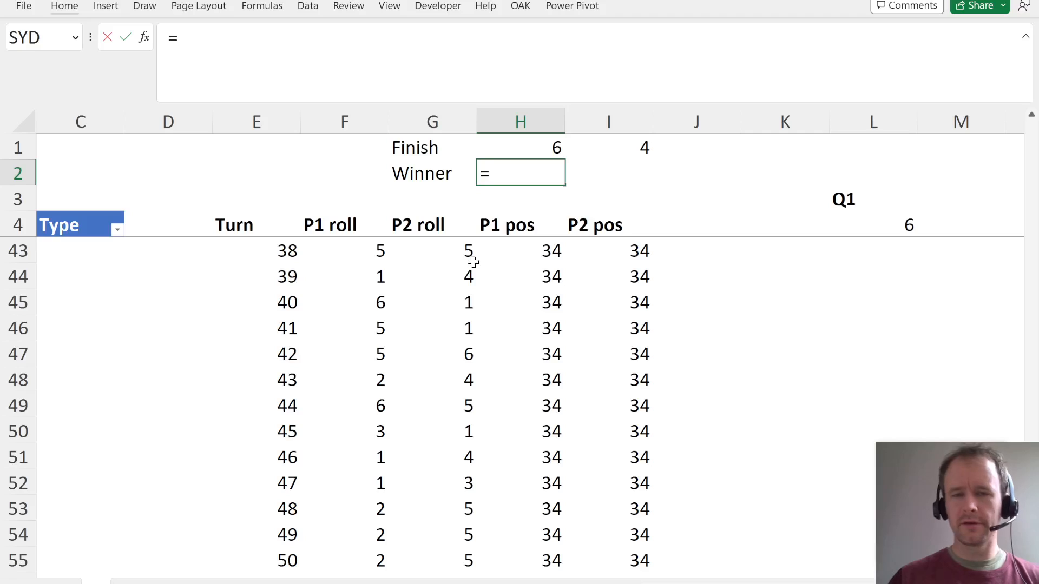
{"action": "key", "text": "Escape"}
{"action": "key", "text": "Down"}
{"action": "key", "text": "Down"}
{"action": "key", "text": "Down"}
{"action": "key", "text": "Down"}
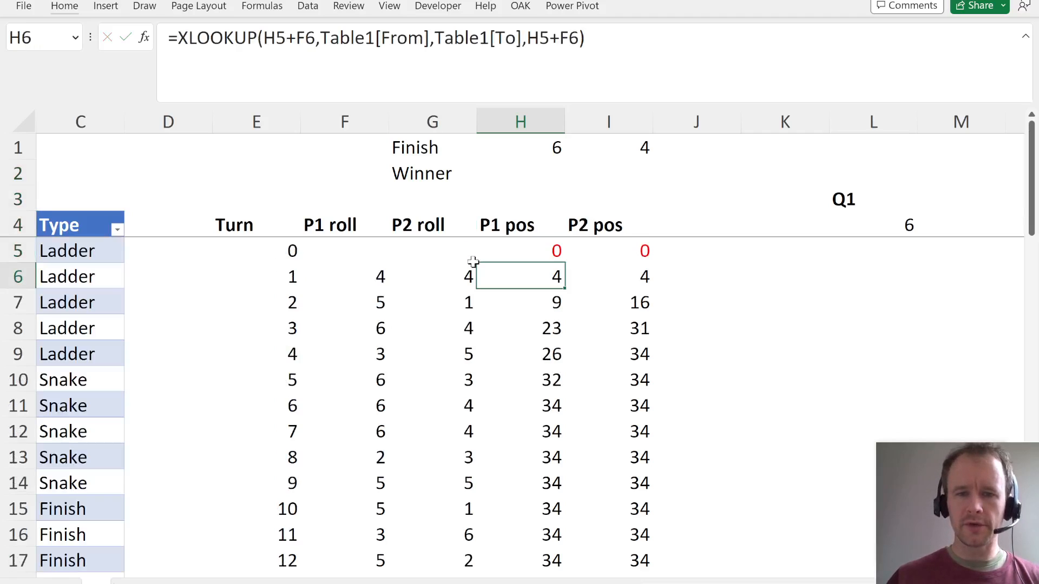
{"action": "key", "text": "Down"}
{"action": "key", "text": "Down"}
{"action": "key", "text": "Down"}
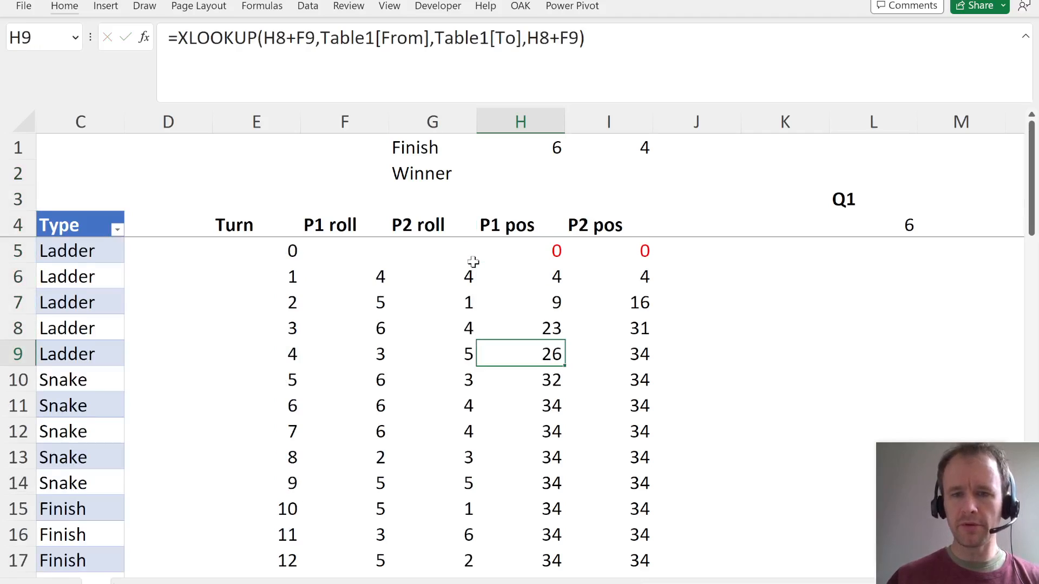
{"action": "key", "text": "shift+Right"}
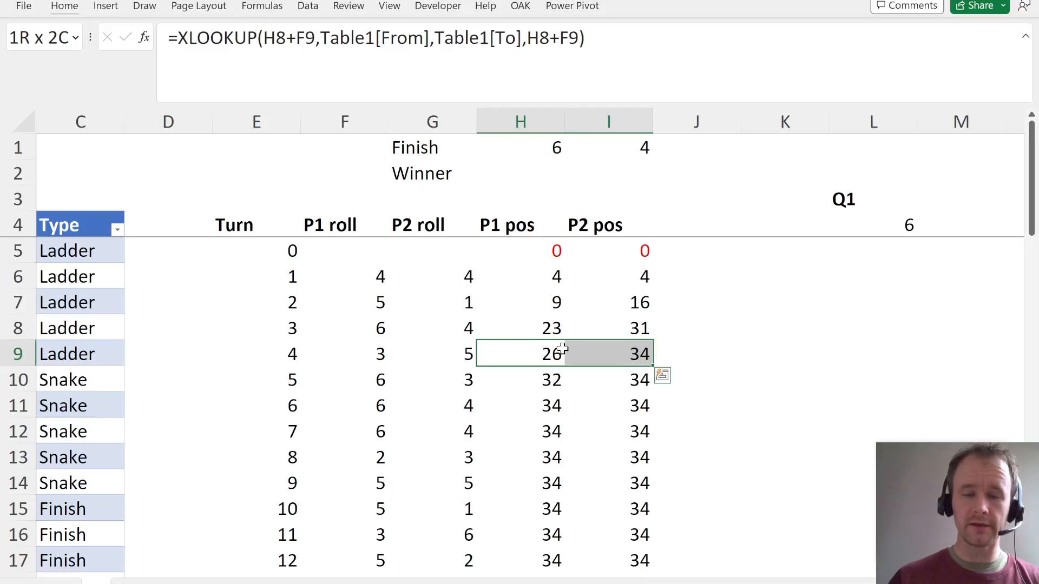
- Determine the winner in H2 with =IF(H1<=I1,"P1","P2")
{"action": "left_click", "coordinate": [534, 173]}
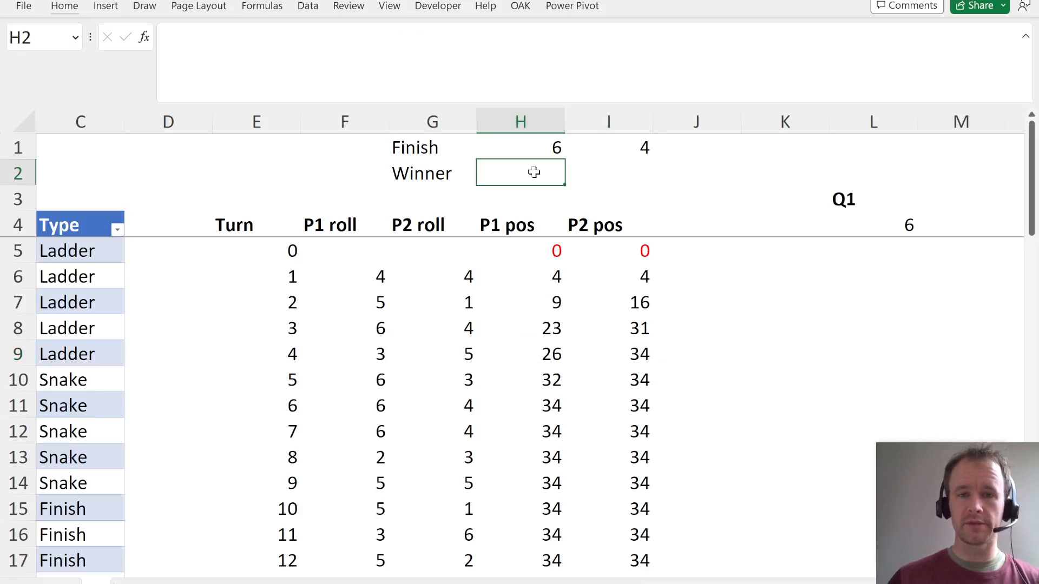
{"action": "type", "text": "=if"}
{"action": "key", "text": "Tab"}
{"action": "key", "text": "Up"}
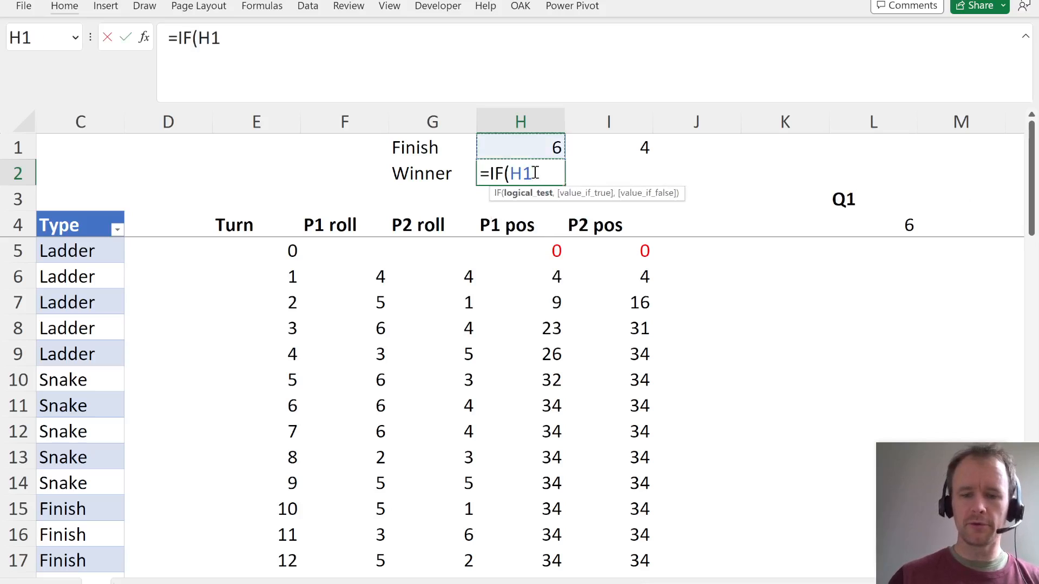
{"action": "type", "text": "<="}
{"action": "key", "text": "Up"}
{"action": "key", "text": "Right"}
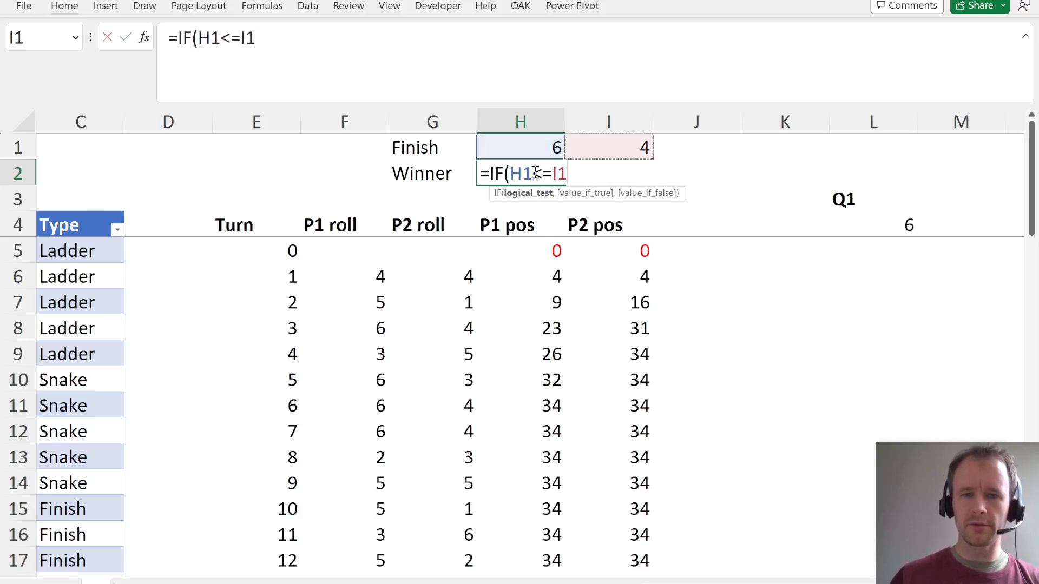
{"action": "type", "text": ","}
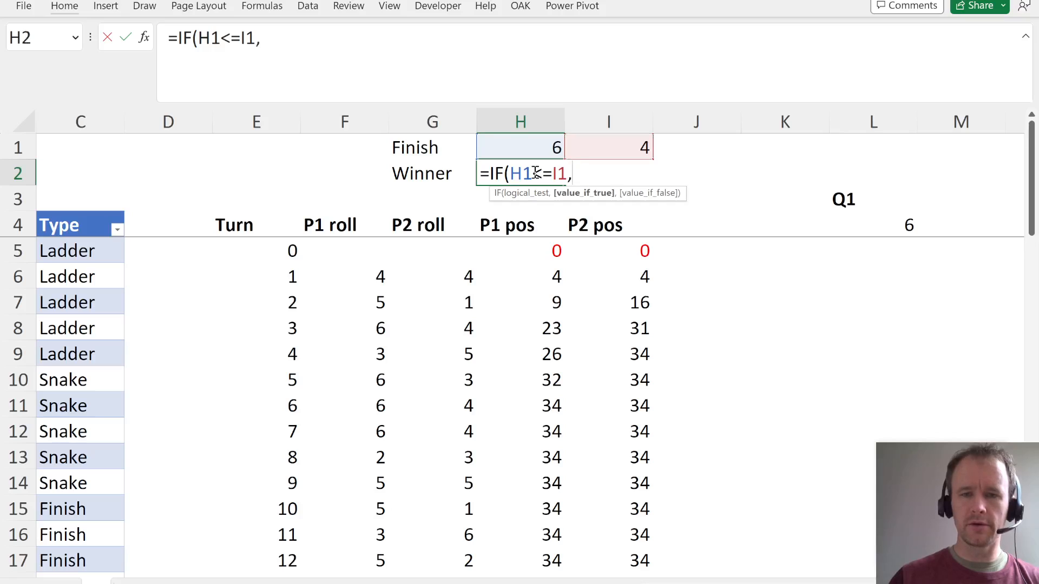
{"action": "type", "text": "\""}
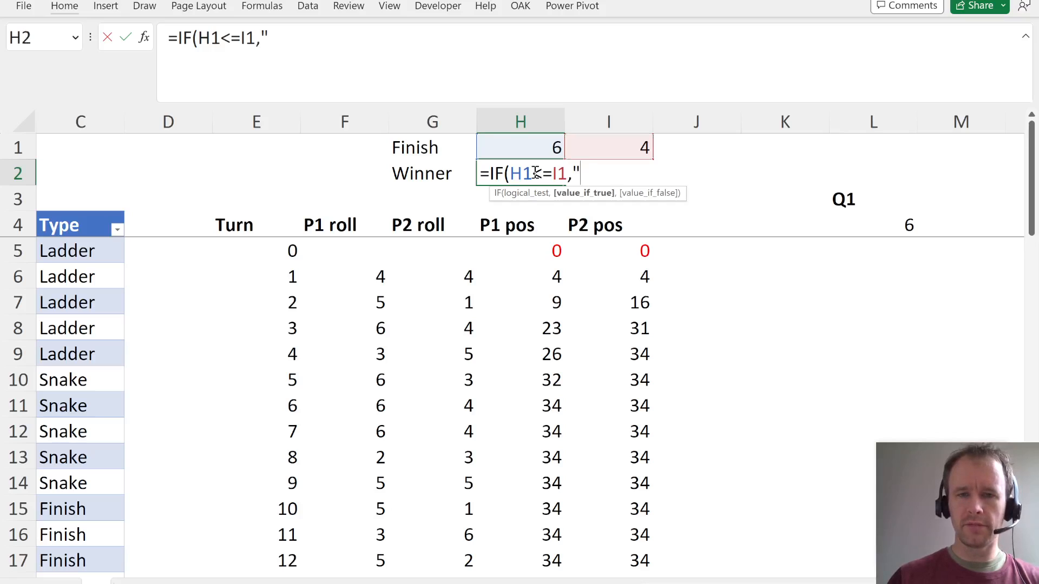
{"action": "type", "text": "P"}
{"action": "key", "text": "BackSpace"}
{"action": "type", "text": "\""}
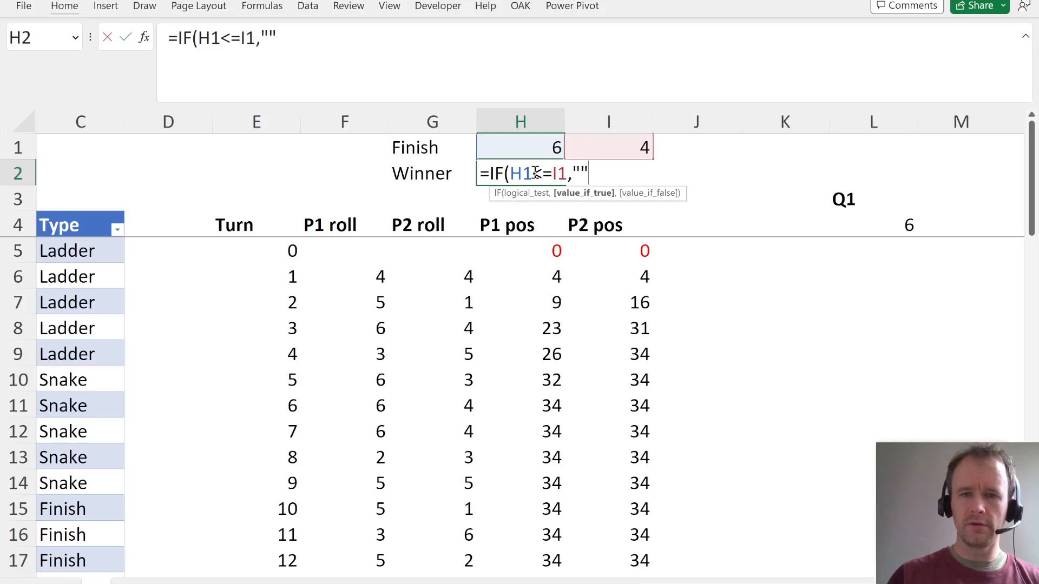
{"action": "key", "text": "BackSpace"}
{"action": "type", "text": "P1\",\"P"}
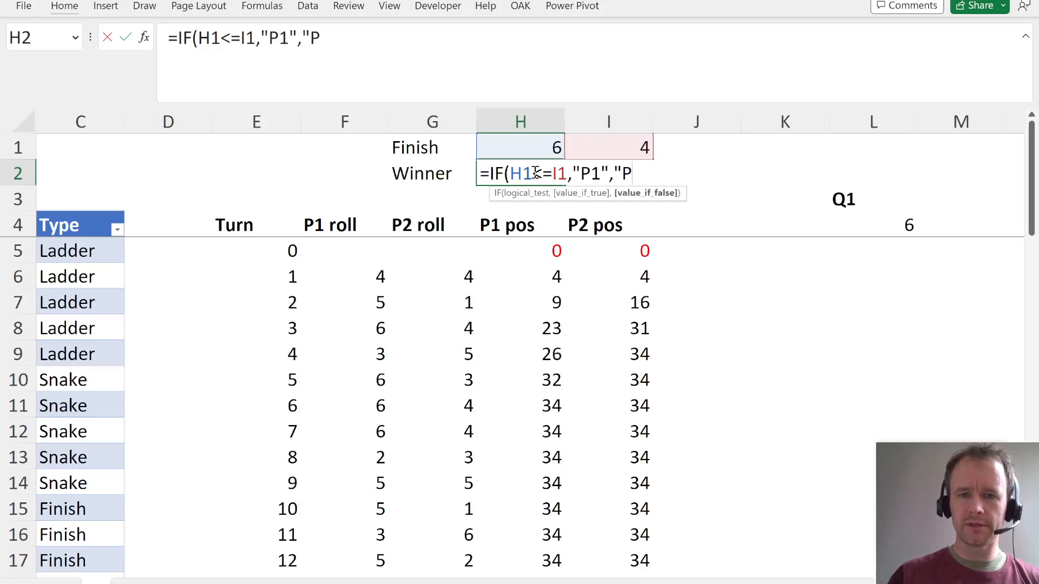
{"action": "type", "text": "2\")"}
{"action": "key", "text": "Return"}
- Label G3 as Total rolls, directly below the Winner label
{"action": "key", "text": "Left"}
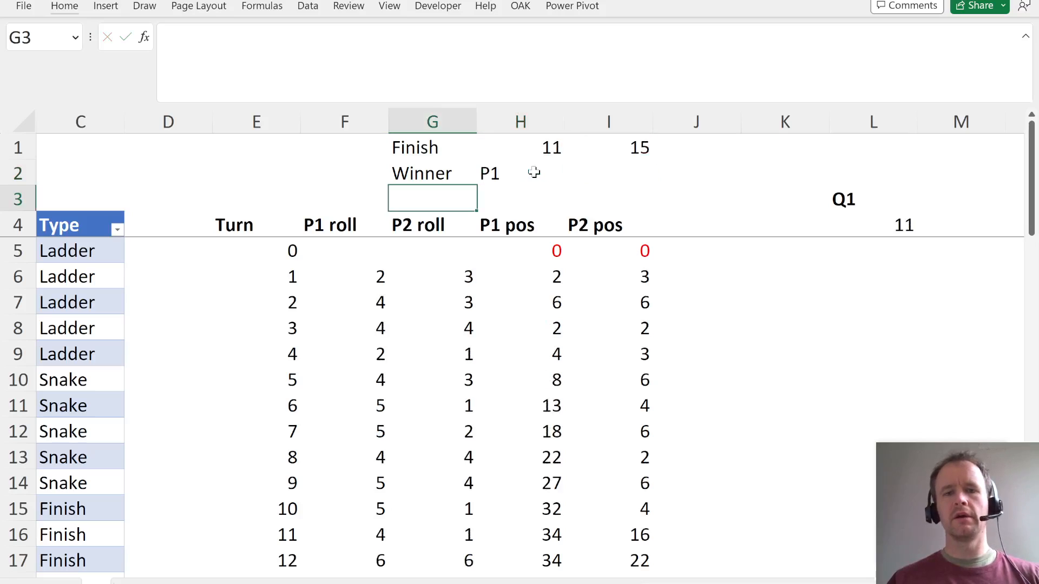
{"action": "type", "text": "Total rolls"}
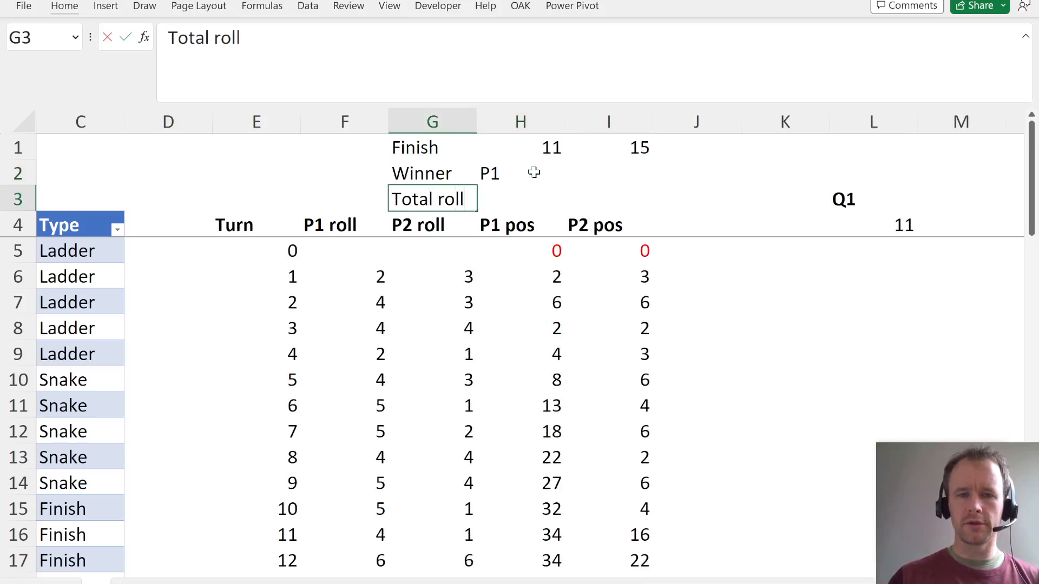
{"action": "key", "text": "Tab"}
- Examine the finishing turns in H1:I1 and both players' positions for turns 1 to 4 to see how combined rolls should be counted
{"action": "key", "text": "Down"}
{"action": "key", "text": "Down"}
{"action": "key", "text": "Down"}
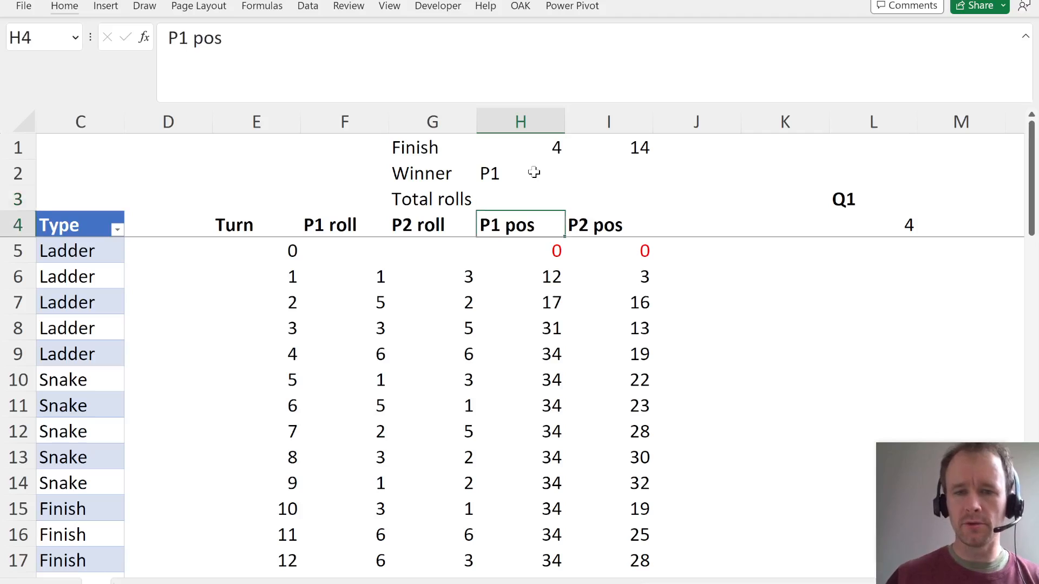
{"action": "key", "text": "shift+Down"}
{"action": "key", "text": "shift+Down"}
{"action": "key", "text": "shift+Down"}
{"action": "key", "text": "shift+Down"}
{"action": "key", "text": "shift+Down"}
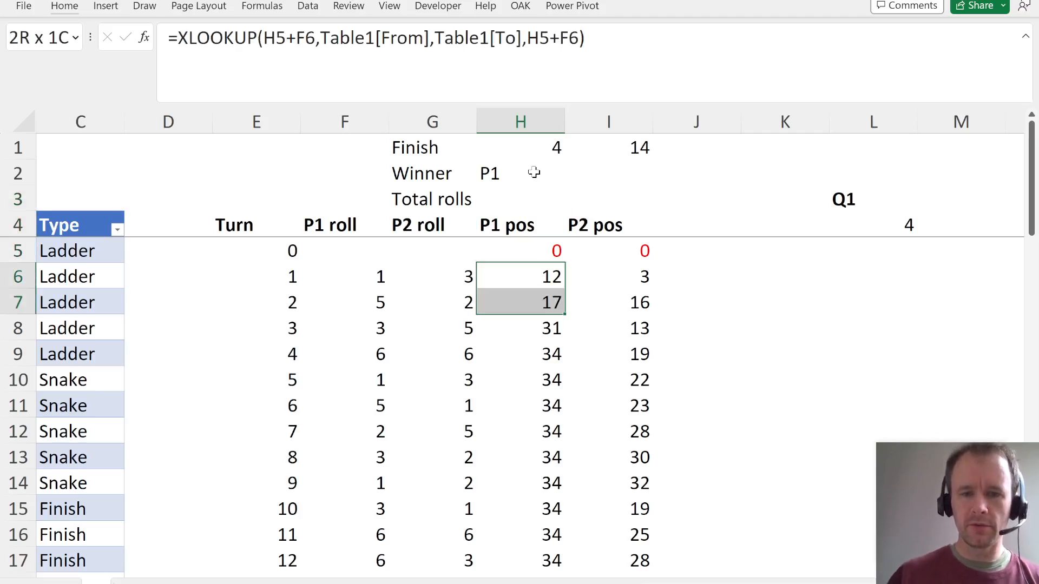
{"action": "left_click", "coordinate": [535, 173]}
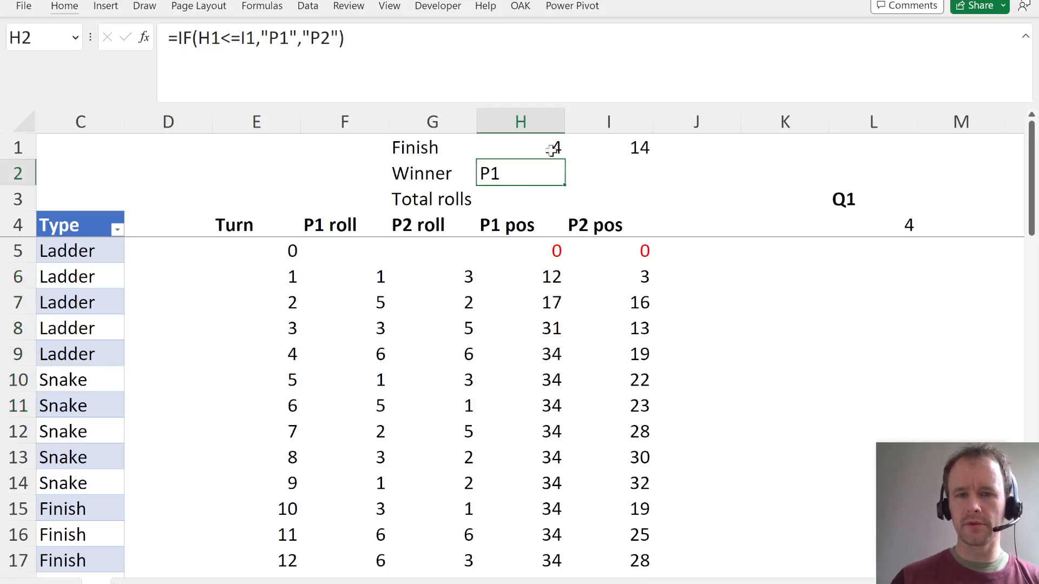
{"action": "left_click_drag", "start_coordinate": [544, 149], "coordinate": [589, 147]}
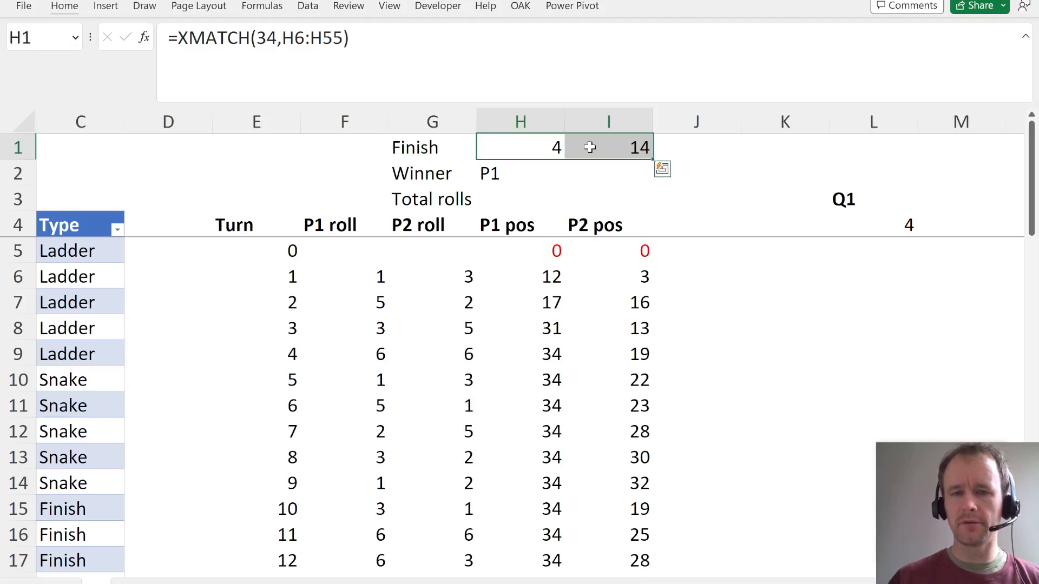
{"action": "left_click", "coordinate": [543, 146]}
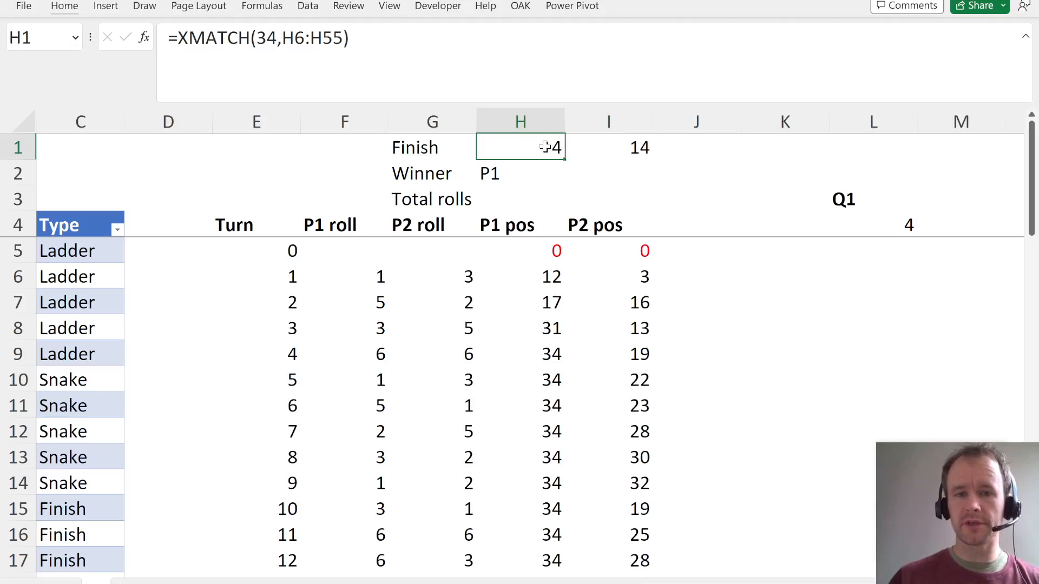
{"action": "left_click", "coordinate": [540, 347]}
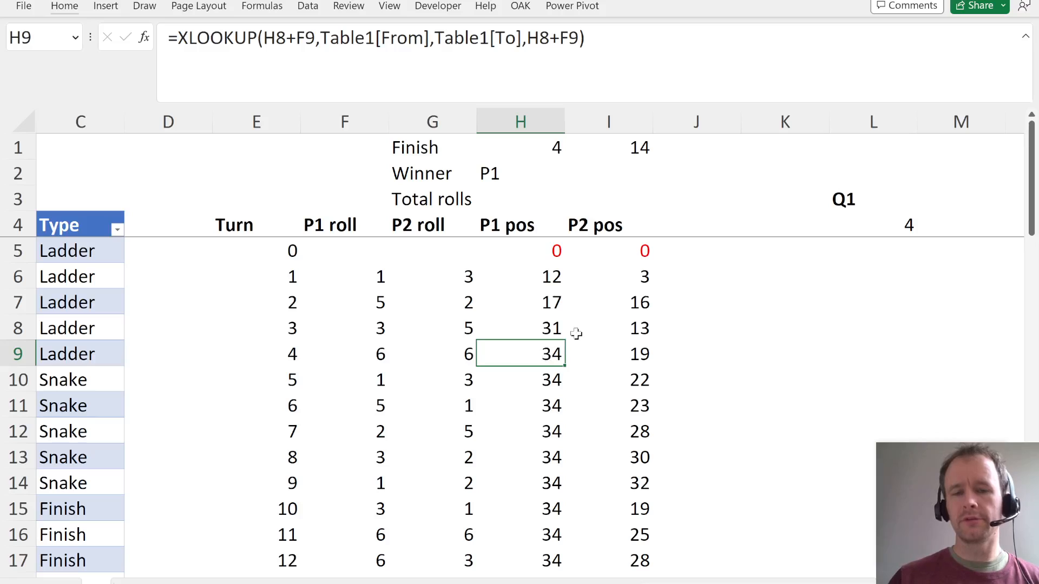
{"action": "left_click_drag", "start_coordinate": [547, 274], "coordinate": [604, 322]}
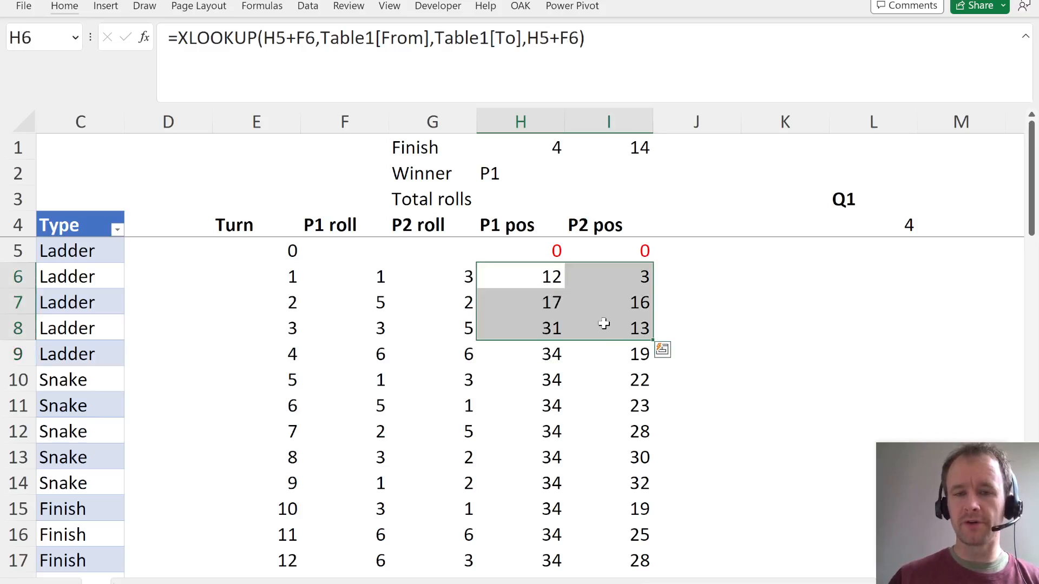
{"action": "left_click", "coordinate": [534, 356]}
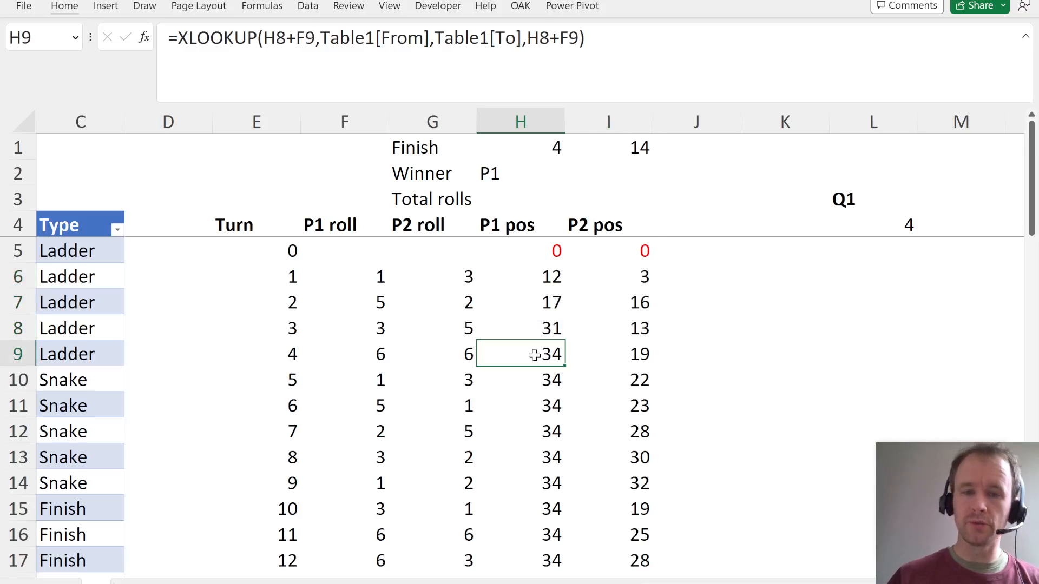
{"action": "left_click", "coordinate": [618, 355]}
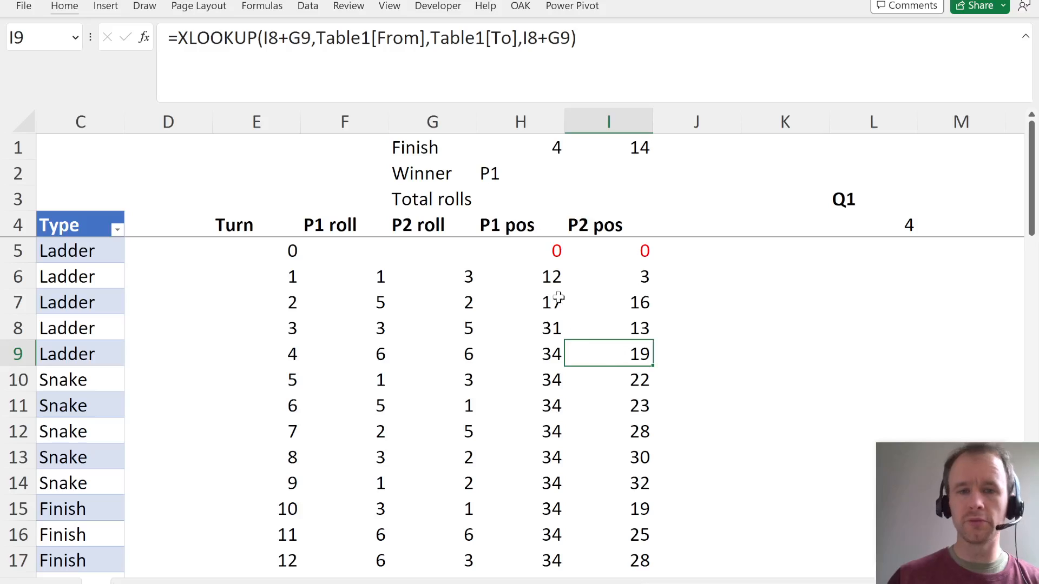
- Calculate the game's combined rolls in H3 with =2*MIN(H1:I1)-IF(H2="P1",1,0)
{"action": "left_click", "coordinate": [527, 190]}
{"action": "type", "text": "="}
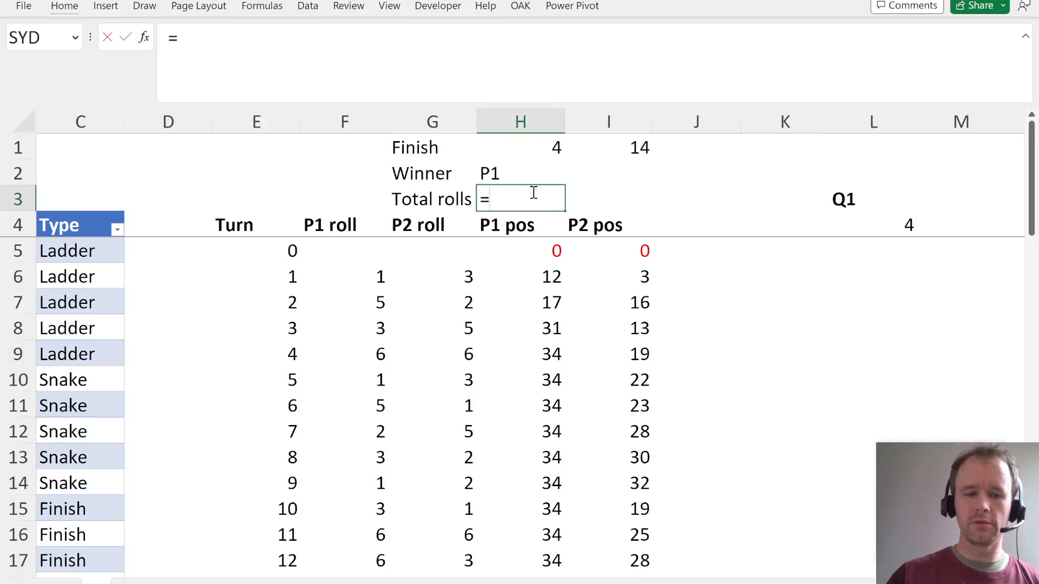
{"action": "type", "text": "2*min("}
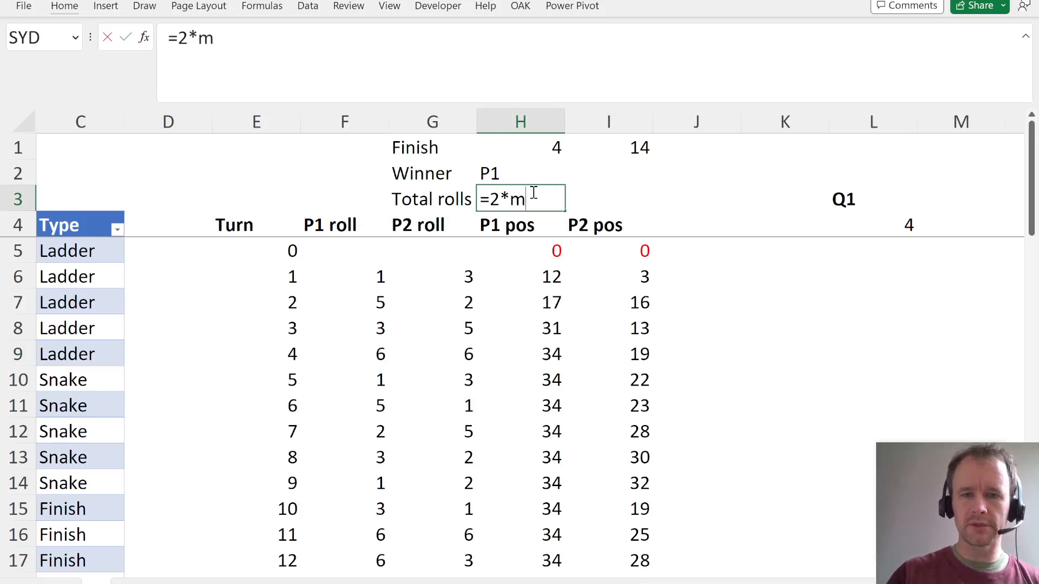
{"action": "key", "text": "Up"}
{"action": "key", "text": "Up"}
{"action": "key", "text": "shift+Right"}
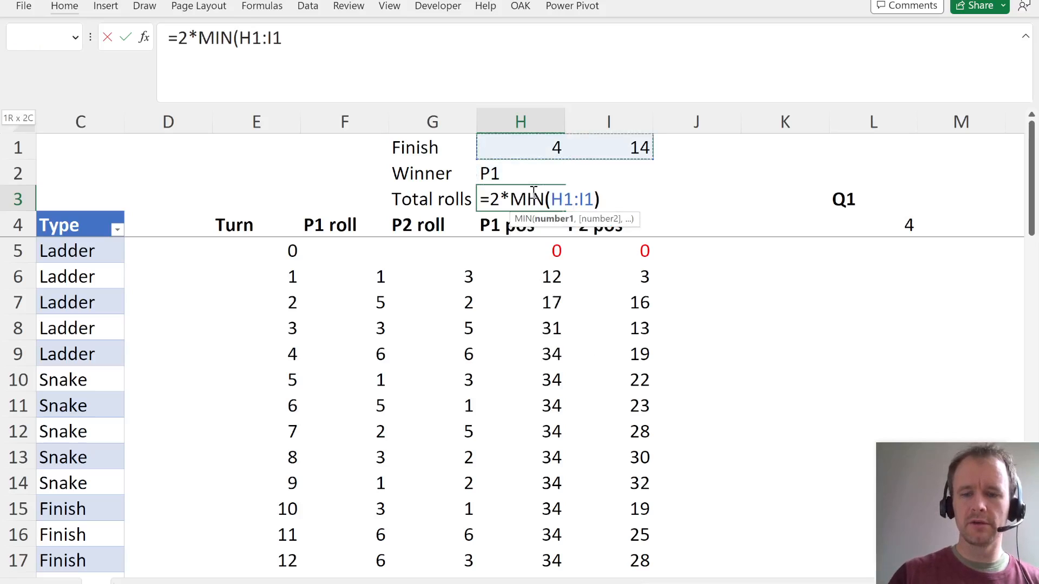
{"action": "type", "text": ")"}
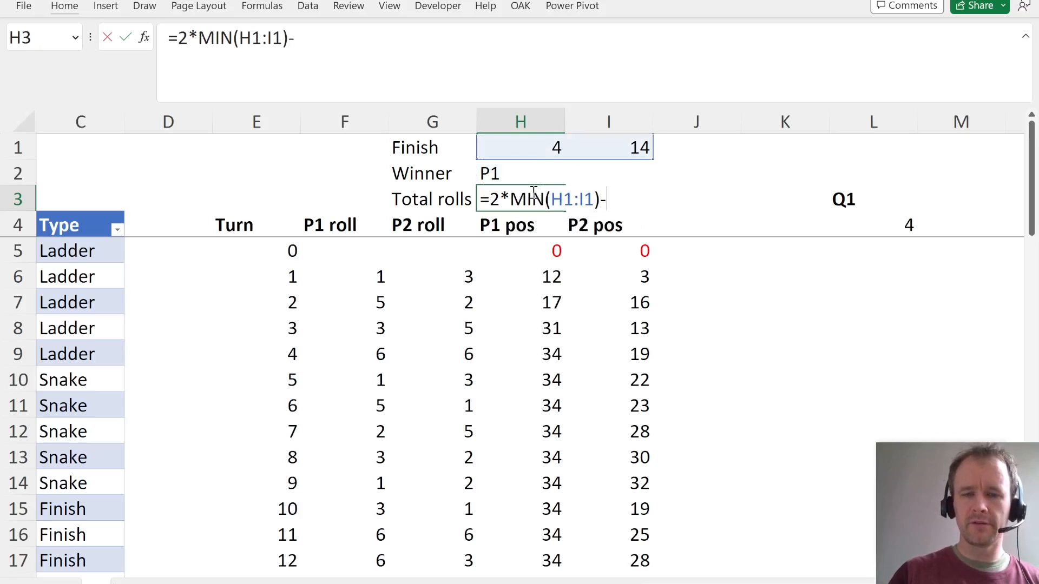
{"action": "type", "text": "-if("}
{"action": "key", "text": "Up"}
{"action": "type", "text": "=\""}
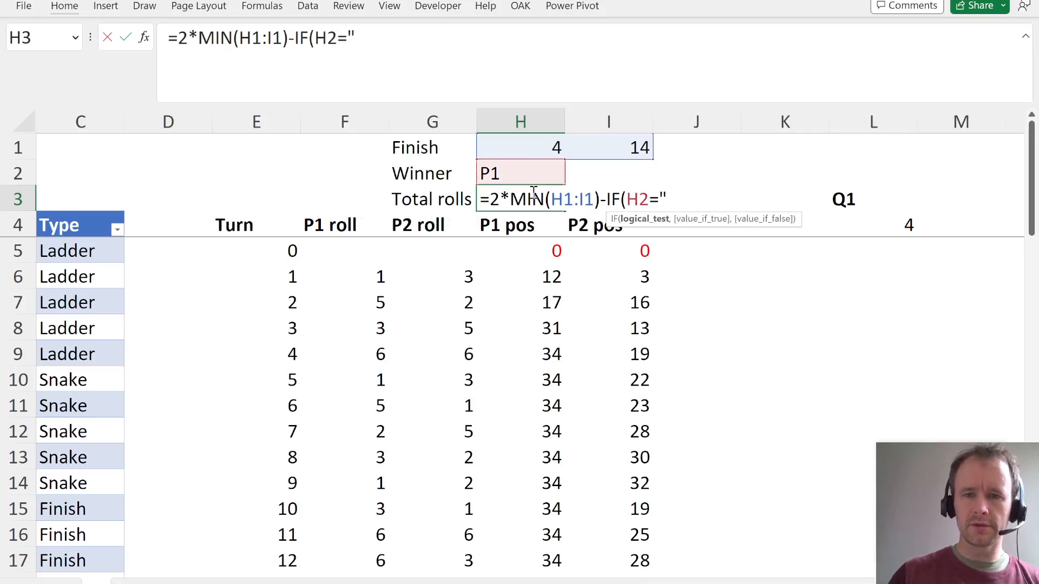
{"action": "type", "text": "P1\","}
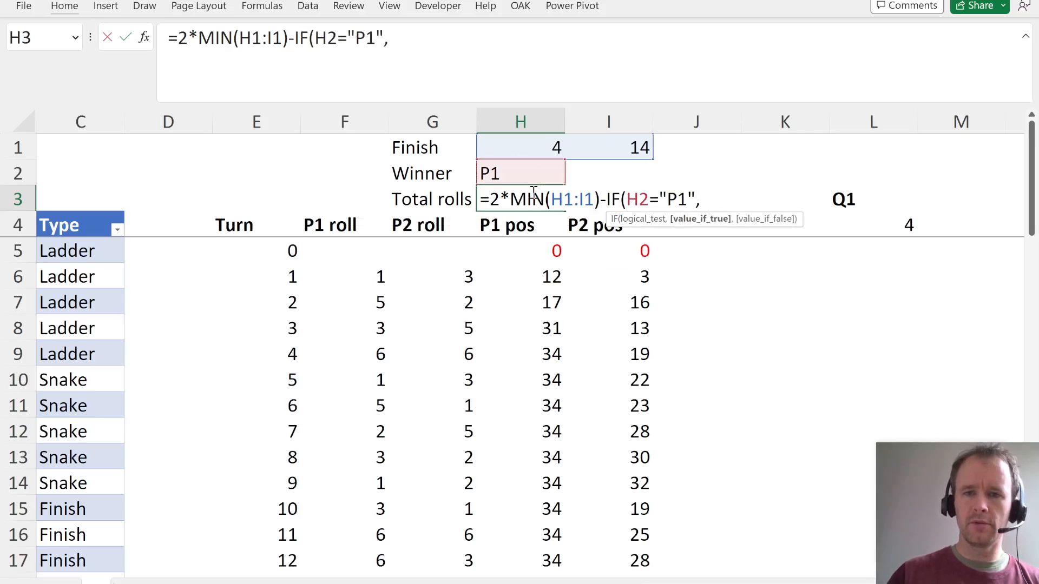
{"action": "type", "text": "\"1,0)"}
{"action": "key", "text": "Return"}
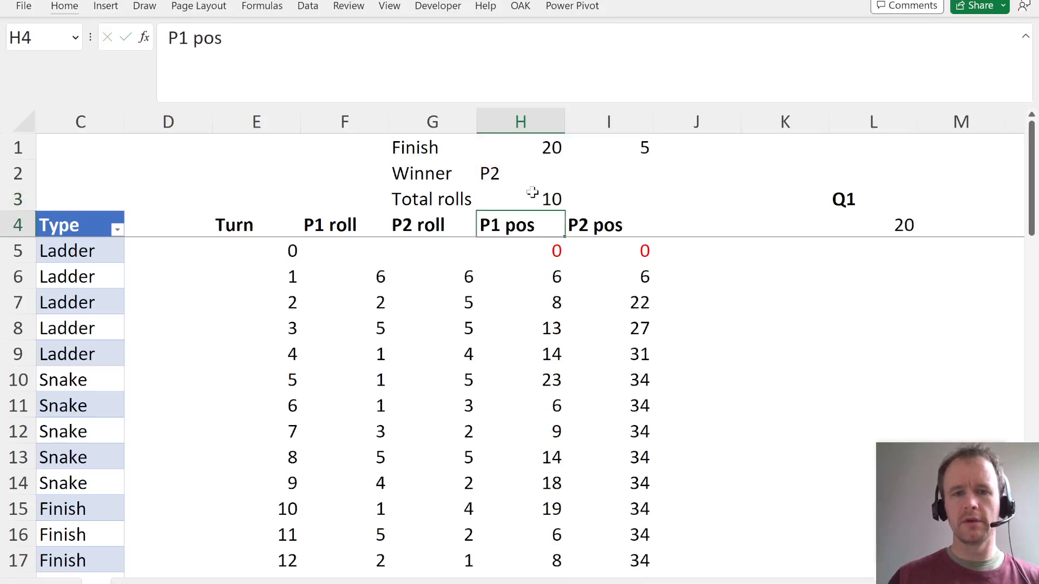
{"action": "left_click", "coordinate": [532, 192]}
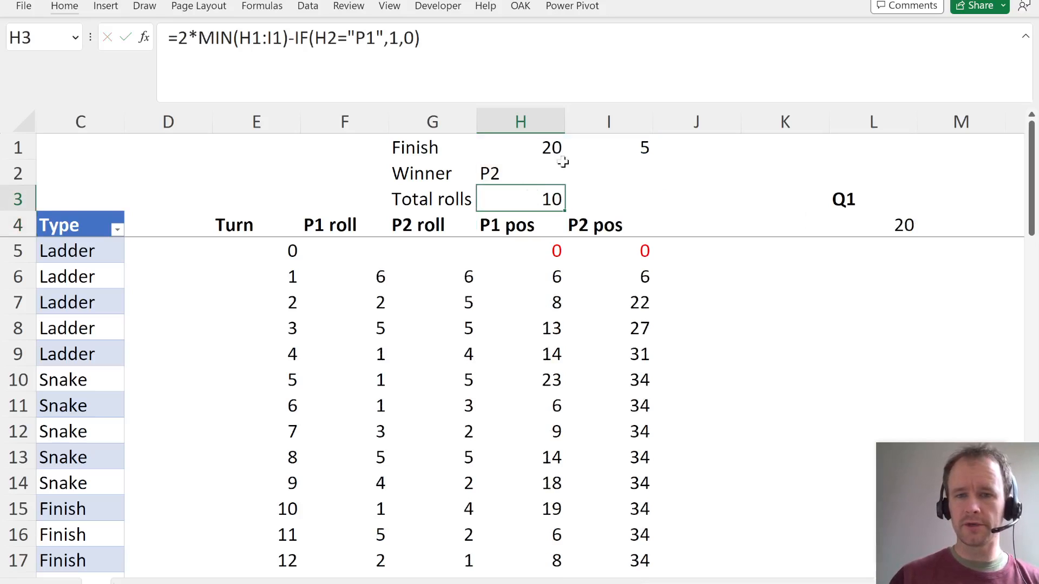
- Examine both players' positions for turns 1 to 5 to check the combined roll count when Player 2 wins
{"action": "left_click", "coordinate": [639, 143]}
{"action": "left_click", "coordinate": [631, 382]}
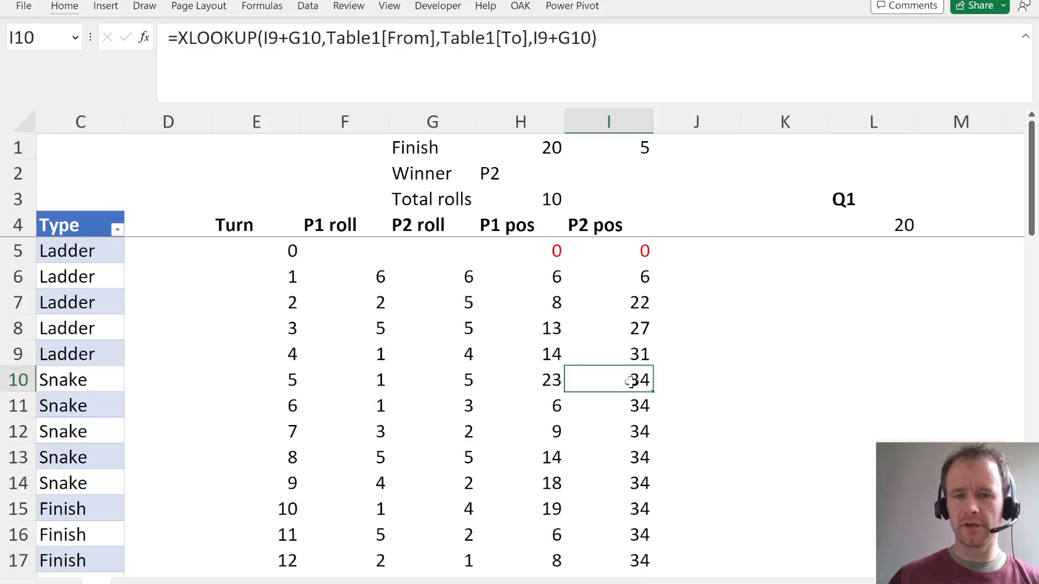
{"action": "key", "text": "shift+Left"}
{"action": "key", "text": "shift+Up"}
{"action": "key", "text": "shift+Up"}
{"action": "key", "text": "shift+Up"}
{"action": "key", "text": "shift+Up"}
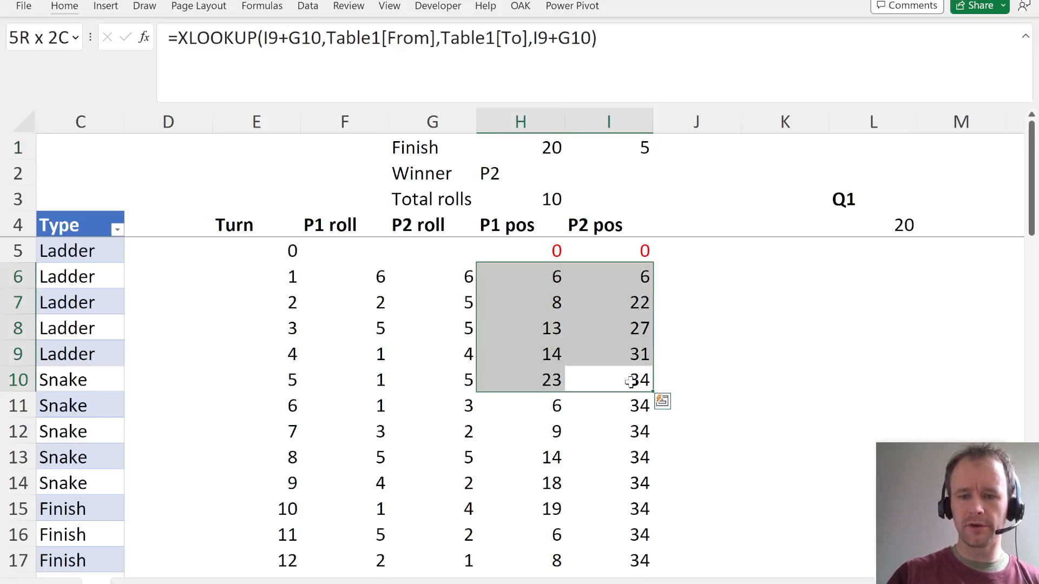
- Recalculate the simulated game and examine both players' positions through turn 9 to check the combined roll count
{"action": "key", "text": "F9"}
{"action": "key", "text": "F9"}
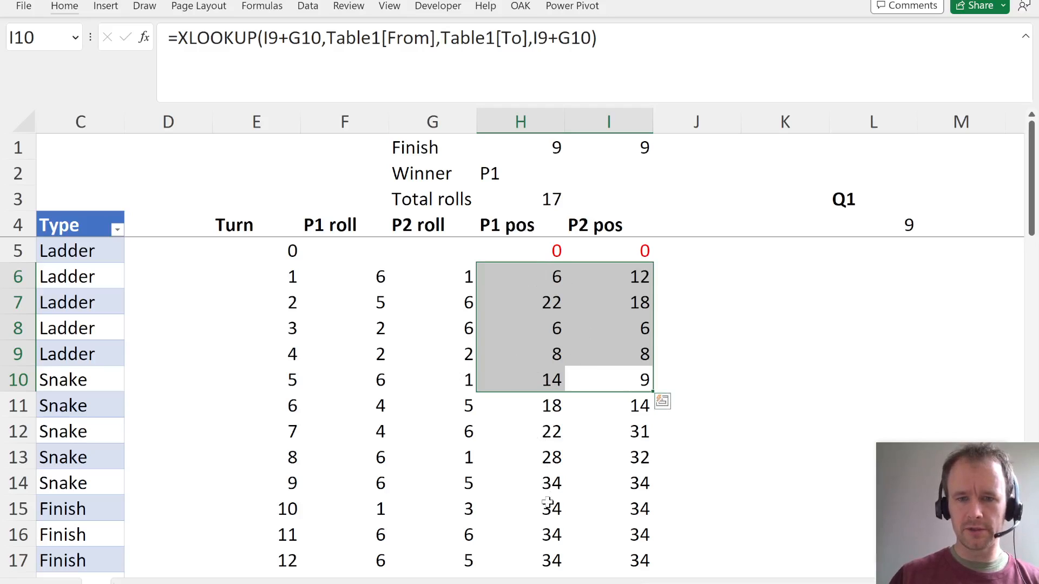
{"action": "left_click", "coordinate": [547, 479]}
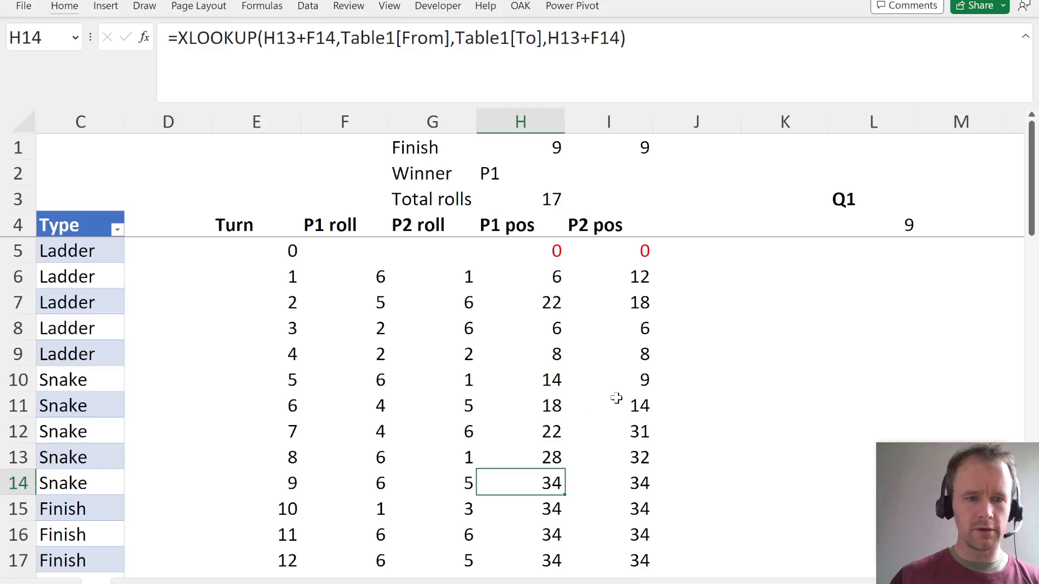
{"action": "key", "text": "ctrl+shift+Up"}
{"action": "key", "text": "shift+Down"}
{"action": "key", "text": "shift+Down"}
{"action": "key", "text": "shift+Down"}
{"action": "key", "text": "shift+Down"}
{"action": "key", "text": "shift+Down"}
{"action": "key", "text": "shift+Down"}
{"action": "key", "text": "shift+Up"}
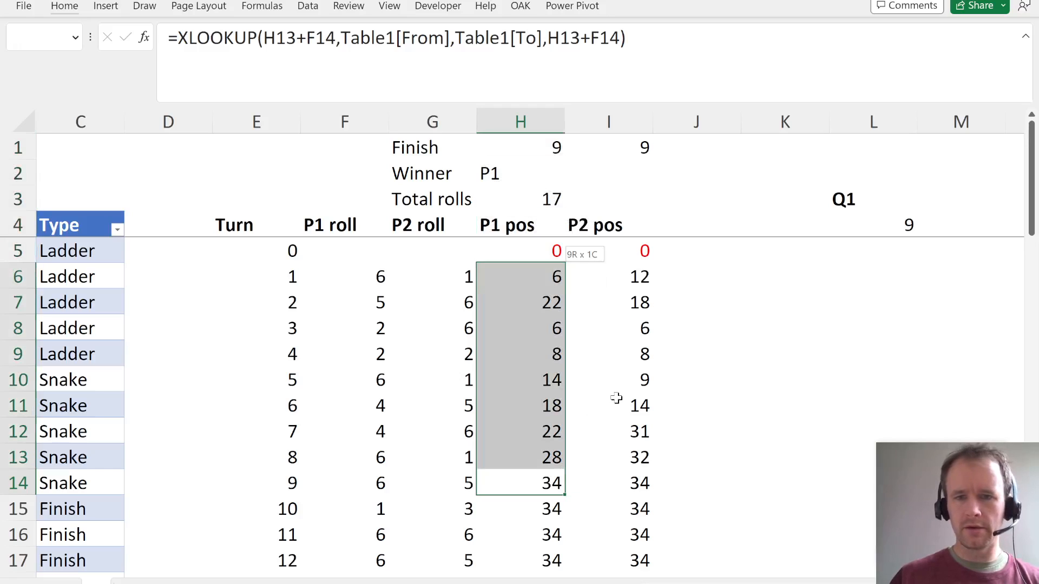
{"action": "left_click_drag", "start_coordinate": [632, 456], "coordinate": [628, 274]}
- Read Questions 38 and 39 in the case study PDF, then return to the simulation workbook
{"action": "left_click", "coordinate": [836, 230]}
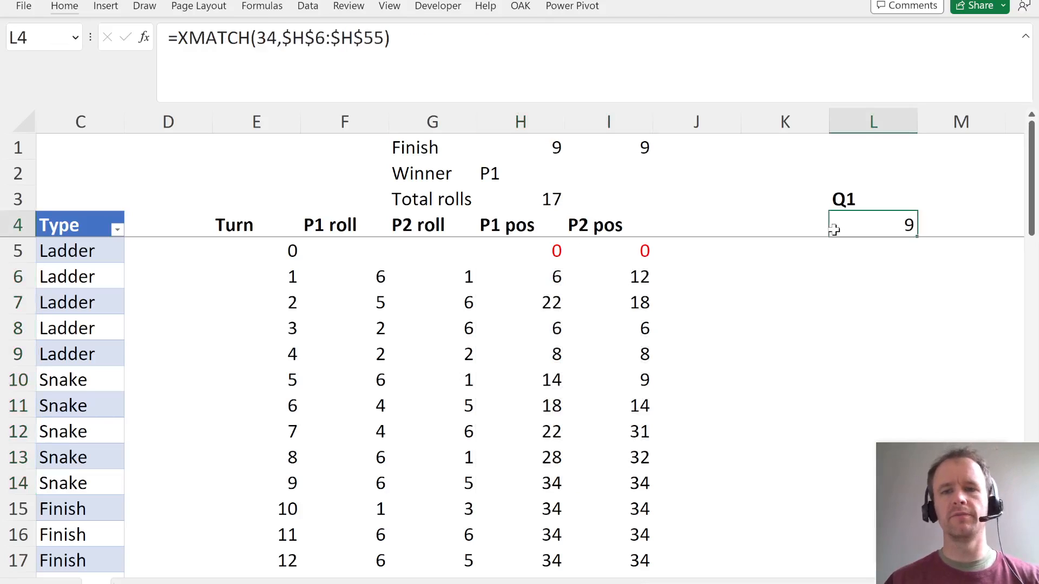
{"action": "key", "text": "alt+Tab"}
{"action": "scroll", "coordinate": [435, 438], "scroll_direction": "down", "scroll_amount": 2}
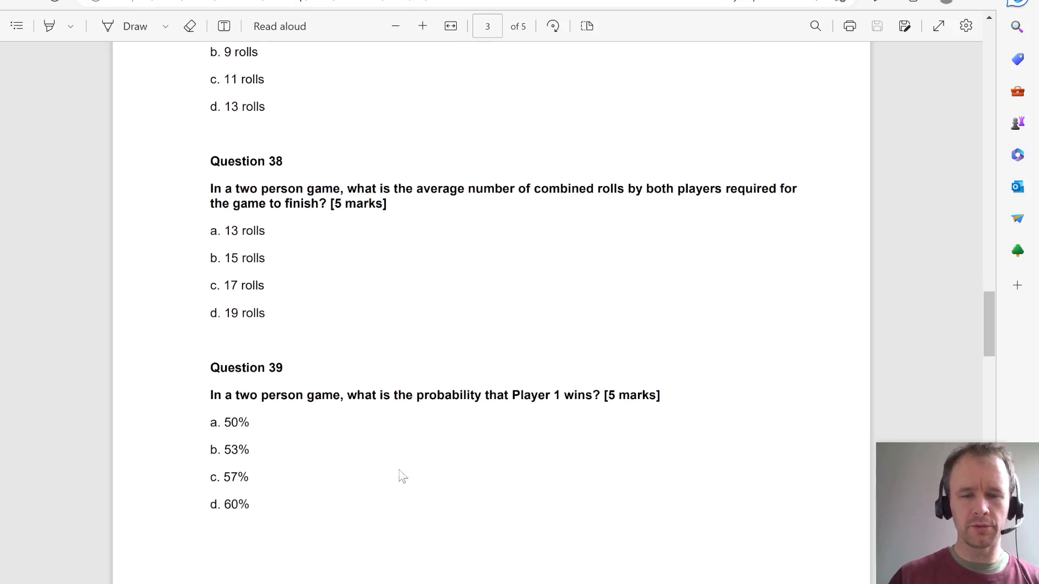
{"action": "key", "text": "alt+Tab"}
- Move the Q1 label from L3 up to L1
{"action": "key", "text": "Up"}
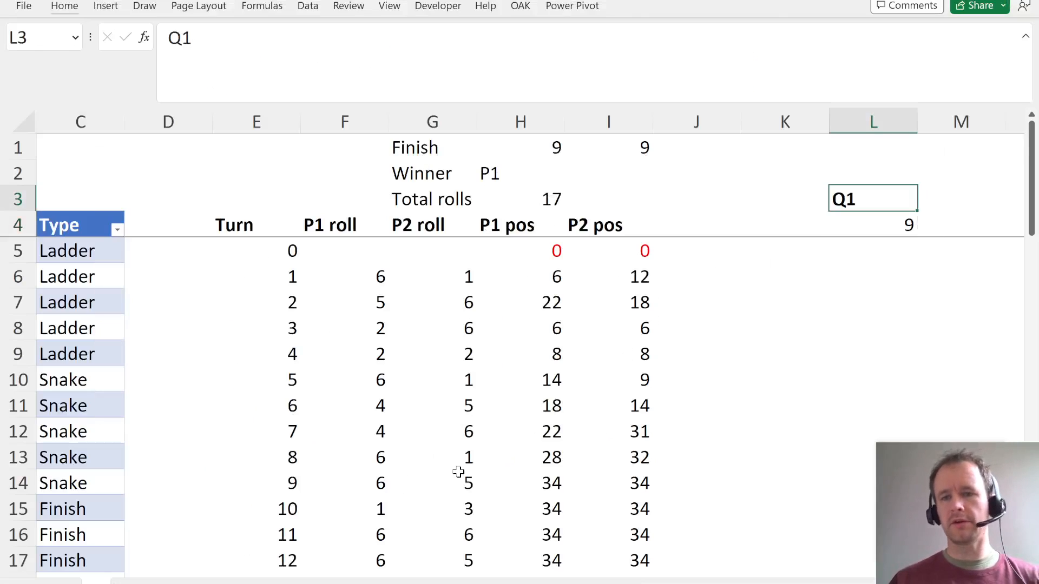
{"action": "key", "text": "ctrl+c"}
{"action": "key", "text": "Up"}
{"action": "key", "text": "Up"}
{"action": "key", "text": "ctrl+v"}
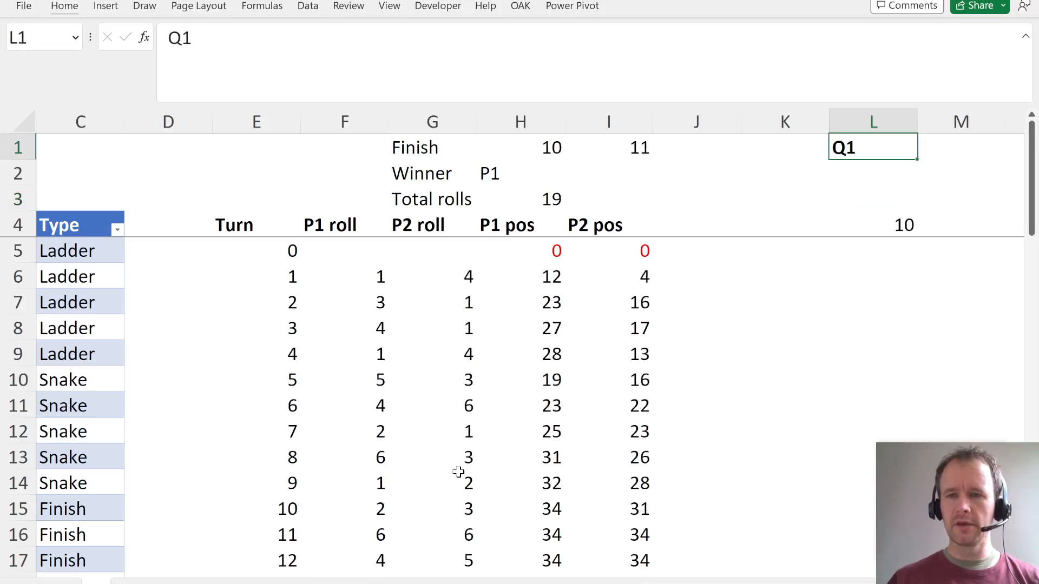
- Replace the formula in L4 with a link to Player 1's finishing turn, =H1
{"action": "key", "text": "Down"}
{"action": "key", "text": "Down"}
{"action": "key", "text": "Down"}
{"action": "key", "text": "Right"}
{"action": "key", "text": "Left"}
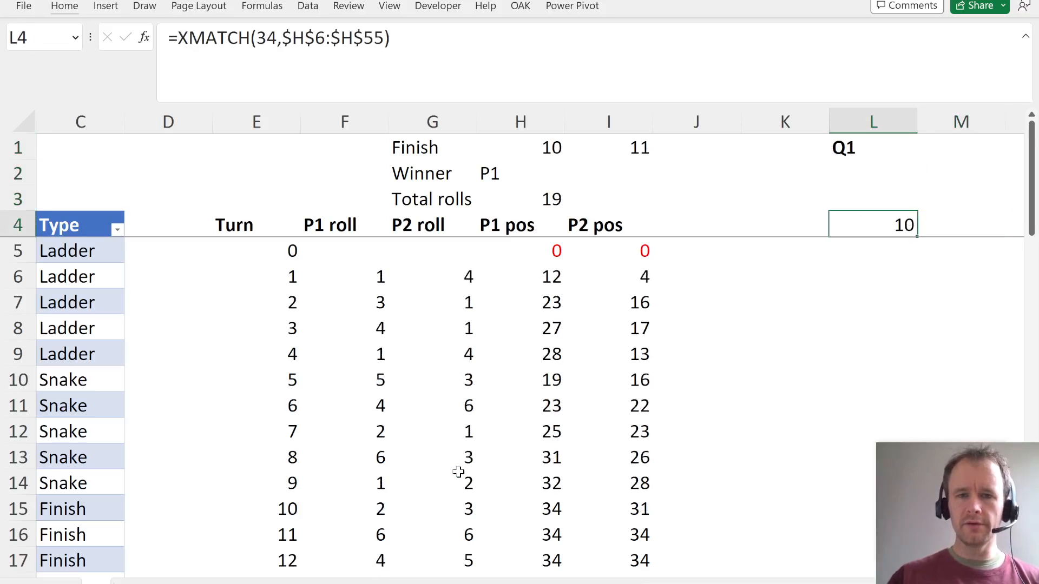
{"action": "type", "text": "="}
{"action": "key", "text": "Up"}
{"action": "key", "text": "Left"}
{"action": "key", "text": "Left"}
{"action": "key", "text": "Left"}
{"action": "key", "text": "Up"}
{"action": "key", "text": "Up"}
{"action": "key", "text": "Left"}
{"action": "key", "text": "Return"}
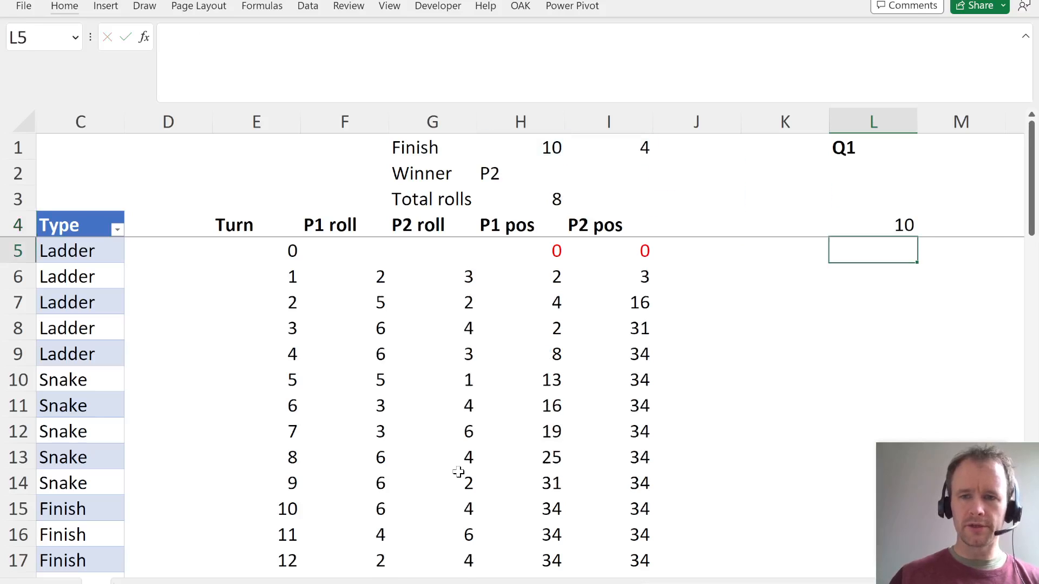
- Link M4 to the game's total rolls with =H3
{"action": "key", "text": "Up"}
{"action": "key", "text": "Right"}
{"action": "type", "text": "="}
{"action": "key", "text": "Up"}
{"action": "key", "text": "Left"}
{"action": "key", "text": "Left"}
{"action": "key", "text": "Left"}
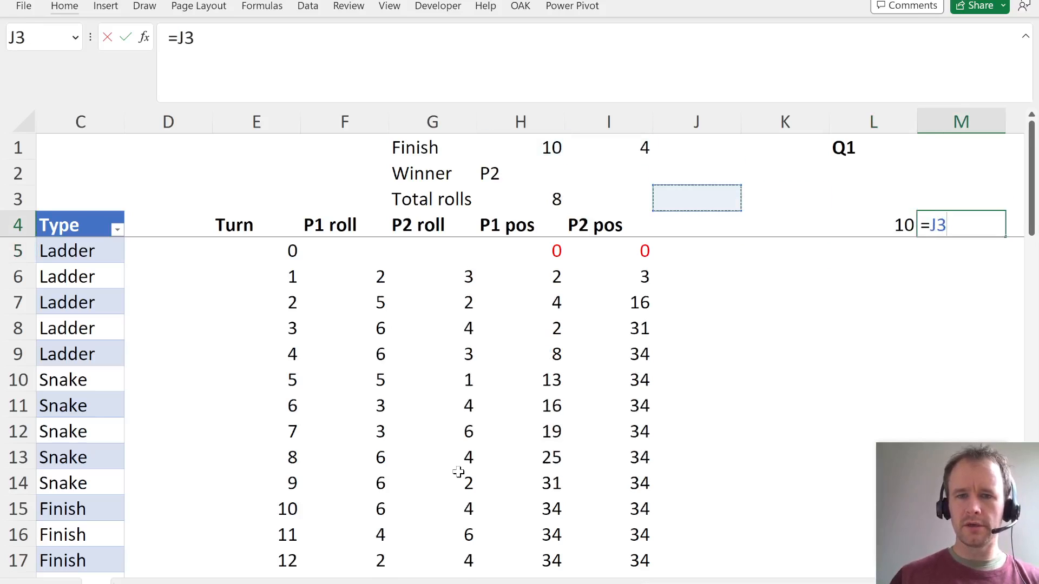
{"action": "key", "text": "Left"}
{"action": "key", "text": "Left"}
{"action": "key", "text": "Return"}
- Link N4 to the game's winner with =H2
{"action": "key", "text": "Up"}
{"action": "key", "text": "Right"}
{"action": "type", "text": "="}
{"action": "key", "text": "Up"}
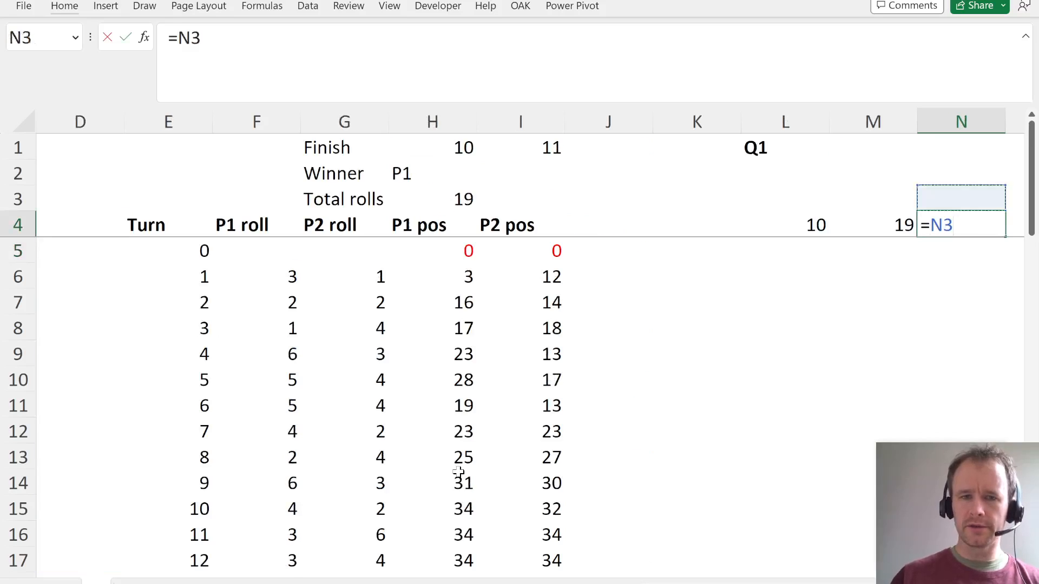
{"action": "key", "text": "Up"}
{"action": "key", "text": "Left"}
{"action": "key", "text": "Left"}
{"action": "key", "text": "Left"}
- Copy the formatting of the P2 pos header in I4 onto the linked outputs in L4:N4
{"action": "key", "text": "Left"}
{"action": "key", "text": "Left"}
{"action": "key", "text": "Left"}
{"action": "key", "text": "Return"}
{"action": "key", "text": "Up"}
{"action": "key", "text": "Left"}
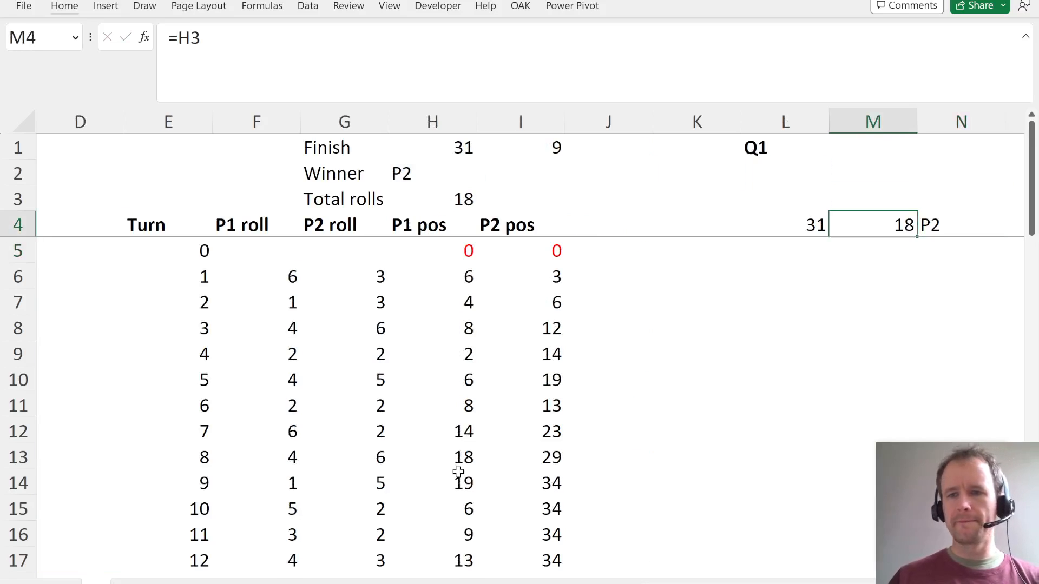
{"action": "key", "text": "Left"}
{"action": "key", "text": "Left"}
{"action": "key", "text": "Left"}
{"action": "key", "text": "Left"}
{"action": "key", "text": "ctrl+c"}
{"action": "key", "text": "Right"}
{"action": "key", "text": "Right"}
{"action": "key", "text": "Right"}
{"action": "key", "text": "shift+Right"}
{"action": "key", "text": "shift+Right"}
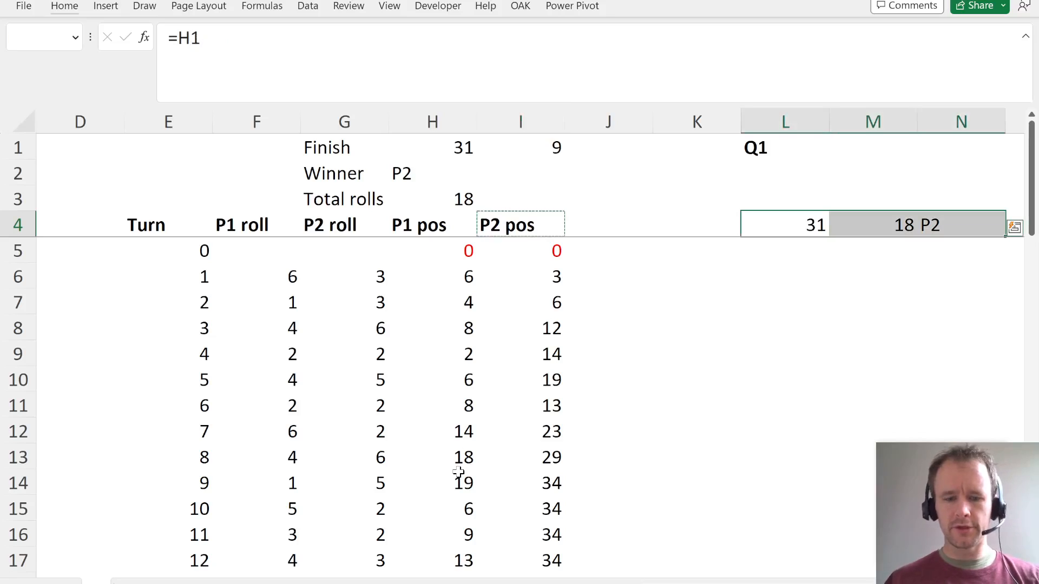
{"action": "key", "text": "ctrl+q"}
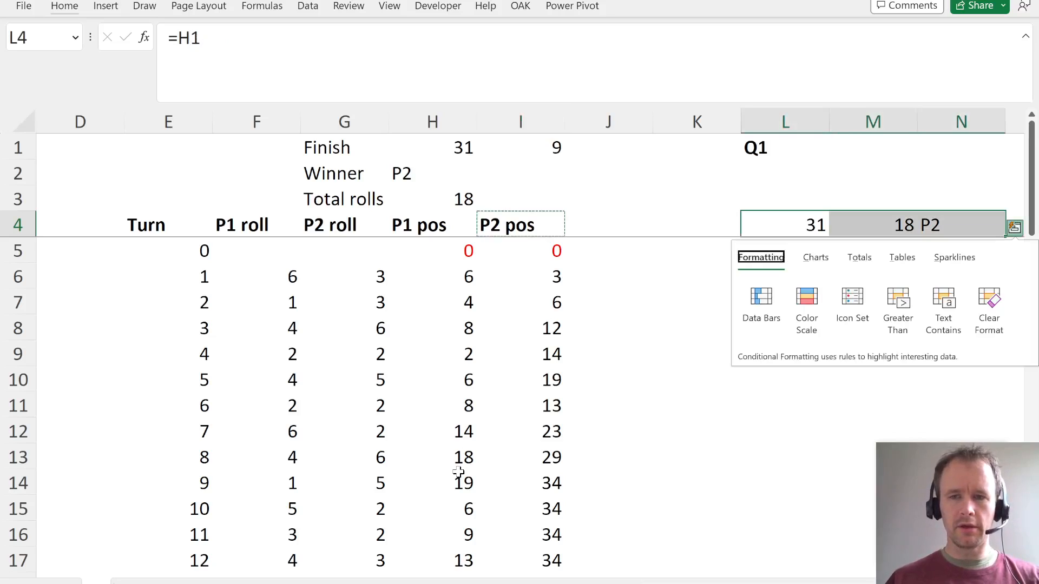
{"action": "key", "text": "Escape"}
{"action": "key", "text": "alt+h"}
{"action": "key", "text": "v"}
{"action": "key", "text": "r"}
{"action": "key", "text": "Right"}
{"action": "key", "text": "Right"}
{"action": "key", "text": "Right"}
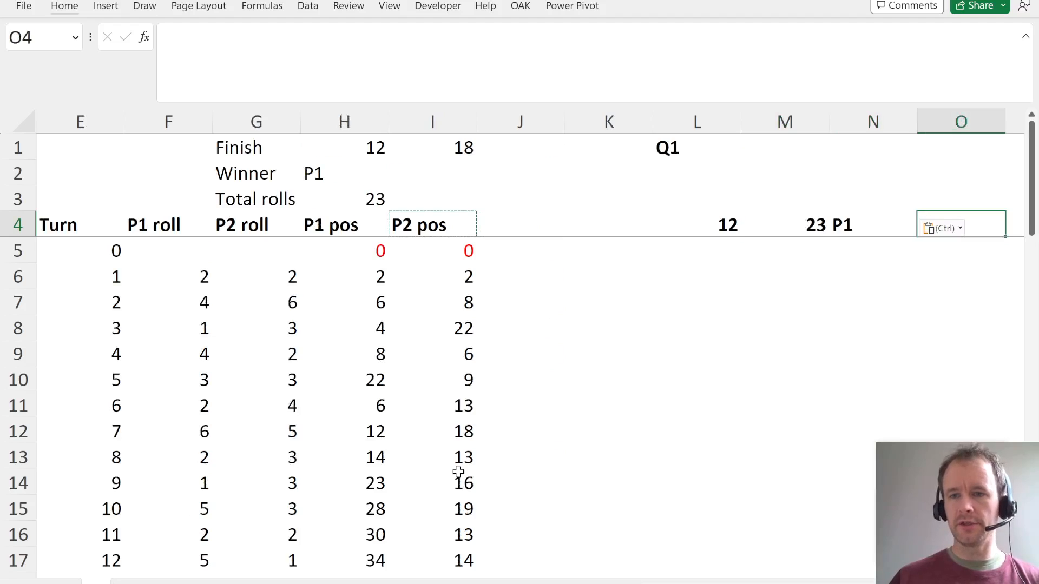
- Label M1 as Q2 and N1 as Q3, and make both labels bold
{"action": "key", "text": "Left"}
{"action": "key", "text": "Left"}
{"action": "key", "text": "Left"}
{"action": "key", "text": "Right"}
{"action": "key", "text": "Right"}
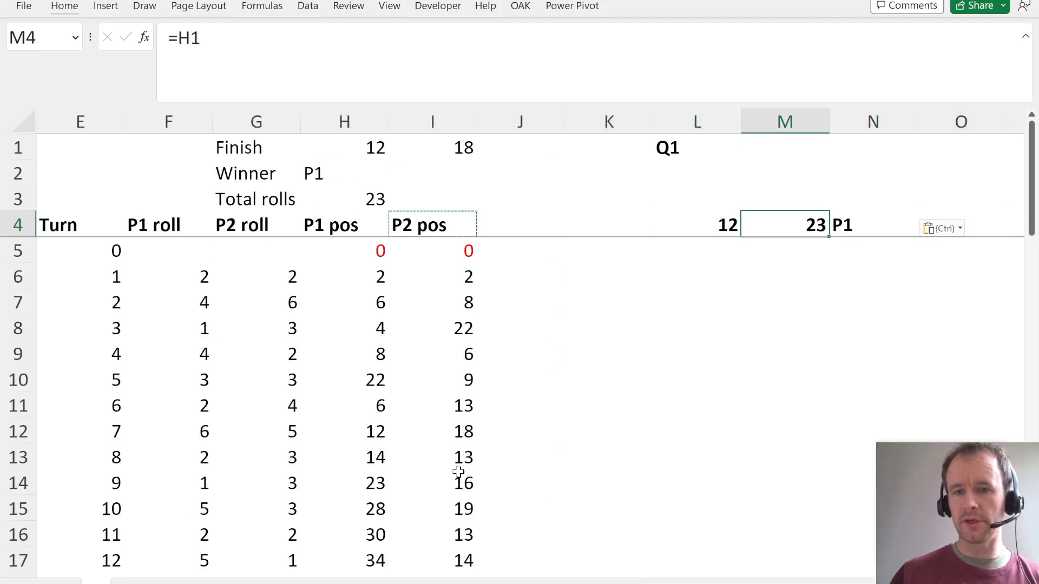
{"action": "key", "text": "Left"}
{"action": "key", "text": "Up"}
{"action": "key", "text": "Up"}
{"action": "key", "text": "Up"}
{"action": "type", "text": "Q2"}
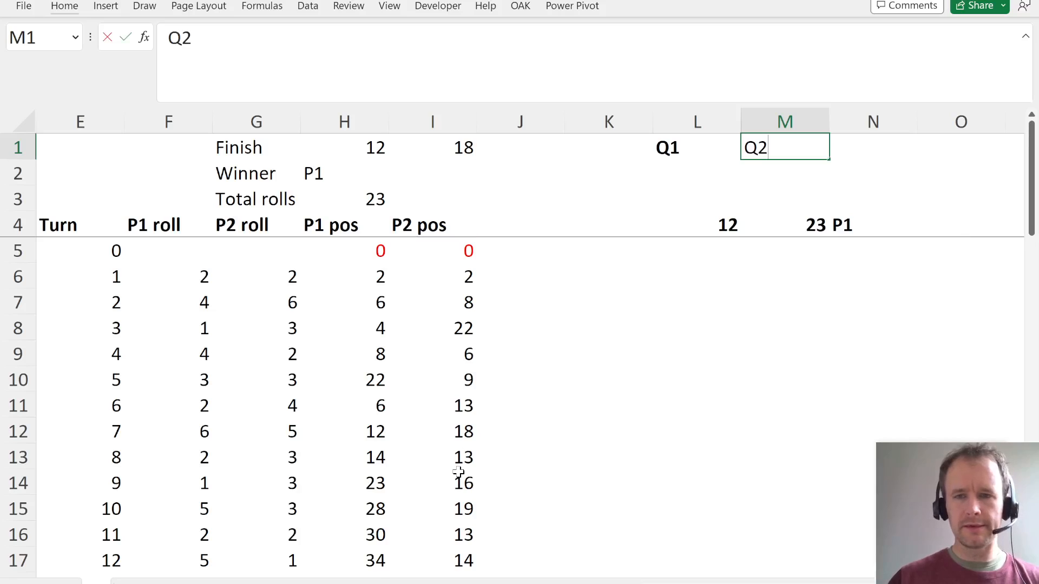
{"action": "key", "text": "Tab"}
{"action": "type", "text": "Q3"}
{"action": "key", "text": "Return"}
{"action": "key", "text": "Up"}
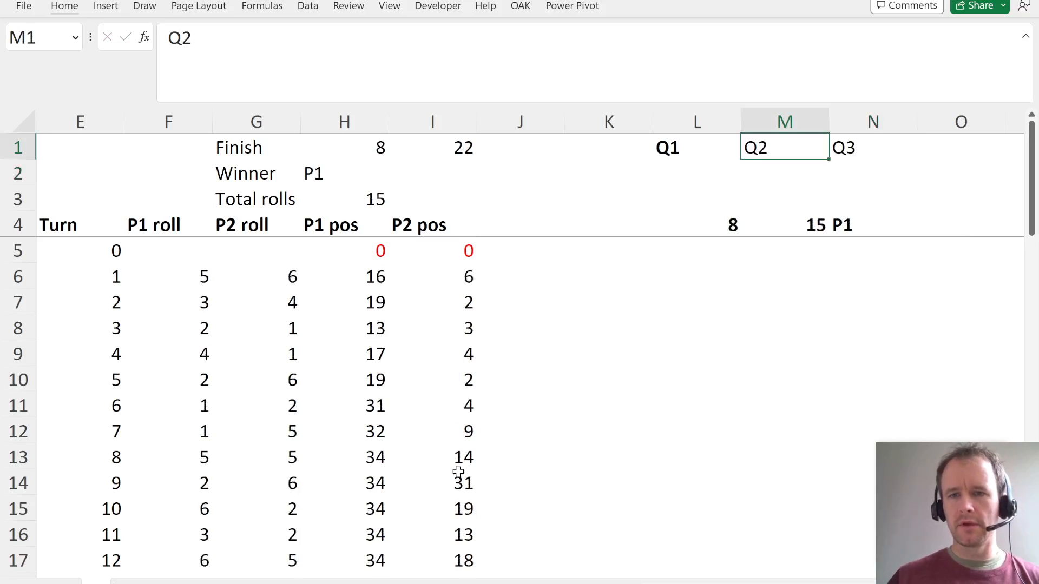
{"action": "key", "text": "shift+Right"}
{"action": "key", "text": "ctrl+b"}
- Generate game numbers for 5,000 simulations down column K with =SEQUENCE(5000) in K5
{"action": "key", "text": "Left"}
{"action": "key", "text": "Down"}
{"action": "key", "text": "Down"}
{"action": "key", "text": "Down"}
{"action": "key", "text": "Down"}
{"action": "key", "text": "Left"}
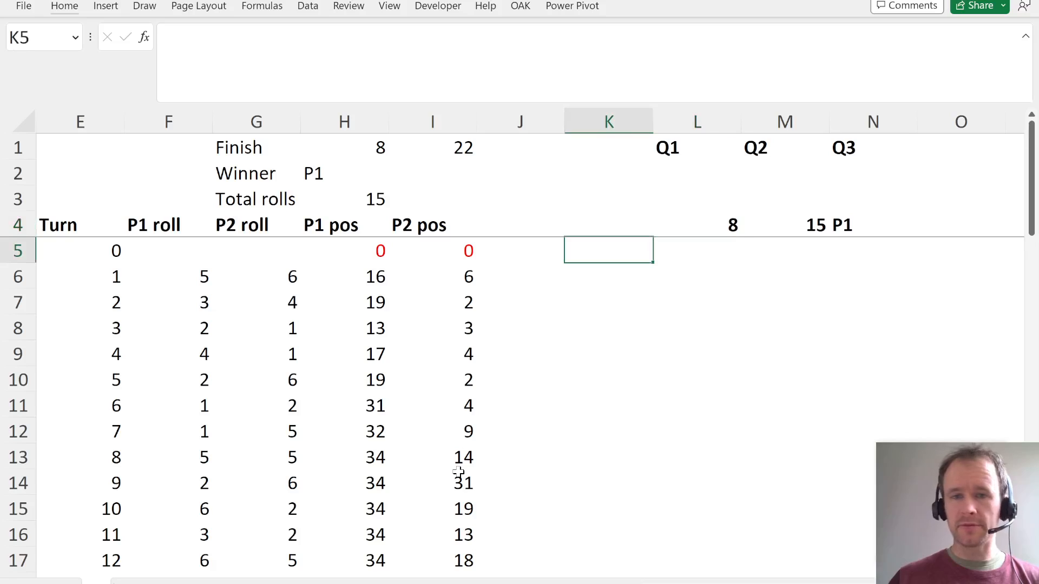
{"action": "type", "text": "=seq"}
{"action": "key", "text": "Tab"}
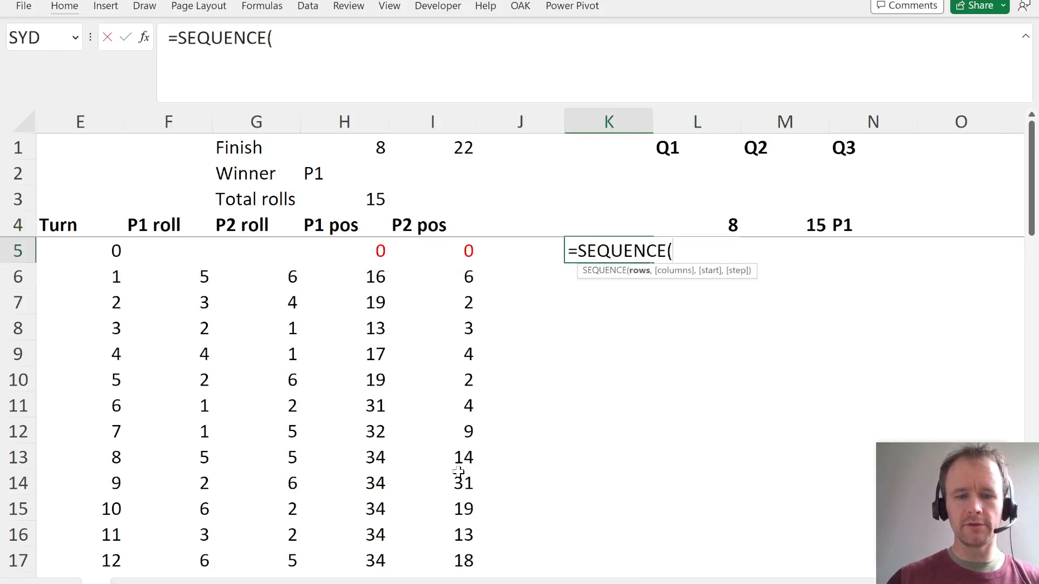
{"action": "type", "text": "5000"}
{"action": "key", "text": "Return"}
- Examine the simulation table layout: the empty corner K4, the output links in L4:N4 and the game numbers in column K
{"action": "key", "text": "Up"}
{"action": "key", "text": "Up"}
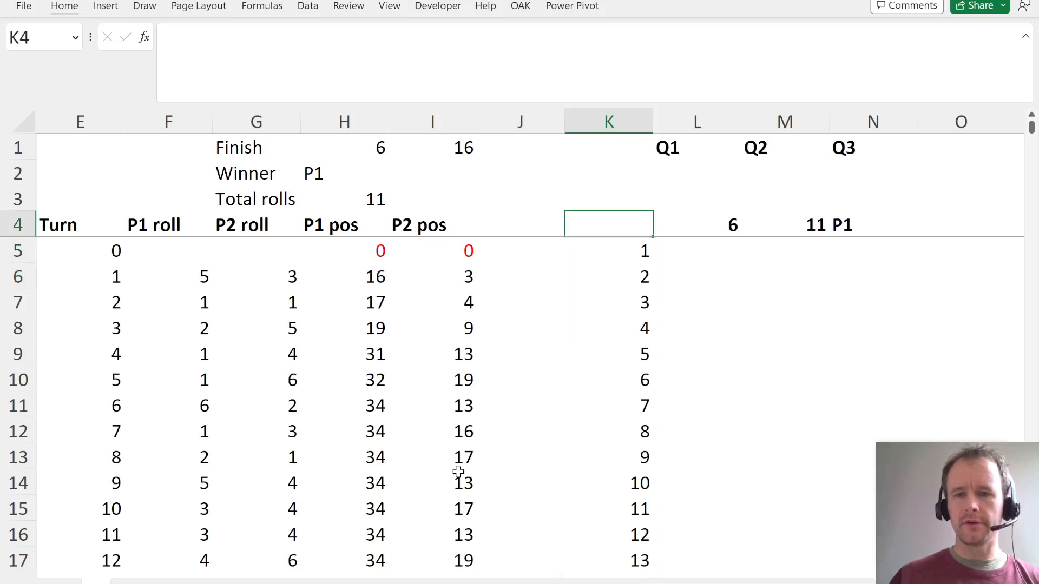
{"action": "key", "text": "shift+Down"}
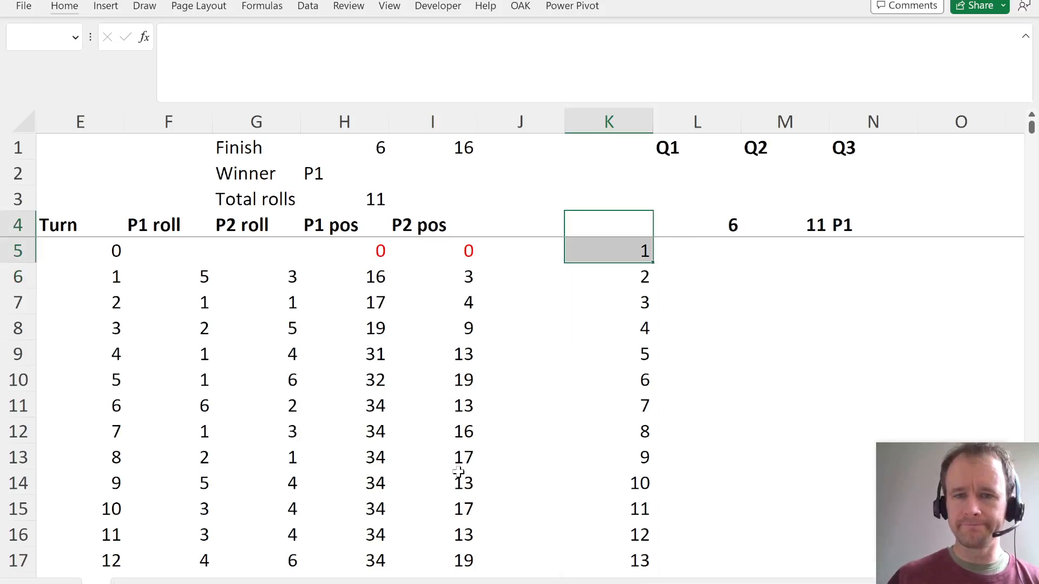
{"action": "key", "text": "Up"}
{"action": "key", "text": "Up"}
{"action": "key", "text": "Up"}
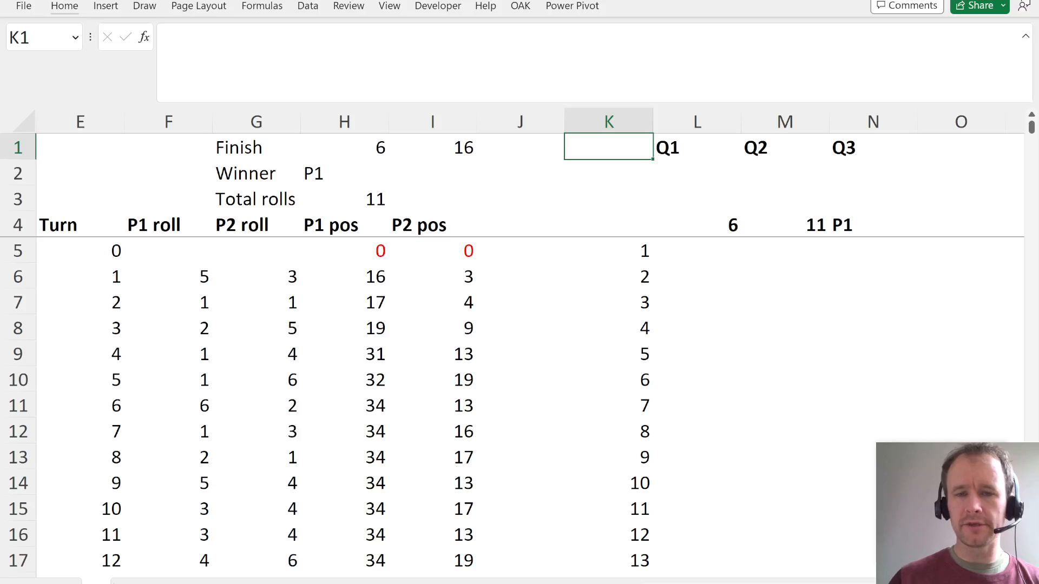
{"action": "left_click", "coordinate": [713, 230]}
{"action": "key", "text": "shift+Right"}
{"action": "key", "text": "shift+Right"}
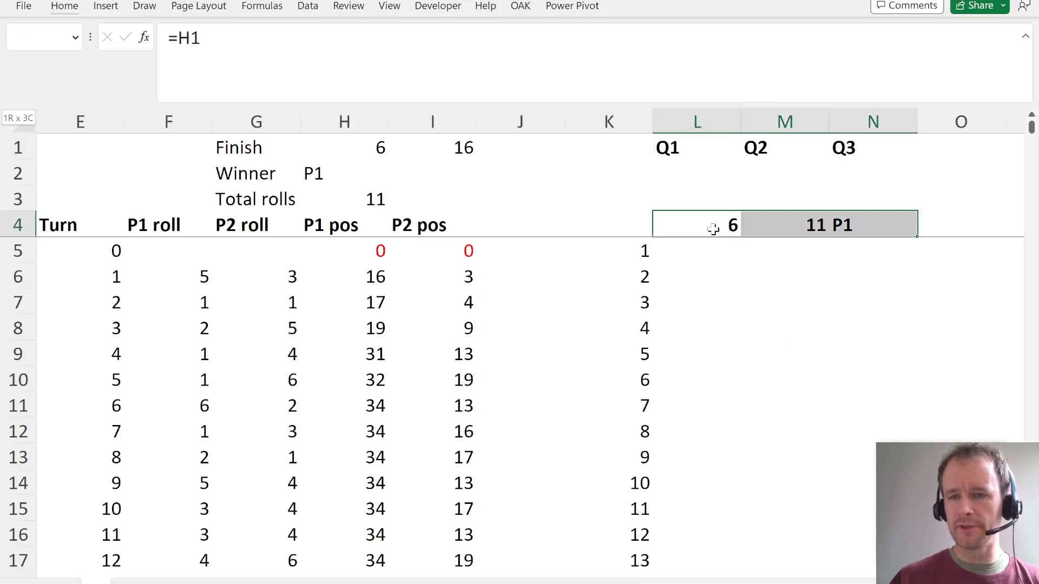
{"action": "key", "text": "Left"}
{"action": "key", "text": "Down"}
{"action": "key", "text": "shift+Down"}
{"action": "key", "text": "shift+Down"}
{"action": "key", "text": "shift+Down"}
{"action": "key", "text": "shift+Down"}
{"action": "key", "text": "shift+Down"}
{"action": "key", "text": "shift+Down"}
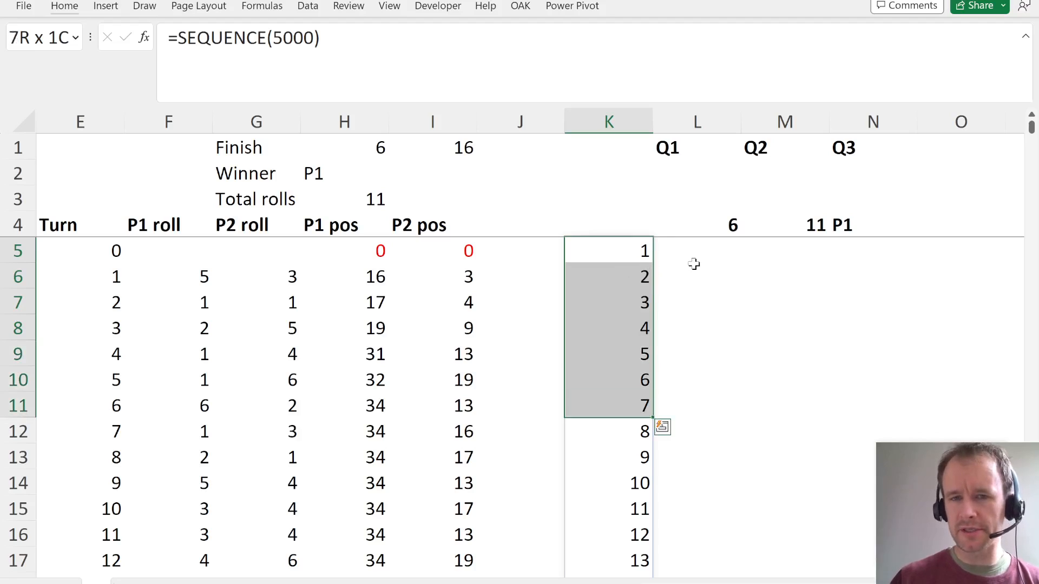
- Recalculate the workbook several times to check that the outputs in L4:N4 follow each new simulated game
{"action": "left_click", "coordinate": [499, 284]}
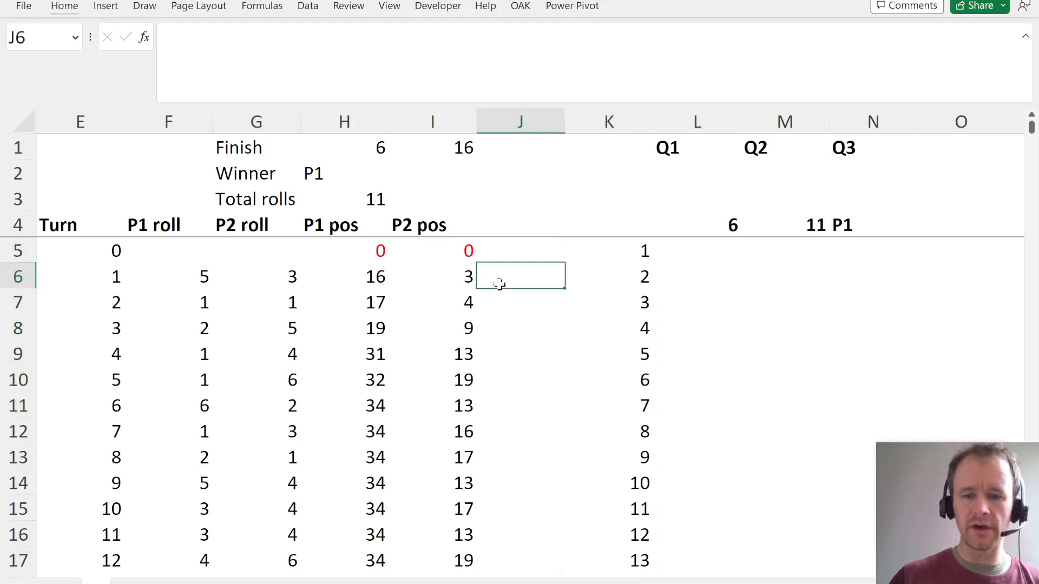
{"action": "key", "text": "F9"}
{"action": "key", "text": "F9"}
{"action": "key", "text": "F9"}
{"action": "key", "text": "F9"}
{"action": "key", "text": "F9"}
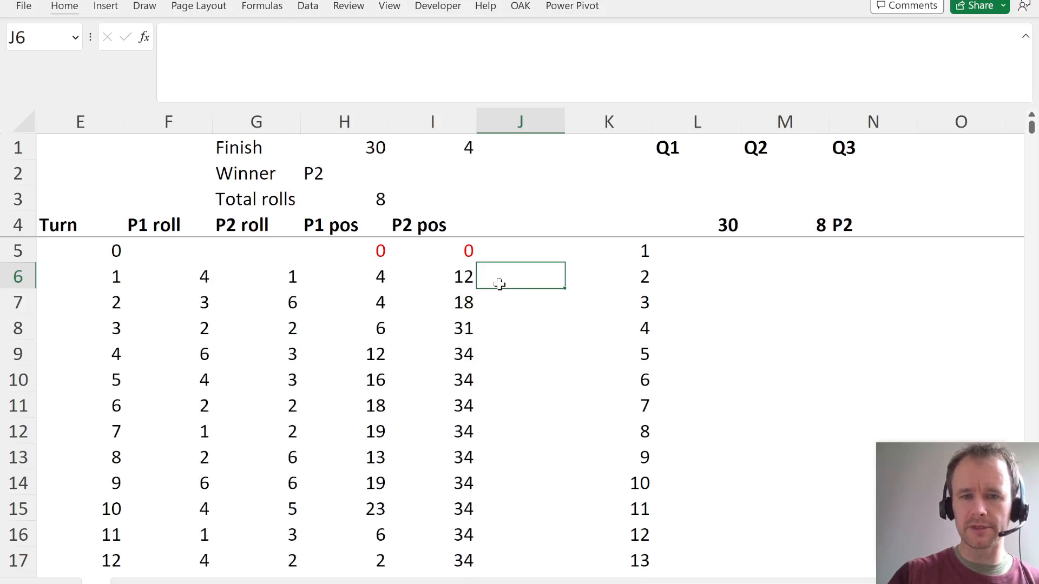
- Check the game number sequence in column K down to its last row and return to the blank cell K1
{"action": "left_click", "coordinate": [636, 246]}
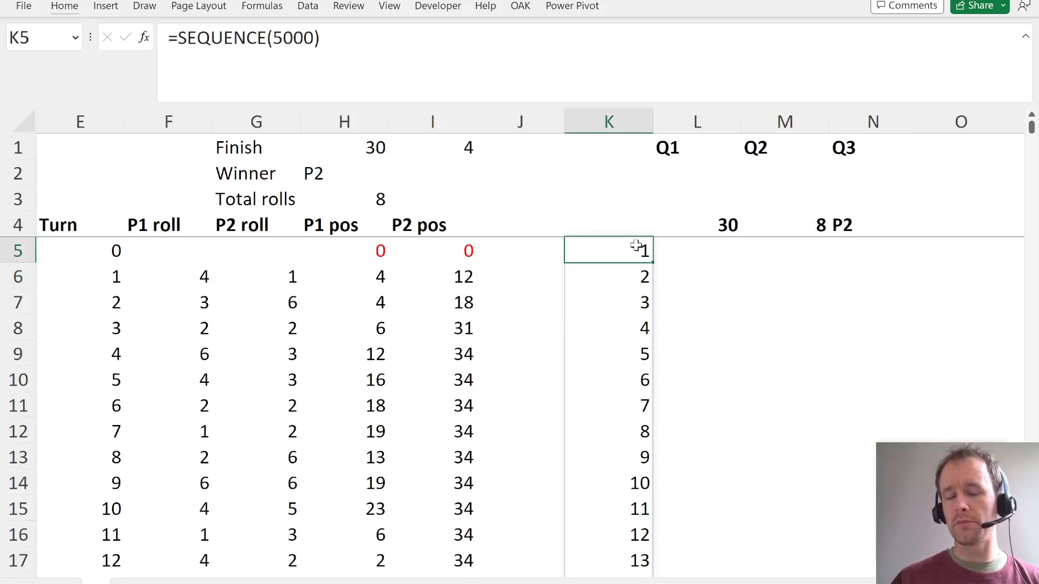
{"action": "key", "text": "ctrl+shift+Down"}
{"action": "key", "text": "ctrl+Up"}
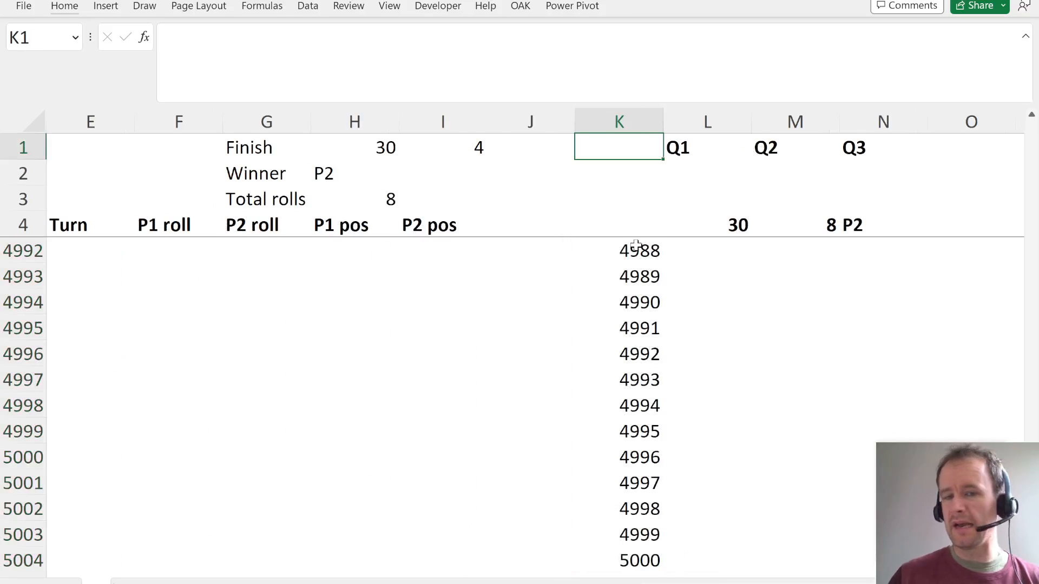
{"action": "key", "text": "Down"}
{"action": "key", "text": "Down"}
{"action": "key", "text": "Down"}
{"action": "key", "text": "Down"}
{"action": "key", "text": "Down"}
{"action": "key", "text": "Up"}
{"action": "key", "text": "ctrl+Up"}
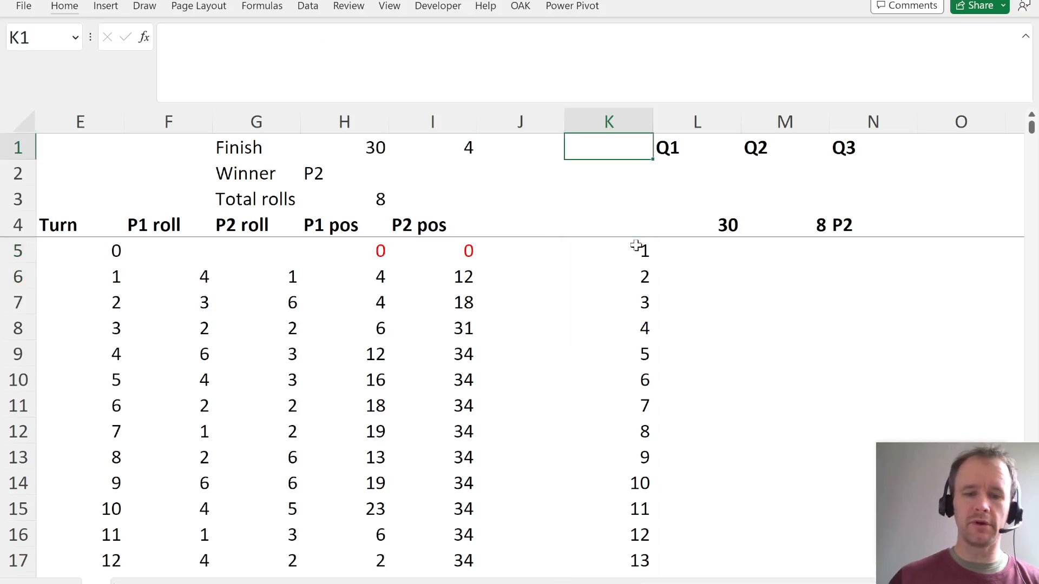
- Fill the blank cell K1 with a dense grey dotted pattern in the automatic colour
{"action": "key", "text": "ctrl+1"}
{"action": "left_click", "coordinate": [675, 230]}
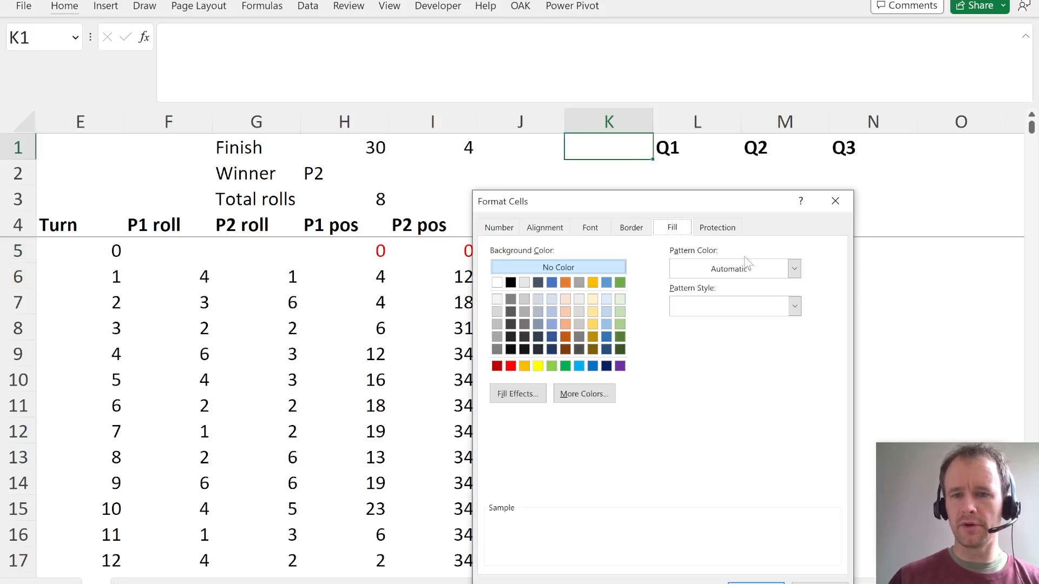
{"action": "left_click", "coordinate": [784, 310]}
{"action": "left_click", "coordinate": [791, 363]}
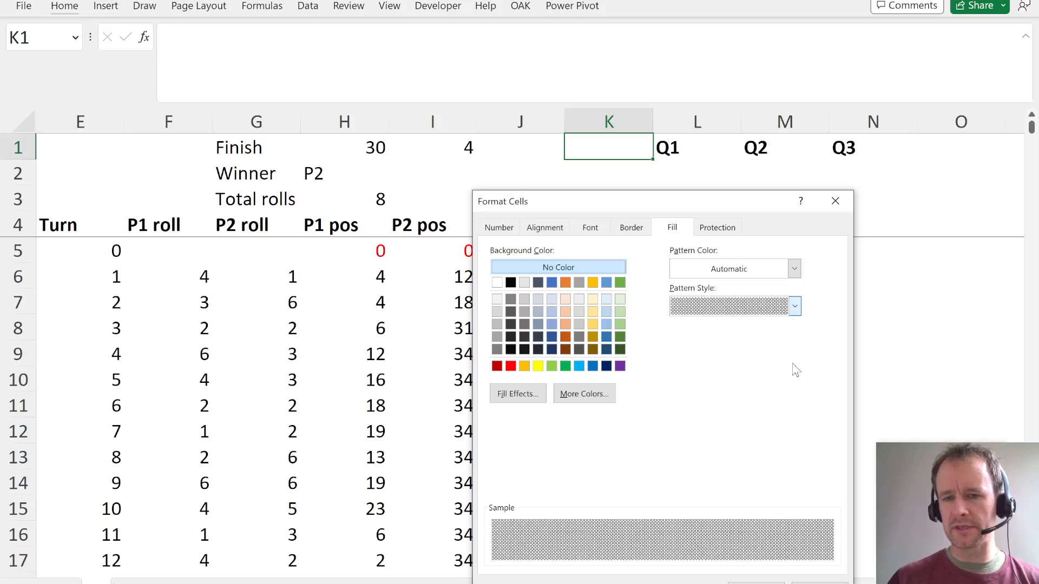
{"action": "left_click", "coordinate": [756, 583]}
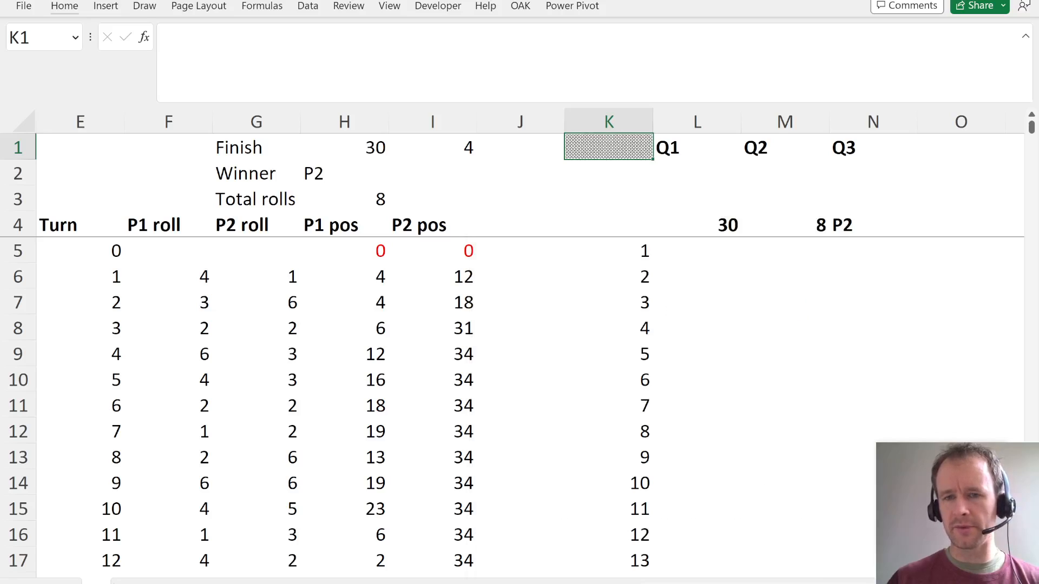
- Create a data table over K4:N5004 with the blank cell K1 as its column input cell
{"action": "left_click", "coordinate": [647, 233]}
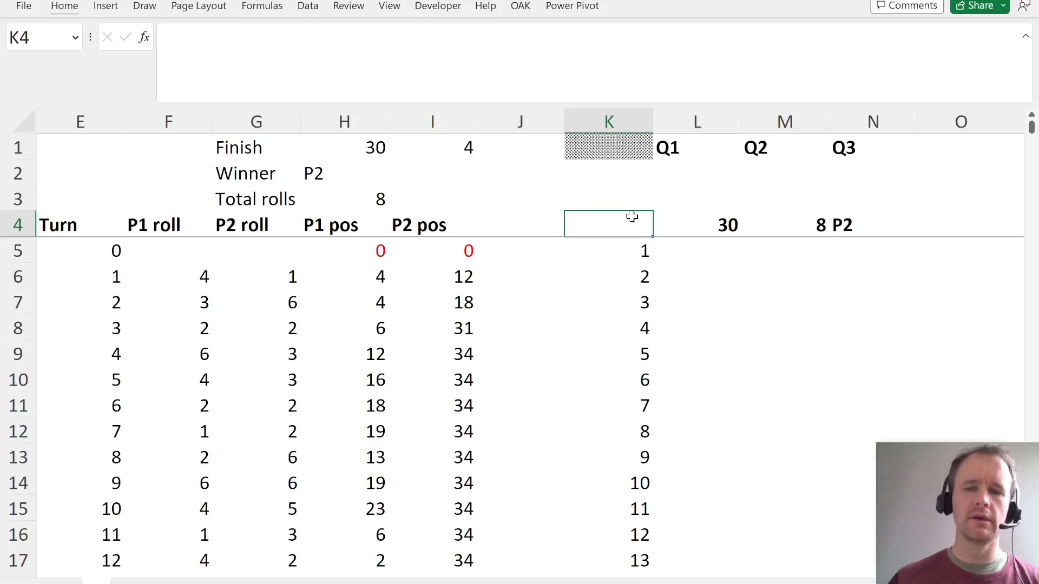
{"action": "left_click_drag", "start_coordinate": [631, 216], "coordinate": [632, 216]}
{"action": "key", "text": "ctrl+shift+Right"}
{"action": "key", "text": "shift+Down"}
{"action": "key", "text": "ctrl+shift+Down"}
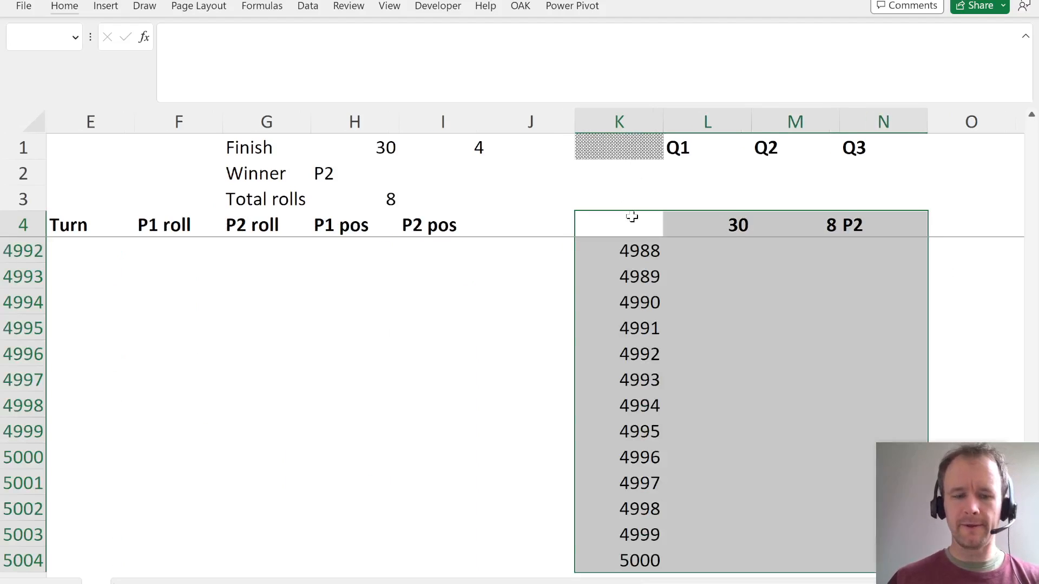
{"action": "key", "text": "alt+d"}
{"action": "key", "text": "t"}
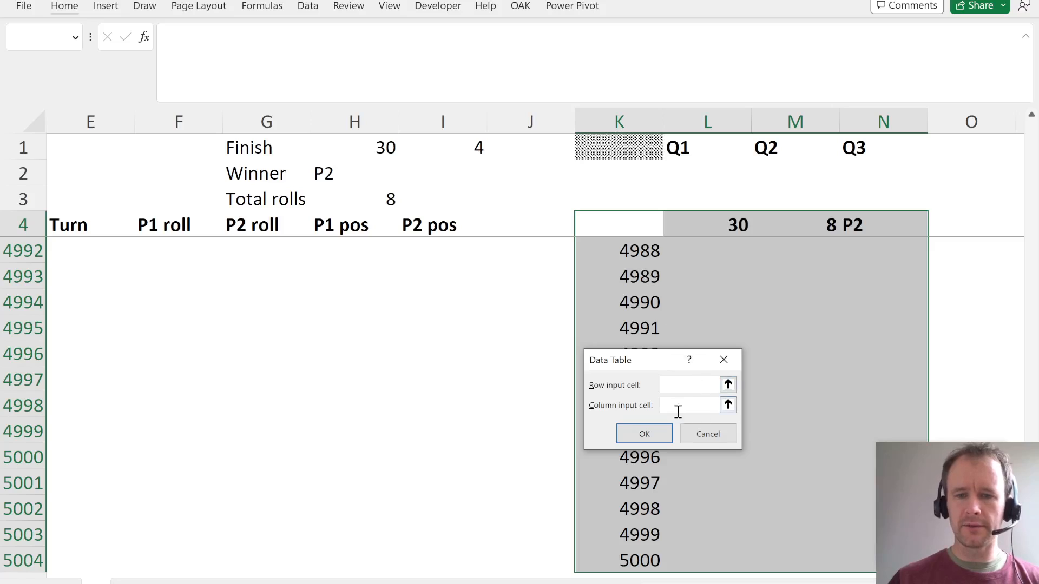
{"action": "left_click", "coordinate": [610, 149]}
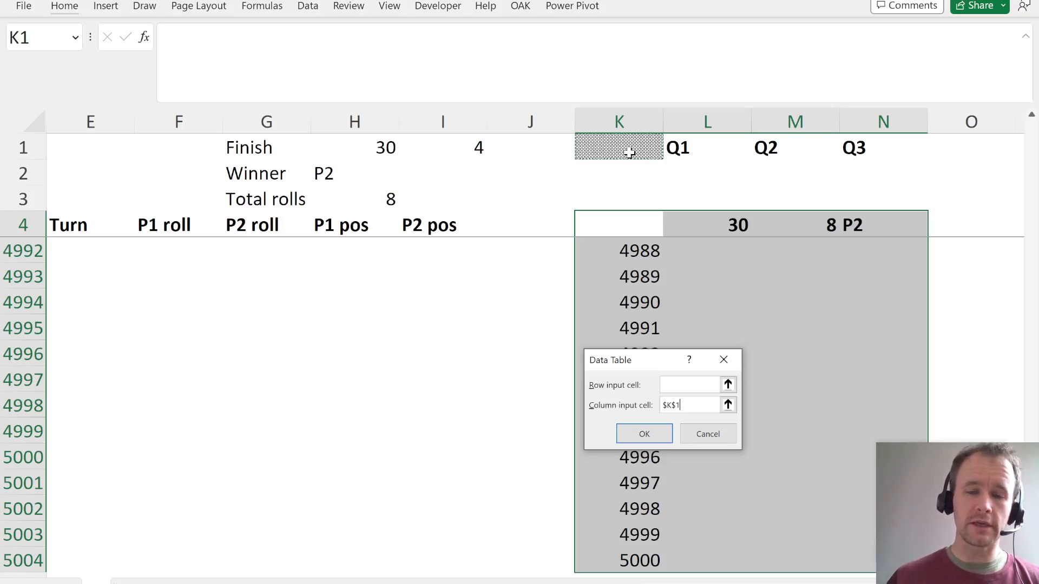
{"action": "key", "text": "Return"}
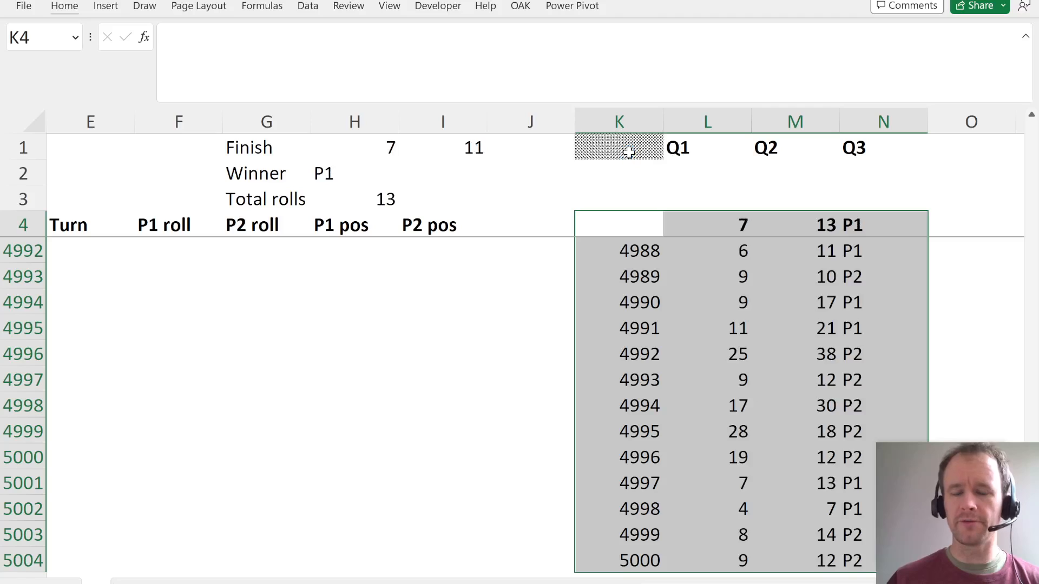
- Enter an AVERAGE formula in L3 covering the simulated Q1 results in L5:L5004
{"action": "key", "text": "Down"}
{"action": "key", "text": "Right"}
{"action": "key", "text": "Right"}
{"action": "key", "text": "Left"}
{"action": "key", "text": "Up"}
{"action": "key", "text": "Up"}
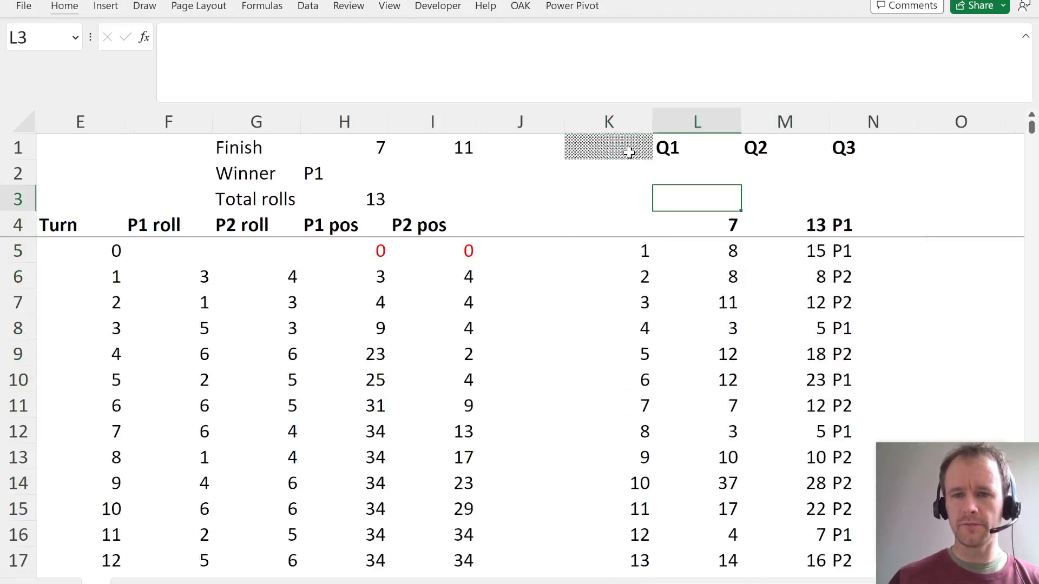
{"action": "type", "text": "=aver"}
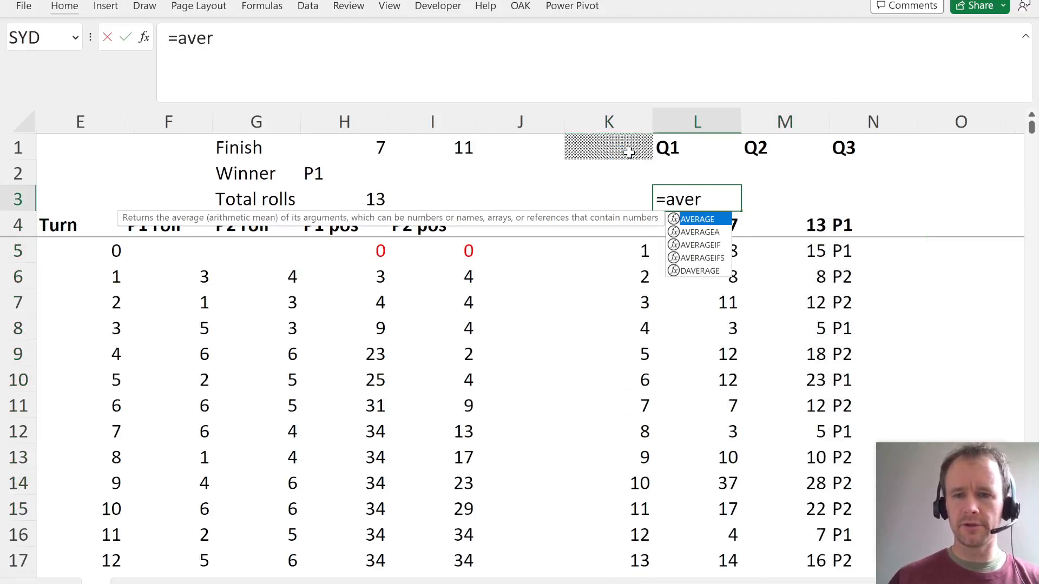
{"action": "key", "text": "Tab"}
{"action": "key", "text": "Down"}
{"action": "key", "text": "Down"}
{"action": "key", "text": "ctrl+shift+Down"}
{"action": "key", "text": "ctrl+Return"}
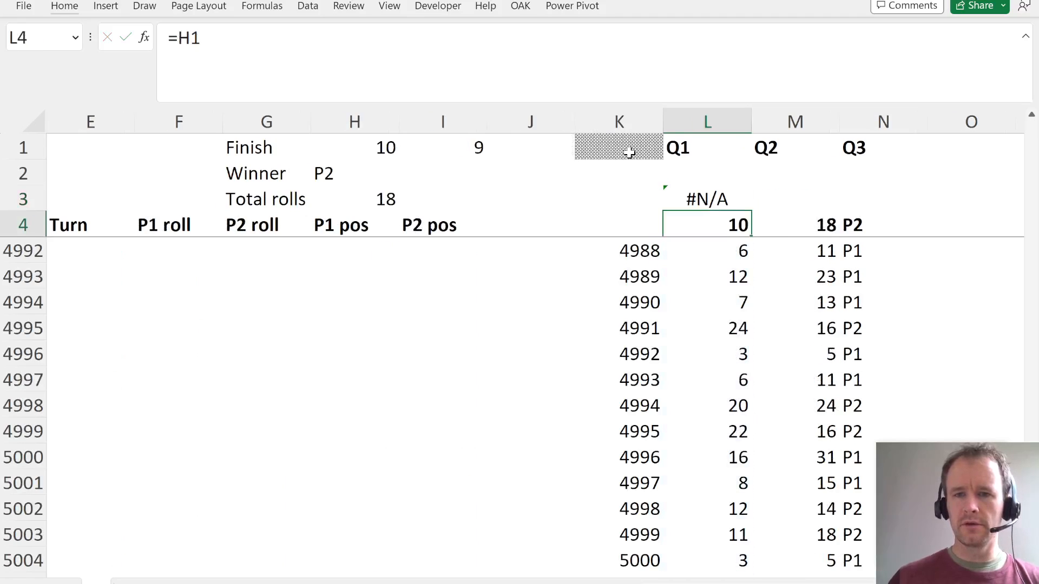
- Check the data table from K4 through column N down to game 5000
{"action": "key", "text": "Down"}
{"action": "key", "text": "Down"}
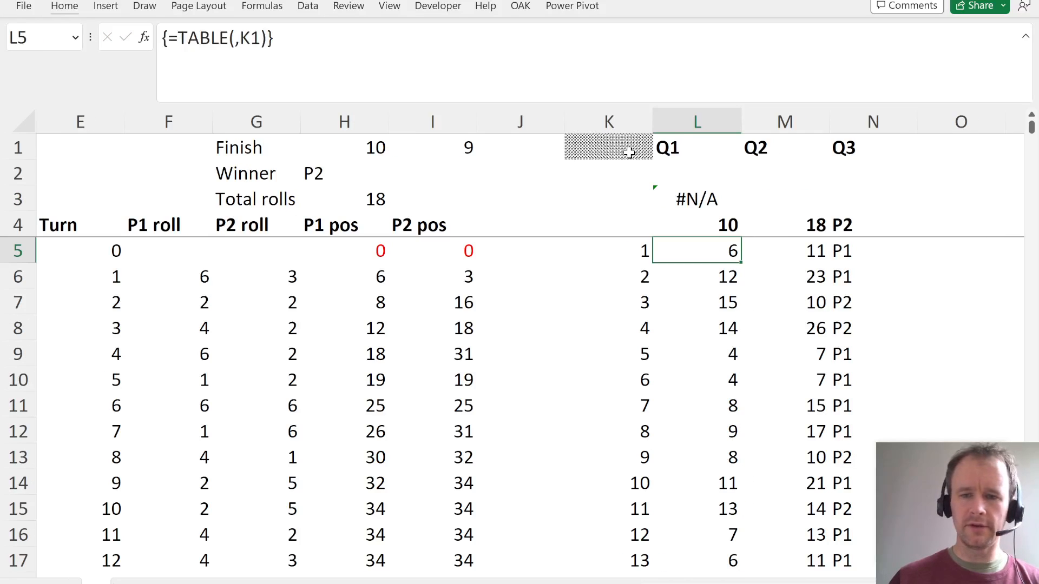
{"action": "key", "text": "ctrl+shift+Down"}
{"action": "key", "text": "Up"}
{"action": "key", "text": "Left"}
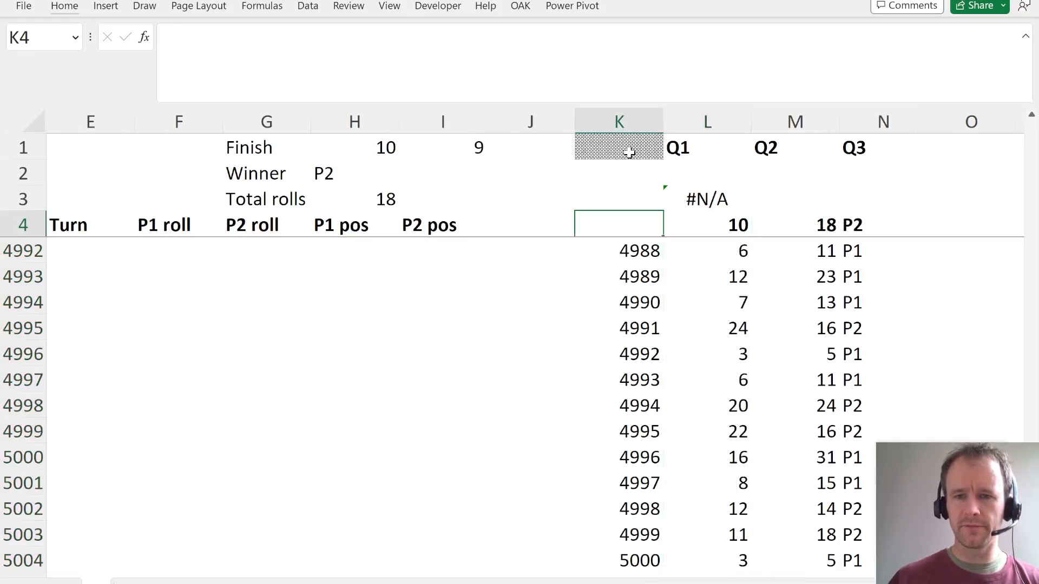
{"action": "key", "text": "ctrl+shift+Right"}
{"action": "key", "text": "ctrl+shift+Right"}
{"action": "key", "text": "shift+Down"}
{"action": "key", "text": "ctrl+shift+Down"}
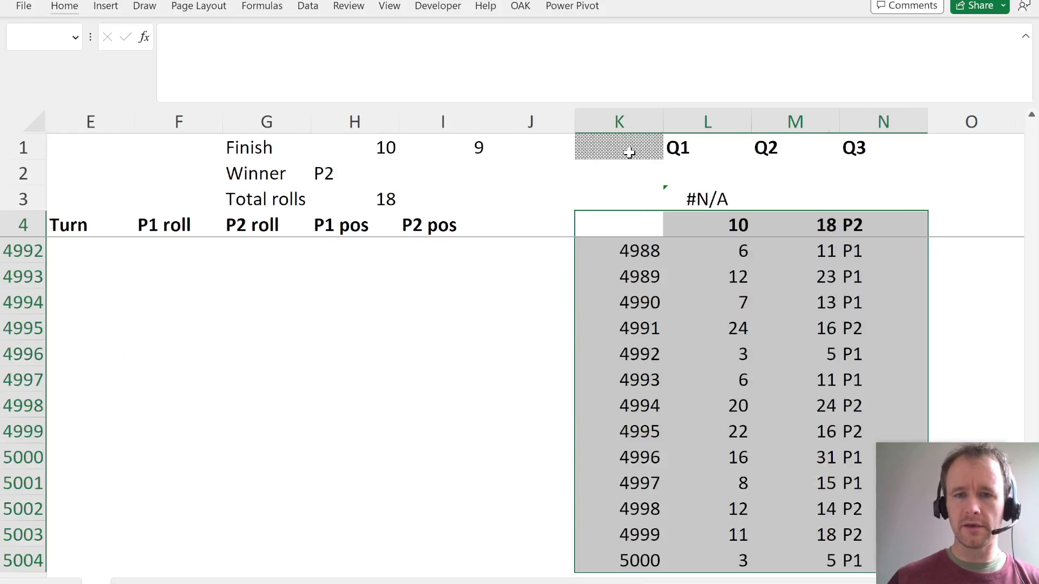
- Examine the P1 position formulas in column H down to the last turn and the dice roll array beside them
{"action": "key", "text": "Up"}
{"action": "key", "text": "Up"}
{"action": "key", "text": "Left"}
{"action": "key", "text": "Left"}
{"action": "key", "text": "Down"}
{"action": "key", "text": "Down"}
{"action": "key", "text": "Left"}
{"action": "key", "text": "Left"}
{"action": "key", "text": "Down"}
{"action": "key", "text": "Up"}
{"action": "key", "text": "Right"}
{"action": "key", "text": "Down"}
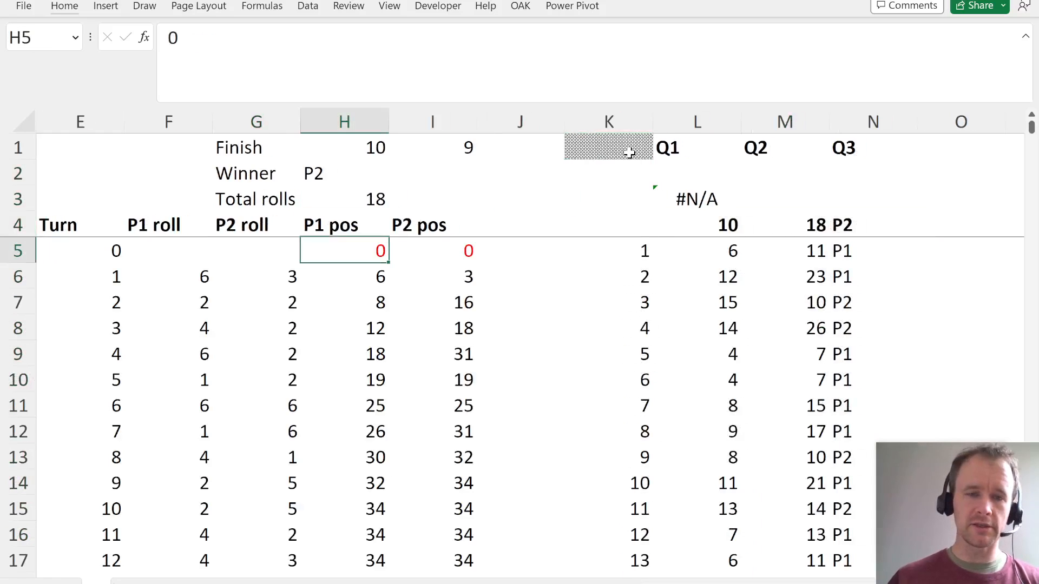
{"action": "key", "text": "Down"}
{"action": "key", "text": "ctrl+shift+Down"}
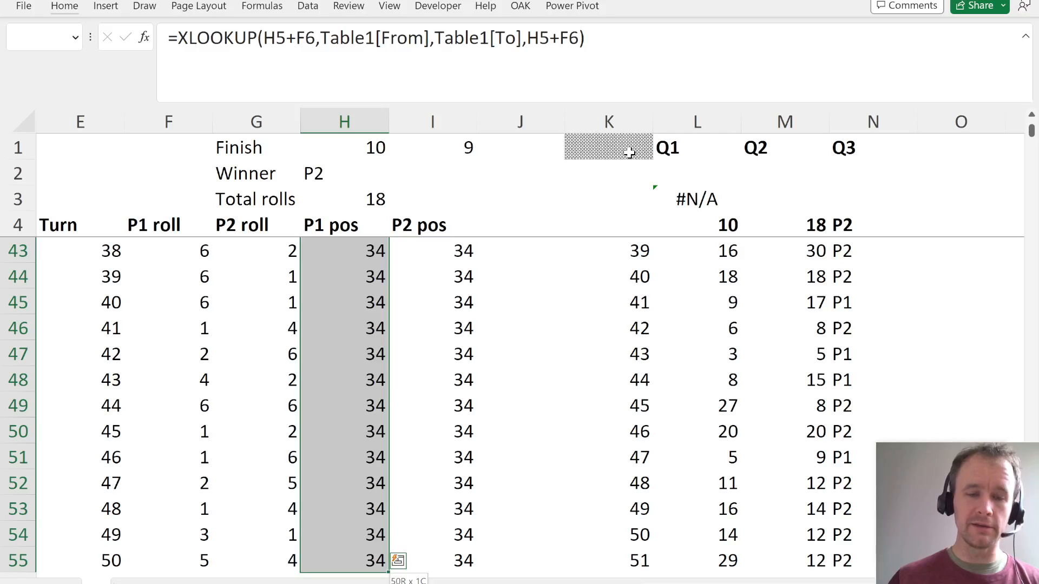
{"action": "key", "text": "Up"}
{"action": "key", "text": "Left"}
{"action": "key", "text": "Down"}
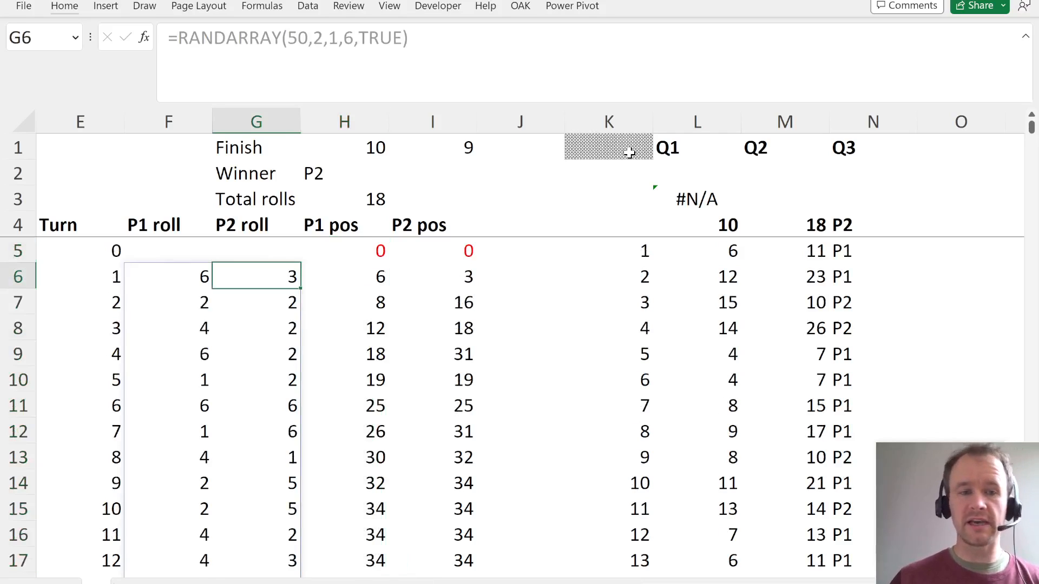
- Trace the data table results and the average in L3 back to the first P1 position formula in H6
{"action": "key", "text": "Left"}
{"action": "key", "text": "Left"}
{"action": "key", "text": "Left"}
{"action": "key", "text": "Right"}
{"action": "key", "text": "ctrl+Right"}
{"action": "key", "text": "ctrl+Right"}
{"action": "key", "text": "Right"}
{"action": "key", "text": "Right"}
{"action": "key", "text": "Up"}
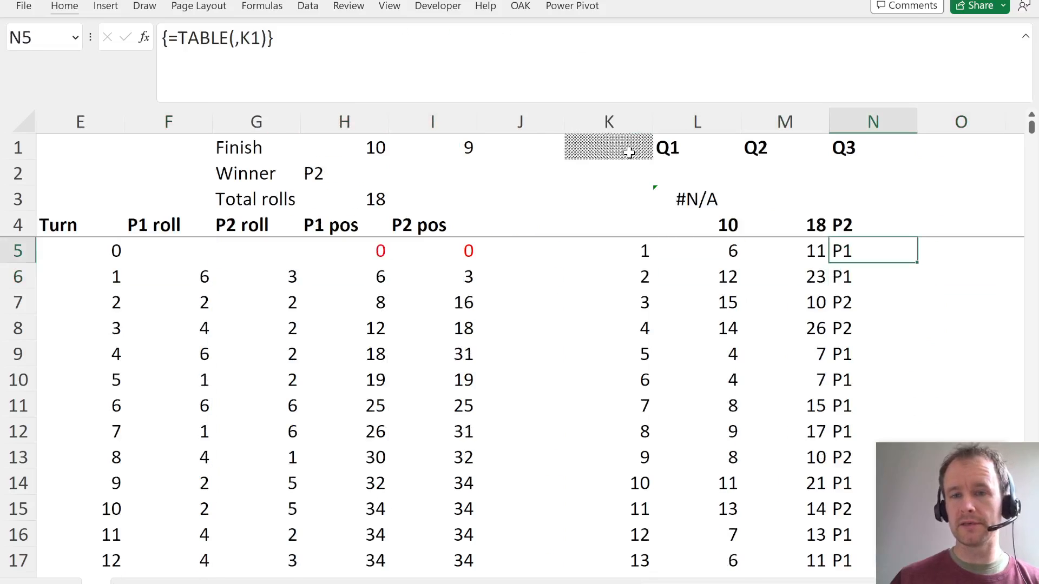
{"action": "key", "text": "Left"}
{"action": "key", "text": "Left"}
{"action": "key", "text": "Up"}
{"action": "key", "text": "Up"}
{"action": "key", "text": "Down"}
{"action": "key", "text": "Left"}
- Extend the turn sequence in E5 to 101 rows, starting at 0
{"action": "key", "text": "Left"}
{"action": "key", "text": "Left"}
{"action": "key", "text": "Left"}
{"action": "key", "text": "Down"}
{"action": "key", "text": "Down"}
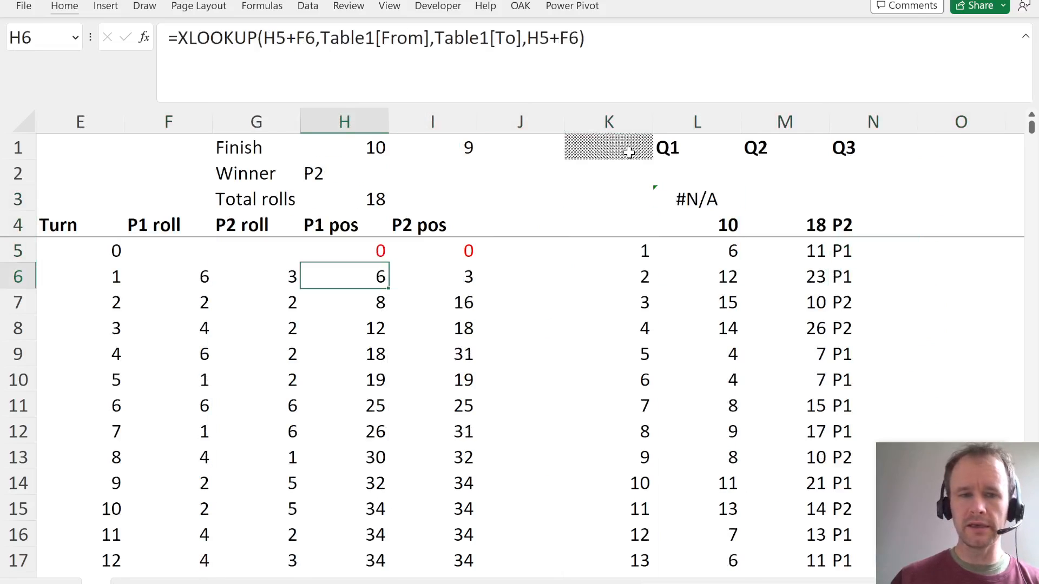
{"action": "key", "text": "Left"}
{"action": "key", "text": "Left"}
{"action": "key", "text": "Left"}
{"action": "scroll", "coordinate": [629, 153], "scroll_direction": "left", "scroll_amount": 2}
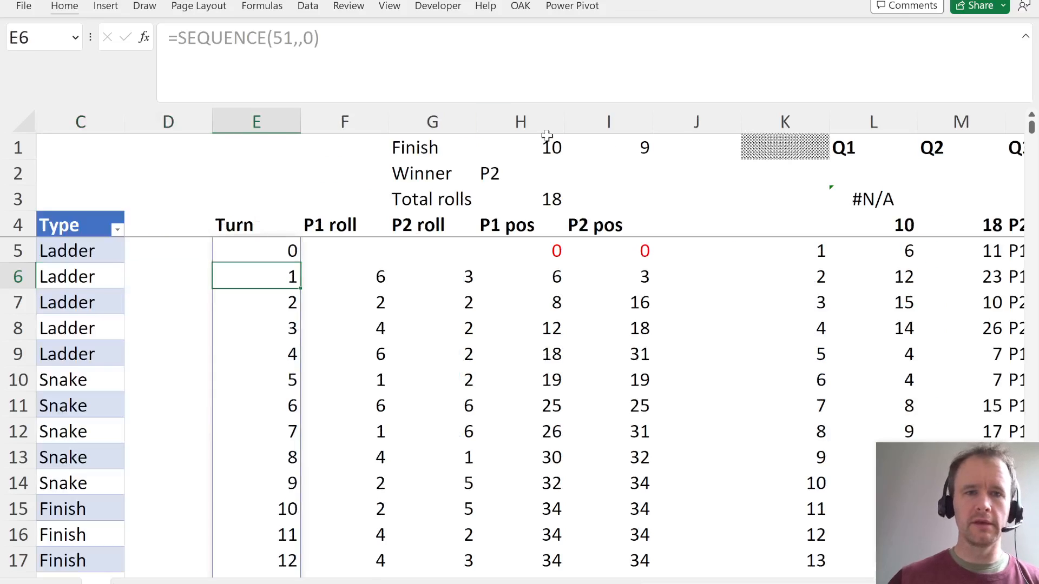
{"action": "key", "text": "Up"}
{"action": "left_click", "coordinate": [285, 32]}
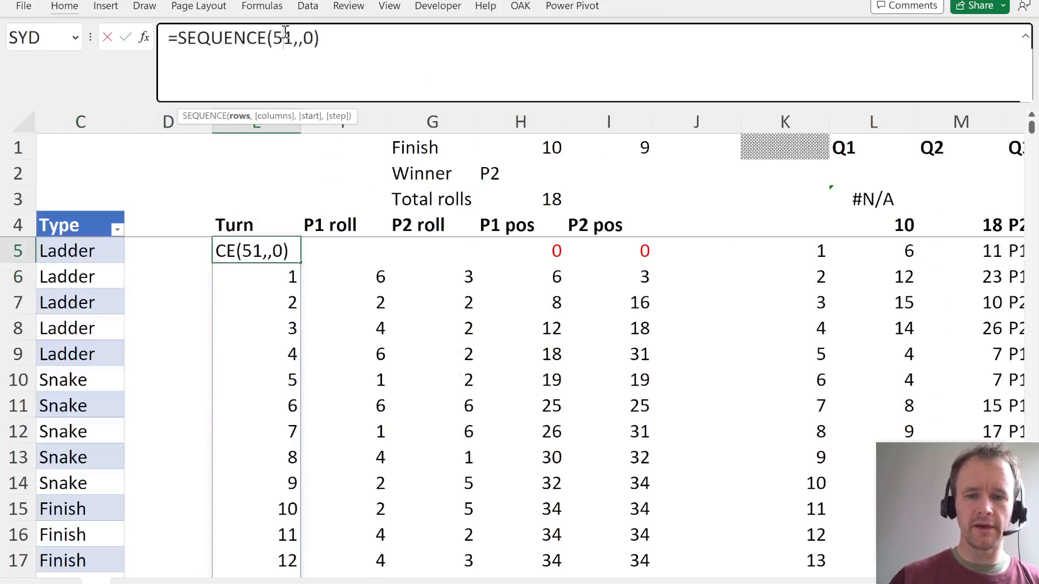
{"action": "key", "text": "BackSpace"}
{"action": "type", "text": "10"}
{"action": "key", "text": "Return"}
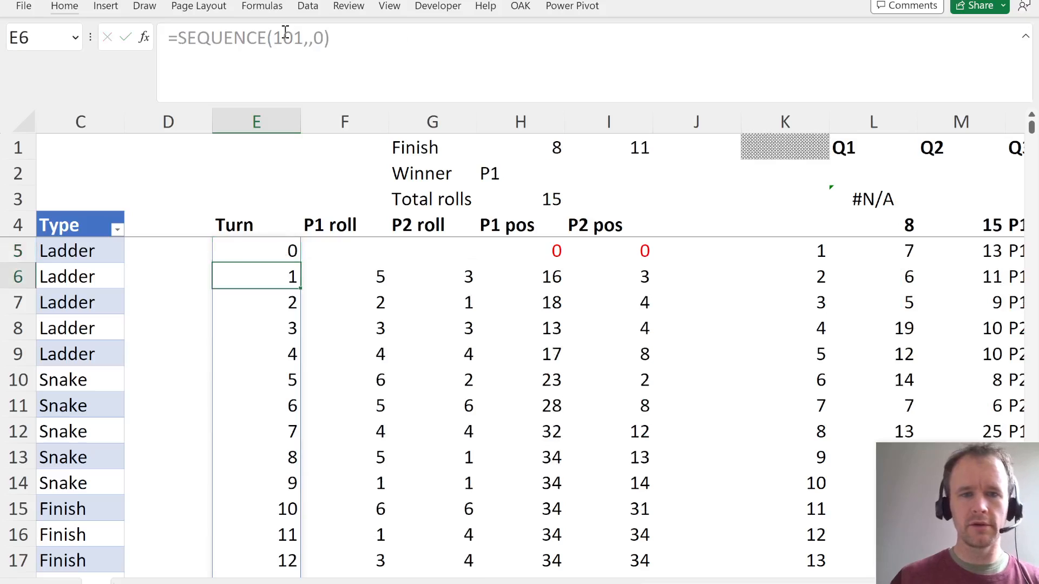
- Set the dice roll RANDARRAY in F6 to 100 rows
{"action": "key", "text": "Right"}
{"action": "double_click", "coordinate": [297, 34]}
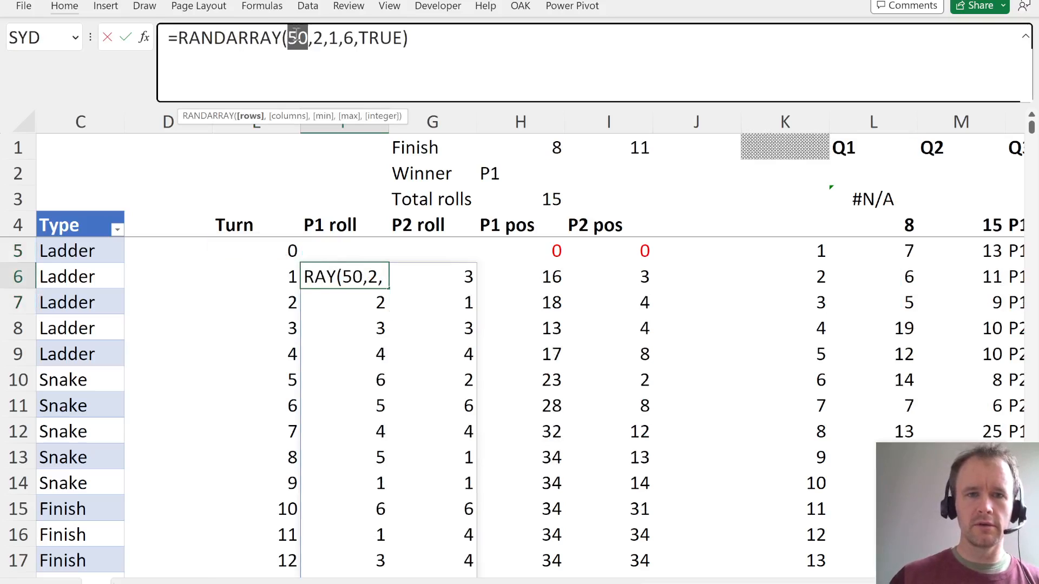
{"action": "type", "text": "100"}
{"action": "key", "text": "Return"}
- Fill the P1 and P2 position formulas in columns H and I down to turn 100
{"action": "key", "text": "Right"}
{"action": "key", "text": "Right"}
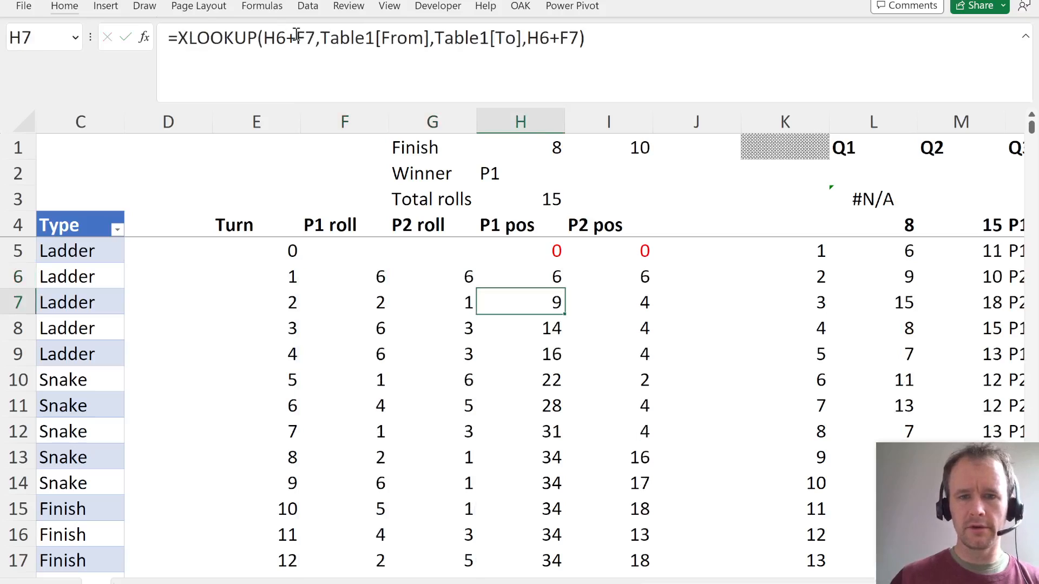
{"action": "key", "text": "ctrl+Down"}
{"action": "key", "text": "Left"}
{"action": "key", "text": "ctrl+Down"}
{"action": "key", "text": "Right"}
{"action": "key", "text": "ctrl+shift+Up"}
{"action": "key", "text": "shift+Right"}
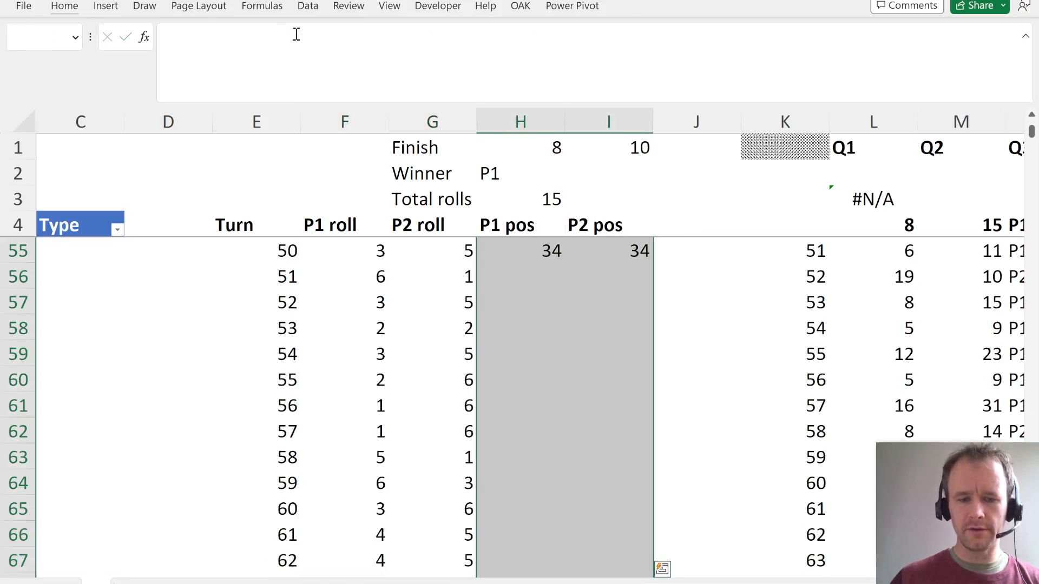
{"action": "key", "text": "ctrl+d"}
{"action": "key", "text": "ctrl+Up"}
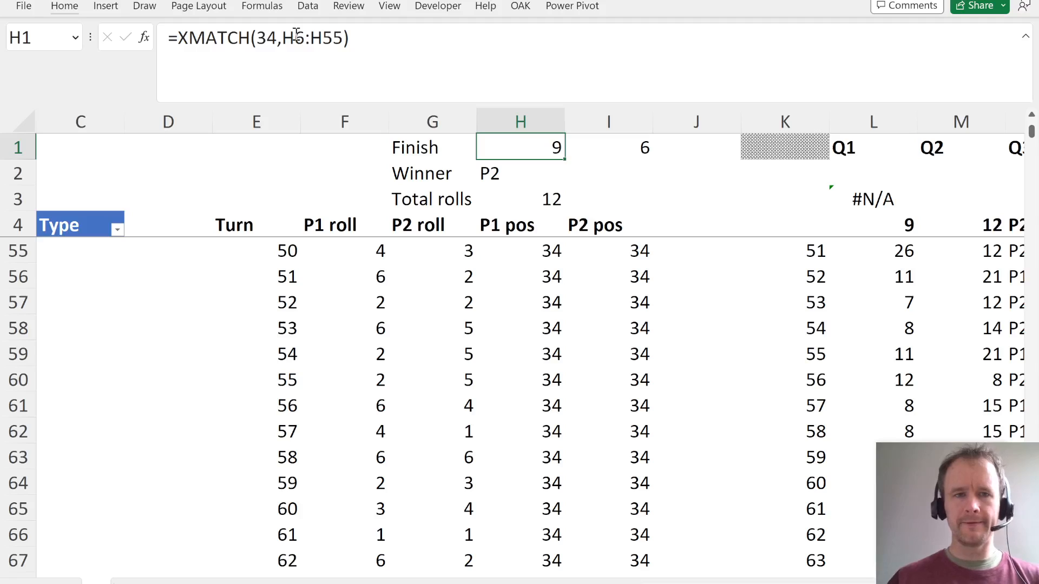
- Extend the finish XMATCH ranges to H6:H105 in H1 and I6:I105 in I1
{"action": "left_click", "coordinate": [331, 37]}
{"action": "key", "text": "BackSpace"}
{"action": "type", "text": "10"}
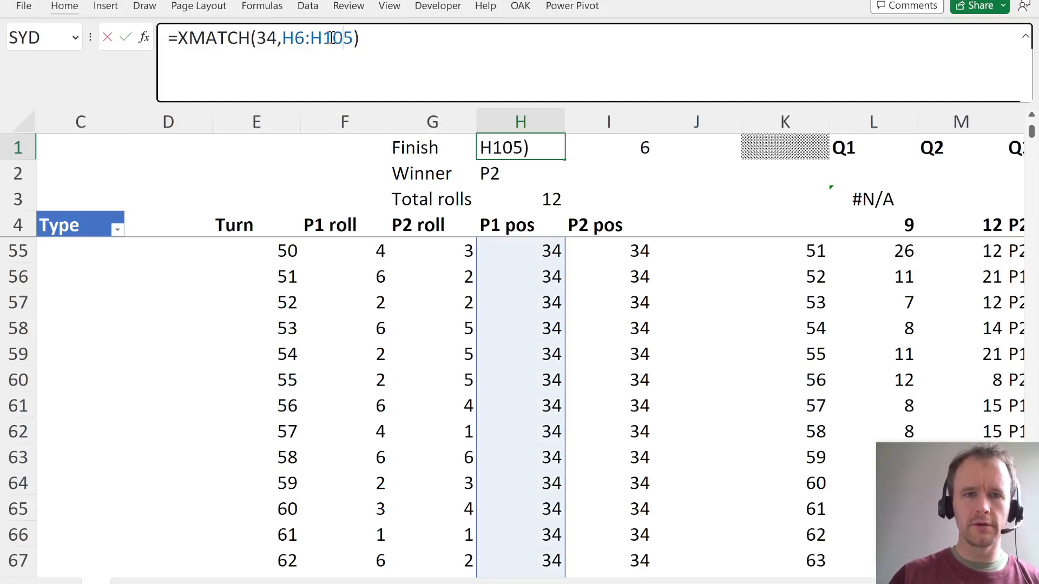
{"action": "key", "text": "Tab"}
{"action": "left_click", "coordinate": [331, 38]}
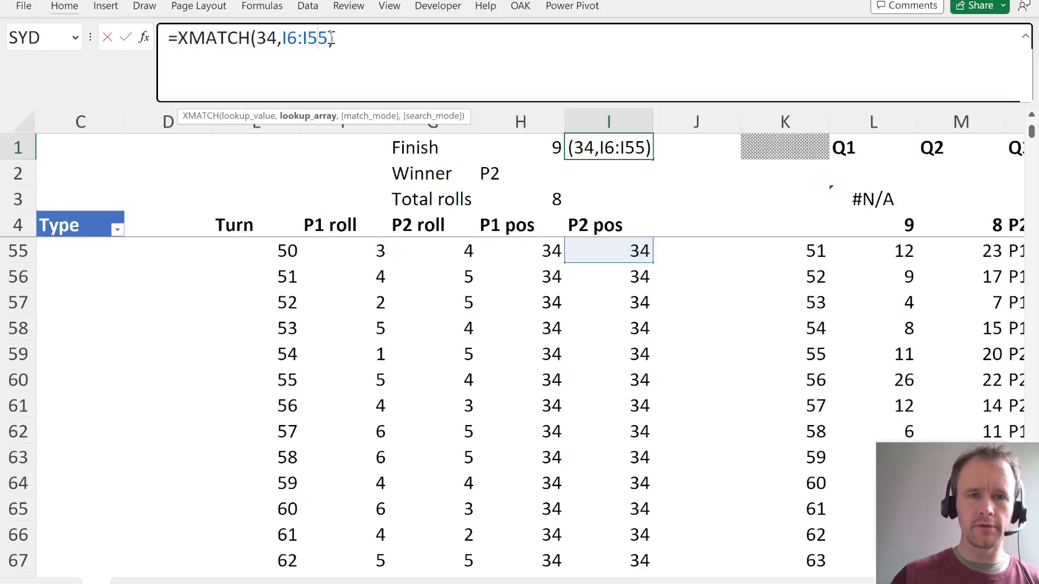
{"action": "key", "text": "BackSpace"}
{"action": "type", "text": "10"}
{"action": "key", "text": "Return"}
{"action": "key", "text": "Right"}
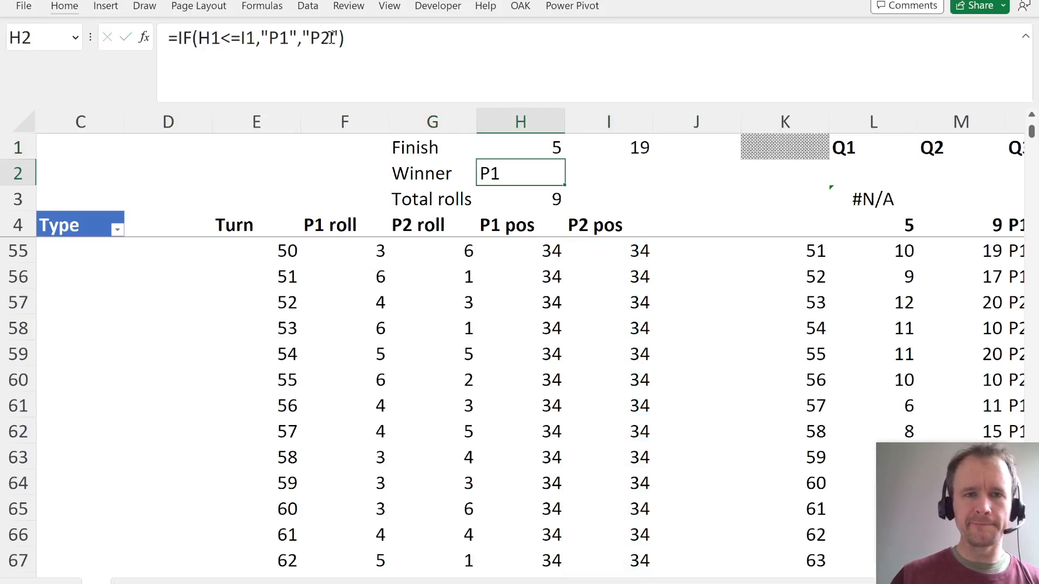
- Check the total rolls formula in H3 and the output link in L4, and recalculate the workbook
{"action": "key", "text": "Down"}
{"action": "left_click", "coordinate": [331, 38]}
{"action": "key", "text": "Escape"}
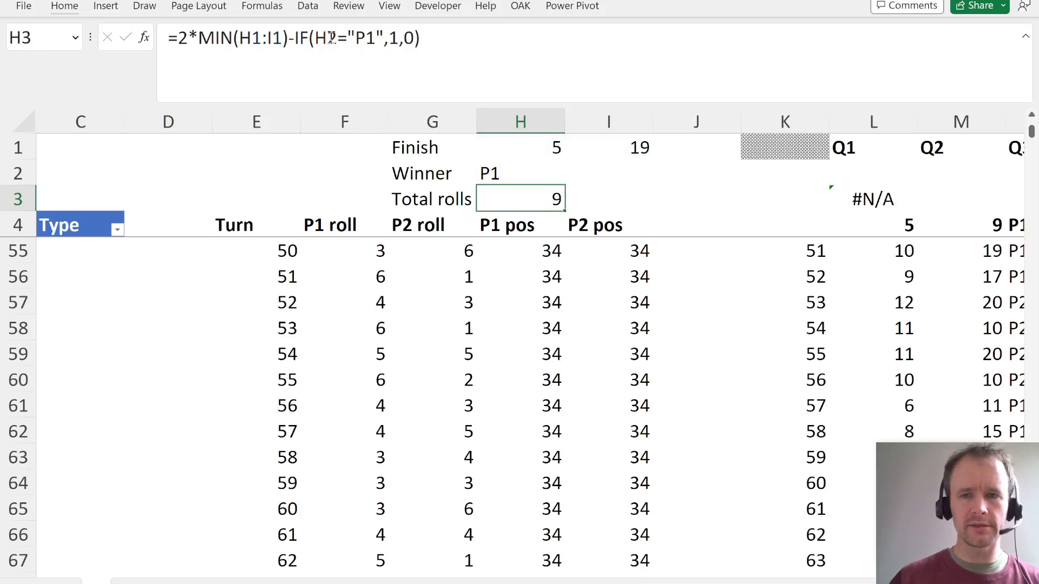
{"action": "key", "text": "Down"}
{"action": "key", "text": "Right"}
{"action": "key", "text": "Right"}
{"action": "key", "text": "Right"}
{"action": "key", "text": "Right"}
{"action": "key", "text": "Right"}
{"action": "key", "text": "Right"}
{"action": "key", "text": "Down"}
{"action": "key", "text": "Right"}
{"action": "key", "text": "Left"}
{"action": "key", "text": "Up"}
{"action": "key", "text": "Left"}
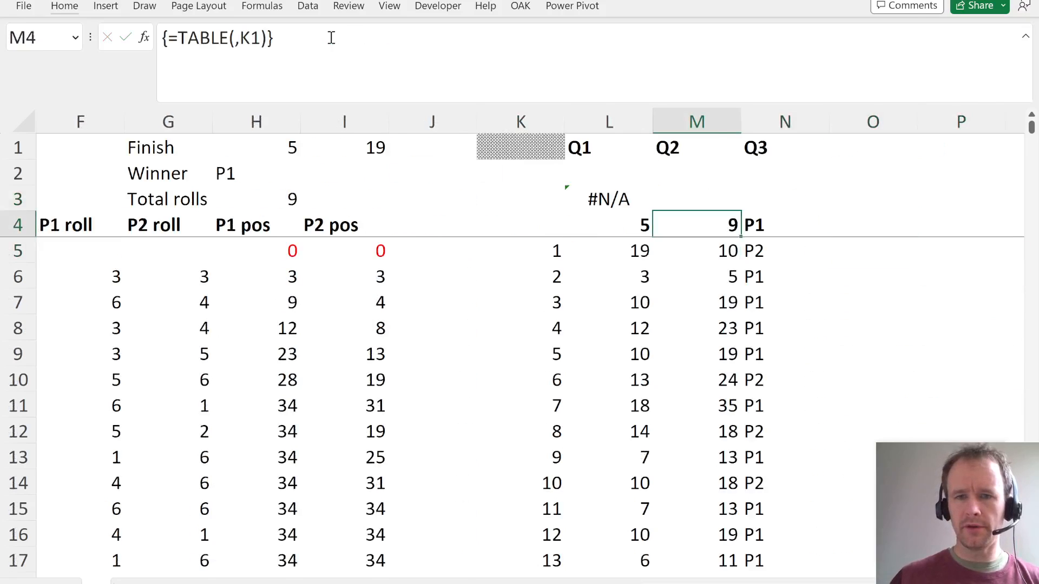
{"action": "key", "text": "Left"}
{"action": "left_click", "coordinate": [331, 37]}
{"action": "key", "text": "Escape"}
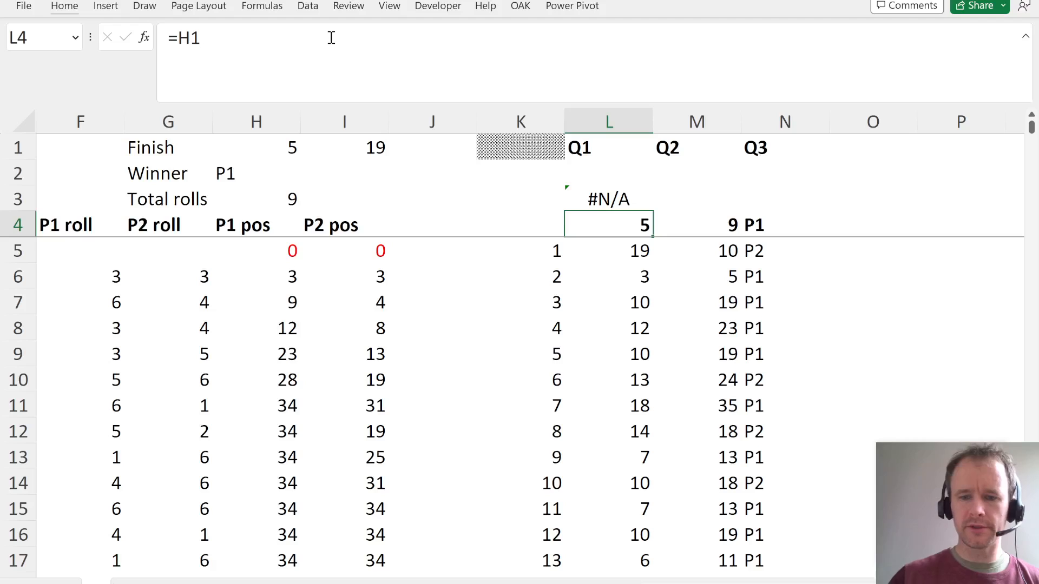
{"action": "key", "text": "F9"}
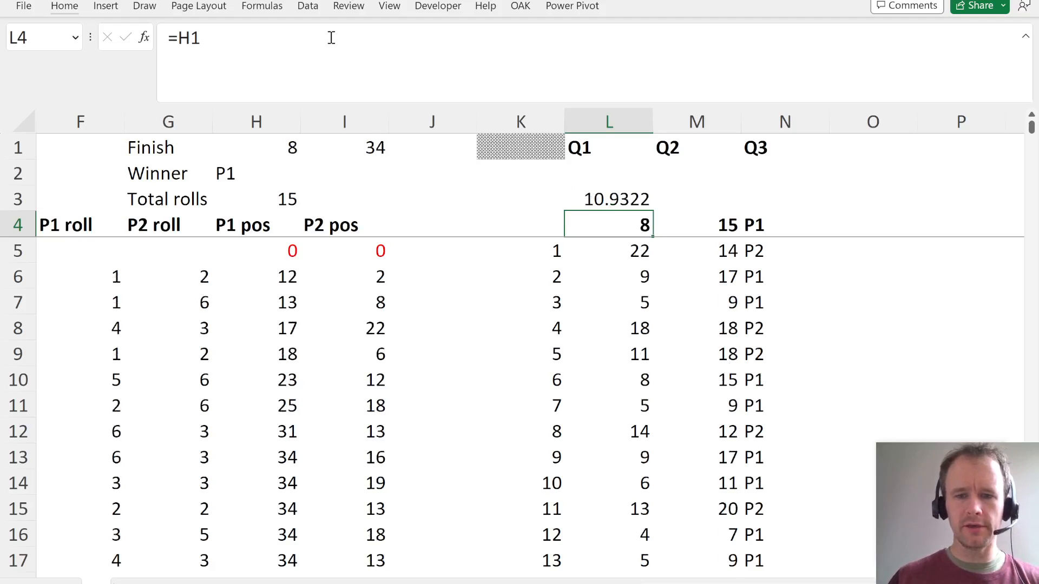
- Format the average in L3 to two decimals and copy it into M3 for the Q2 results
{"action": "key", "text": "Up"}
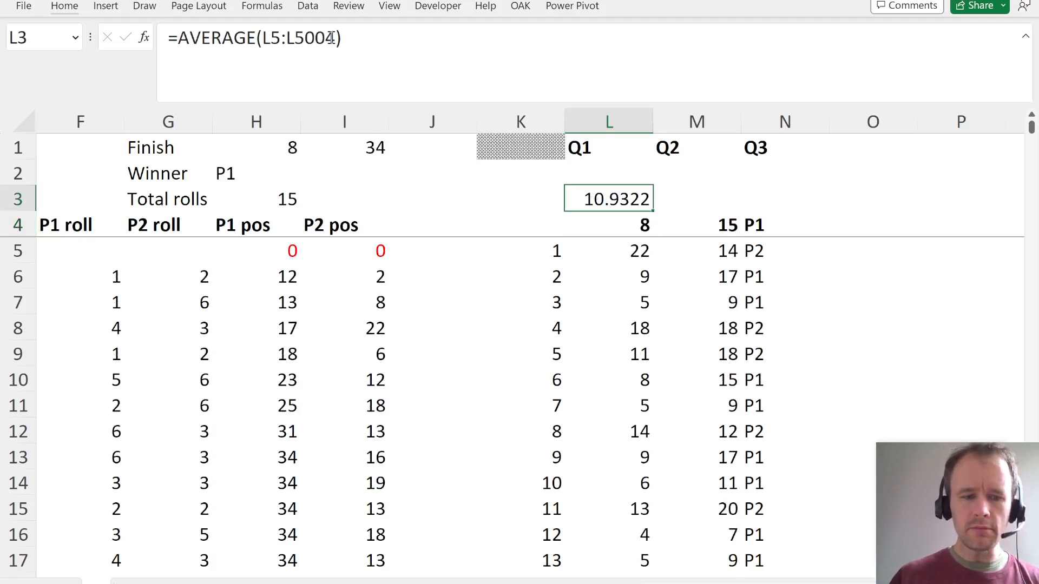
{"action": "key", "text": "ctrl+shift+1"}
{"action": "key", "text": "Right"}
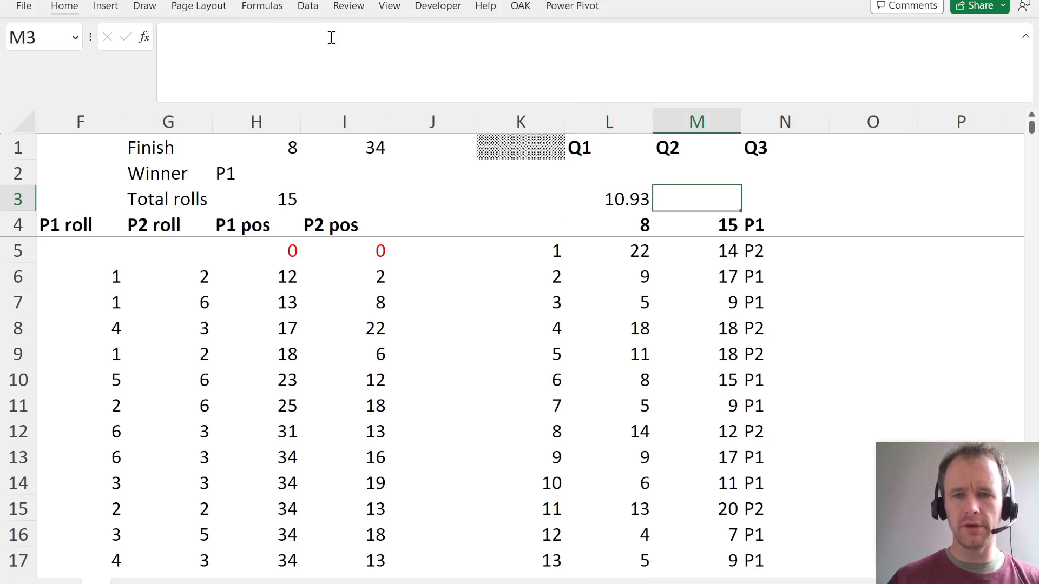
{"action": "key", "text": "ctrl+r"}
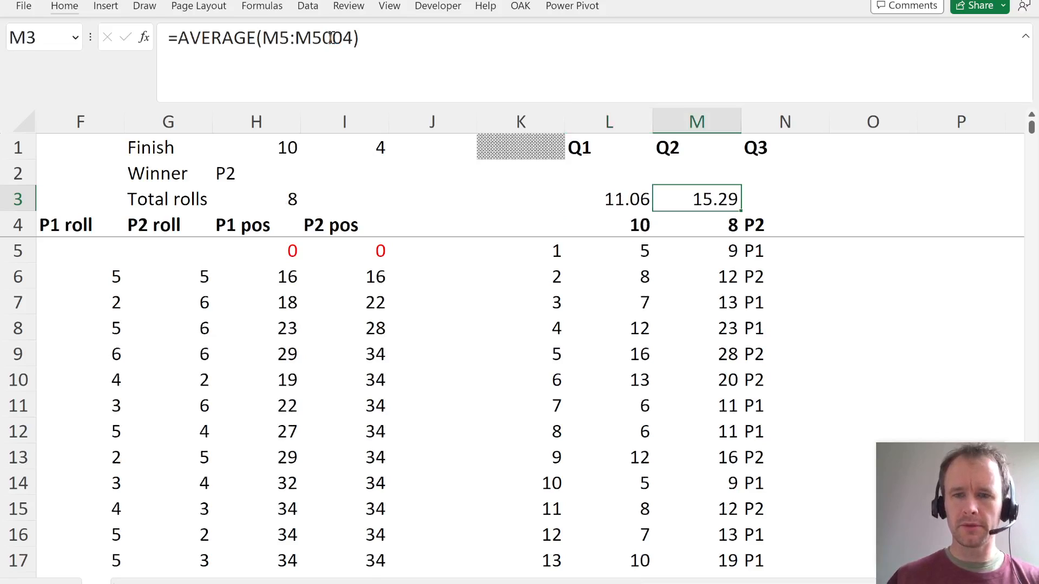
- Set the workbook calculation option to automatic except for data tables
{"action": "key", "text": "alt+t"}
{"action": "key", "text": "o"}
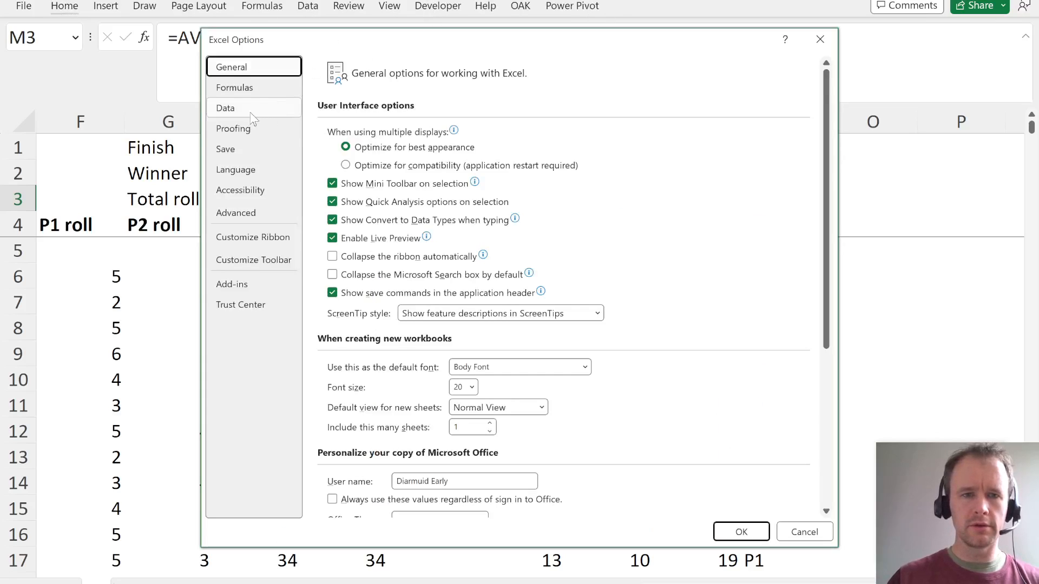
{"action": "left_click", "coordinate": [252, 108]}
{"action": "left_click", "coordinate": [235, 85]}
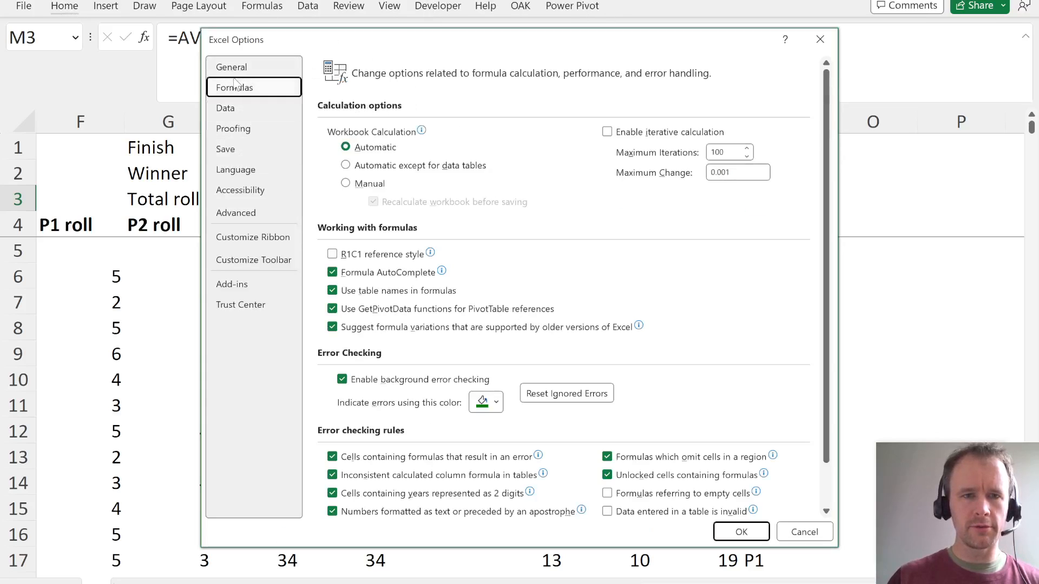
{"action": "left_click", "coordinate": [381, 167]}
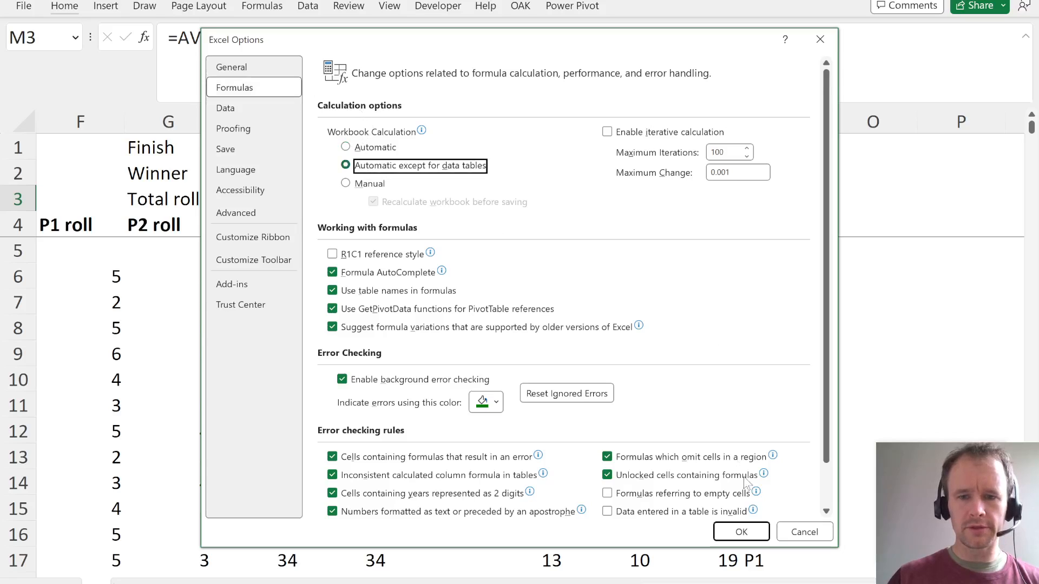
{"action": "left_click", "coordinate": [741, 531]}
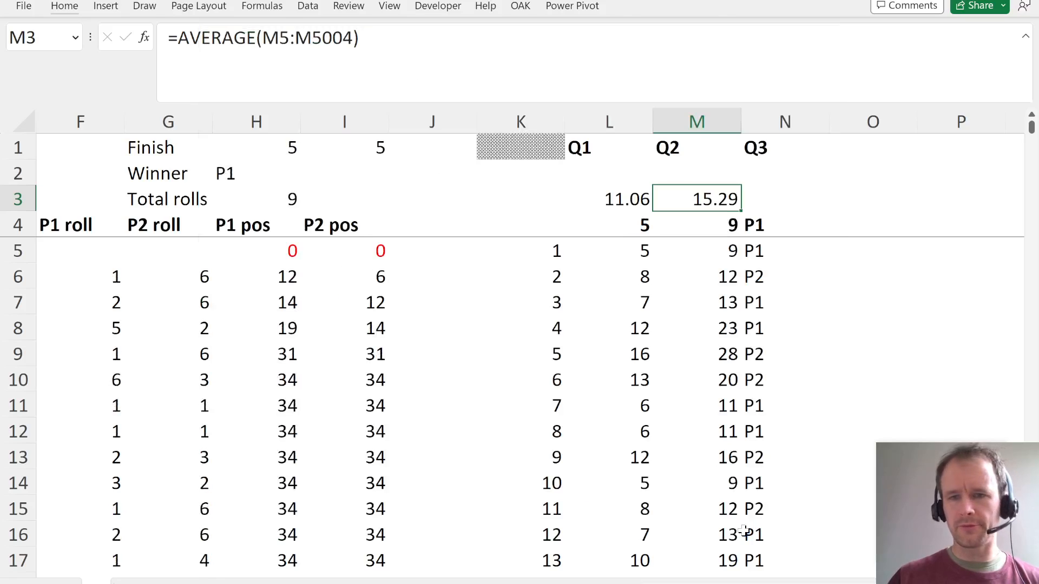
- Start a COUNTIFS formula in N3 that counts the "P1" wins in N5:N5004
{"action": "left_click", "coordinate": [760, 198]}
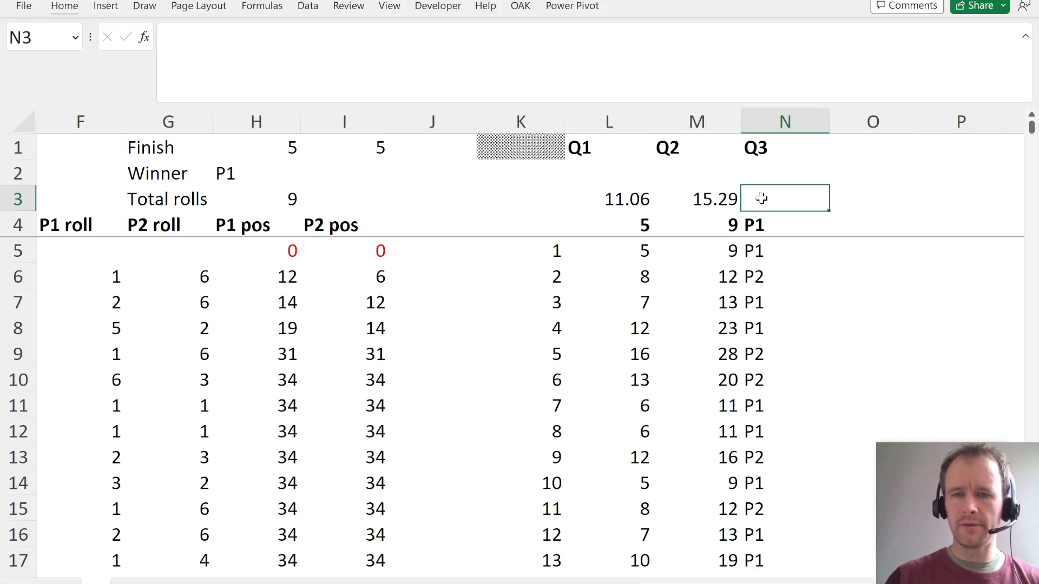
{"action": "type", "text": "=countif"}
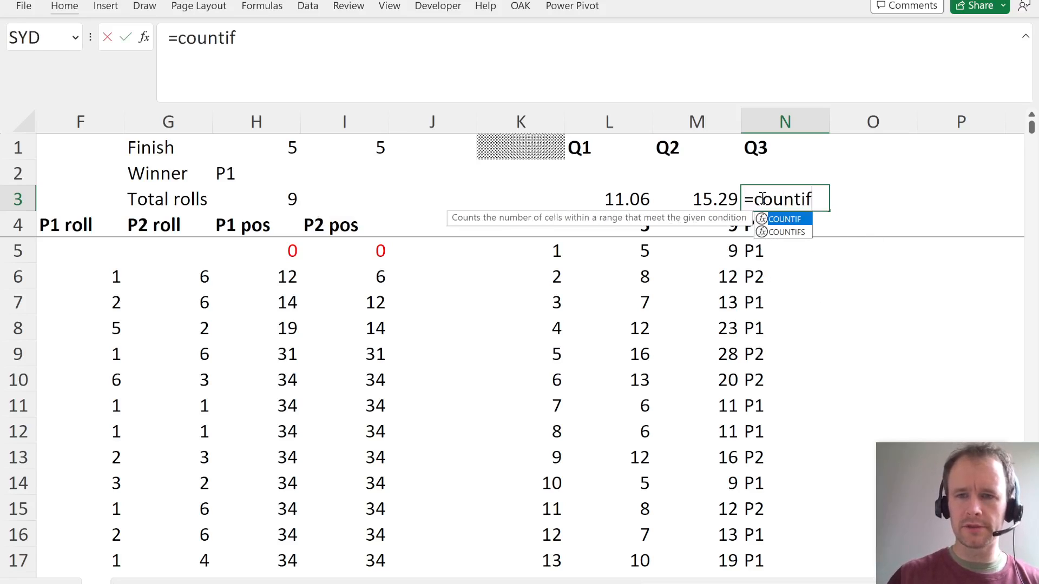
{"action": "key", "text": "Down"}
{"action": "key", "text": "Tab"}
{"action": "key", "text": "Down"}
{"action": "key", "text": "Down"}
{"action": "key", "text": "ctrl+shift+Down"}
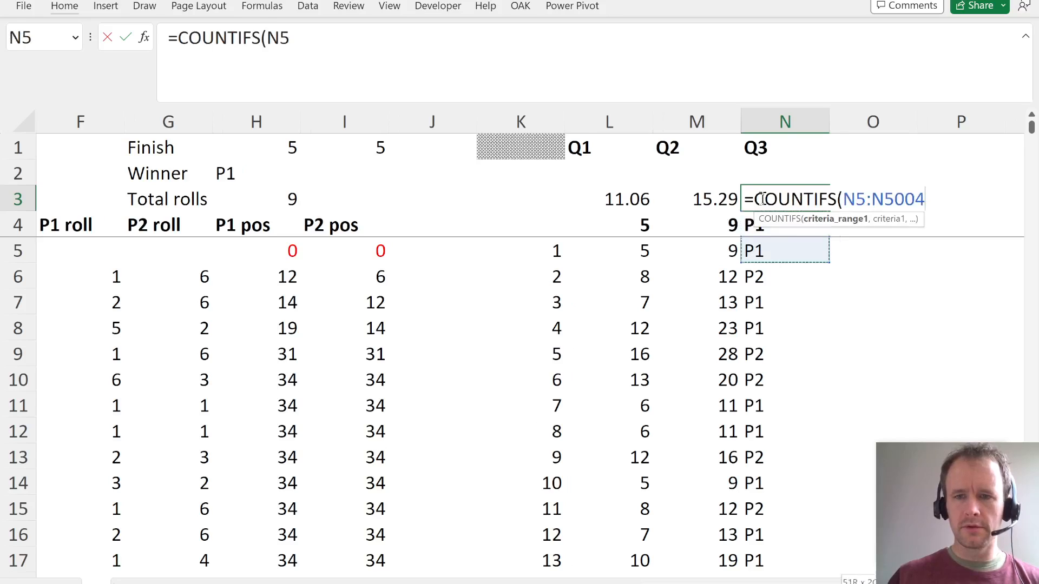
{"action": "type", "text": ",\""}
- Divide the P1 win count in N3 by ROWS(N5:N5004) and format the result as a percentage
{"action": "type", "text": ")/rows"}
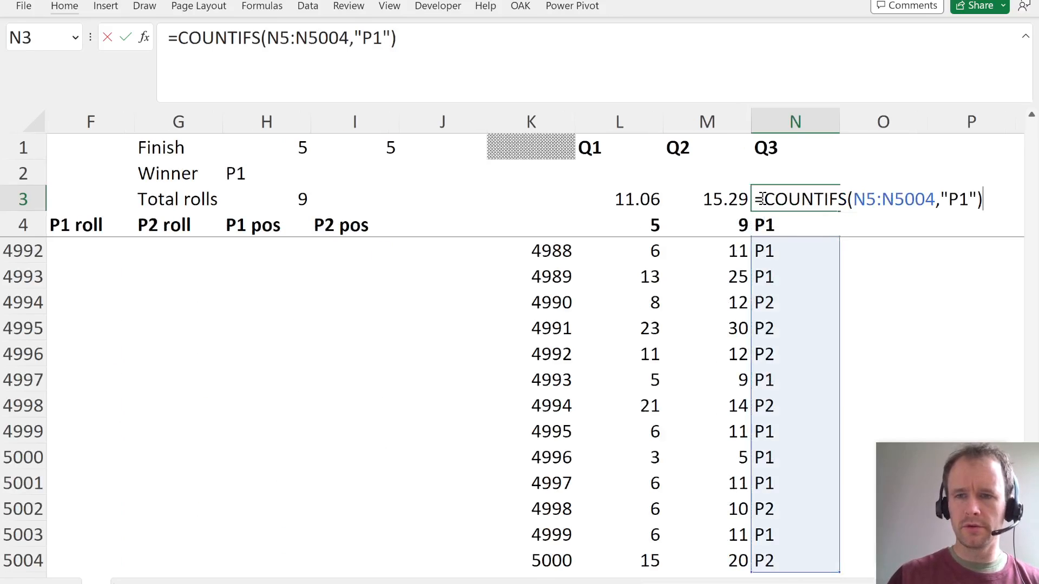
{"action": "key", "text": "Tab"}
{"action": "key", "text": "Down"}
{"action": "key", "text": "Down"}
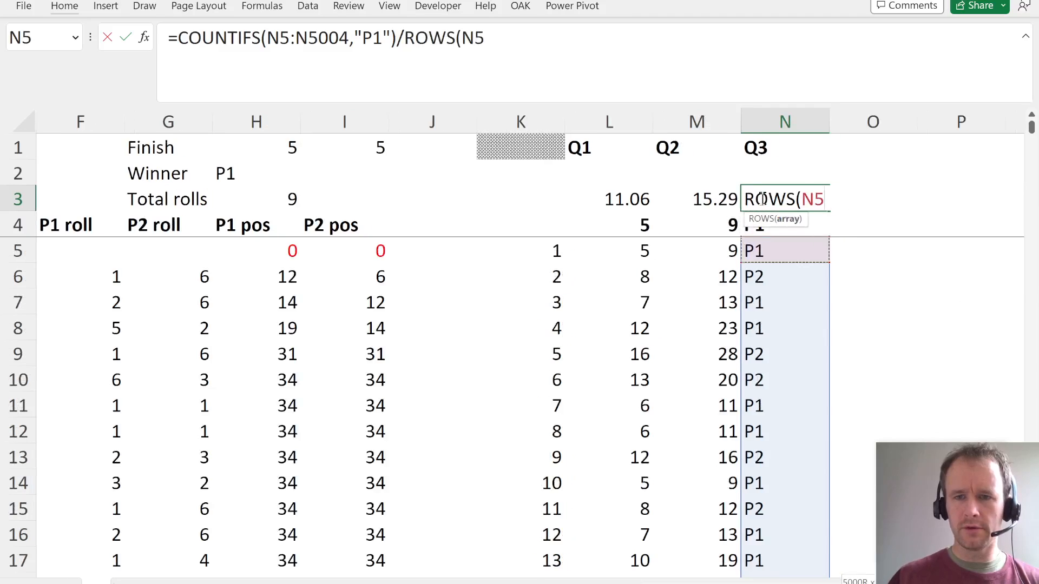
{"action": "key", "text": "ctrl+shift+Down"}
{"action": "type", "text": ")"}
{"action": "key", "text": "Return"}
{"action": "key", "text": "Up"}
{"action": "key", "text": "ctrl+shift+5"}
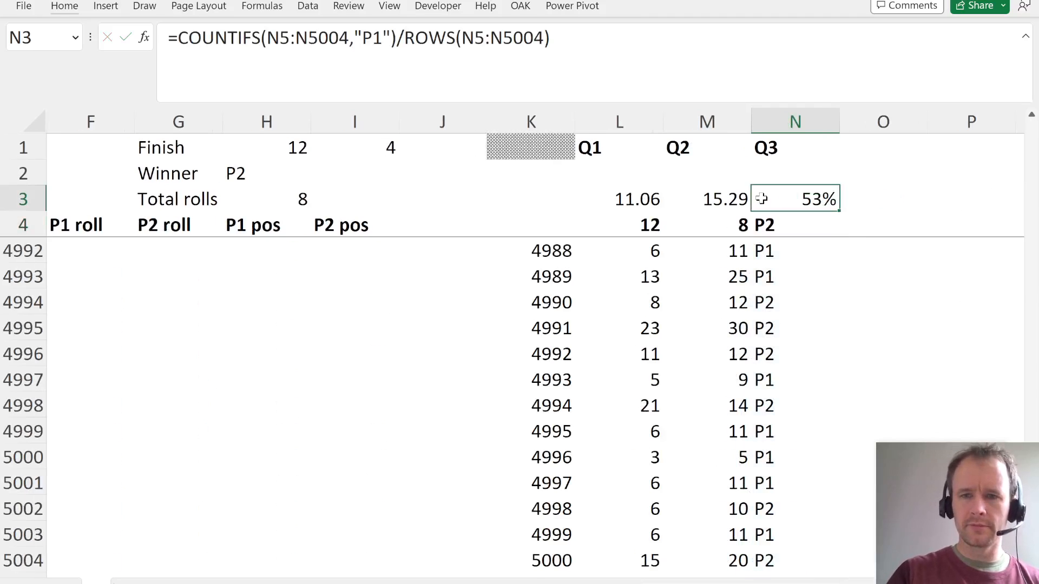
- Compare the L3:N3 results with the answer options in the case study PDF, return to the workbook and recalculate the simulation
{"action": "key", "text": "Left"}
{"action": "key", "text": "Left"}
{"action": "key", "text": "Right"}
{"action": "key", "text": "Right"}
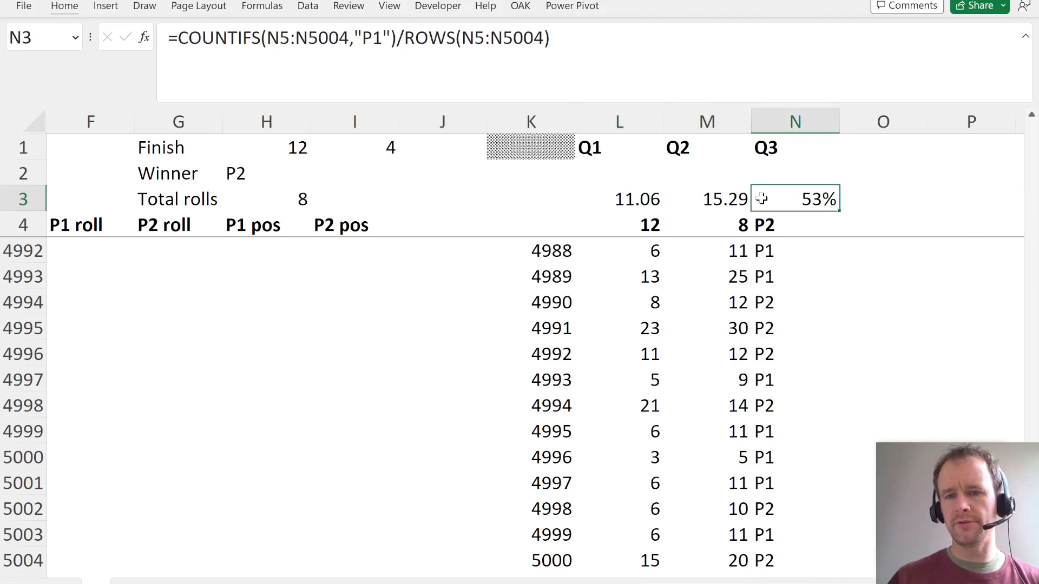
{"action": "key", "text": "alt+Tab"}
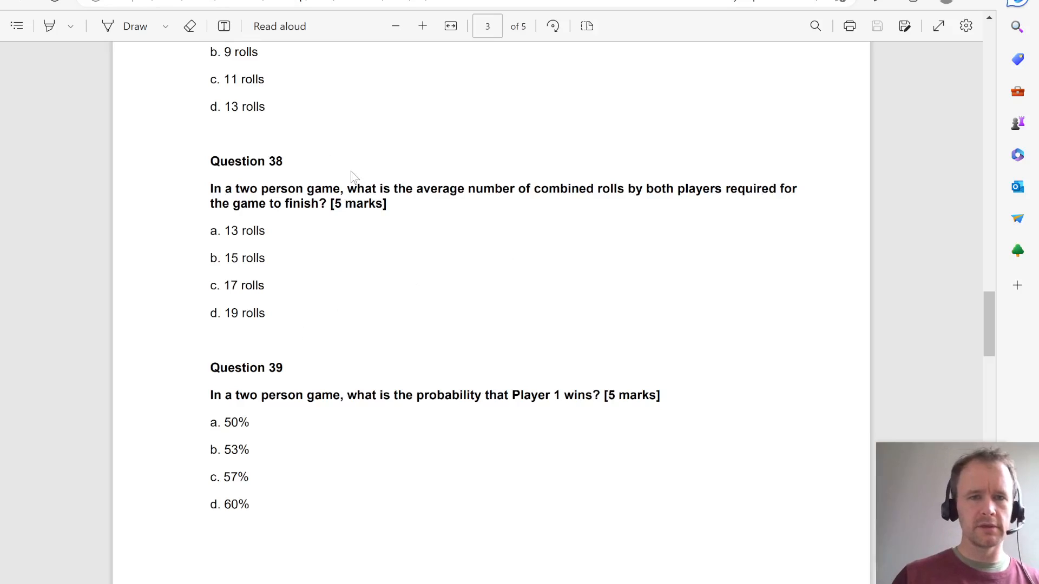
{"action": "scroll", "coordinate": [353, 174], "scroll_direction": "up", "scroll_amount": 2}
{"action": "scroll", "coordinate": [307, 170], "scroll_direction": "down", "scroll_amount": 1}
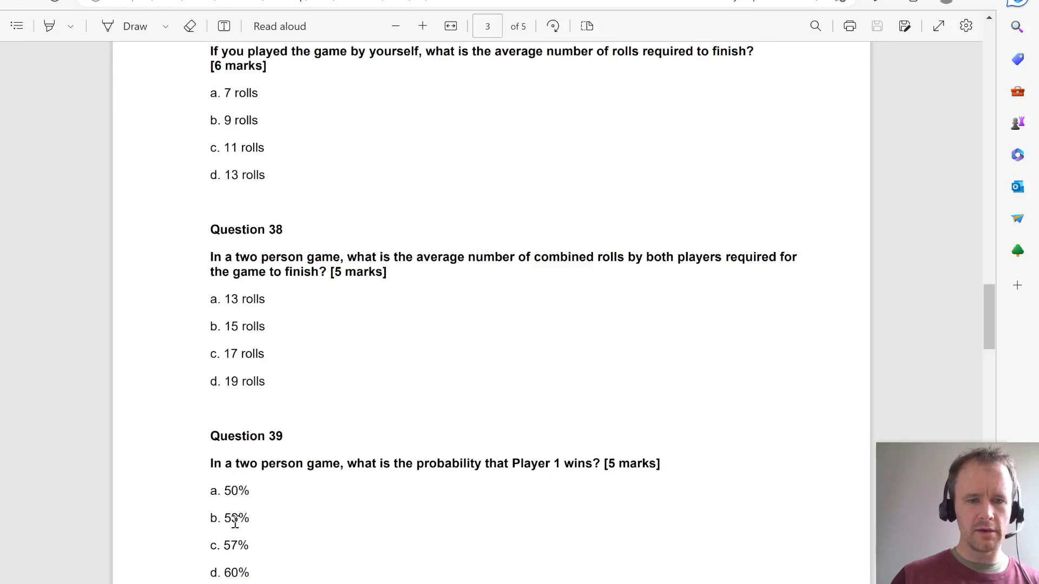
{"action": "key", "text": "alt+Tab"}
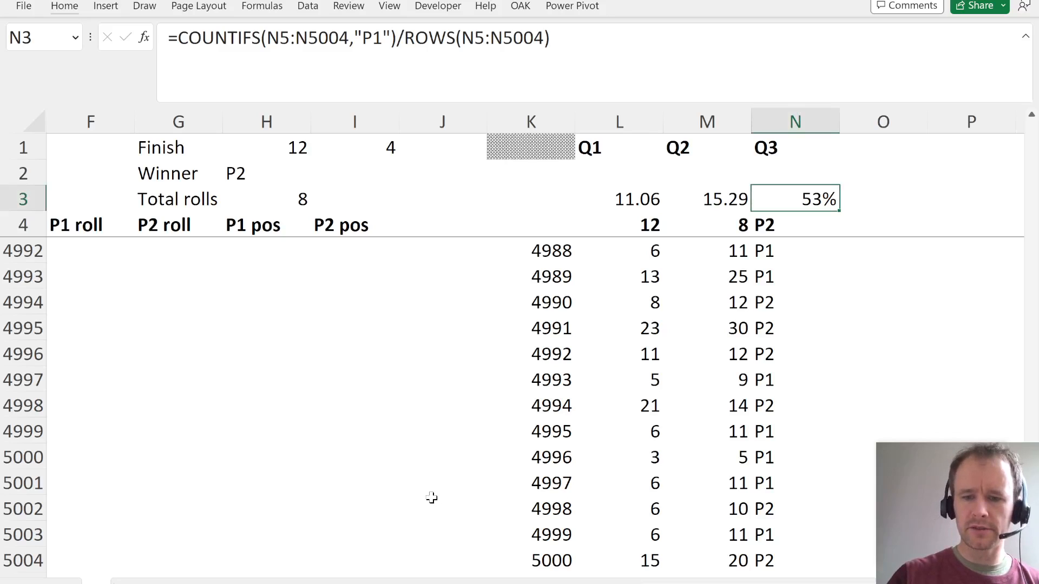
{"action": "key", "text": "F9"}
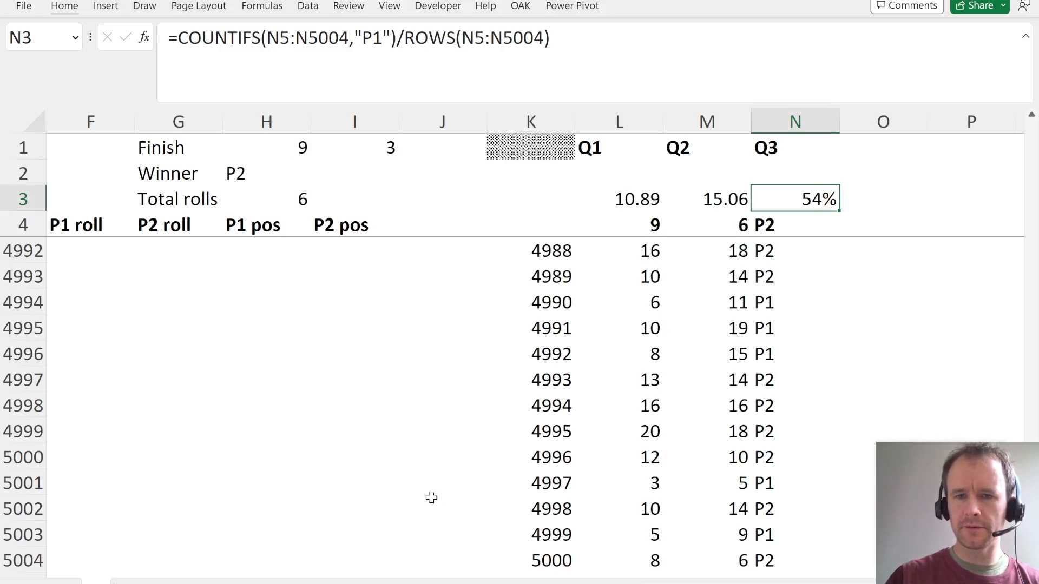
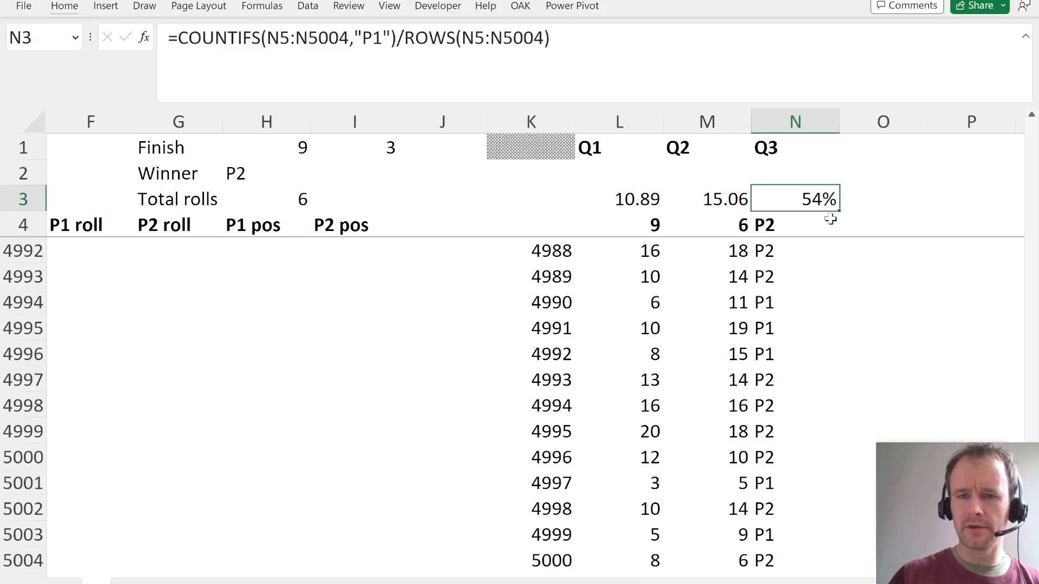
- Recalculate the simulation again and check its results against the answer options for the first three questions in the case study PDF
{"action": "key", "text": "F9"}
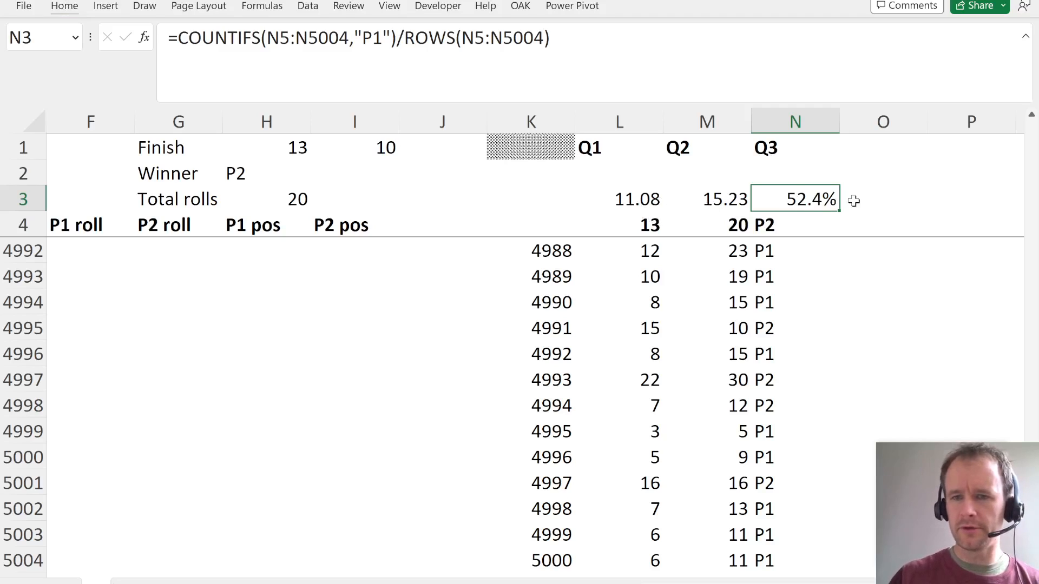
{"action": "key", "text": "F9"}
{"action": "key", "text": "Up"}
{"action": "key", "text": "Left"}
{"action": "key", "text": "Left"}
{"action": "key", "text": "alt+Tab"}
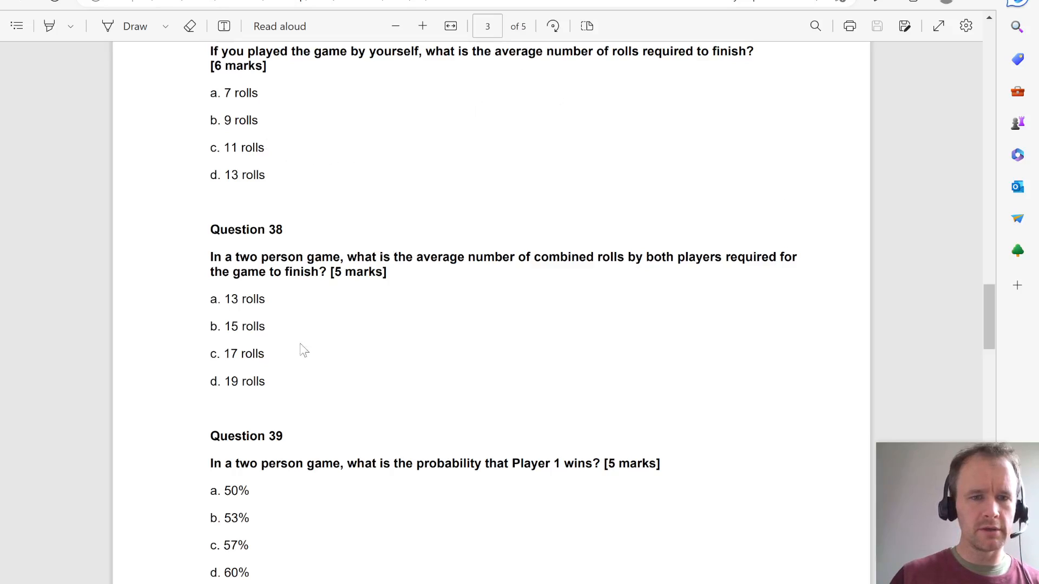
{"action": "key", "text": "alt+Tab"}
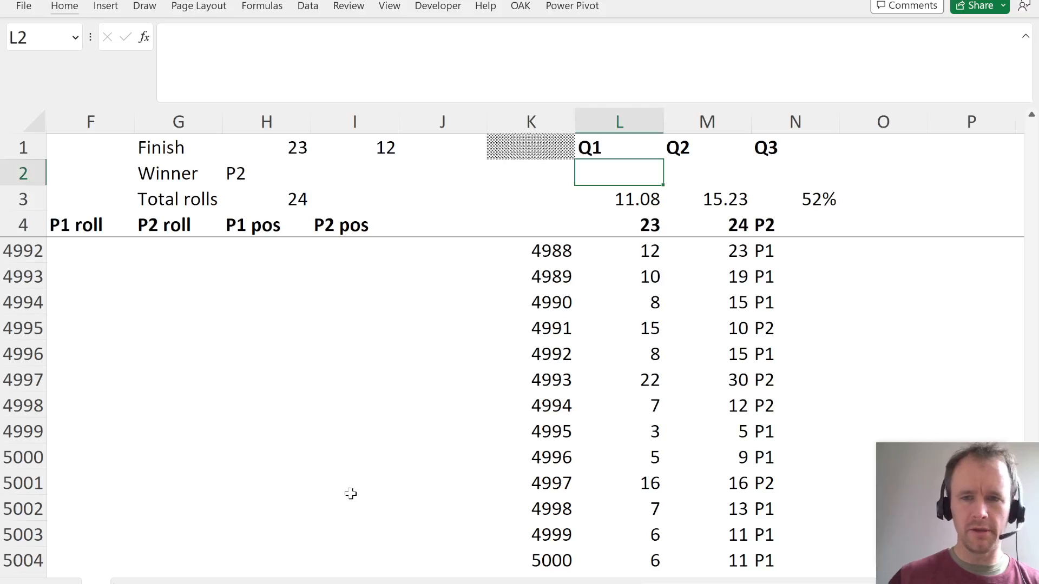
- Record the answers C, B and B in L2:N2 under the Q1, Q2 and Q3 headings
{"action": "type", "text": "C"}
{"action": "key", "text": "Tab"}
{"action": "type", "text": "B"}
{"action": "key", "text": "Tab"}
{"action": "type", "text": "B"}
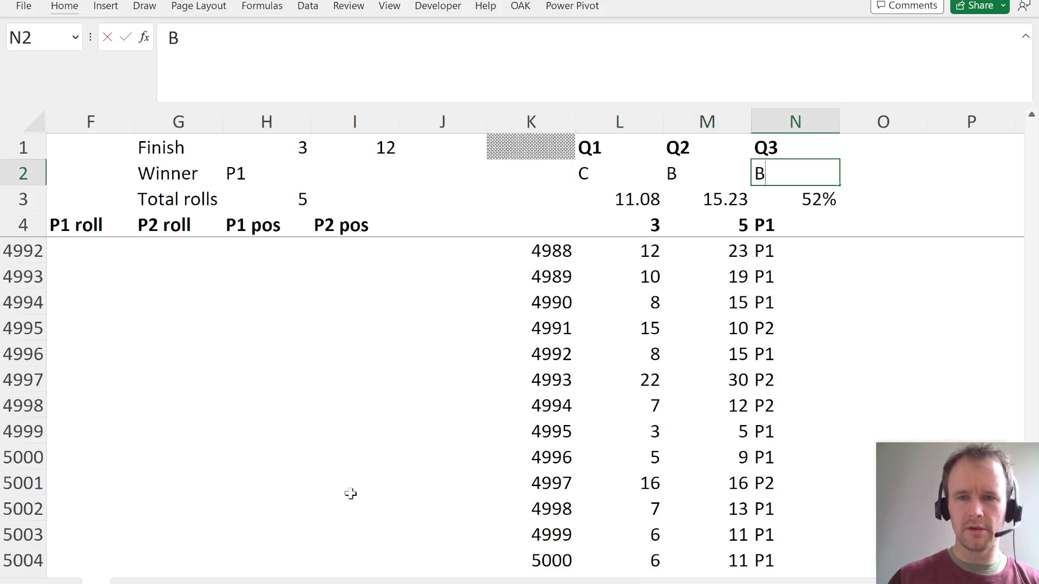
{"action": "key", "text": "Return"}
{"action": "key", "text": "Right"}
{"action": "key", "text": "Up"}
{"action": "key", "text": "Right"}
{"action": "key", "text": "Down"}
{"action": "key", "text": "Down"}
- Read Questions 40 and 41 in the case study PDF, focusing on the options for Player 2's start square
{"action": "key", "text": "alt+Tab"}
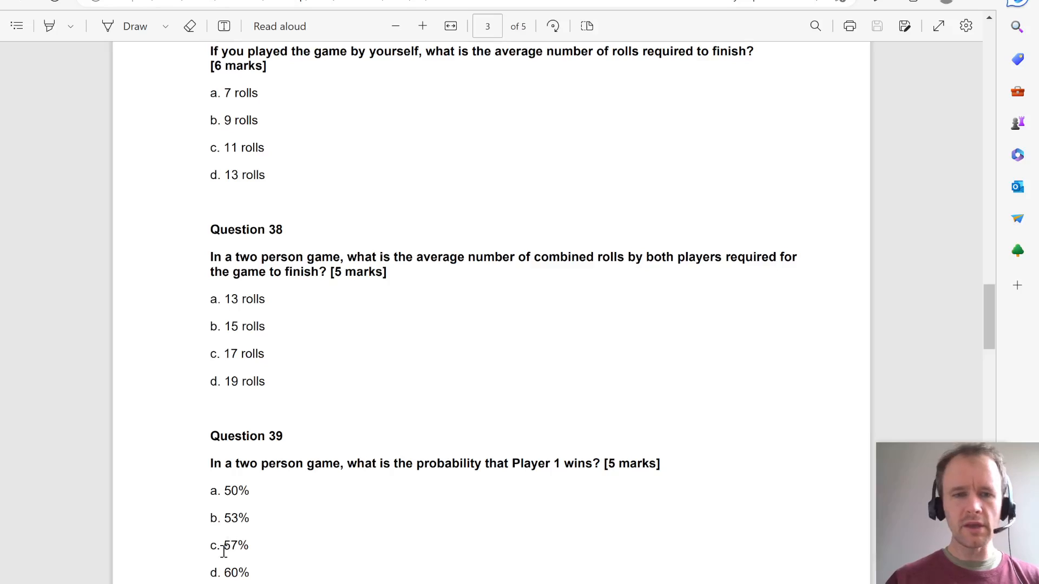
{"action": "scroll", "coordinate": [401, 431], "scroll_direction": "down", "scroll_amount": 15}
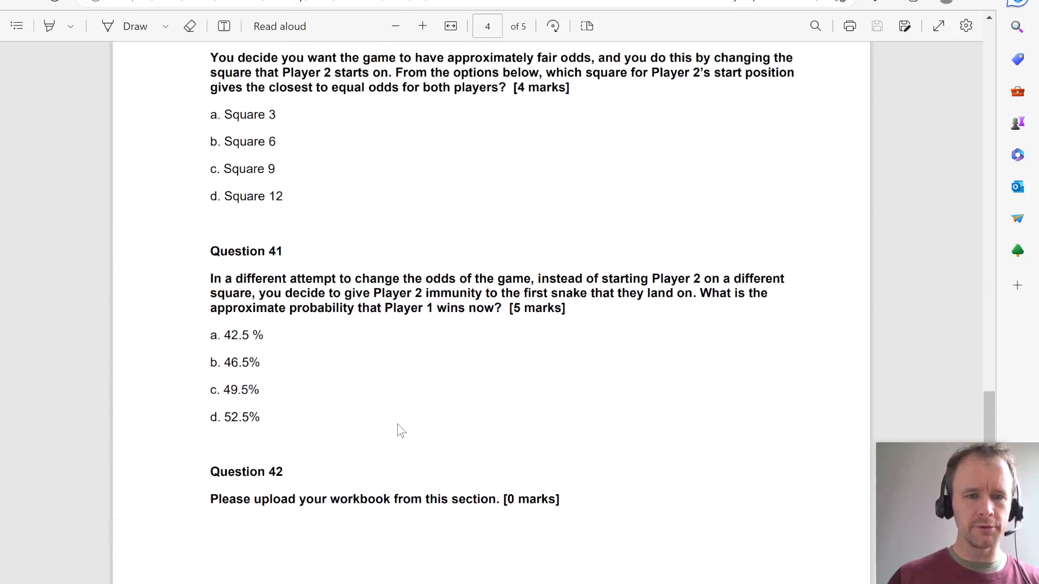
{"action": "scroll", "coordinate": [398, 430], "scroll_direction": "up", "scroll_amount": 2}
{"action": "scroll", "coordinate": [398, 430], "scroll_direction": "down", "scroll_amount": 1}
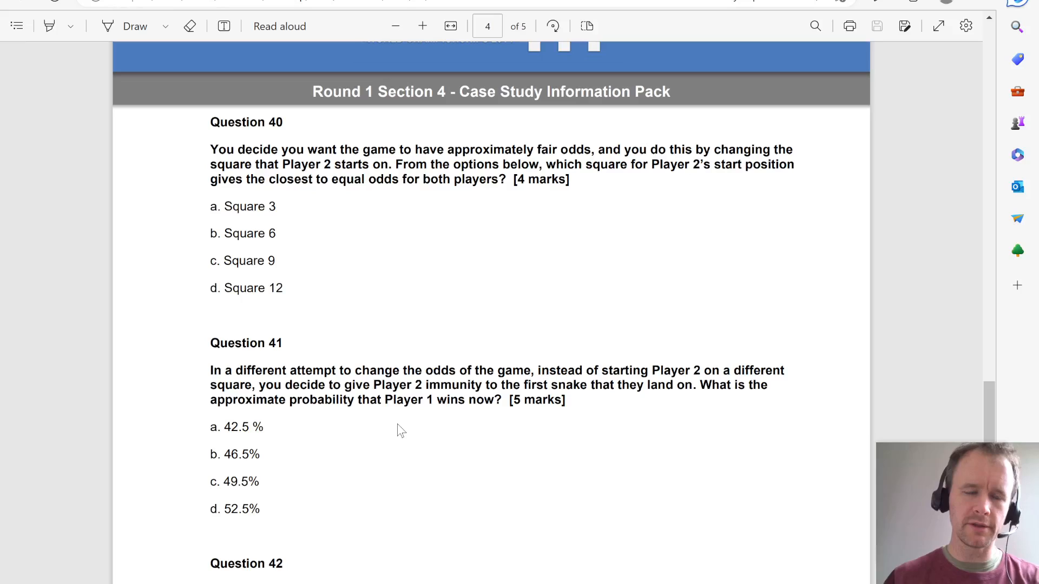
{"action": "key", "text": "alt+Tab"}
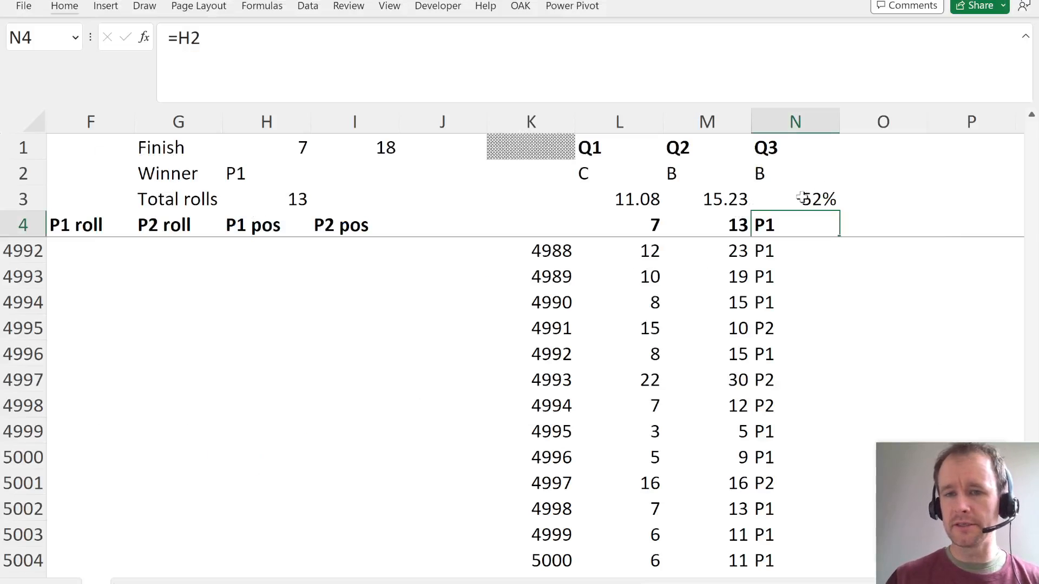
{"action": "left_click", "coordinate": [796, 199]}
{"action": "key", "text": "ctrl+space"}
{"action": "key", "text": "Down"}
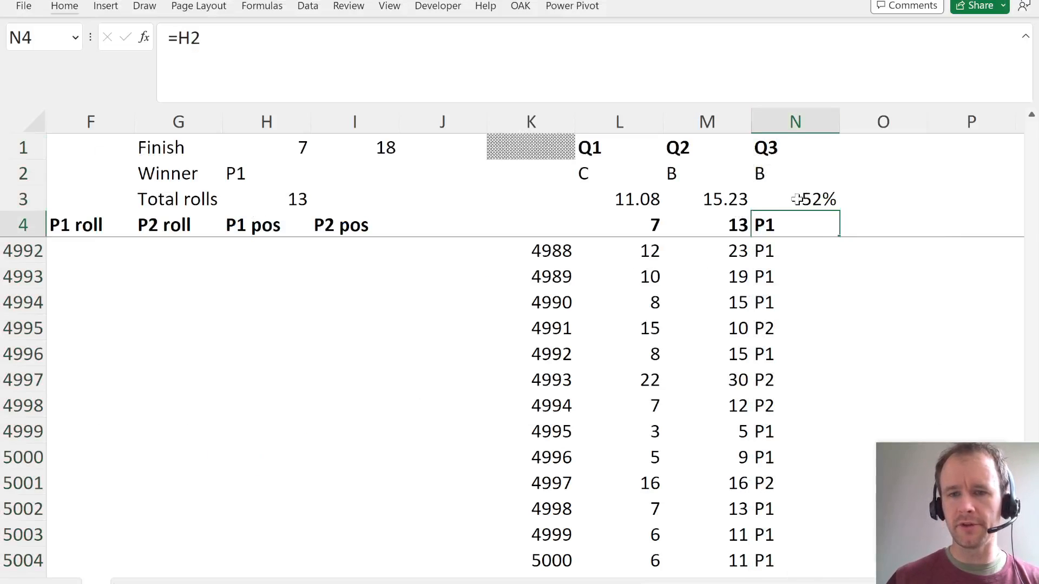
{"action": "key", "text": "alt+Tab"}
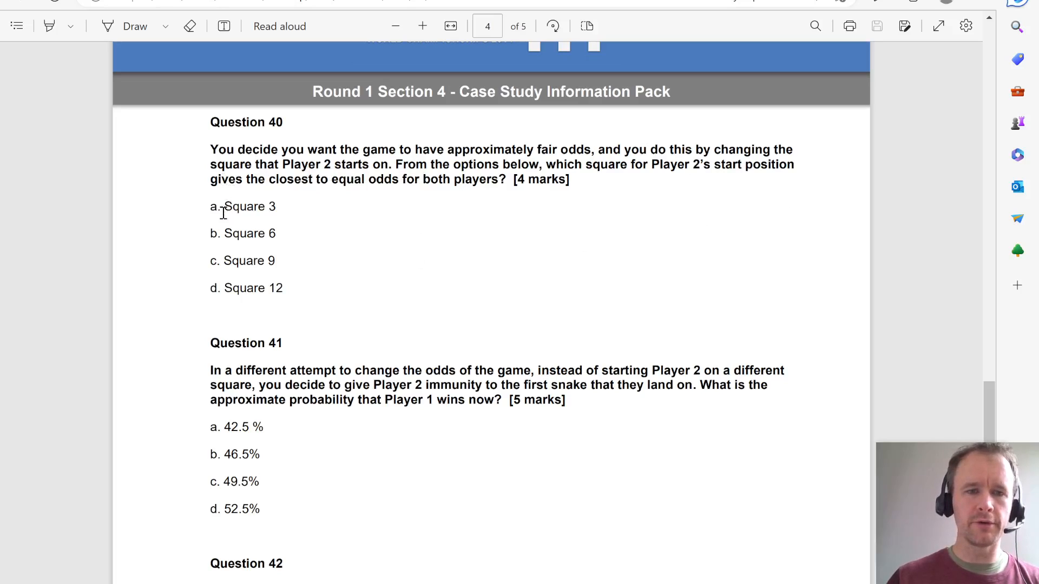
{"action": "left_click_drag", "start_coordinate": [223, 212], "coordinate": [280, 301]}
{"action": "left_click", "coordinate": [500, 263]}
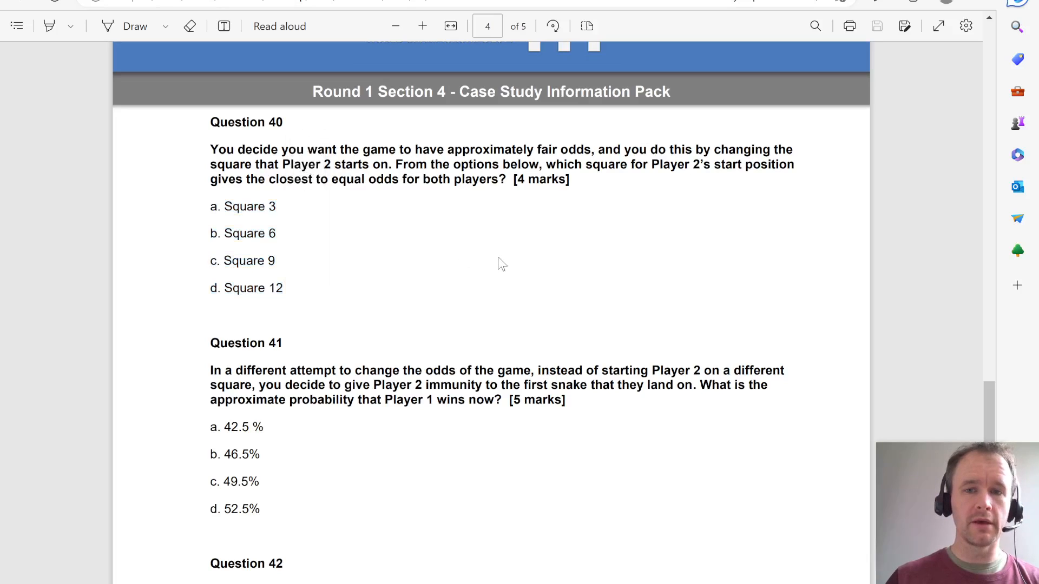
- Back in the workbook, review the existing data table in K4:N5004, the P2 start position in I5 and the input cell K1
{"action": "key", "text": "alt+Tab"}
{"action": "key", "text": "Right"}
{"action": "key", "text": "Right"}
{"action": "key", "text": "Right"}
{"action": "key", "text": "Right"}
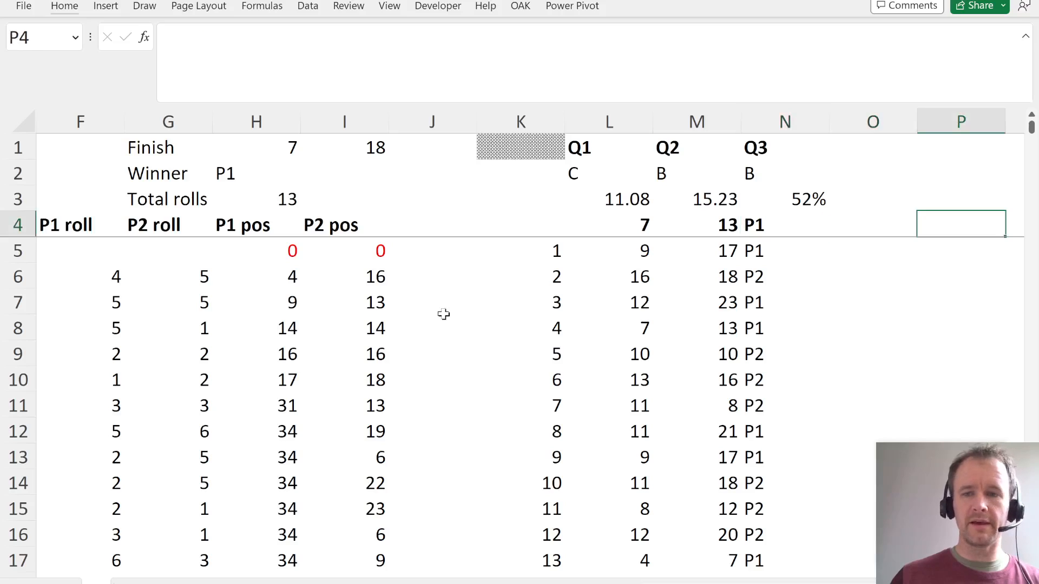
{"action": "key", "text": "Left"}
{"action": "key", "text": "Left"}
{"action": "key", "text": "Left"}
{"action": "key", "text": "Left"}
{"action": "key", "text": "Left"}
{"action": "key", "text": "Left"}
{"action": "key", "text": "Left"}
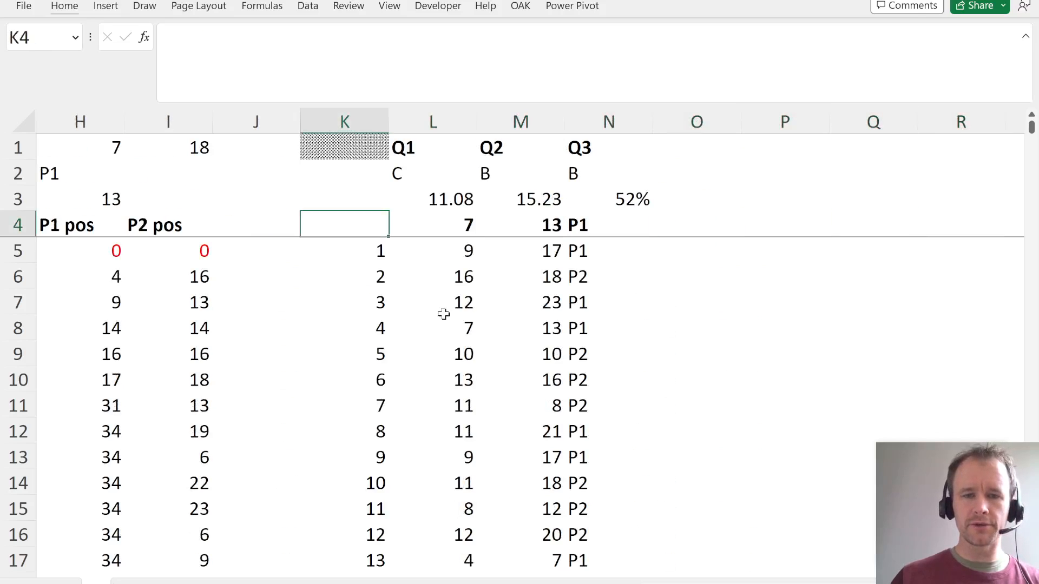
{"action": "key", "text": "shift+Right"}
{"action": "key", "text": "shift+Down"}
{"action": "key", "text": "ctrl+shift+Down"}
{"action": "key", "text": "shift+Right"}
{"action": "key", "text": "shift+Right"}
{"action": "key", "text": "Up"}
{"action": "key", "text": "Down"}
{"action": "key", "text": "Down"}
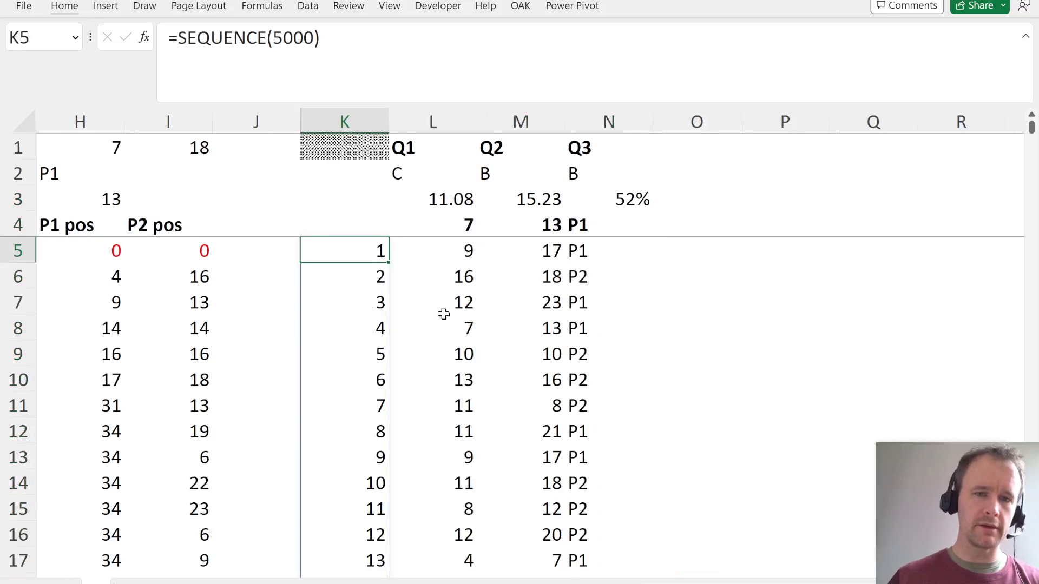
{"action": "left_click", "coordinate": [437, 249]}
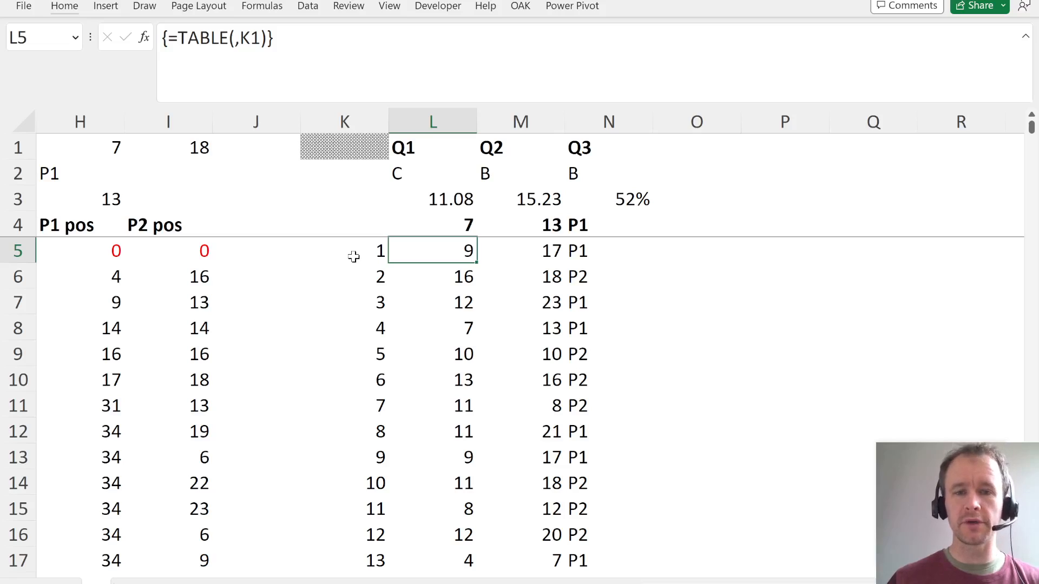
{"action": "key", "text": "Left"}
{"action": "key", "text": "Left"}
{"action": "key", "text": "Left"}
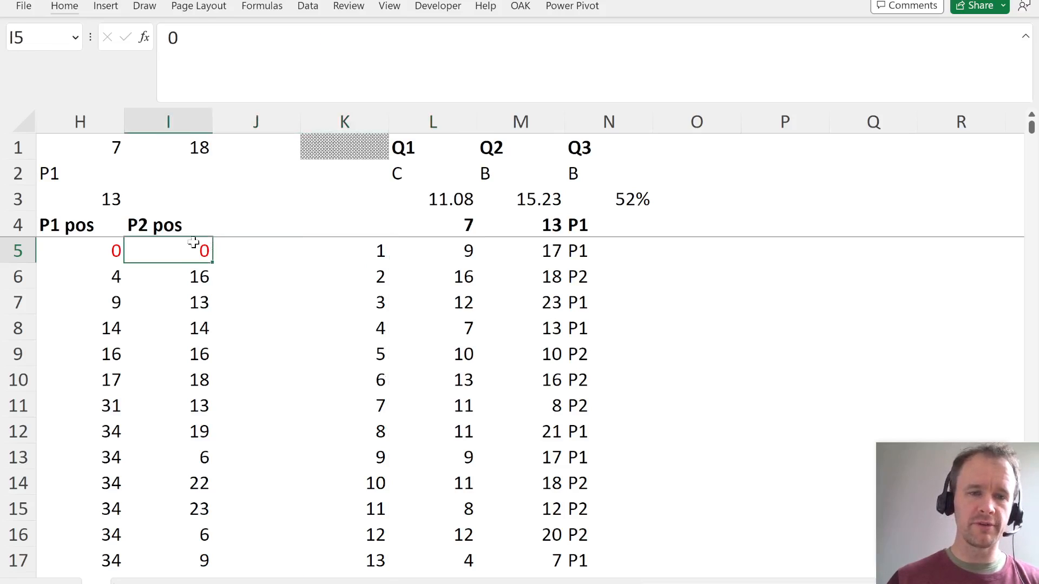
{"action": "left_click", "coordinate": [343, 145]}
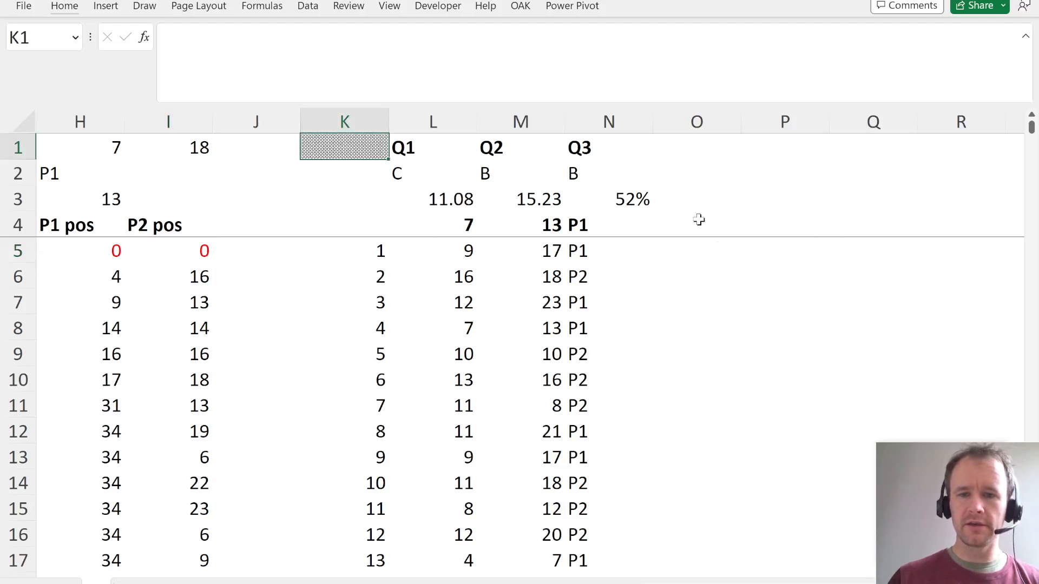
- Enter =K5# in P5 to repeat the 5,000 simulation numbers down a new column
{"action": "left_click", "coordinate": [801, 246]}
{"action": "type", "text": "="}
{"action": "key", "text": "Left"}
{"action": "key", "text": "Left"}
{"action": "key", "text": "Left"}
{"action": "key", "text": "Left"}
{"action": "key", "text": "Left"}
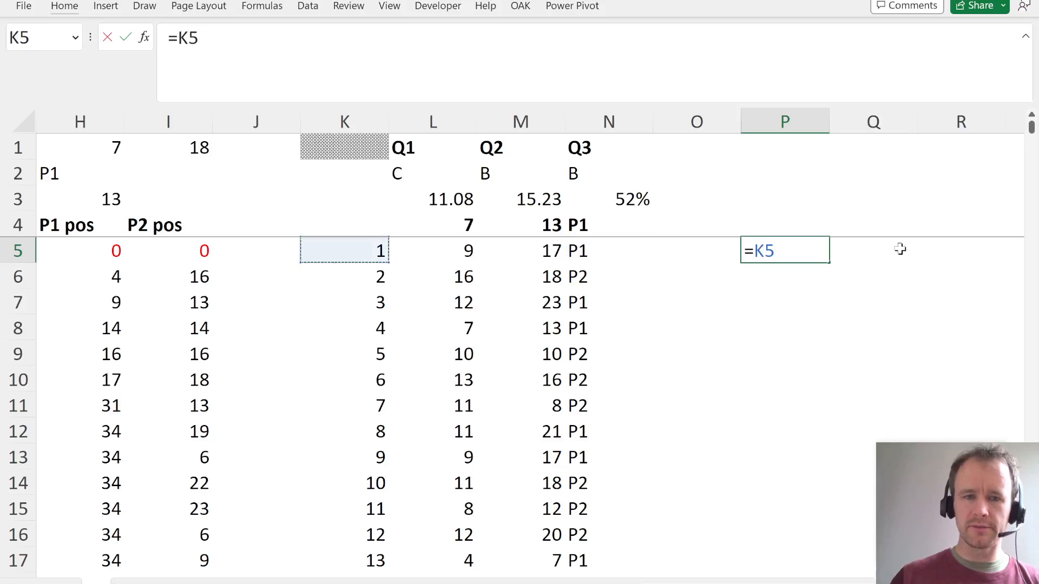
{"action": "type", "text": "#"}
{"action": "key", "text": "Return"}
{"action": "key", "text": "Up"}
{"action": "key", "text": "Up"}
{"action": "key", "text": "Right"}
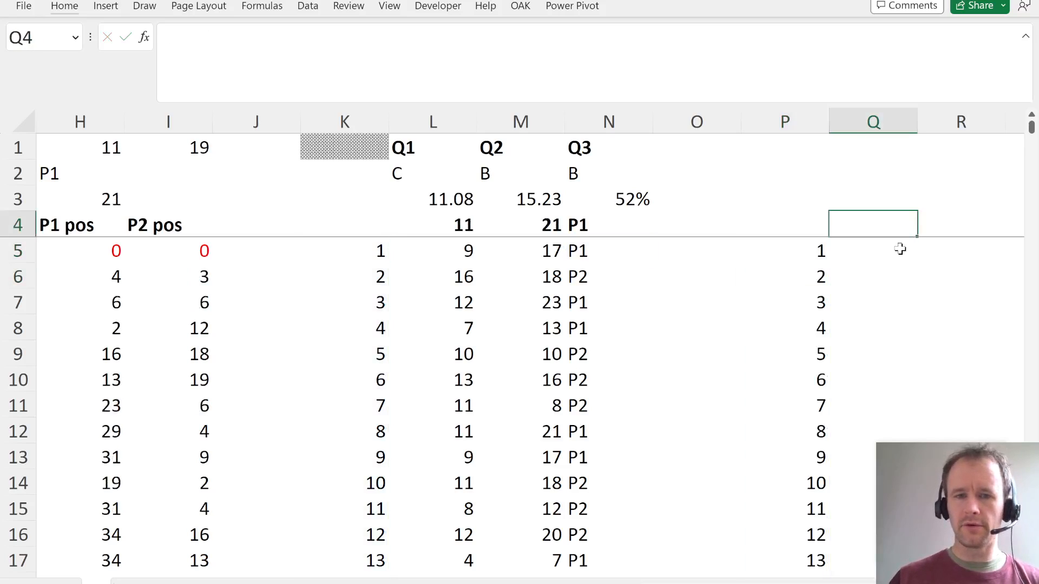
- Enter the Question 40 start squares 3, 6, 9 and 12 as column headings in Q4:T4
{"action": "key", "text": "alt+Tab"}
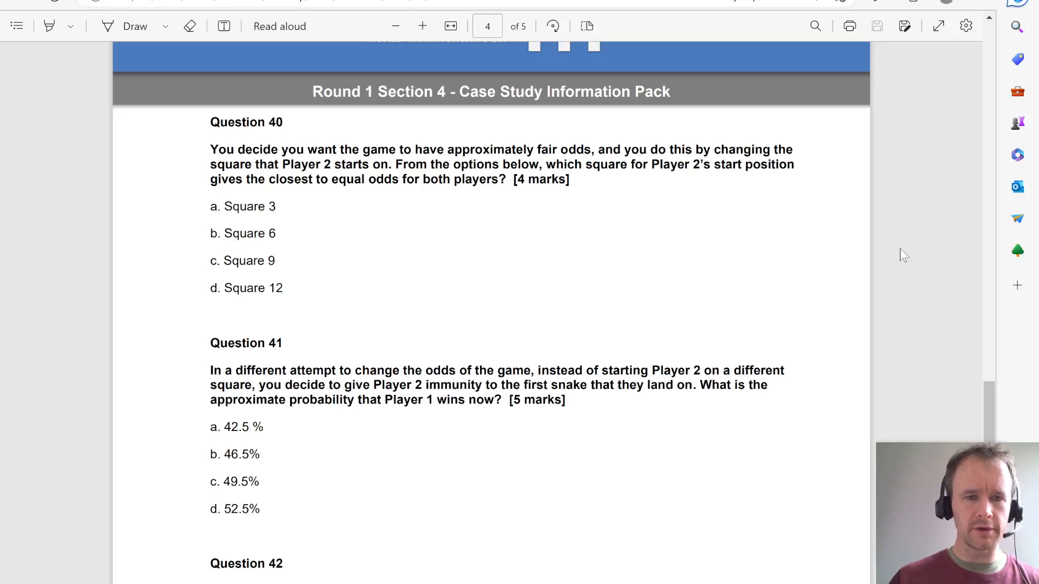
{"action": "key", "text": "alt+Tab"}
{"action": "type", "text": "3"}
{"action": "key", "text": "Right"}
{"action": "type", "text": "6"}
{"action": "key", "text": "Right"}
{"action": "type", "text": "9"}
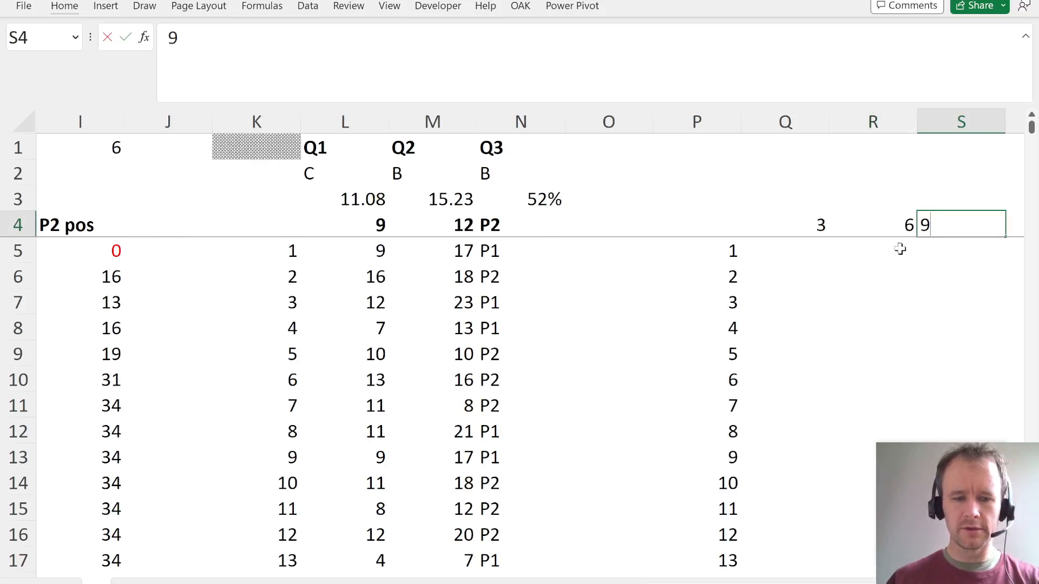
{"action": "key", "text": "Right"}
{"action": "type", "text": "12"}
{"action": "key", "text": "Left"}
{"action": "key", "text": "Left"}
{"action": "key", "text": "Left"}
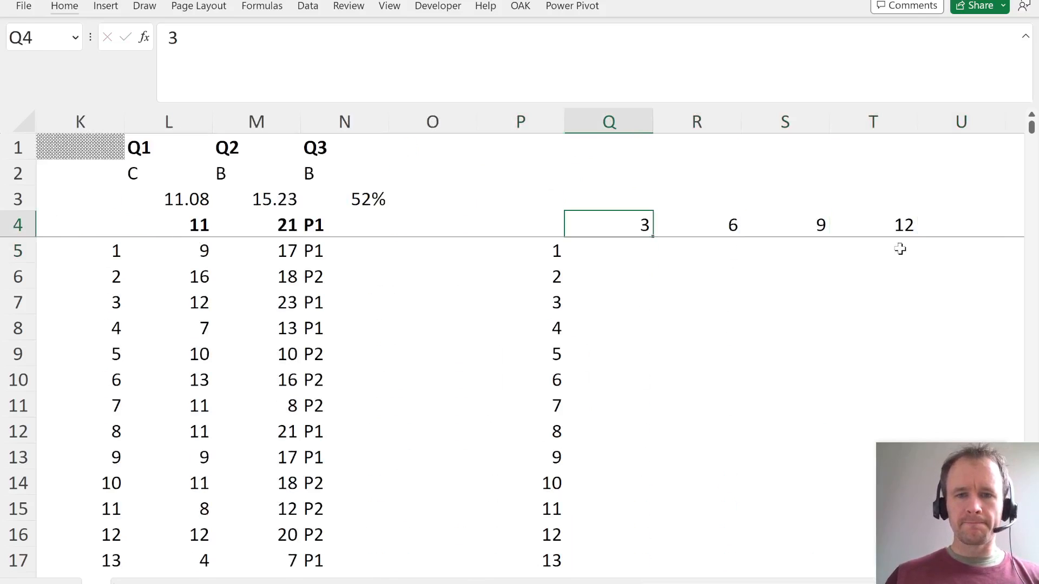
{"action": "key", "text": "ctrl+shift+Right"}
- Link the new table's corner cell P4 to the game winner with =H2
{"action": "key", "text": "Left"}
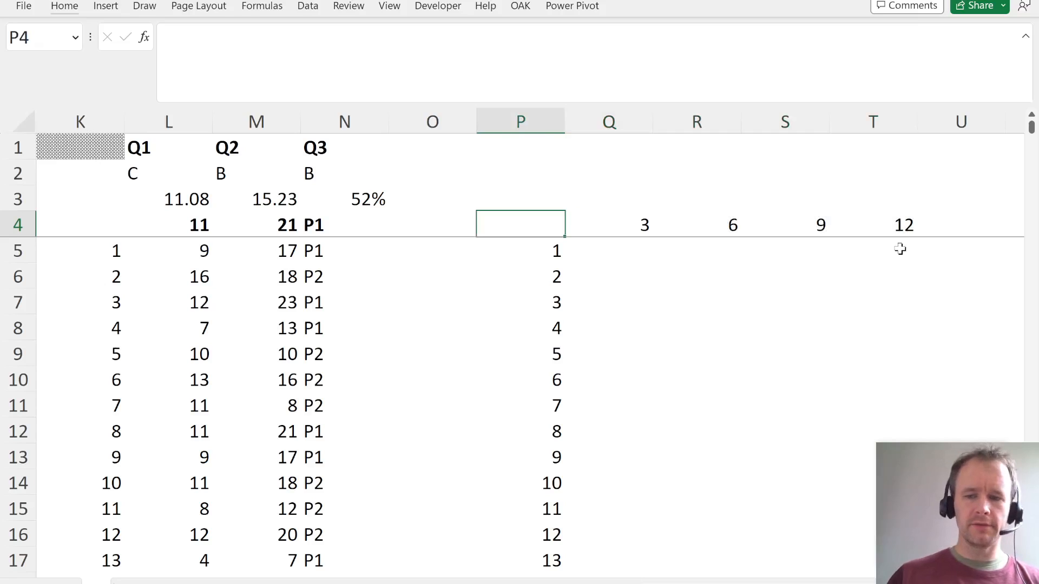
{"action": "type", "text": "="}
{"action": "key", "text": "Left"}
{"action": "key", "text": "Left"}
{"action": "key", "text": "ctrl+Left"}
{"action": "key", "text": "ctrl+Left"}
{"action": "key", "text": "ctrl+Left"}
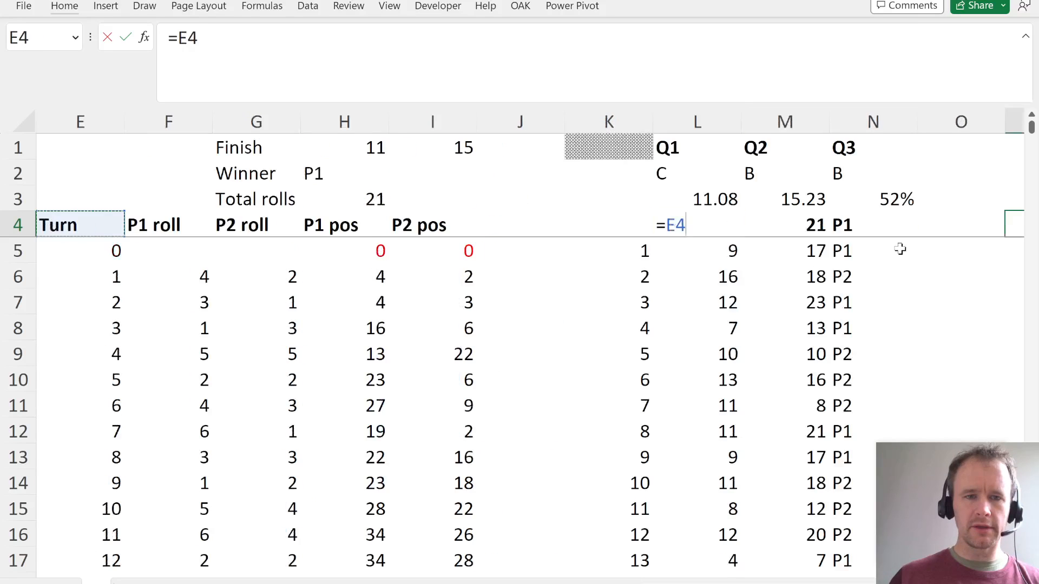
{"action": "key", "text": "Up"}
{"action": "key", "text": "Right"}
{"action": "key", "text": "Right"}
{"action": "key", "text": "Right"}
{"action": "key", "text": "Up"}
{"action": "key", "text": "Return"}
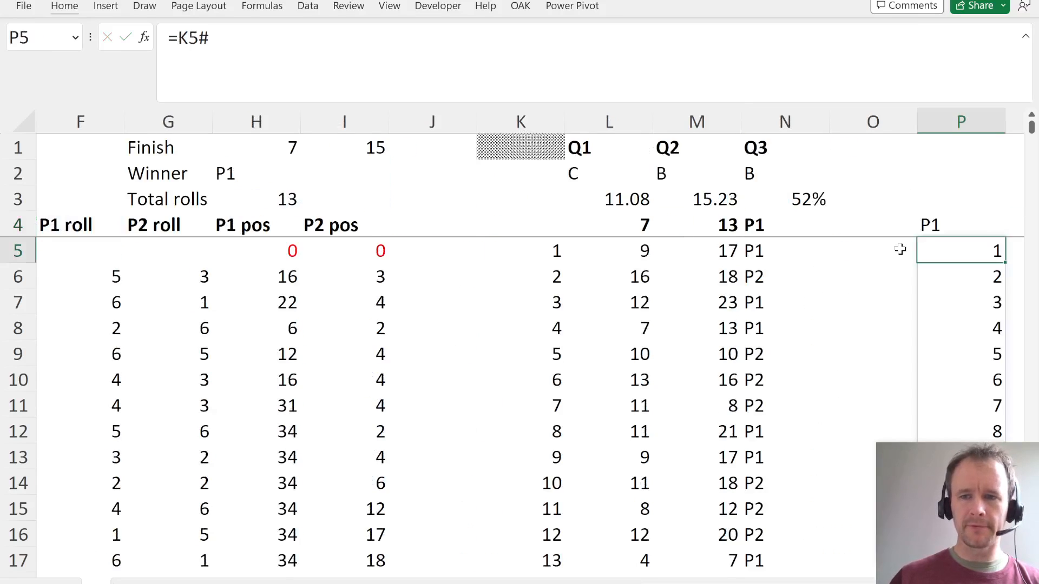
- Create a two-variable data table over P4:T5004 with I5 as the row input cell and K1 as the column input cell
{"action": "key", "text": "Up"}
{"action": "key", "text": "Up"}
{"action": "key", "text": "Right"}
{"action": "key", "text": "Left"}
{"action": "key", "text": "Down"}
{"action": "key", "text": "ctrl+shift+Down"}
{"action": "key", "text": "ctrl+shift+Down"}
{"action": "key", "text": "ctrl+shift+Right"}
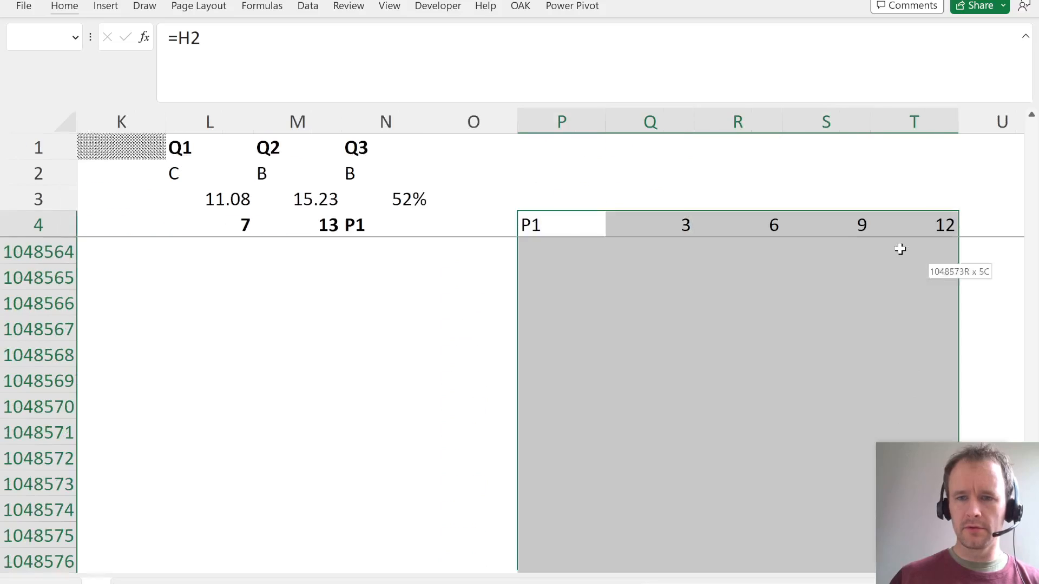
{"action": "key", "text": "ctrl+shift+Up"}
{"action": "key", "text": "alt+a"}
{"action": "key", "text": "w"}
{"action": "key", "text": "t"}
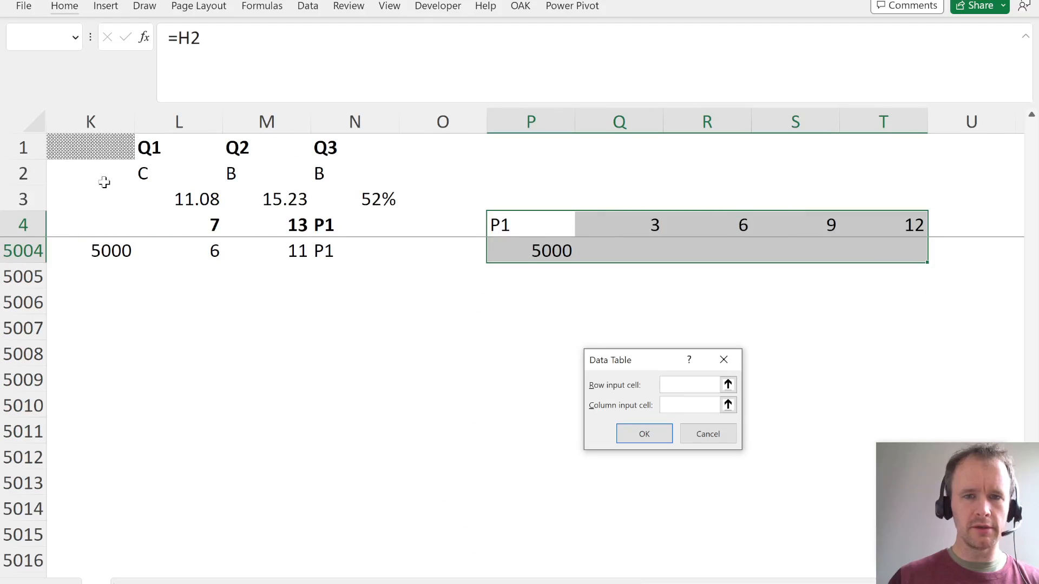
{"action": "key", "text": "Left"}
{"action": "key", "text": "Left"}
{"action": "key", "text": "Left"}
{"action": "key", "text": "Left"}
{"action": "key", "text": "Left"}
{"action": "key", "text": "Left"}
{"action": "key", "text": "Left"}
{"action": "key", "text": "Left"}
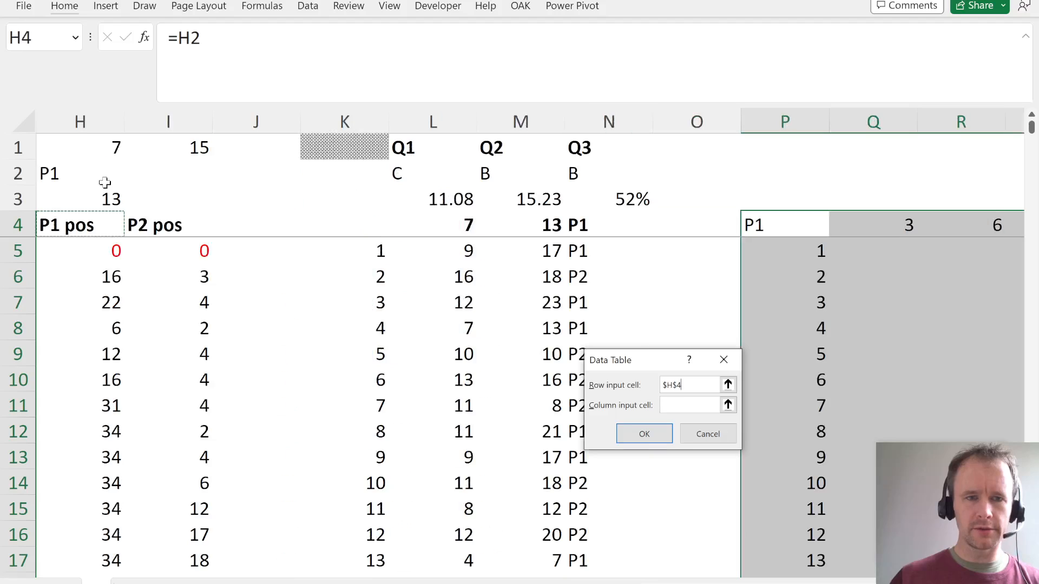
{"action": "key", "text": "Right"}
{"action": "key", "text": "Down"}
{"action": "key", "text": "Tab"}
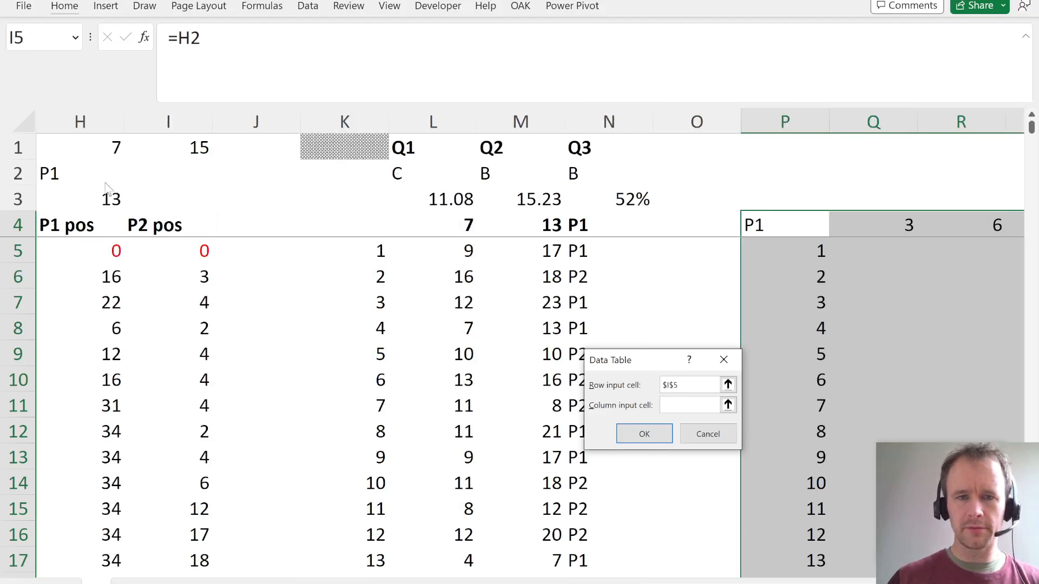
{"action": "left_click", "coordinate": [337, 147]}
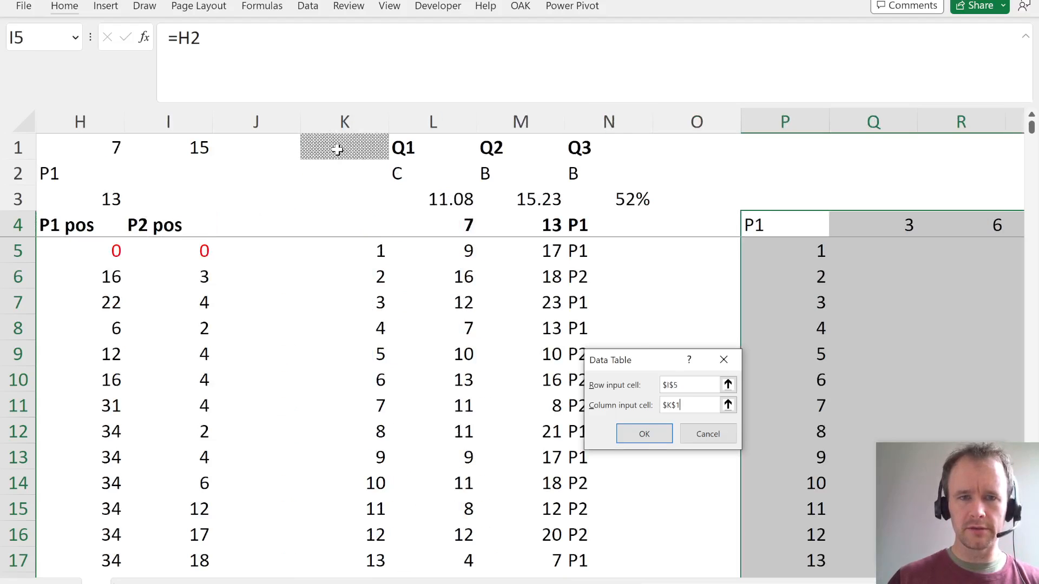
{"action": "left_click", "coordinate": [643, 434]}
{"action": "left_click", "coordinate": [905, 277]}
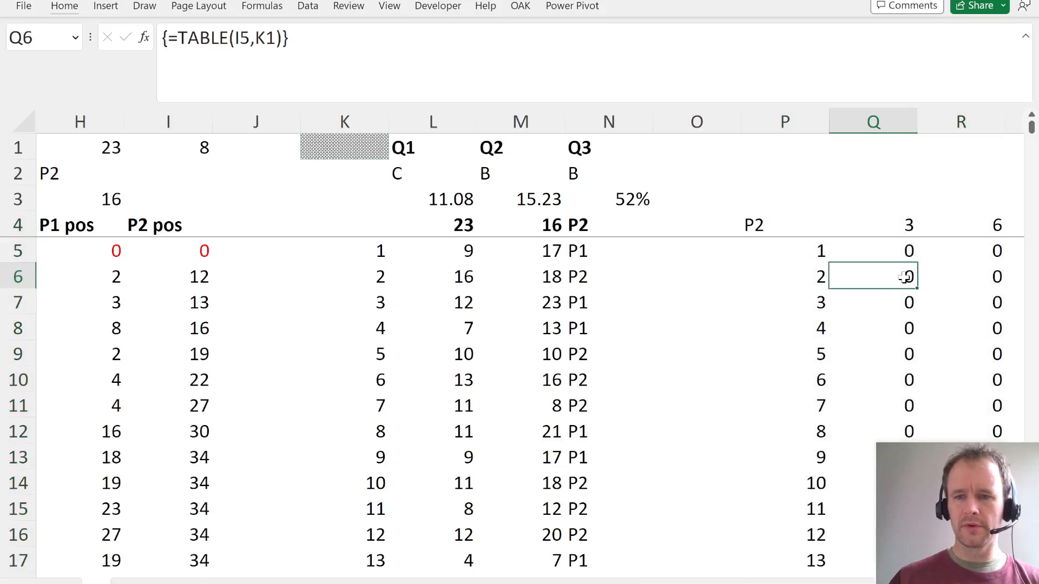
- Copy the Player 1 win percentage formula from N3 into Q3:T3 above the four start squares
{"action": "key", "text": "Right"}
{"action": "key", "text": "Right"}
{"action": "key", "text": "Right"}
{"action": "key", "text": "Up"}
{"action": "key", "text": "Up"}
{"action": "key", "text": "Left"}
{"action": "key", "text": "Left"}
{"action": "key", "text": "Left"}
{"action": "key", "text": "Left"}
{"action": "key", "text": "Left"}
{"action": "key", "text": "Up"}
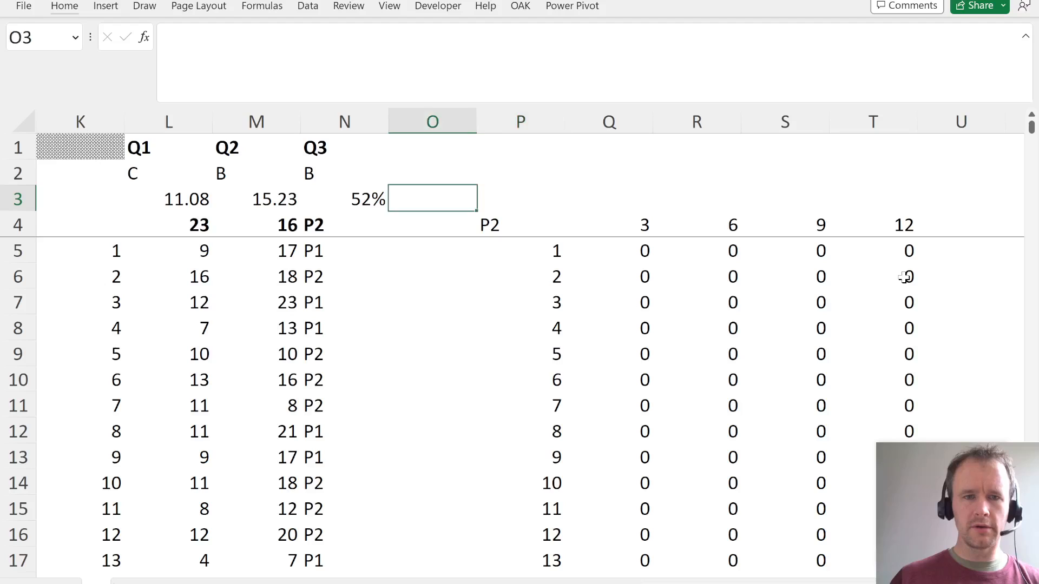
{"action": "key", "text": "Left"}
{"action": "key", "text": "ctrl+c"}
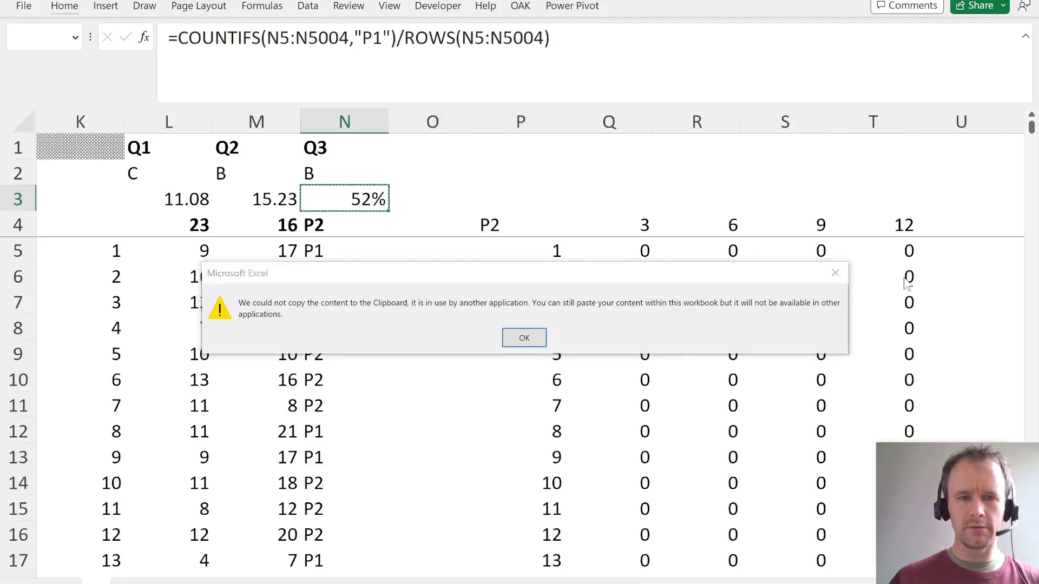
{"action": "key", "text": "Return"}
{"action": "key", "text": "Right"}
{"action": "key", "text": "Right"}
{"action": "key", "text": "Right"}
{"action": "key", "text": "ctrl+v"}
{"action": "key", "text": "Right"}
{"action": "key", "text": "ctrl+v"}
{"action": "key", "text": "Right"}
{"action": "key", "text": "ctrl+v"}
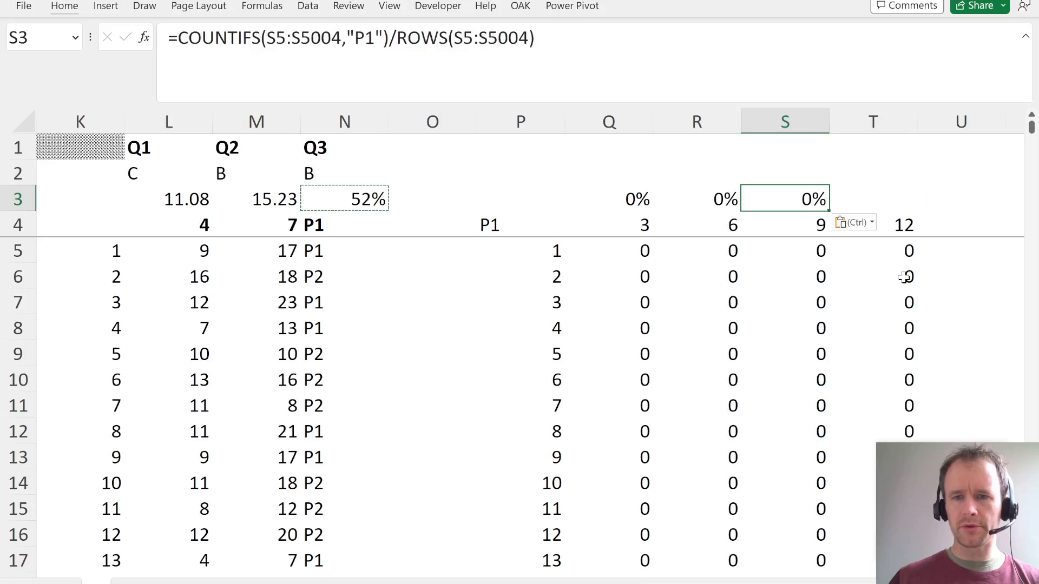
{"action": "key", "text": "Right"}
{"action": "key", "text": "ctrl+v"}
{"action": "key", "text": "Escape"}
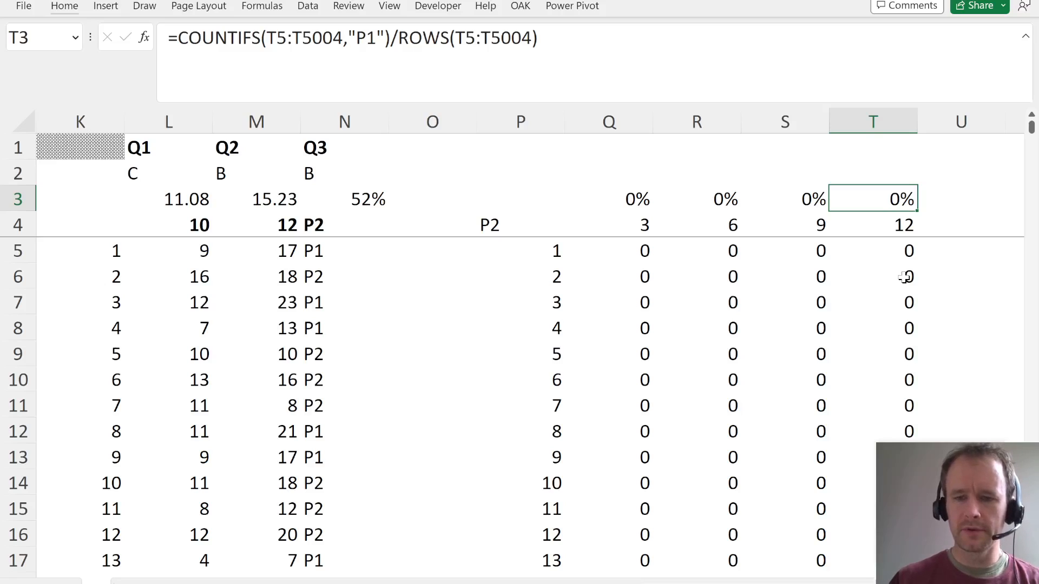
- Recalculate the simulation and compare Player 1's win percentages for the four start squares with the Question 40 wording
{"action": "key", "text": "F9"}
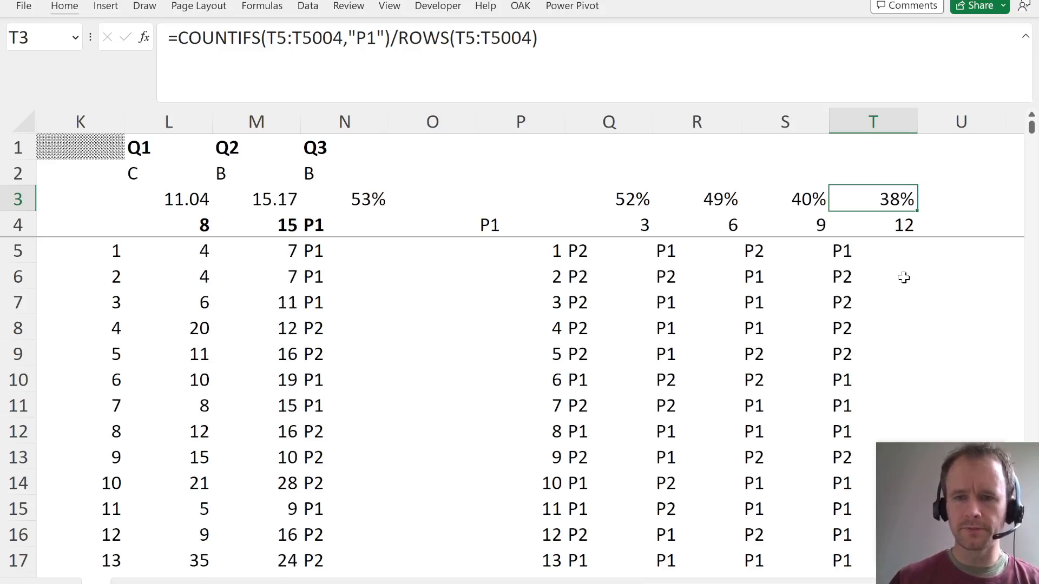
{"action": "key", "text": "Left"}
{"action": "key", "text": "Left"}
{"action": "key", "text": "Left"}
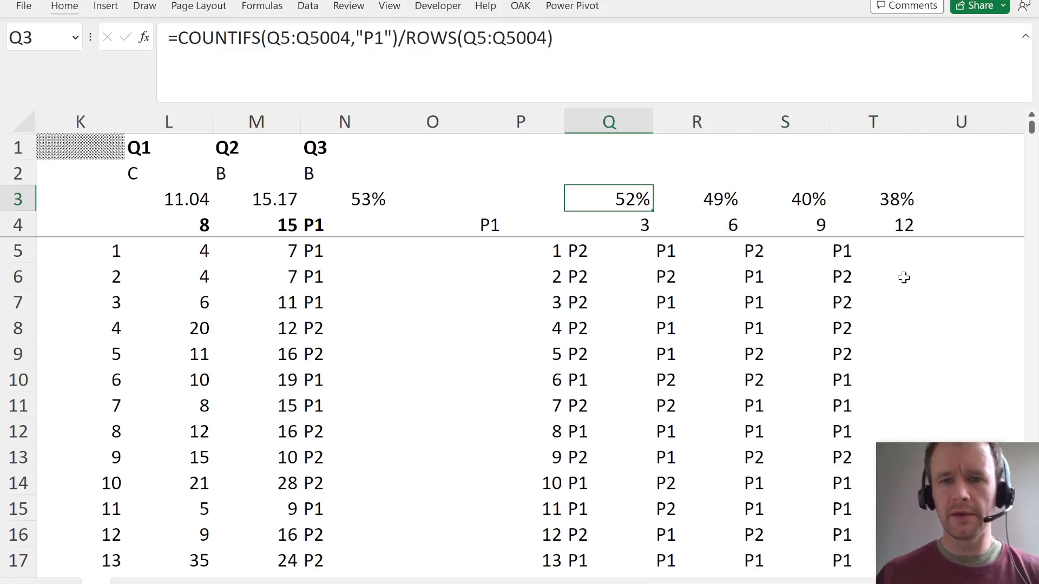
{"action": "key", "text": "ctrl+space"}
{"action": "key", "text": "Right"}
{"action": "key", "text": "ctrl+space"}
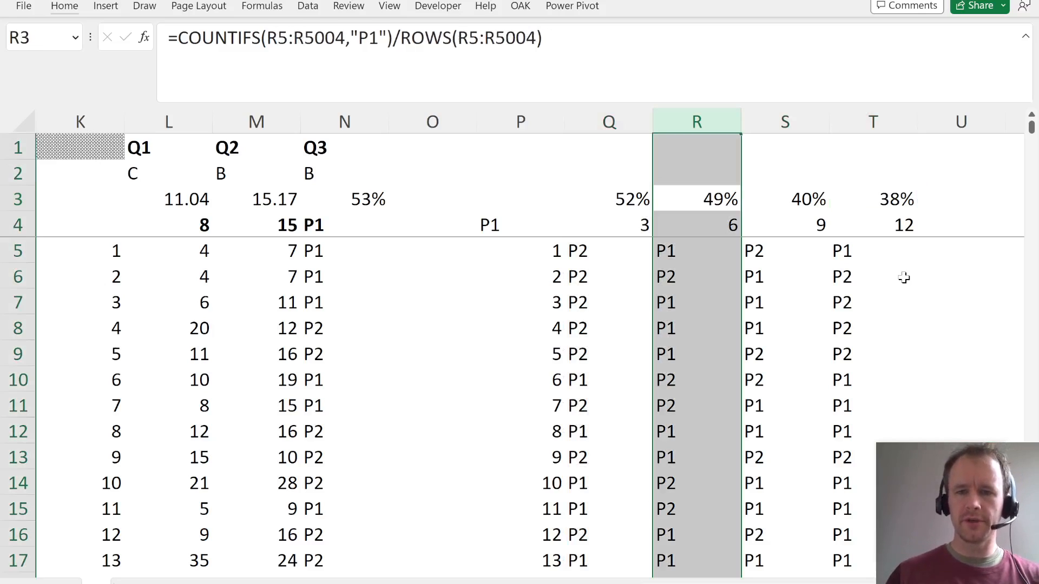
{"action": "key", "text": "Right"}
{"action": "key", "text": "ctrl+space"}
{"action": "key", "text": "Right"}
{"action": "key", "text": "ctrl+space"}
{"action": "key", "text": "Left"}
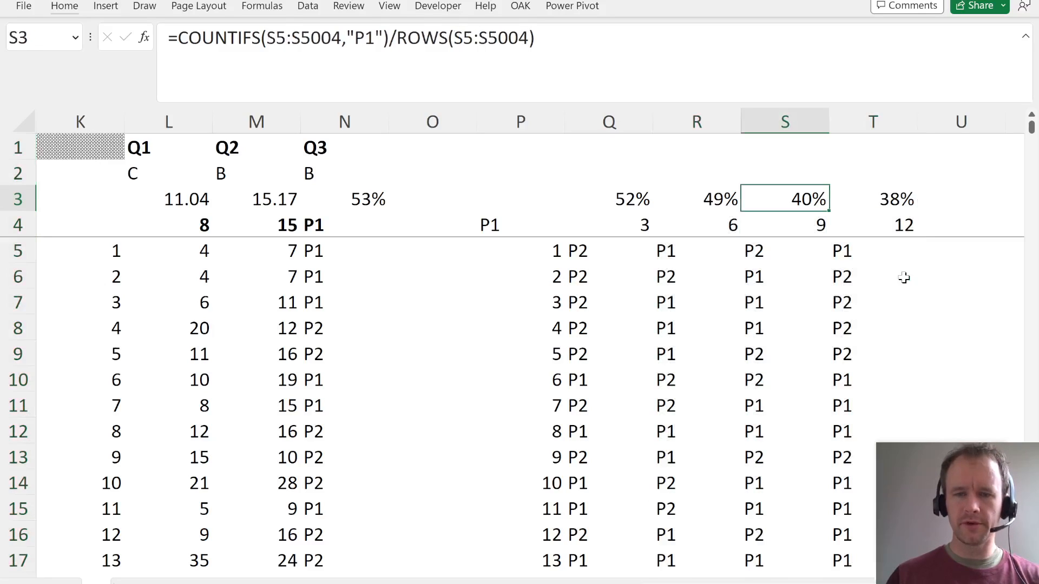
{"action": "key", "text": "Left"}
{"action": "key", "text": "Left"}
{"action": "key", "text": "alt+Tab"}
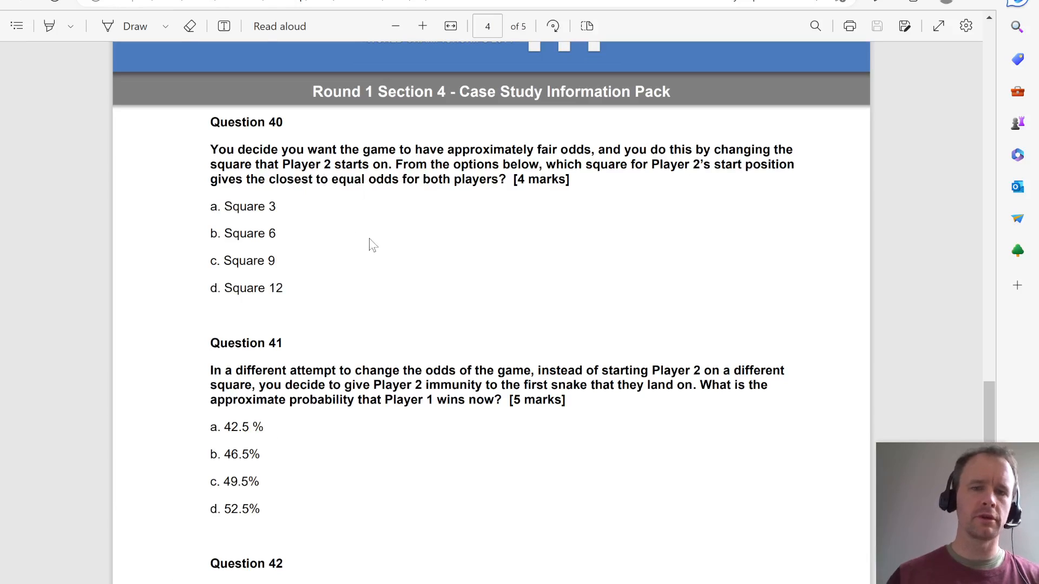
{"action": "key", "text": "alt+Tab"}
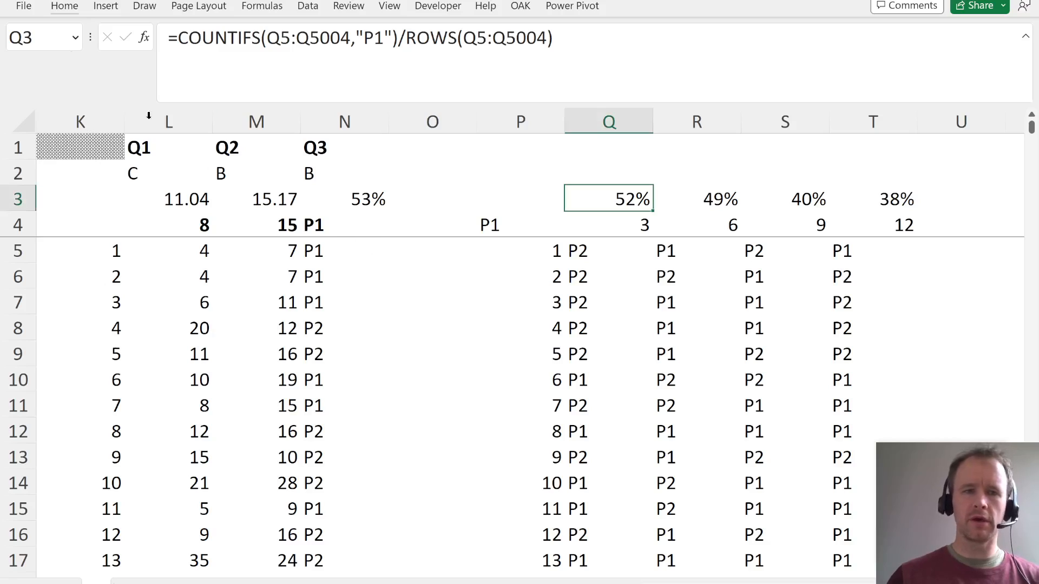
- Change Q3 to the absolute deviation from even odds: =ABS(COUNTIFS(Q5:Q5004,"P1")/ROWS(Q5:Q5004)-50%)
{"action": "left_click", "coordinate": [177, 38]}
{"action": "type", "text": "ab"}
{"action": "key", "text": "Tab"}
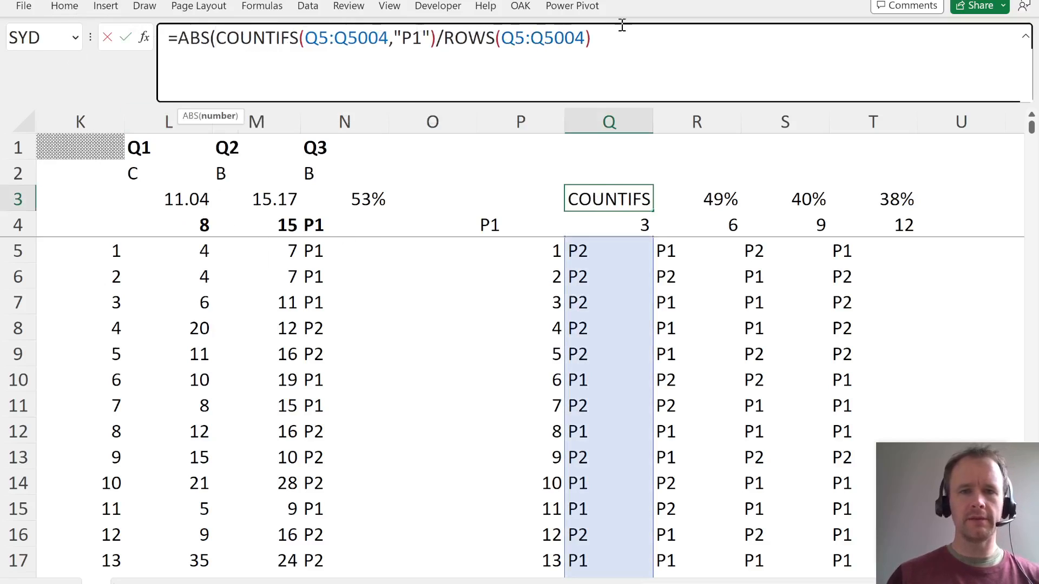
{"action": "left_click", "coordinate": [624, 42]}
{"action": "type", "text": "-50%)"}
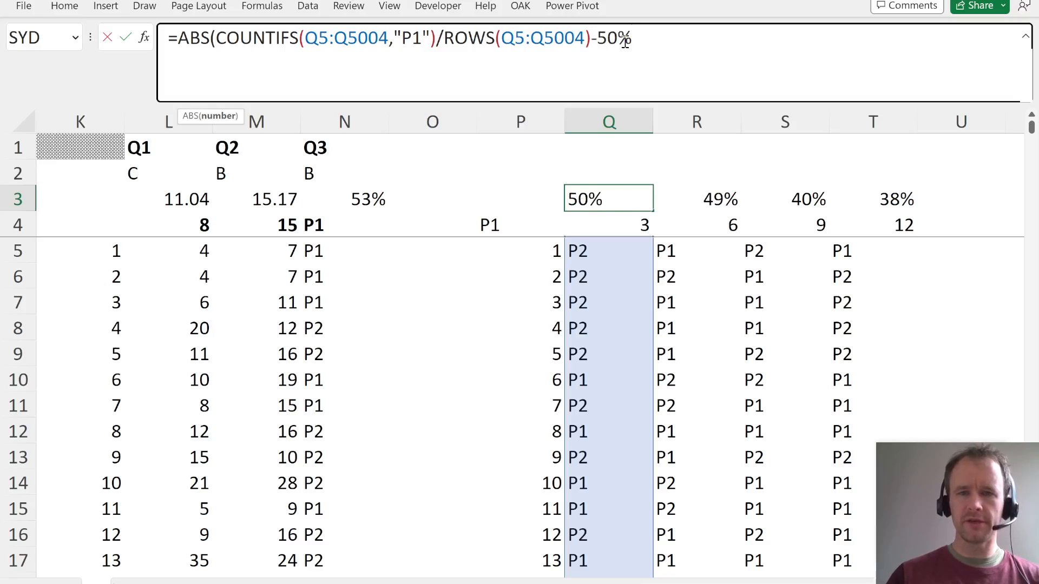
{"action": "key", "text": "Return"}
- Fill the deviation formula from Q3 across to T3 and show the percentages with one decimal place
{"action": "key", "text": "Up"}
{"action": "key", "text": "shift+Right"}
{"action": "key", "text": "shift+Right"}
{"action": "key", "text": "shift+Right"}
{"action": "key", "text": "ctrl+r"}
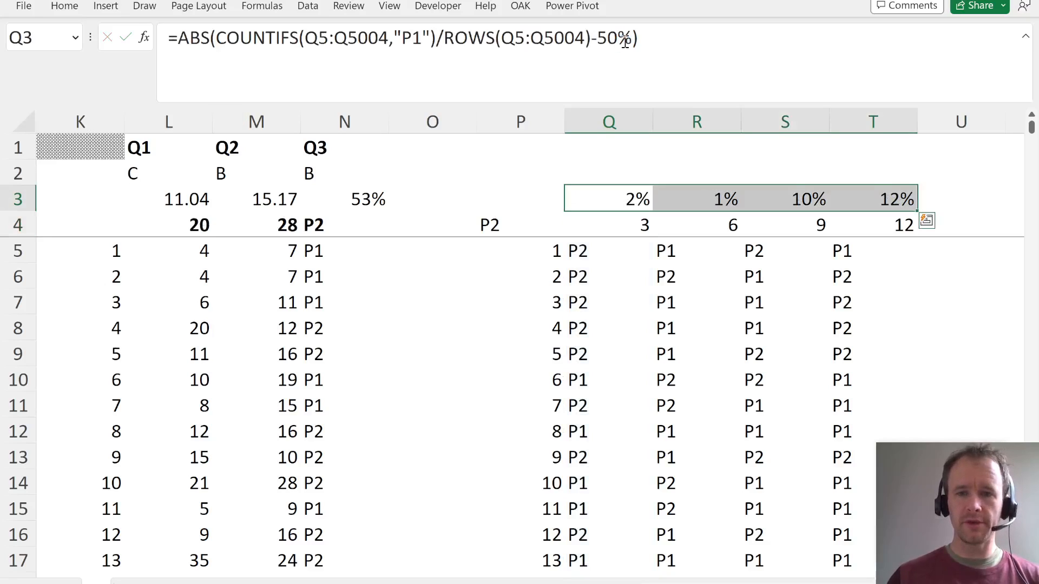
{"action": "key", "text": "alt+h"}
{"action": "key", "text": "0"}
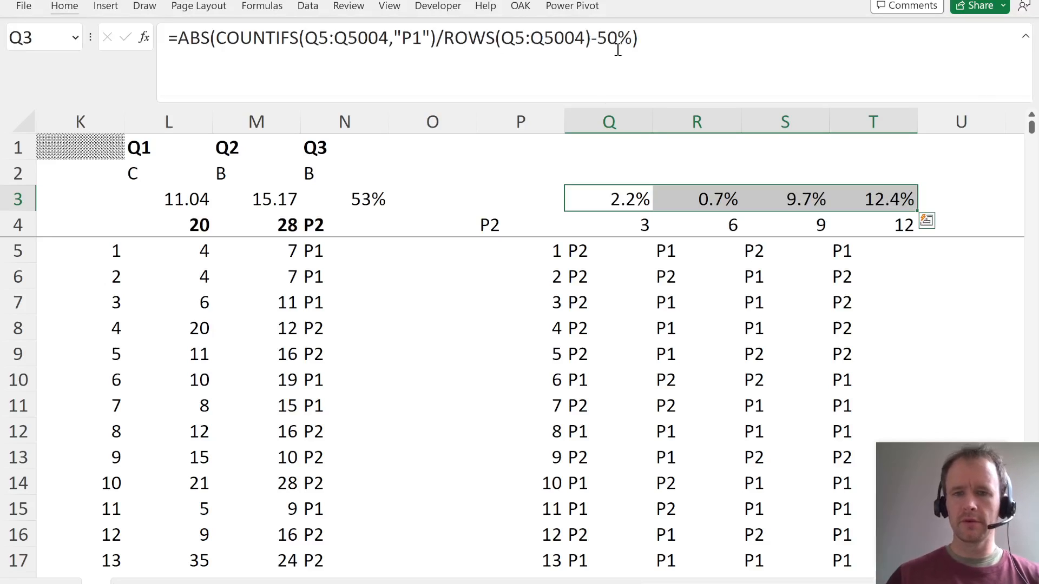
- Compare the four start squares' deviations from 50%, recalculating the simulation to check which is closest to even odds
{"action": "left_click", "coordinate": [685, 205]}
{"action": "key", "text": "ctrl+space"}
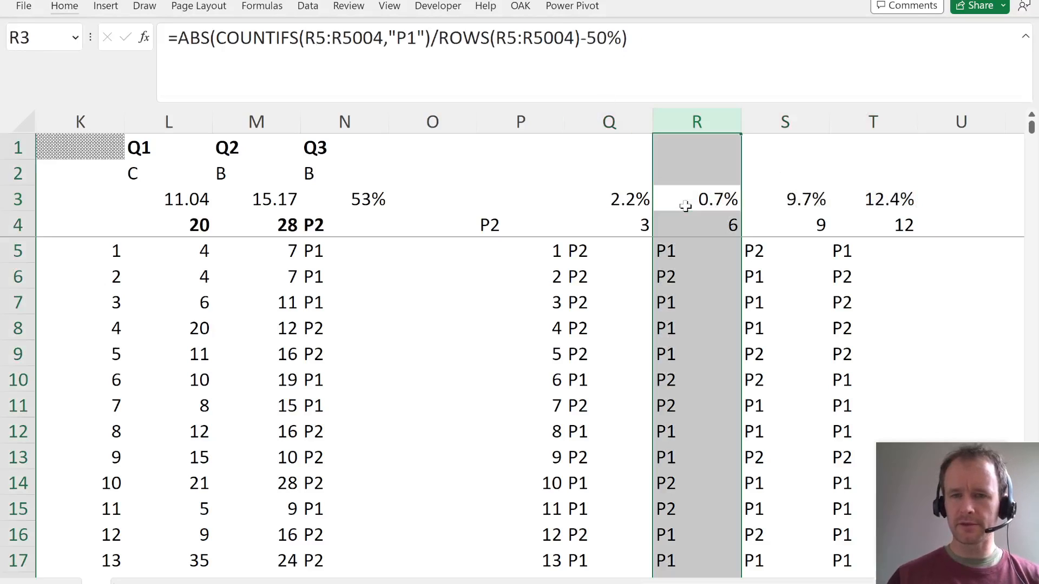
{"action": "key", "text": "Left"}
{"action": "key", "text": "ctrl+space"}
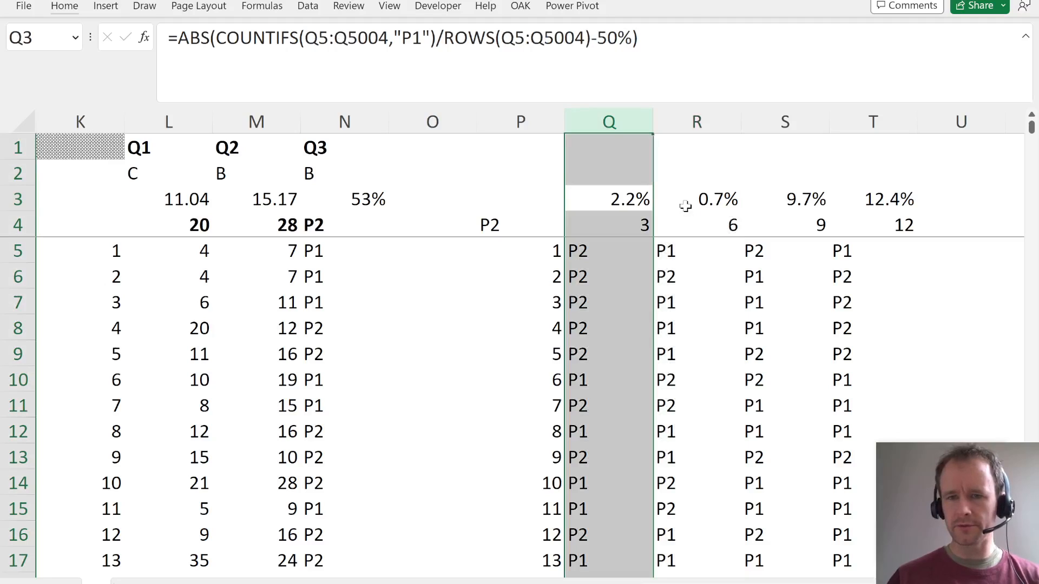
{"action": "key", "text": "Right"}
{"action": "key", "text": "Right"}
{"action": "key", "text": "ctrl+space"}
{"action": "key", "text": "Right"}
{"action": "key", "text": "Left"}
{"action": "key", "text": "ctrl+space"}
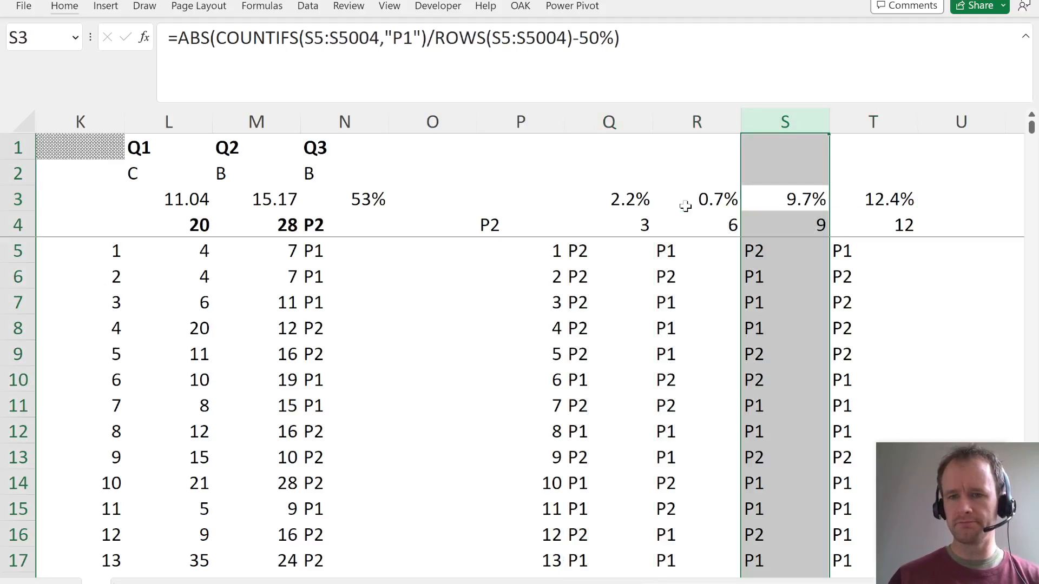
{"action": "key", "text": "shift+Right"}
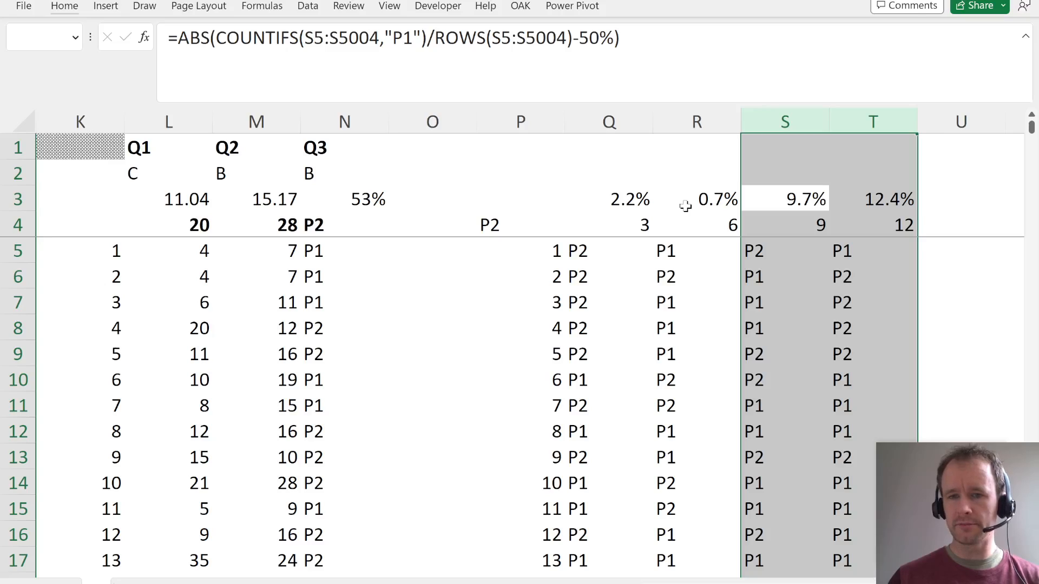
{"action": "key", "text": "Left"}
{"action": "key", "text": "Left"}
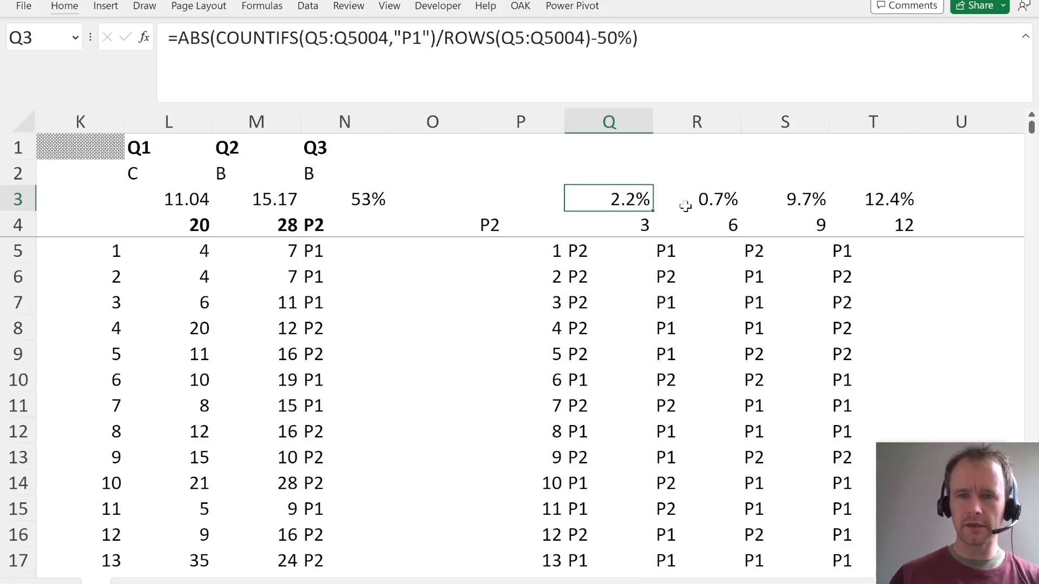
{"action": "key", "text": "F9"}
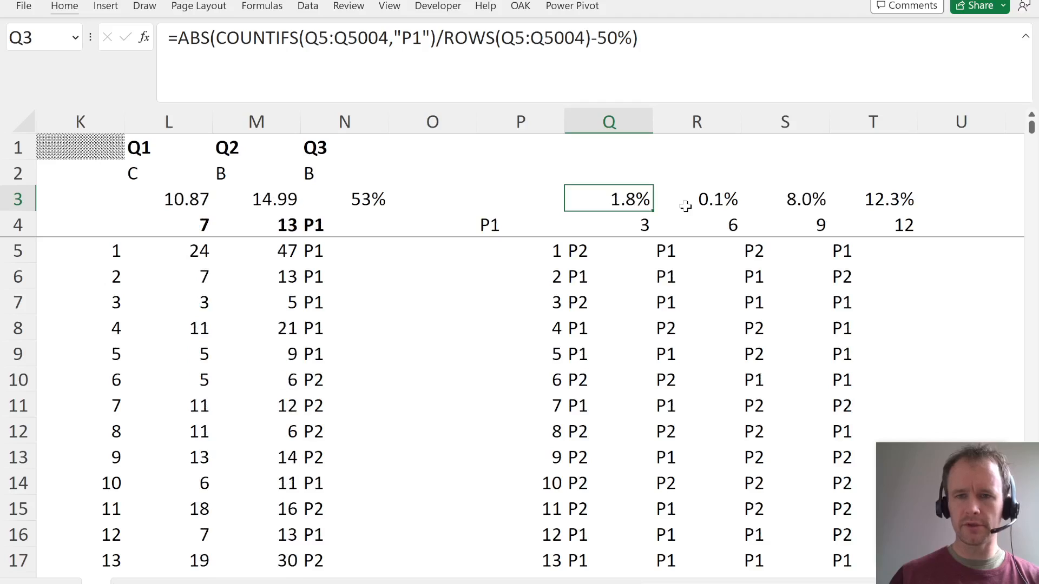
{"action": "key", "text": "Right"}
{"action": "key", "text": "ctrl+space"}
- Check the Question 40 options, record answer B in R2 and label it Q4 in R1
{"action": "key", "text": "Up"}
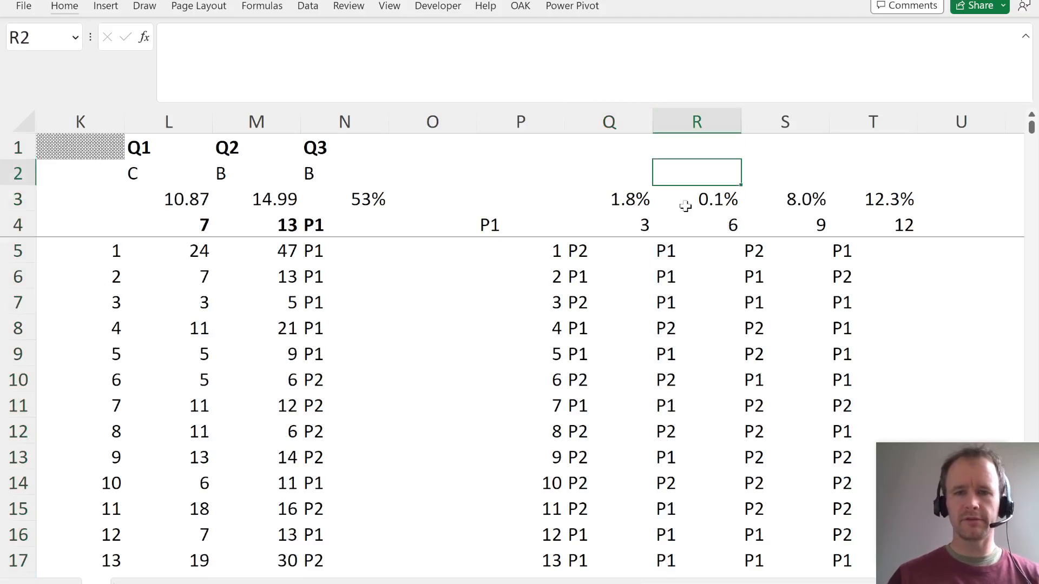
{"action": "key", "text": "alt+Tab"}
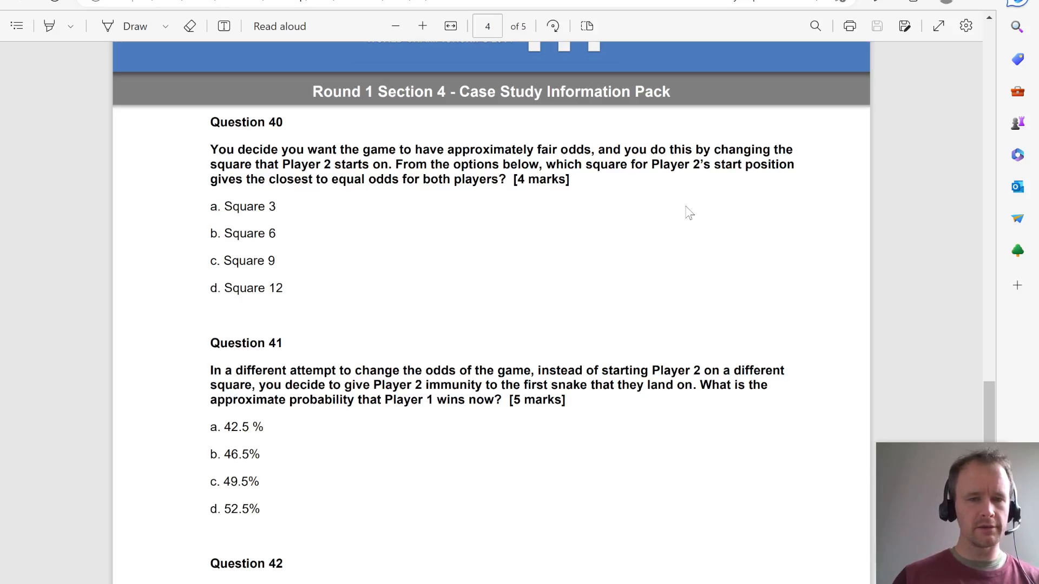
{"action": "key", "text": "alt+Tab"}
{"action": "type", "text": "B"}
{"action": "key", "text": "Return"}
{"action": "key", "text": "Up"}
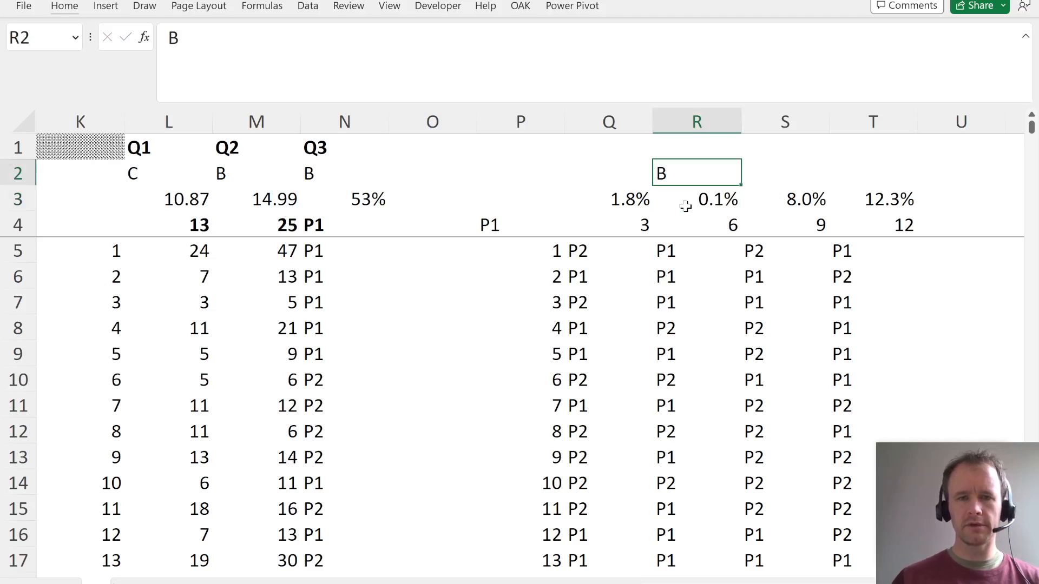
{"action": "key", "text": "Up"}
{"action": "type", "text": "Q"}
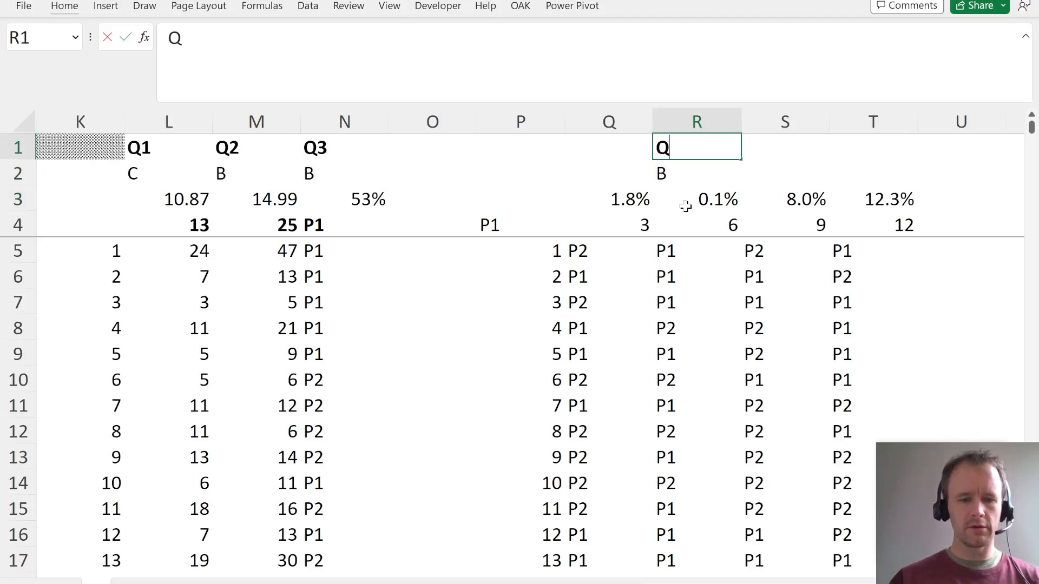
{"action": "type", "text": "4"}
{"action": "key", "text": "Return"}
- Read Question 41 in the case study PDF about Player 2's immunity to the first snake
{"action": "key", "text": "Up"}
{"action": "key", "text": "Left"}
{"action": "key", "text": "Left"}
{"action": "key", "text": "Left"}
{"action": "key", "text": "Left"}
{"action": "key", "text": "alt+Tab"}
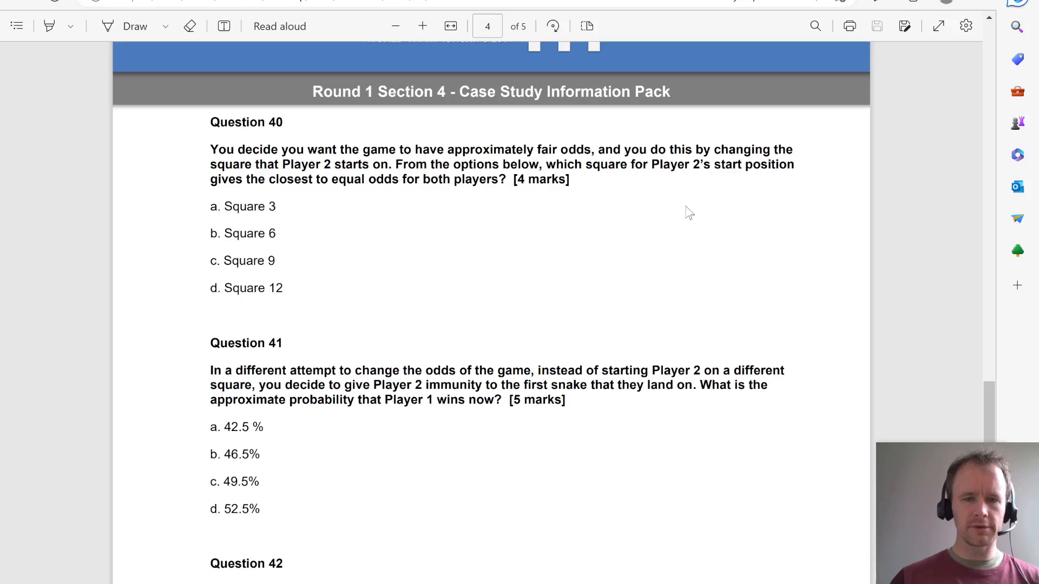
{"action": "scroll", "coordinate": [510, 434], "scroll_direction": "down", "scroll_amount": 3}
{"action": "scroll", "coordinate": [514, 439], "scroll_direction": "up", "scroll_amount": 1}
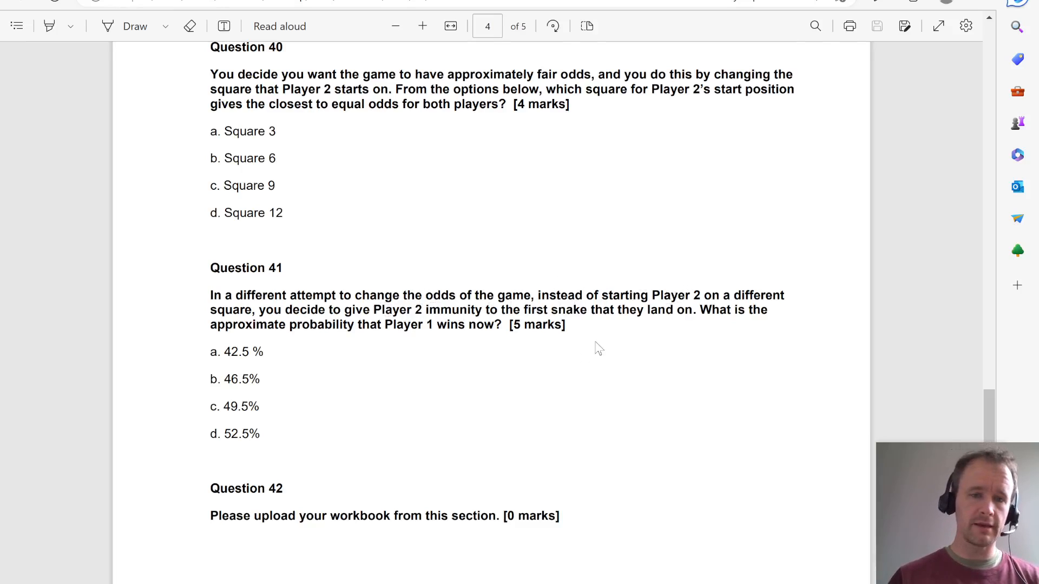
- Switch back to the Excel workbook and examine the roll and position columns of the game model
{"action": "key", "text": "alt+Tab"}
{"action": "key", "text": "Left"}
{"action": "key", "text": "Down"}
{"action": "key", "text": "Down"}
{"action": "key", "text": "Left"}
{"action": "key", "text": "Left"}
{"action": "key", "text": "Left"}
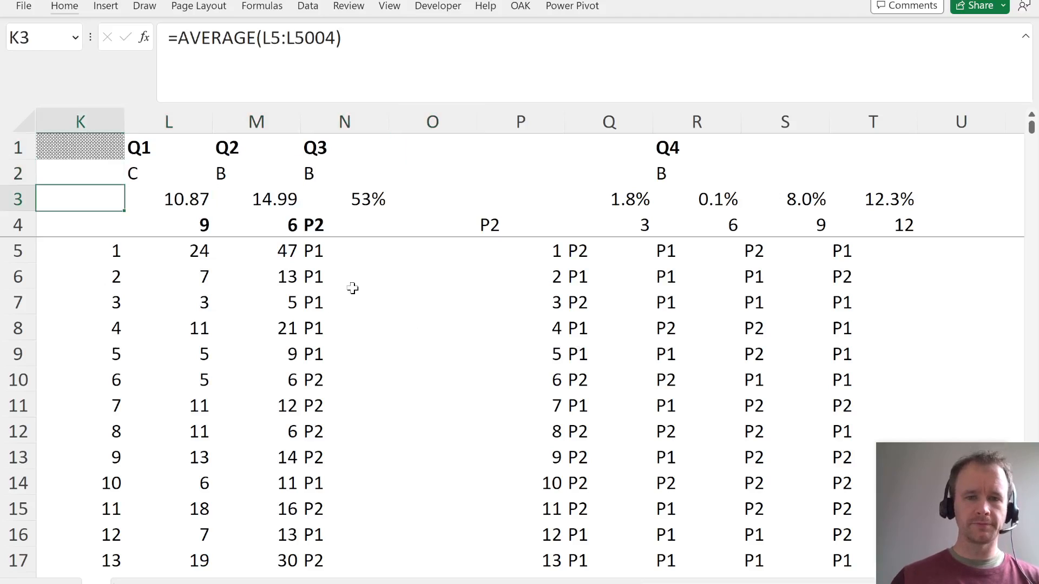
{"action": "key", "text": "Left"}
{"action": "key", "text": "Left"}
{"action": "key", "text": "Left"}
{"action": "key", "text": "Left"}
{"action": "key", "text": "Left"}
{"action": "key", "text": "Left"}
{"action": "key", "text": "Left"}
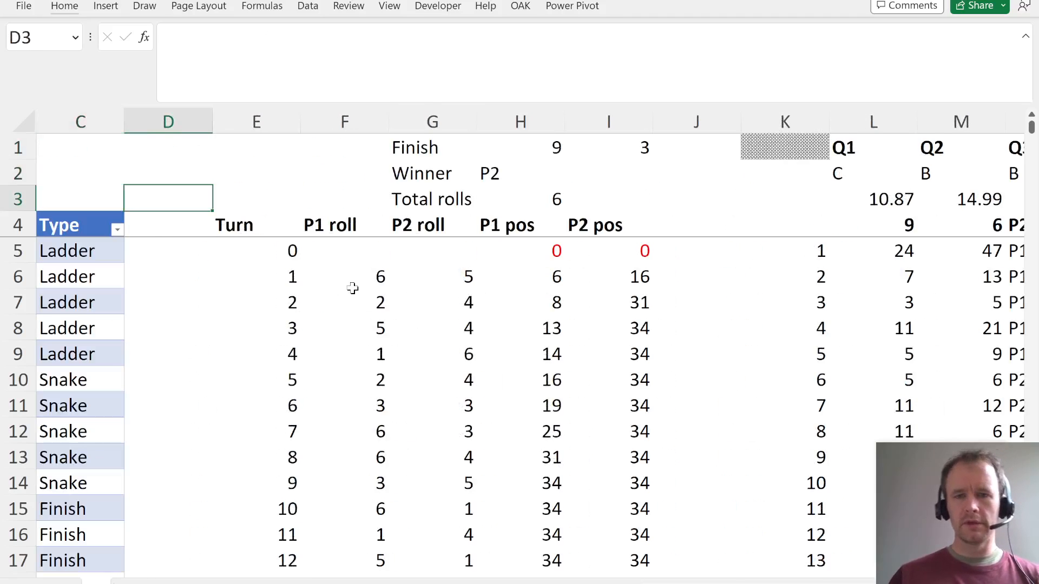
{"action": "key", "text": "Right"}
{"action": "key", "text": "Right"}
{"action": "key", "text": "Right"}
{"action": "key", "text": "Right"}
{"action": "key", "text": "Right"}
{"action": "key", "text": "Down"}
{"action": "key", "text": "Down"}
{"action": "key", "text": "Right"}
{"action": "key", "text": "Left"}
{"action": "key", "text": "Left"}
{"action": "key", "text": "Left"}
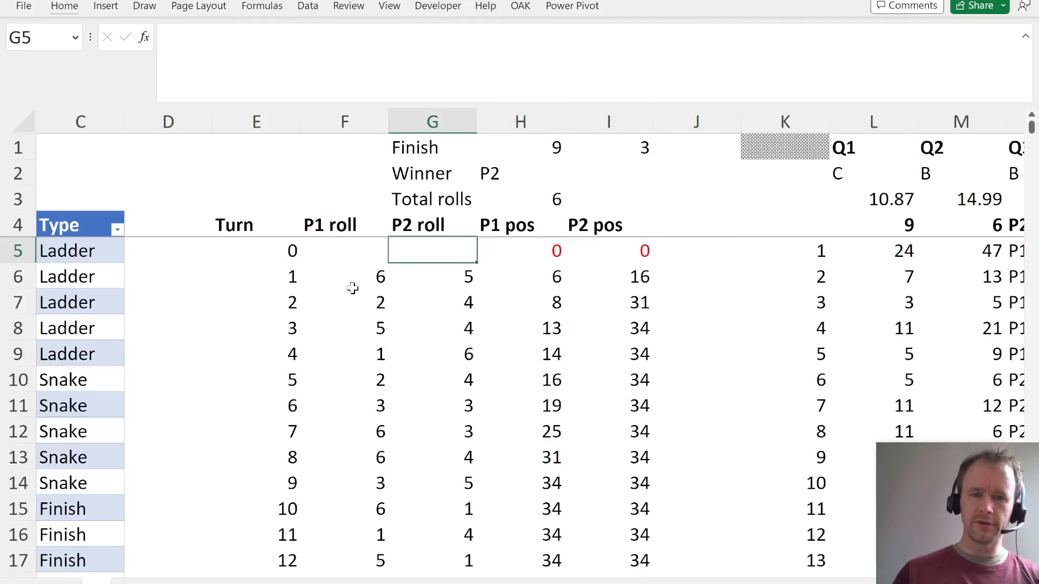
{"action": "key", "text": "ctrl+space"}
{"action": "key", "text": "Right"}
{"action": "key", "text": "Right"}
{"action": "key", "text": "Right"}
- Insert a blank column before the shaded column K to make room beside the P2 pos column
{"action": "key", "text": "Left"}
{"action": "key", "text": "ctrl+space"}
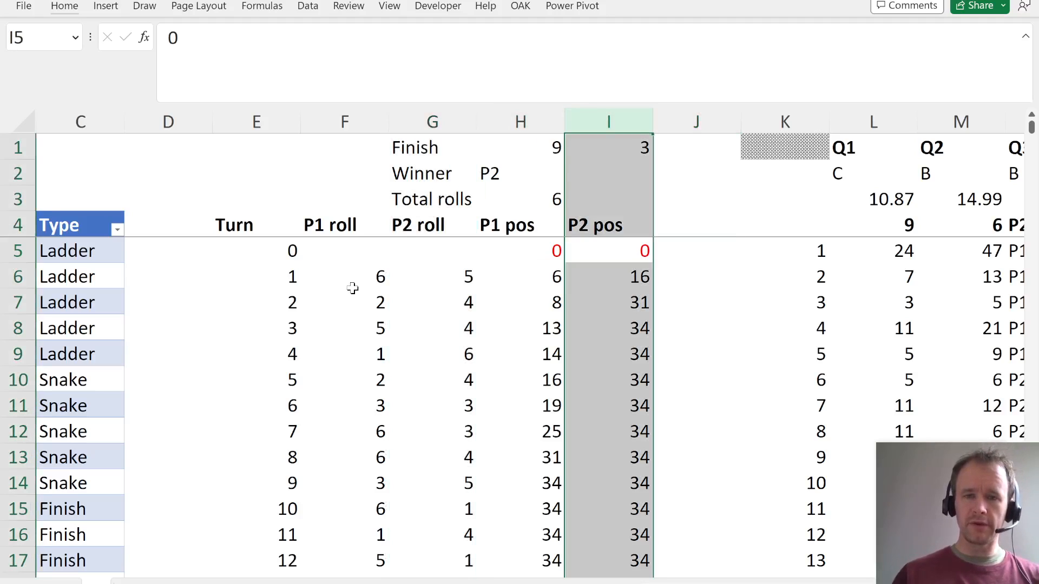
{"action": "key", "text": "Right"}
{"action": "key", "text": "Right"}
{"action": "key", "text": "ctrl+space"}
{"action": "key", "text": "ctrl+shift+equal"}
{"action": "key", "text": "Left"}
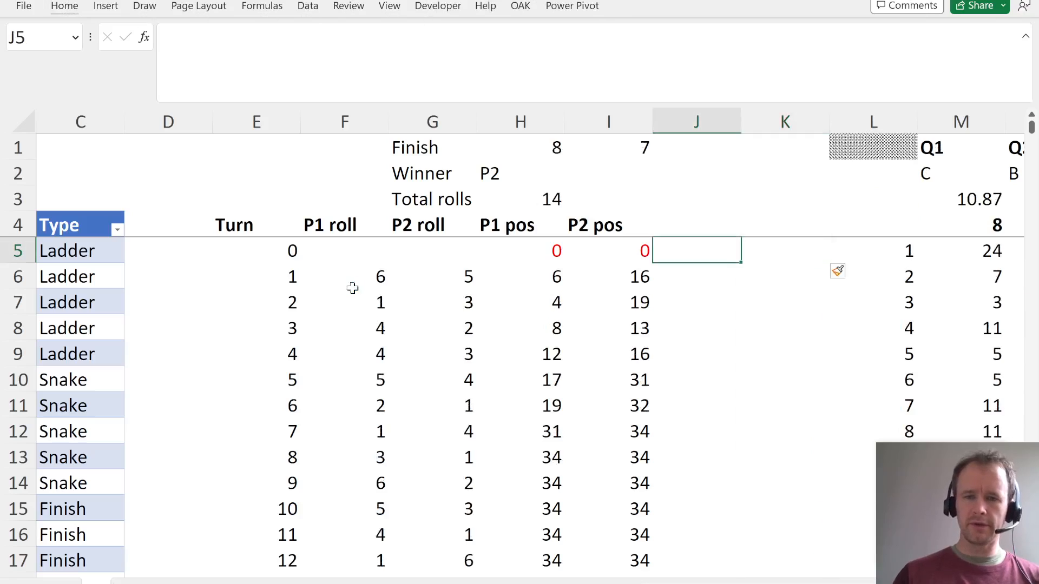
- Enter the header "P2 pos (alt)" in J4 and fit the column width to it
{"action": "key", "text": "Up"}
{"action": "type", "text": "P2 pos"}
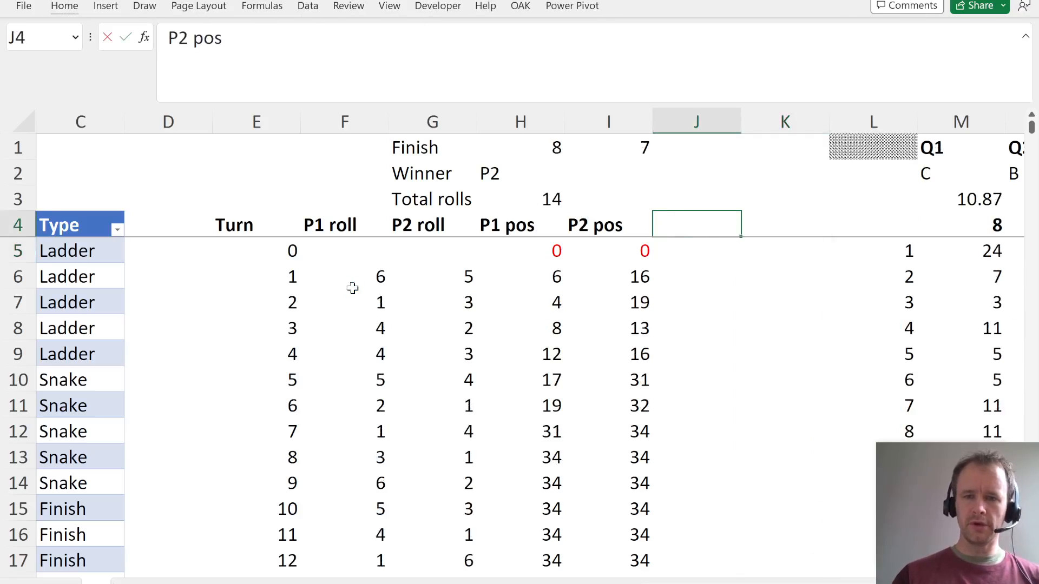
{"action": "key", "text": "Return"}
{"action": "key", "text": "Right"}
{"action": "key", "text": "Left"}
{"action": "key", "text": "Up"}
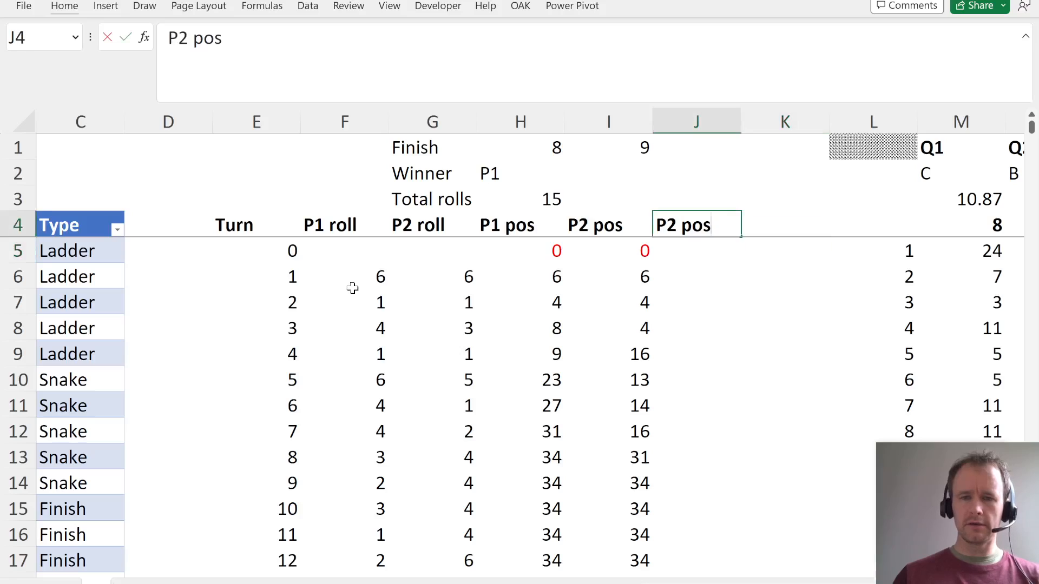
{"action": "type", "text": "(alt)"}
{"action": "key", "text": "ctrl+Return"}
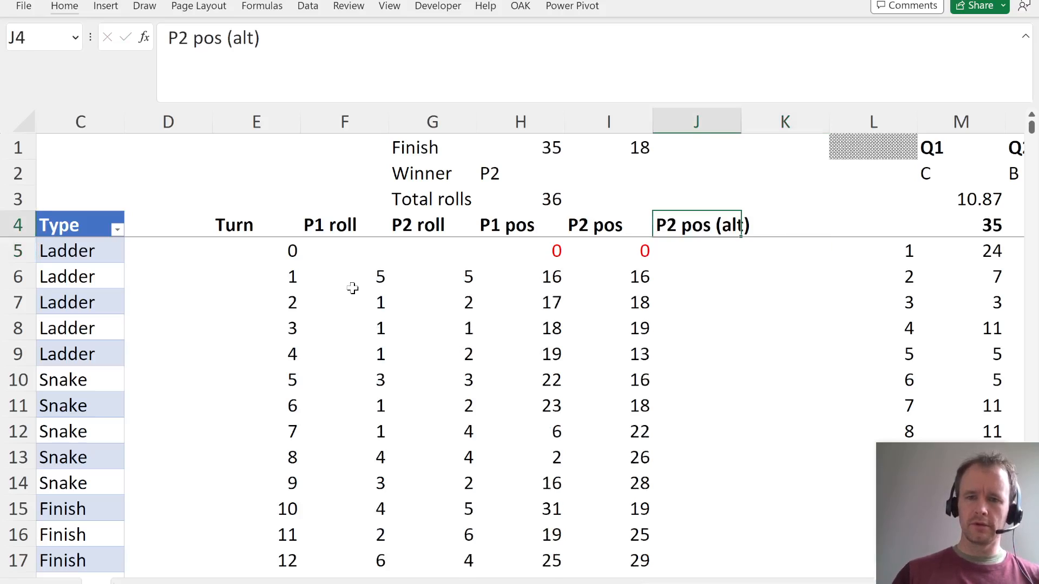
{"action": "key", "text": "alt+h"}
{"action": "key", "text": "o"}
{"action": "key", "text": "i"}
- Add the header "P2 imm?" in K4 for tracking Player 2's immunity
{"action": "key", "text": "Right"}
{"action": "type", "text": "P2"}
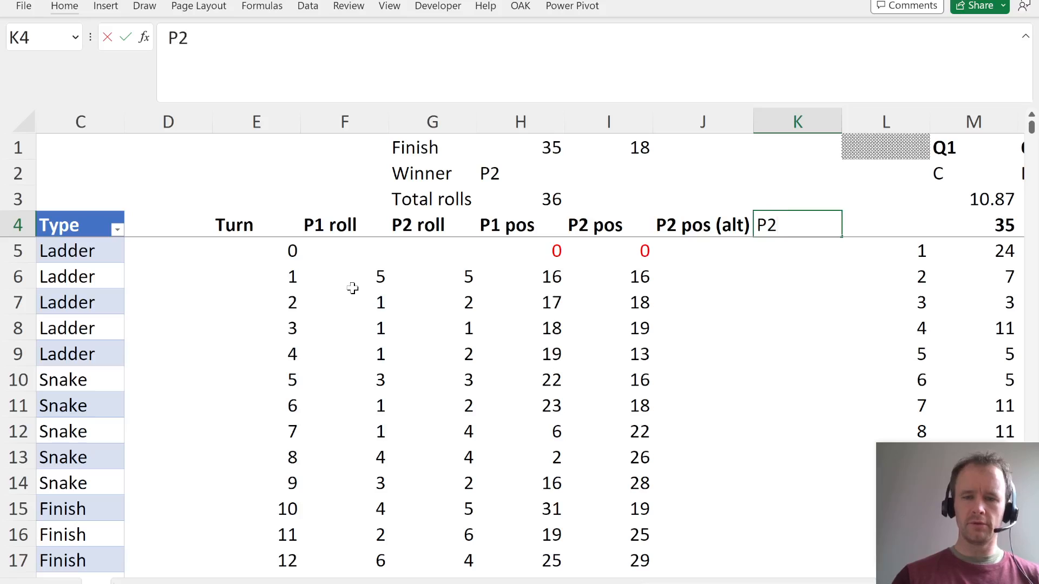
{"action": "type", "text": " imm?"}
{"action": "key", "text": "Return"}
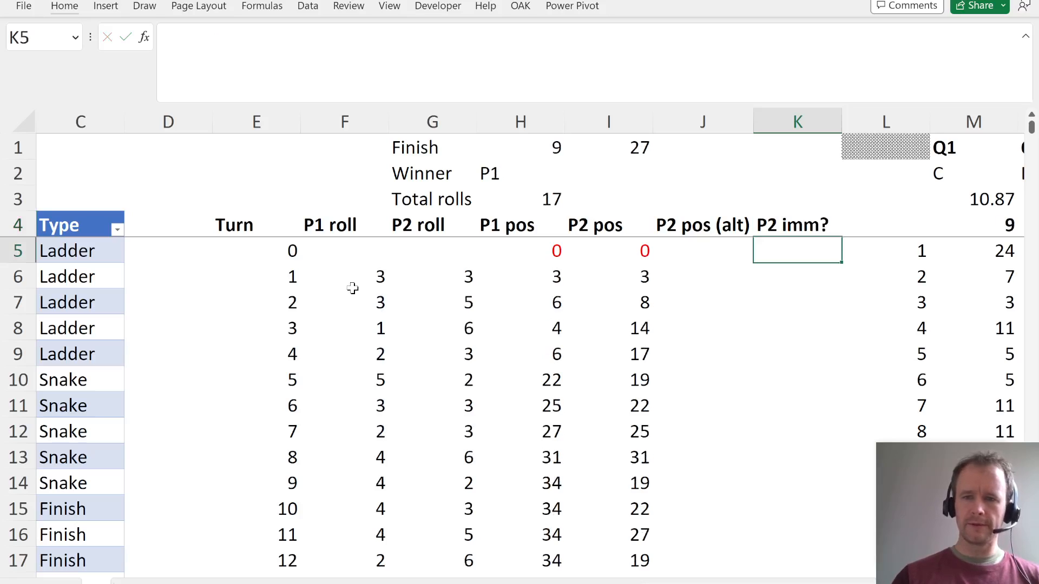
- Insert another blank column at L to separate the immunity column from the simulation table
{"action": "key", "text": "Up"}
{"action": "key", "text": "Right"}
{"action": "key", "text": "alt+i"}
{"action": "key", "text": "c"}
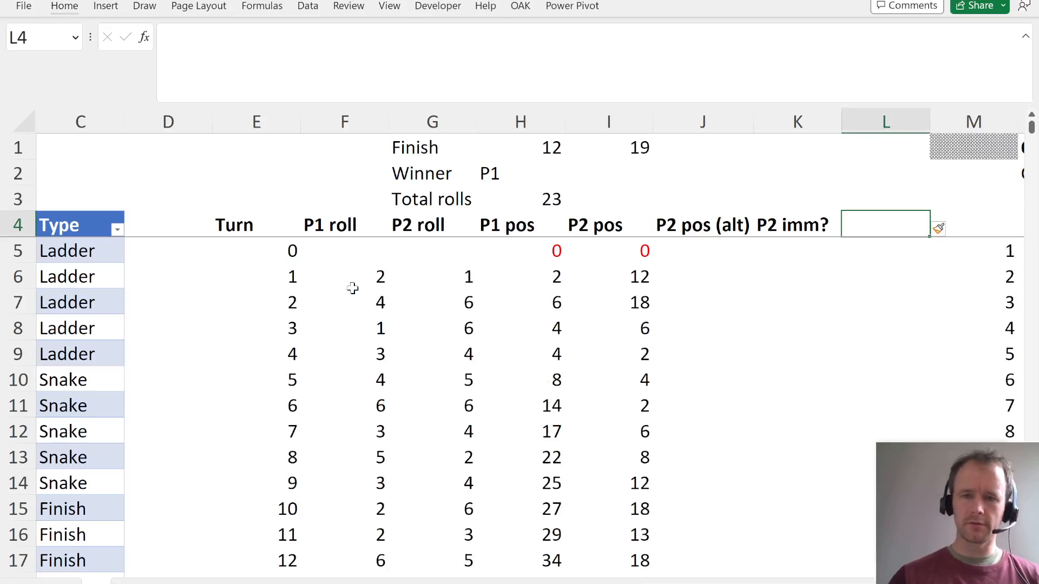
- Enter TRUE in K5 as Player 2's starting immunity at turn 0
{"action": "key", "text": "Left"}
{"action": "key", "text": "Left"}
{"action": "key", "text": "Left"}
{"action": "key", "text": "Right"}
{"action": "key", "text": "Down"}
{"action": "key", "text": "Down"}
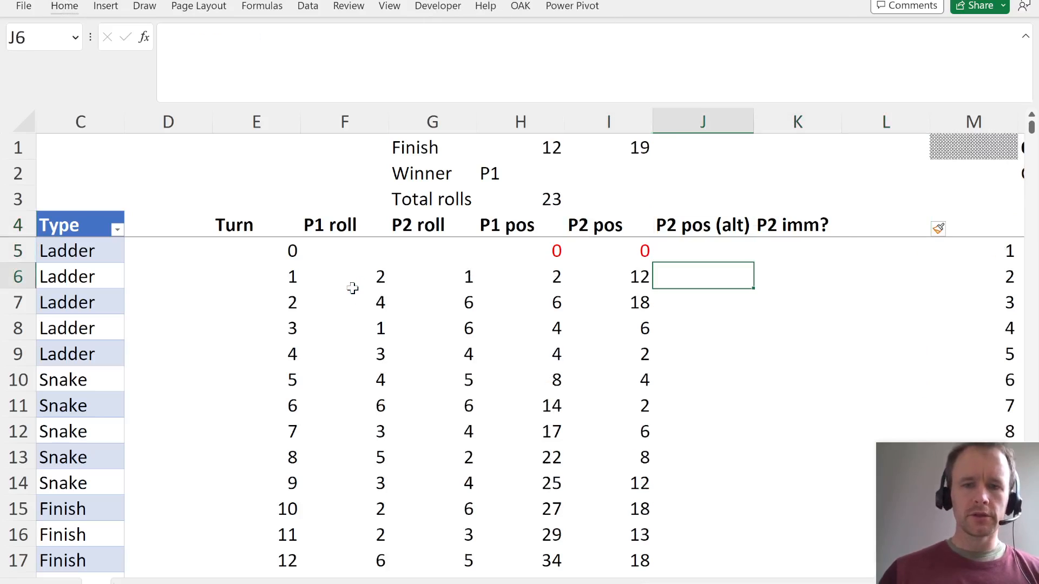
{"action": "key", "text": "Up"}
{"action": "key", "text": "Right"}
{"action": "type", "text": "true"}
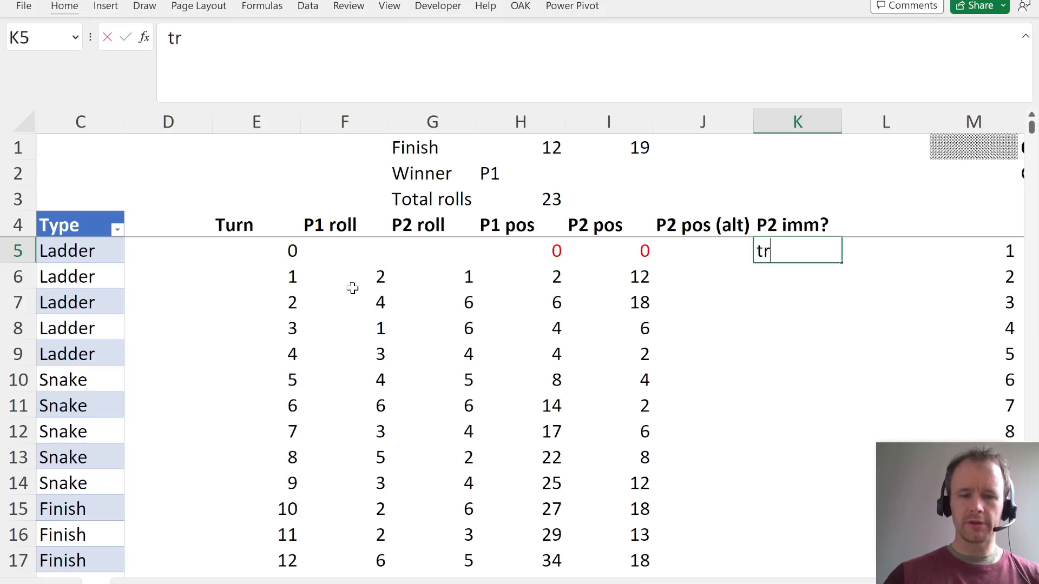
{"action": "key", "text": "Return"}
- Enter 0 in J5 as Player 2's starting alternative position
{"action": "key", "text": "Up"}
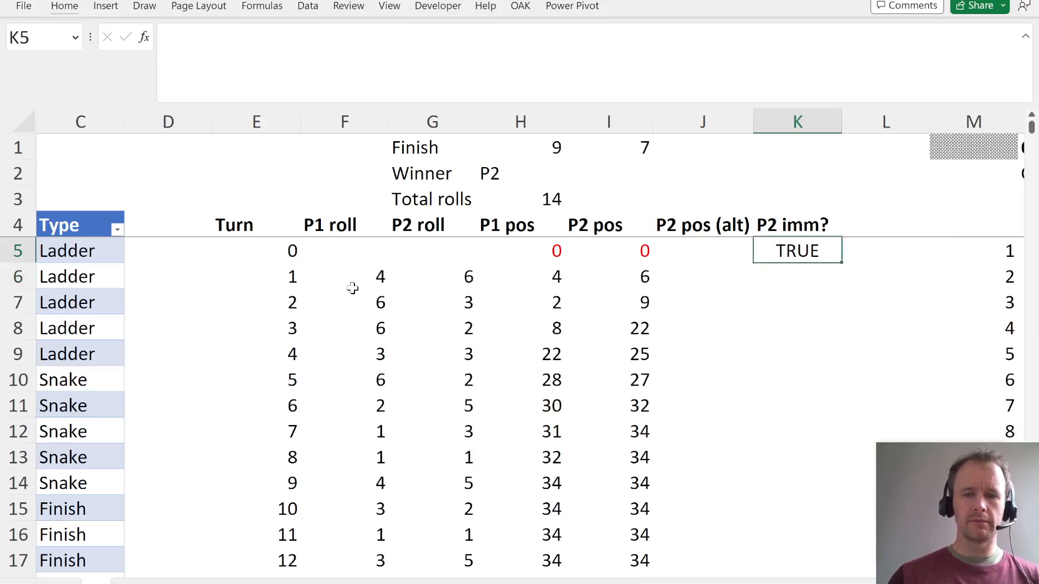
{"action": "key", "text": "Left"}
{"action": "type", "text": "0"}
{"action": "key", "text": "Return"}
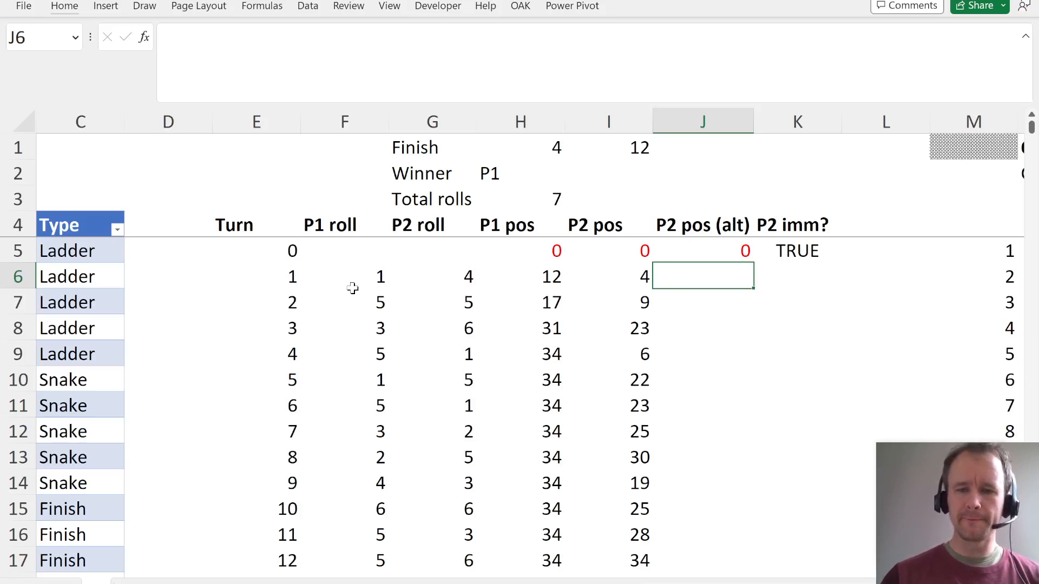
- Copy the P2 pos formula text from I6 into J6 and check its lookup value
{"action": "type", "text": "="}
{"action": "key", "text": "Escape"}
{"action": "key", "text": "Left"}
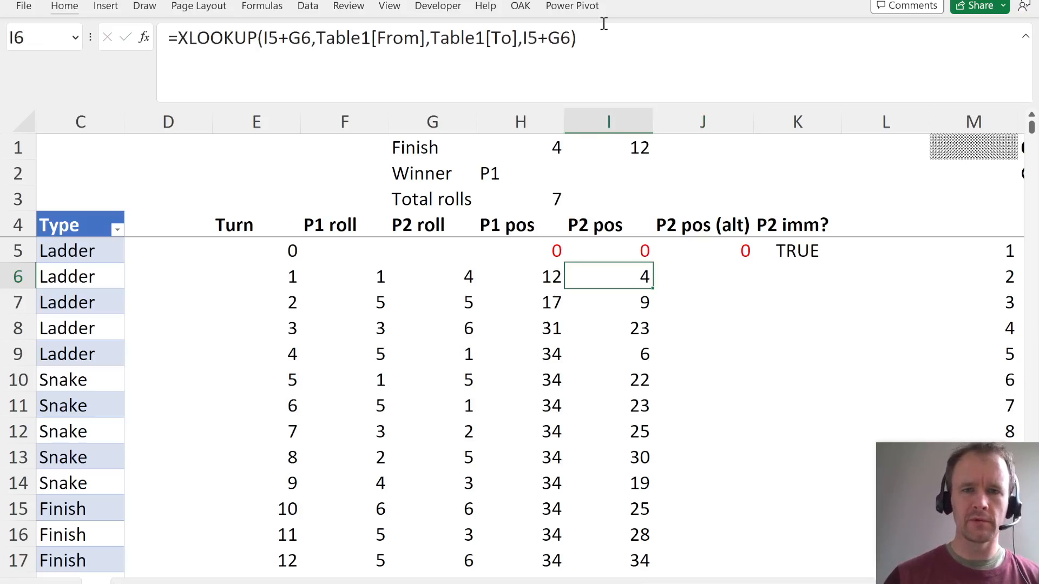
{"action": "left_click_drag", "start_coordinate": [599, 44], "coordinate": [23, 11]}
{"action": "key", "text": "ctrl+c"}
{"action": "key", "text": "Escape"}
{"action": "key", "text": "Right"}
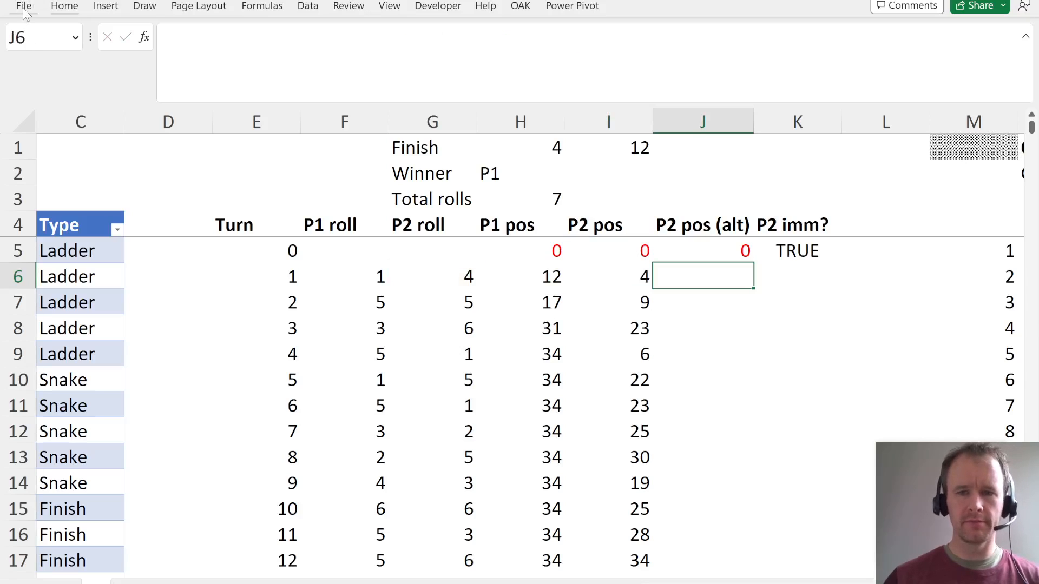
{"action": "left_click", "coordinate": [208, 52]}
{"action": "key", "text": "ctrl+v"}
{"action": "key", "text": "ctrl+Return"}
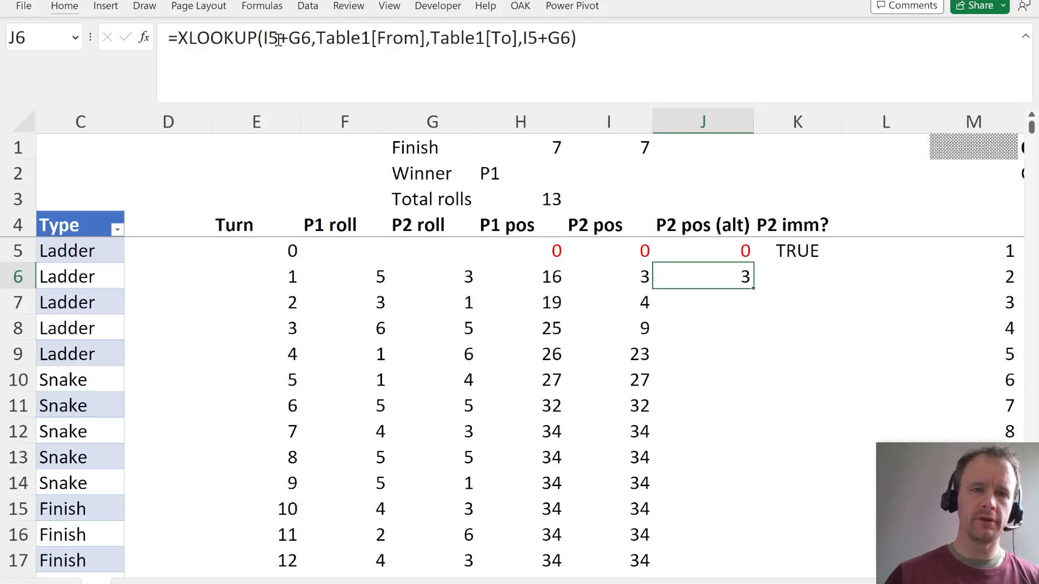
{"action": "left_click", "coordinate": [265, 40]}
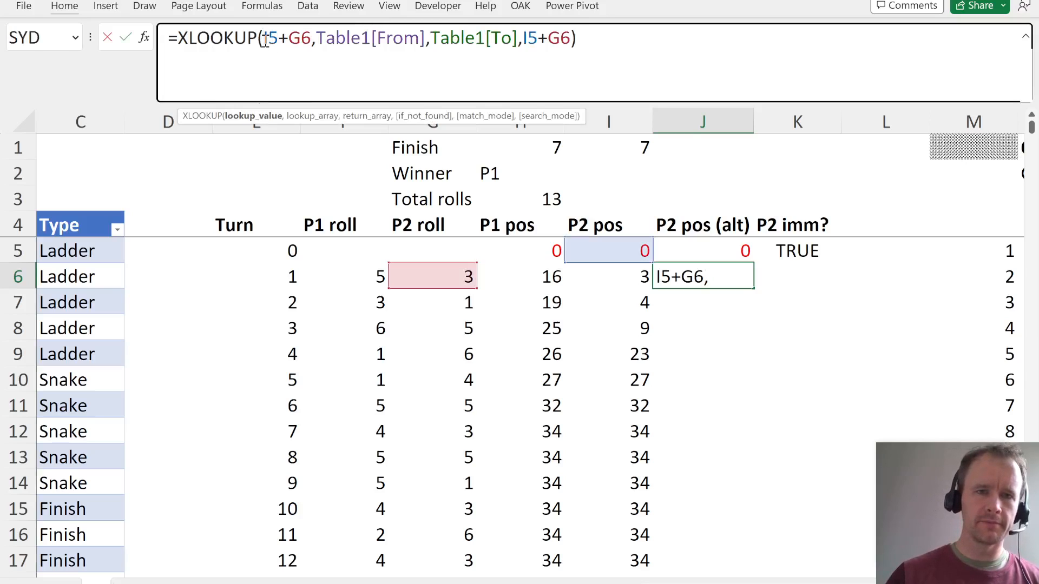
{"action": "left_click_drag", "start_coordinate": [263, 40], "coordinate": [313, 41]}
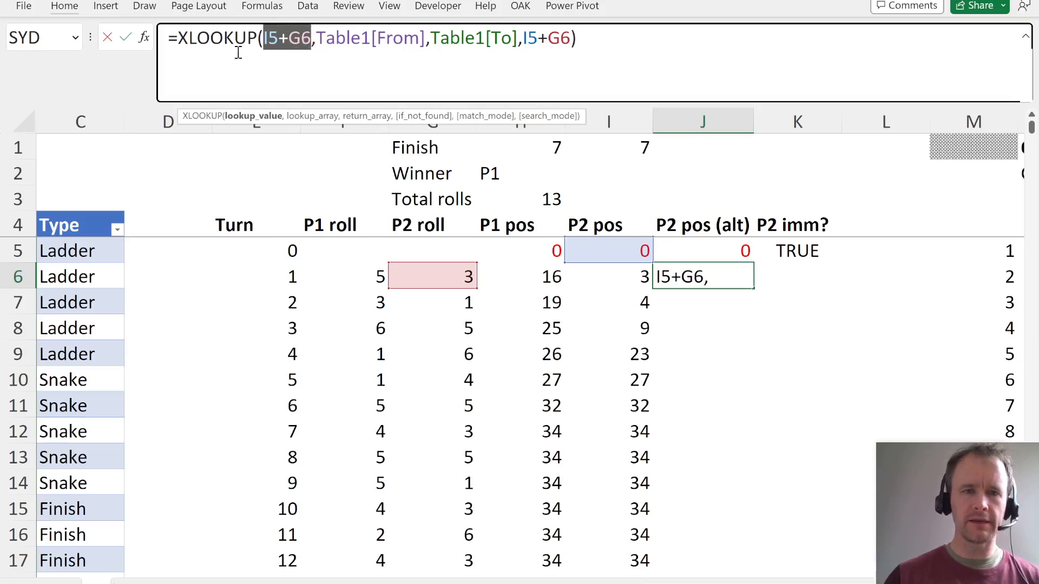
{"action": "key", "text": "Escape"}
- Replace the formula in J6 with an IF testing the immunity flag K5, and open a nested IF as its true result
{"action": "left_click_drag", "start_coordinate": [178, 38], "coordinate": [695, 107]}
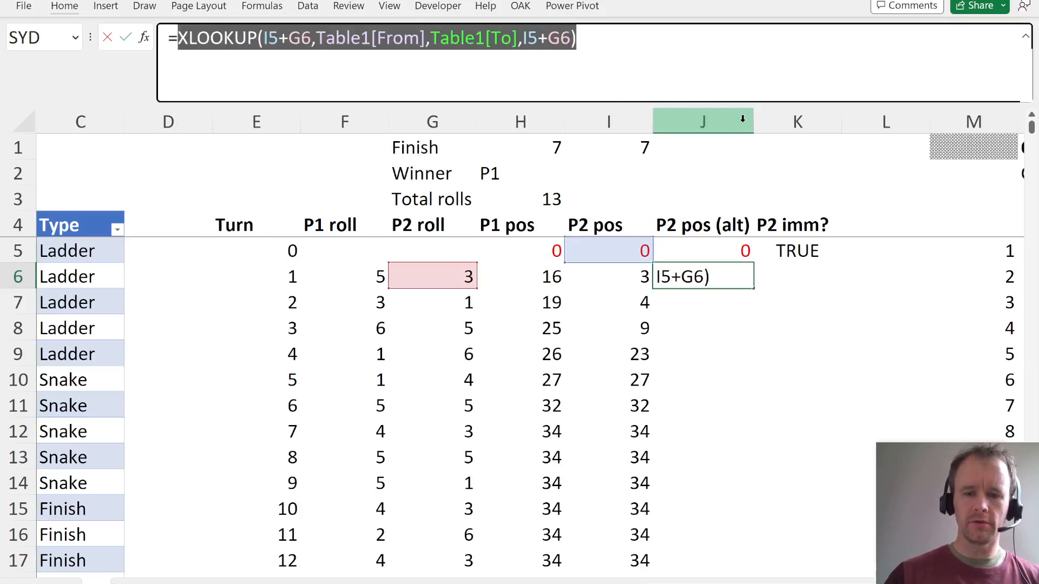
{"action": "type", "text": "if"}
{"action": "key", "text": "Tab"}
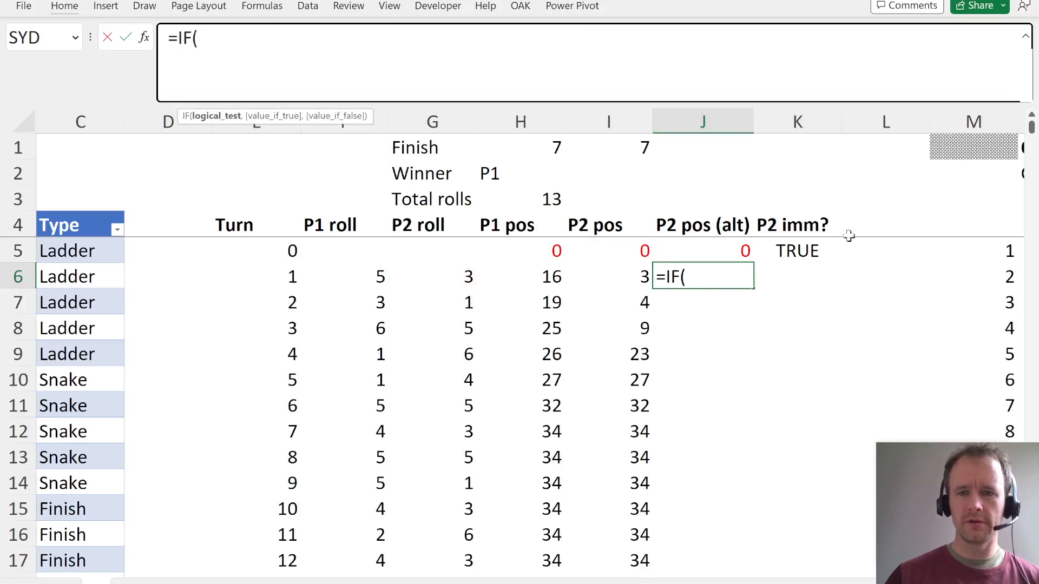
{"action": "left_click", "coordinate": [796, 249]}
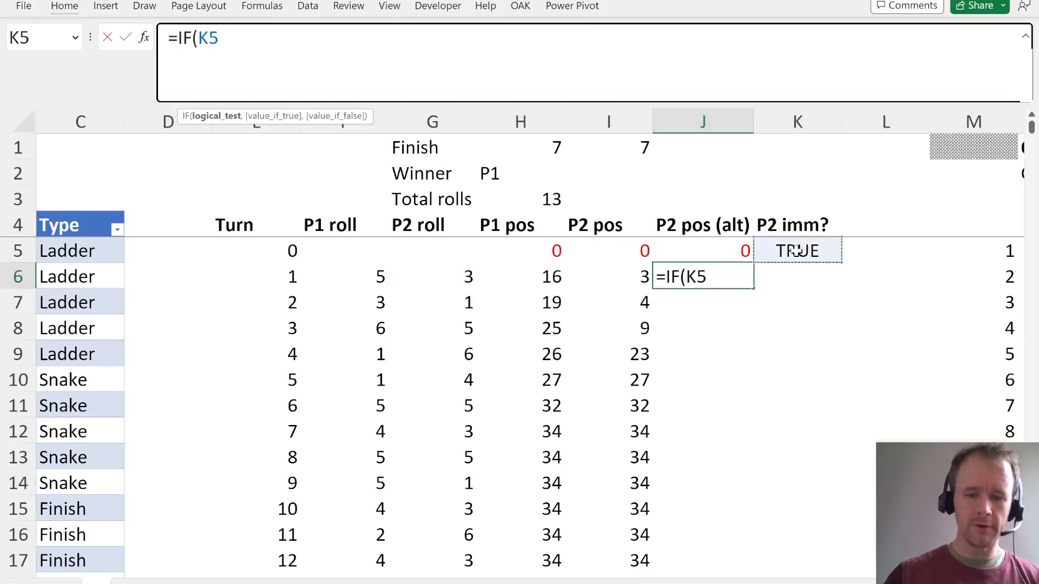
{"action": "type", "text": ","}
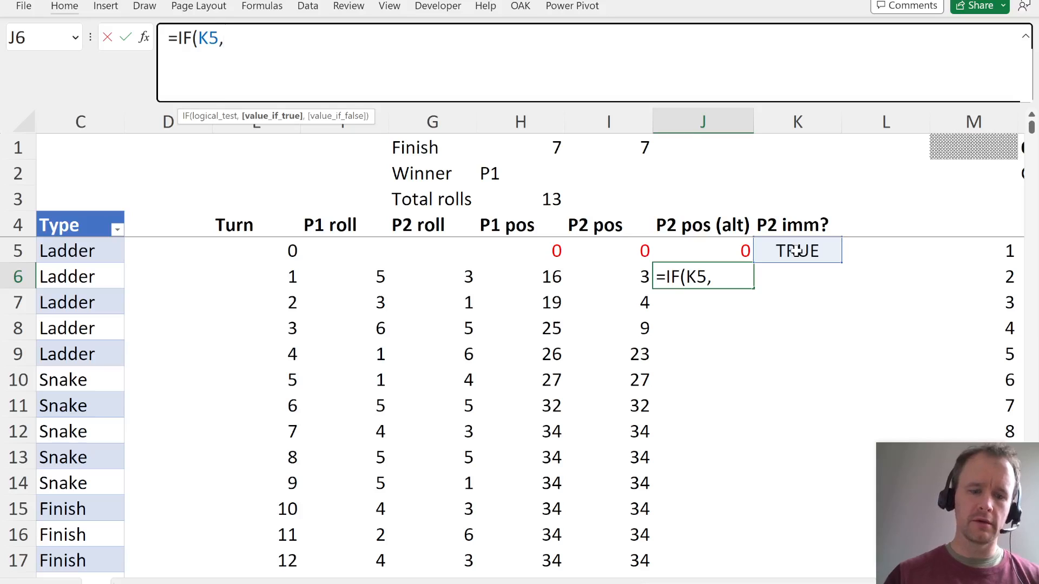
{"action": "type", "text": "IF("}
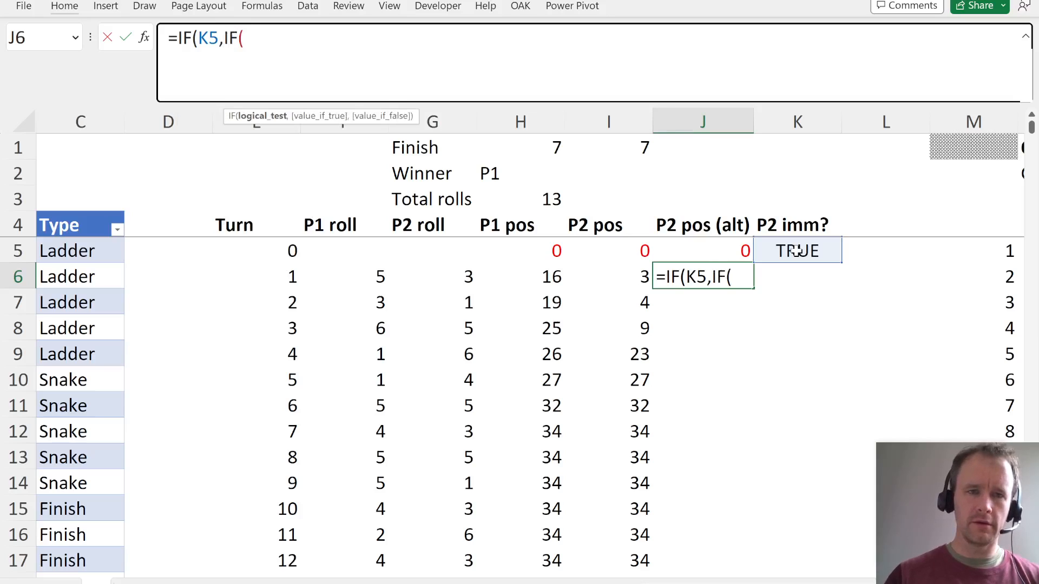
{"action": "type", "text": "xl"}
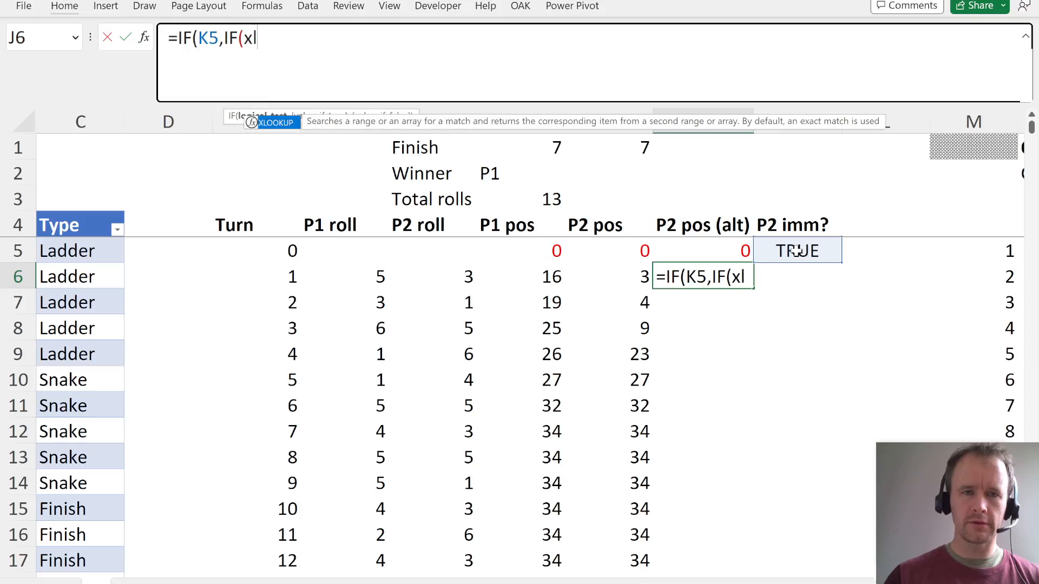
- Start the nested IF's test in J6 with an XLOOKUP that looks up J5+G6
{"action": "key", "text": "Tab"}
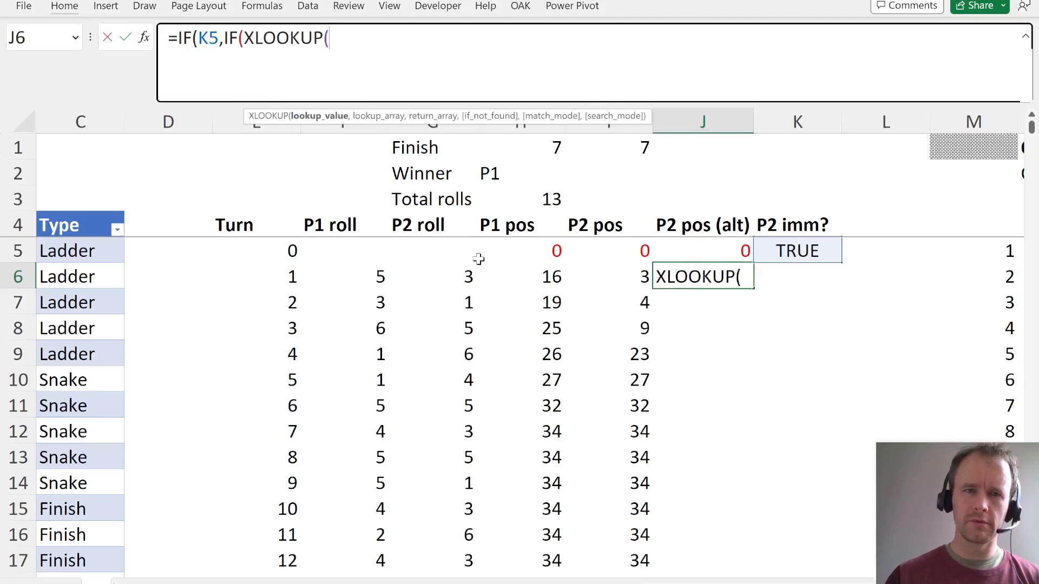
{"action": "left_click", "coordinate": [702, 254]}
{"action": "type", "text": "+"}
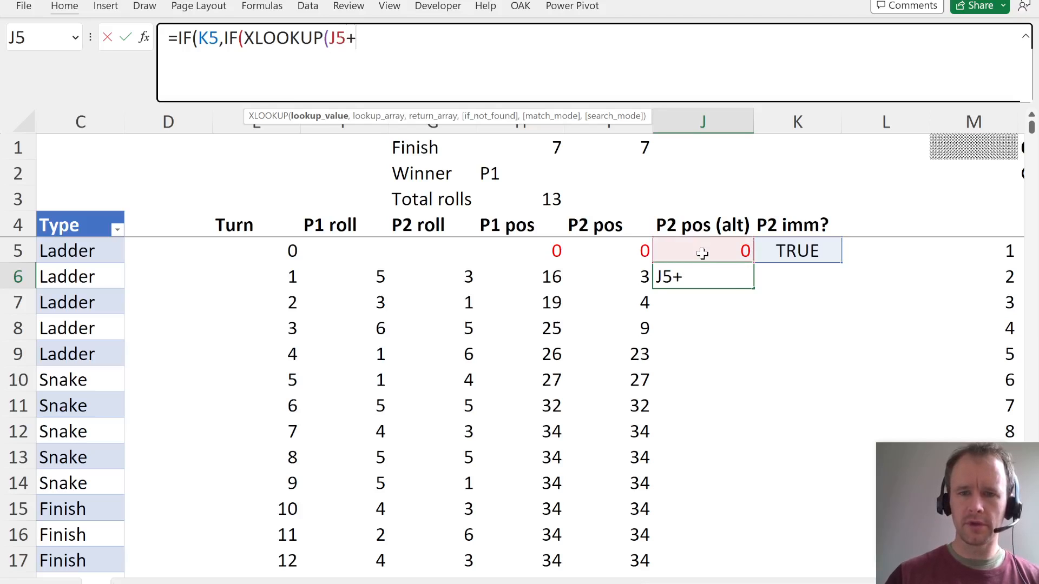
{"action": "left_click", "coordinate": [442, 280]}
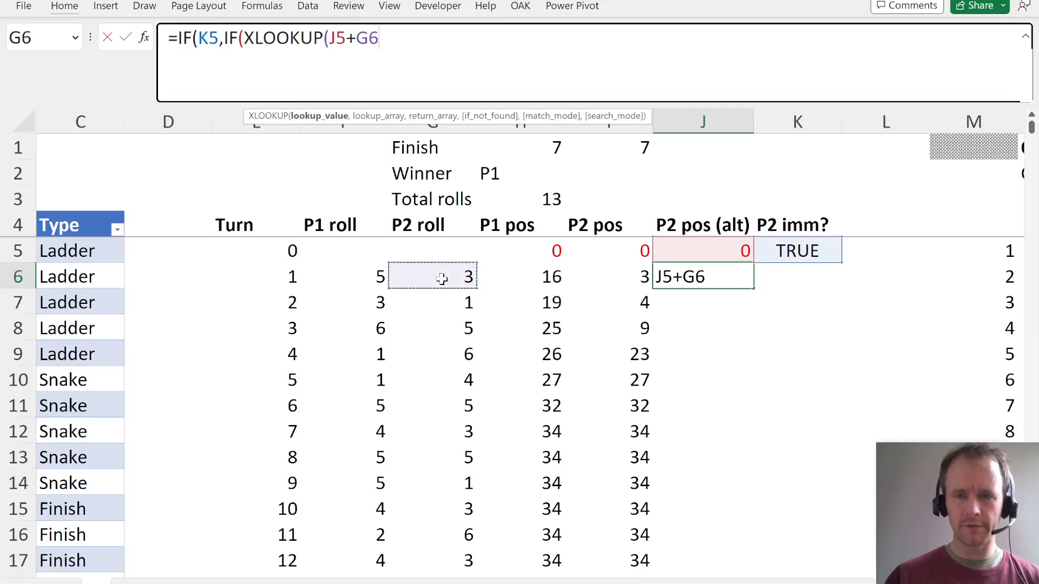
{"action": "type", "text": ","}
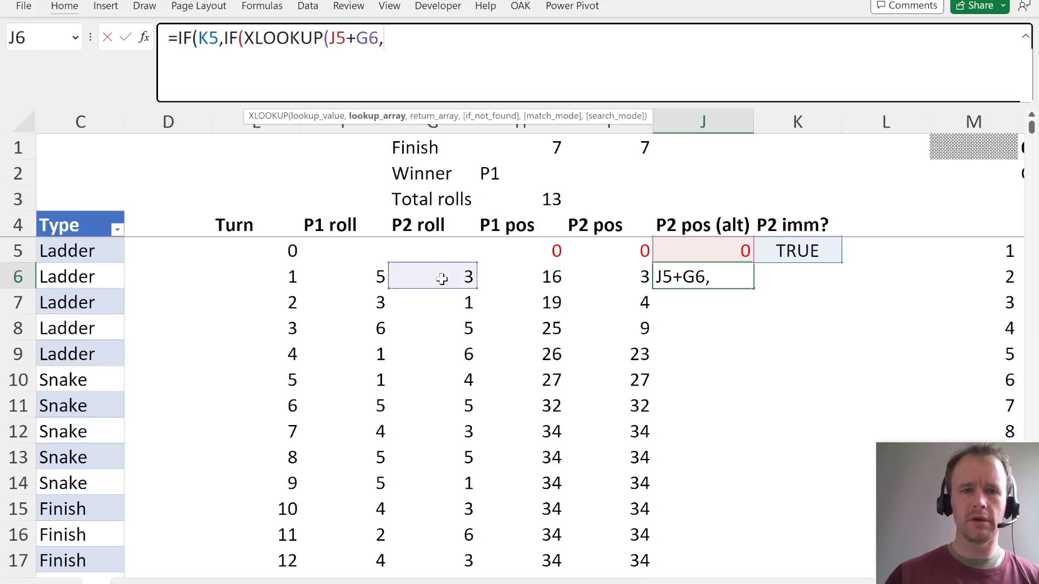
- Give the XLOOKUP Table1[From] as lookup array, Table1[Type] as return array and "Snake" as final argument, and close it
{"action": "left_click", "coordinate": [57, 362]}
{"action": "key", "text": "Left"}
{"action": "key", "text": "Left"}
{"action": "key", "text": "ctrl+space"}
{"action": "type", "text": ","}
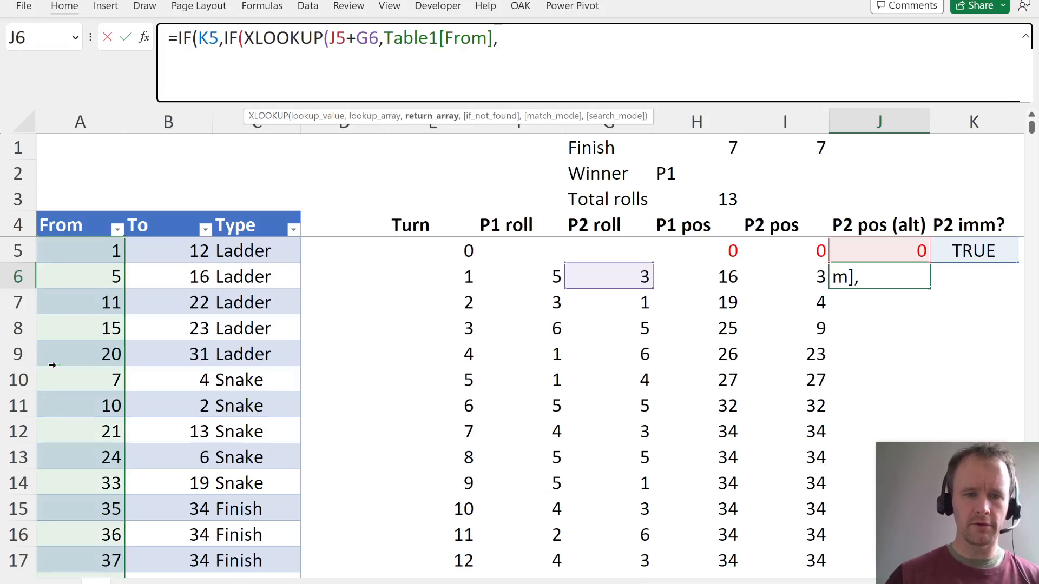
{"action": "left_click", "coordinate": [272, 363]}
{"action": "key", "text": "ctrl+space"}
{"action": "type", "text": ","}
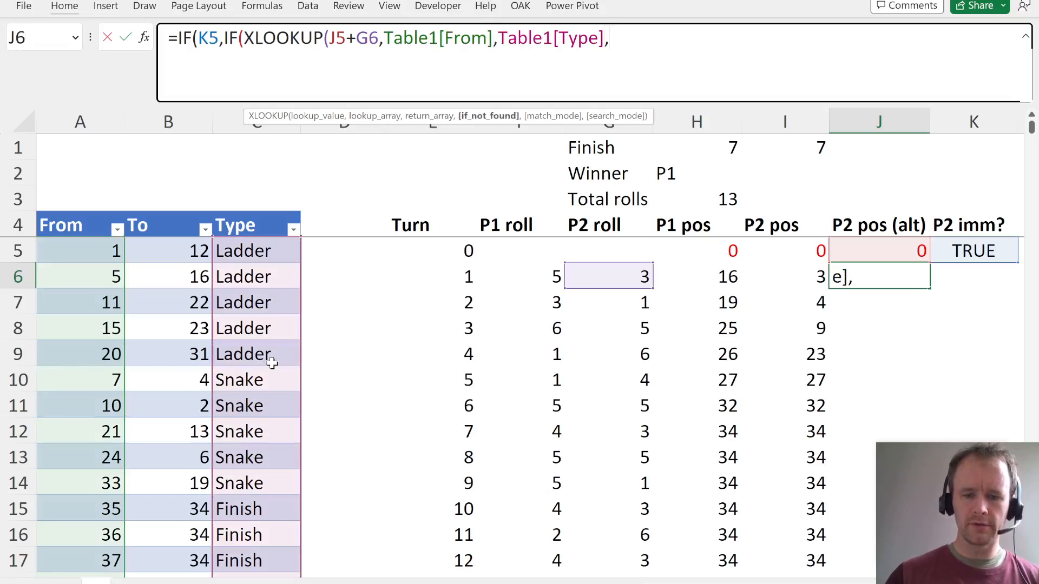
{"action": "type", "text": "\"Snake\")"}
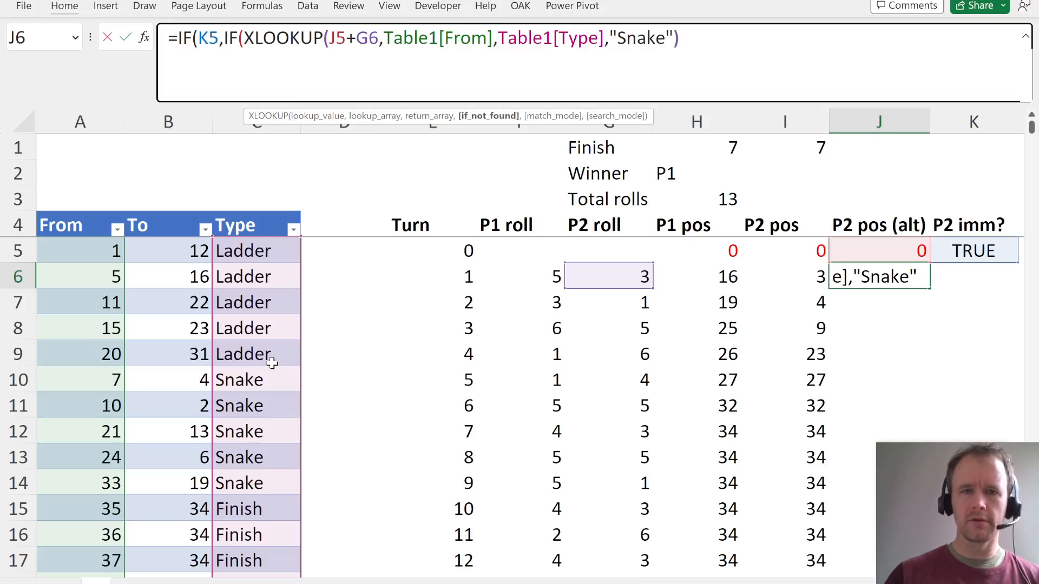
{"action": "type", "text": ","}
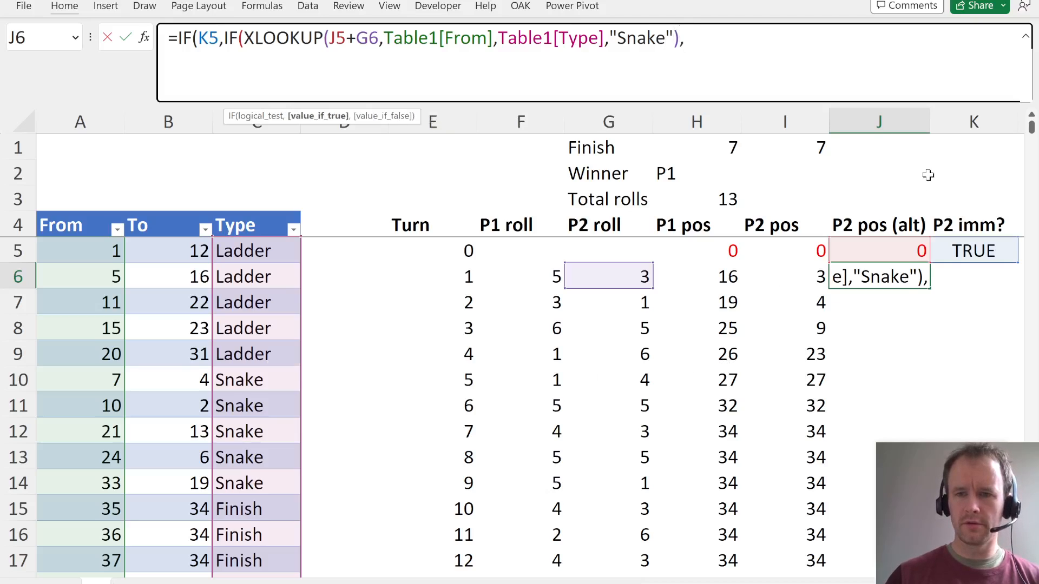
- Add J5+G6 as the nested IF's value if true
{"action": "left_click", "coordinate": [884, 245]}
{"action": "type", "text": "+"}
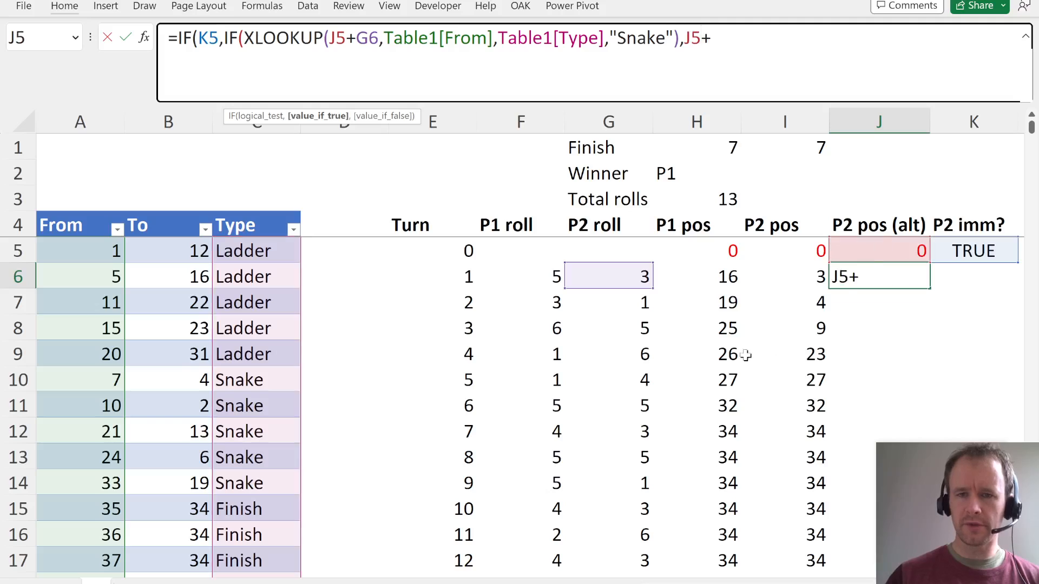
{"action": "left_click", "coordinate": [594, 268]}
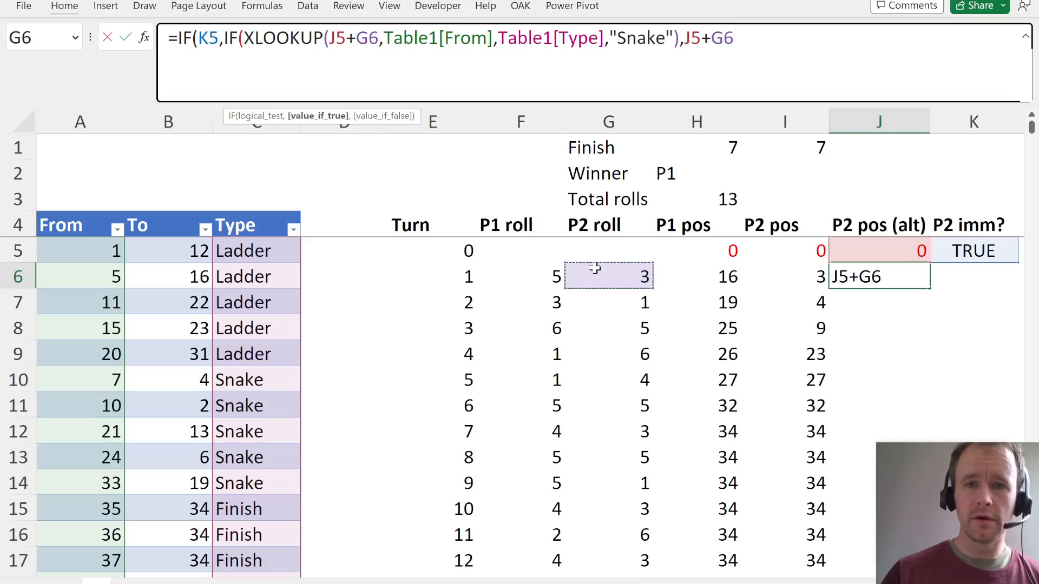
{"action": "type", "text": ","}
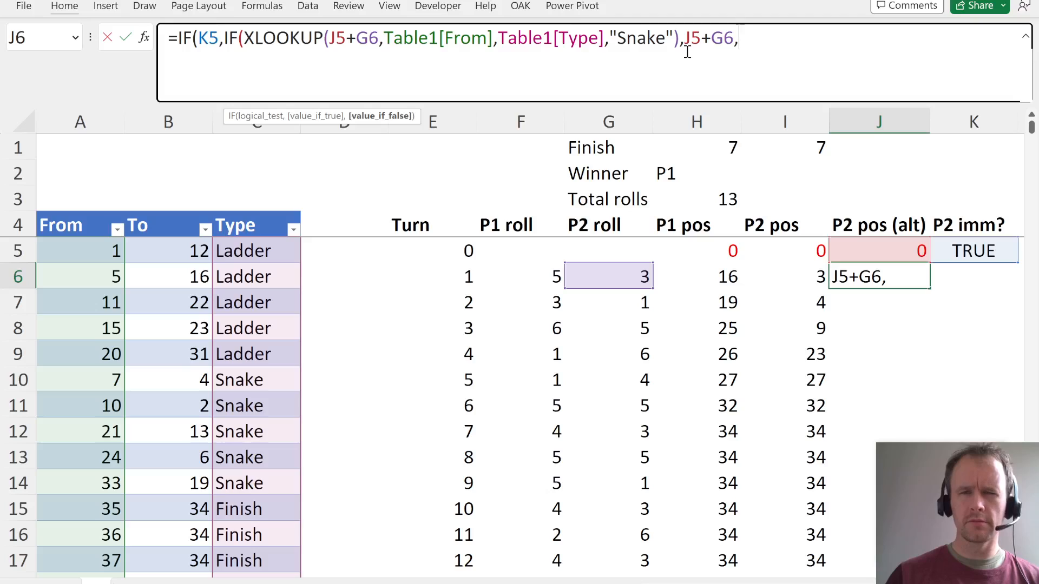
- Correct the nested test so the XLOOKUP closes after Table1[Type] and its result is compared with ="Snake"
{"action": "left_click", "coordinate": [610, 37]}
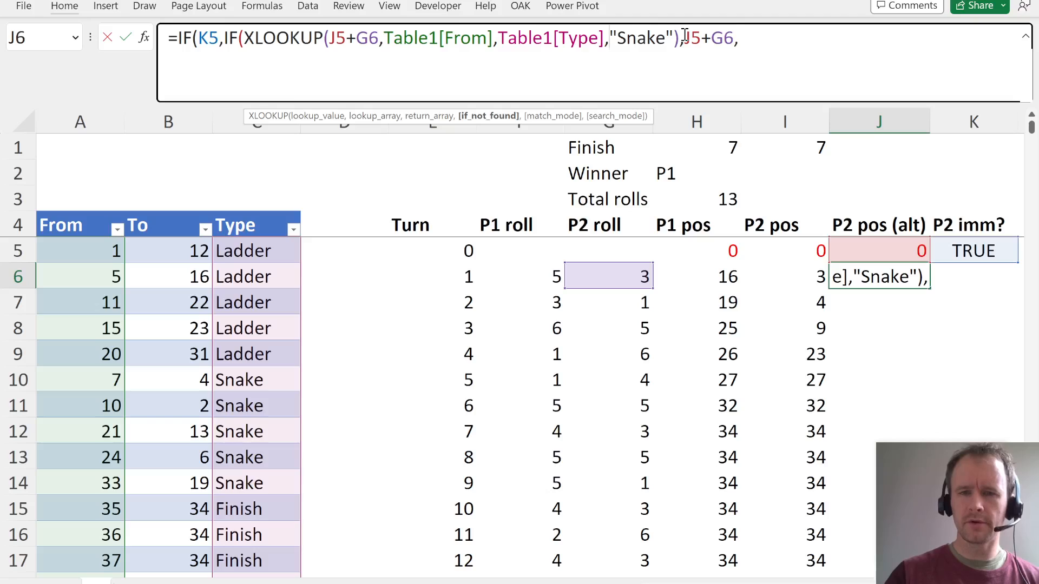
{"action": "key", "text": "BackSpace"}
{"action": "type", "text": ")="}
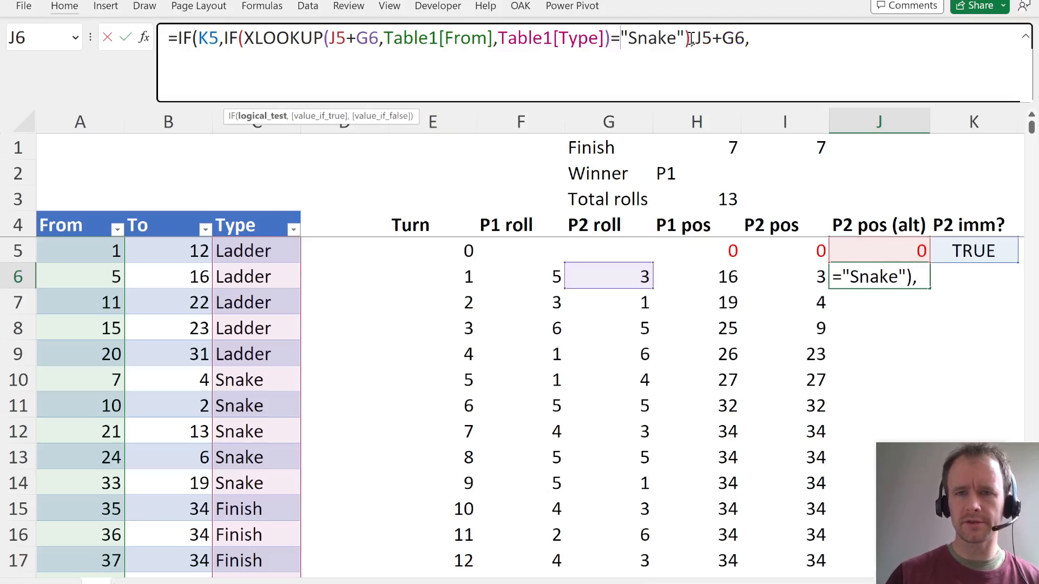
{"action": "left_click", "coordinate": [690, 37]}
{"action": "key", "text": "BackSpace"}
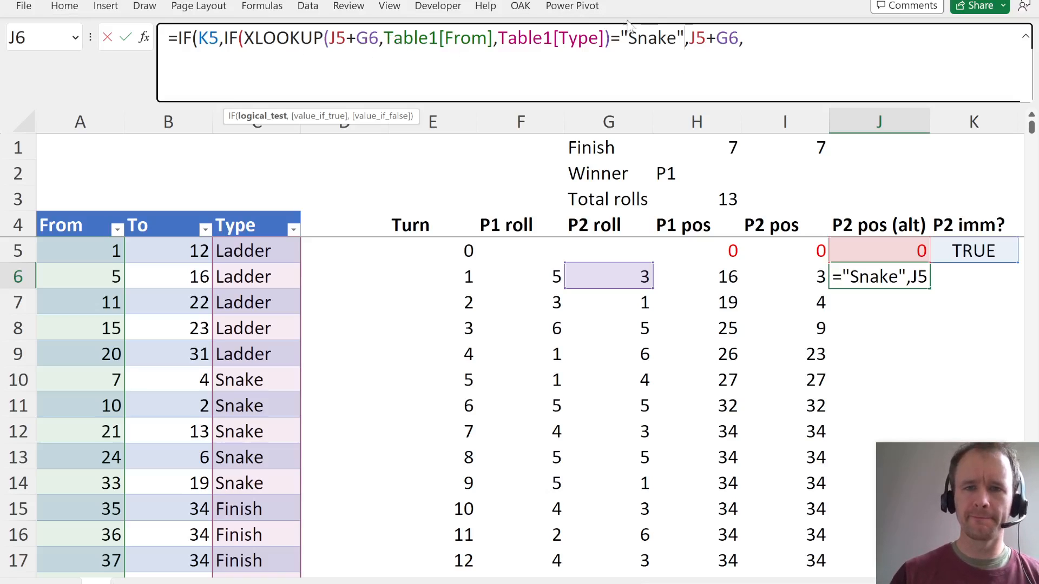
- Add an empty string "" as the if-not-found argument of the Type XLOOKUP
{"action": "left_click", "coordinate": [603, 38]}
{"action": "type", "text": ","}
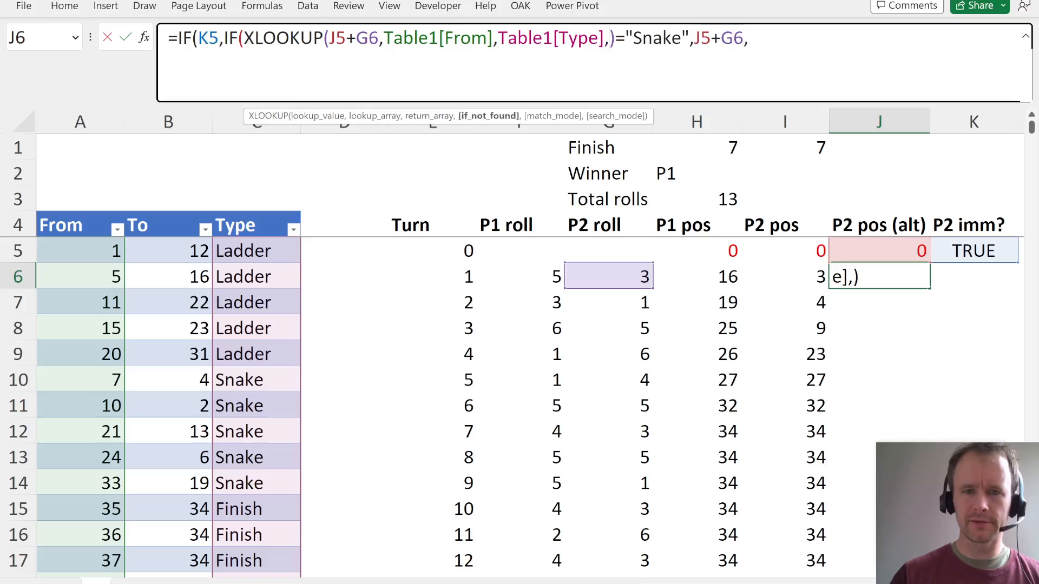
{"action": "type", "text": "\"\""}
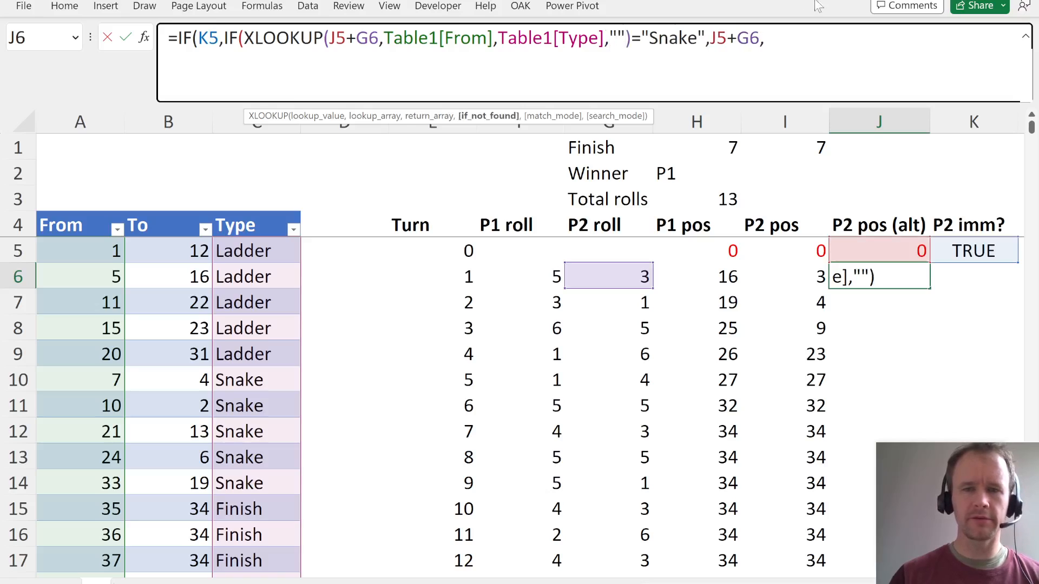
- Add an XLOOKUP with J5+G6 as its lookup value as the nested IF's value if false in J6
{"action": "left_click", "coordinate": [789, 41]}
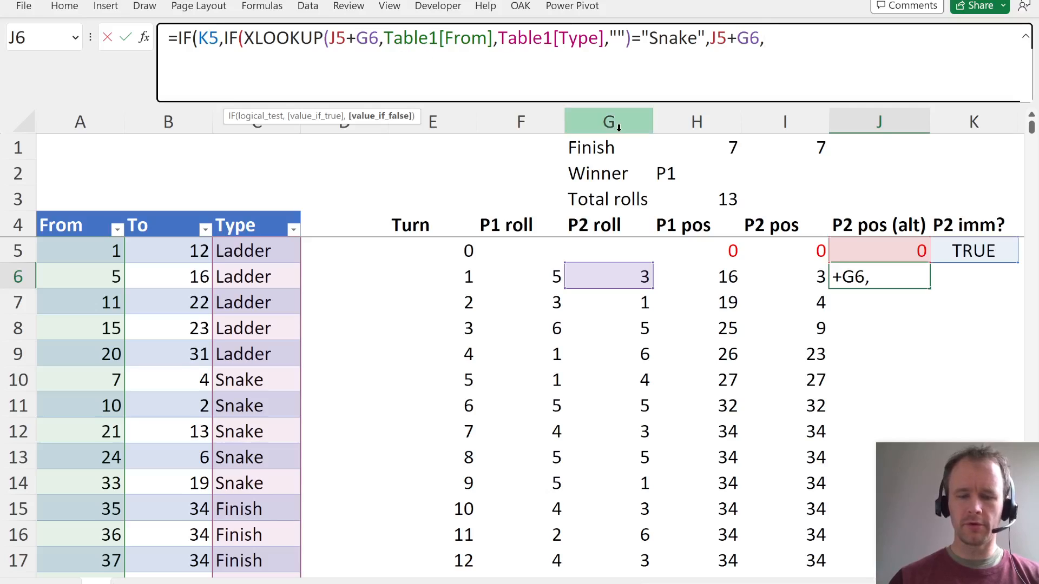
{"action": "type", "text": "xl"}
{"action": "key", "text": "Tab"}
{"action": "left_click", "coordinate": [903, 248]}
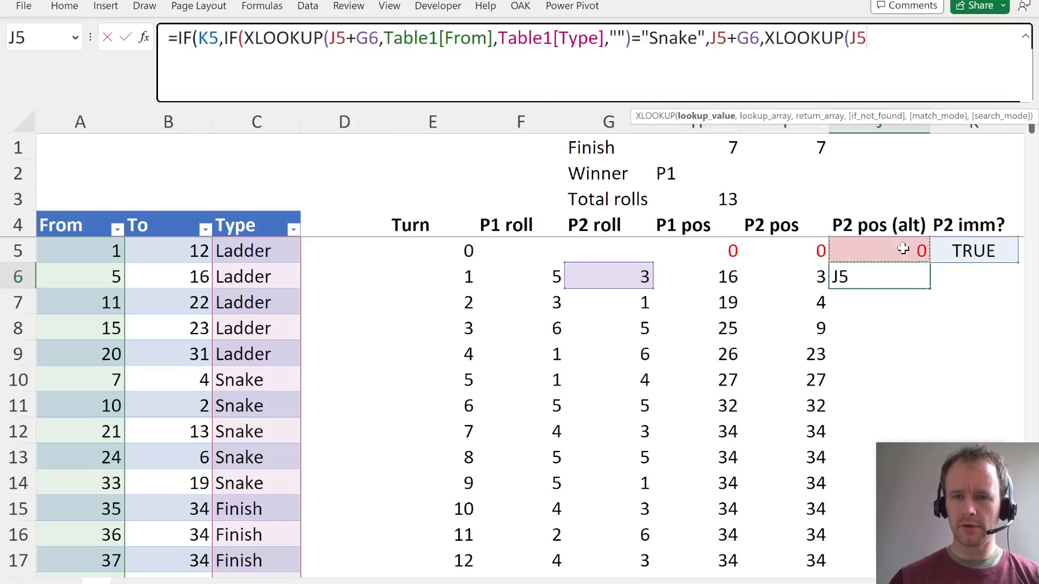
{"action": "type", "text": "+"}
{"action": "key", "text": "Left"}
{"action": "key", "text": "Left"}
{"action": "key", "text": "Left"}
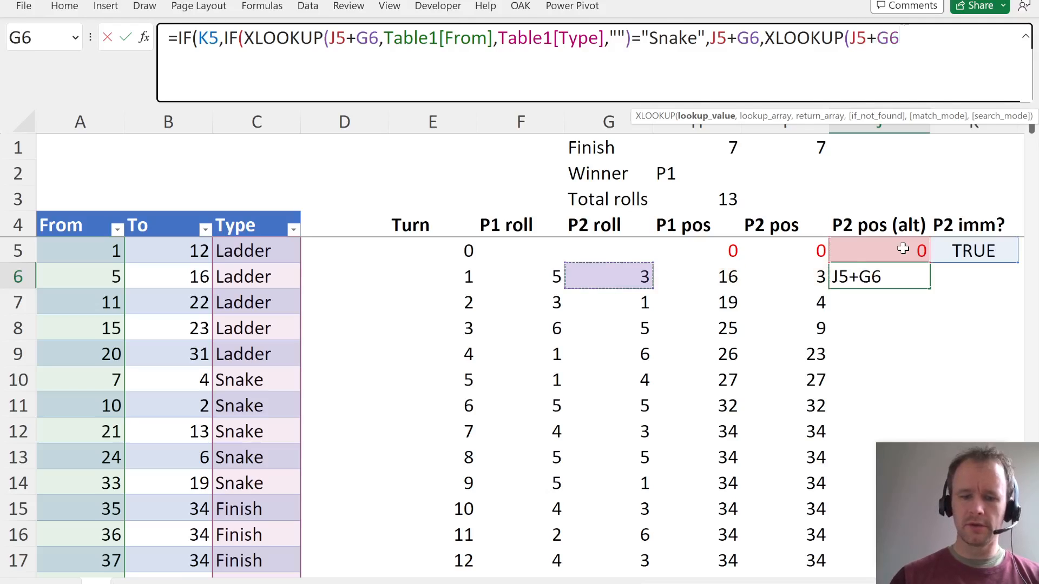
- Give the value-if-false XLOOKUP Table1[From] as lookup array and Table1[To] as return array
{"action": "type", "text": ","}
{"action": "left_click", "coordinate": [81, 331]}
{"action": "key", "text": "ctrl+space"}
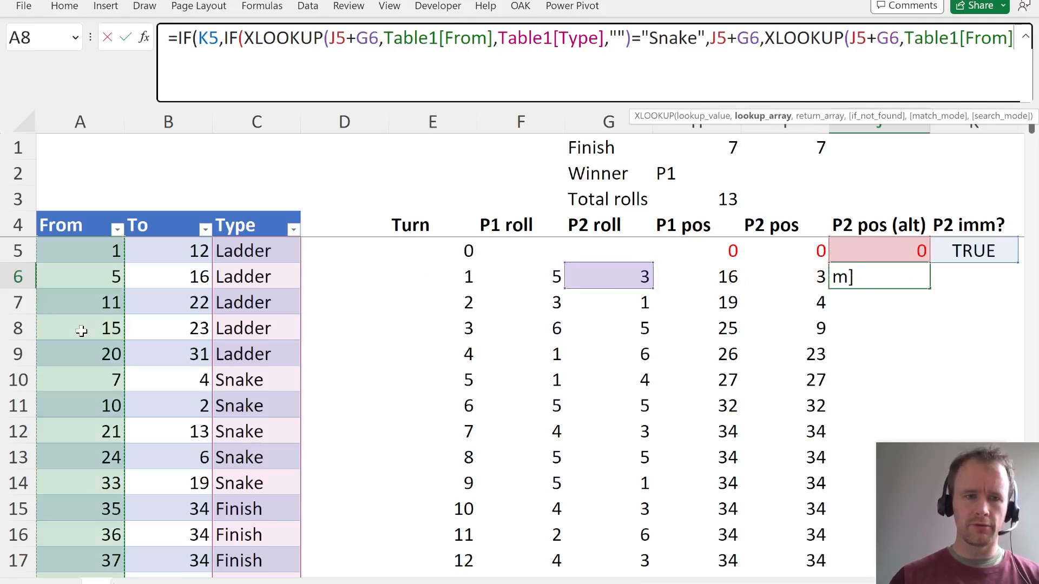
{"action": "type", "text": ","}
{"action": "left_click", "coordinate": [183, 342]}
{"action": "key", "text": "ctrl+space"}
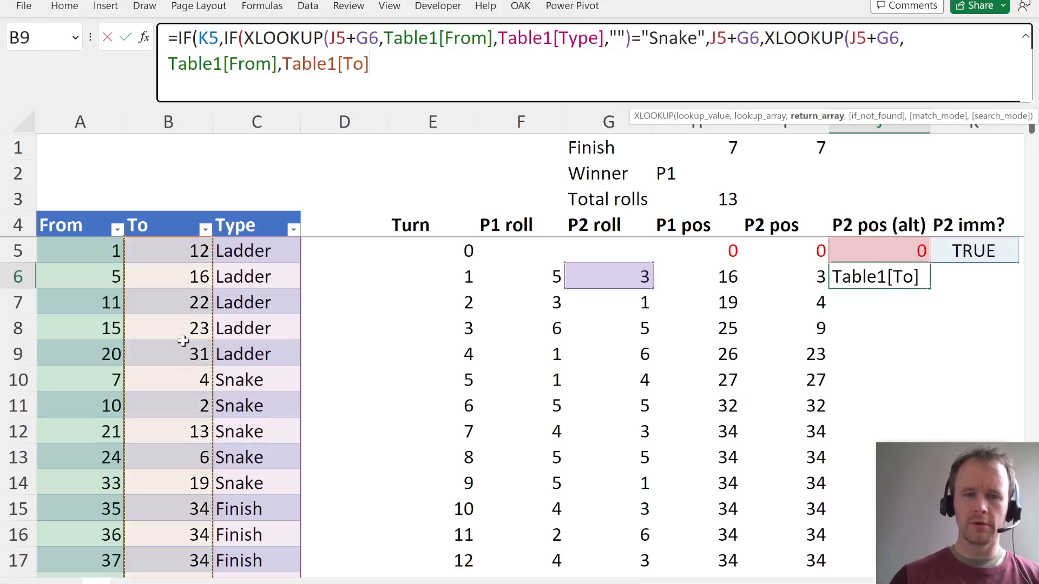
- Add J5+G6 as the last XLOOKUP's if-not-found argument, and close both the XLOOKUP and the nested IF
{"action": "type", "text": ","}
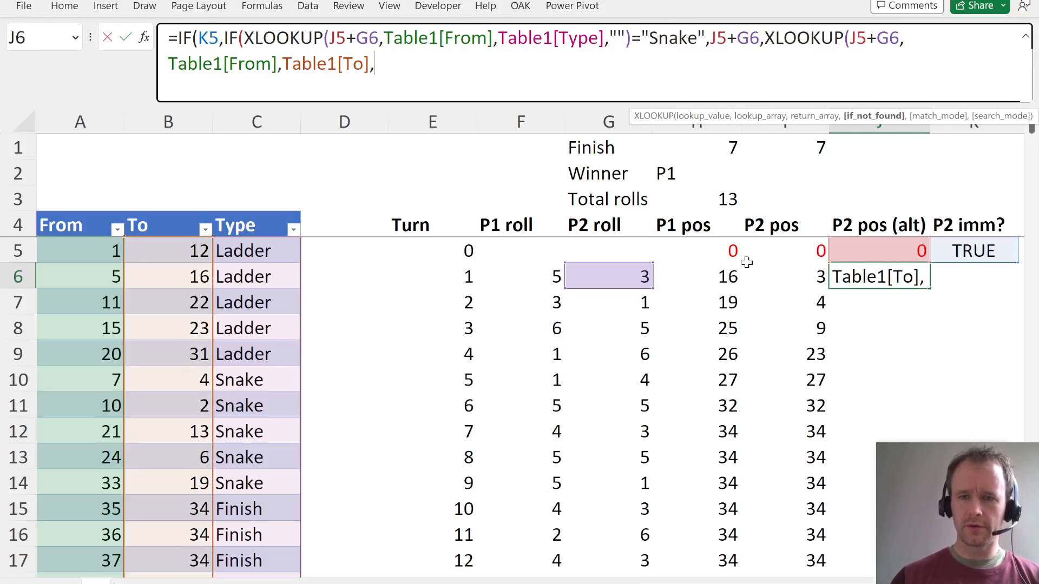
{"action": "key", "text": "Up"}
{"action": "type", "text": "+"}
{"action": "key", "text": "Left"}
{"action": "key", "text": "Left"}
{"action": "key", "text": "Left"}
{"action": "type", "text": ")"}
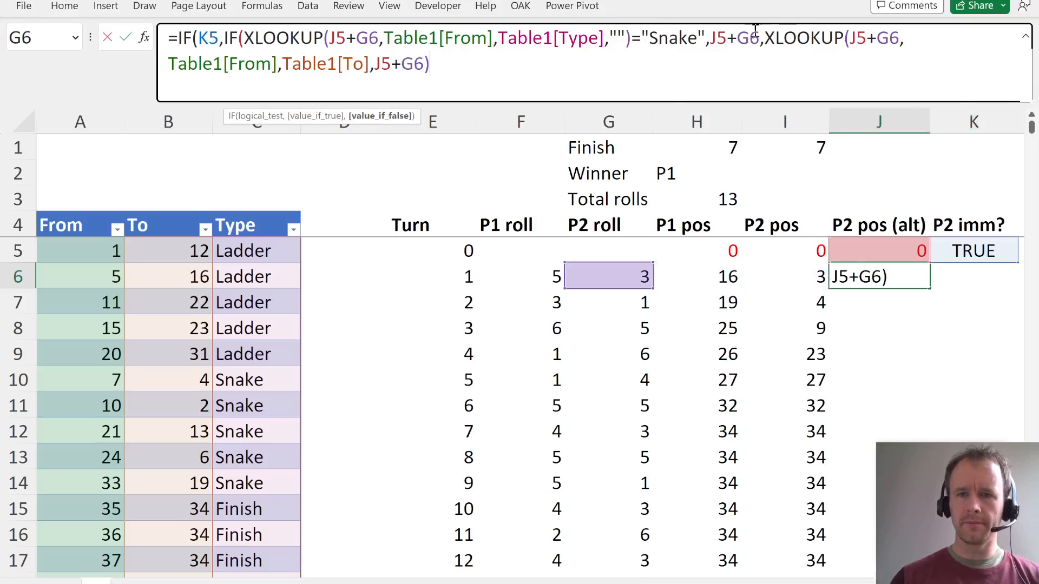
{"action": "left_click", "coordinate": [766, 40], "text": "shift"}
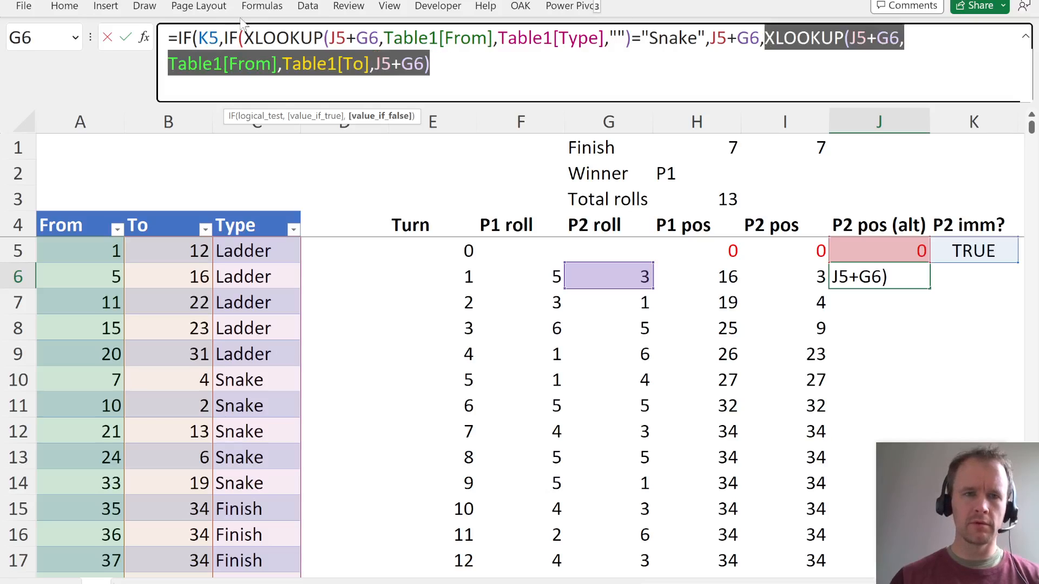
{"action": "left_click", "coordinate": [459, 68]}
{"action": "type", "text": ")"}
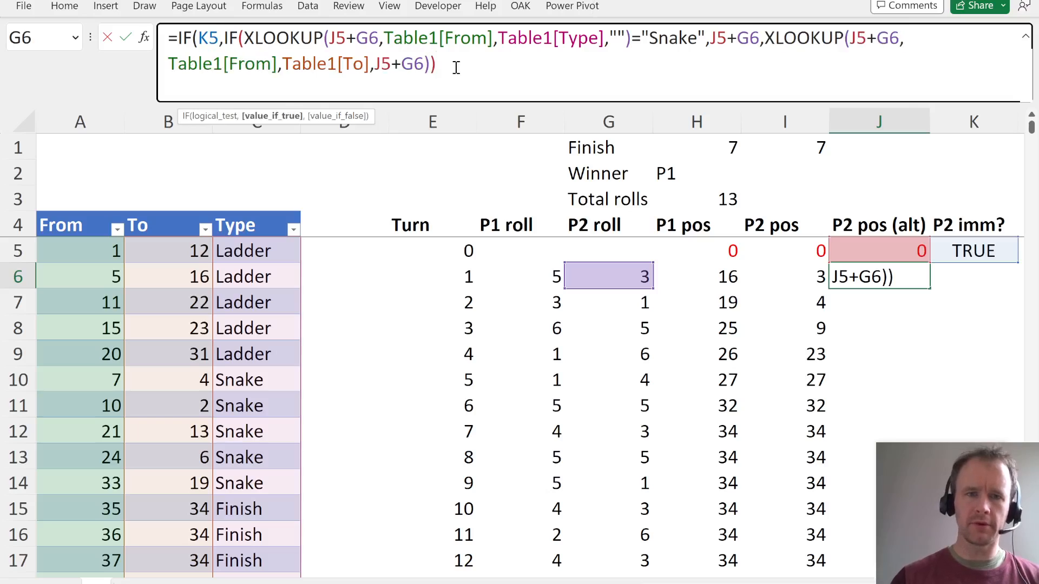
- Replace the nested IF in J6 with a single IF whose test is AND of K5 and the Type XLOOKUP equal to "Snake"
{"action": "left_click", "coordinate": [196, 36]}
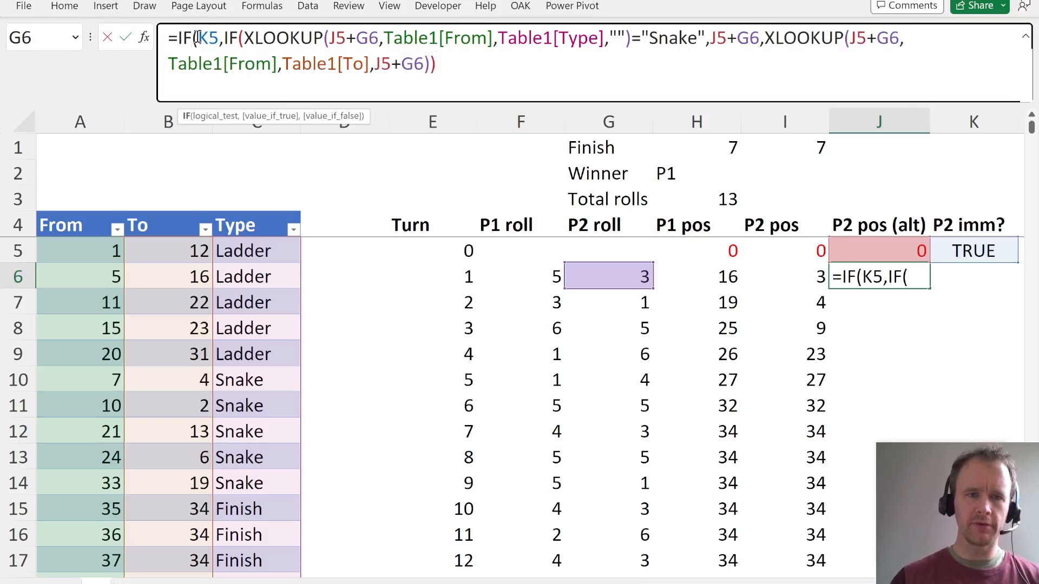
{"action": "type", "text": "and("}
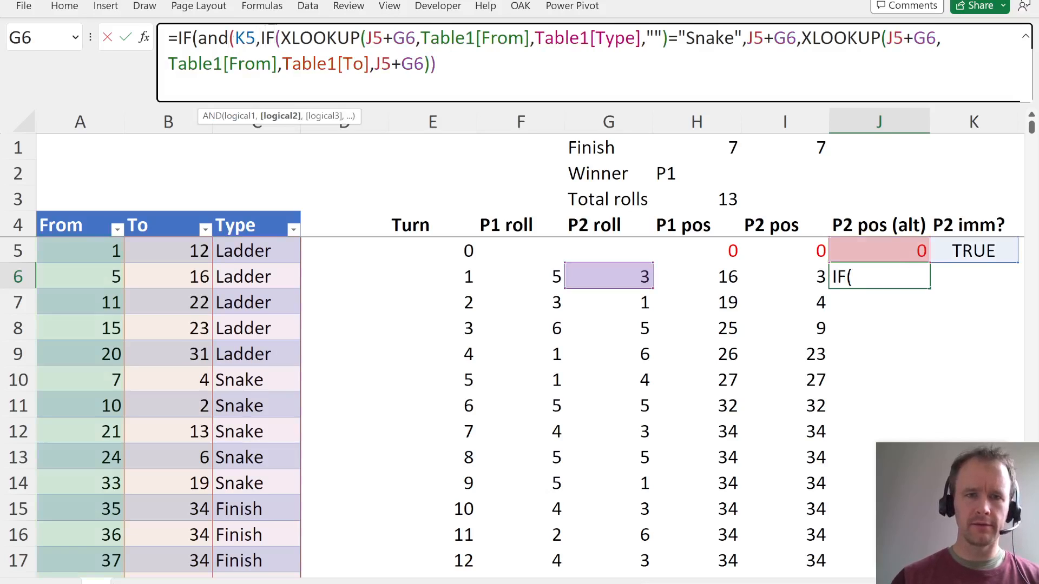
{"action": "key", "text": "BackSpace"}
{"action": "key", "text": "BackSpace"}
{"action": "key", "text": "BackSpace"}
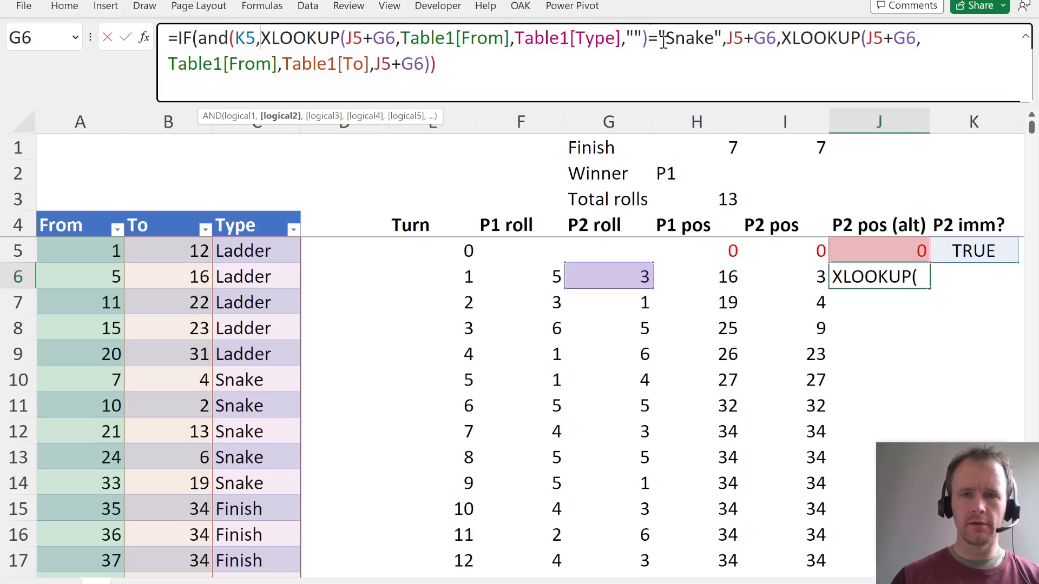
{"action": "left_click", "coordinate": [724, 38]}
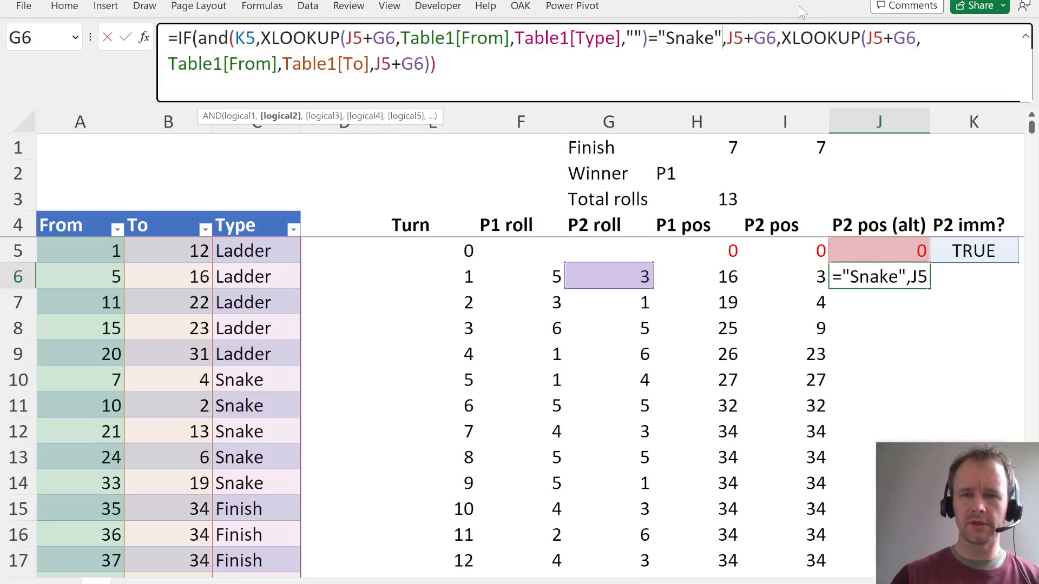
{"action": "type", "text": ")"}
{"action": "left_click", "coordinate": [218, 44]}
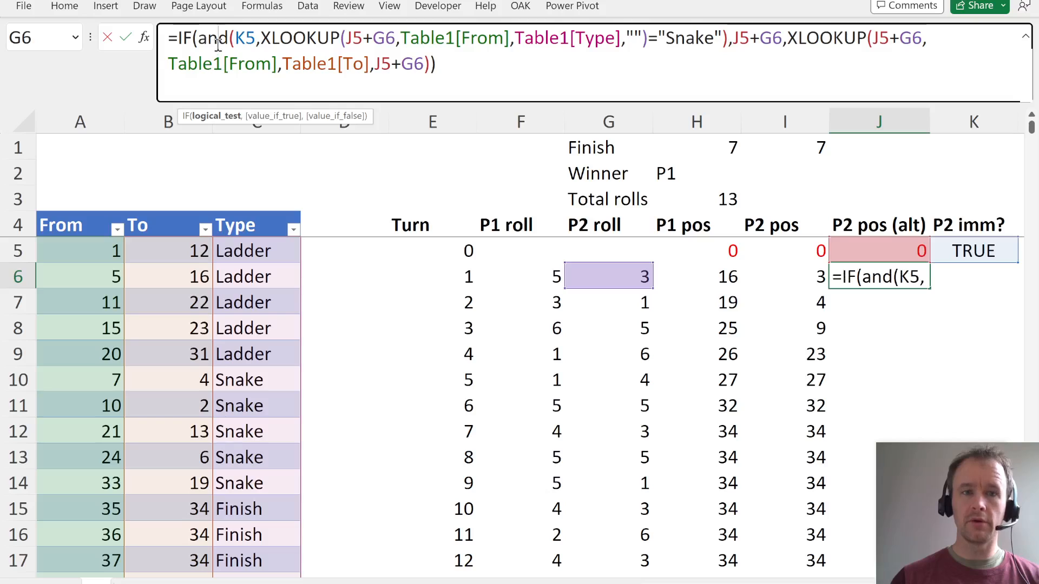
{"action": "double_click", "coordinate": [218, 43]}
{"action": "type", "text": "or"}
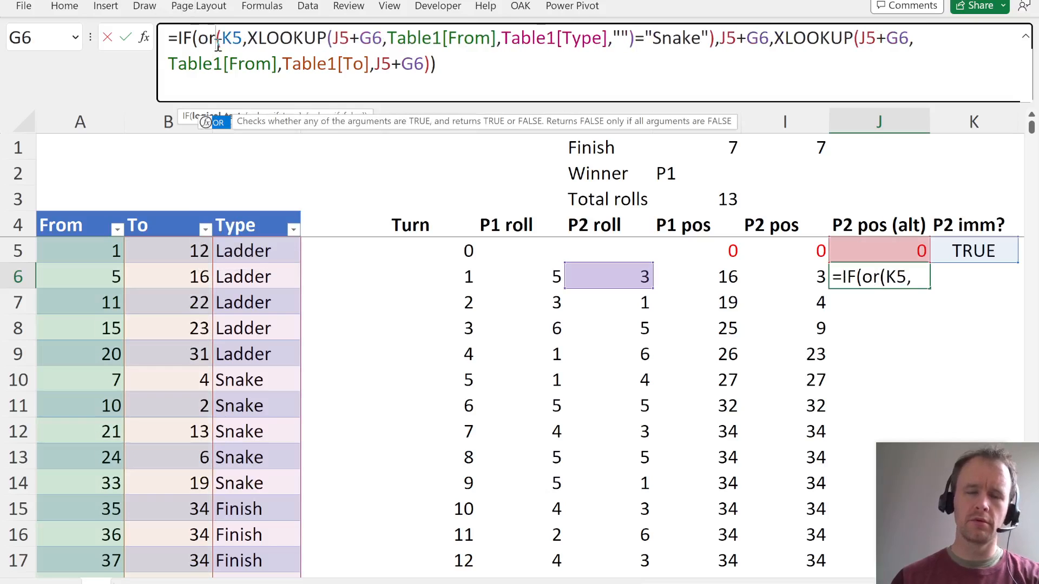
{"action": "key", "text": "BackSpace"}
{"action": "key", "text": "BackSpace"}
{"action": "type", "text": "and"}
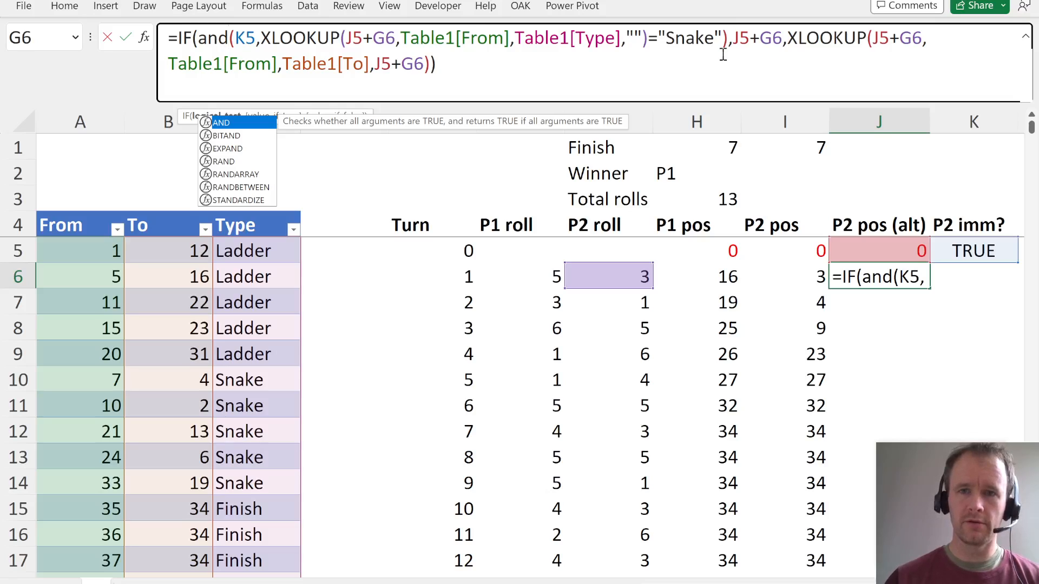
- Enter the J6 formula and fill it down the P2 pos (alt) column through turn 100 in row 105
{"action": "left_click_drag", "start_coordinate": [728, 39], "coordinate": [824, 76]}
{"action": "left_click", "coordinate": [623, 74]}
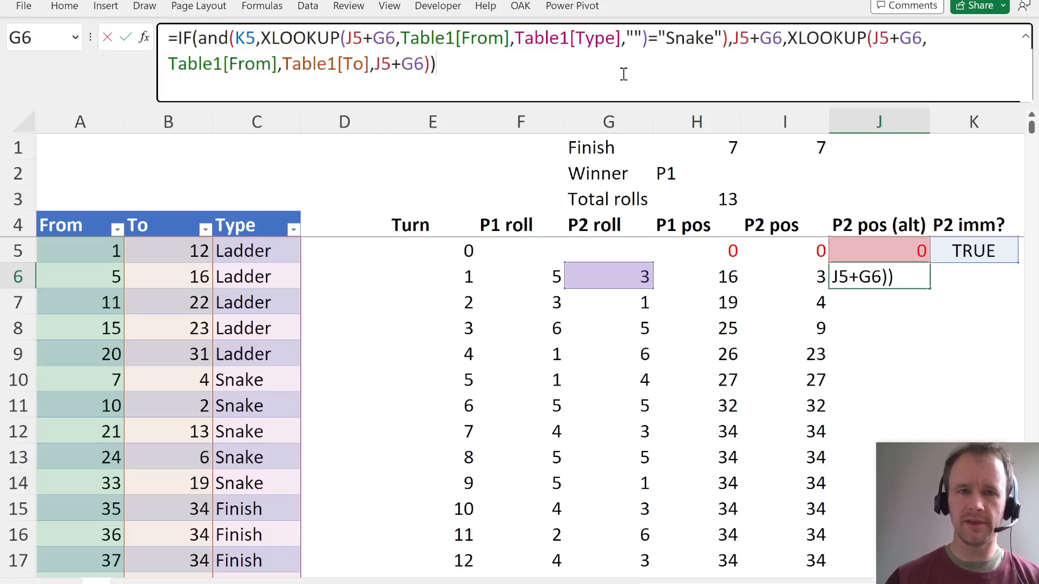
{"action": "key", "text": "Return"}
{"action": "key", "text": "Left"}
{"action": "key", "text": "ctrl+Down"}
{"action": "key", "text": "Right"}
{"action": "key", "text": "ctrl+shift+Up"}
{"action": "key", "text": "ctrl+d"}
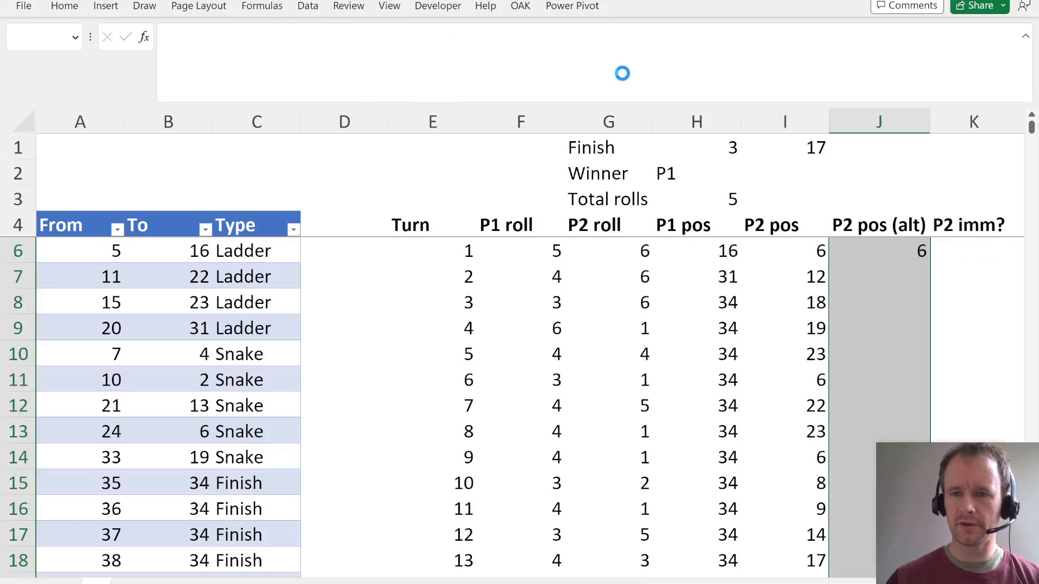
{"action": "key", "text": "Right"}
{"action": "key", "text": "ctrl+Up"}
{"action": "key", "text": "Left"}
{"action": "key", "text": "Down"}
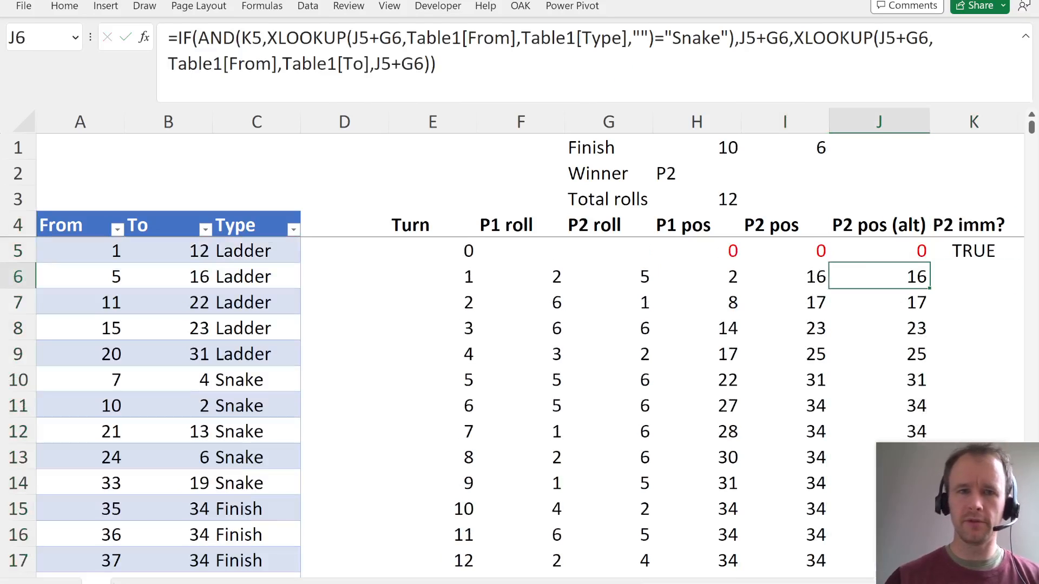
{"action": "left_click", "coordinate": [454, 68]}
{"action": "key", "text": "ctrl+a"}
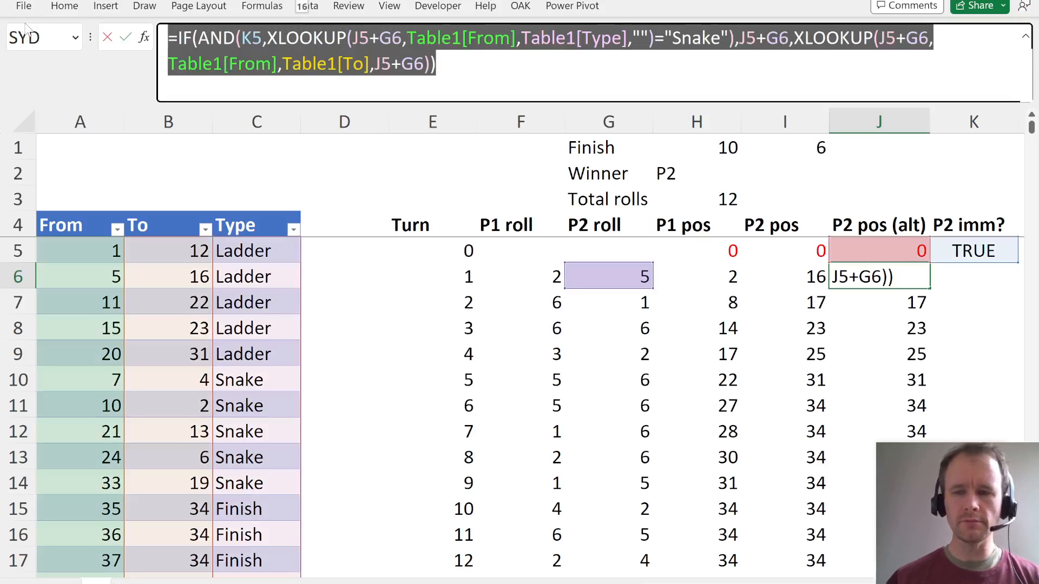
{"action": "key", "text": "Escape"}
- Start an AND formula in K6 under P2 imm? with K5 as its first condition
{"action": "key", "text": "Right"}
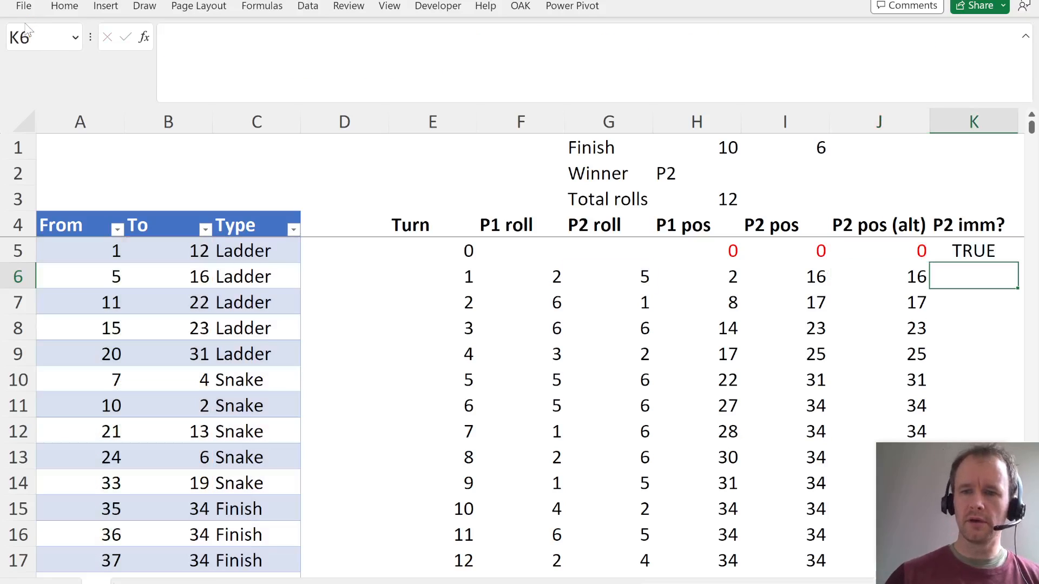
{"action": "type", "text": "="}
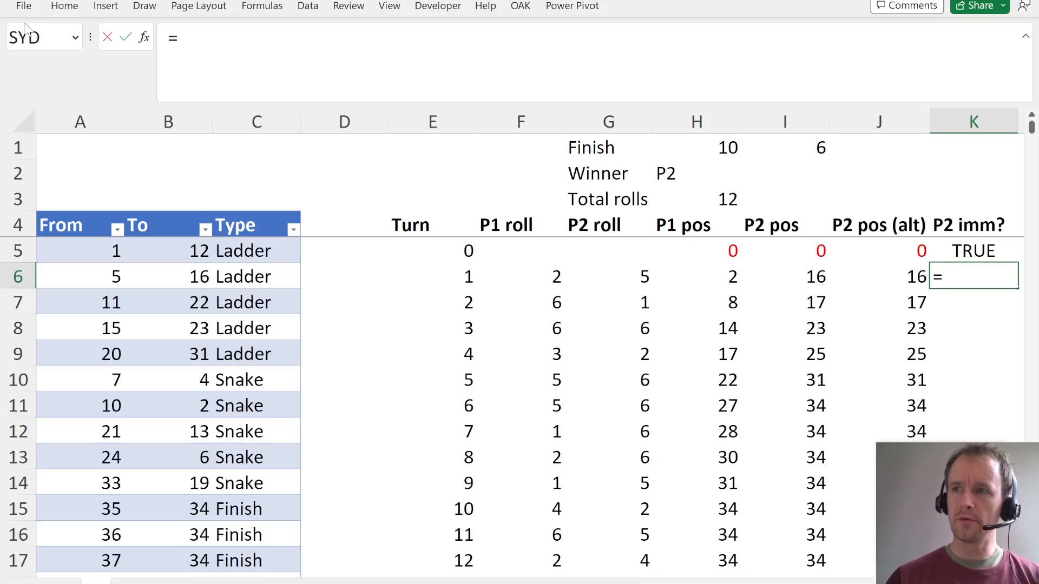
{"action": "type", "text": "and"}
{"action": "key", "text": "Tab"}
{"action": "key", "text": "Up"}
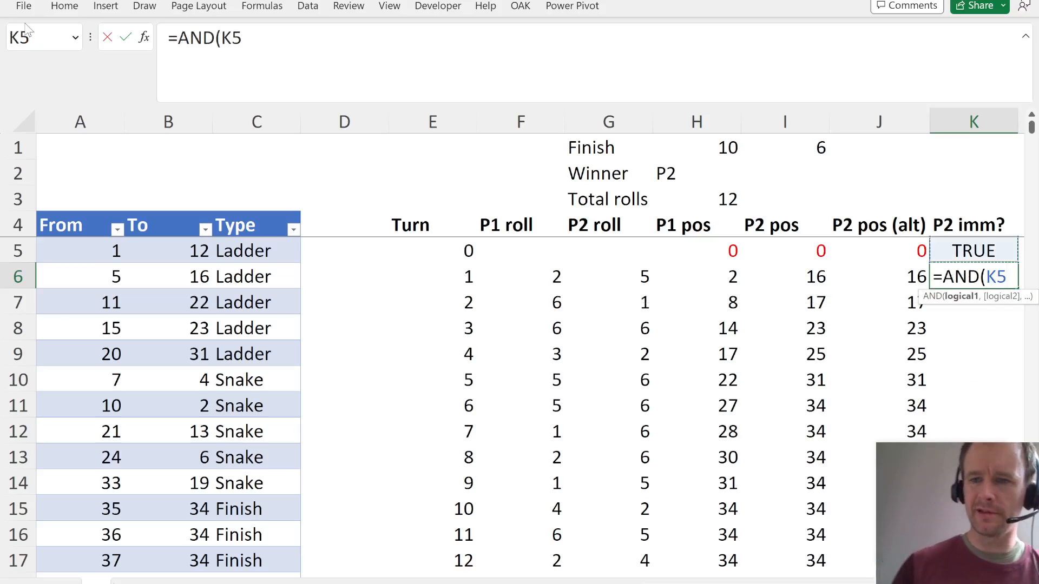
{"action": "type", "text": ","}
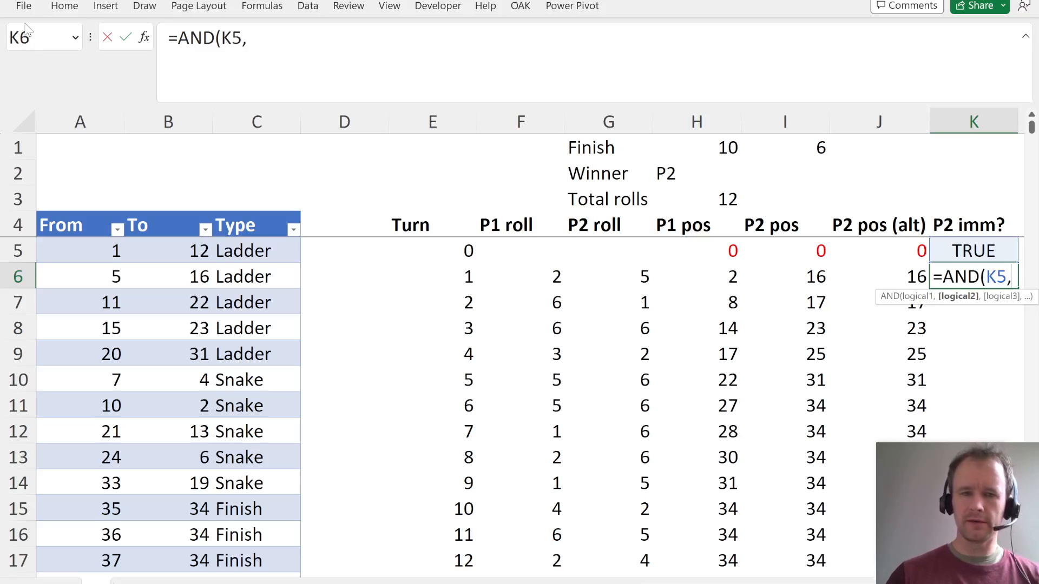
{"action": "type", "text": "cou"}
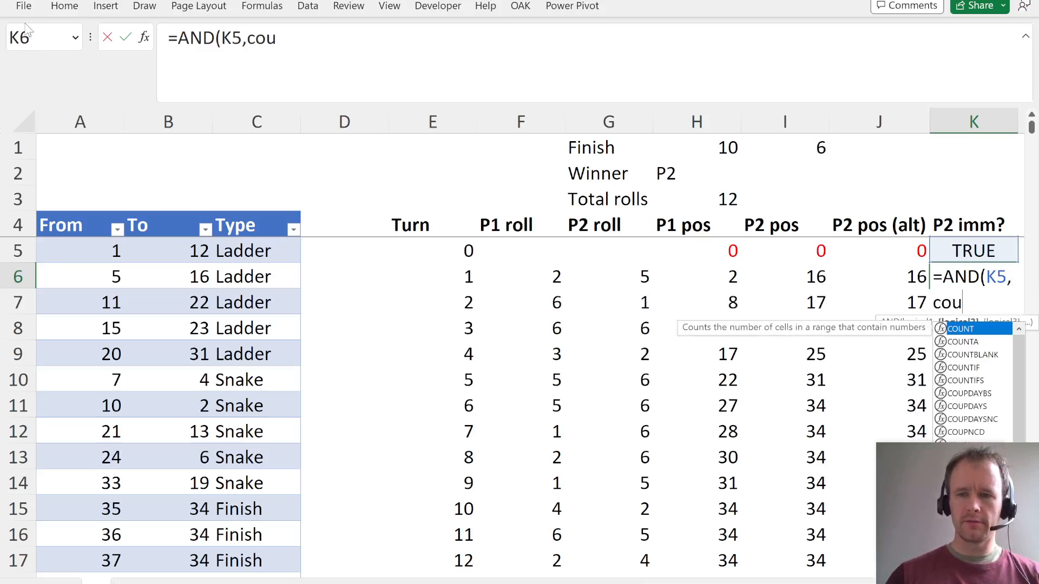
- Add a COUNTIFS as the AND's second condition, with Table1[From] as first criteria range and J6 as its criterion
{"action": "key", "text": "BackSpace"}
{"action": "key", "text": "BackSpace"}
{"action": "key", "text": "BackSpace"}
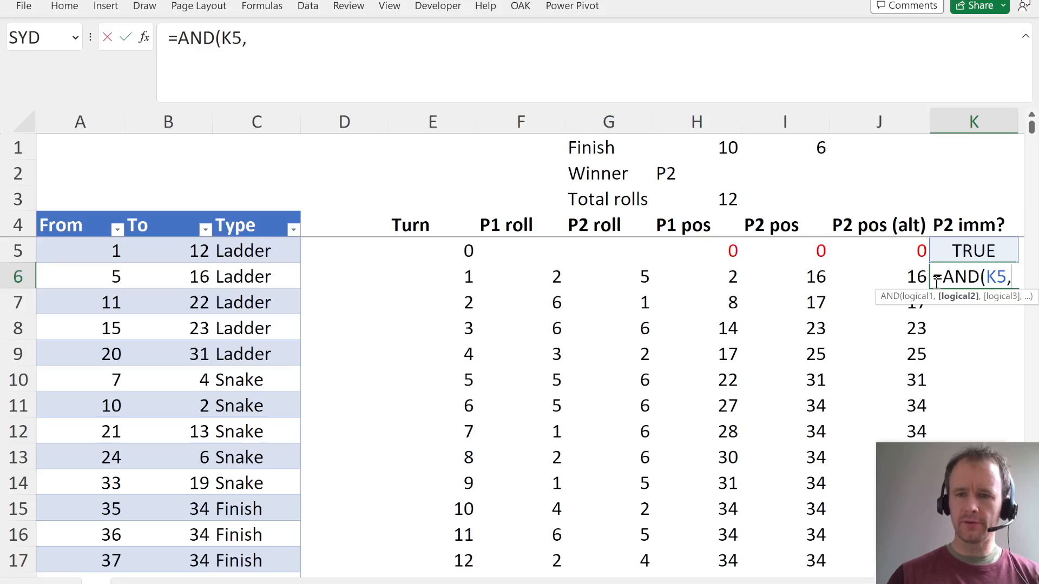
{"action": "type", "text": "countif"}
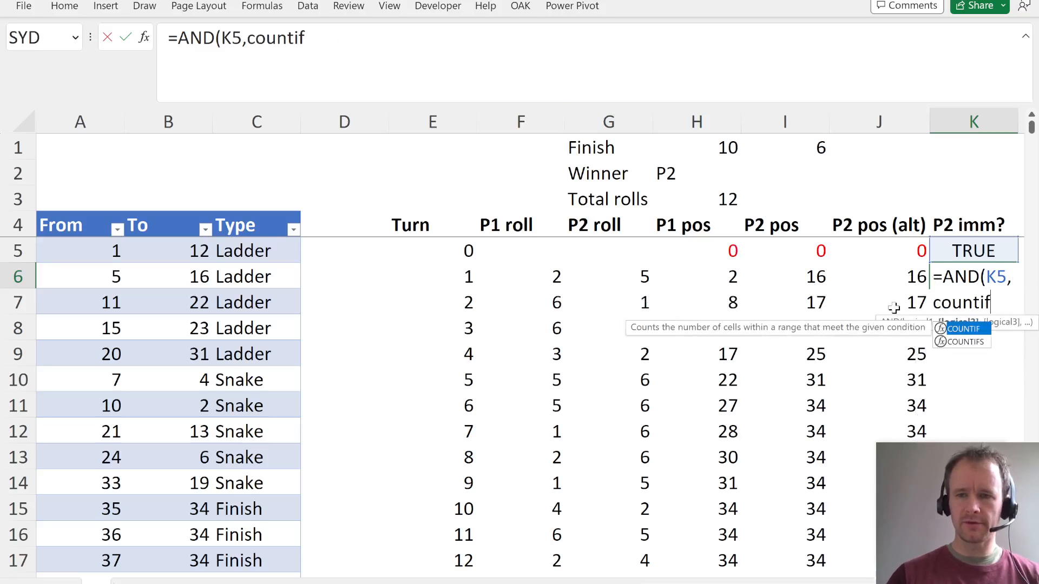
{"action": "type", "text": "s"}
{"action": "key", "text": "Tab"}
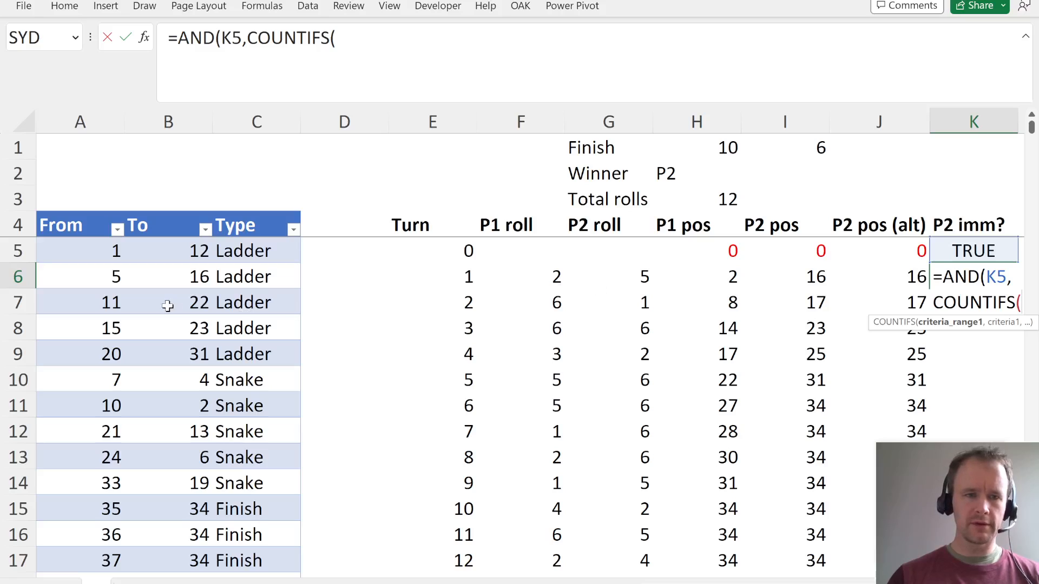
{"action": "left_click", "coordinate": [113, 322]}
{"action": "key", "text": "ctrl+space"}
{"action": "type", "text": ","}
{"action": "key", "text": "Left"}
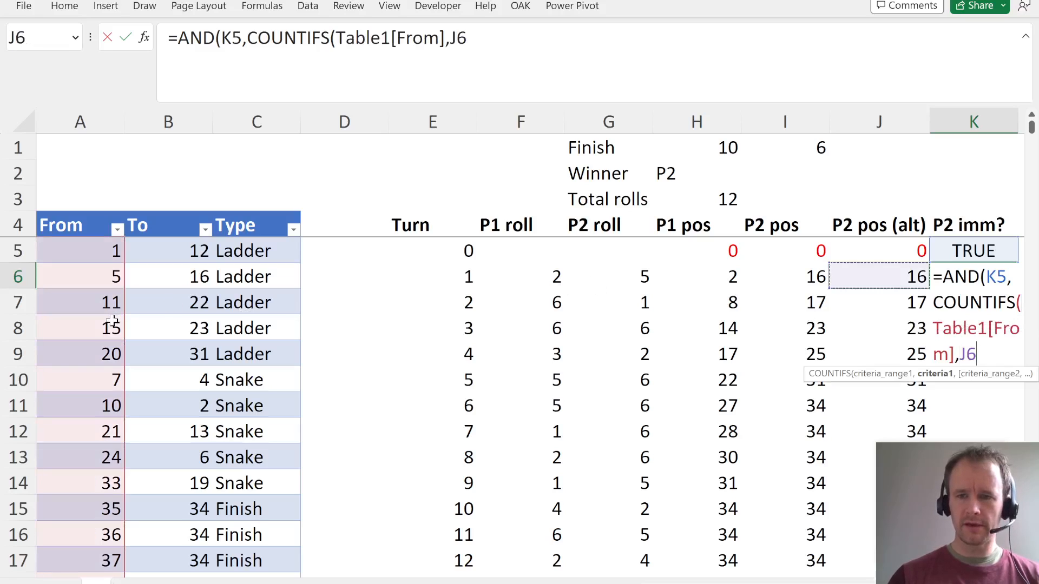
- Complete the COUNTIFS with Table1[Type] matching "Snake", compare it with =0, and enter the K6 formula
{"action": "type", "text": ","}
{"action": "left_click", "coordinate": [248, 312]}
{"action": "key", "text": "ctrl+space"}
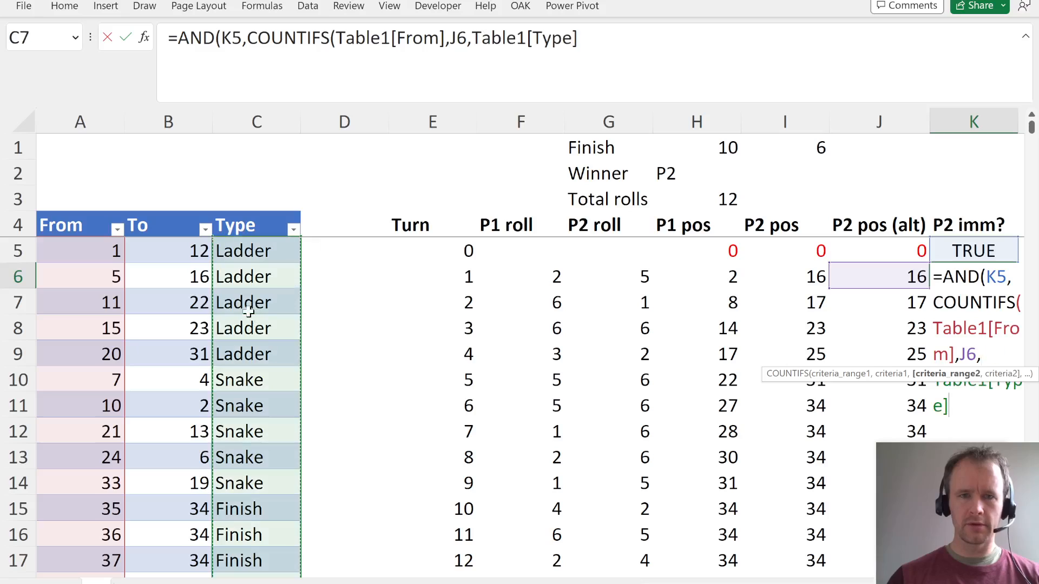
{"action": "type", "text": ",\"Sna"}
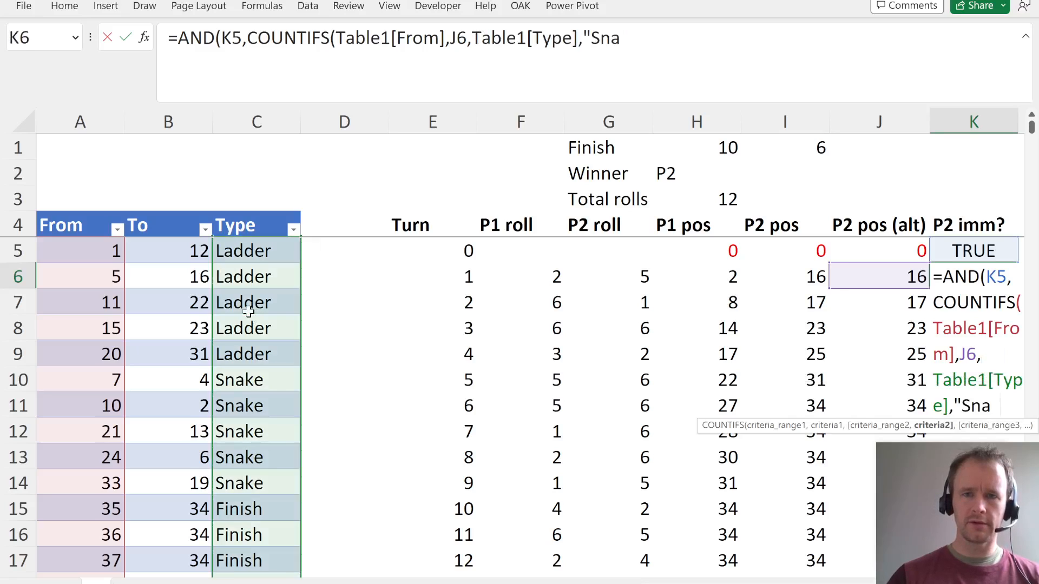
{"action": "type", "text": "ke\")="}
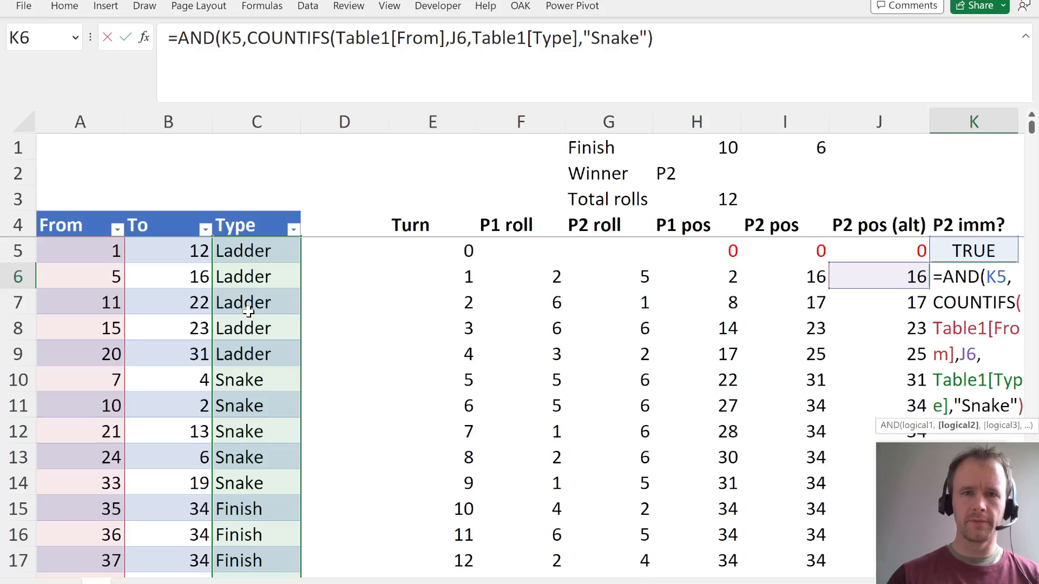
{"action": "type", "text": "0)"}
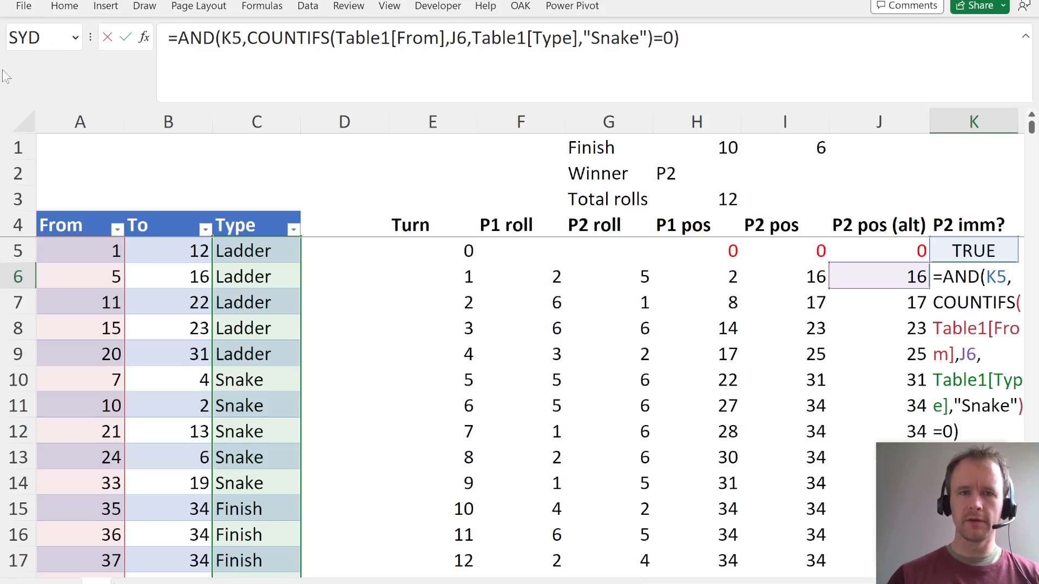
{"action": "left_click", "coordinate": [225, 48]}
{"action": "left_click", "coordinate": [281, 42]}
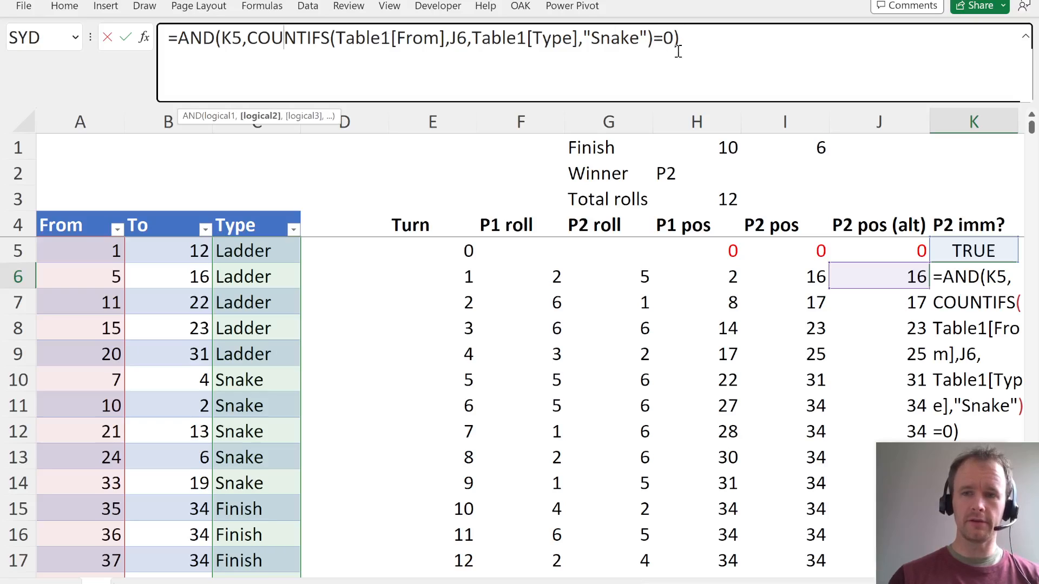
{"action": "key", "text": "Return"}
- Fill the P2 imm? formula down column K through turn 100 in row 105
{"action": "key", "text": "Left"}
{"action": "key", "text": "ctrl+Down"}
{"action": "key", "text": "Right"}
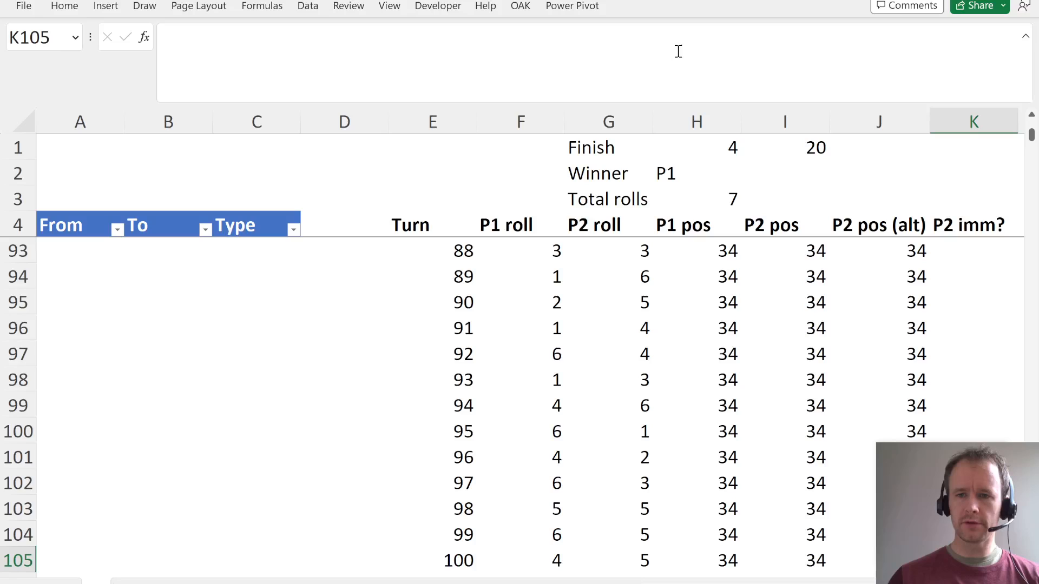
{"action": "key", "text": "ctrl+shift+Up"}
{"action": "key", "text": "ctrl+d"}
- Check the P2 imm? flags against Player 2's positions in the rows around turn 4
{"action": "key", "text": "Right"}
{"action": "key", "text": "Right"}
{"action": "key", "text": "Up"}
{"action": "key", "text": "Left"}
{"action": "key", "text": "Left"}
{"action": "key", "text": "Up"}
{"action": "key", "text": "ctrl+Up"}
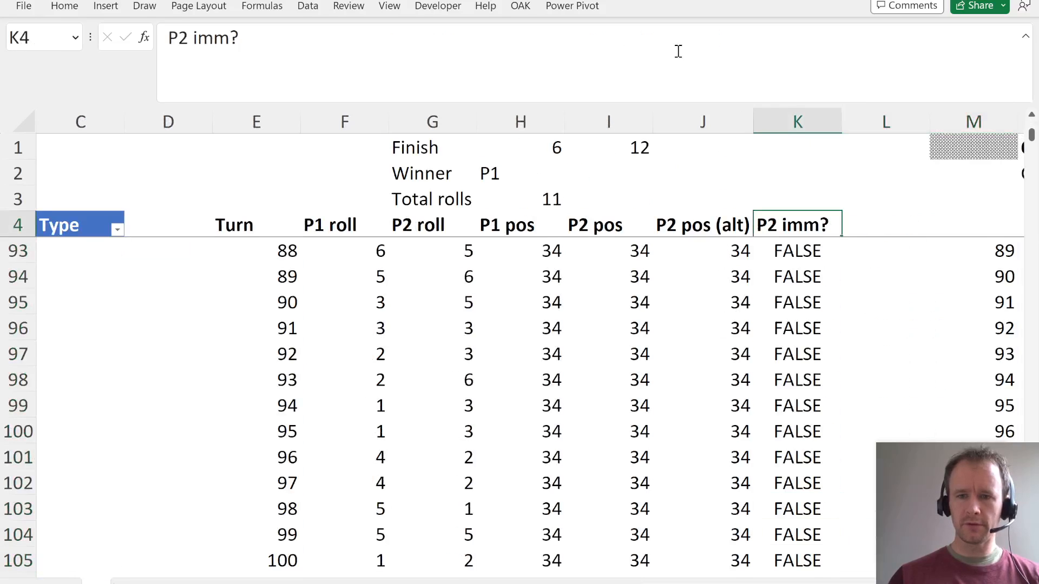
{"action": "key", "text": "Down"}
{"action": "key", "text": "Down"}
{"action": "key", "text": "Down"}
{"action": "key", "text": "Down"}
{"action": "key", "text": "Down"}
{"action": "key", "text": "shift+space"}
{"action": "key", "text": "Left"}
{"action": "key", "text": "Left"}
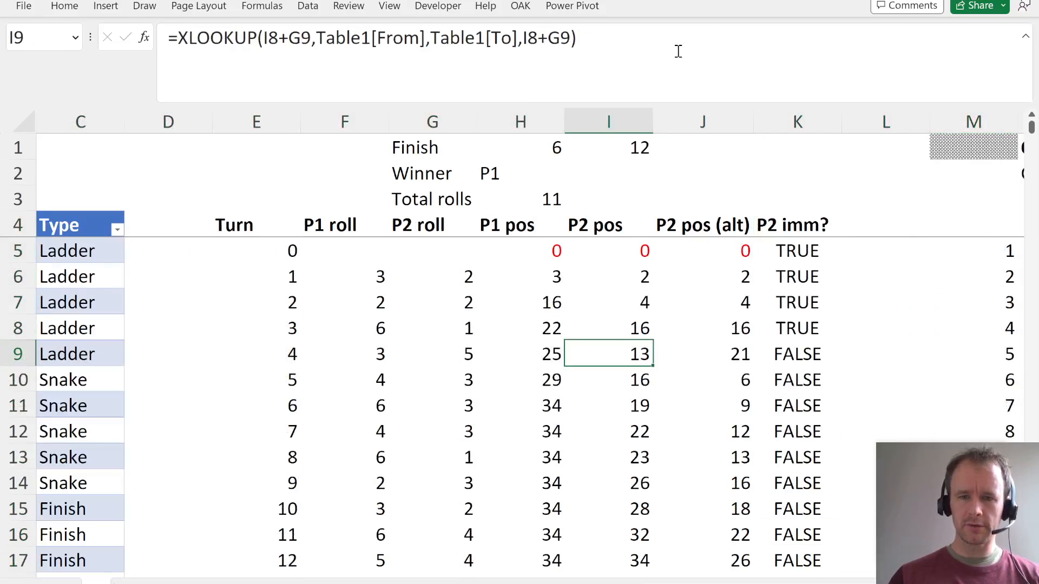
{"action": "key", "text": "Right"}
{"action": "key", "text": "shift+space"}
{"action": "key", "text": "shift+Down"}
{"action": "key", "text": "shift+Down"}
{"action": "key", "text": "shift+Down"}
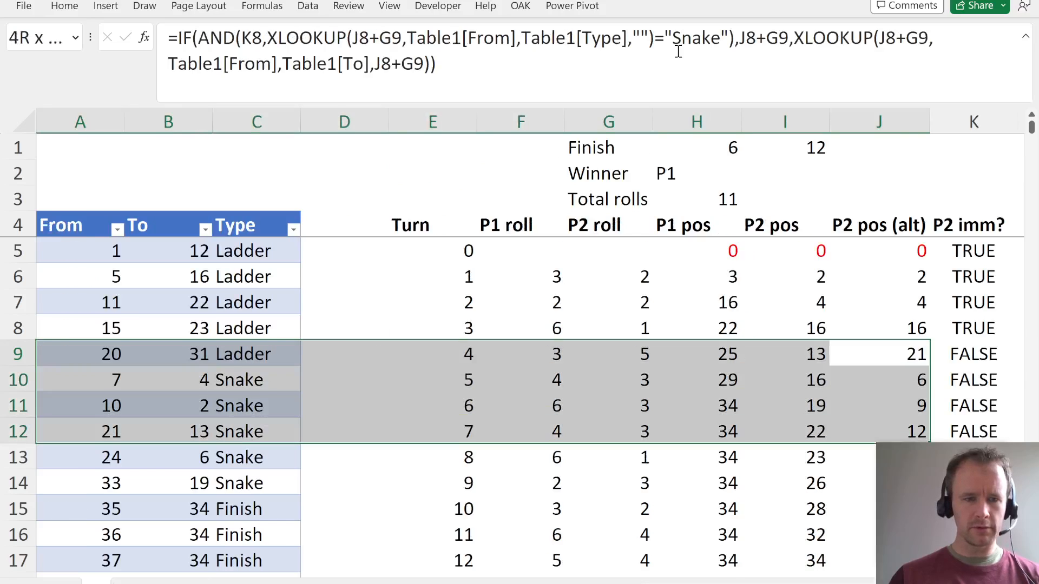
{"action": "key", "text": "Up"}
{"action": "key", "text": "Down"}
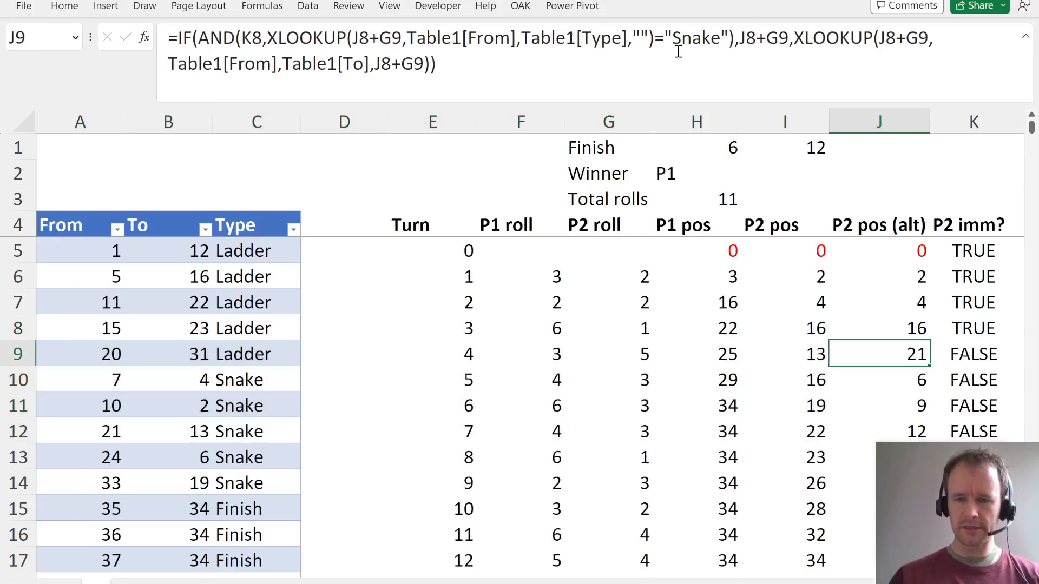
- Compare P2 pos with P2 pos (alt) on turn 4, tracing both back to the roll and preceding square
{"action": "key", "text": "shift+Left"}
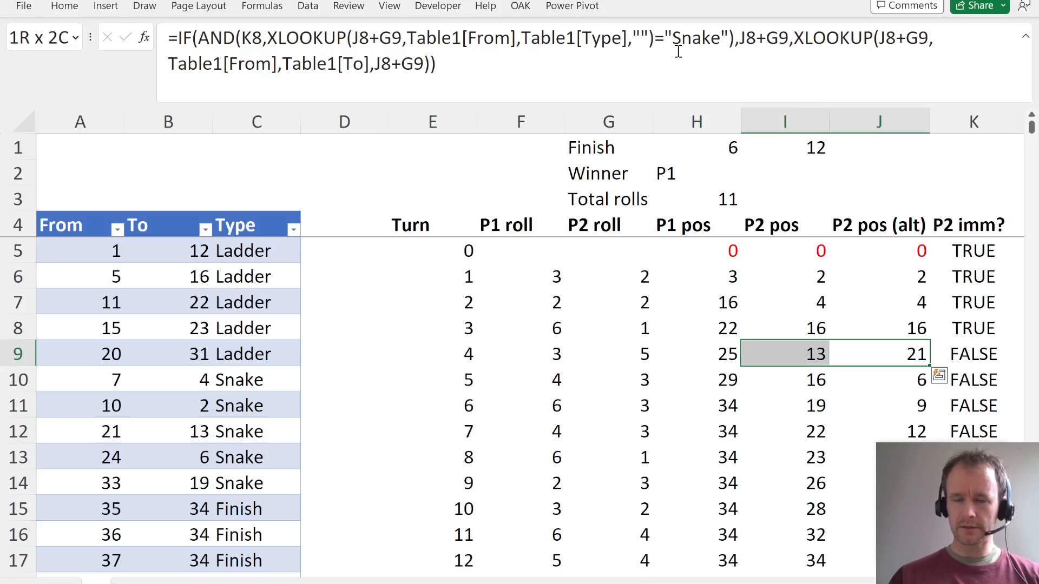
{"action": "key", "text": "Left"}
{"action": "key", "text": "ctrl+space"}
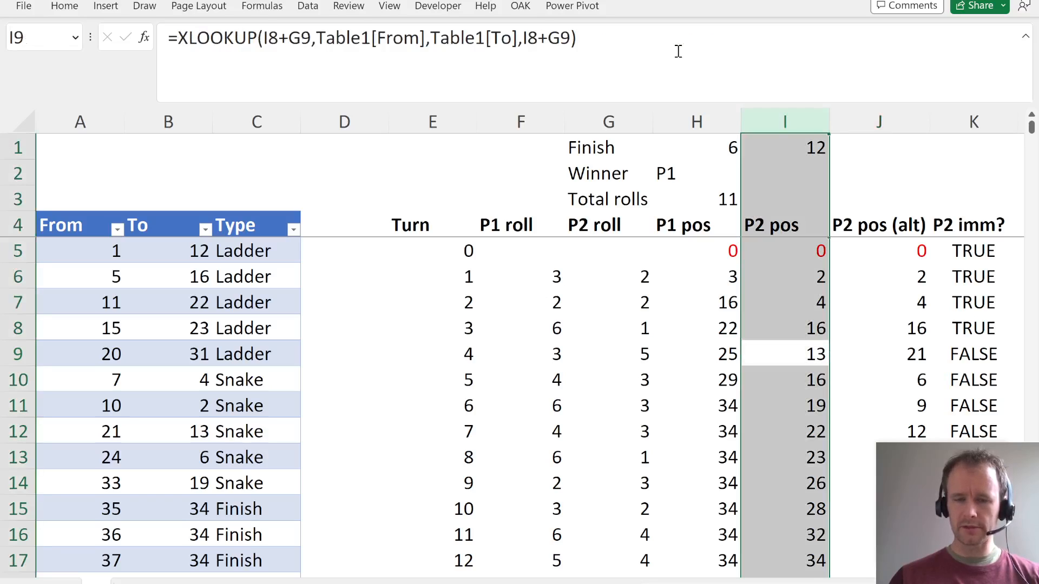
{"action": "key", "text": "shift+BackSpace"}
{"action": "key", "text": "Left"}
{"action": "key", "text": "Left"}
{"action": "key", "text": "Right"}
{"action": "key", "text": "Right"}
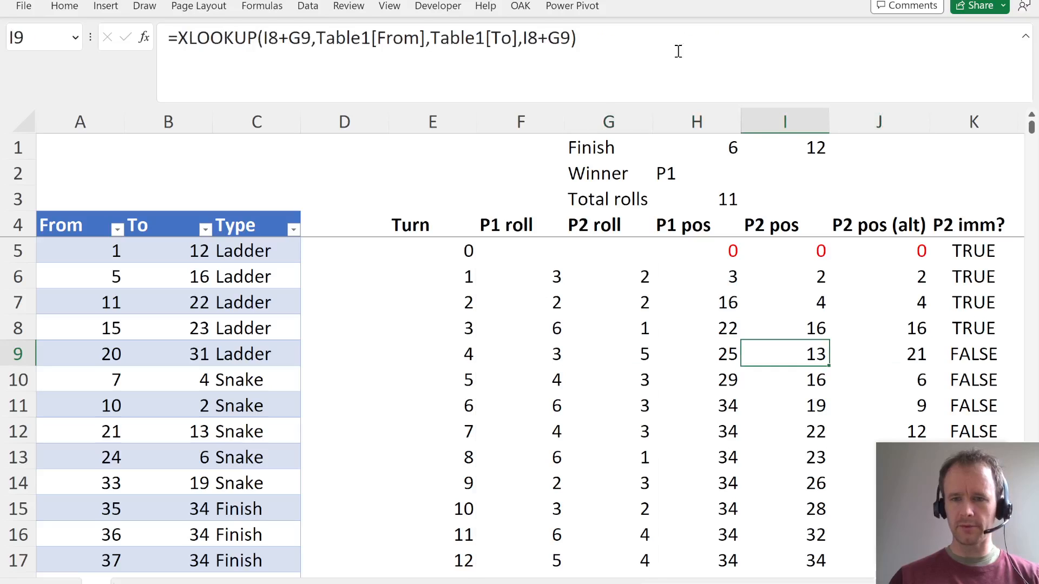
{"action": "key", "text": "Up"}
{"action": "key", "text": "Down"}
{"action": "key", "text": "Right"}
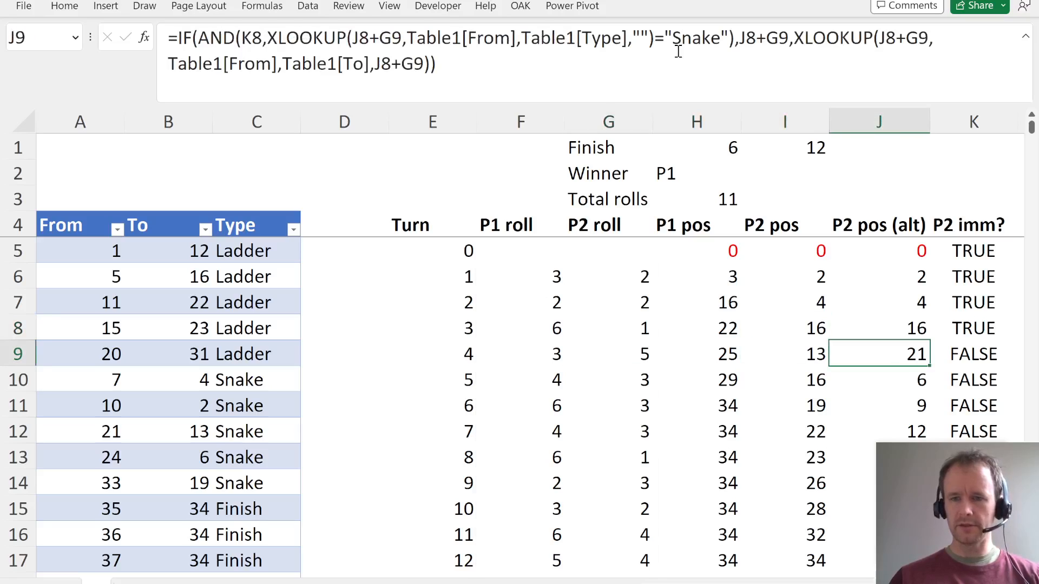
{"action": "key", "text": "Right"}
{"action": "key", "text": "Right"}
{"action": "key", "text": "Left"}
{"action": "key", "text": "Left"}
{"action": "key", "text": "Up"}
{"action": "key", "text": "Up"}
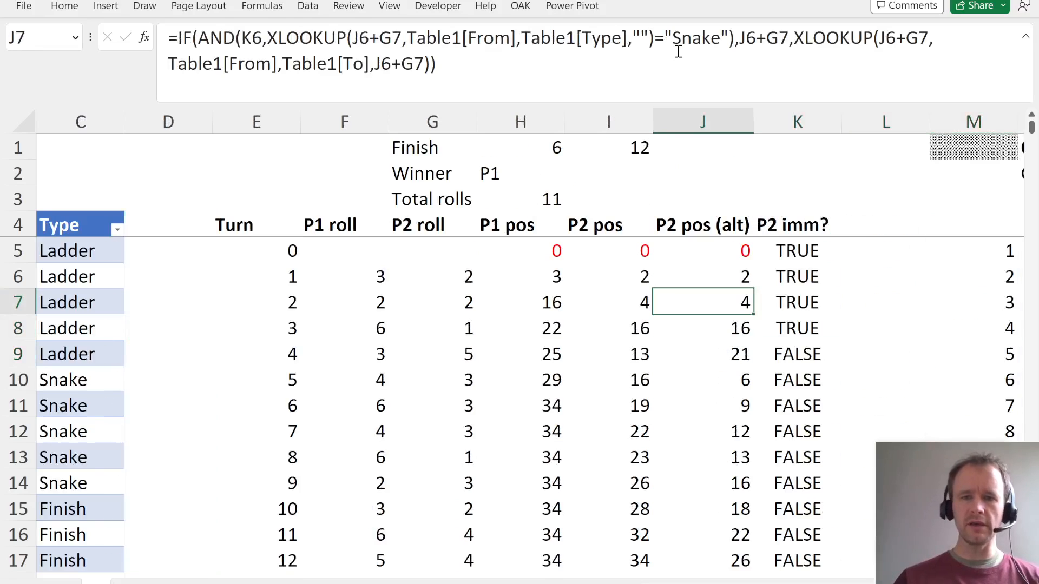
- Insert a leftwards arrow symbol in K2, beside the alternative winner cell
{"action": "key", "text": "ctrl+Up"}
{"action": "key", "text": "ctrl+Up"}
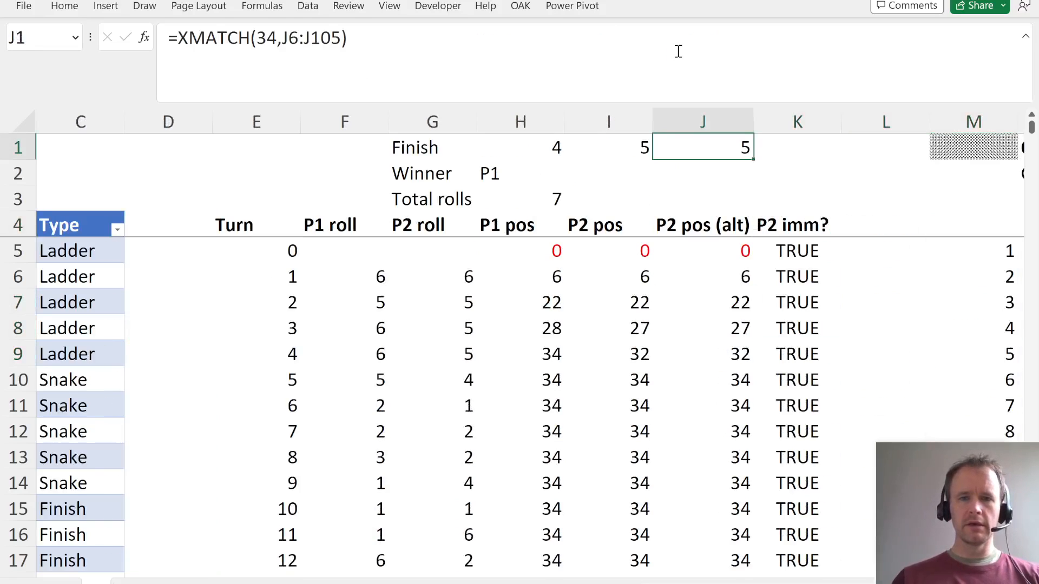
{"action": "key", "text": "Down"}
{"action": "key", "text": "Left"}
{"action": "key", "text": "Left"}
{"action": "key", "text": "Right"}
{"action": "key", "text": "Right"}
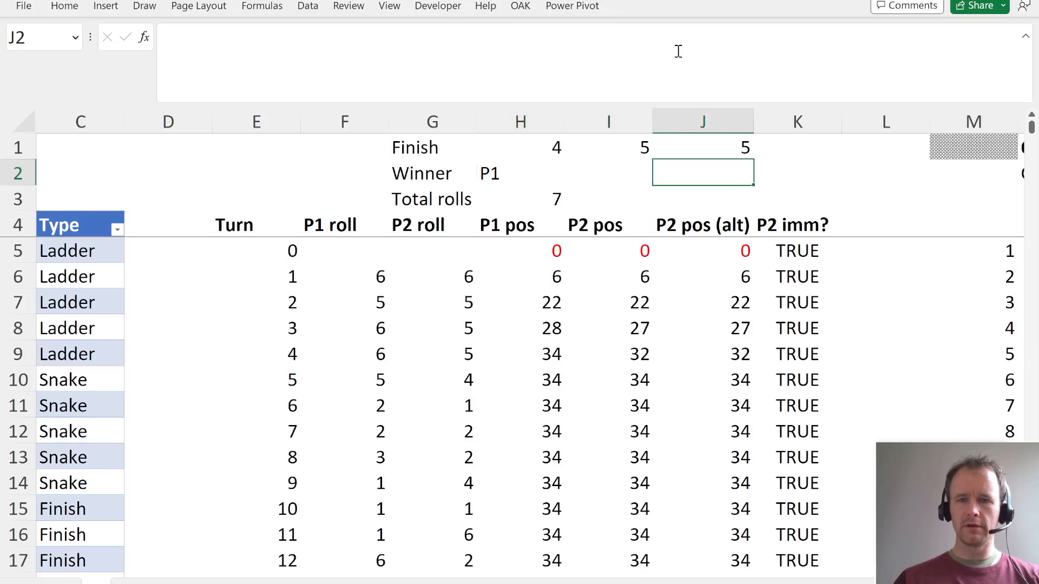
{"action": "key", "text": "Right"}
{"action": "key", "text": "alt"}
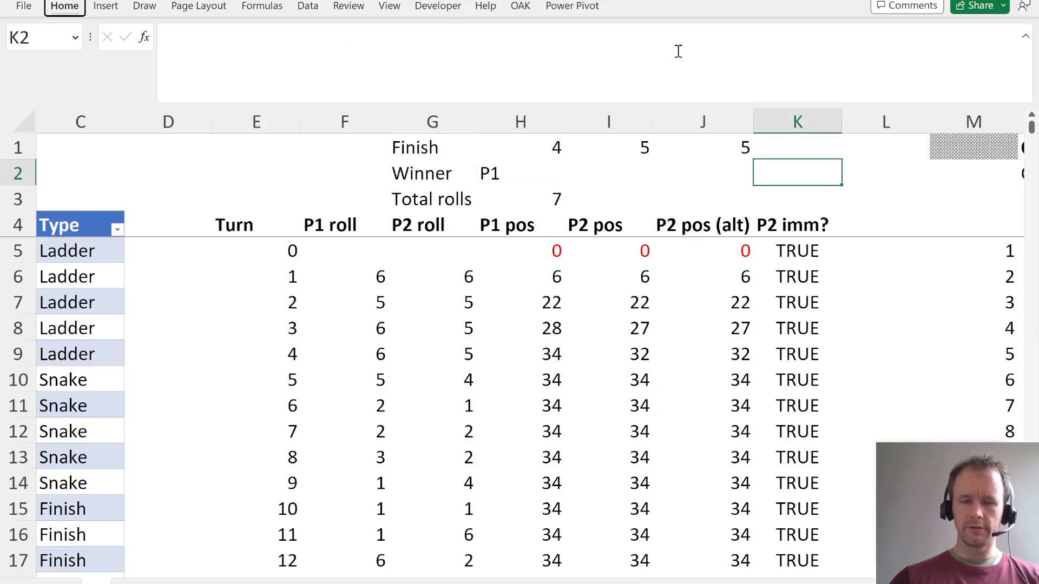
{"action": "key", "text": "n"}
{"action": "key", "text": "u"}
{"action": "key", "text": "alt+r"}
{"action": "key", "text": "alt+i"}
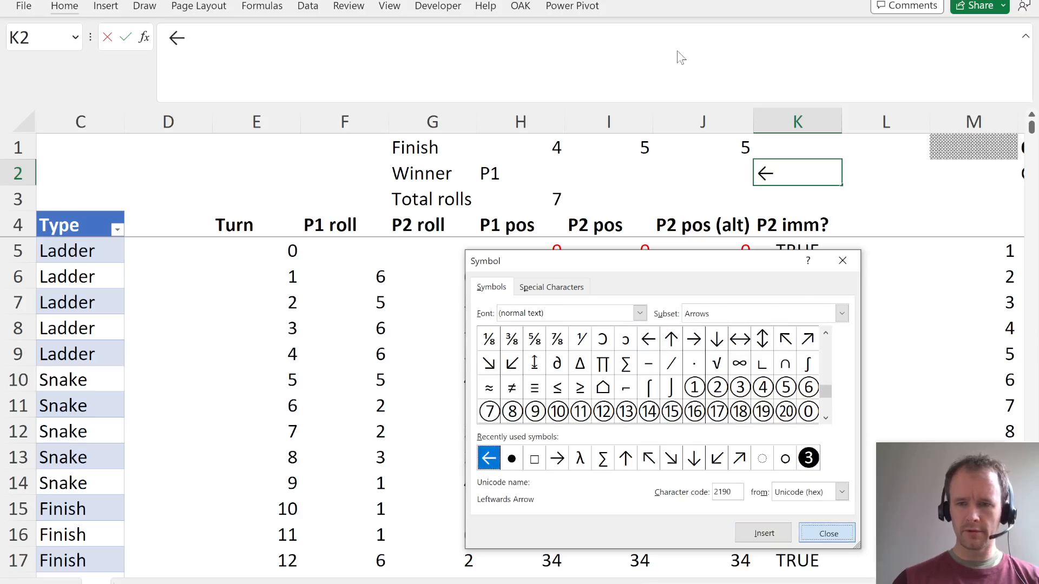
{"action": "key", "text": "Escape"}
- Complete the K2 label after the arrow with "Winner (alt)"
{"action": "type", "text": "Winner ("}
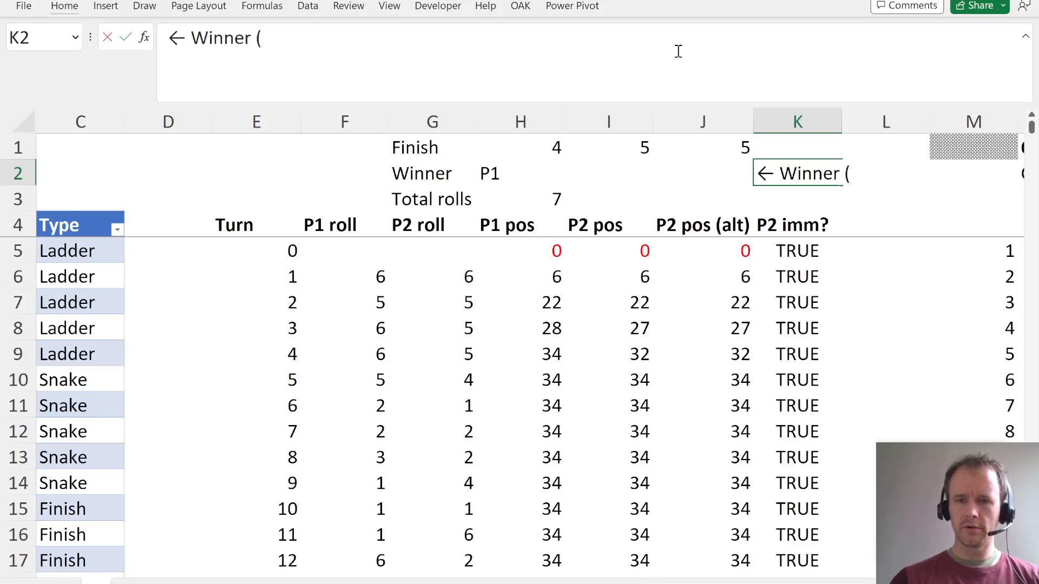
{"action": "type", "text": "alt)"}
{"action": "key", "text": "Return"}
- Reuse the H2 winner formula in J2, comparing against J1 instead of I1: =IF(H1<=J1,"P1","P2")
{"action": "key", "text": "Up"}
{"action": "key", "text": "Left"}
{"action": "key", "text": "Left"}
{"action": "key", "text": "Left"}
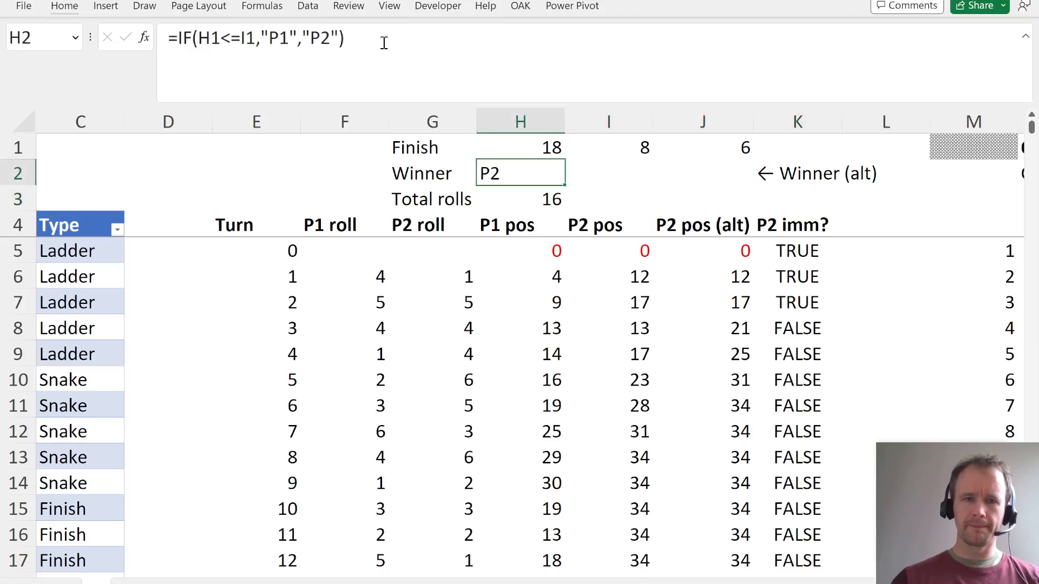
{"action": "left_click", "coordinate": [360, 44]}
{"action": "key", "text": "ctrl+a"}
{"action": "key", "text": "ctrl+c"}
{"action": "key", "text": "Escape"}
{"action": "key", "text": "Right"}
{"action": "key", "text": "Right"}
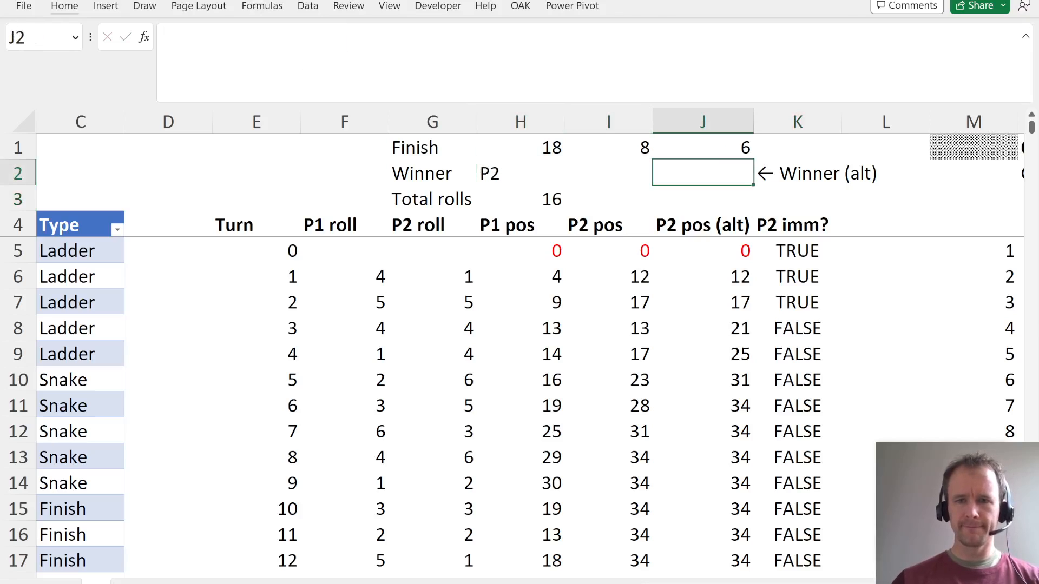
{"action": "left_click", "coordinate": [236, 47]}
{"action": "key", "text": "ctrl+v"}
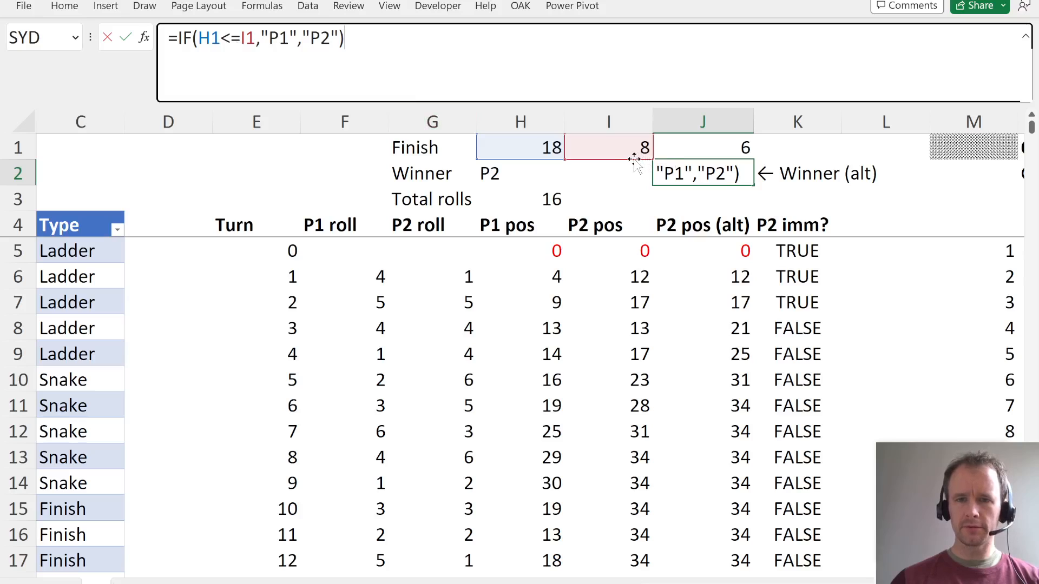
{"action": "left_click_drag", "start_coordinate": [638, 158], "coordinate": [668, 158]}
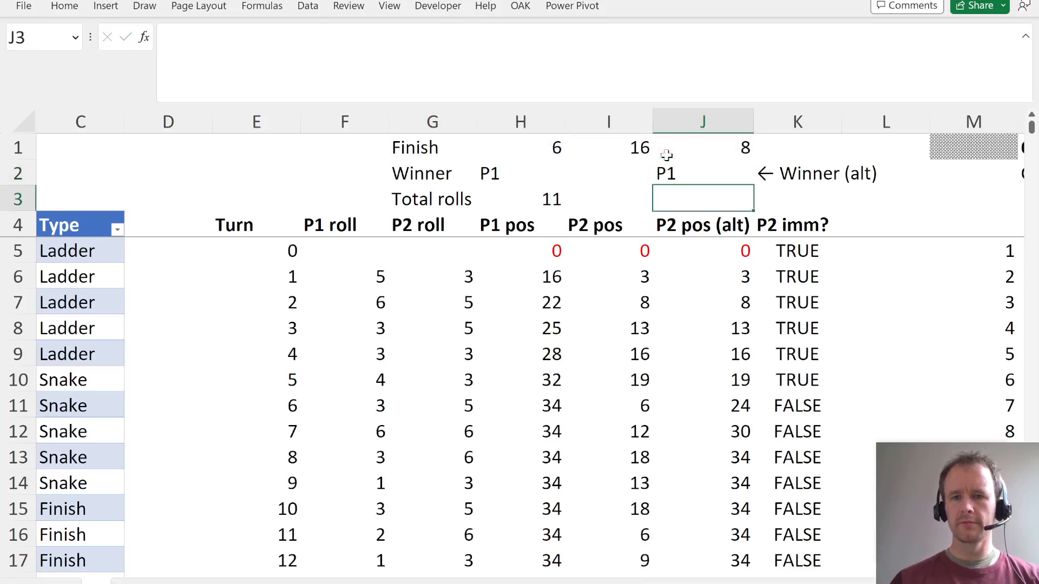
- Insert a blank column at Q, beside the Q3 results of the simulation table
{"action": "key", "text": "Down"}
{"action": "key", "text": "Right"}
{"action": "key", "text": "Right"}
{"action": "key", "text": "Right"}
{"action": "key", "text": "Right"}
{"action": "key", "text": "Right"}
{"action": "key", "text": "Right"}
{"action": "key", "text": "Right"}
{"action": "key", "text": "Right"}
{"action": "key", "text": "Right"}
{"action": "key", "text": "Left"}
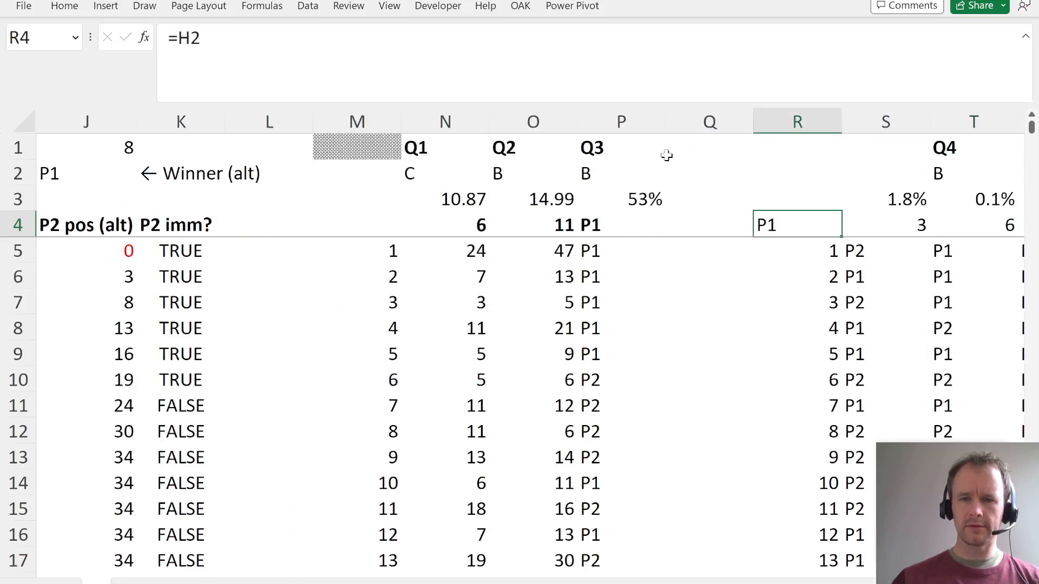
{"action": "key", "text": "Left"}
{"action": "key", "text": "Left"}
{"action": "key", "text": "Right"}
{"action": "key", "text": "alt+h"}
{"action": "key", "text": "i"}
{"action": "key", "text": "c"}
- Enter the heading "Q5" in Q1
{"action": "key", "text": "Up"}
{"action": "key", "text": "Up"}
{"action": "key", "text": "Up"}
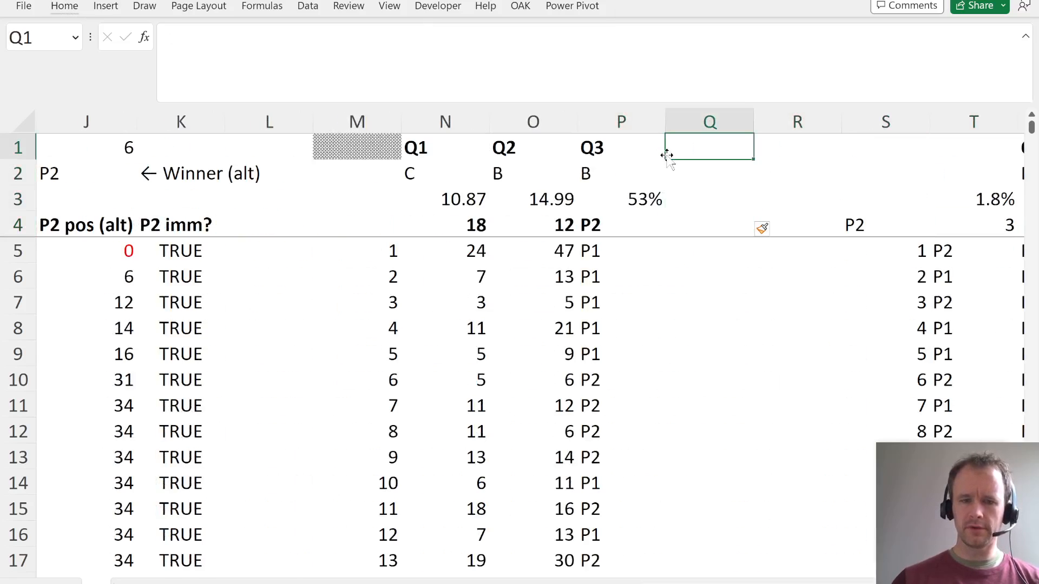
{"action": "type", "text": "Q5"}
{"action": "key", "text": "Return"}
{"action": "key", "text": "Down"}
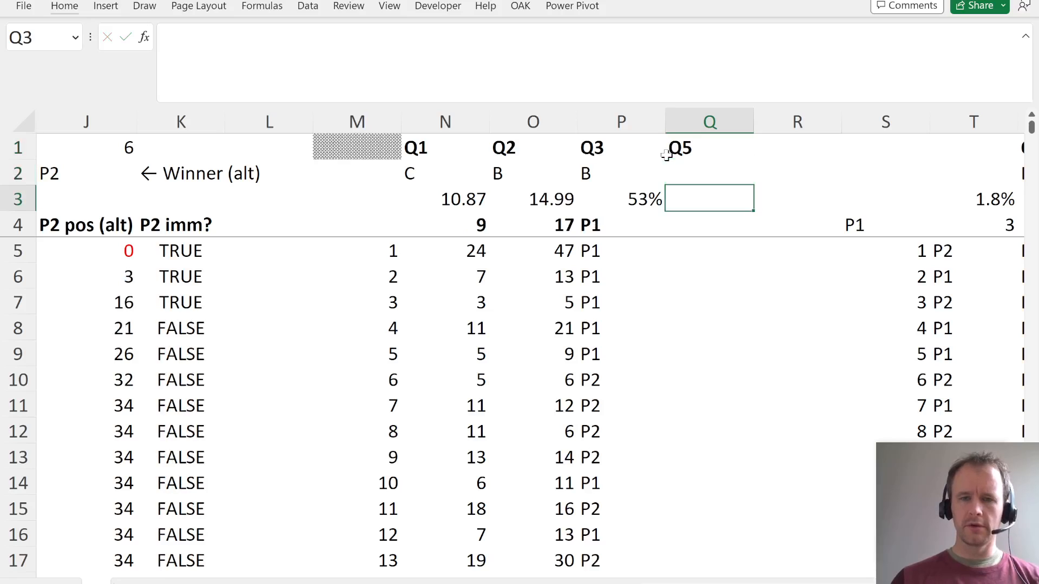
- Copy the Player 1 win share formula from P3 into Q3
{"action": "key", "text": "Down"}
{"action": "key", "text": "Up"}
{"action": "key", "text": "Left"}
{"action": "key", "text": "ctrl+c"}
{"action": "key", "text": "Right"}
{"action": "key", "text": "ctrl+v"}
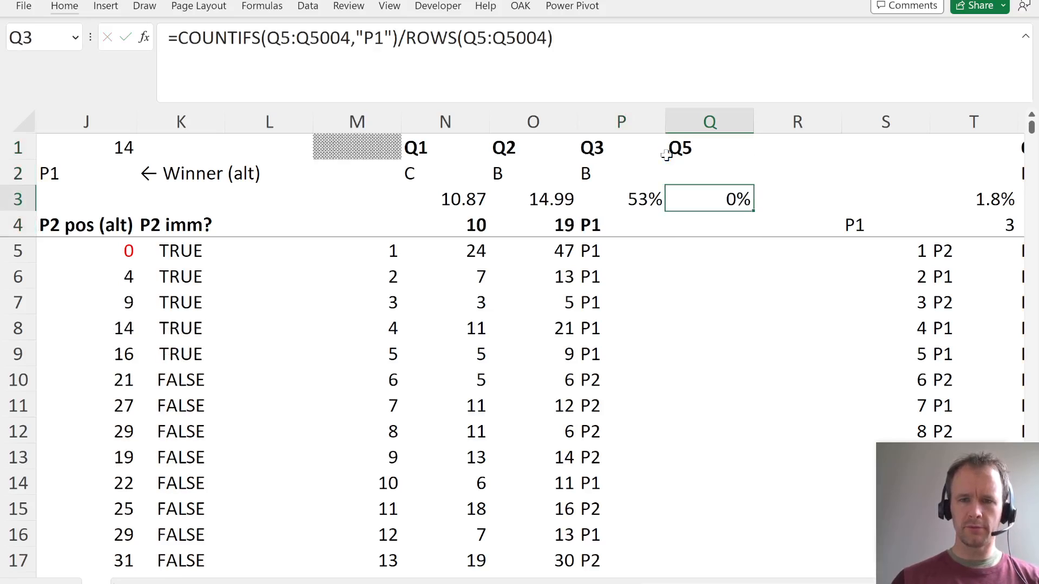
- Link Q4 to the alternative winner in J2
{"action": "key", "text": "Down"}
{"action": "key", "text": "Left"}
{"action": "key", "text": "Left"}
{"action": "key", "text": "Left"}
{"action": "key", "text": "Right"}
{"action": "key", "text": "Right"}
{"action": "key", "text": "Right"}
{"action": "type", "text": "="}
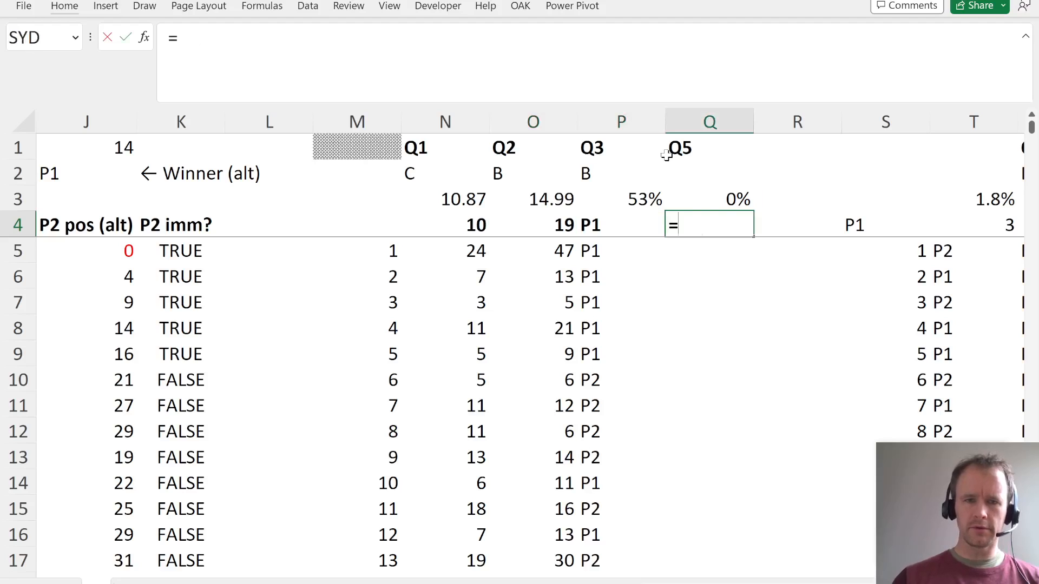
{"action": "key", "text": "Up"}
{"action": "key", "text": "Left"}
{"action": "key", "text": "Left"}
{"action": "key", "text": "Left"}
{"action": "key", "text": "Left"}
{"action": "key", "text": "Left"}
{"action": "key", "text": "Left"}
{"action": "key", "text": "Up"}
{"action": "key", "text": "Left"}
{"action": "key", "text": "Return"}
- Apply a data table to M4:Q5004 with M1 as the column input cell, and recalculate the simulation
{"action": "key", "text": "Up"}
{"action": "key", "text": "Left"}
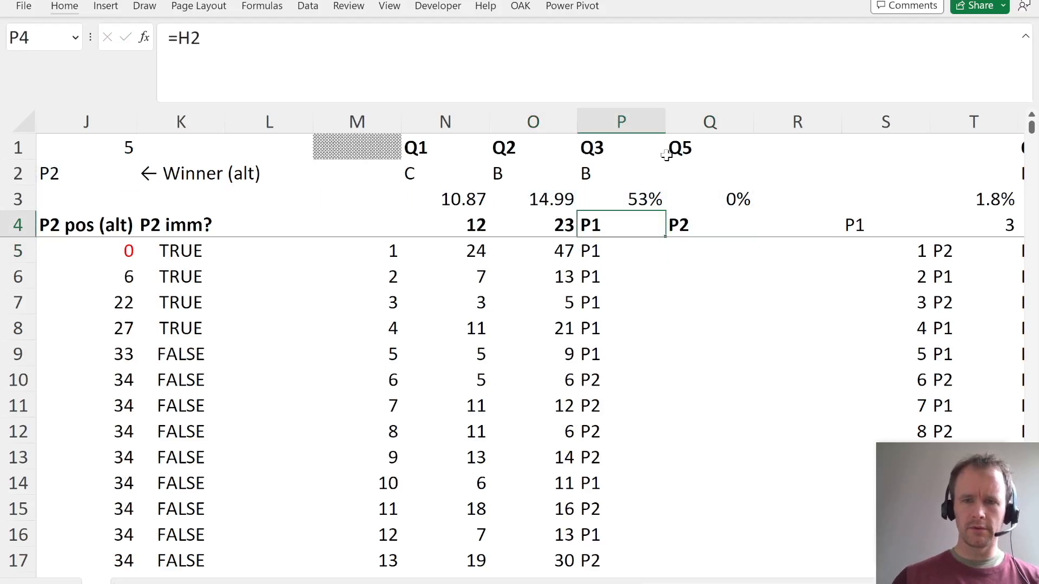
{"action": "key", "text": "Left"}
{"action": "key", "text": "Left"}
{"action": "key", "text": "Left"}
{"action": "key", "text": "shift+Down"}
{"action": "key", "text": "ctrl+shift+Down"}
{"action": "key", "text": "shift+Right"}
{"action": "key", "text": "shift+Right"}
{"action": "key", "text": "shift+Right"}
{"action": "key", "text": "shift+Right"}
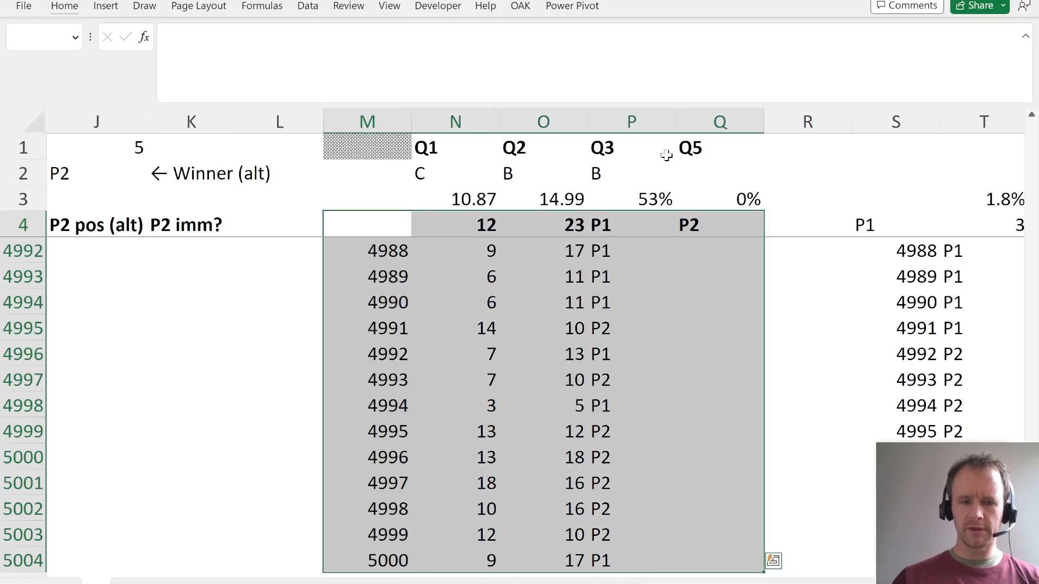
{"action": "key", "text": "alt"}
{"action": "key", "text": "a"}
{"action": "key", "text": "w"}
{"action": "key", "text": "t"}
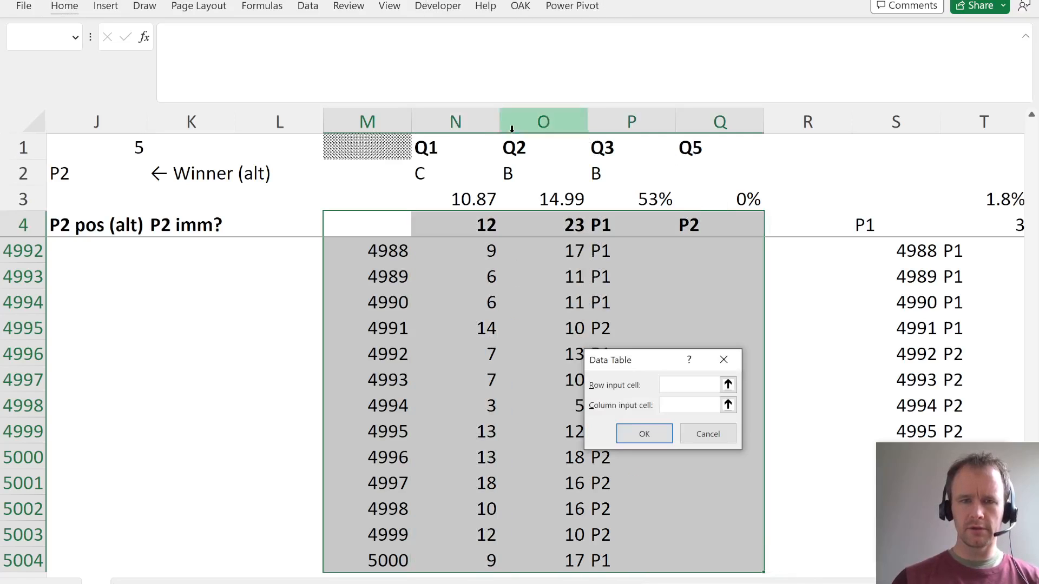
{"action": "left_click", "coordinate": [384, 151]}
{"action": "key", "text": "Return"}
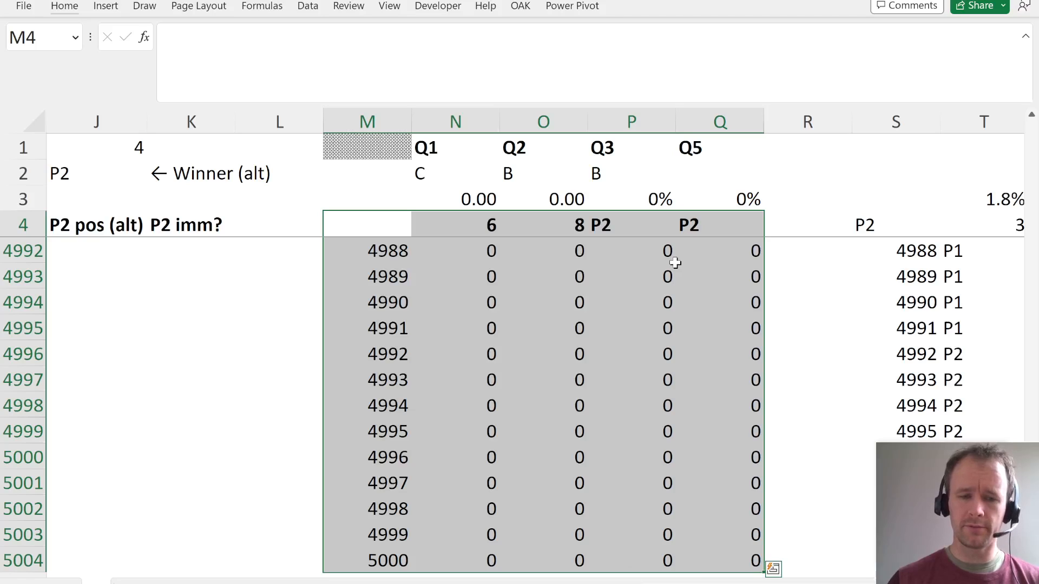
{"action": "key", "text": "F9"}
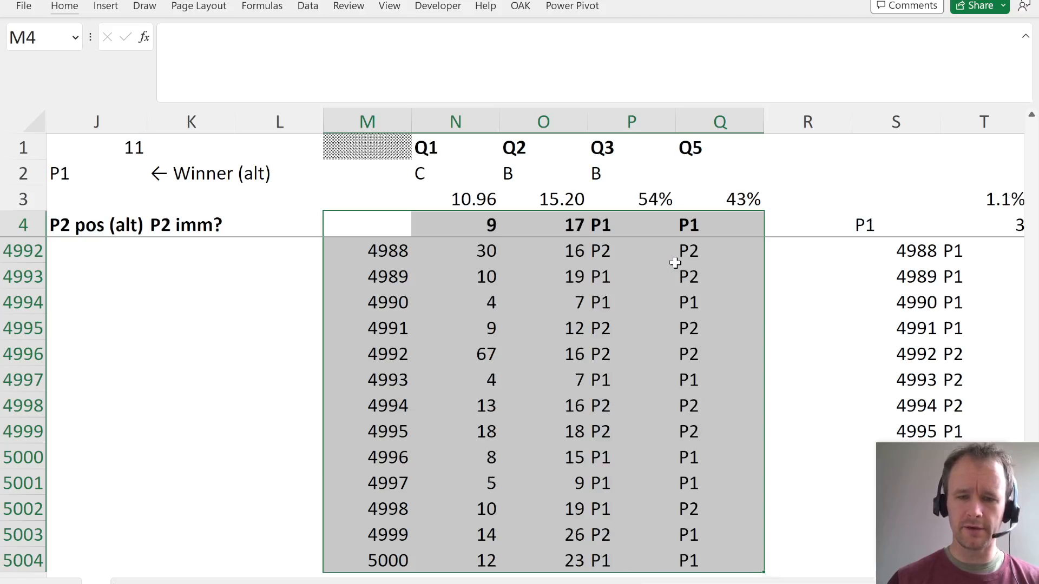
- Inspect Q3's win share, switch to the question PDF, and highlight option a, 42.5 %, under Question 41
{"action": "left_click", "coordinate": [715, 201]}
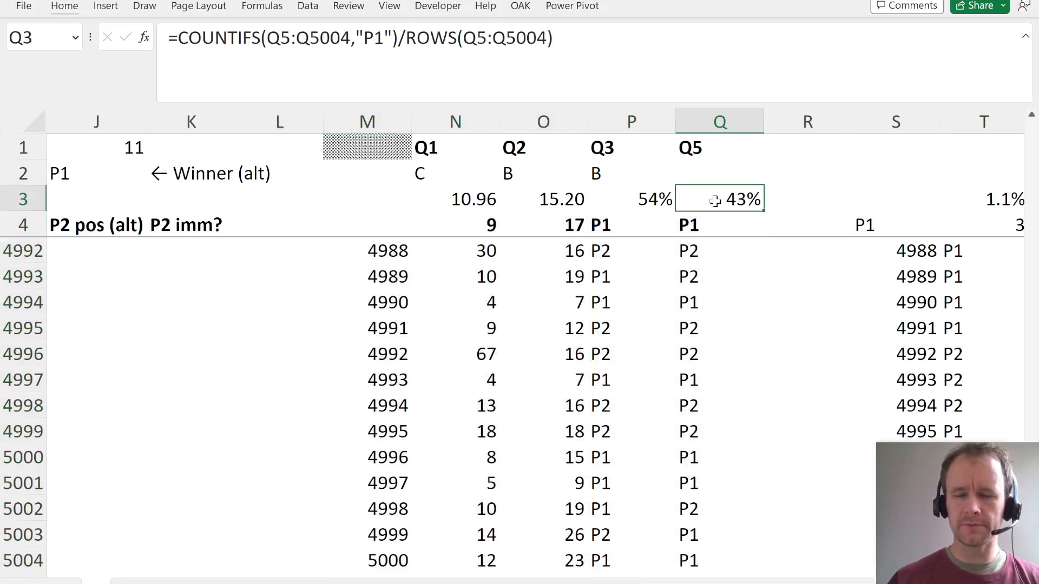
{"action": "key", "text": "alt+Tab"}
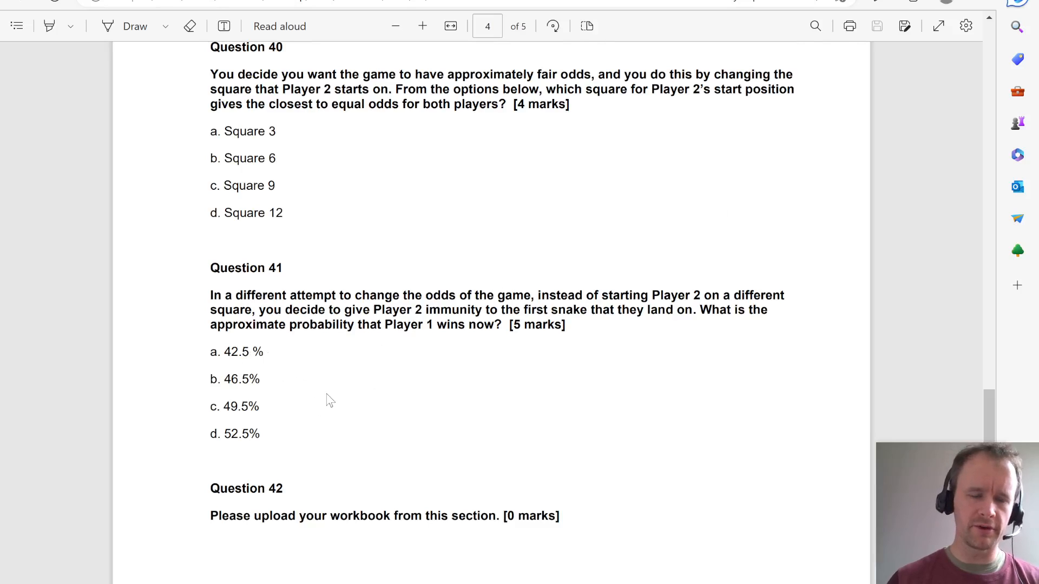
{"action": "left_click_drag", "start_coordinate": [209, 352], "coordinate": [283, 354]}
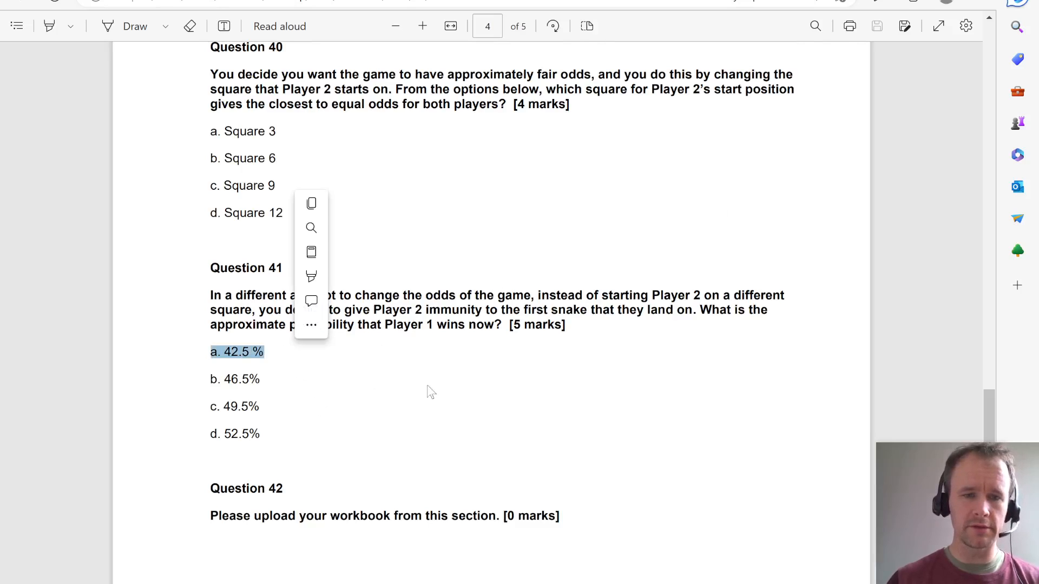
- Switch back to the Excel workbook and show Q3's percentage with one decimal place
{"action": "key", "text": "alt+Tab"}
{"action": "key", "text": "alt+h"}
{"action": "key", "text": "0"}
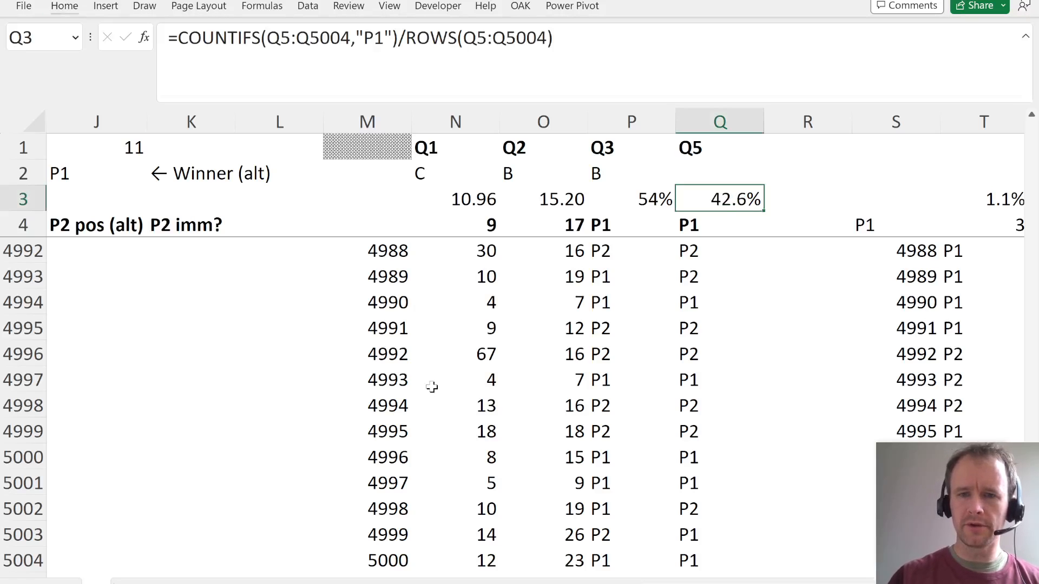
{"action": "key", "text": "alt+Tab"}
{"action": "key", "text": "alt+Tab"}
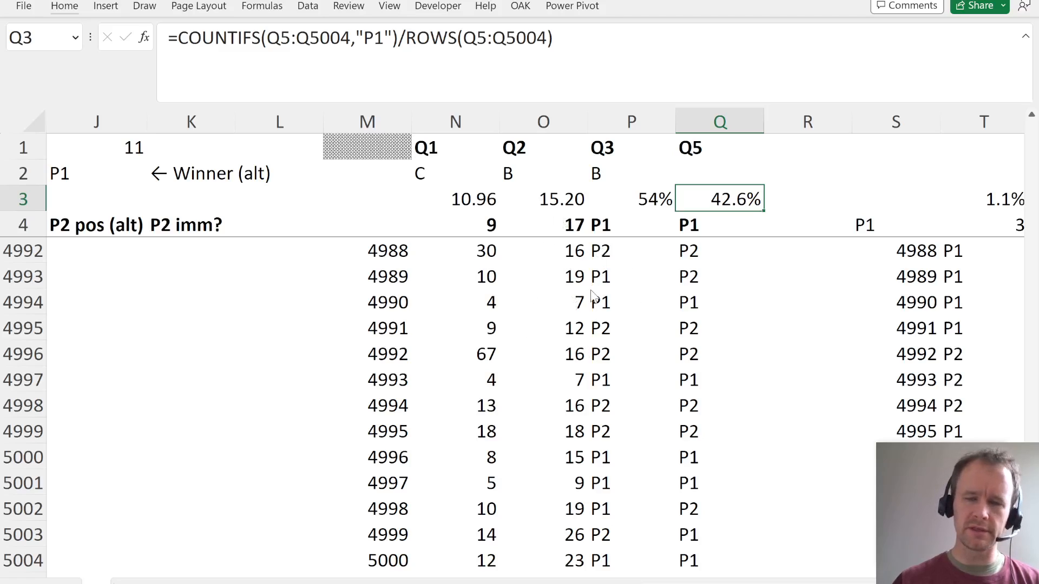
{"action": "left_click", "coordinate": [660, 255]}
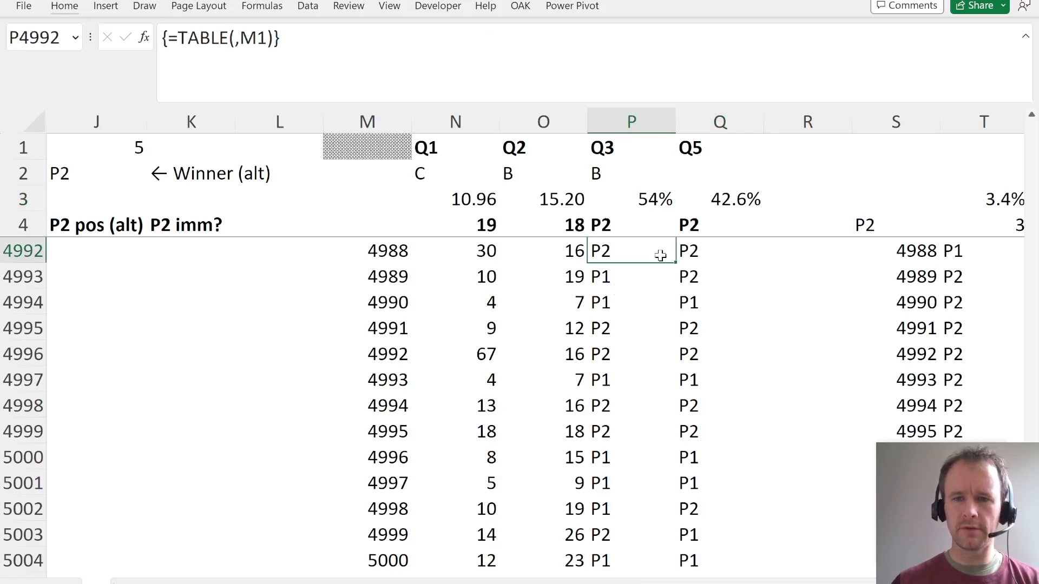
- Recalculate the simulation, check Q3's win share against Question 41's options in the PDF, and record answer A in Q2
{"action": "key", "text": "F9"}
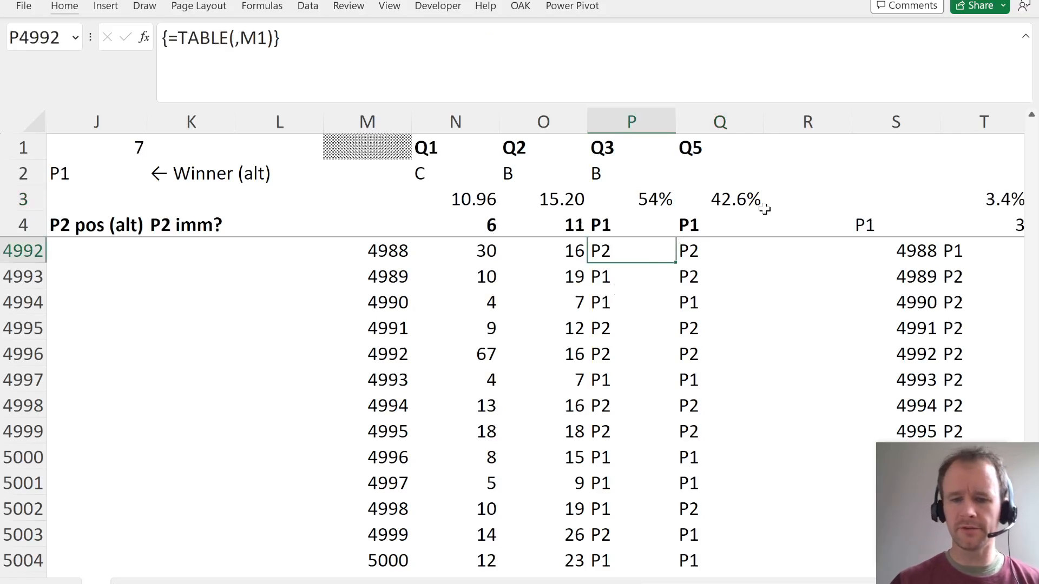
{"action": "key", "text": "Right"}
{"action": "key", "text": "Up"}
{"action": "key", "text": "Up"}
{"action": "key", "text": "Up"}
{"action": "key", "text": "Up"}
{"action": "key", "text": "Up"}
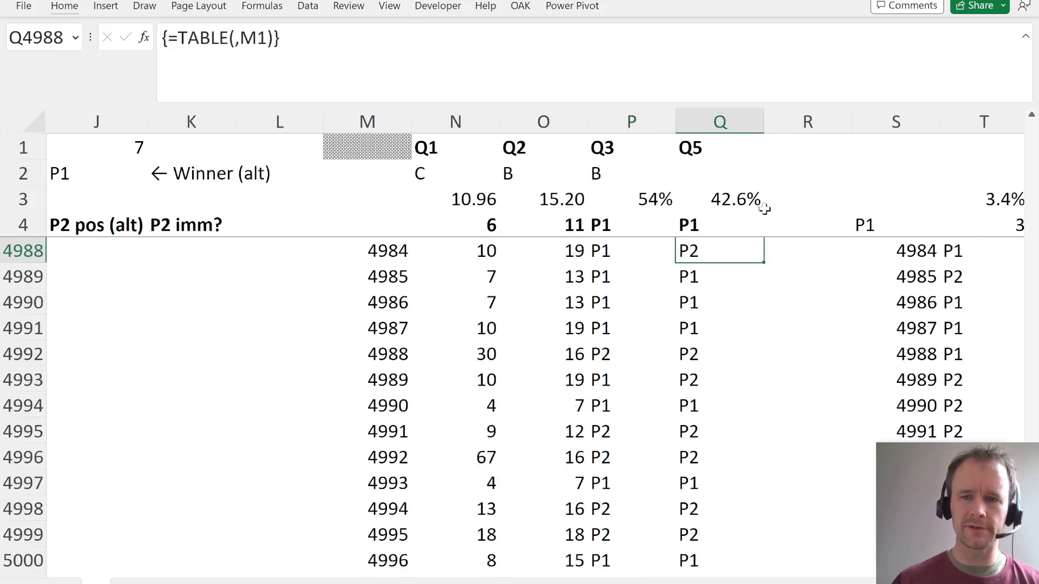
{"action": "key", "text": "ctrl+Up"}
{"action": "key", "text": "Up"}
{"action": "key", "text": "alt+Tab"}
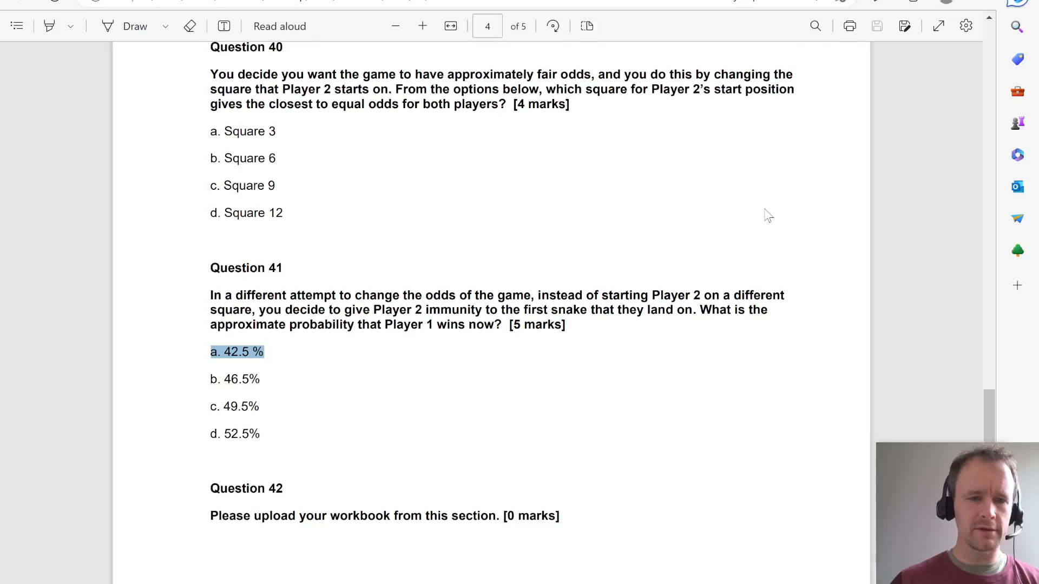
{"action": "key", "text": "alt+Tab"}
{"action": "key", "text": "Down"}
- Switch to the question PDF to check what follows Question 41, and return to the start of the Excel sheet
{"action": "key", "text": "alt+Tab"}
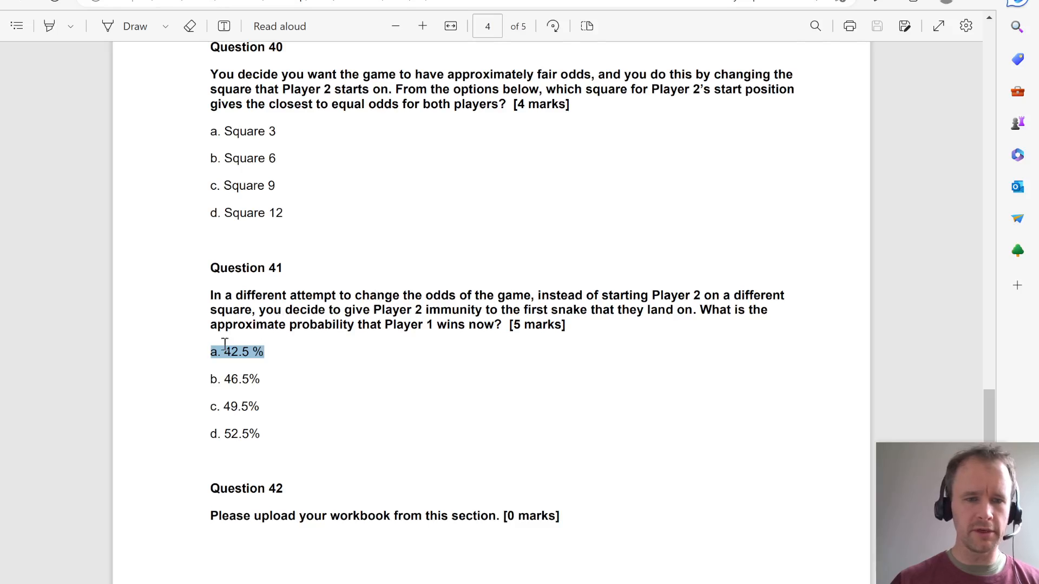
{"action": "scroll", "coordinate": [395, 402], "scroll_direction": "down", "scroll_amount": 1}
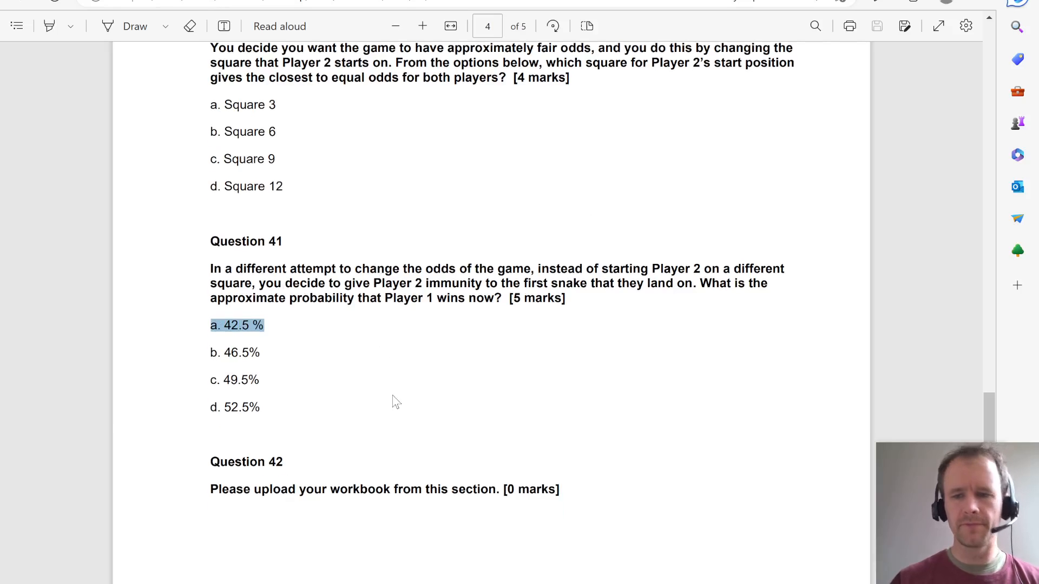
{"action": "key", "text": "alt+Tab"}
{"action": "key", "text": "ctrl+Home"}
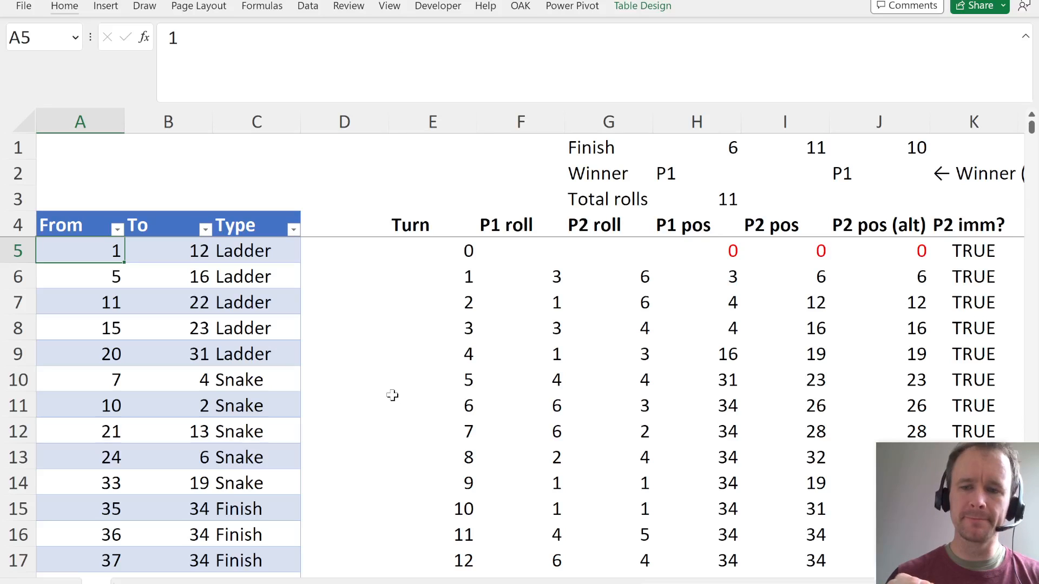
- Switch to the PDF, check the section's estimated time on its first page, and return to the Excel workbook
{"action": "key", "text": "alt+Tab"}
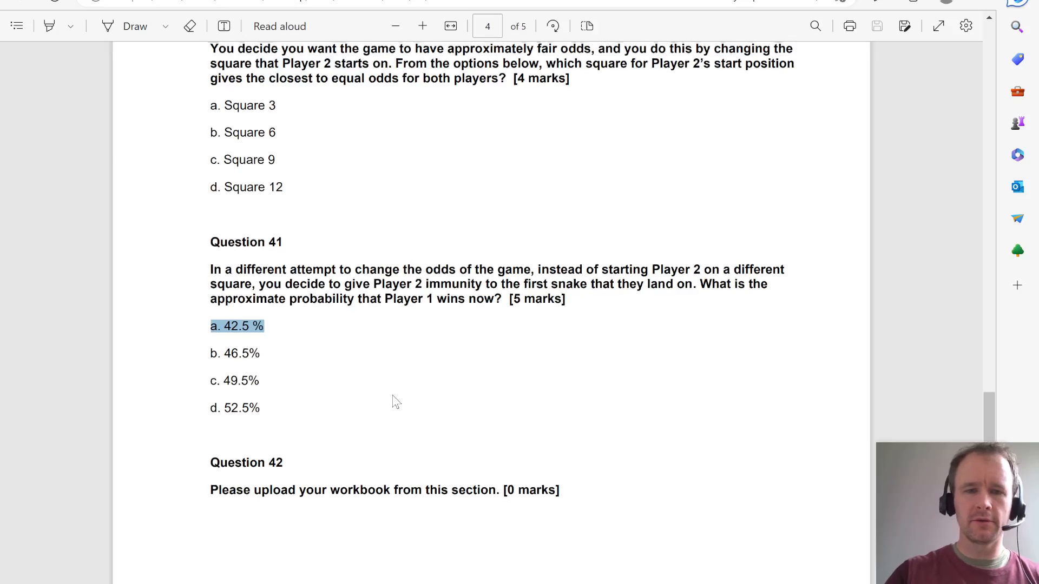
{"action": "key", "text": "ctrl+Home"}
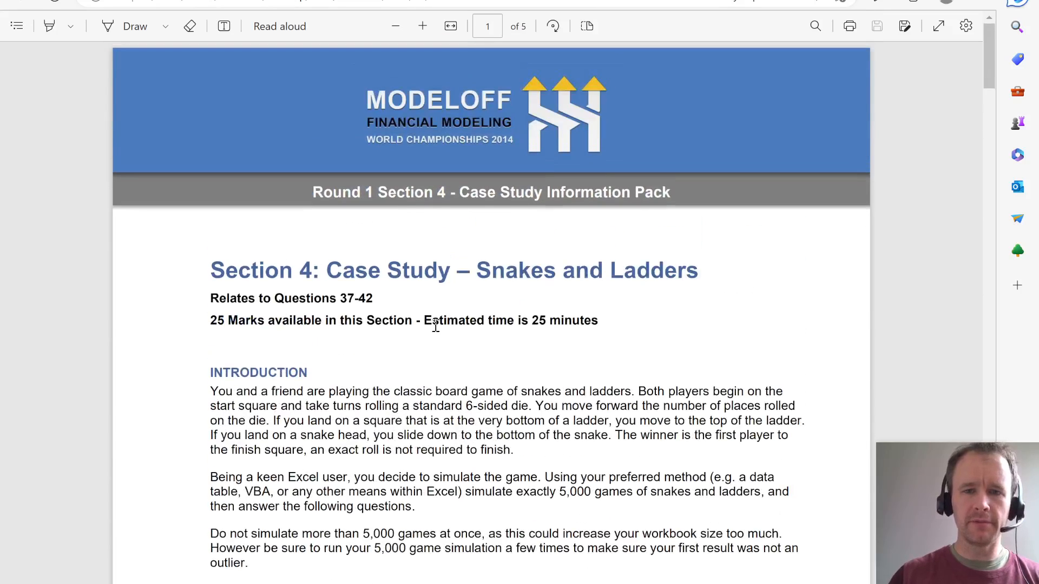
{"action": "double_click", "coordinate": [539, 323]}
{"action": "left_click", "coordinate": [645, 344]}
{"action": "key", "text": "alt+Tab"}
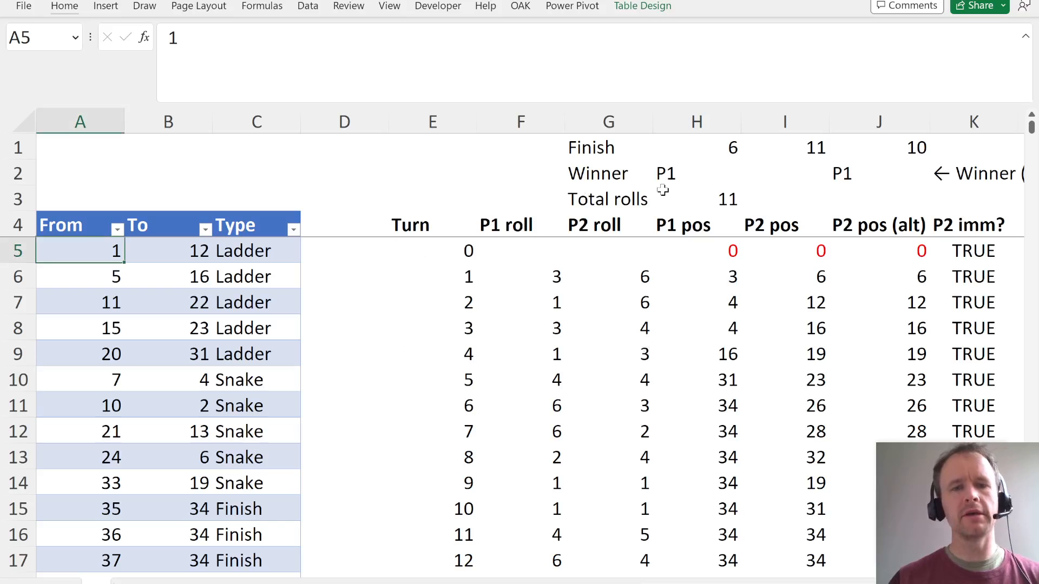
- Review the completed simulation sheet along row 4, from the board table to the Q4 start-square results and back
{"action": "key", "text": "Up"}
{"action": "key", "text": "Right"}
{"action": "key", "text": "Right"}
{"action": "key", "text": "Right"}
{"action": "key", "text": "Right"}
{"action": "key", "text": "Right"}
{"action": "key", "text": "Right"}
{"action": "key", "text": "Right"}
{"action": "key", "text": "Right"}
{"action": "key", "text": "Right"}
{"action": "key", "text": "Right"}
{"action": "key", "text": "Right"}
{"action": "key", "text": "Right"}
{"action": "key", "text": "Right"}
{"action": "key", "text": "Right"}
{"action": "key", "text": "Right"}
{"action": "key", "text": "Right"}
{"action": "key", "text": "Right"}
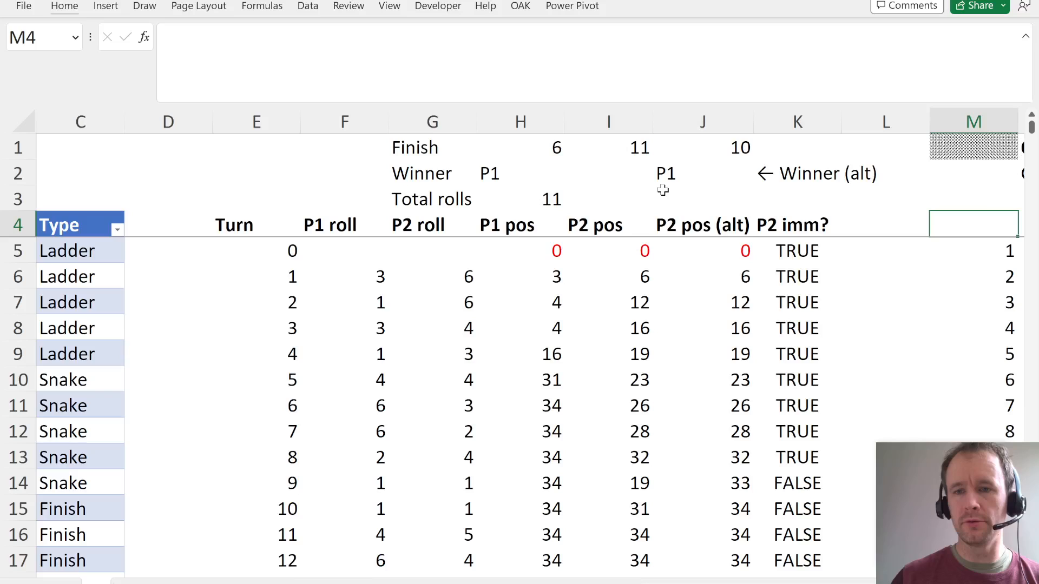
{"action": "key", "text": "Right"}
{"action": "key", "text": "Right"}
{"action": "key", "text": "Right"}
{"action": "key", "text": "Right"}
{"action": "key", "text": "Right"}
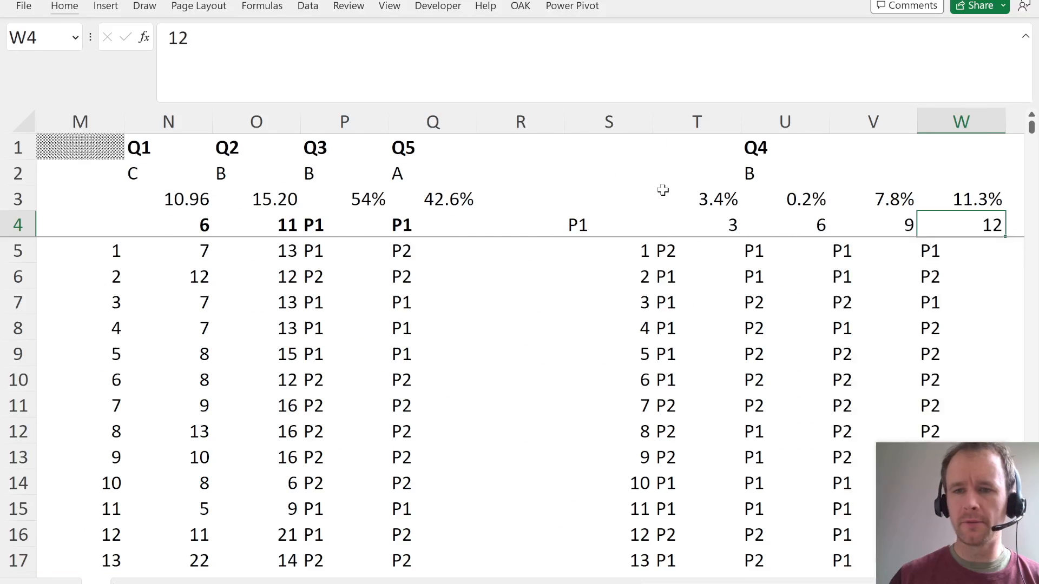
{"action": "key", "text": "Left"}
{"action": "key", "text": "Left"}
{"action": "key", "text": "Left"}
{"action": "key", "text": "Left"}
{"action": "key", "text": "Left"}
{"action": "key", "text": "Left"}
{"action": "key", "text": "Left"}
{"action": "key", "text": "Left"}
{"action": "key", "text": "Left"}
{"action": "key", "text": "Left"}
{"action": "key", "text": "Left"}
{"action": "key", "text": "Left"}
{"action": "key", "text": "Left"}
{"action": "key", "text": "Left"}
{"action": "key", "text": "Left"}
{"action": "key", "text": "Left"}
{"action": "key", "text": "Left"}
{"action": "key", "text": "Left"}
{"action": "key", "text": "Left"}
{"action": "key", "text": "Left"}
{"action": "key", "text": "Left"}
{"action": "key", "text": "Left"}
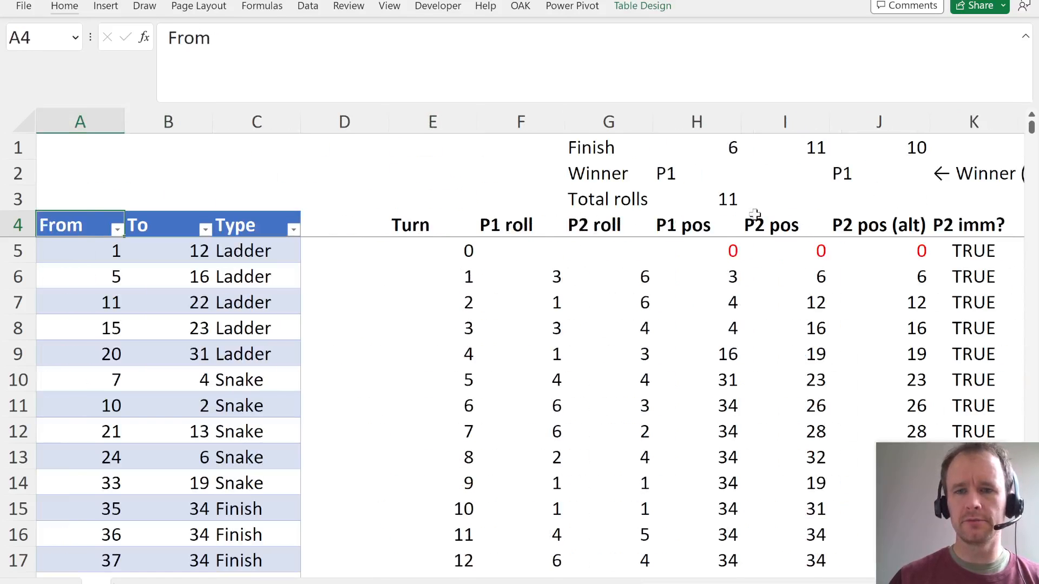
- Switch to the PDF, reread Question 37 with its four options, and return to the Excel workbook
{"action": "key", "text": "alt+Tab"}
{"action": "scroll", "coordinate": [502, 337], "scroll_direction": "down", "scroll_amount": 20}
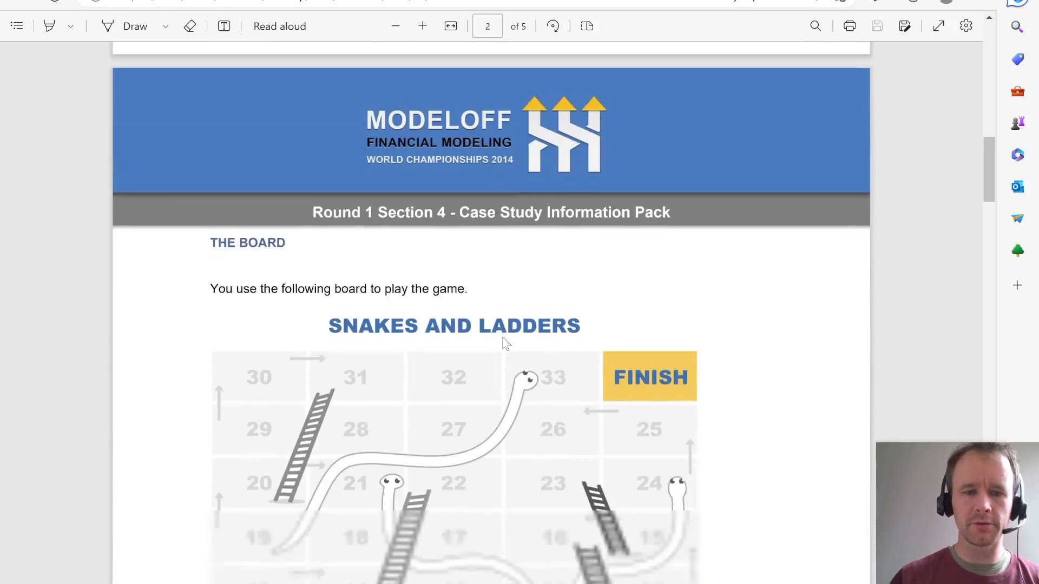
{"action": "scroll", "coordinate": [503, 337], "scroll_direction": "down", "scroll_amount": 5}
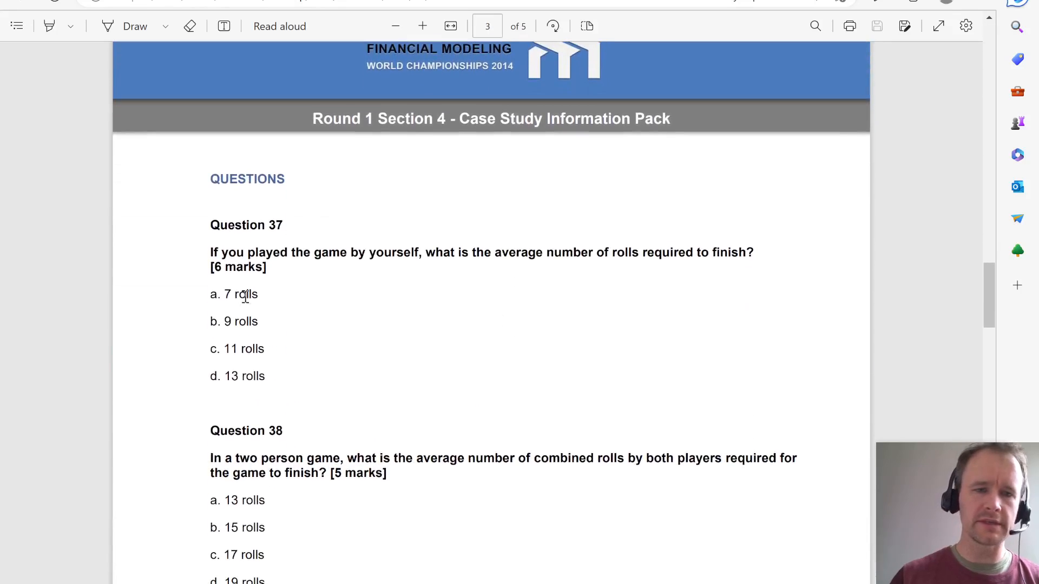
{"action": "left_click_drag", "start_coordinate": [208, 250], "coordinate": [274, 385]}
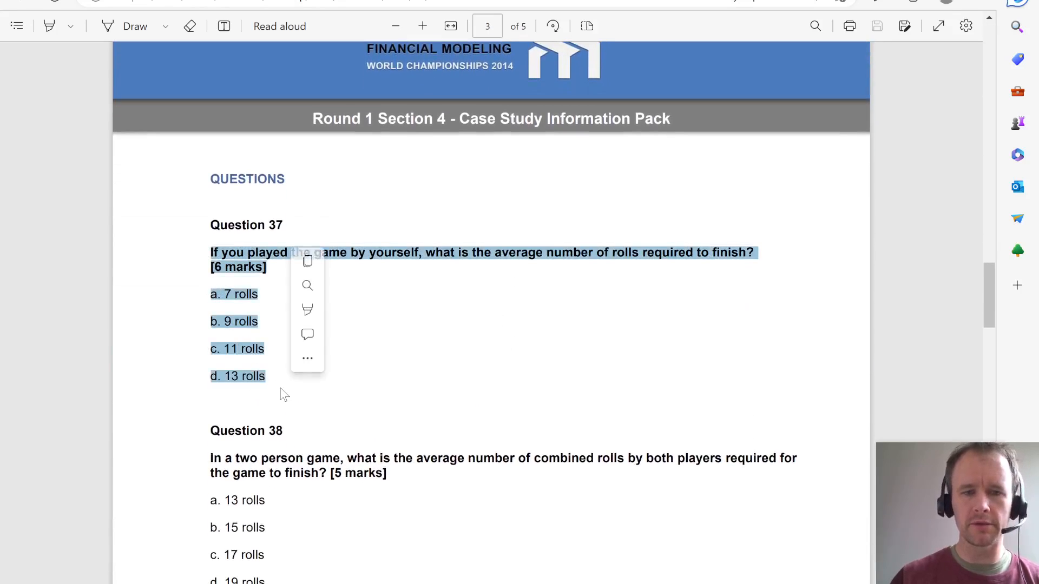
{"action": "left_click", "coordinate": [449, 370]}
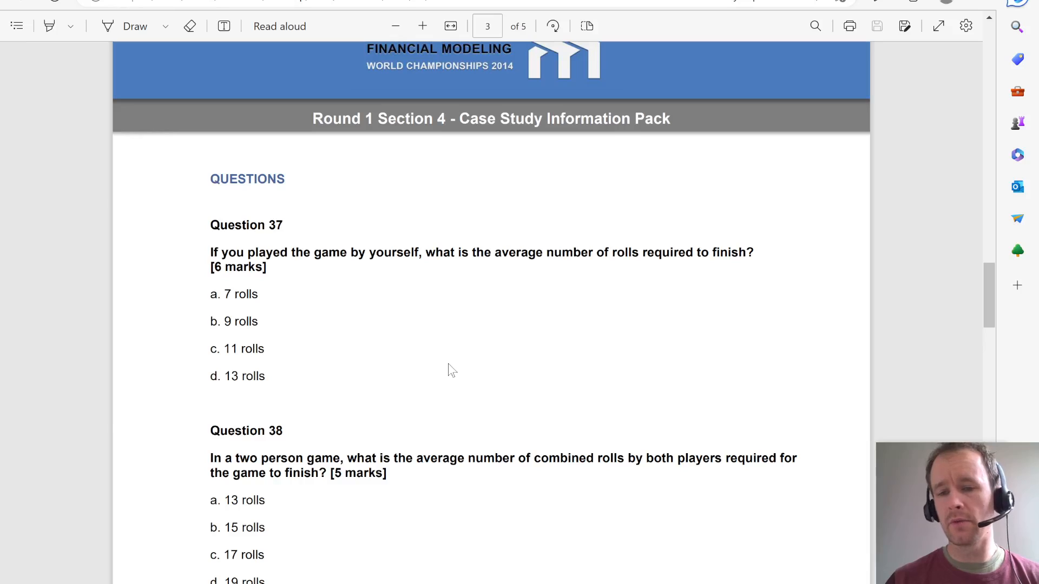
{"action": "key", "text": "alt+Tab"}
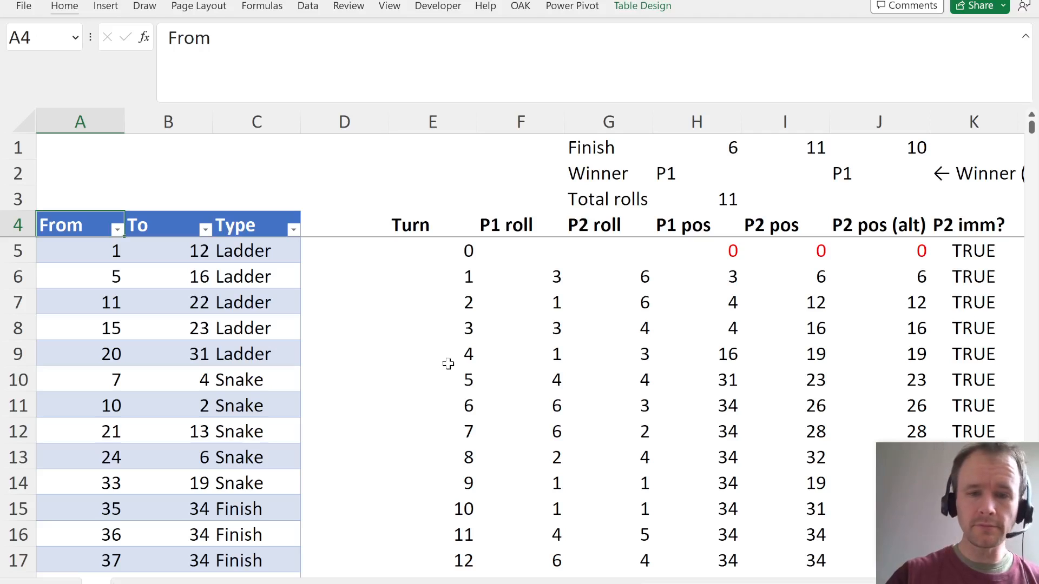
{"action": "key", "text": "Down"}
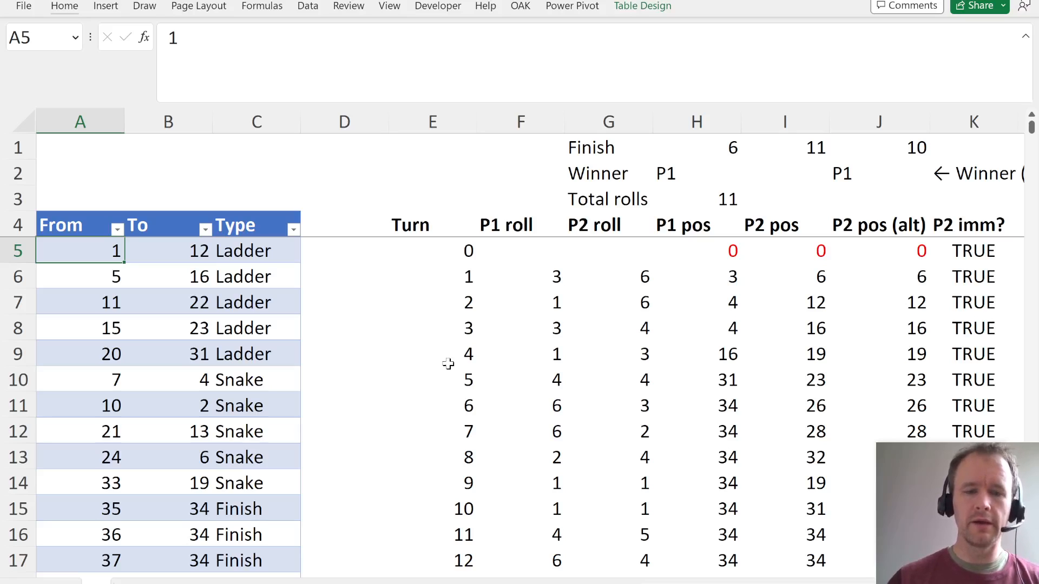
- Add a new worksheet and name it Calc
{"action": "left_click", "coordinate": [150, 583]}
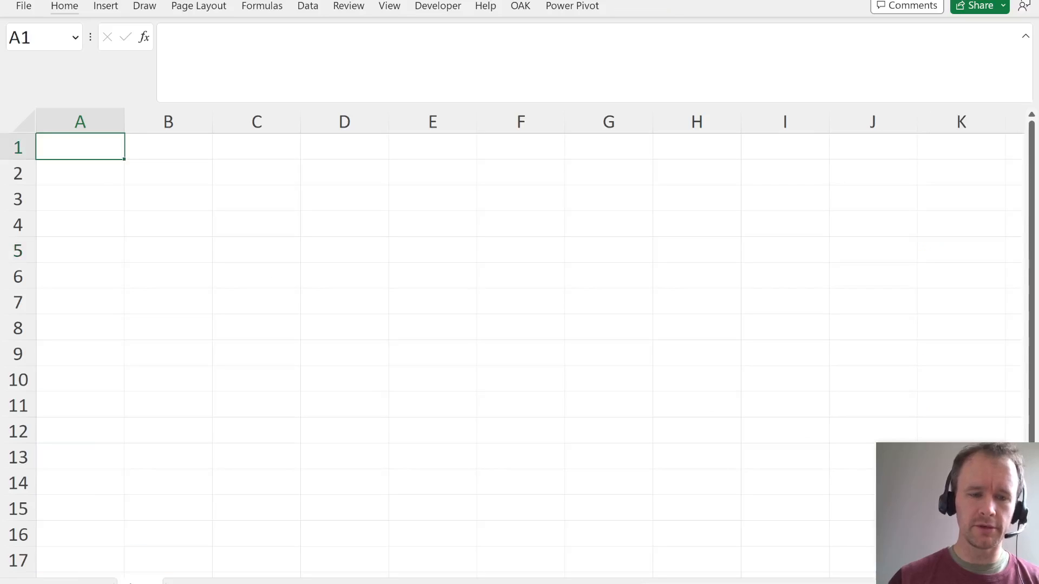
{"action": "double_click", "coordinate": [143, 582]}
{"action": "type", "text": "Calc"}
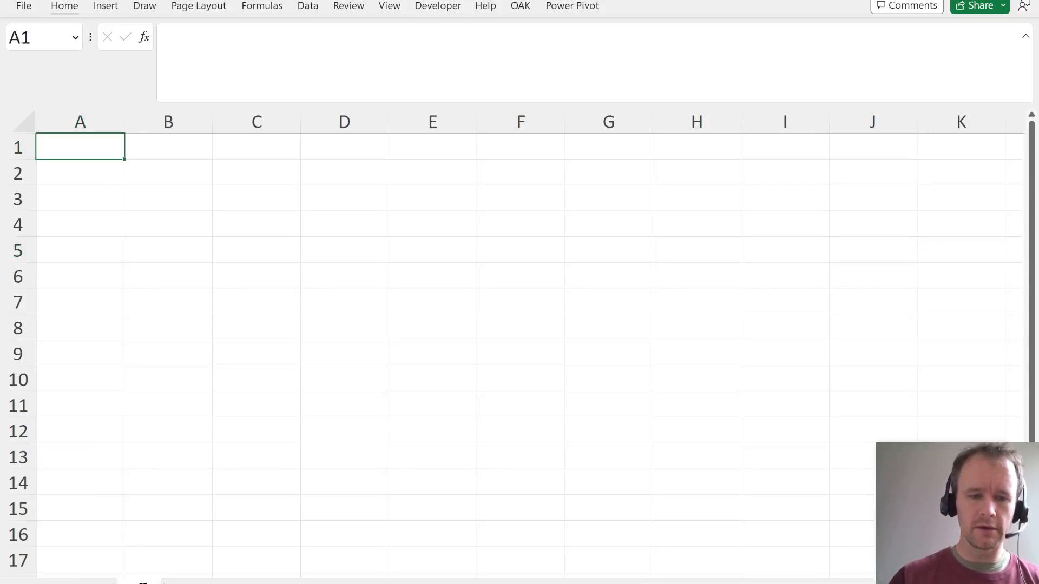
{"action": "key", "text": "Return"}
- List the board positions 0 to 34 down column A from A3 with =SEQUENCE(35,,0)
{"action": "key", "text": "Down"}
{"action": "key", "text": "Right"}
{"action": "key", "text": "Left"}
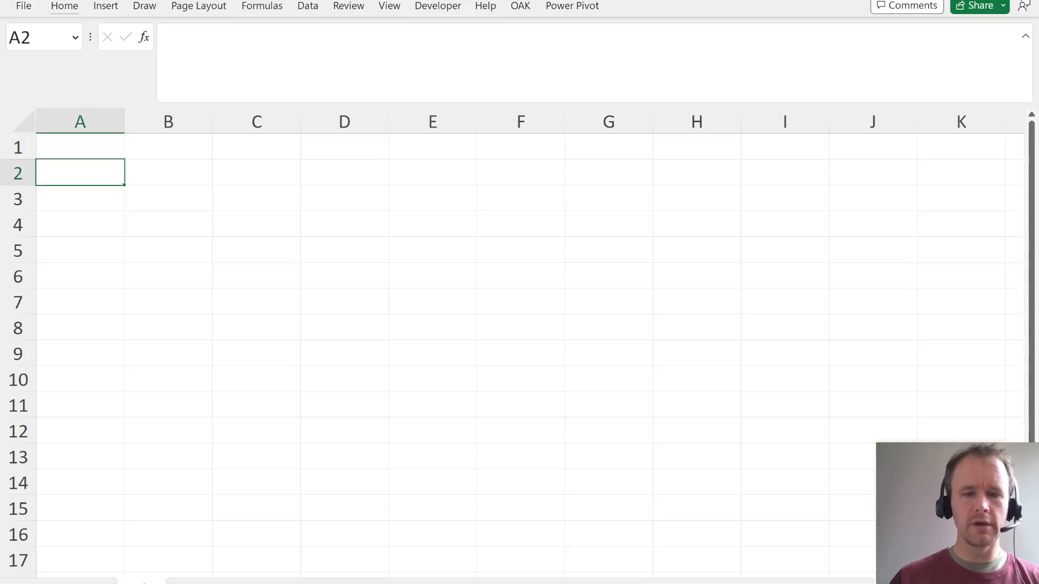
{"action": "key", "text": "Down"}
{"action": "type", "text": "=seq"}
{"action": "key", "text": "Tab"}
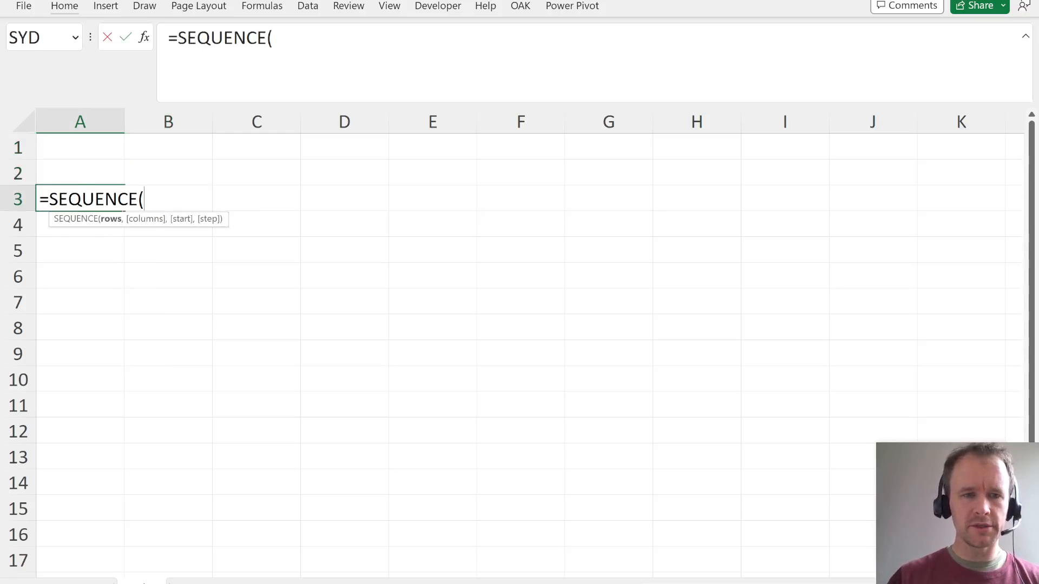
{"action": "type", "text": "35,,0"}
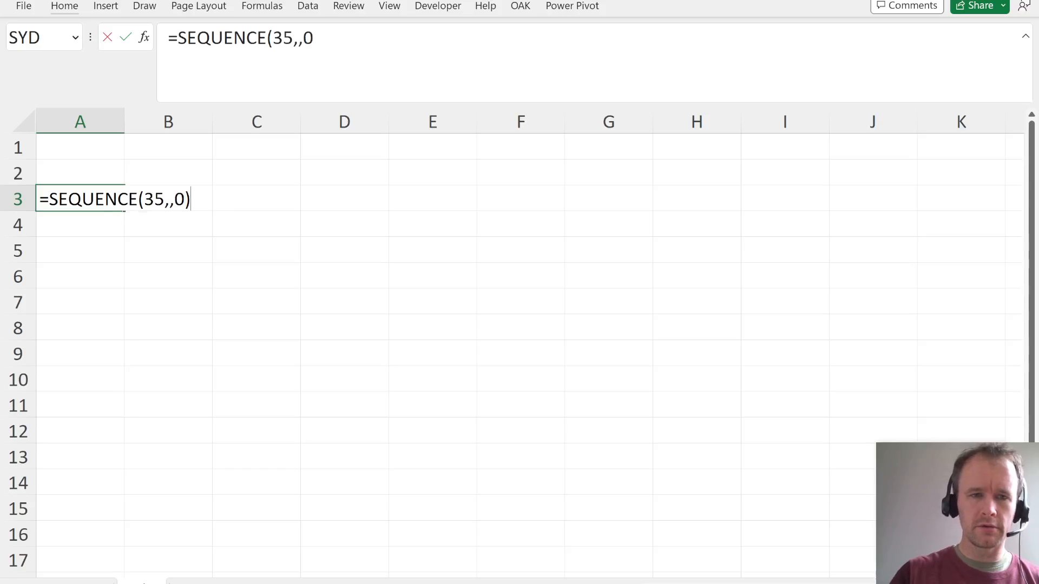
{"action": "key", "text": "Return"}
{"action": "key", "text": "Up"}
{"action": "key", "text": "ctrl+shift+Down"}
{"action": "key", "text": "ctrl+Home"}
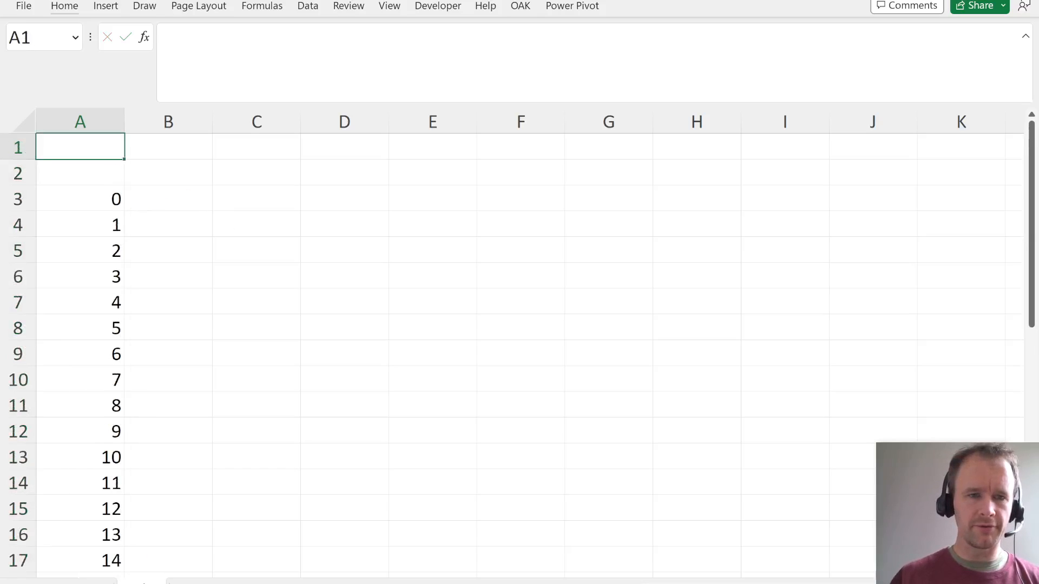
- List the die rolls 1 to 6 across row 2 from B2 with =SEQUENCE(,6)
{"action": "key", "text": "Down"}
{"action": "key", "text": "Right"}
{"action": "type", "text": "=seq"}
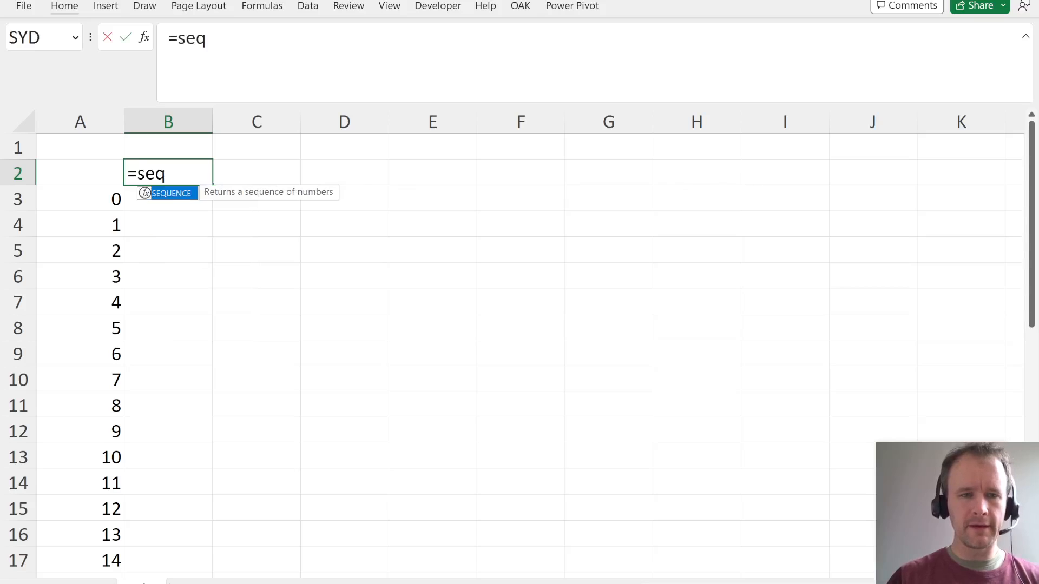
{"action": "key", "text": "Tab"}
{"action": "type", "text": ",6)"}
{"action": "key", "text": "Return"}
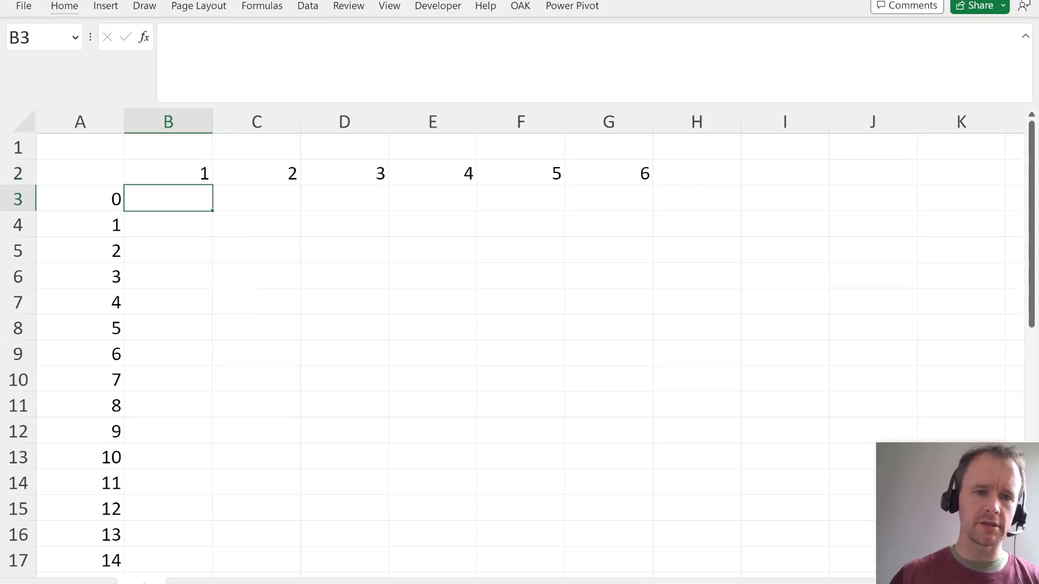
- Start an XLOOKUP formula in B3 with B$2+$A3 as the lookup value
{"action": "type", "text": "="}
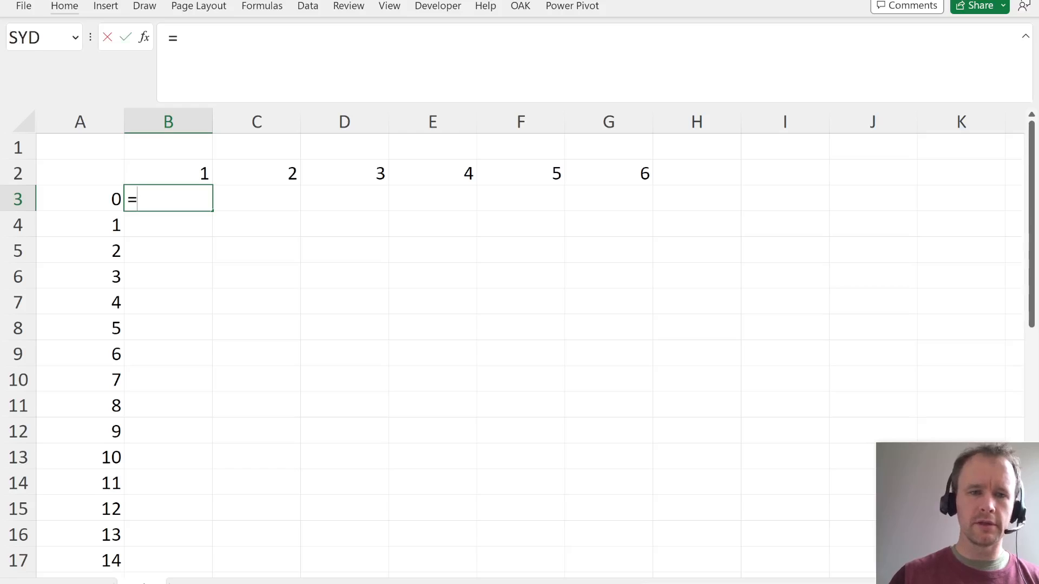
{"action": "type", "text": "x"}
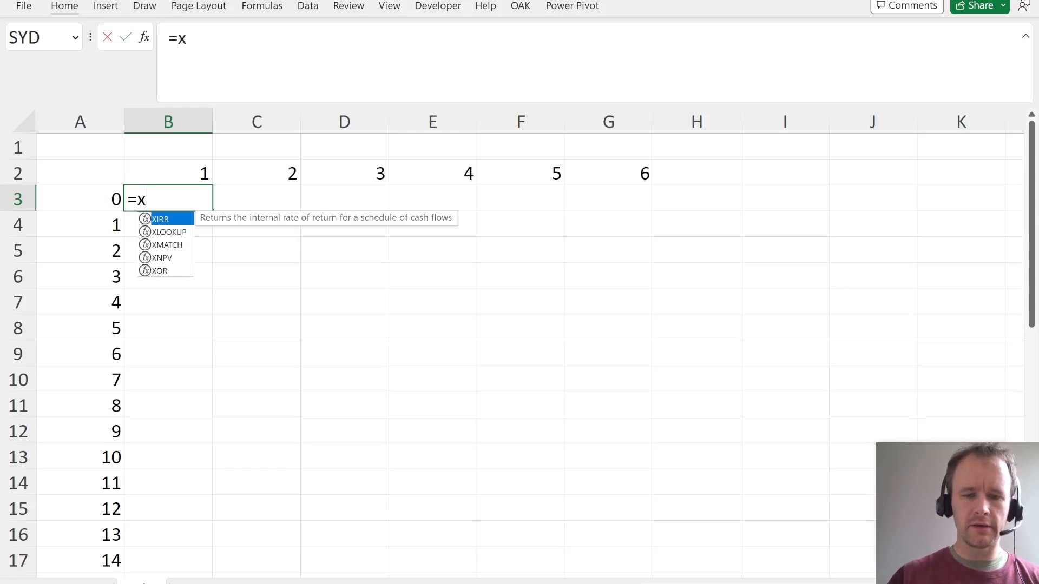
{"action": "type", "text": "l"}
{"action": "key", "text": "Tab"}
{"action": "key", "text": "Up"}
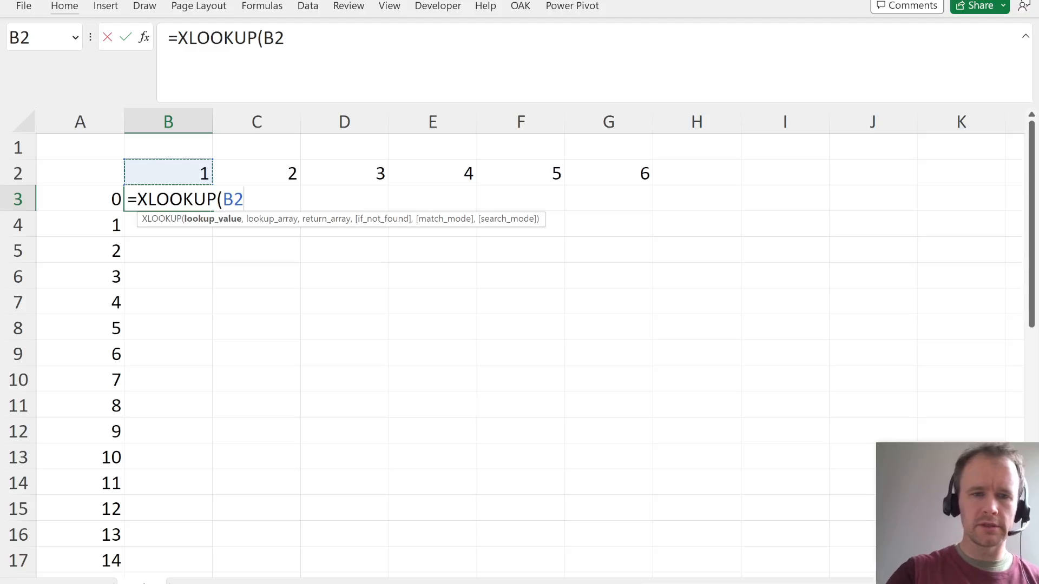
{"action": "key", "text": "F4"}
{"action": "key", "text": "F4"}
{"action": "type", "text": "+"}
{"action": "key", "text": "Left"}
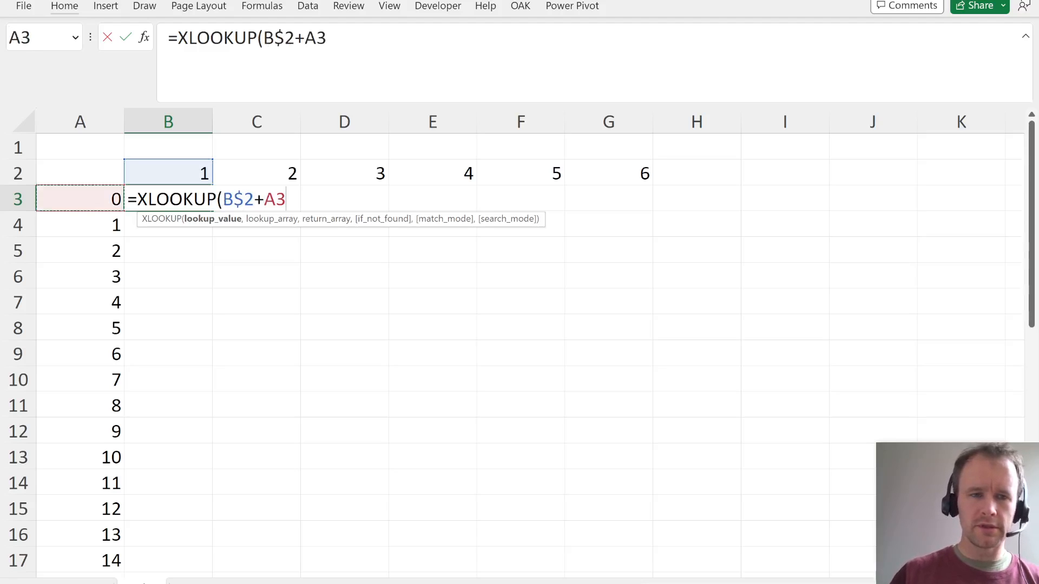
{"action": "key", "text": "F4"}
{"action": "key", "text": "F4"}
{"action": "key", "text": "F4"}
{"action": "type", "text": ","}
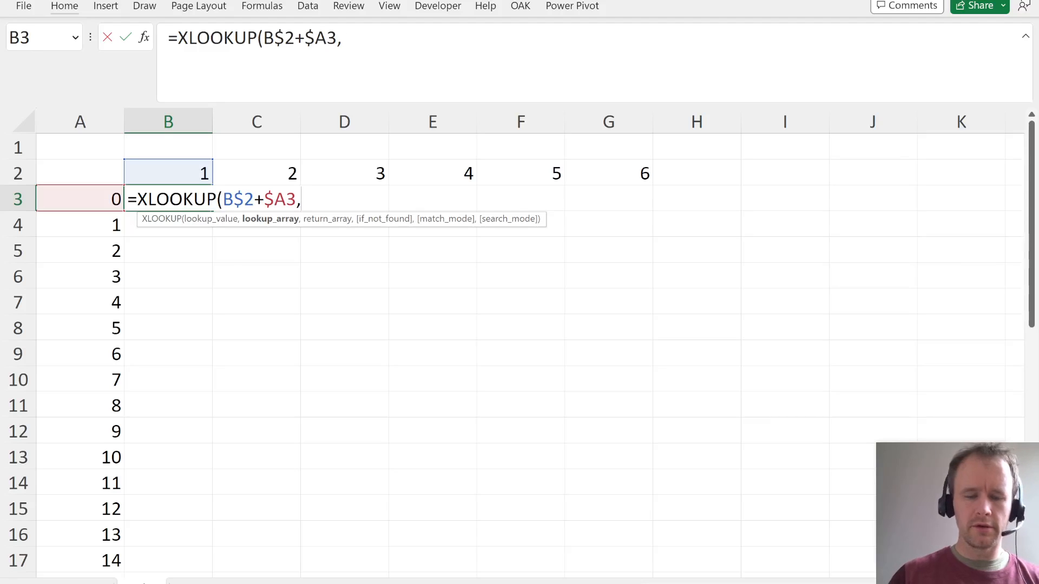
- Give the B3 XLOOKUP formula Table1[From] as its lookup array and Table1[To] as its return array
{"action": "key", "text": "ctrl+Page_Up"}
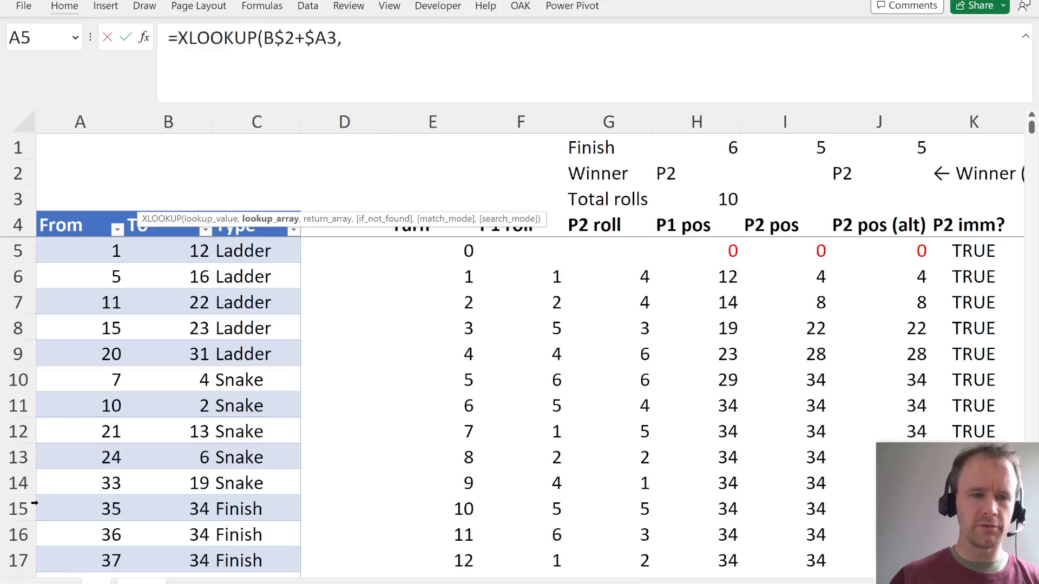
{"action": "left_click", "coordinate": [124, 363]}
{"action": "key", "text": "ctrl+space"}
{"action": "type", "text": ","}
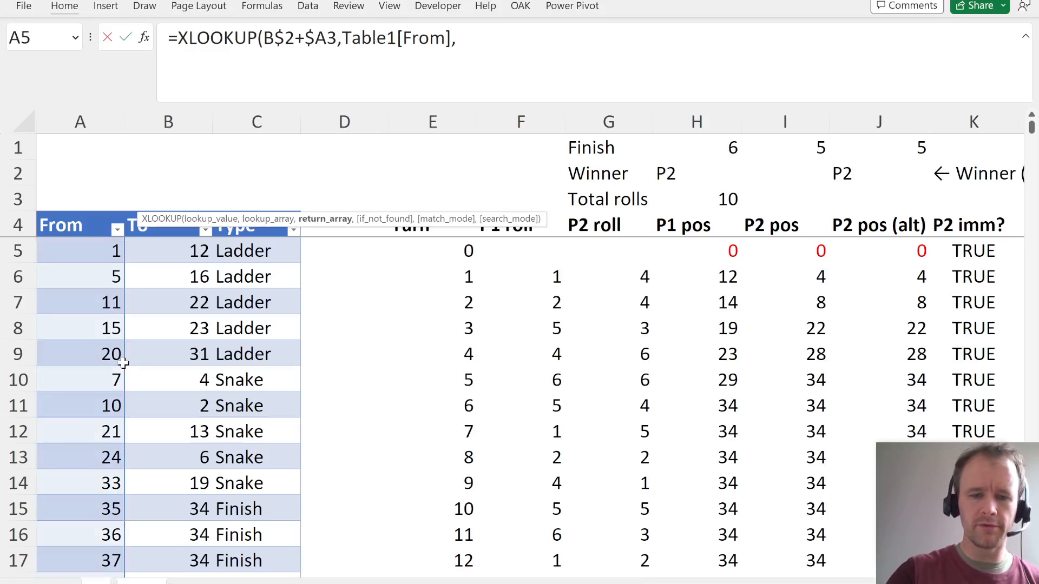
{"action": "key", "text": "ctrl+Page_Down"}
{"action": "type", "text": "tab"}
{"action": "key", "text": "Tab"}
{"action": "type", "text": "["}
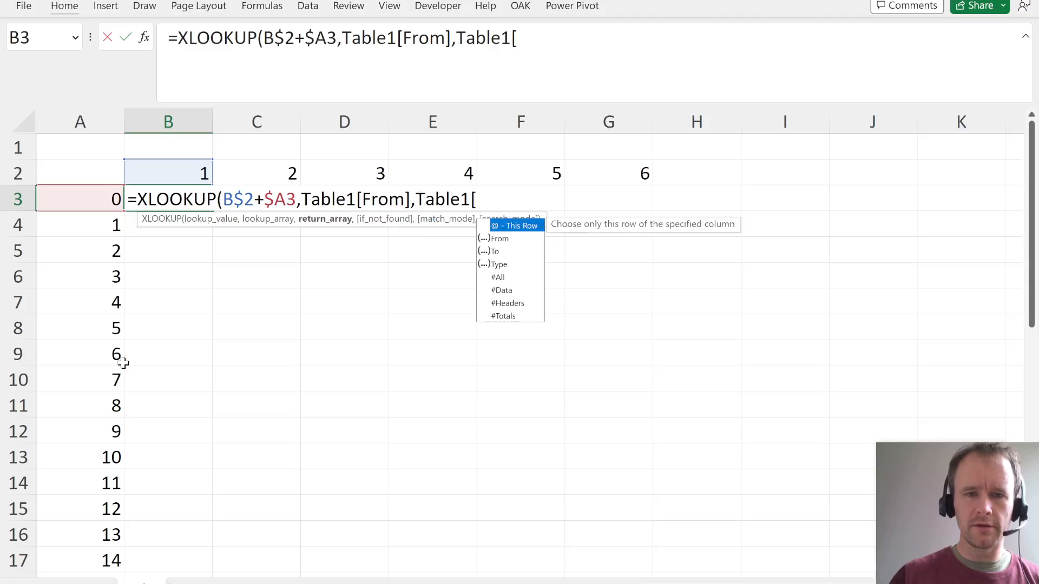
{"action": "type", "text": "to"}
{"action": "key", "text": "Tab"}
{"action": "type", "text": "]"}
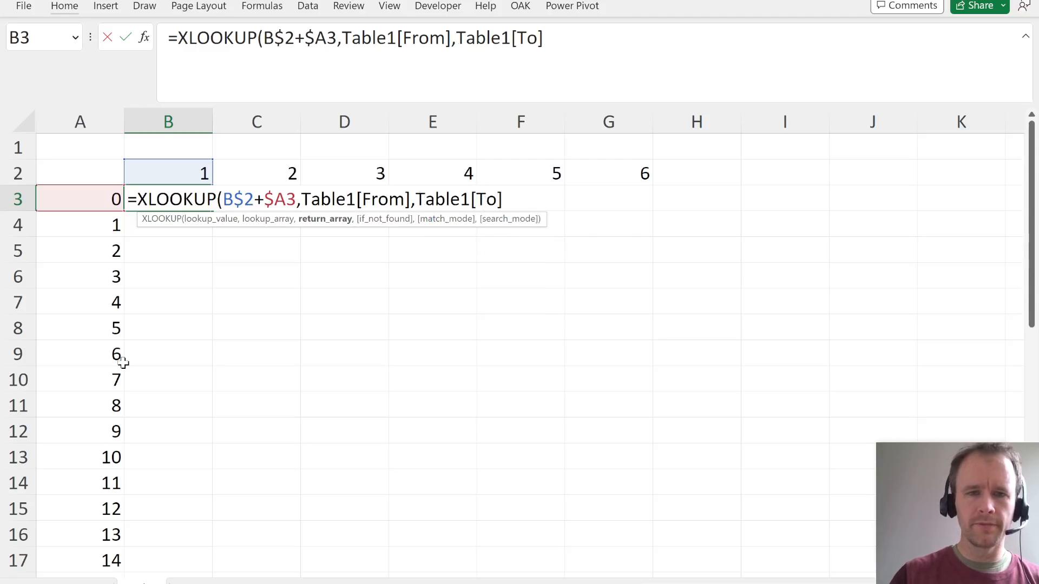
{"action": "type", "text": ","}
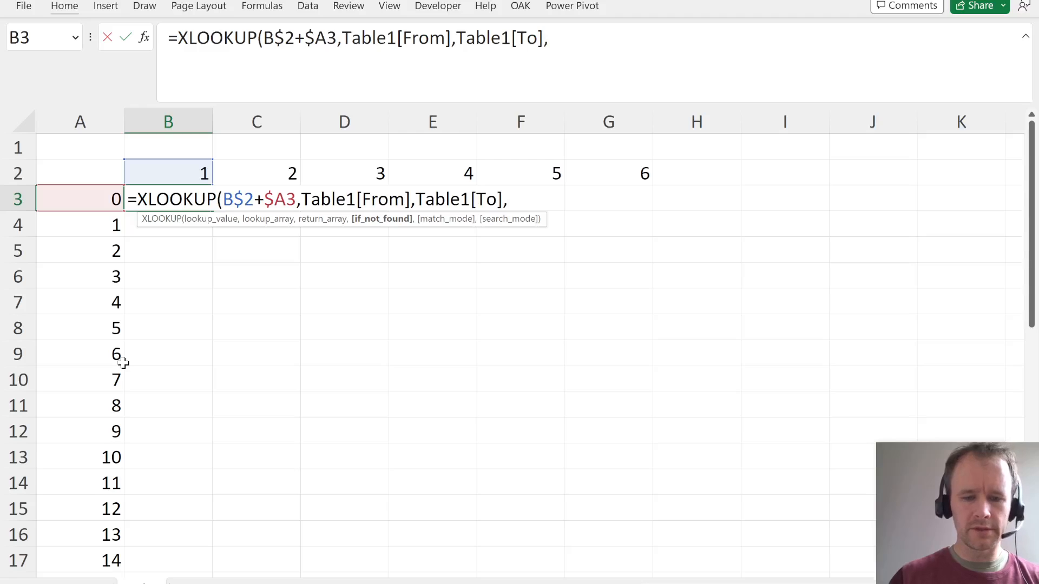
{"action": "type", "text": "B$2+$"}
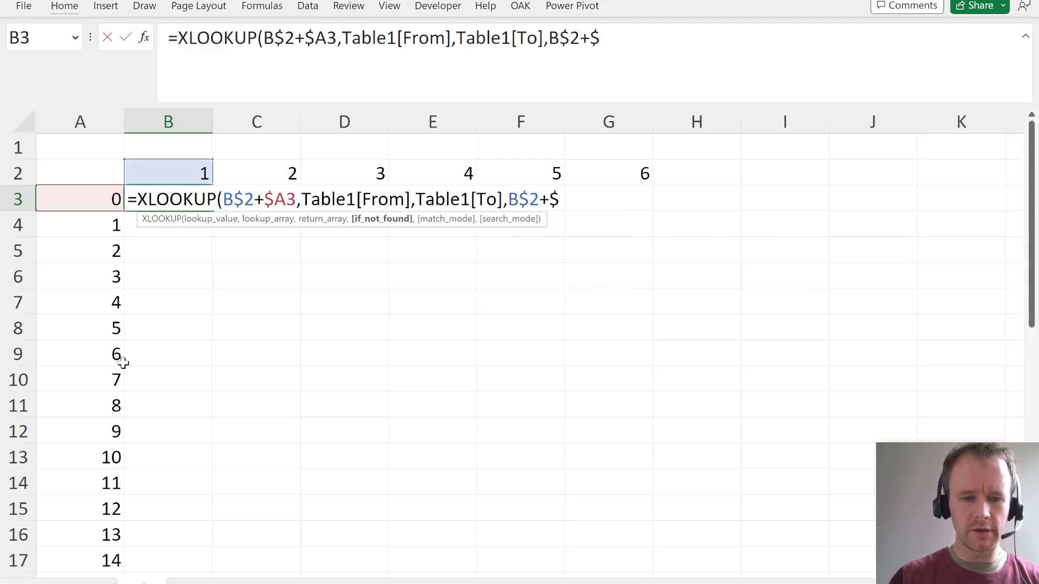
{"action": "type", "text": "A3)"}
- Complete the B3 XLOOKUP with B$2+$A3 as the if-not-found value and enter the formula
{"action": "key", "text": "Return"}
- Fill the XLOOKUP formula from B3 down to B37, alongside the last board position
{"action": "key", "text": "Up"}
{"action": "key", "text": "Left"}
{"action": "key", "text": "ctrl+Down"}
{"action": "key", "text": "Right"}
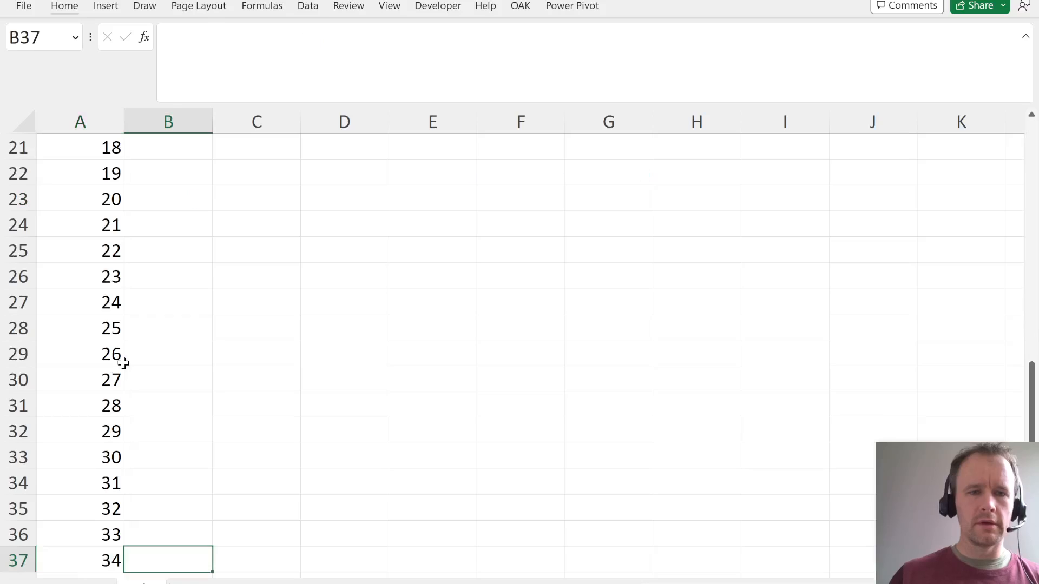
{"action": "key", "text": "ctrl+shift+Up"}
{"action": "key", "text": "ctrl+d"}
- Fill the column B lookup formulas across to column G so all six die rolls are covered
{"action": "key", "text": "shift+Right"}
{"action": "key", "text": "shift+Right"}
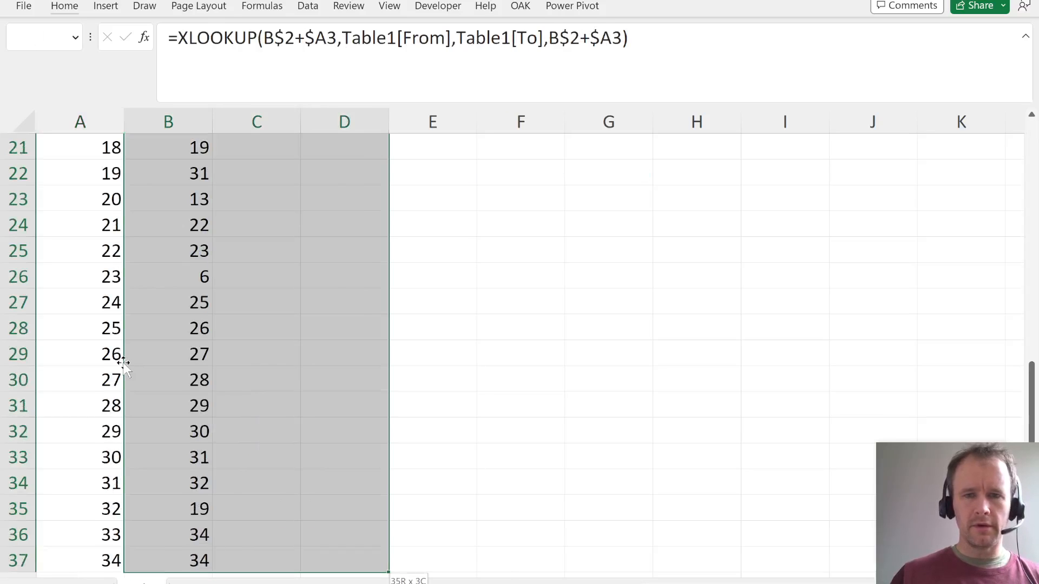
{"action": "key", "text": "shift+Right"}
{"action": "key", "text": "shift+Right"}
{"action": "key", "text": "shift+Right"}
{"action": "key", "text": "ctrl+r"}
{"action": "key", "text": "ctrl+Up"}
{"action": "key", "text": "ctrl+Up"}
{"action": "key", "text": "Left"}
{"action": "key", "text": "Down"}
{"action": "key", "text": "Down"}
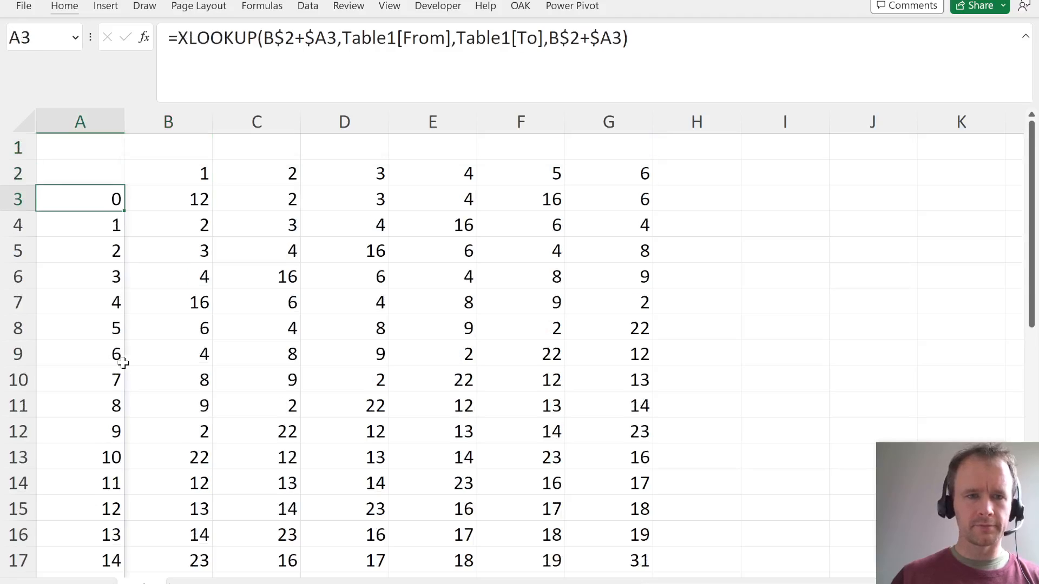
- Set the width of all columns on the Calc sheet to 4
{"action": "key", "text": "Right"}
{"action": "key", "text": "alt+h"}
{"action": "type", "text": "ow"}
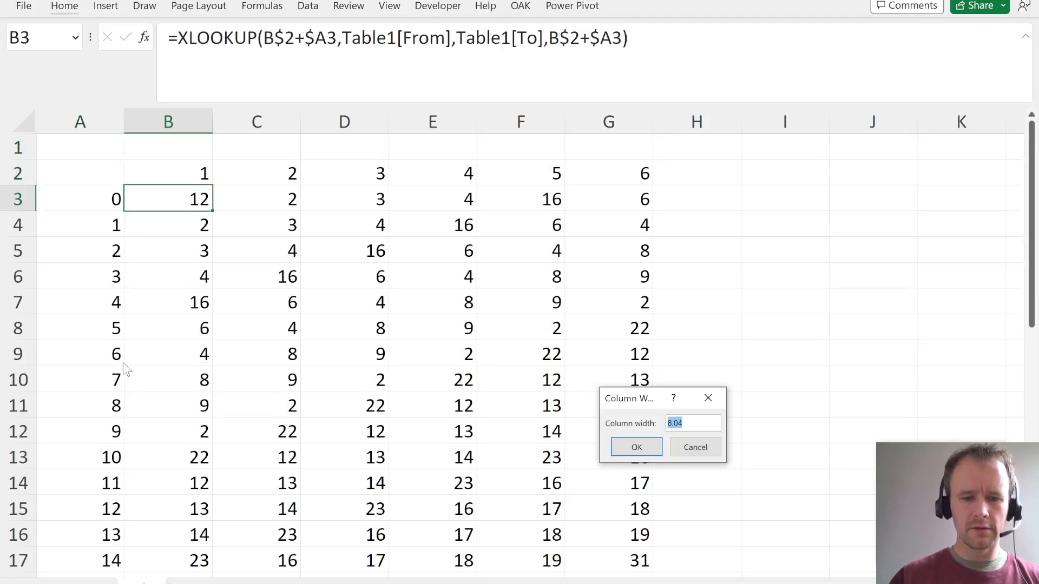
{"action": "type", "text": "4"}
{"action": "key", "text": "Return"}
{"action": "key", "text": "Left"}
{"action": "key", "text": "ctrl+shift+Right"}
{"action": "key", "text": "F4"}
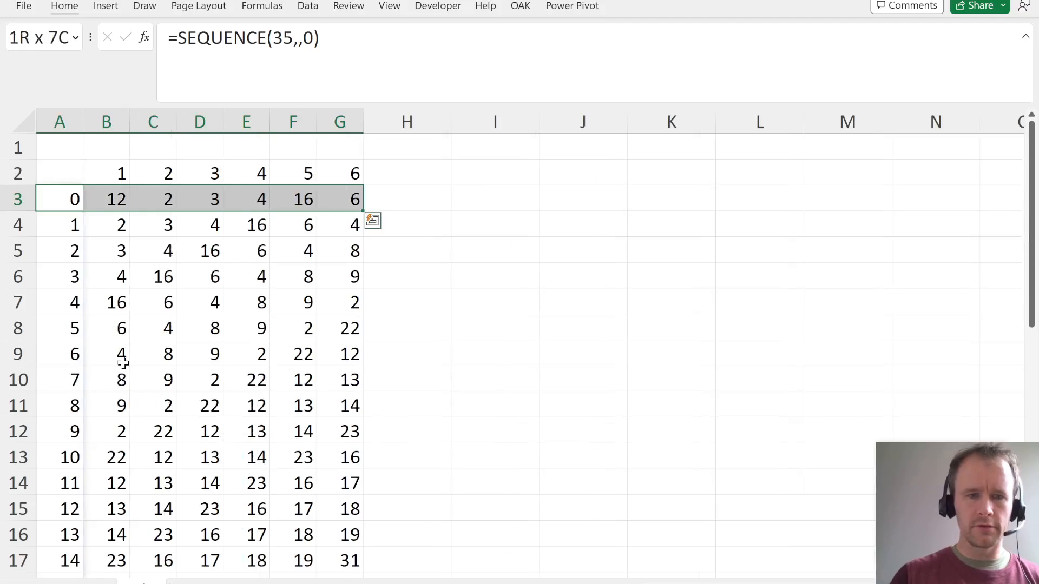
{"action": "key", "text": "shift+space"}
{"action": "key", "text": "F4"}
{"action": "key", "text": "Left"}
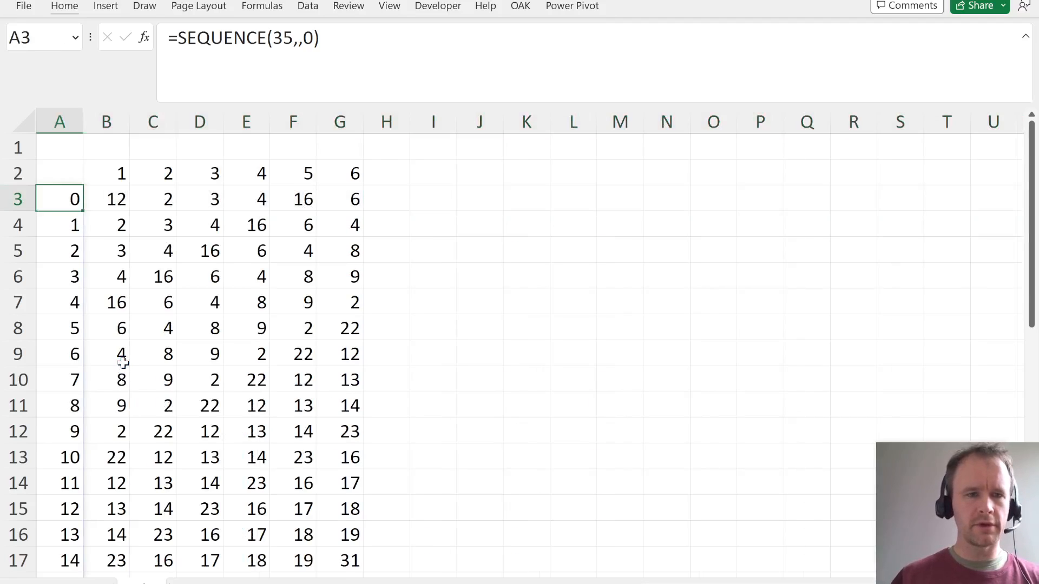
- Shade the die roll headers in B2:G2 with a medium-light theme blue
{"action": "key", "text": "Right"}
{"action": "key", "text": "Up"}
{"action": "key", "text": "ctrl+shift+Right"}
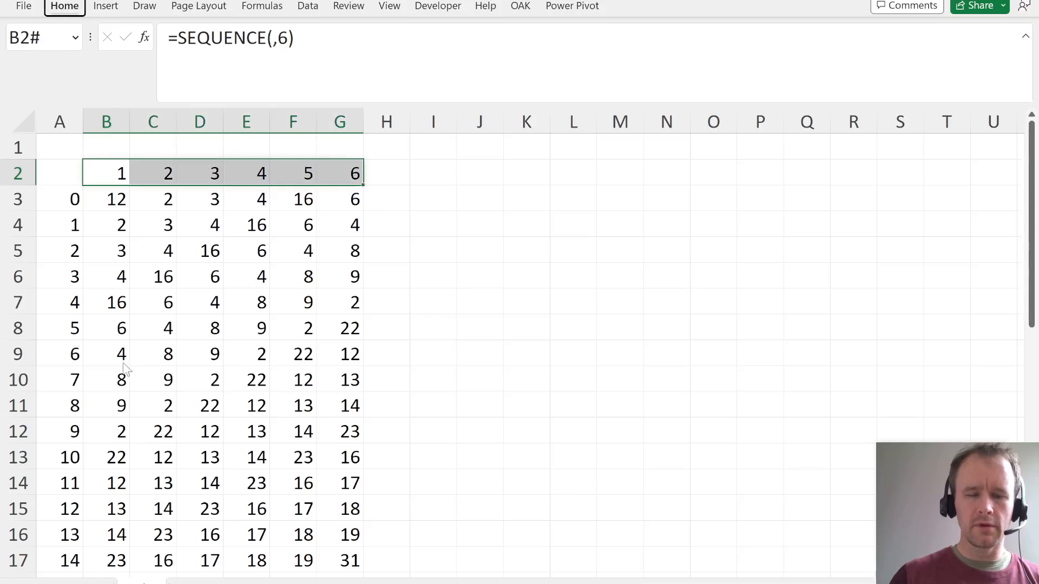
{"action": "key", "text": "alt+h"}
{"action": "key", "text": "h"}
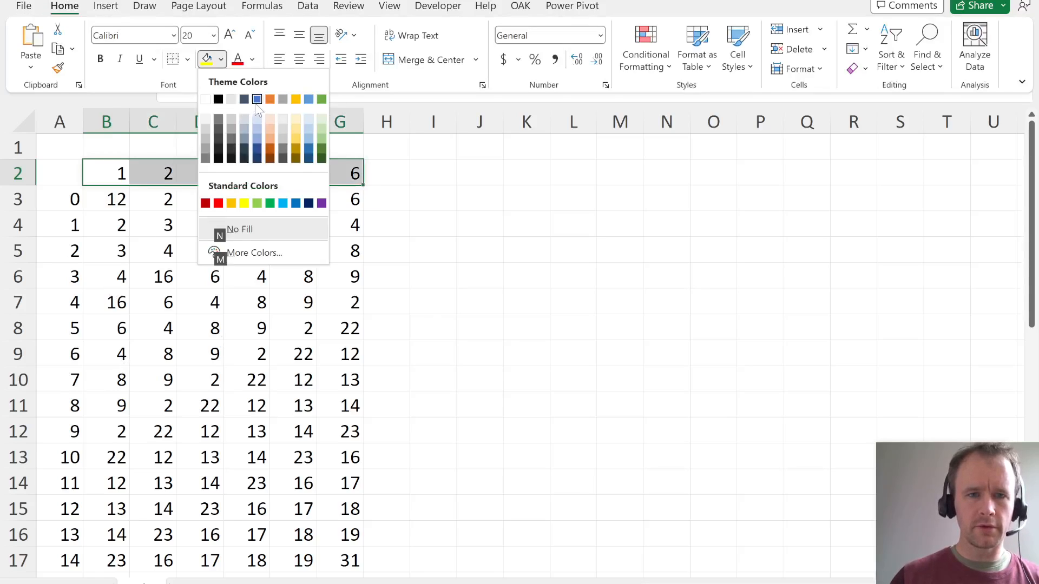
{"action": "left_click", "coordinate": [257, 139]}
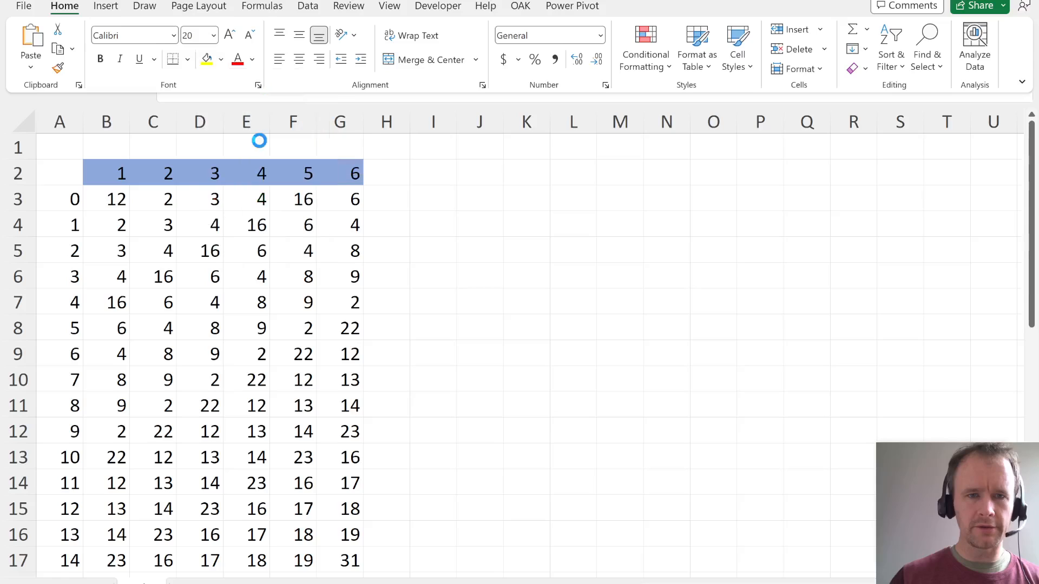
- Shade the lookup results in B3:G37 with the lightest tint of the same theme blue
{"action": "left_click", "coordinate": [111, 200]}
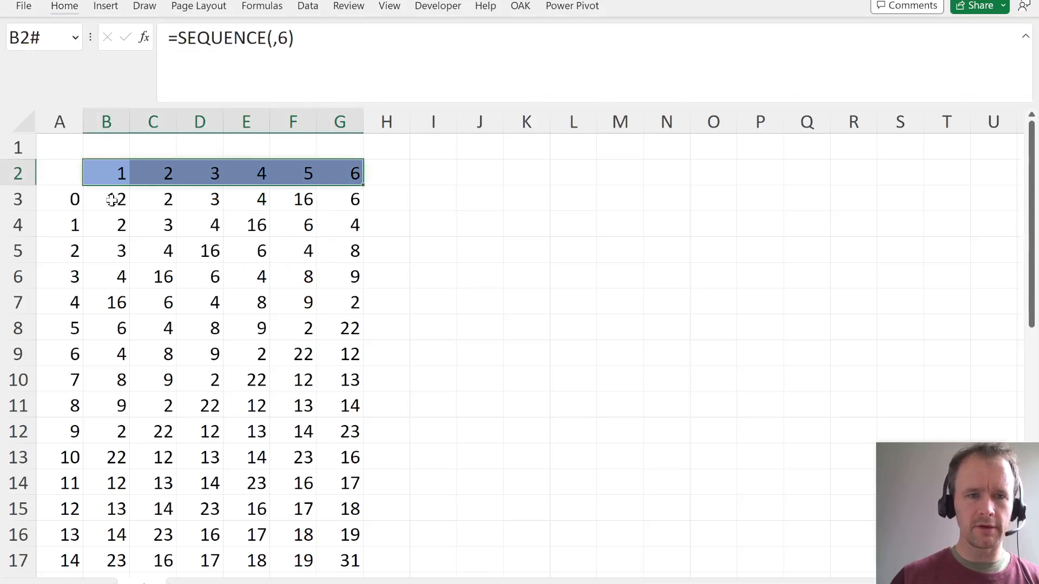
{"action": "left_click", "coordinate": [111, 200]}
{"action": "key", "text": "ctrl+shift+Right"}
{"action": "key", "text": "ctrl+shift+Down"}
{"action": "key", "text": "alt+h"}
{"action": "key", "text": "h"}
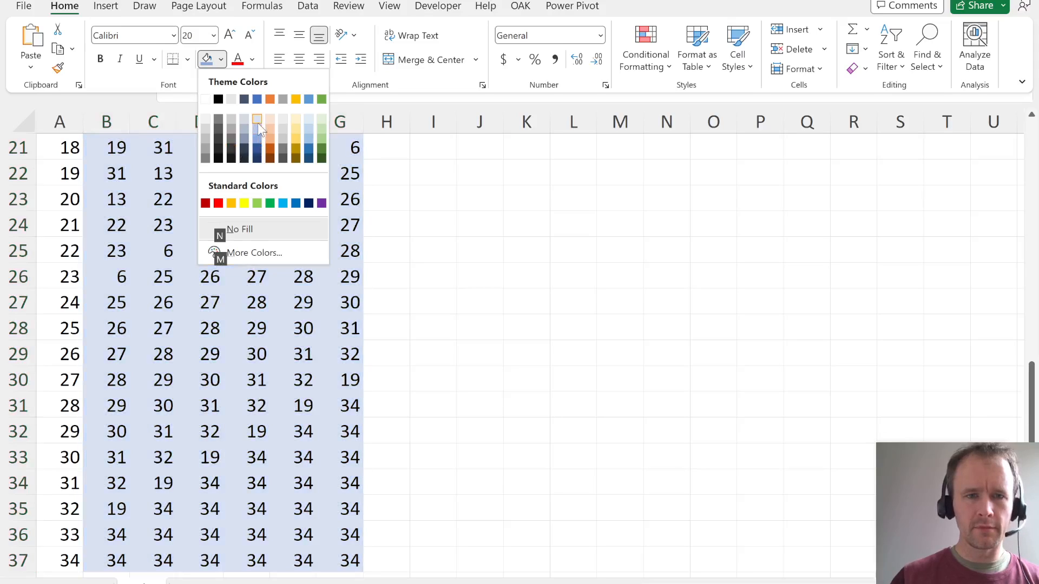
{"action": "left_click", "coordinate": [258, 123]}
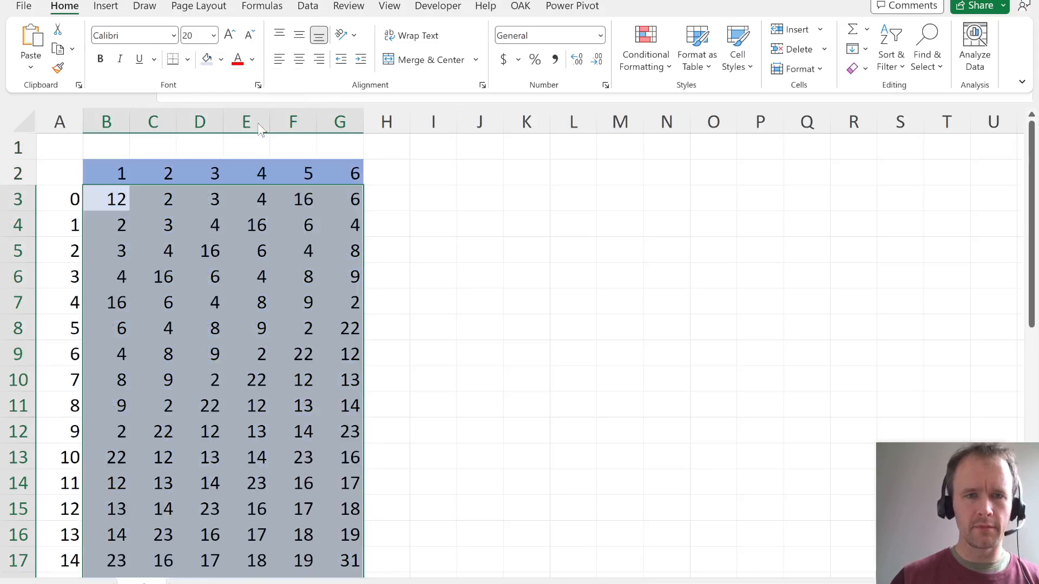
- Freeze the panes at B3 so rows 1 and 2 and column A stay in view
{"action": "left_click", "coordinate": [108, 202]}
{"action": "left_click", "coordinate": [106, 203]}
{"action": "key", "text": "alt+w"}
{"action": "key", "text": "f"}
{"action": "key", "text": "f"}
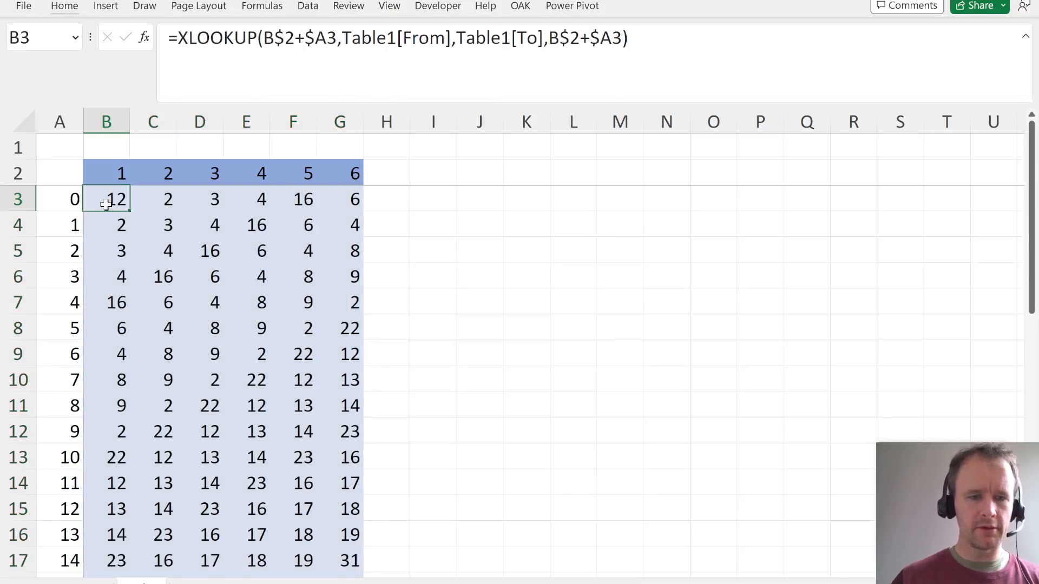
- Examine where each roll from 1 to 6 leads from position 0, checking against the From/To table on the other sheet
{"action": "key", "text": "Right"}
{"action": "key", "text": "Right"}
{"action": "key", "text": "Left"}
{"action": "key", "text": "Left"}
{"action": "key", "text": "Up"}
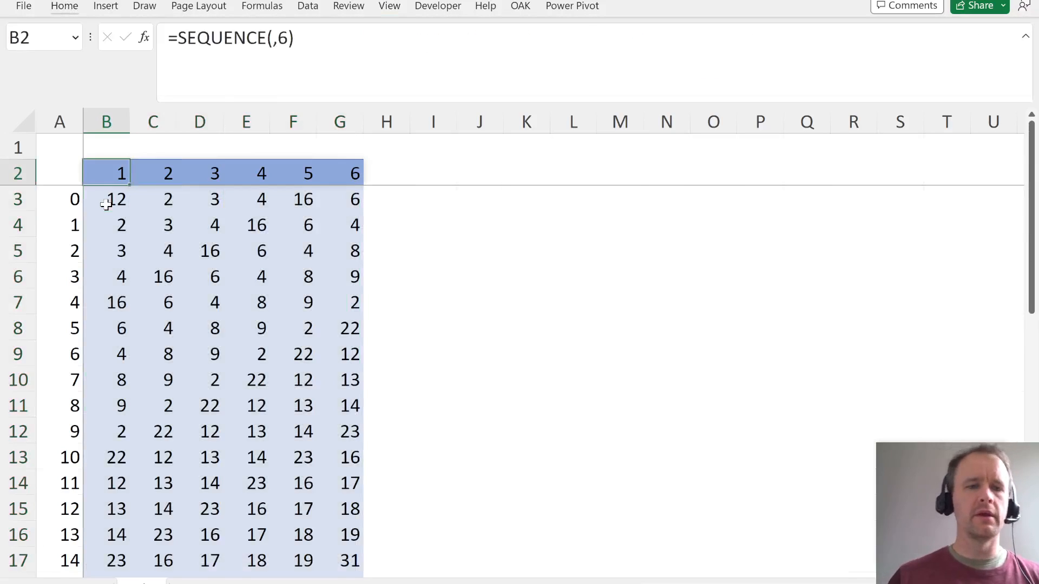
{"action": "key", "text": "Down"}
{"action": "left_click", "coordinate": [70, 204]}
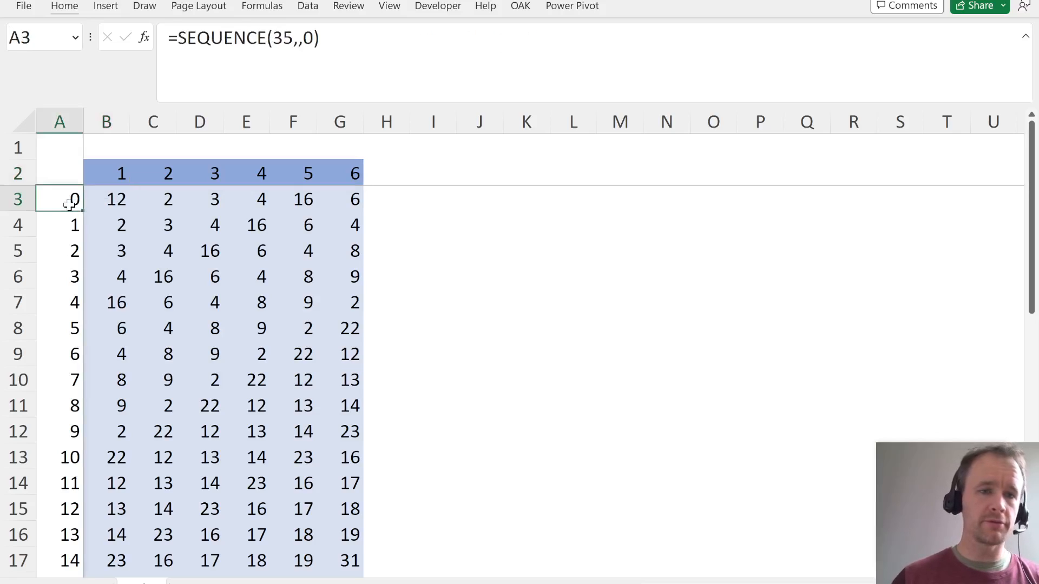
{"action": "key", "text": "Right"}
{"action": "key", "text": "ctrl+Page_Up"}
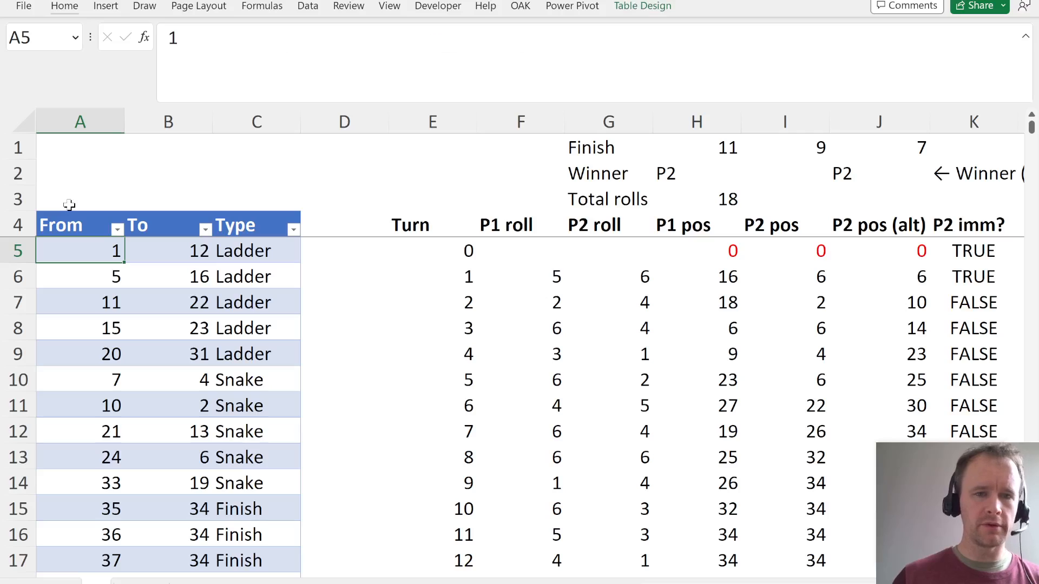
{"action": "key", "text": "ctrl+Page_Down"}
{"action": "key", "text": "Right"}
{"action": "key", "text": "Right"}
{"action": "key", "text": "Right"}
{"action": "key", "text": "Right"}
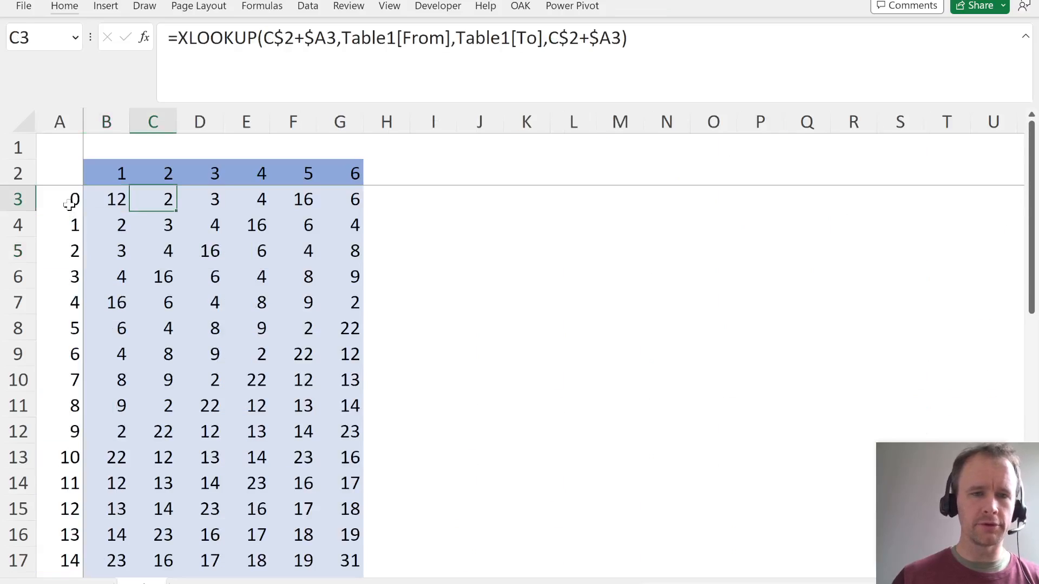
{"action": "key", "text": "Left"}
{"action": "key", "text": "Right"}
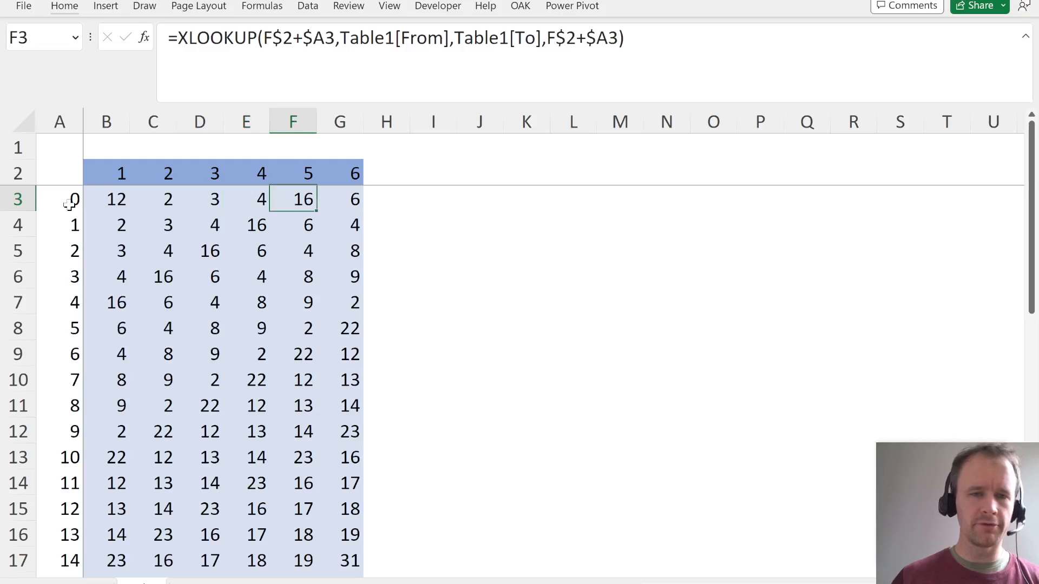
{"action": "key", "text": "Right"}
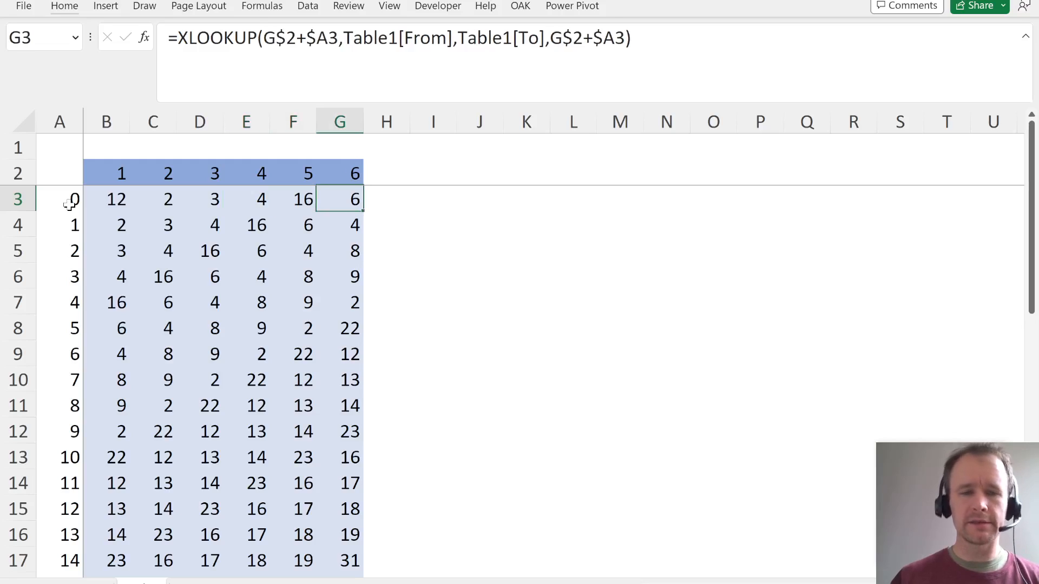
{"action": "key", "text": "Left"}
{"action": "key", "text": "Left"}
{"action": "key", "text": "Left"}
{"action": "key", "text": "Left"}
{"action": "key", "text": "Left"}
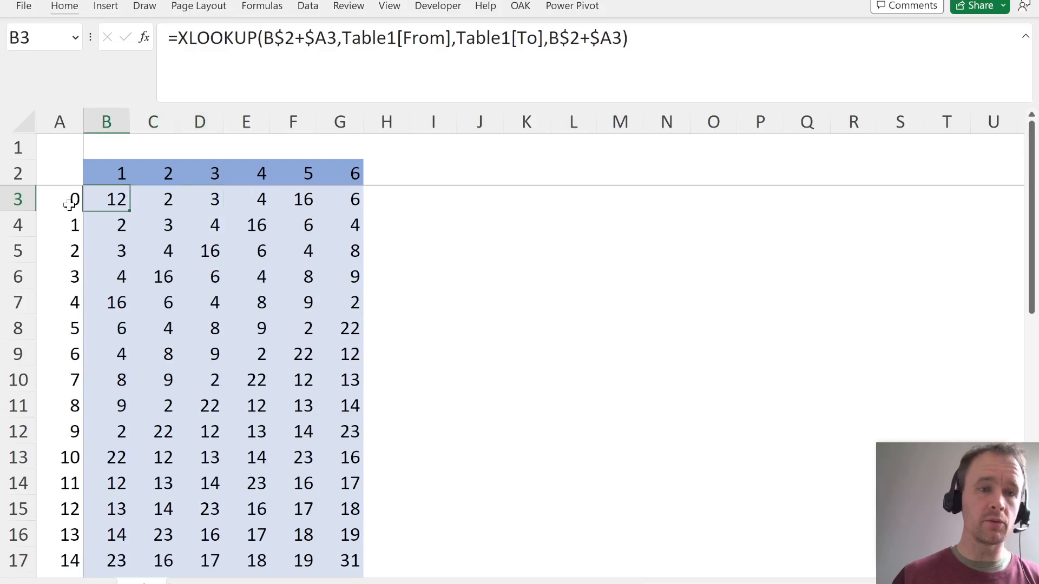
{"action": "key", "text": "Left"}
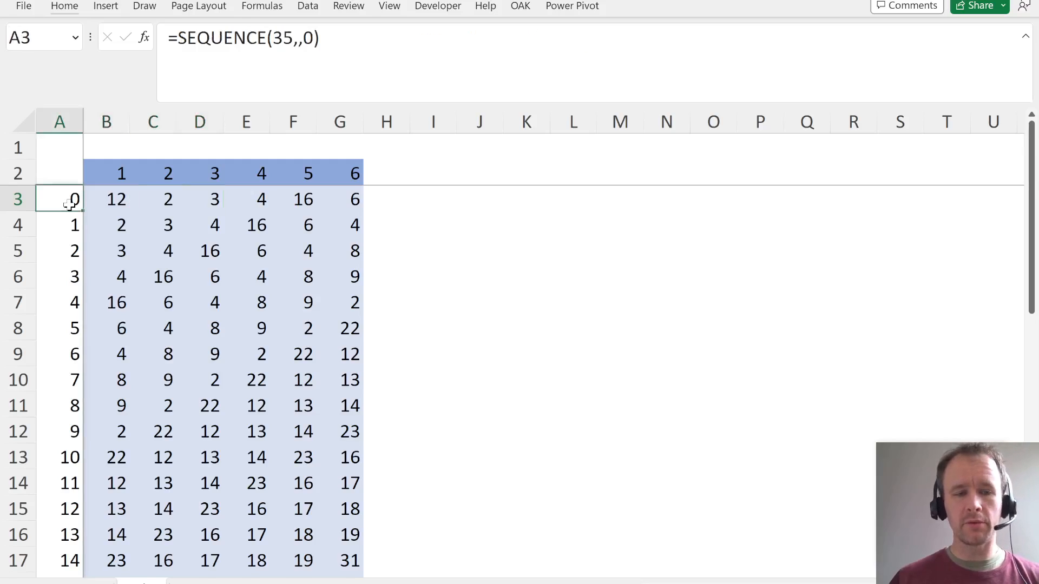
{"action": "key", "text": "ctrl+shift+Down"}
- List the positions 0 to 34 across row 2 starting at H2 with =SEQUENCE(,35,0)
{"action": "key", "text": "Up"}
{"action": "key", "text": "Right"}
{"action": "key", "text": "Right"}
{"action": "key", "text": "Right"}
{"action": "key", "text": "Right"}
{"action": "key", "text": "Right"}
{"action": "key", "text": "Right"}
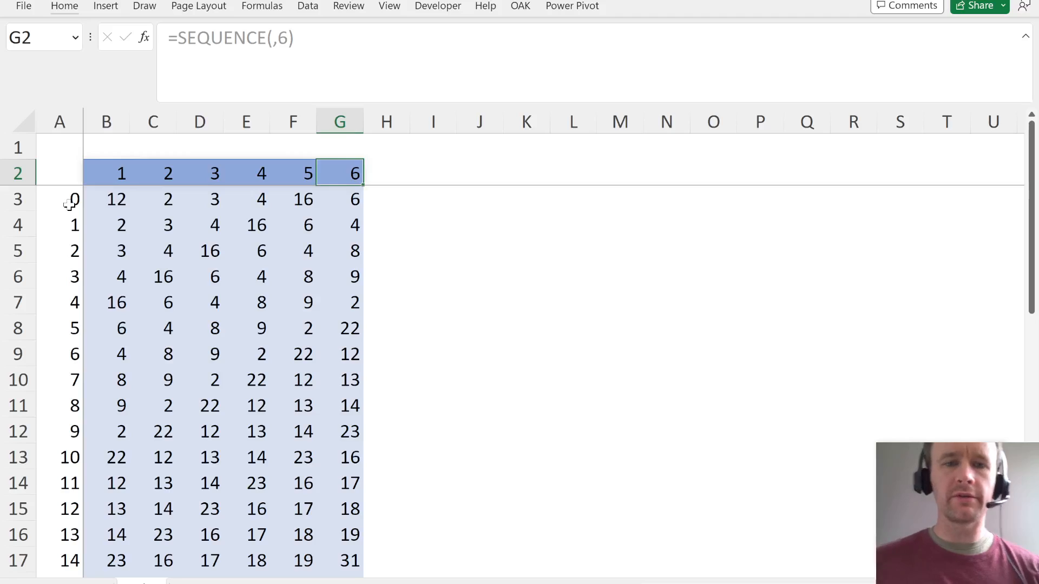
{"action": "key", "text": "Right"}
{"action": "key", "text": "F2"}
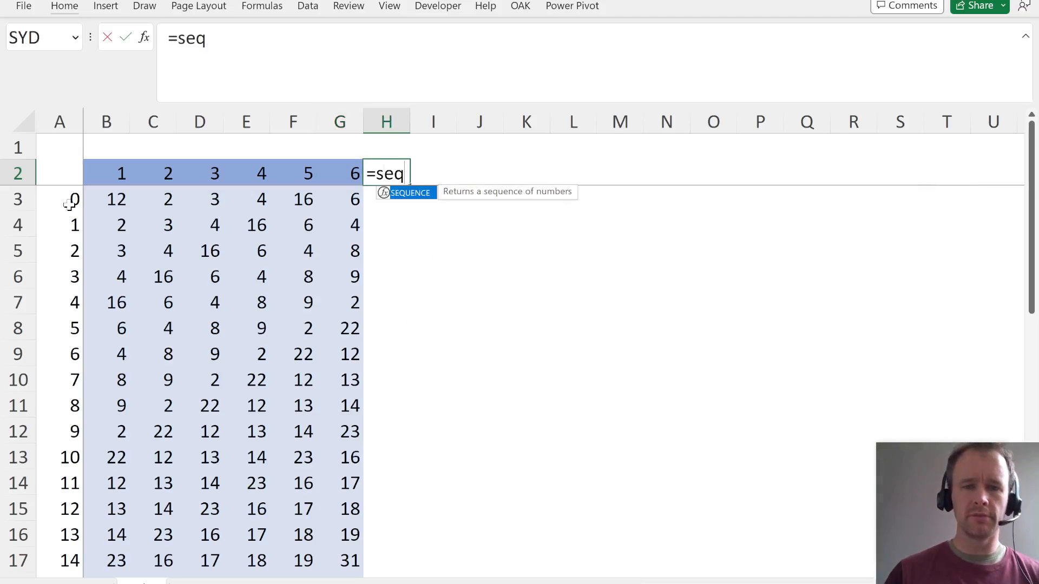
{"action": "key", "text": "Tab"}
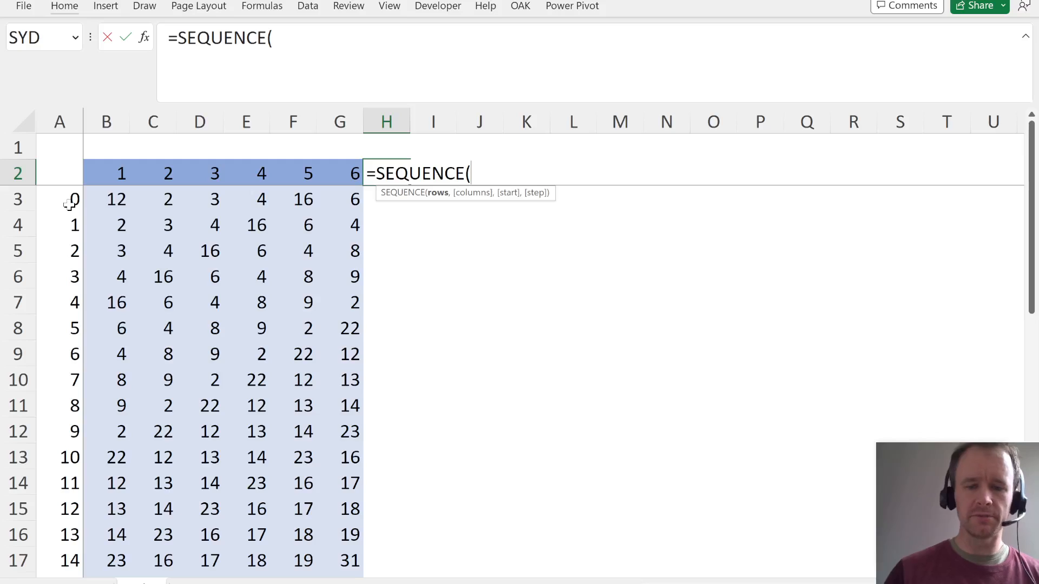
{"action": "type", "text": "3"}
{"action": "key", "text": "BackSpace"}
{"action": "type", "text": ",35,0"}
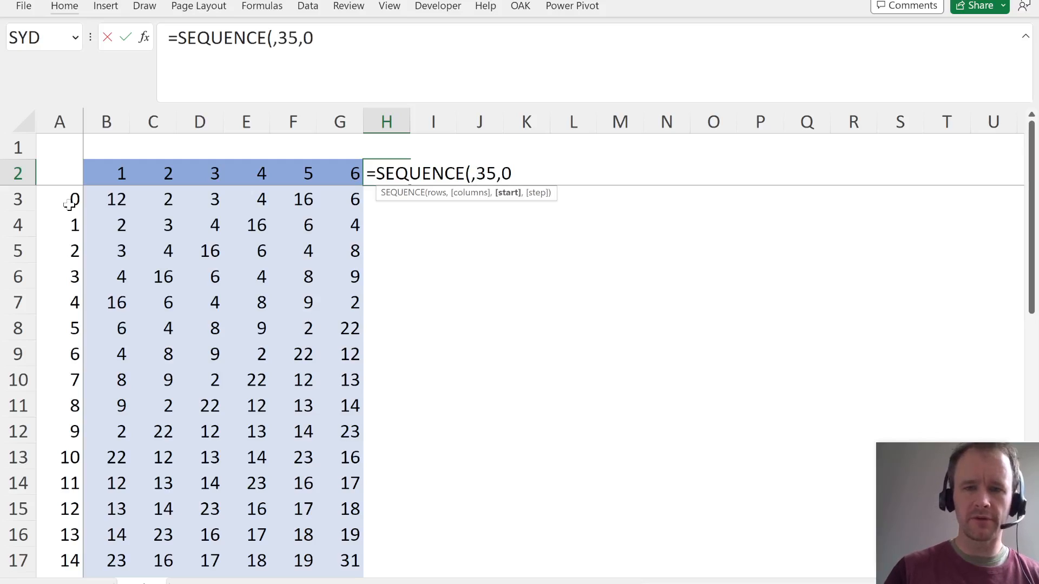
{"action": "key", "text": "Return"}
- Shade the position headers in H2:AP2 with a medium-light theme orange
{"action": "key", "text": "Up"}
{"action": "key", "text": "ctrl+shift+Right"}
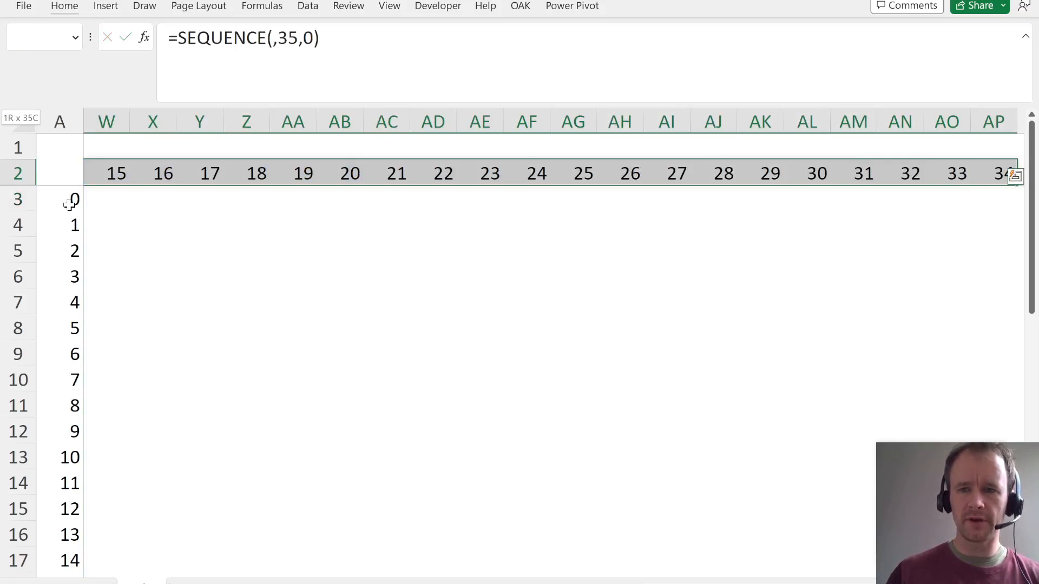
{"action": "key", "text": "Down"}
{"action": "key", "text": "Up"}
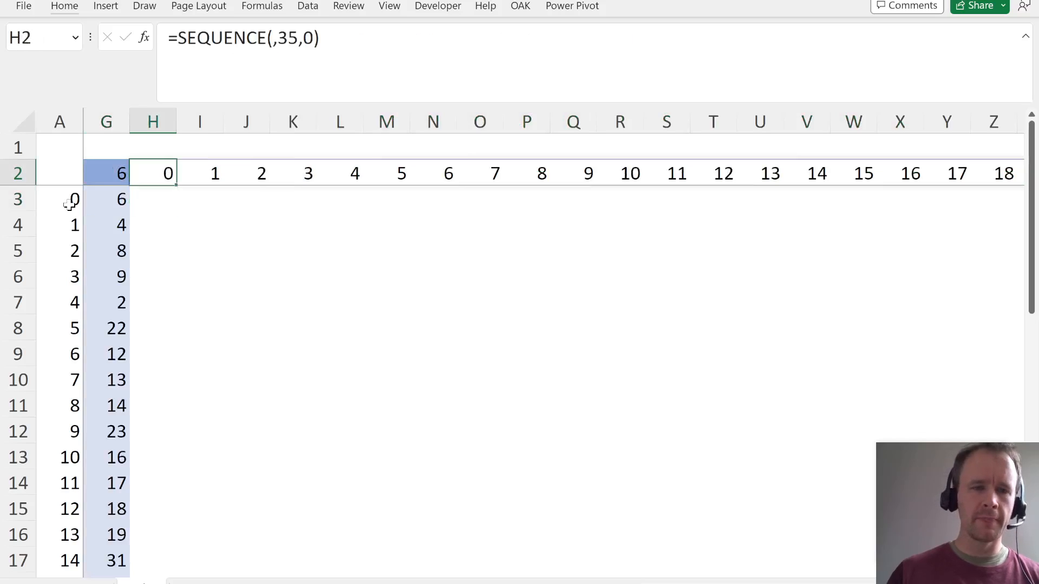
{"action": "key", "text": "ctrl+shift+Right"}
{"action": "key", "text": "alt"}
{"action": "key", "text": "h"}
{"action": "key", "text": "h"}
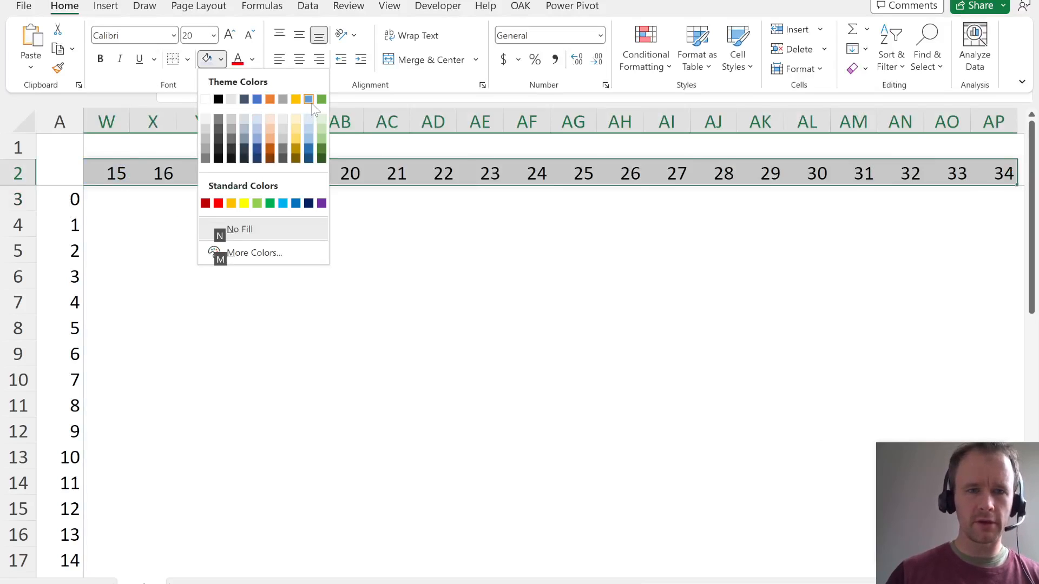
{"action": "left_click", "coordinate": [271, 137]}
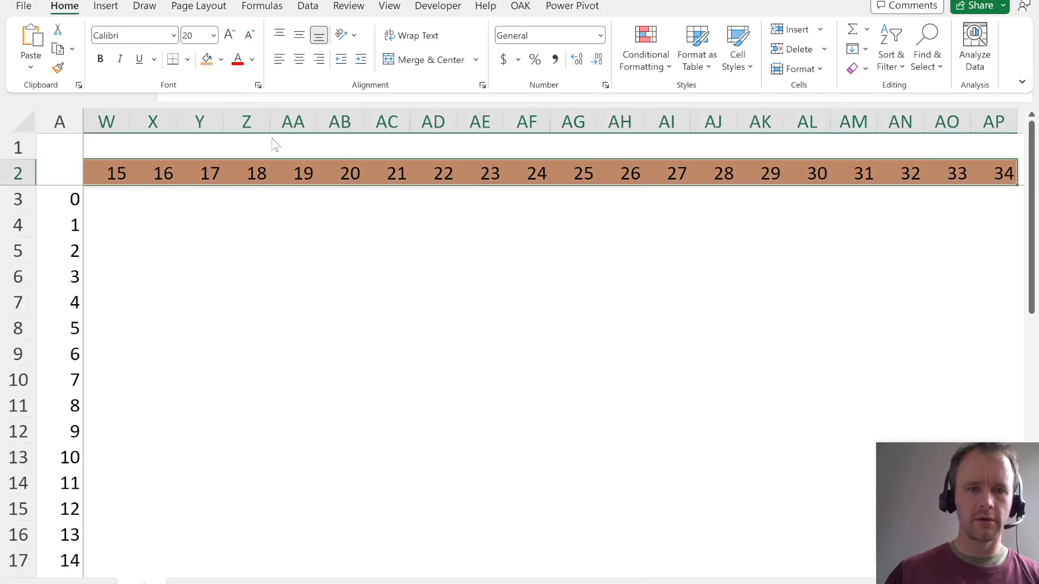
- Shade the matrix body H3:AP37 below the position headers with the lightest theme orange
{"action": "key", "text": "Escape"}
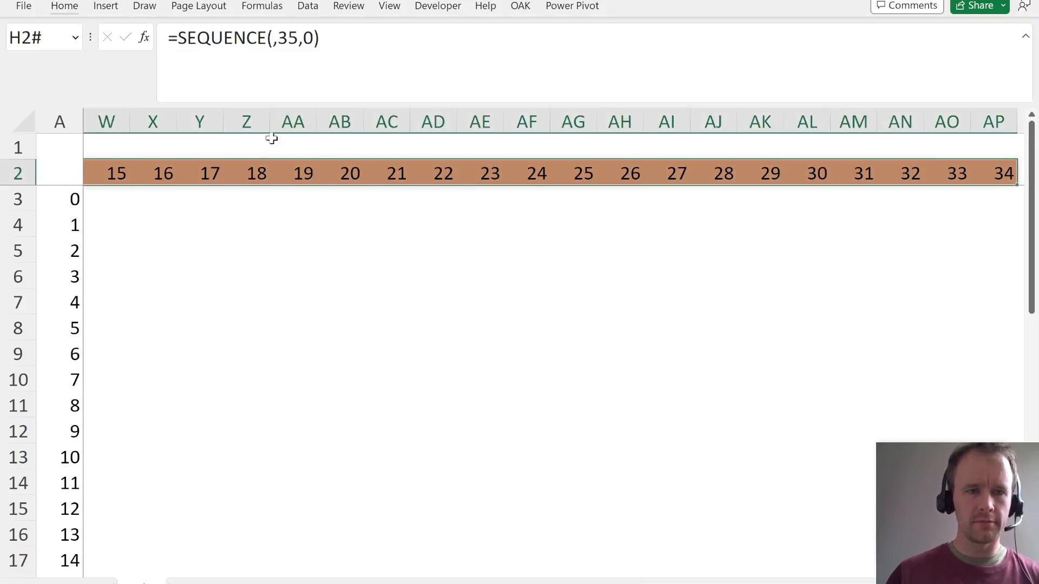
{"action": "key", "text": "Left"}
{"action": "key", "text": "ctrl+shift+Down"}
{"action": "key", "text": "ctrl+shift+Right"}
{"action": "key", "text": "shift+Right"}
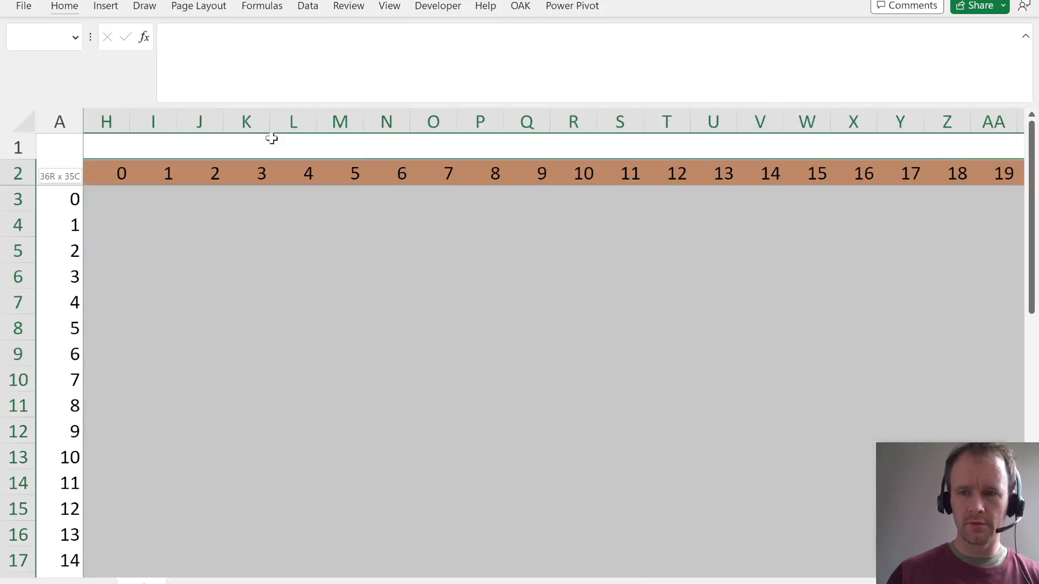
{"action": "key", "text": "shift+Down"}
{"action": "key", "text": "alt"}
{"action": "key", "text": "h"}
{"action": "key", "text": "h"}
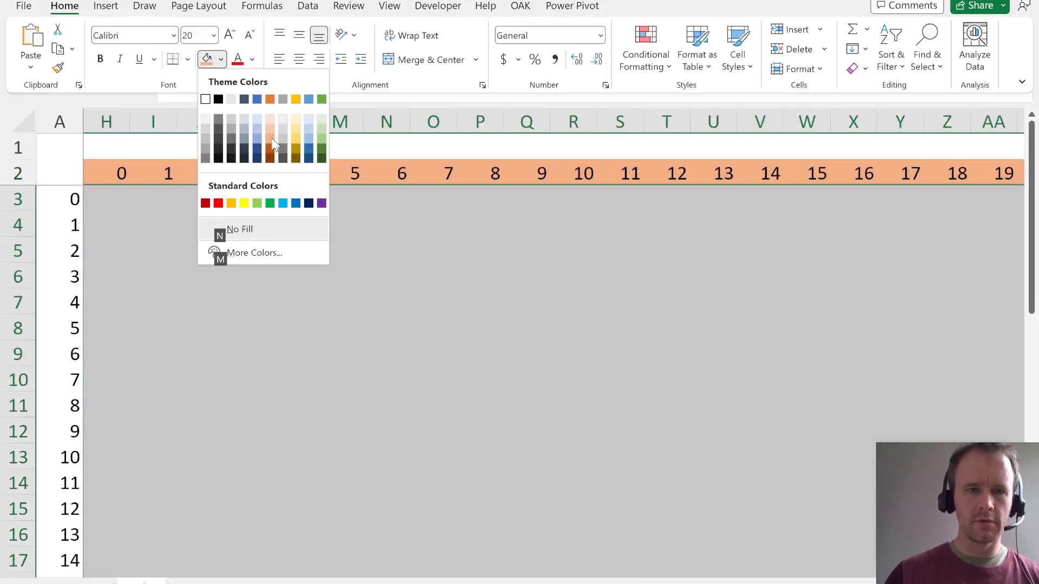
{"action": "left_click", "coordinate": [272, 118]}
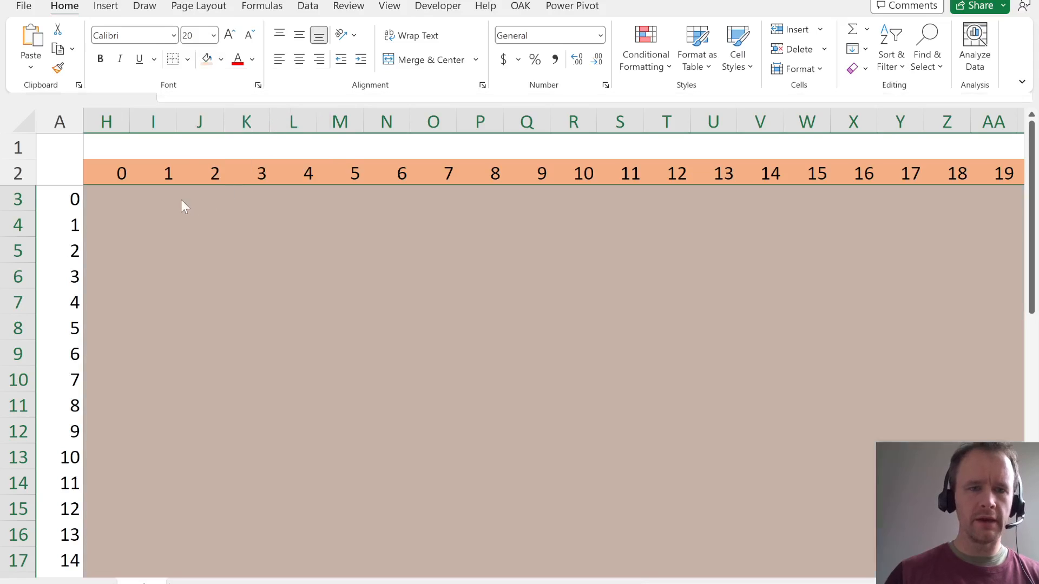
- Examine the six roll destinations for position 0 in B3:G3 against the position headers starting at H2
{"action": "left_click", "coordinate": [117, 173]}
{"action": "key", "text": "Down"}
{"action": "key", "text": "ctrl+Left"}
{"action": "key", "text": "ctrl+Left"}
{"action": "key", "text": "Right"}
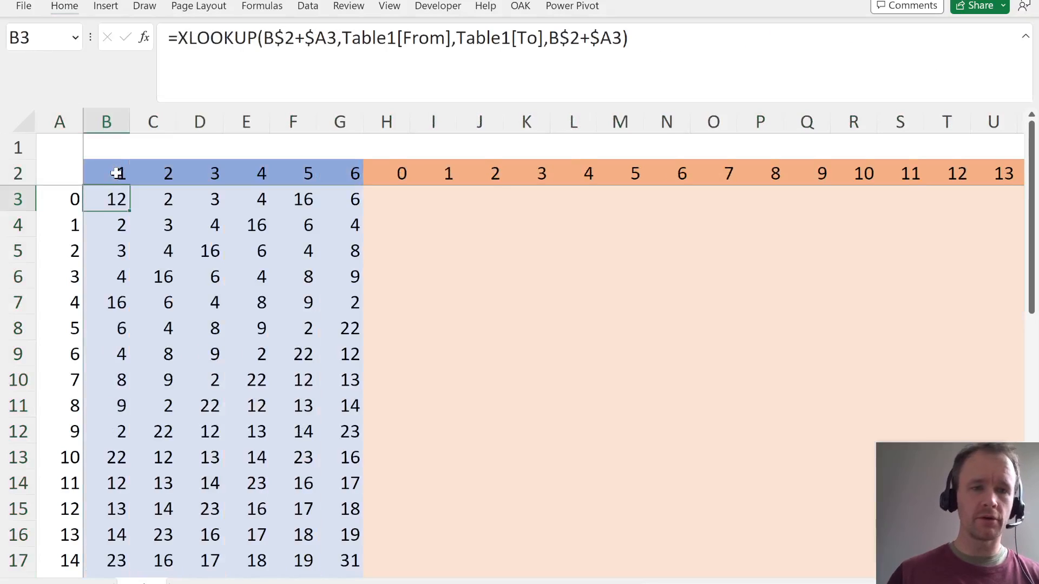
{"action": "key", "text": "Left"}
{"action": "key", "text": "shift+space"}
{"action": "key", "text": "Right"}
{"action": "key", "text": "Right"}
{"action": "key", "text": "Right"}
{"action": "key", "text": "Right"}
{"action": "key", "text": "Right"}
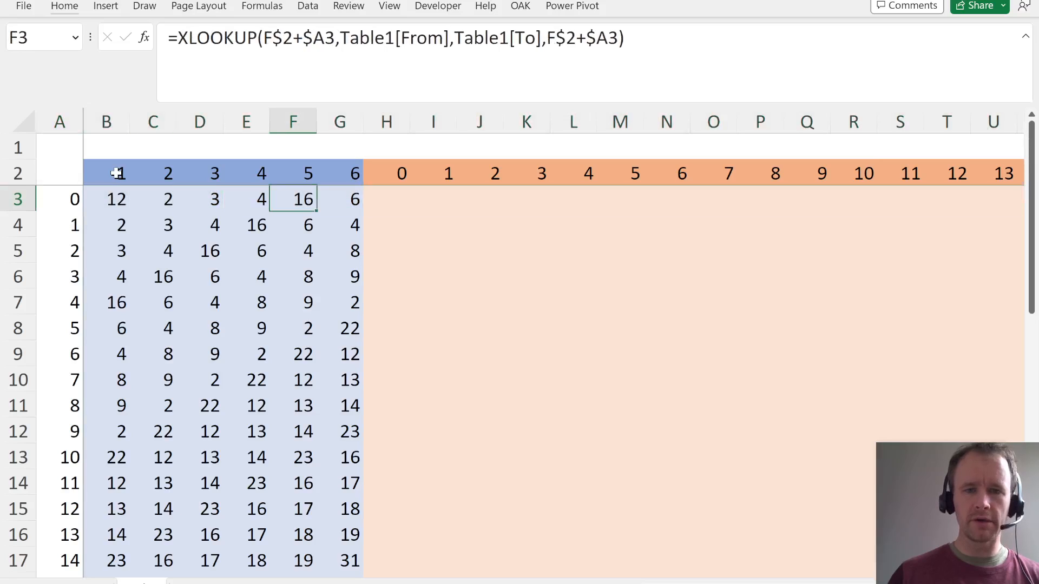
{"action": "key", "text": "Right"}
{"action": "key", "text": "Right"}
{"action": "key", "text": "Up"}
{"action": "key", "text": "ctrl+shift+Right"}
{"action": "key", "text": "Down"}
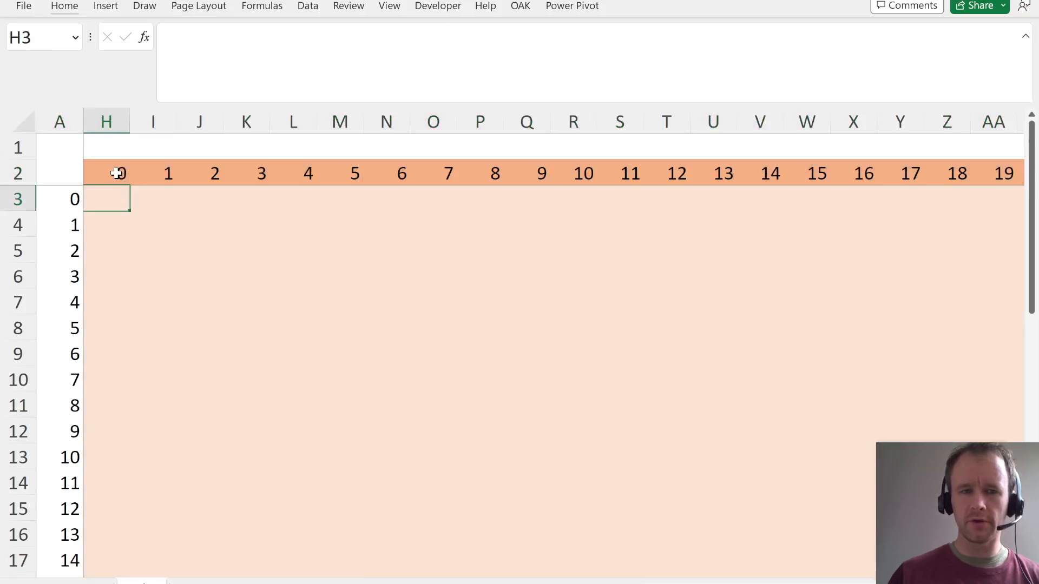
{"action": "key", "text": "ctrl+shift+Left"}
{"action": "key", "text": "ctrl+shift+Left"}
{"action": "key", "text": "Left"}
{"action": "key", "text": "Left"}
{"action": "key", "text": "Left"}
{"action": "key", "text": "Left"}
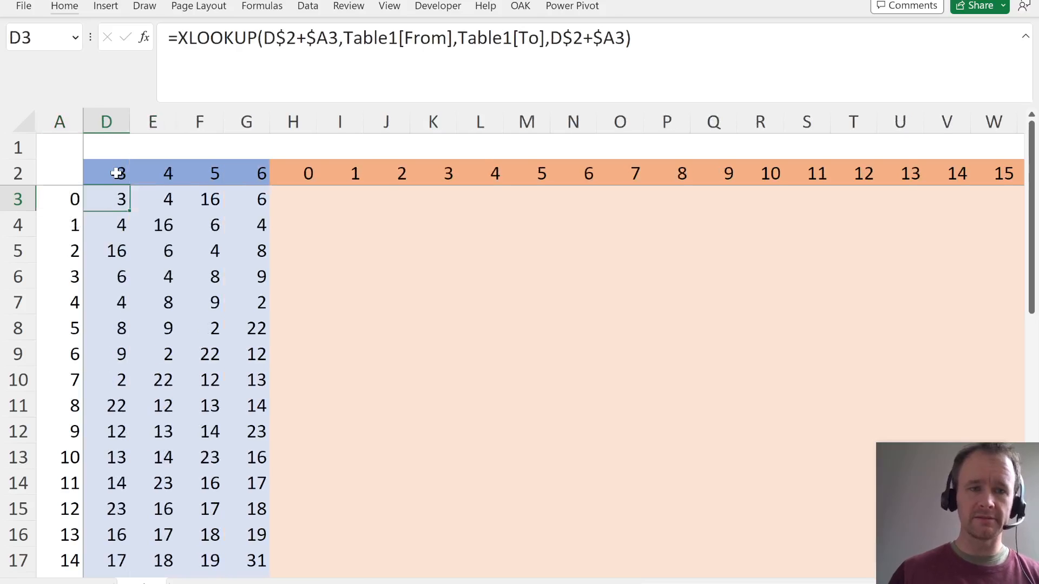
{"action": "key", "text": "Left"}
{"action": "key", "text": "Left"}
{"action": "key", "text": "Left"}
{"action": "key", "text": "Right"}
{"action": "key", "text": "ctrl+shift+Right"}
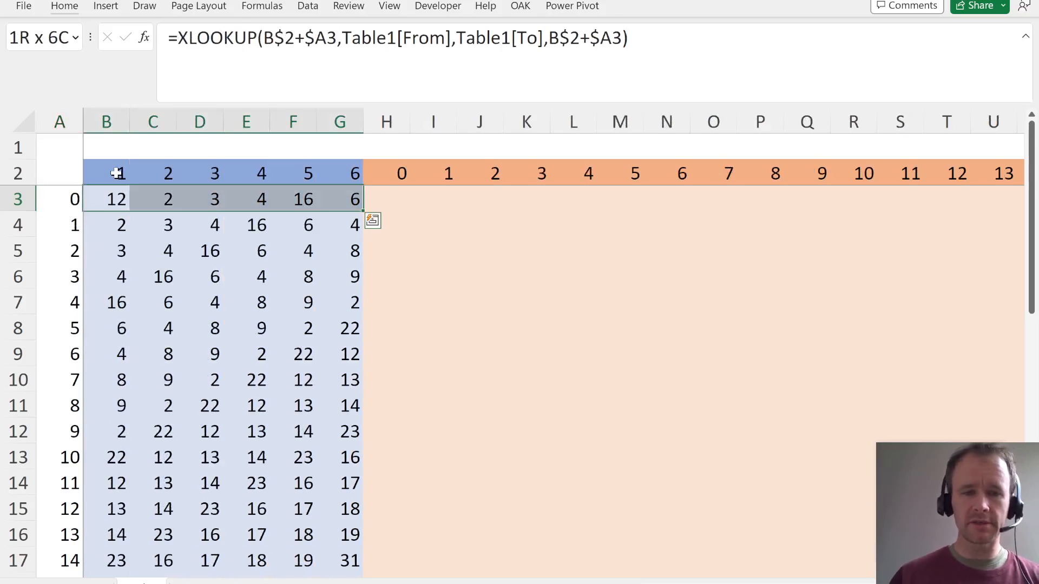
- Calculate the probability of reaching each position from position 0 by entering =COUNTIFS(B3:G3,$H$2#)/6 in H3
{"action": "key", "text": "Right"}
{"action": "key", "text": "Right"}
{"action": "key", "text": "Right"}
{"action": "key", "text": "Right"}
{"action": "key", "text": "Right"}
{"action": "key", "text": "Right"}
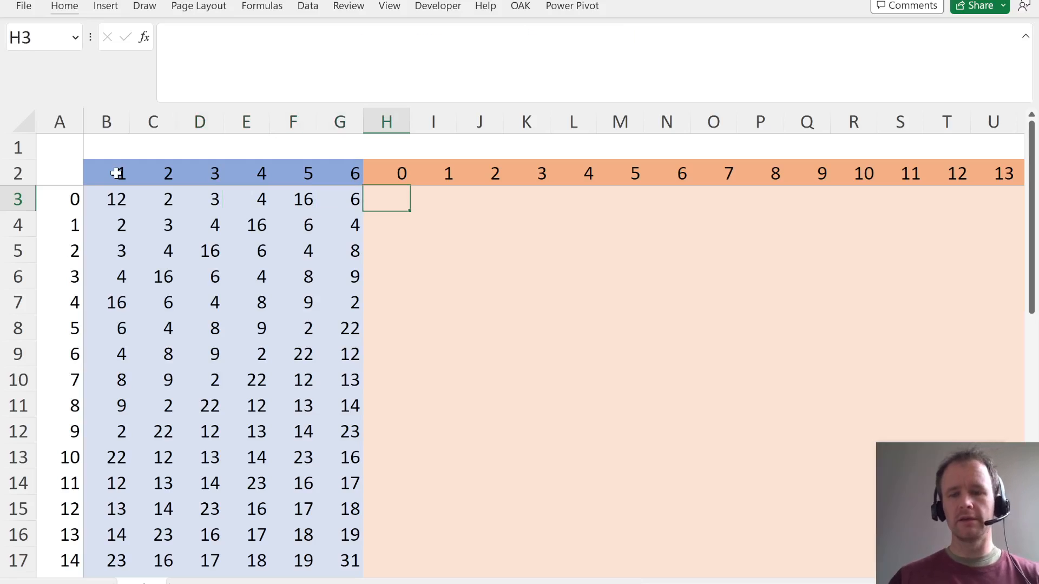
{"action": "type", "text": "=countifs"}
{"action": "key", "text": "Tab"}
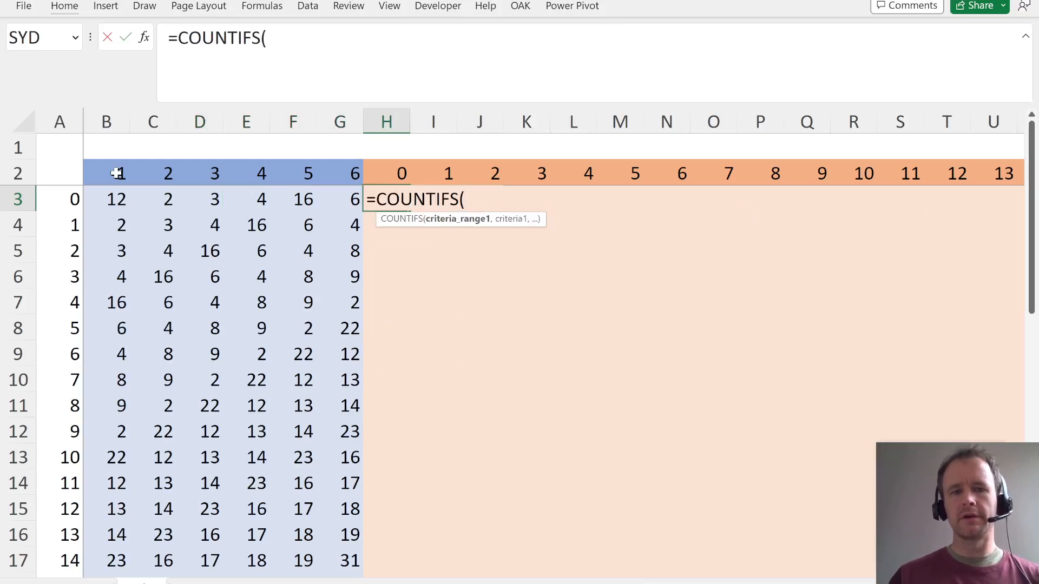
{"action": "key", "text": "Left"}
{"action": "key", "text": "ctrl+shift+Left"}
{"action": "key", "text": "shift+Right"}
{"action": "type", "text": ","}
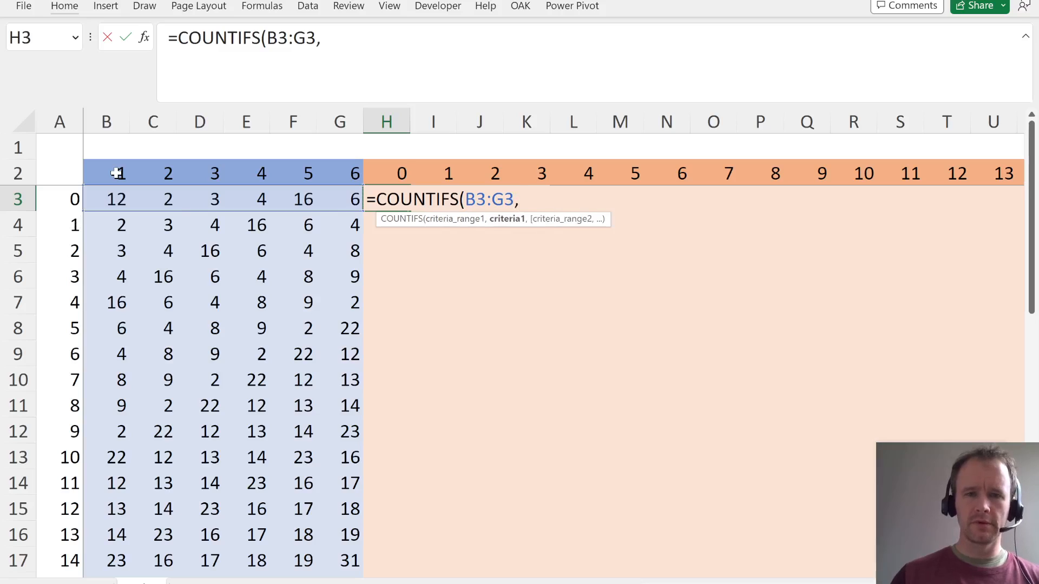
{"action": "key", "text": "Up"}
{"action": "key", "text": "ctrl+shift+Right"}
{"action": "key", "text": "F4"}
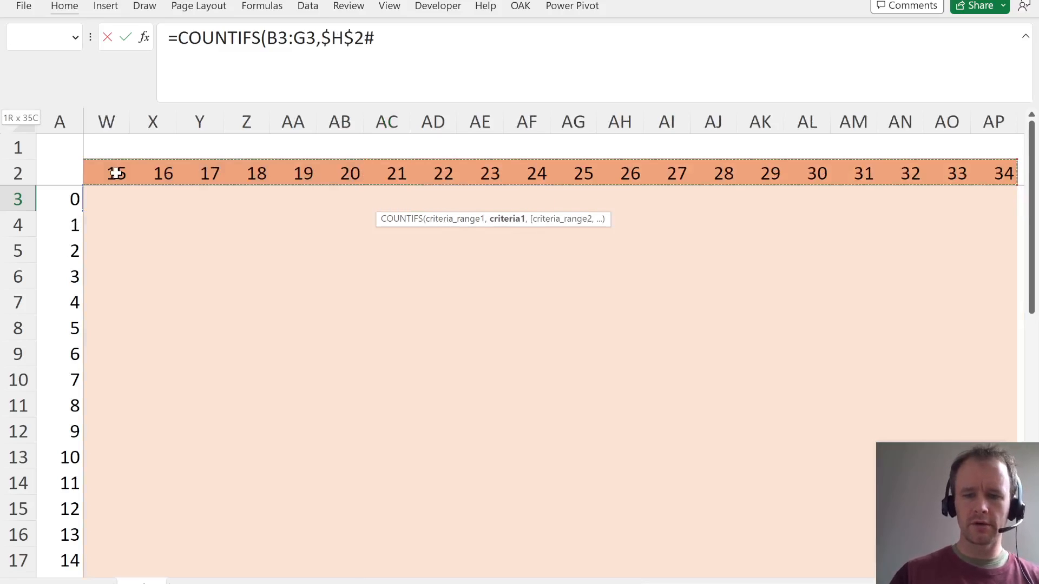
{"action": "type", "text": ")/7"}
{"action": "key", "text": "BackSpace"}
{"action": "type", "text": "6"}
{"action": "key", "text": "Return"}
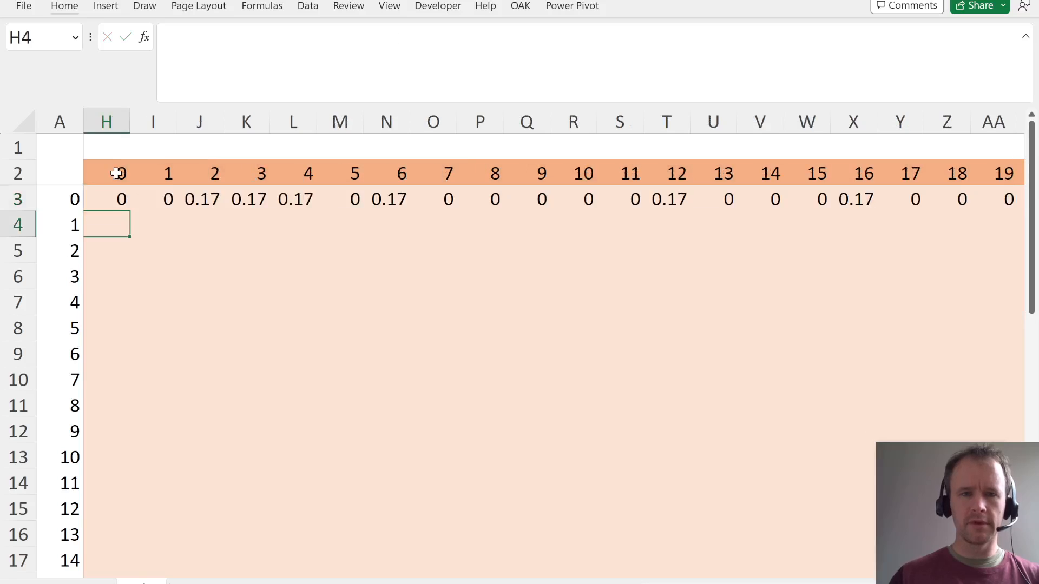
- Examine which destination positions have a non-zero probability from position 0 along row 3
{"action": "key", "text": "Up"}
{"action": "key", "text": "Right"}
{"action": "key", "text": "Right"}
{"action": "key", "text": "Right"}
{"action": "key", "text": "Left"}
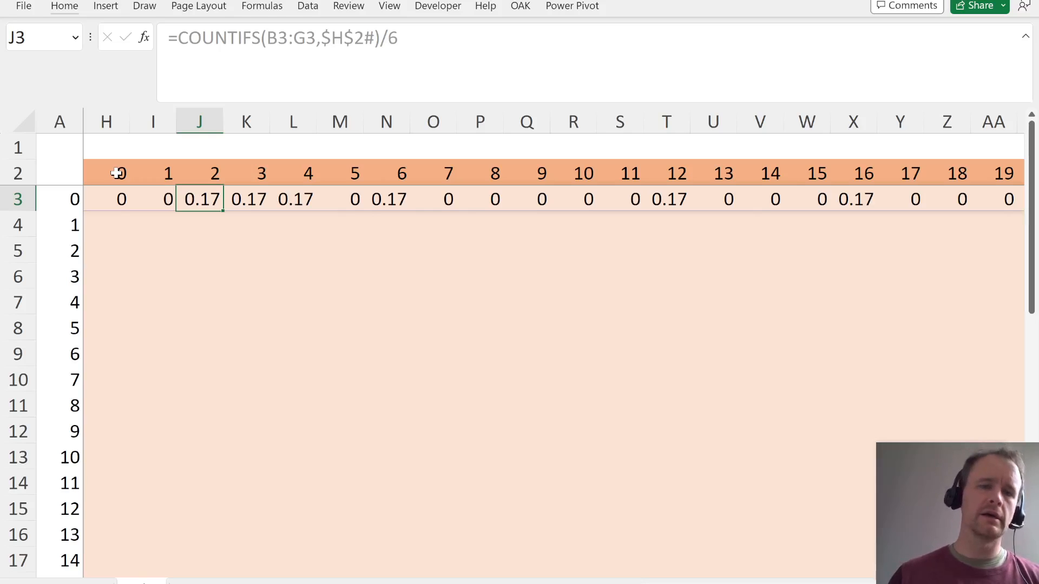
{"action": "key", "text": "Right"}
{"action": "key", "text": "Right"}
{"action": "key", "text": "Right"}
{"action": "key", "text": "Right"}
{"action": "key", "text": "Right"}
{"action": "key", "text": "Right"}
{"action": "key", "text": "Right"}
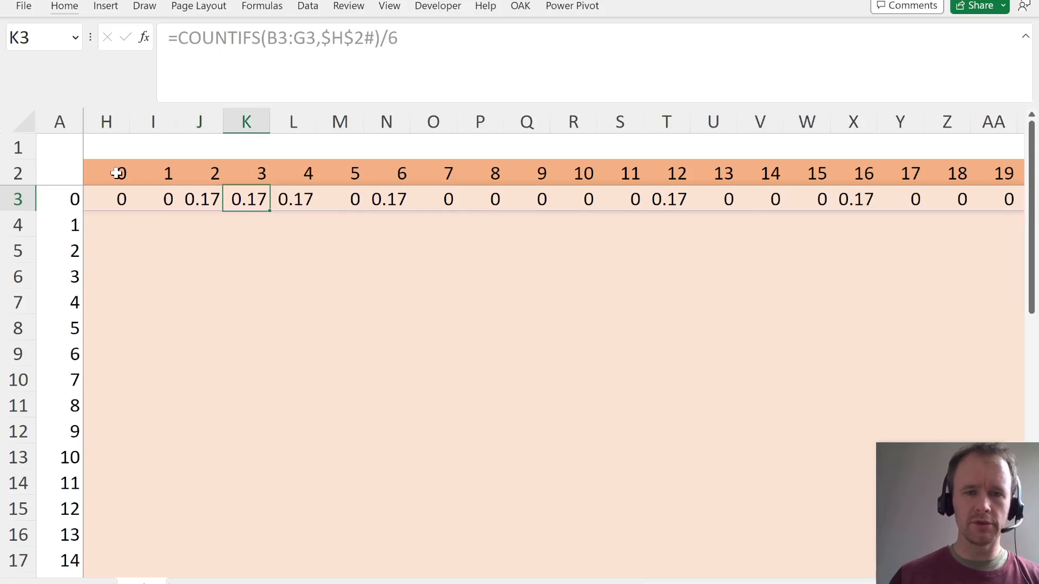
{"action": "key", "text": "Right"}
{"action": "key", "text": "Right"}
{"action": "key", "text": "Right"}
{"action": "key", "text": "Right"}
{"action": "key", "text": "Right"}
{"action": "key", "text": "Right"}
{"action": "key", "text": "Right"}
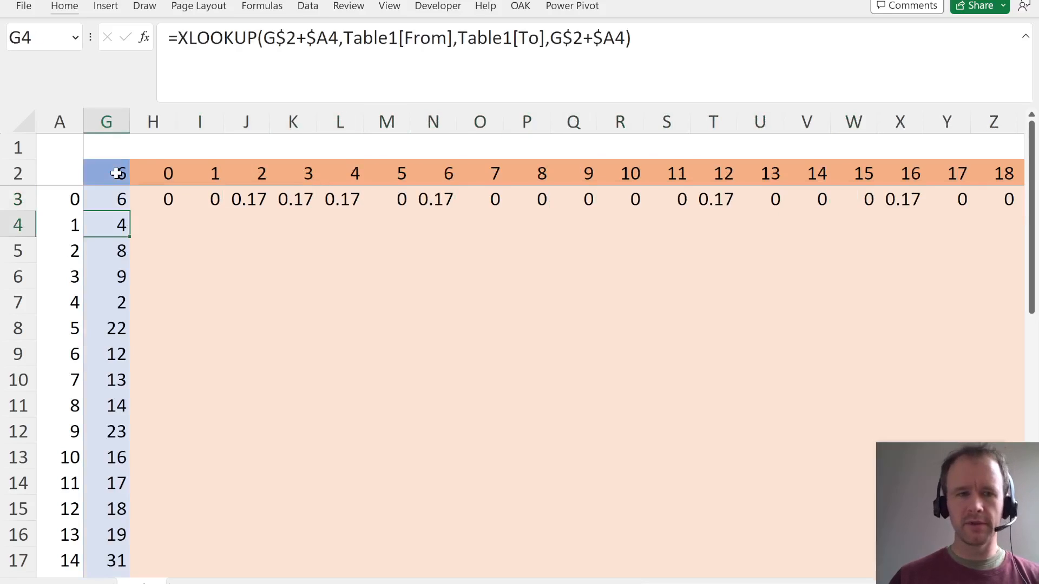
- Fill the COUNTIFS probability formula from H3 down through H37 for all starting positions
{"action": "key", "text": "Down"}
{"action": "key", "text": "ctrl+Down"}
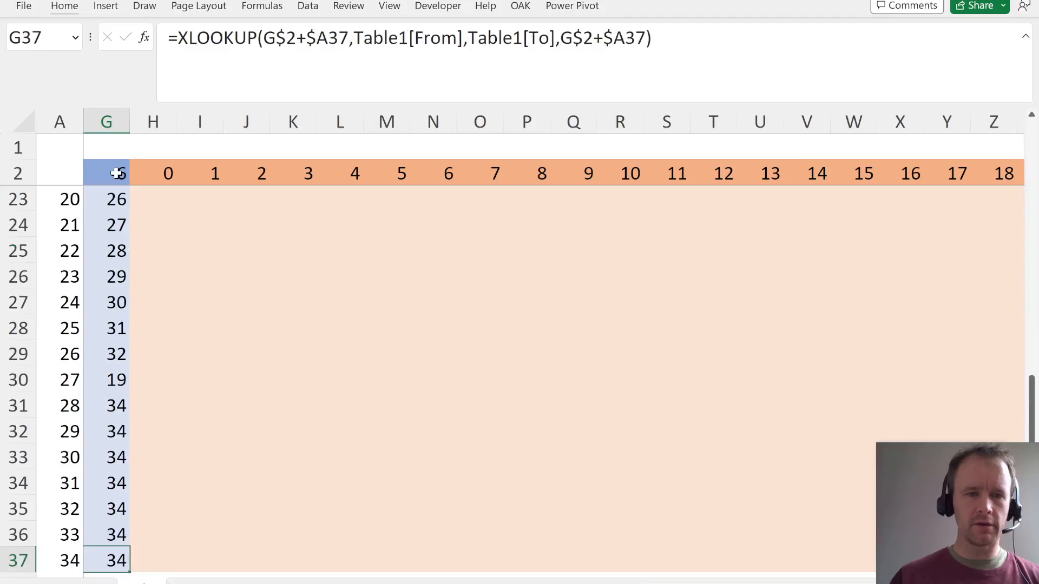
{"action": "key", "text": "Right"}
{"action": "key", "text": "ctrl+shift+Up"}
{"action": "key", "text": "ctrl+d"}
{"action": "key", "text": "Return"}
- Check the probabilities for starting position 1 in row 4 against its six roll destinations in B4:G4
{"action": "key", "text": "Right"}
{"action": "key", "text": "Down"}
{"action": "key", "text": "Down"}
{"action": "key", "text": "Right"}
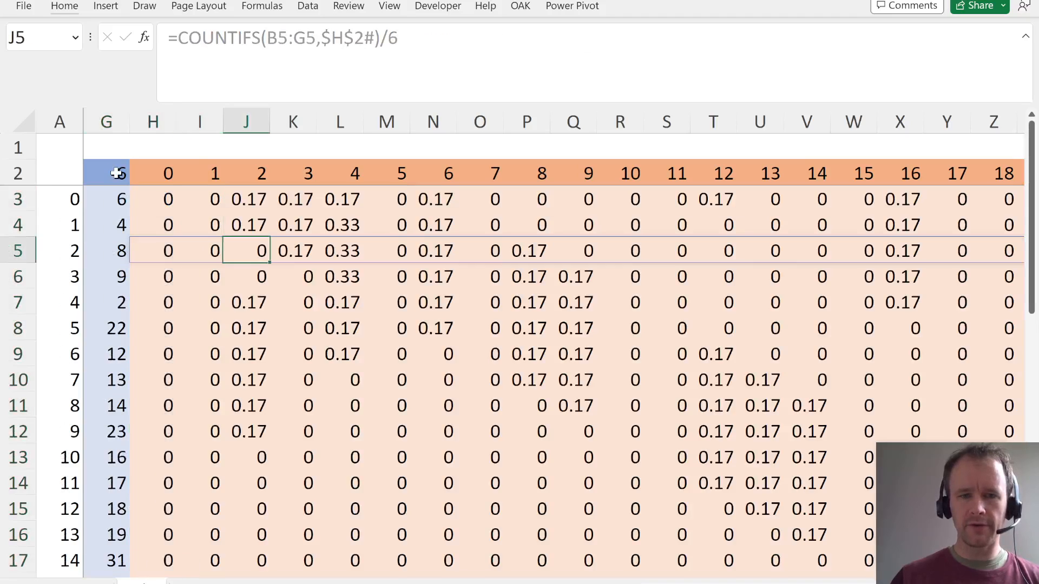
{"action": "key", "text": "Right"}
{"action": "key", "text": "Down"}
{"action": "key", "text": "Right"}
{"action": "key", "text": "Up"}
{"action": "key", "text": "Up"}
{"action": "key", "text": "Home"}
{"action": "key", "text": "Right"}
{"action": "key", "text": "Right"}
{"action": "key", "text": "Right"}
{"action": "key", "text": "Right"}
{"action": "key", "text": "Right"}
{"action": "key", "text": "Right"}
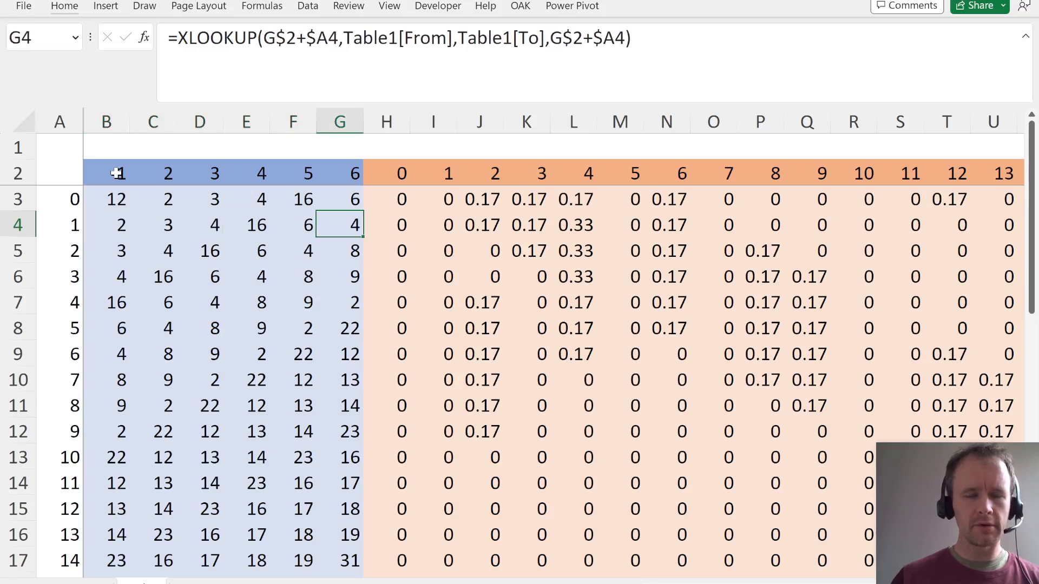
{"action": "key", "text": "Left"}
{"action": "key", "text": "Left"}
{"action": "key", "text": "Left"}
{"action": "key", "text": "Right"}
{"action": "key", "text": "Right"}
{"action": "key", "text": "Right"}
{"action": "key", "text": "Right"}
{"action": "key", "text": "Right"}
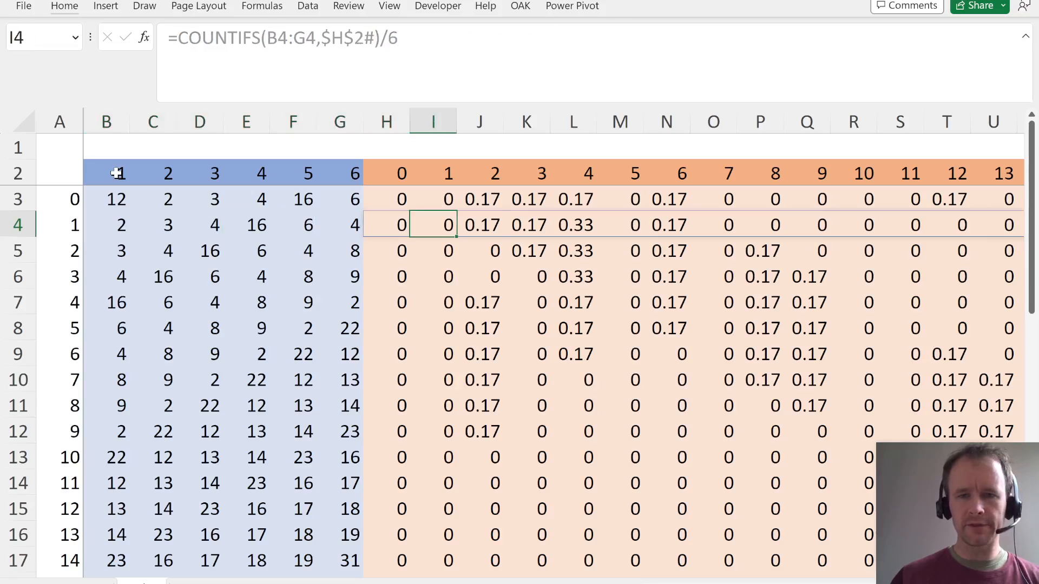
{"action": "key", "text": "Right"}
{"action": "key", "text": "Right"}
{"action": "key", "text": "Right"}
{"action": "key", "text": "Left"}
{"action": "key", "text": "Left"}
{"action": "key", "text": "Left"}
{"action": "key", "text": "Left"}
{"action": "key", "text": "Left"}
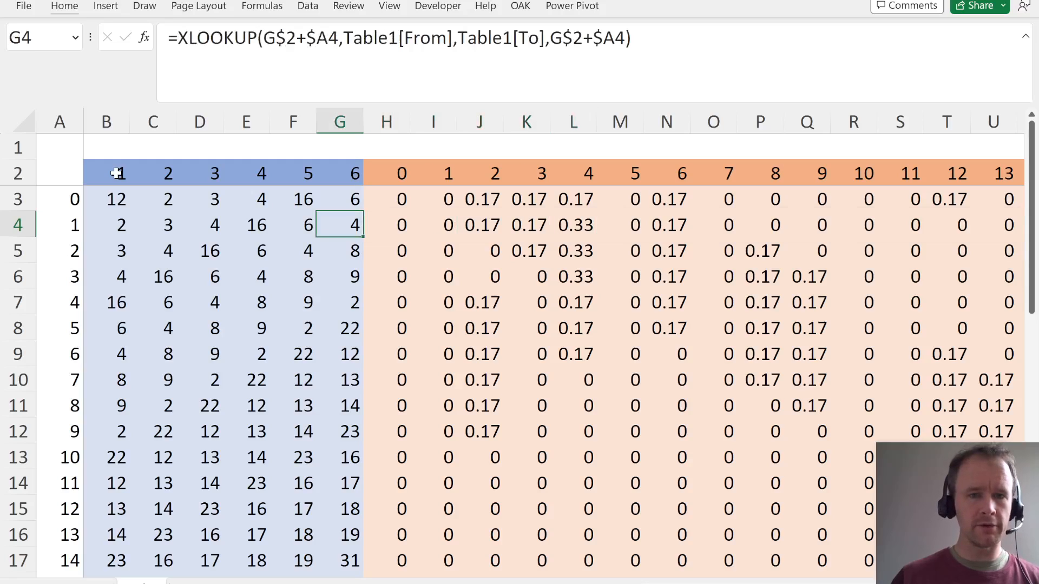
- Extend the orange formatting of AP2:AP37 into AQ2:AQ37
{"action": "key", "text": "Right"}
{"action": "key", "text": "Up"}
{"action": "key", "text": "Up"}
{"action": "key", "text": "ctrl+Right"}
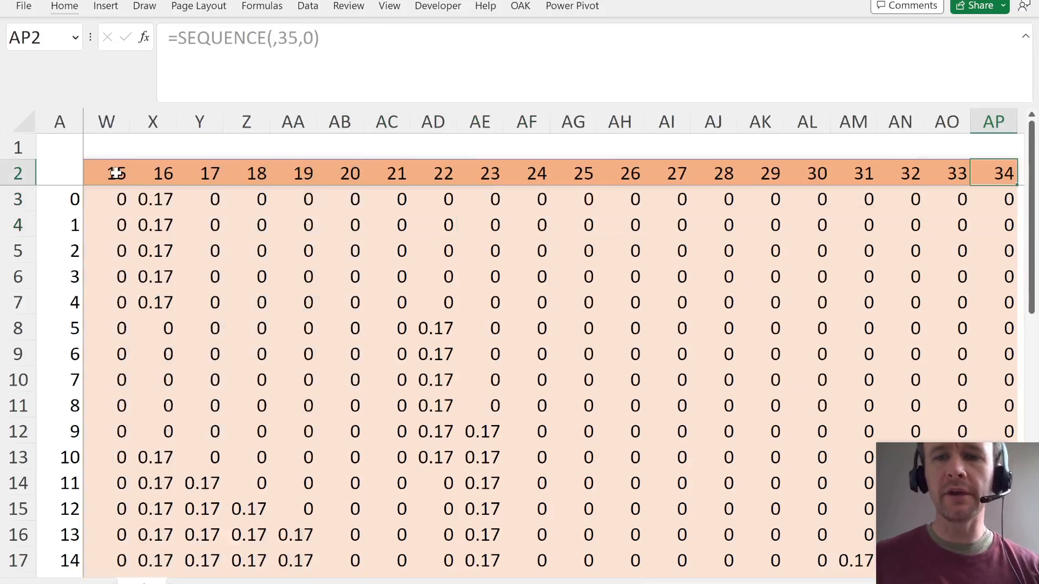
{"action": "key", "text": "Right"}
{"action": "key", "text": "Right"}
{"action": "key", "text": "Left"}
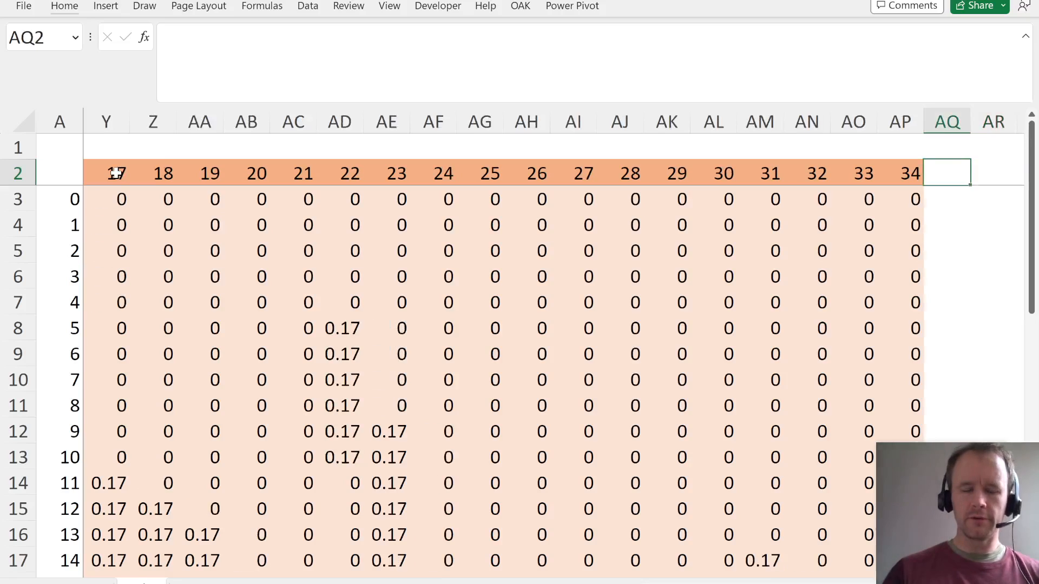
{"action": "key", "text": "Left"}
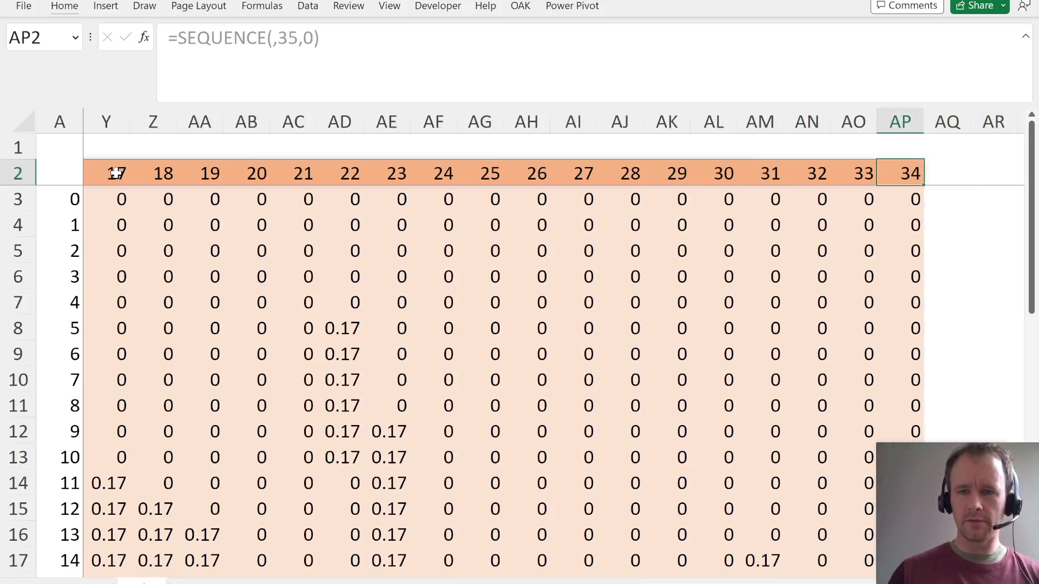
{"action": "key", "text": "ctrl+shift+Down"}
{"action": "key", "text": "shift+Right"}
{"action": "key", "text": "ctrl+r"}
- Shade AQ2 with a medium-light theme gold and AQ3:AQ37 with the lightest theme gold
{"action": "key", "text": "Right"}
{"action": "key", "text": "alt+h"}
{"action": "key", "text": "h"}
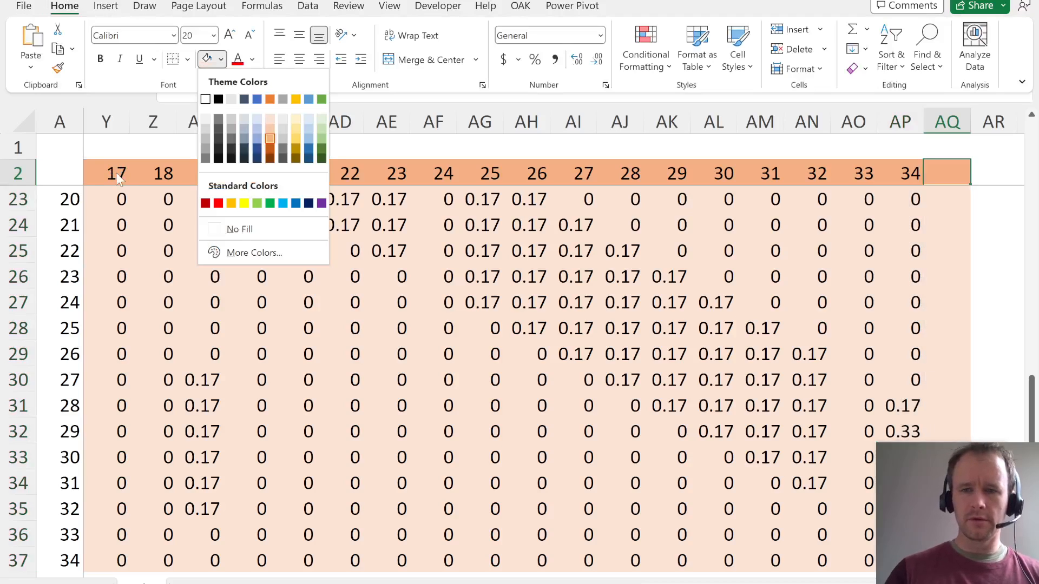
{"action": "left_click", "coordinate": [297, 137]}
{"action": "key", "text": "Left"}
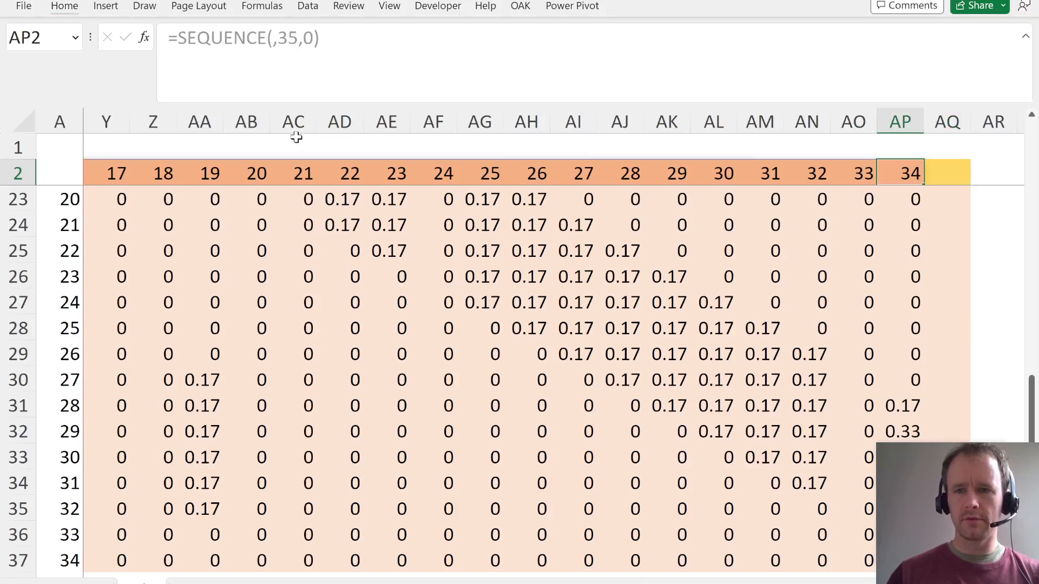
{"action": "key", "text": "Down"}
{"action": "key", "text": "ctrl+shift+Down"}
{"action": "key", "text": "shift+Right"}
{"action": "key", "text": "Tab"}
{"action": "key", "text": "shift+Right"}
{"action": "key", "text": "alt+h"}
{"action": "key", "text": "h"}
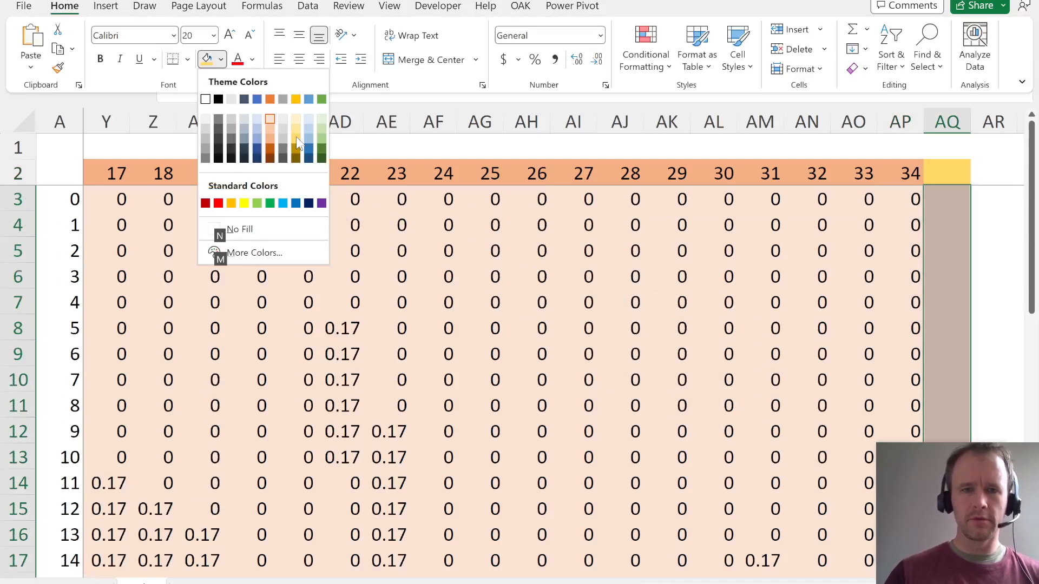
{"action": "left_click", "coordinate": [298, 119]}
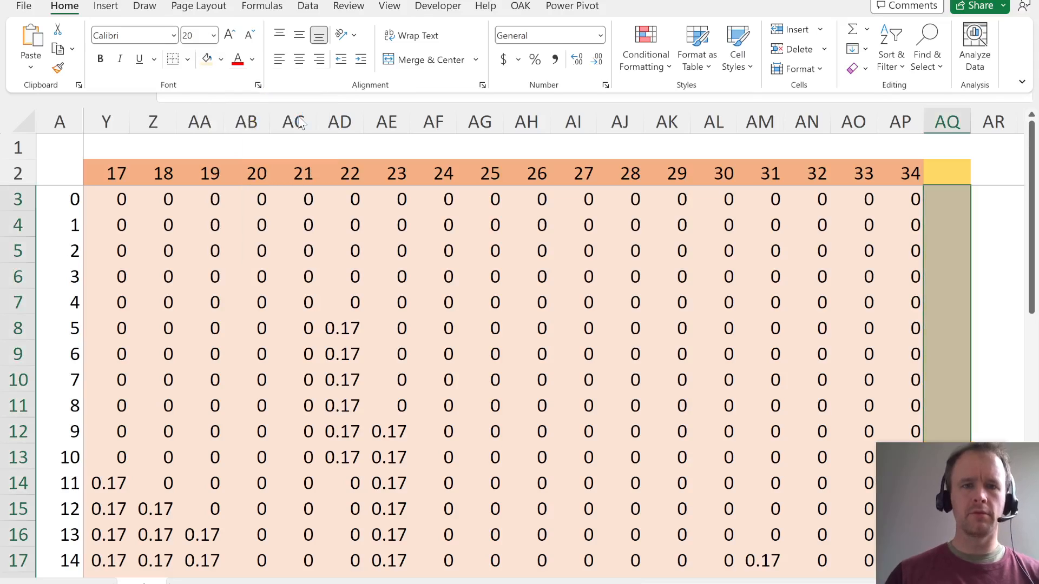
- Enter 0 as the header in AQ2 and a starting probability of 1 in AQ3
{"action": "left_click", "coordinate": [948, 169]}
{"action": "key", "text": "Left"}
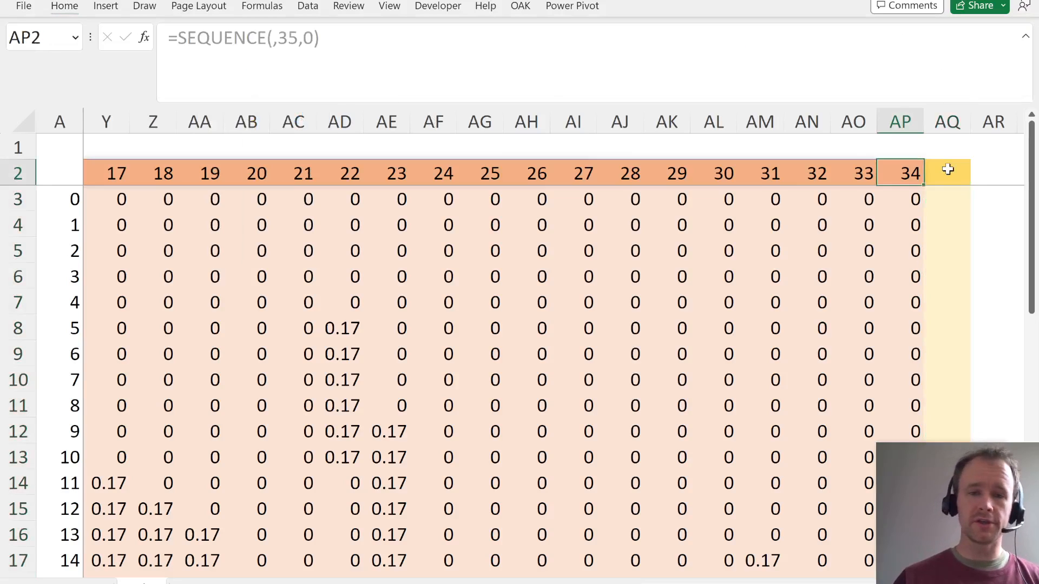
{"action": "key", "text": "Down"}
{"action": "key", "text": "ctrl+shift+Left"}
{"action": "key", "text": "shift+Right"}
{"action": "key", "text": "Up"}
{"action": "key", "text": "Right"}
{"action": "key", "text": "Right"}
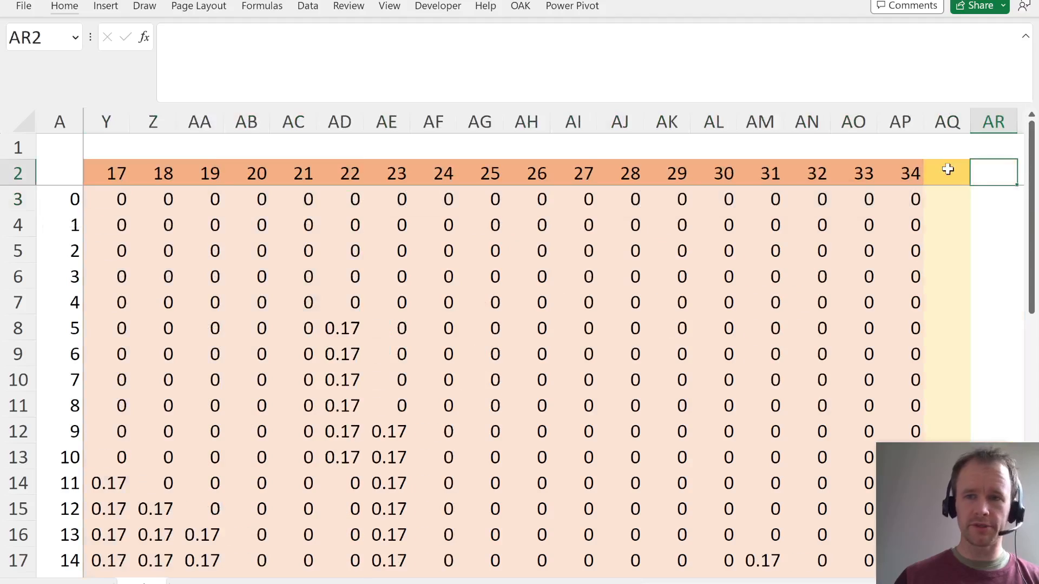
{"action": "key", "text": "Left"}
{"action": "type", "text": "0"}
{"action": "key", "text": "Return"}
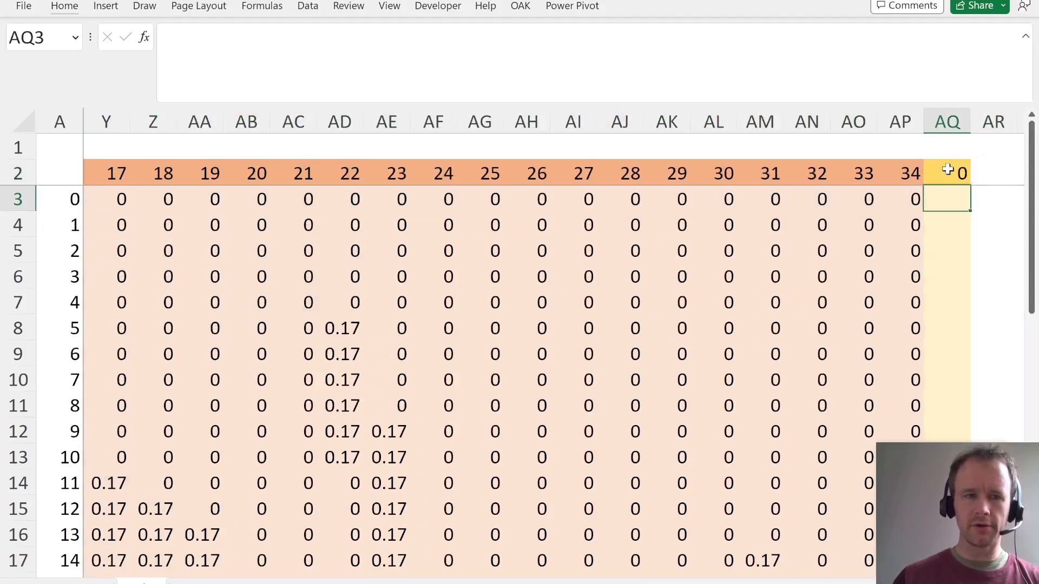
{"action": "type", "text": "1"}
{"action": "key", "text": "Return"}
- Fill AQ4:AQ37 with 0 for all the remaining starting positions
{"action": "key", "text": "Left"}
{"action": "key", "text": "ctrl+Down"}
{"action": "key", "text": "Right"}
{"action": "key", "text": "ctrl+shift+Up"}
{"action": "key", "text": "shift+Down"}
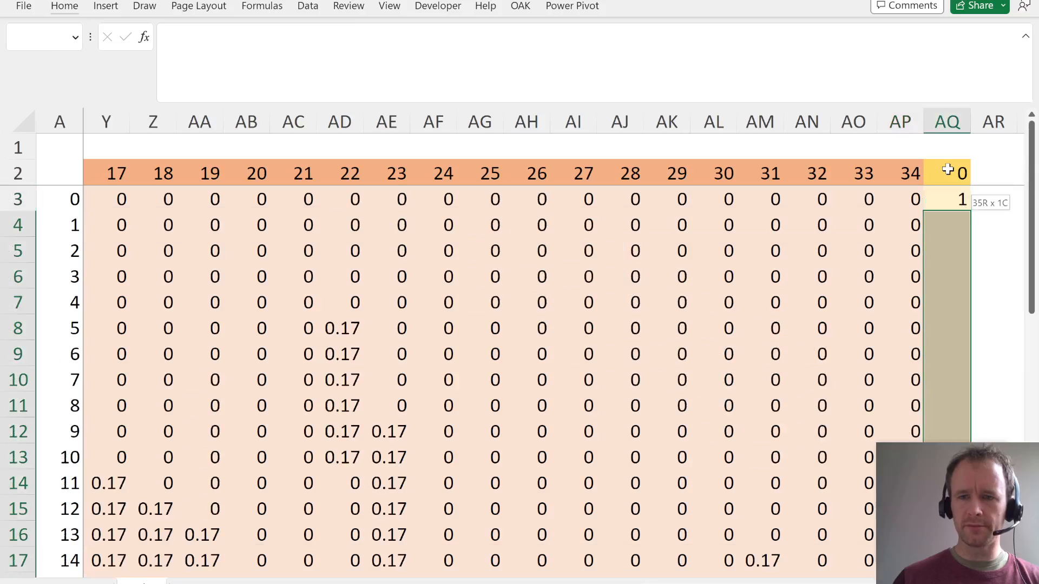
{"action": "type", "text": "0"}
{"action": "key", "text": "ctrl+Return"}
{"action": "key", "text": "Up"}
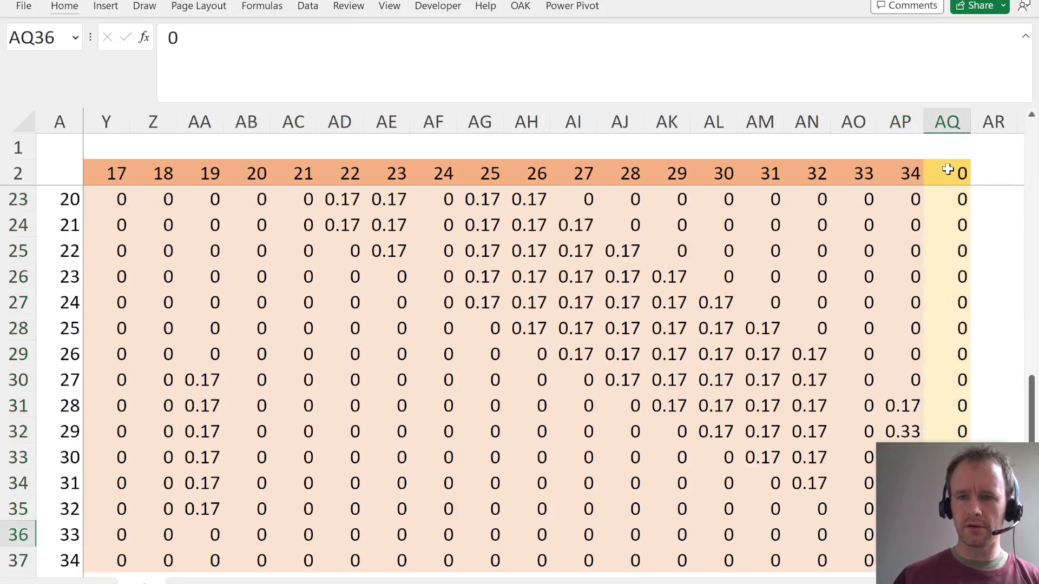
{"action": "key", "text": "ctrl+Up"}
{"action": "key", "text": "Down"}
{"action": "key", "text": "Right"}
{"action": "key", "text": "Right"}
{"action": "key", "text": "Right"}
{"action": "key", "text": "Right"}
{"action": "key", "text": "Right"}
{"action": "key", "text": "Right"}
{"action": "key", "text": "Right"}
{"action": "key", "text": "Right"}
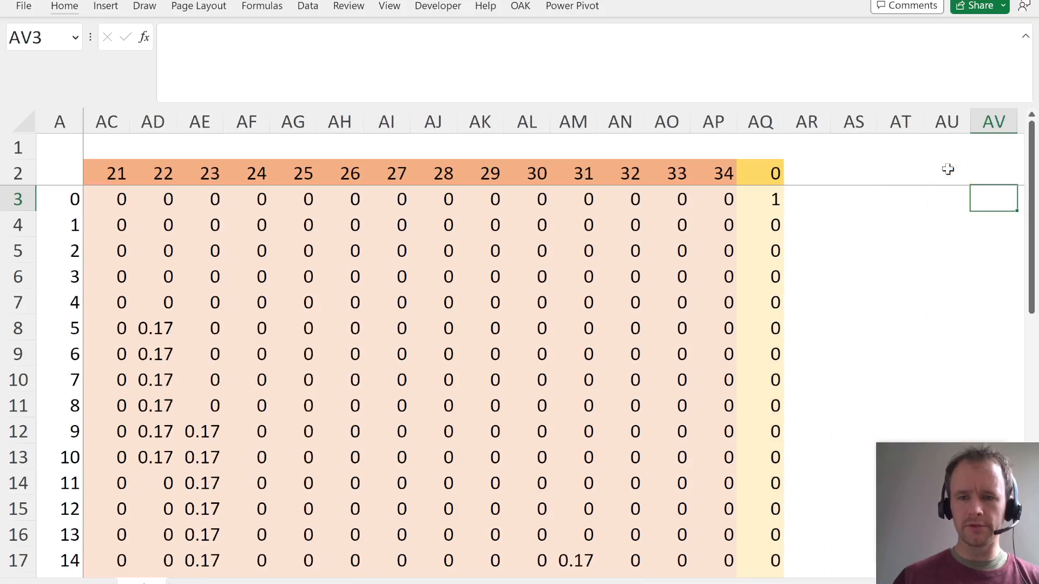
- Enter the formula =AQ2+1 in AR2 as the header for the first roll
{"action": "key", "text": "ctrl+Left"}
{"action": "key", "text": "Up"}
{"action": "key", "text": "Right"}
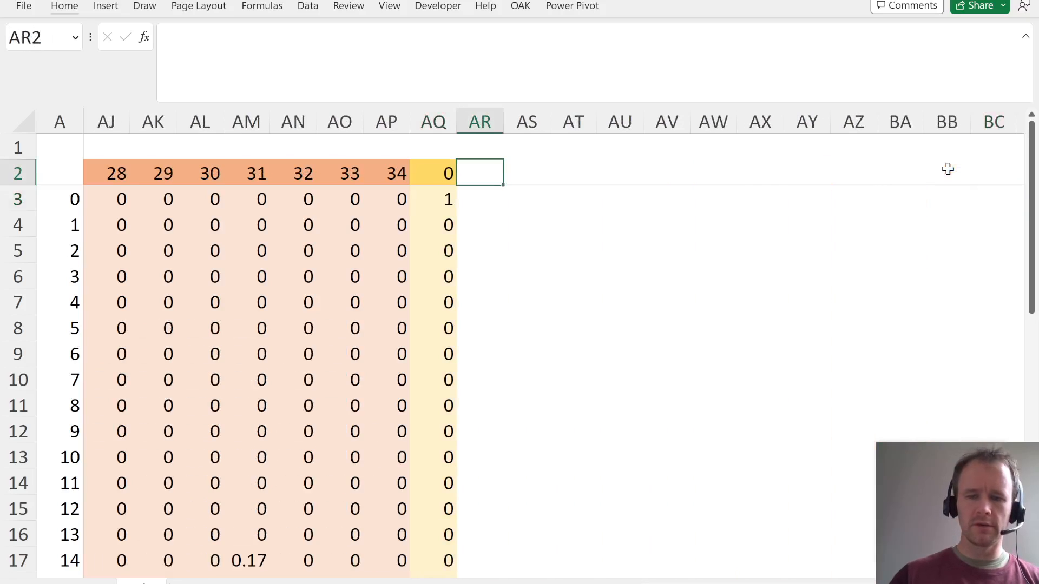
{"action": "type", "text": "0"}
{"action": "key", "text": "BackSpace"}
{"action": "type", "text": "="}
{"action": "key", "text": "Left"}
{"action": "type", "text": "+1"}
{"action": "key", "text": "Return"}
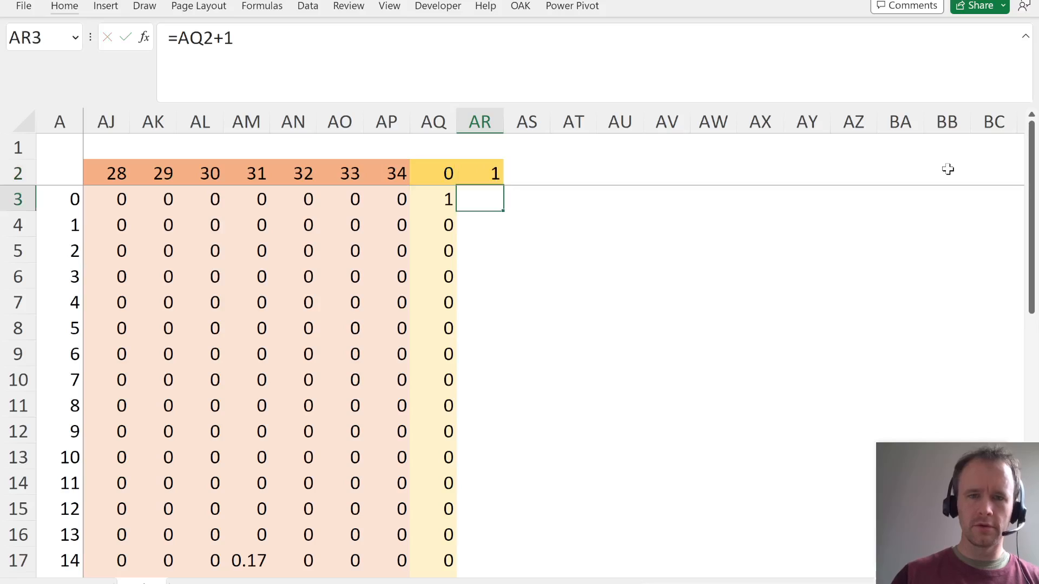
- Copy the starting distribution in AQ3:AQ37, including its gold shading, across into AR3:AR37
{"action": "key", "text": "Left"}
{"action": "key", "text": "ctrl+shift+Down"}
{"action": "key", "text": "shift+Right"}
{"action": "key", "text": "ctrl+r"}
{"action": "key", "text": "shift+BackSpace"}
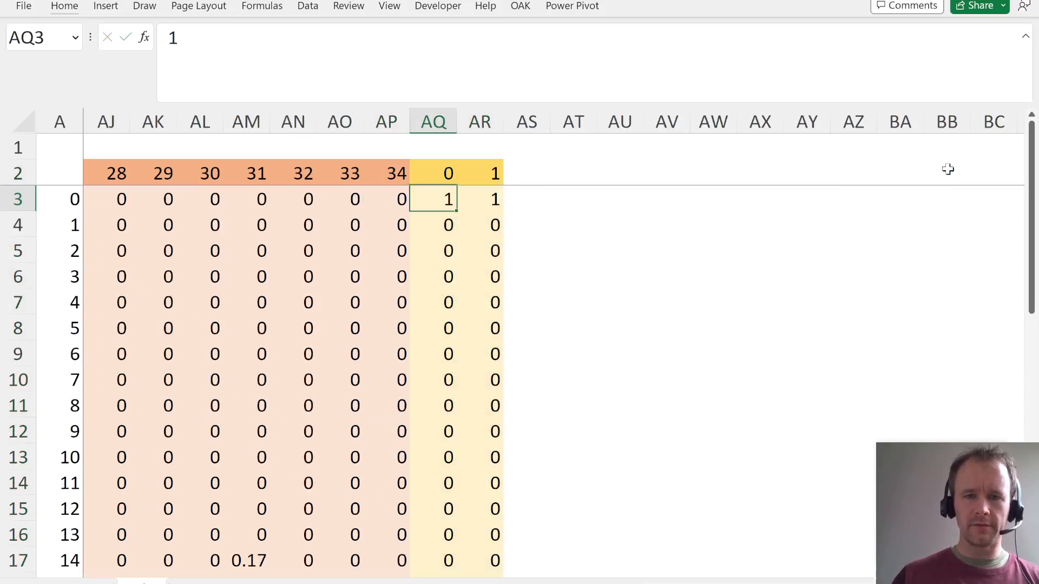
- Clear the copied values from AR3:AR37 while keeping the gold shading
{"action": "key", "text": "Right"}
{"action": "key", "text": "ctrl+shift+Down"}
{"action": "key", "text": "ctrl+BackSpace"}
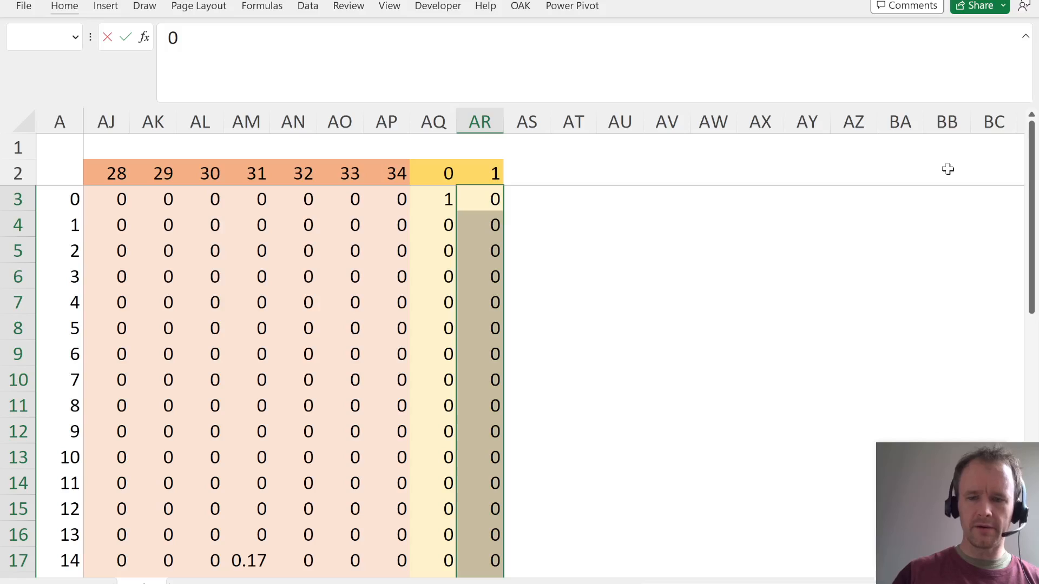
{"action": "key", "text": "Delete"}
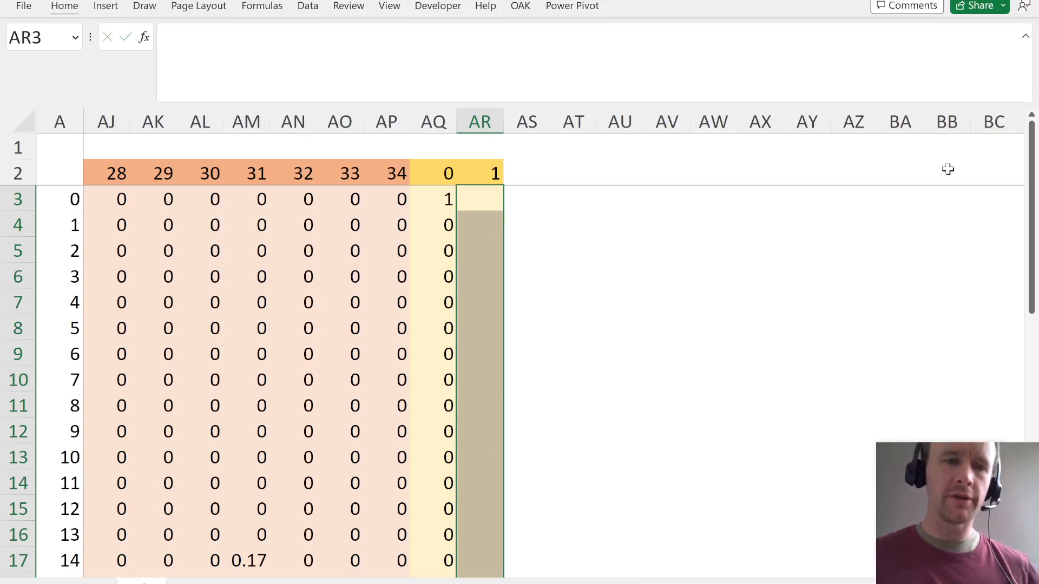
{"action": "key", "text": "Left"}
{"action": "key", "text": "Down"}
{"action": "key", "text": "Down"}
{"action": "key", "text": "Down"}
{"action": "key", "text": "Down"}
{"action": "key", "text": "Down"}
{"action": "key", "text": "Down"}
{"action": "key", "text": "Down"}
{"action": "key", "text": "Down"}
{"action": "key", "text": "Down"}
{"action": "key", "text": "Down"}
{"action": "key", "text": "Down"}
{"action": "key", "text": "Down"}
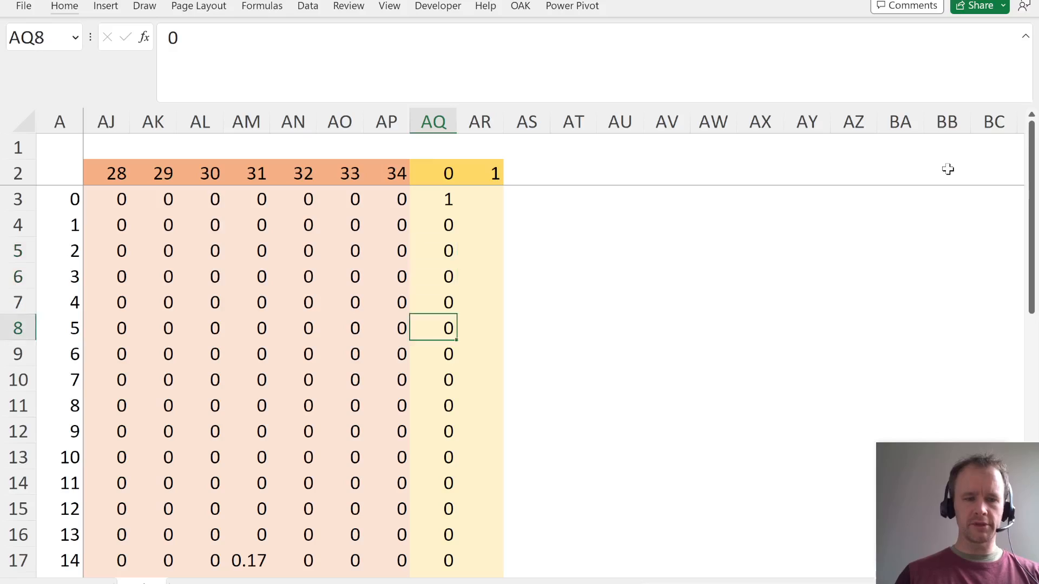
{"action": "key", "text": "Right"}
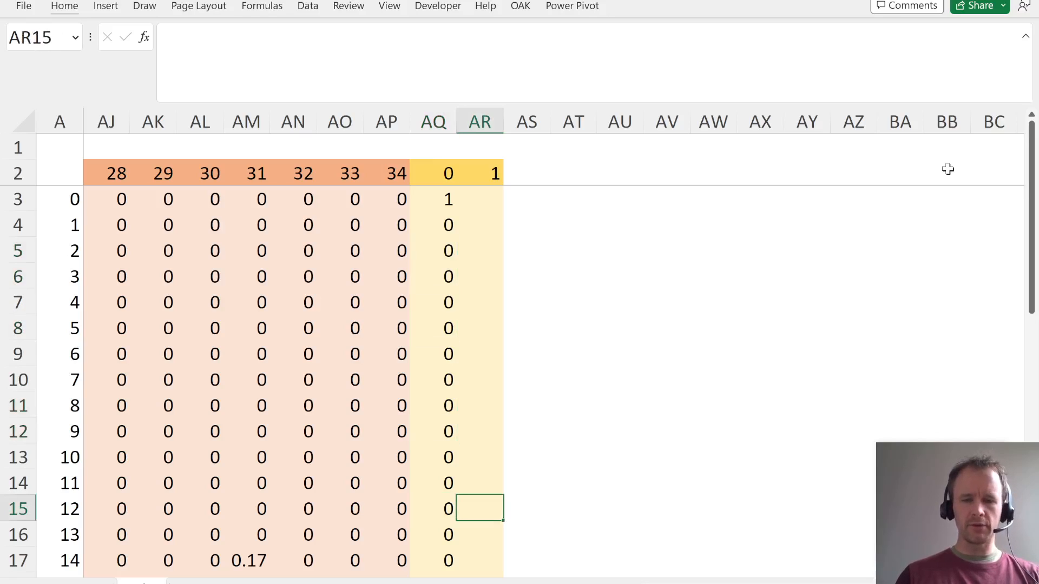
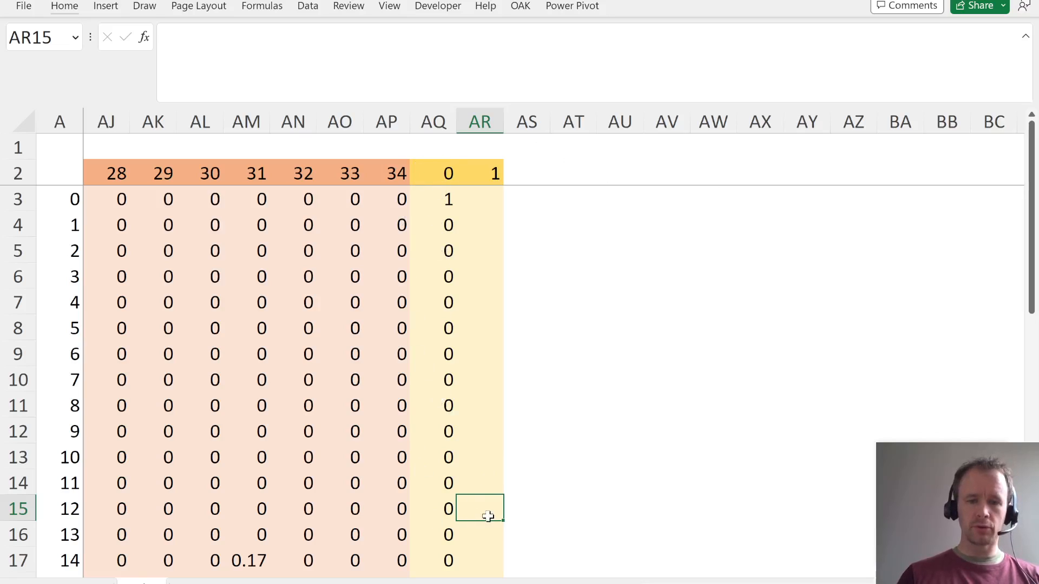
- Examine the transition probabilities for landing on square 12 in column T and the starting distribution in column AQ
{"action": "left_click", "coordinate": [443, 202]}
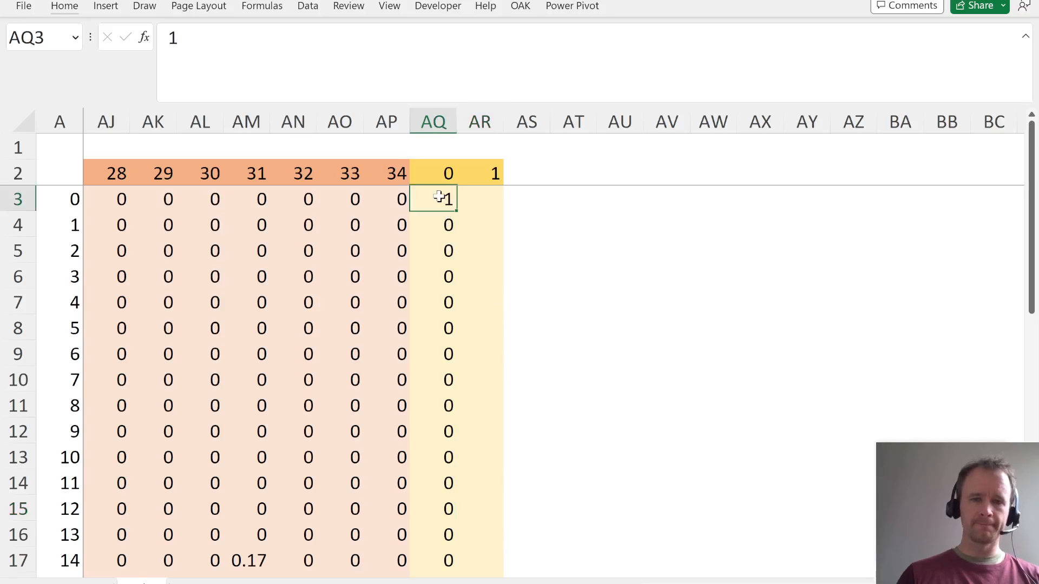
{"action": "key", "text": "Left"}
{"action": "key", "text": "Left"}
{"action": "key", "text": "Left"}
{"action": "key", "text": "Left"}
{"action": "key", "text": "Left"}
{"action": "key", "text": "Left"}
{"action": "key", "text": "Left"}
{"action": "key", "text": "Left"}
{"action": "key", "text": "Left"}
{"action": "key", "text": "Left"}
{"action": "key", "text": "Left"}
{"action": "key", "text": "Left"}
{"action": "key", "text": "Left"}
{"action": "key", "text": "Left"}
{"action": "key", "text": "Left"}
{"action": "key", "text": "Left"}
{"action": "key", "text": "Left"}
{"action": "key", "text": "Left"}
{"action": "key", "text": "Left"}
{"action": "key", "text": "Left"}
{"action": "key", "text": "Left"}
{"action": "key", "text": "Left"}
{"action": "key", "text": "Left"}
{"action": "key", "text": "Left"}
{"action": "key", "text": "Left"}
{"action": "key", "text": "Left"}
{"action": "key", "text": "Left"}
{"action": "key", "text": "Left"}
{"action": "key", "text": "Left"}
{"action": "key", "text": "Left"}
{"action": "key", "text": "Left"}
{"action": "key", "text": "Left"}
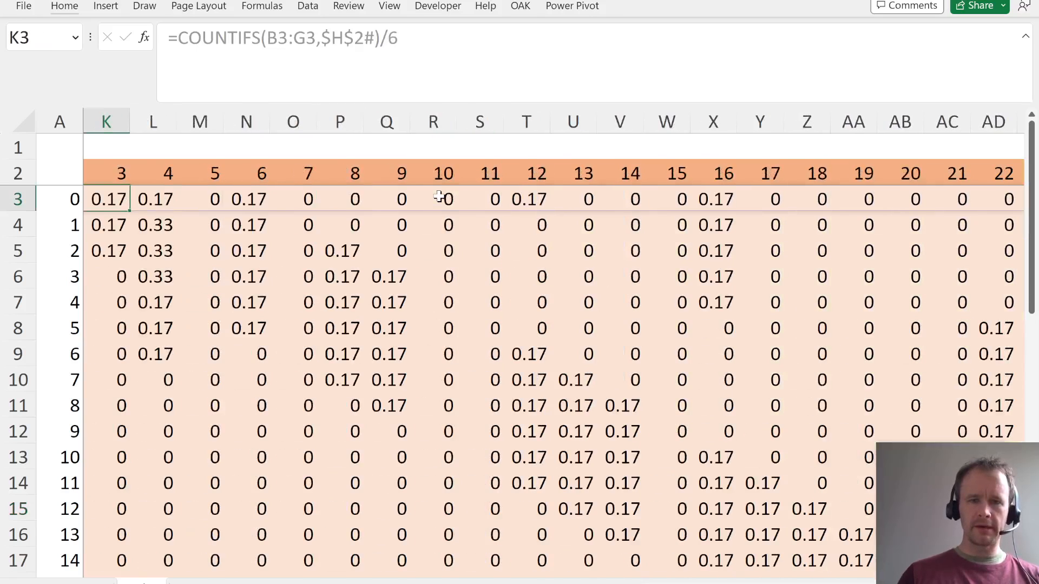
{"action": "key", "text": "Right"}
{"action": "key", "text": "Right"}
{"action": "key", "text": "Right"}
{"action": "key", "text": "Right"}
{"action": "key", "text": "Right"}
{"action": "key", "text": "Right"}
{"action": "key", "text": "Right"}
{"action": "key", "text": "Right"}
{"action": "key", "text": "Right"}
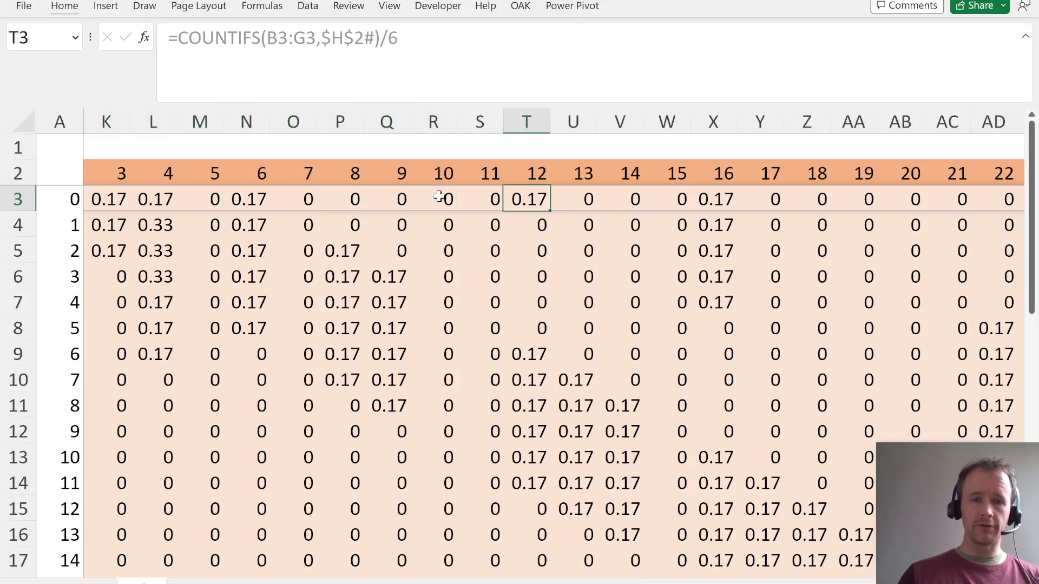
{"action": "key", "text": "ctrl+shift+Down"}
{"action": "key", "text": "ctrl+shift+Up"}
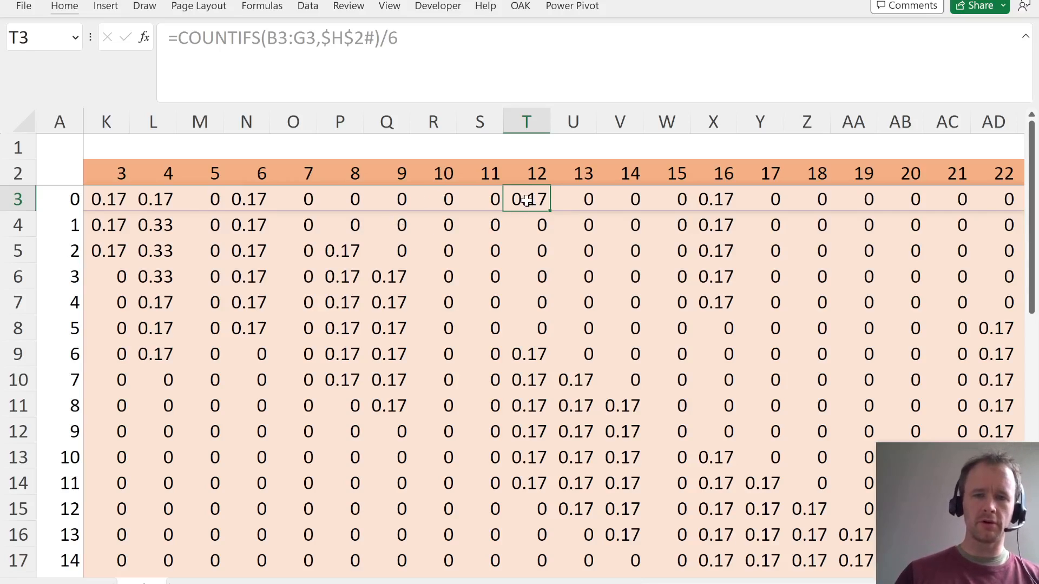
{"action": "key", "text": "Down"}
{"action": "key", "text": "Down"}
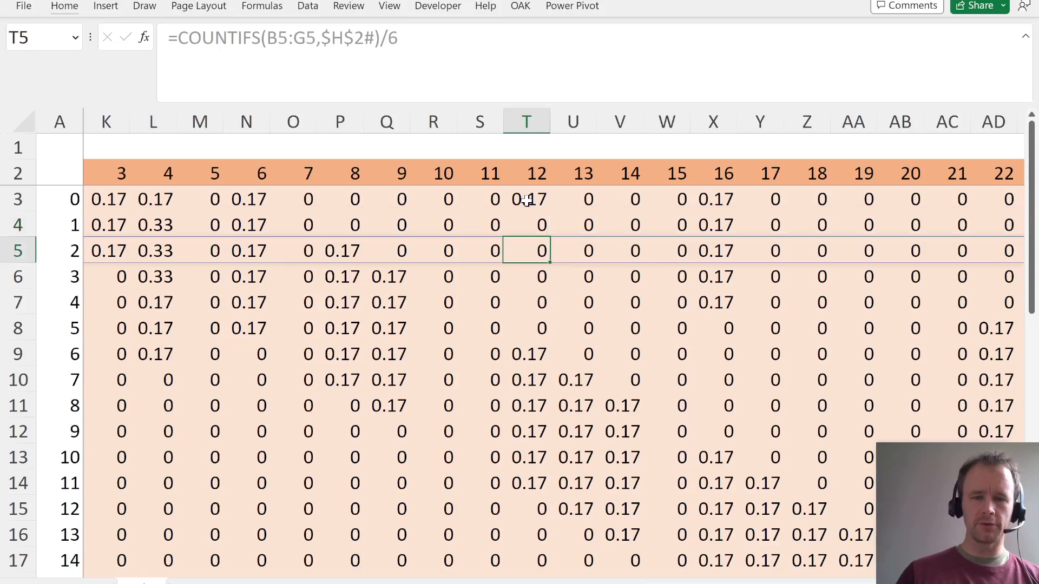
{"action": "key", "text": "Down"}
{"action": "key", "text": "Down"}
{"action": "key", "text": "Down"}
{"action": "key", "text": "Down"}
{"action": "key", "text": "Down"}
{"action": "key", "text": "Down"}
{"action": "key", "text": "ctrl+Up"}
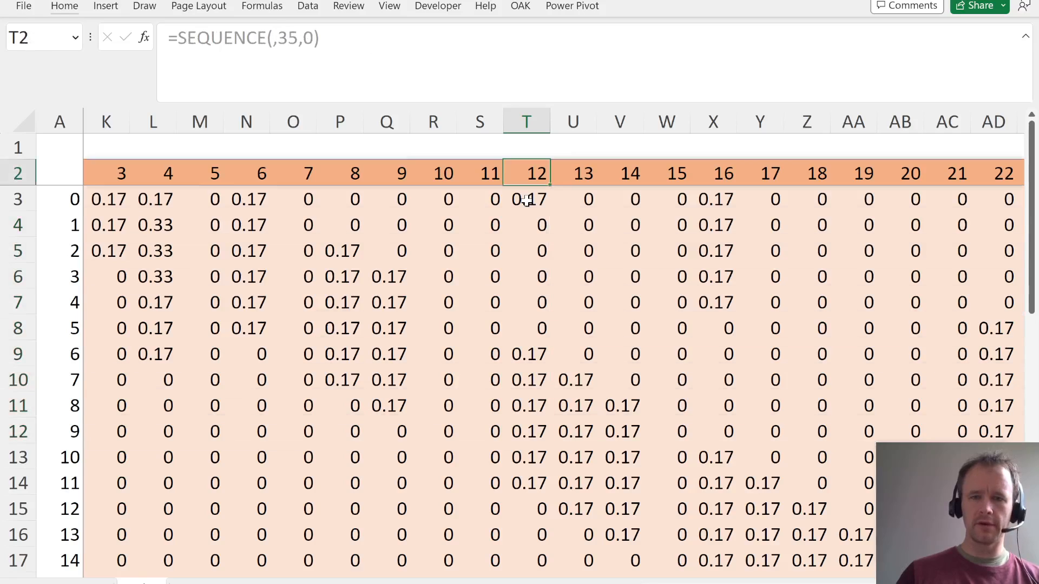
{"action": "key", "text": "Down"}
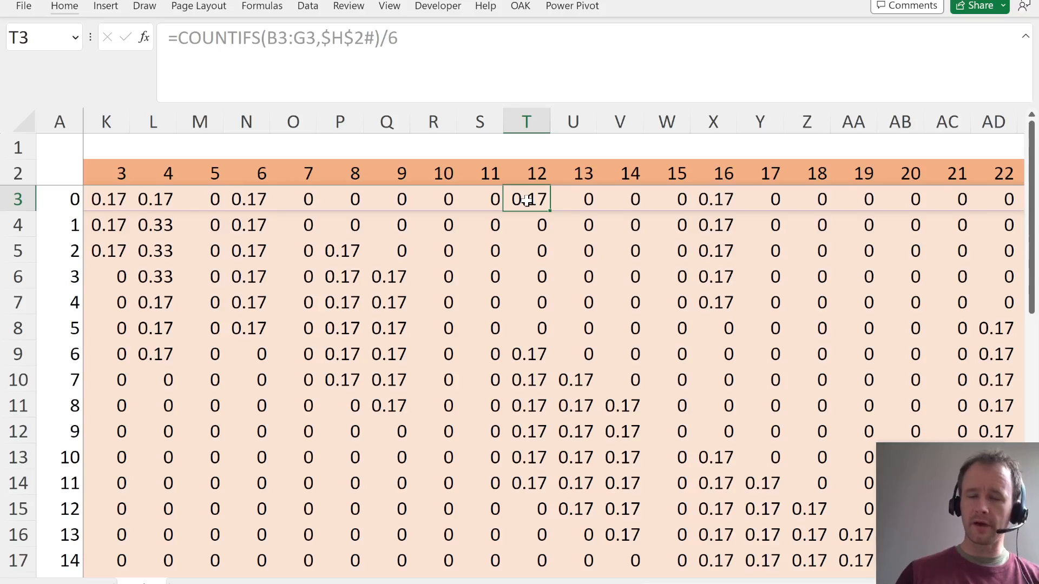
{"action": "key", "text": "ctrl+shift+Down"}
{"action": "key", "text": "ctrl+Right"}
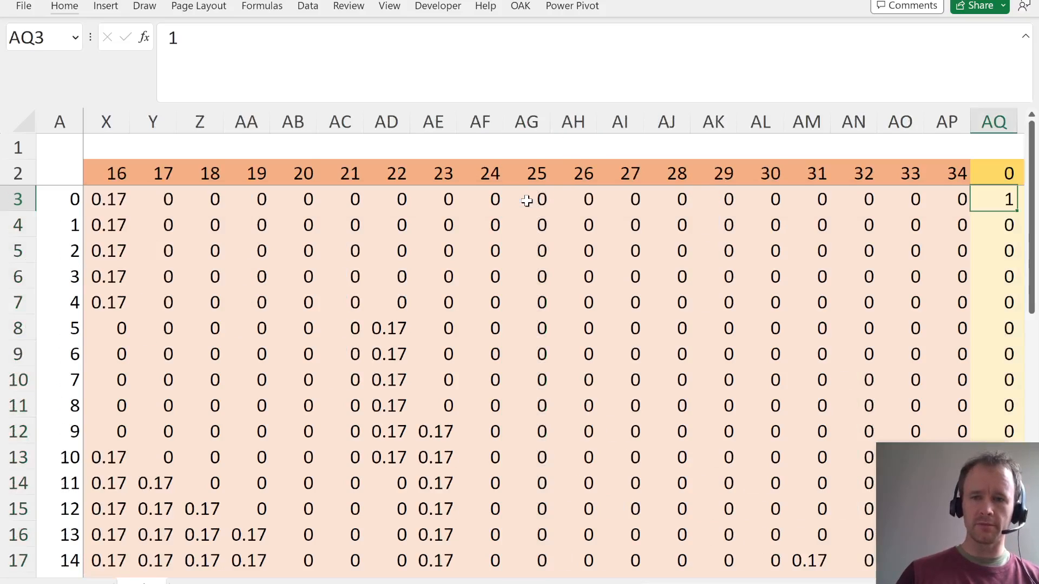
{"action": "key", "text": "ctrl+shift+Down"}
- Start a SUMPRODUCT formula in AR12 with the row-locked starting distribution AQ$3:AQ$37 as its first array
{"action": "key", "text": "Right"}
{"action": "key", "text": "Right"}
{"action": "key", "text": "Left"}
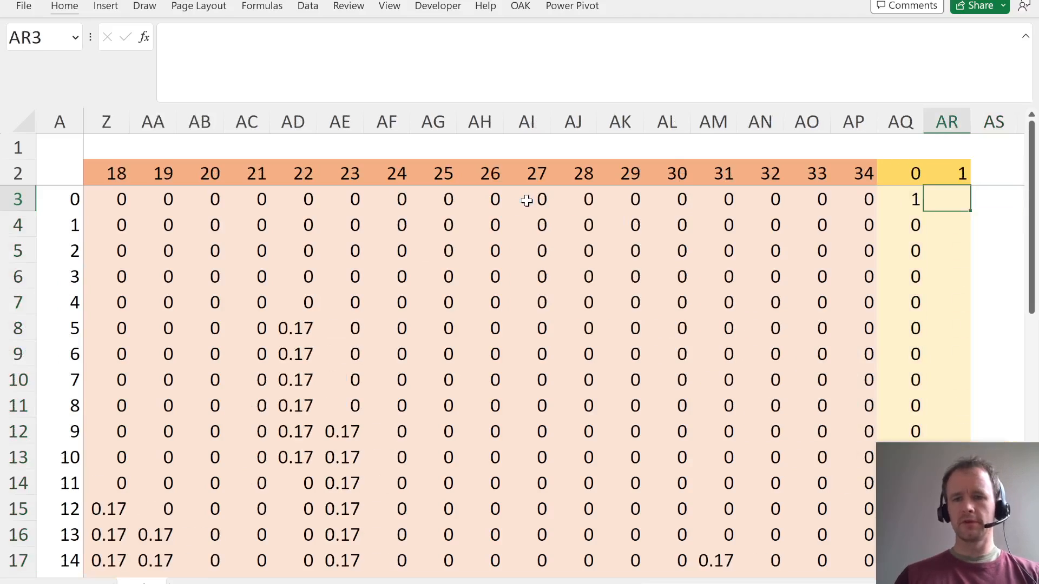
{"action": "key", "text": "Right"}
{"action": "key", "text": "Left"}
{"action": "key", "text": "Down"}
{"action": "key", "text": "Down"}
{"action": "key", "text": "Down"}
{"action": "key", "text": "Down"}
{"action": "key", "text": "Down"}
{"action": "key", "text": "Down"}
{"action": "key", "text": "Down"}
{"action": "key", "text": "Down"}
{"action": "key", "text": "Down"}
{"action": "key", "text": "Down"}
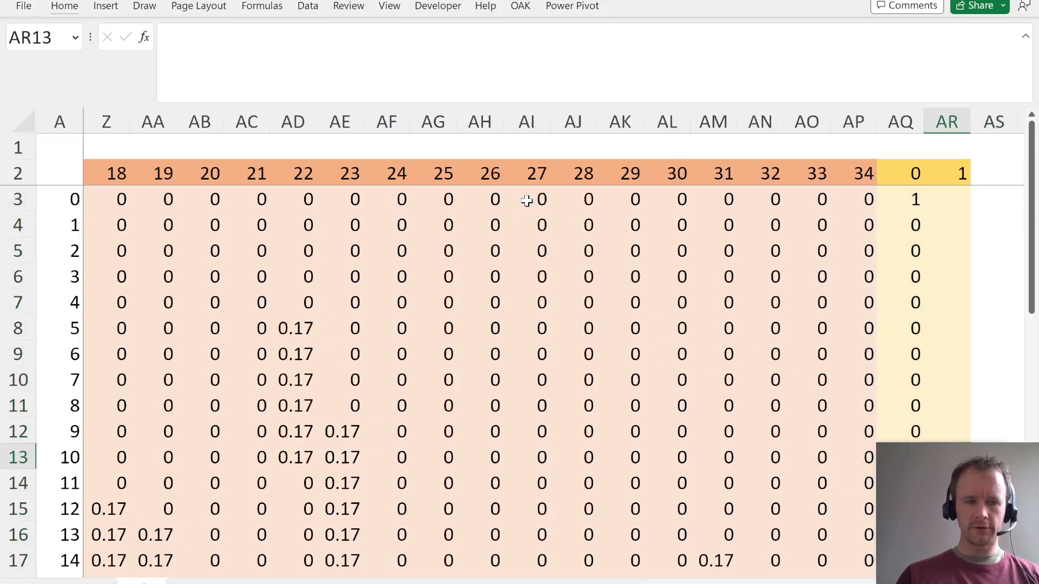
{"action": "key", "text": "Up"}
{"action": "type", "text": "=sump"}
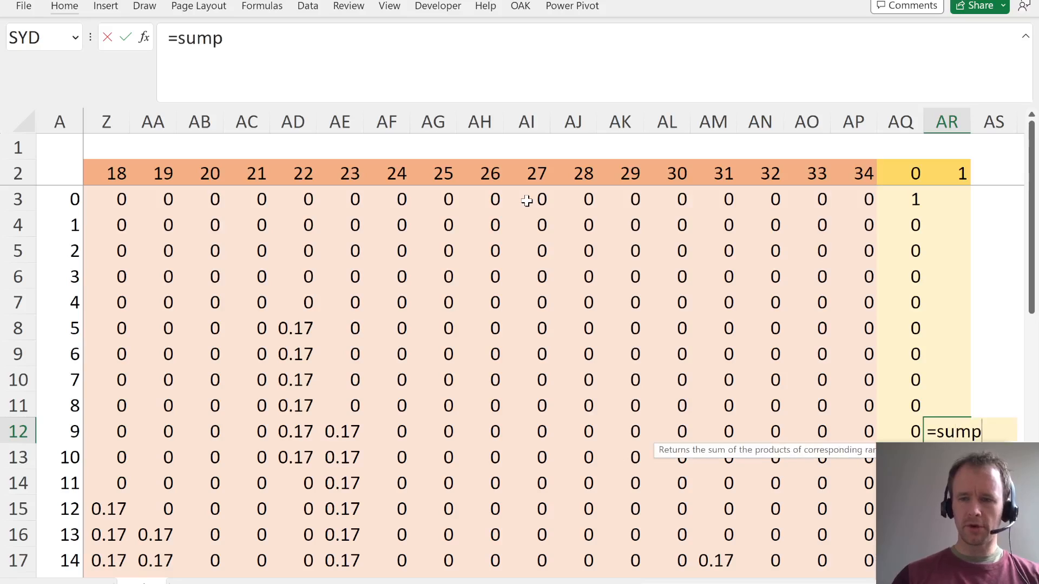
{"action": "key", "text": "Tab"}
{"action": "key", "text": "Left"}
{"action": "key", "text": "ctrl+Up"}
{"action": "key", "text": "Down"}
{"action": "key", "text": "ctrl+shift+Down"}
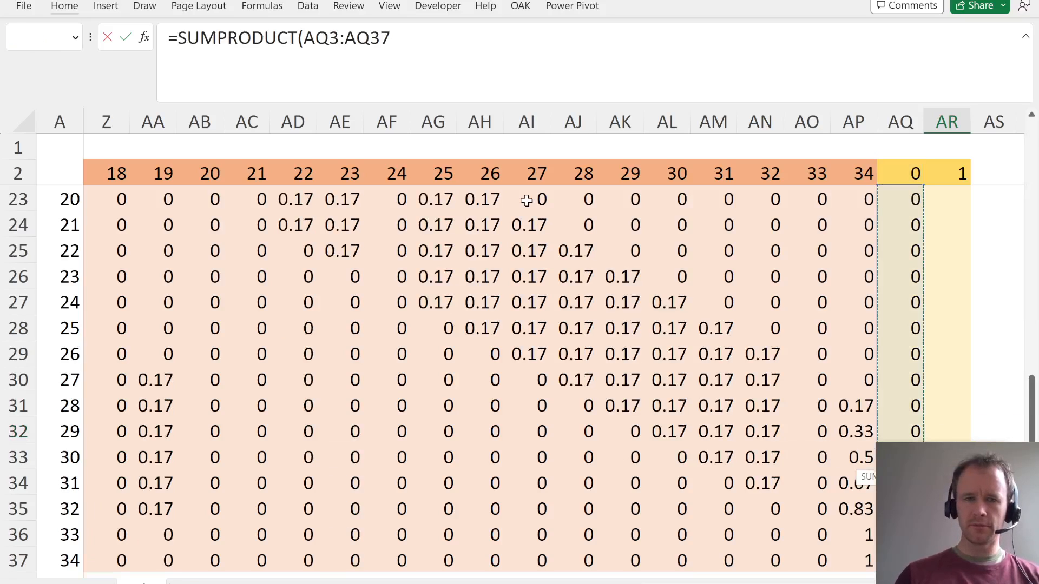
{"action": "key", "text": "F5"}
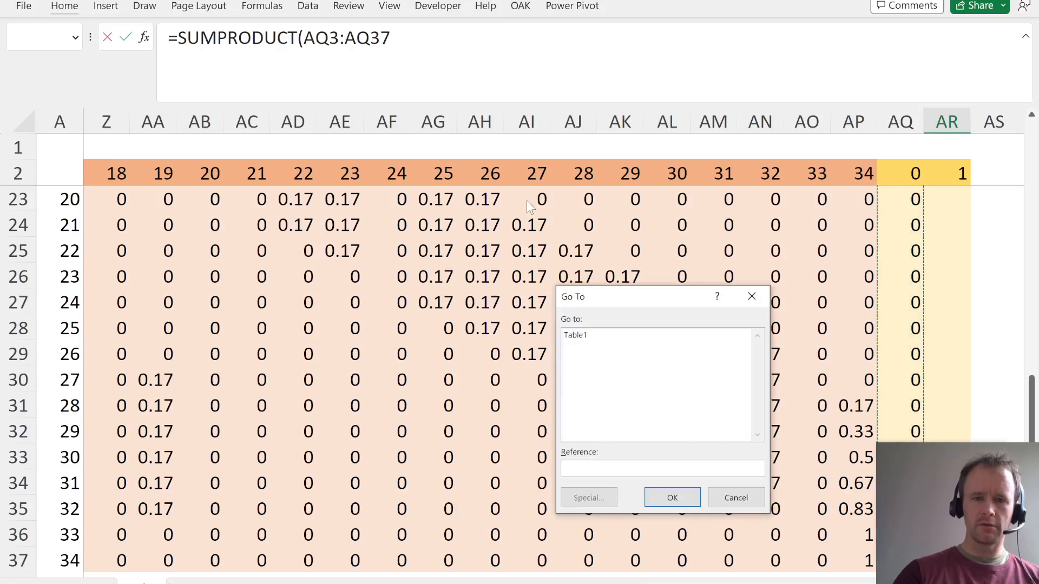
{"action": "key", "text": "Escape"}
{"action": "key", "text": "F4"}
{"action": "key", "text": "F4"}
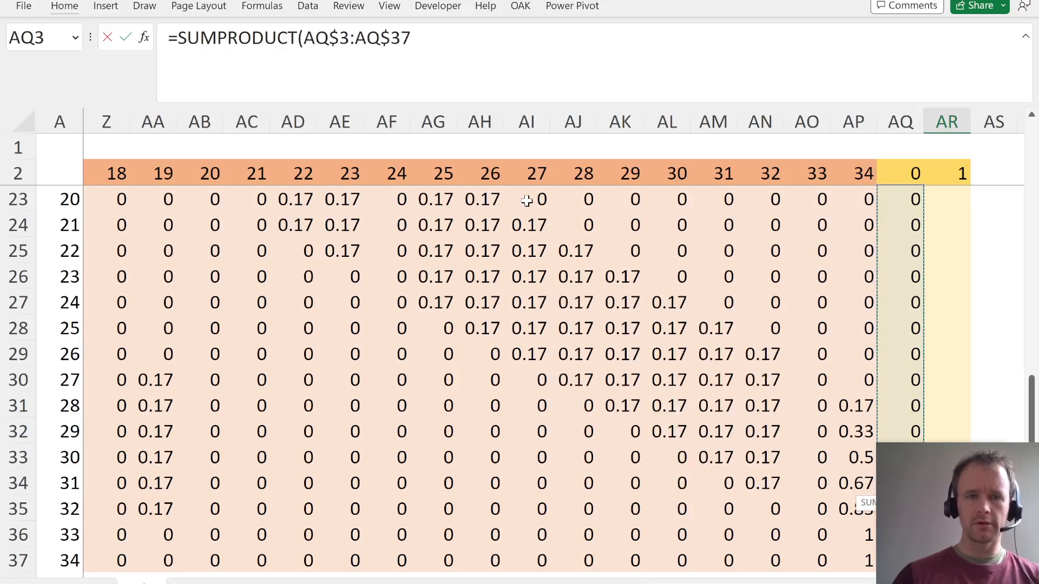
- Add INDEX as the second SUMPRODUCT array, using the absolute matrix range $H$3:$AP$37 and row number 0
{"action": "type", "text": ","}
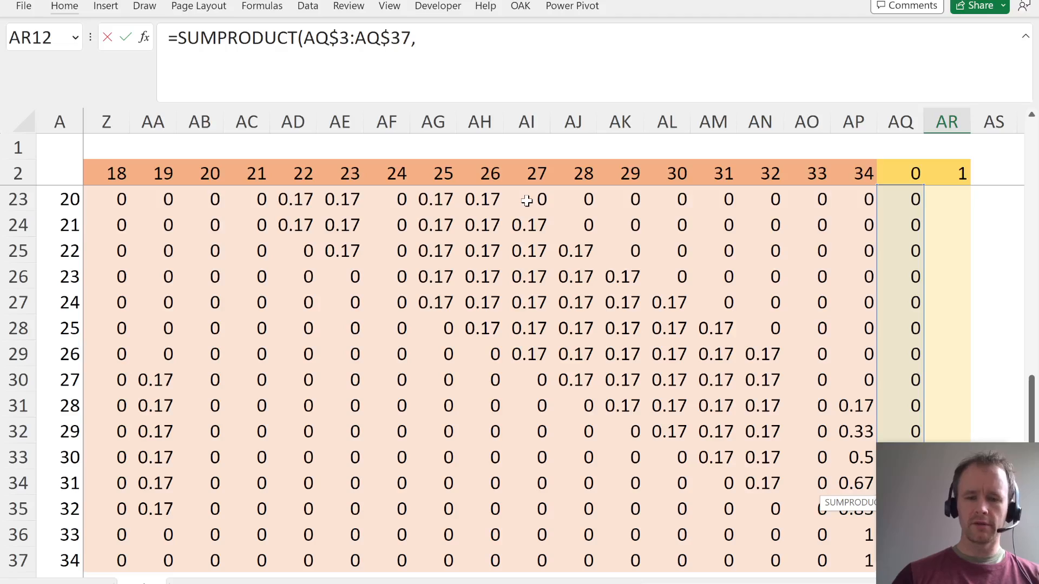
{"action": "type", "text": "ind"}
{"action": "key", "text": "Tab"}
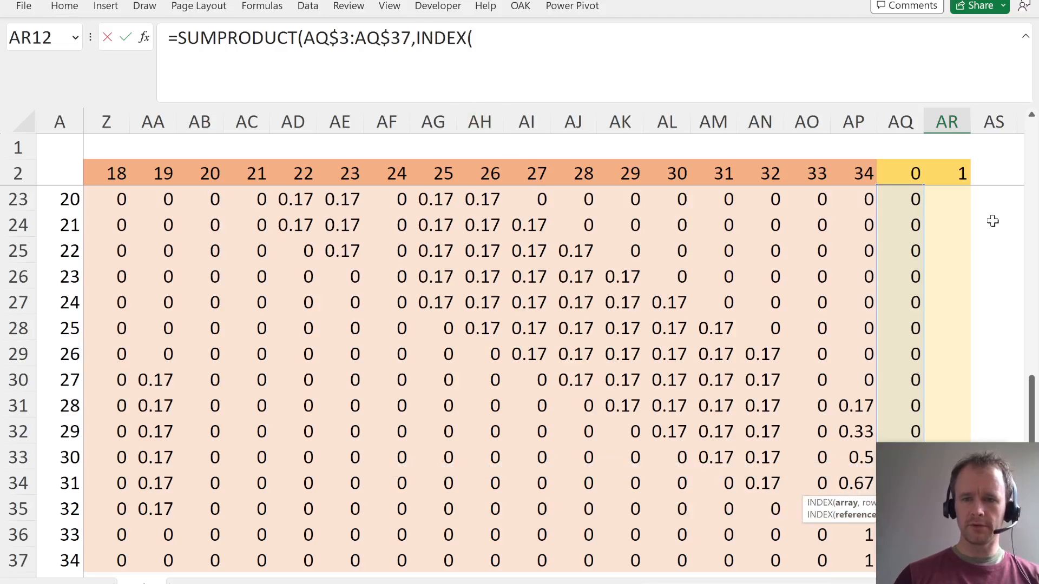
{"action": "left_click_drag", "start_coordinate": [855, 563], "coordinate": [387, 199]}
{"action": "key", "text": "F4"}
{"action": "type", "text": ","}
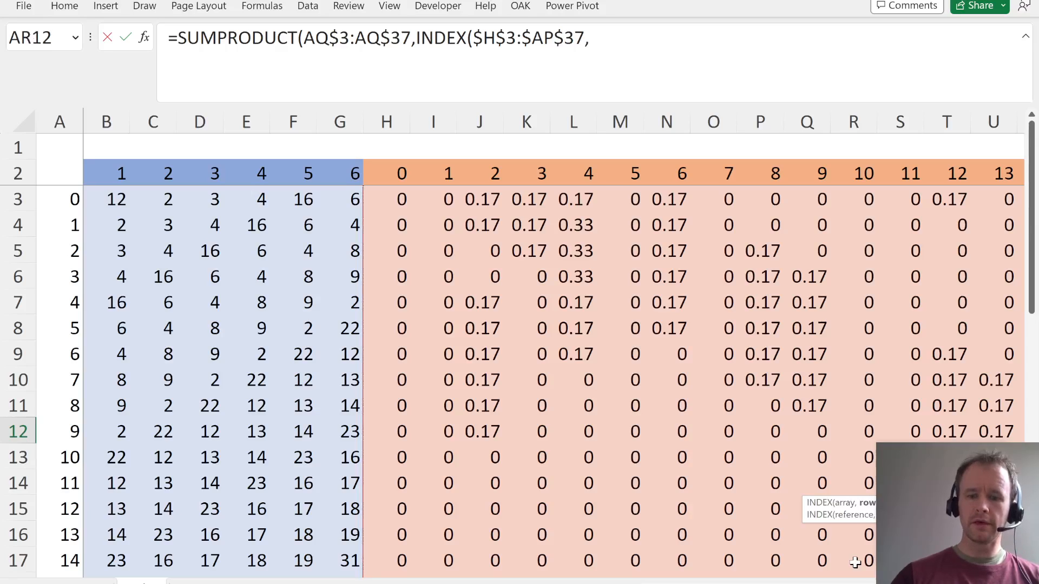
{"action": "type", "text": "0,"}
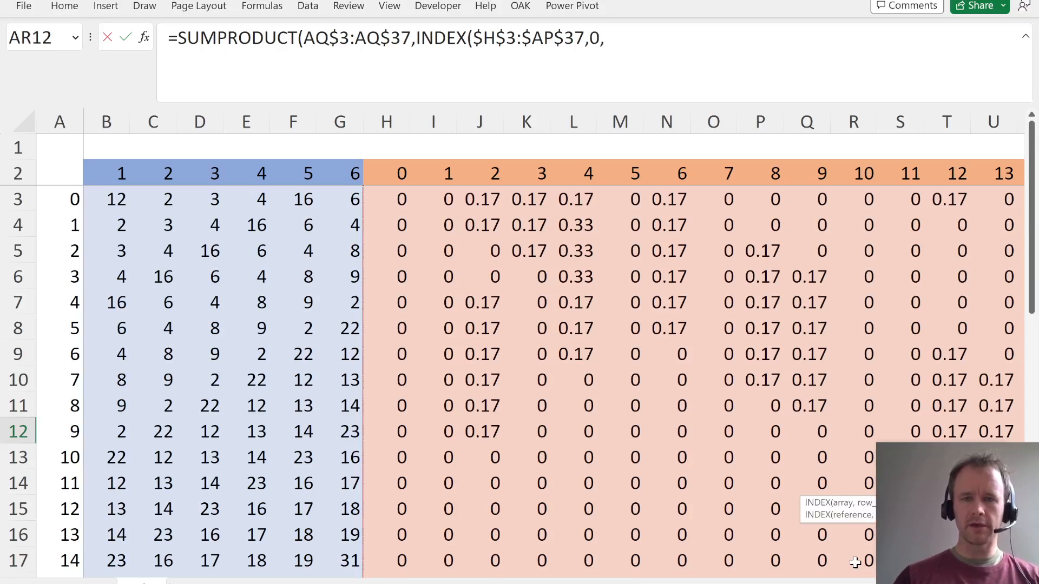
- Use the column-locked square number $A12 as the INDEX column number and complete the AR12 formula
{"action": "key", "text": "ctrl+Left"}
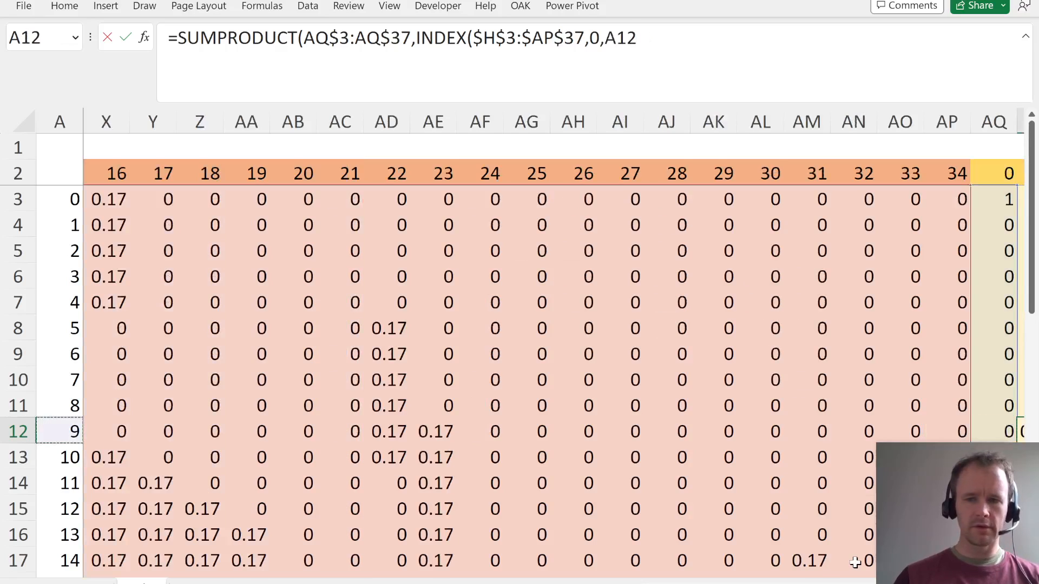
{"action": "key", "text": "Right"}
{"action": "key", "text": "ctrl+Right"}
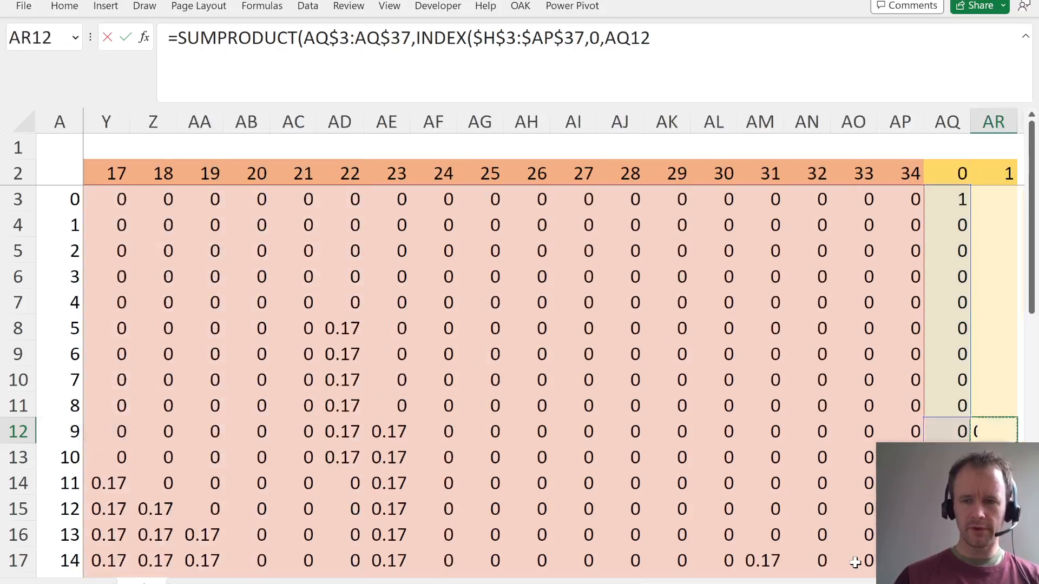
{"action": "key", "text": "Right"}
{"action": "key", "text": "Right"}
{"action": "key", "text": "Right"}
{"action": "key", "text": "Right"}
{"action": "key", "text": "Left"}
{"action": "key", "text": "Left"}
{"action": "key", "text": "Left"}
{"action": "key", "text": "Left"}
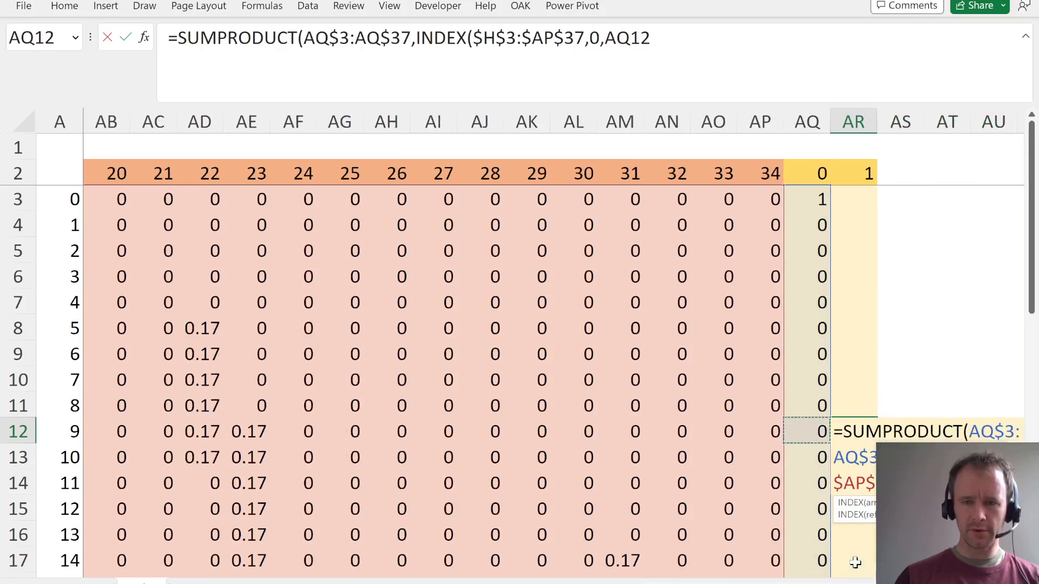
{"action": "key", "text": "ctrl+Left"}
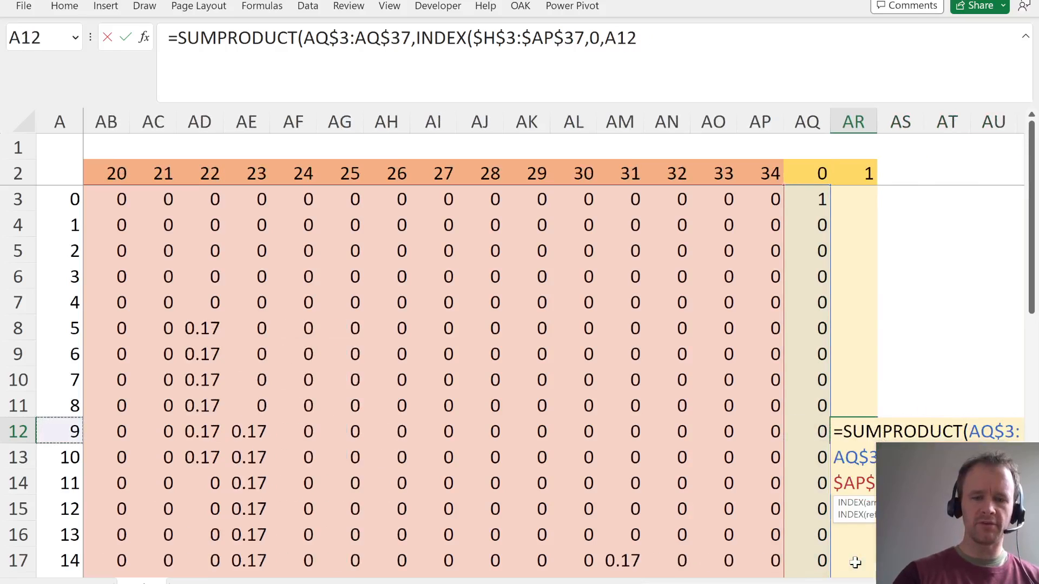
{"action": "key", "text": "F4"}
{"action": "key", "text": "F4"}
{"action": "key", "text": "F4"}
{"action": "type", "text": "))"}
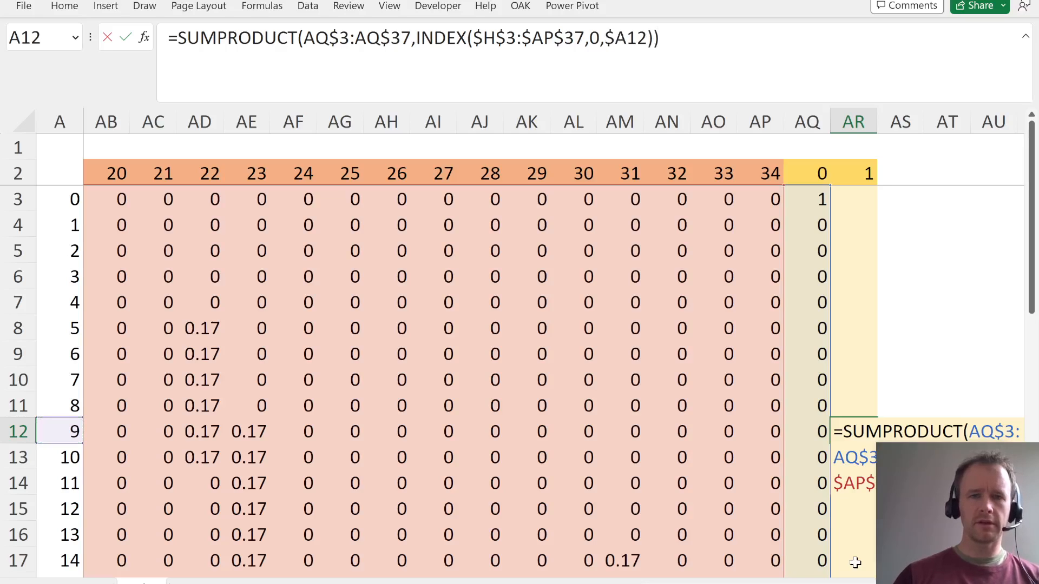
{"action": "key", "text": "Return"}
- Fill the SUMPRODUCT formula from AR12 down to AR15
{"action": "key", "text": "Up"}
{"action": "key", "text": "Right"}
{"action": "key", "text": "Right"}
{"action": "key", "text": "Right"}
{"action": "key", "text": "Right"}
{"action": "key", "text": "Right"}
{"action": "key", "text": "Right"}
{"action": "key", "text": "Left"}
{"action": "key", "text": "Left"}
{"action": "key", "text": "Left"}
{"action": "key", "text": "Left"}
{"action": "key", "text": "Left"}
{"action": "key", "text": "Left"}
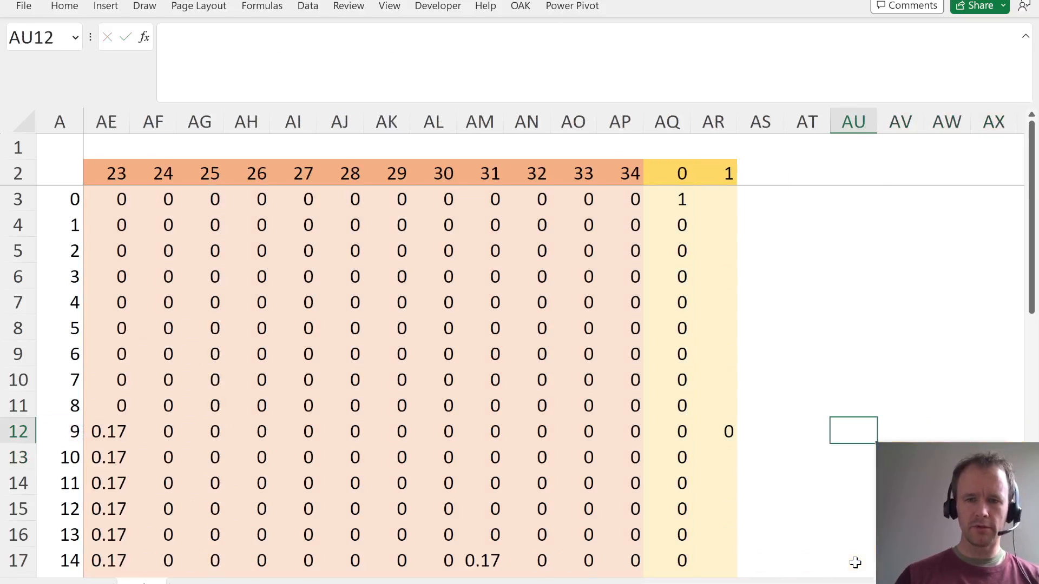
{"action": "key", "text": "shift+Down"}
{"action": "key", "text": "shift+Down"}
{"action": "key", "text": "shift+Down"}
{"action": "key", "text": "shift+Down"}
{"action": "key", "text": "shift+Up"}
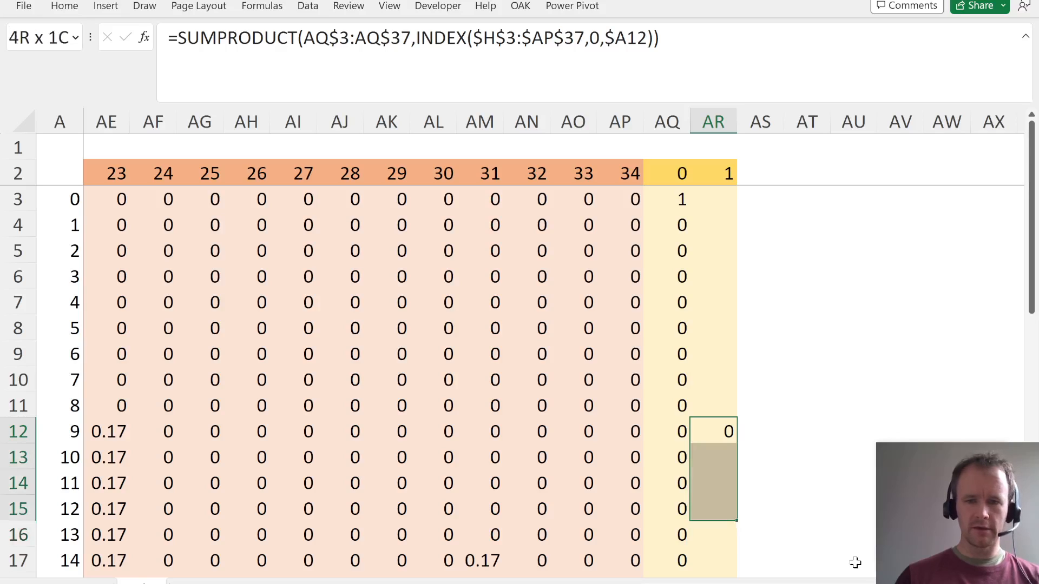
{"action": "key", "text": "ctrl+d"}
{"action": "key", "text": "Down"}
{"action": "key", "text": "Down"}
{"action": "key", "text": "Down"}
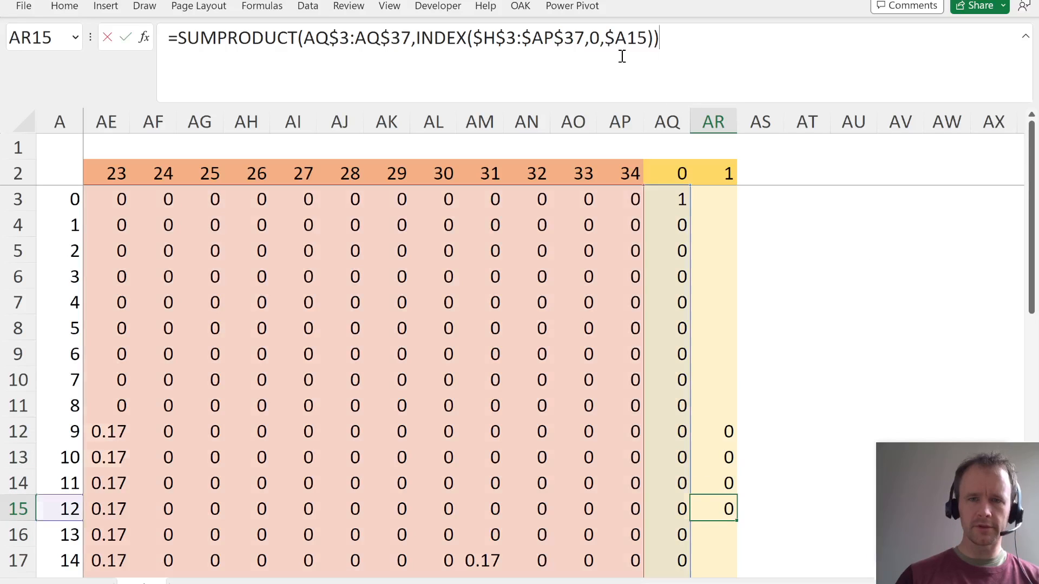
- Check the references in the AR15 formula against the transition matrix and the starting distribution
{"action": "left_click", "coordinate": [627, 50]}
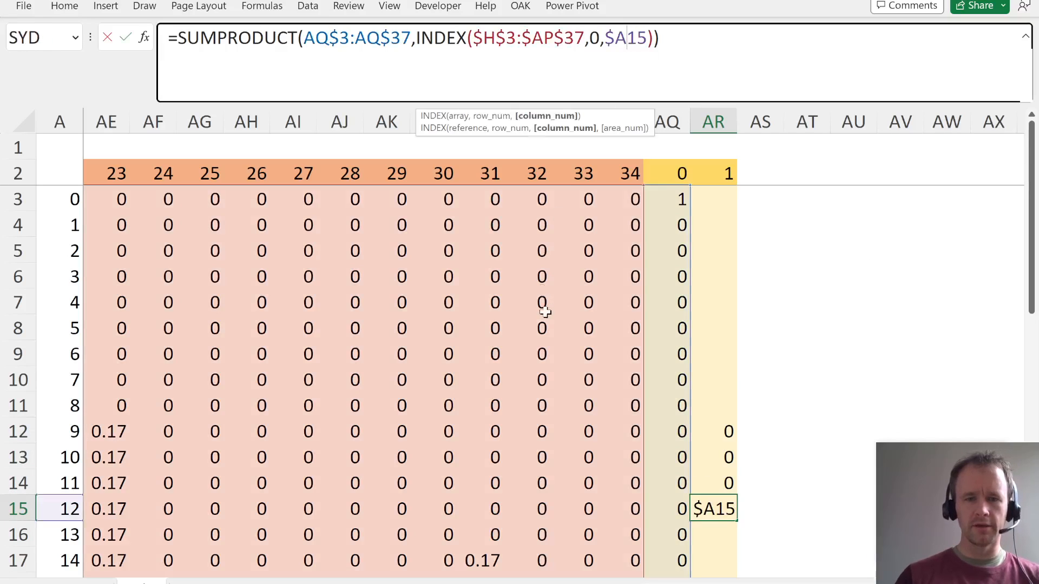
{"action": "scroll", "coordinate": [545, 313], "scroll_direction": "left", "scroll_amount": 1}
{"action": "scroll", "coordinate": [545, 313], "scroll_direction": "left", "scroll_amount": 5}
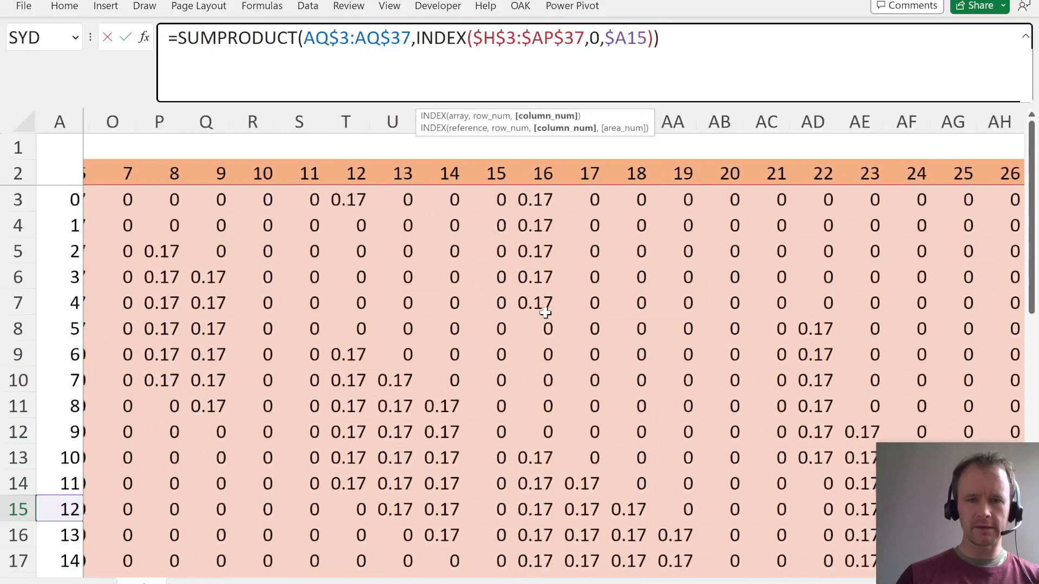
{"action": "scroll", "coordinate": [545, 312], "scroll_direction": "left", "scroll_amount": 1}
{"action": "scroll", "coordinate": [549, 376], "scroll_direction": "right", "scroll_amount": 6}
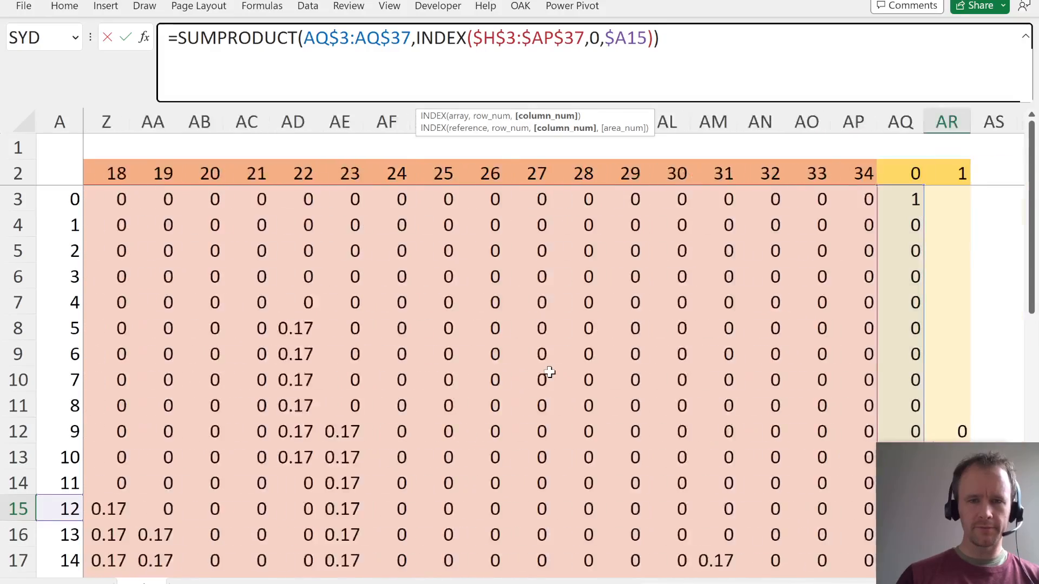
{"action": "key", "text": "ctrl+Return"}
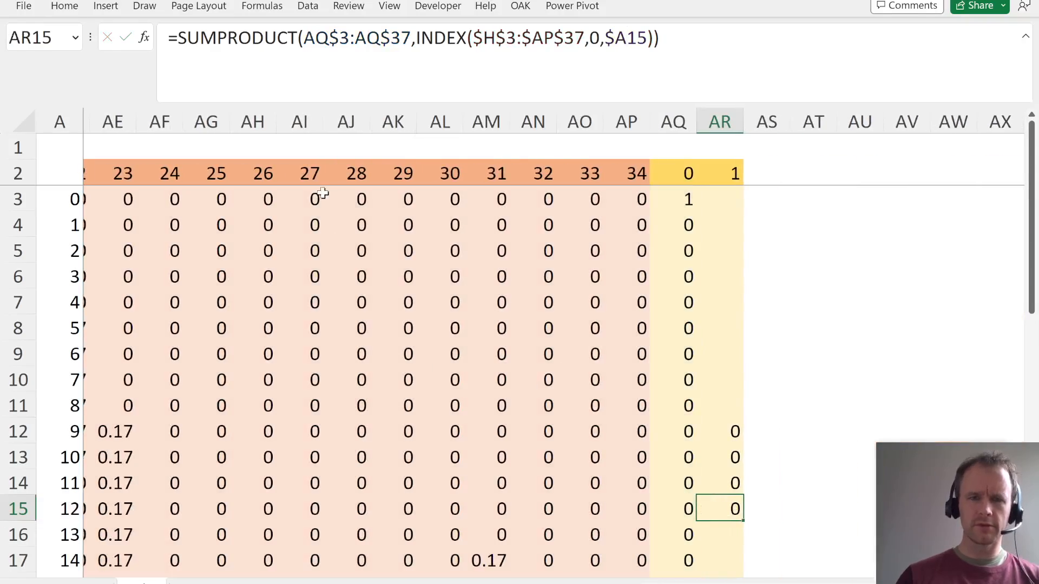
- Evaluate the AR15 formula step by step until the INDEX part resolves to its array of values
{"action": "left_click", "coordinate": [362, 64]}
{"action": "key", "text": "Escape"}
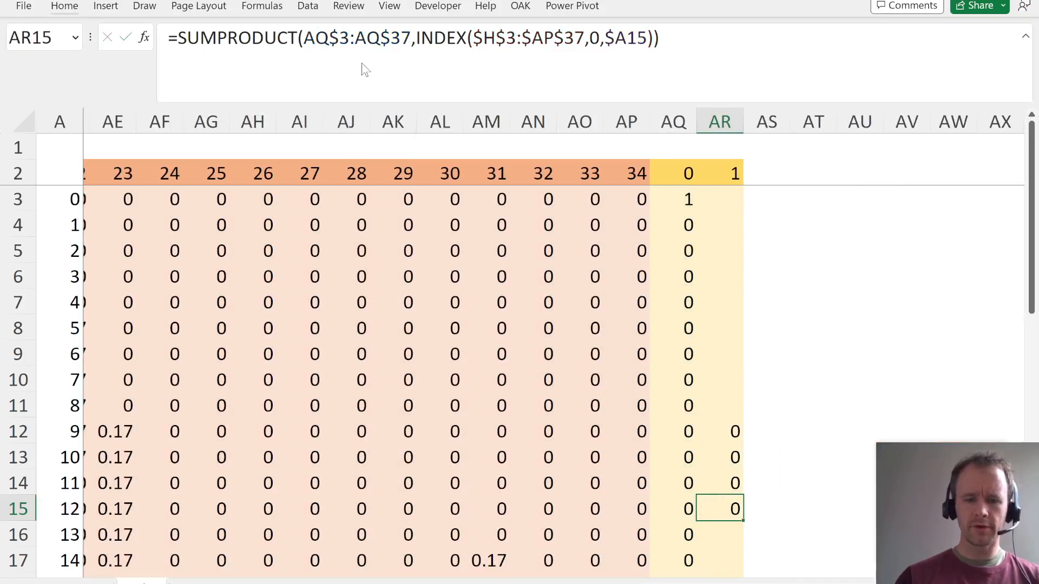
{"action": "key", "text": "alt+m"}
{"action": "key", "text": "v"}
{"action": "key", "text": "Return"}
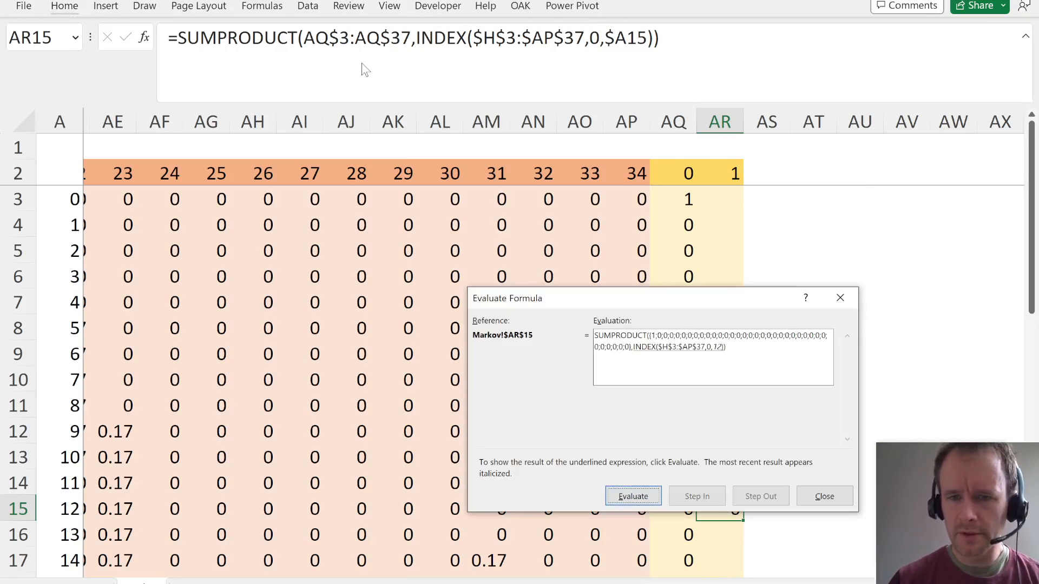
{"action": "key", "text": "Return"}
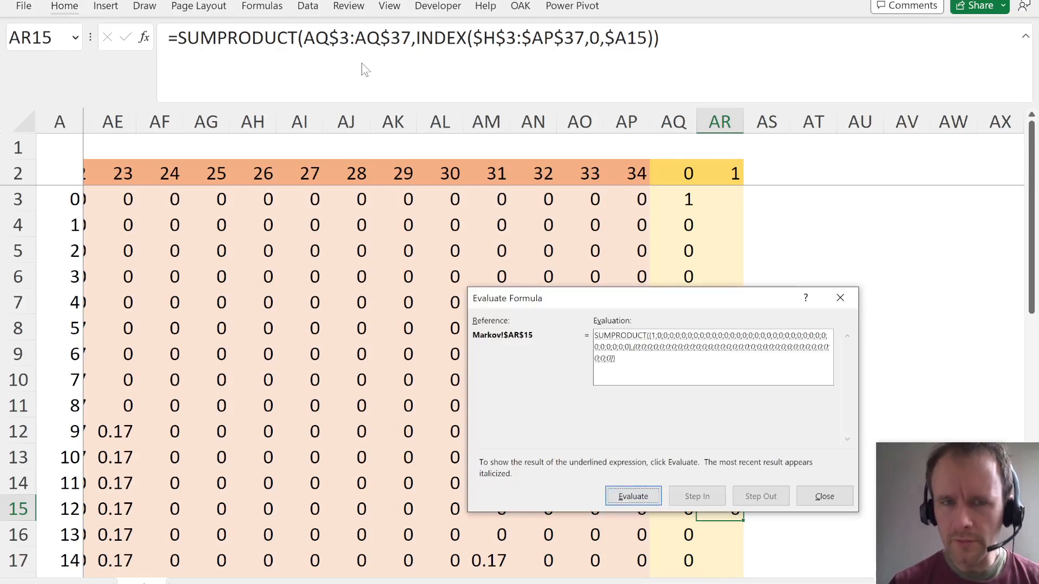
{"action": "key", "text": "Escape"}
- Compare the INDEX column numbering in the AR15 formula with the transition matrix headers, starting from the square 0 column
{"action": "left_click", "coordinate": [532, 65]}
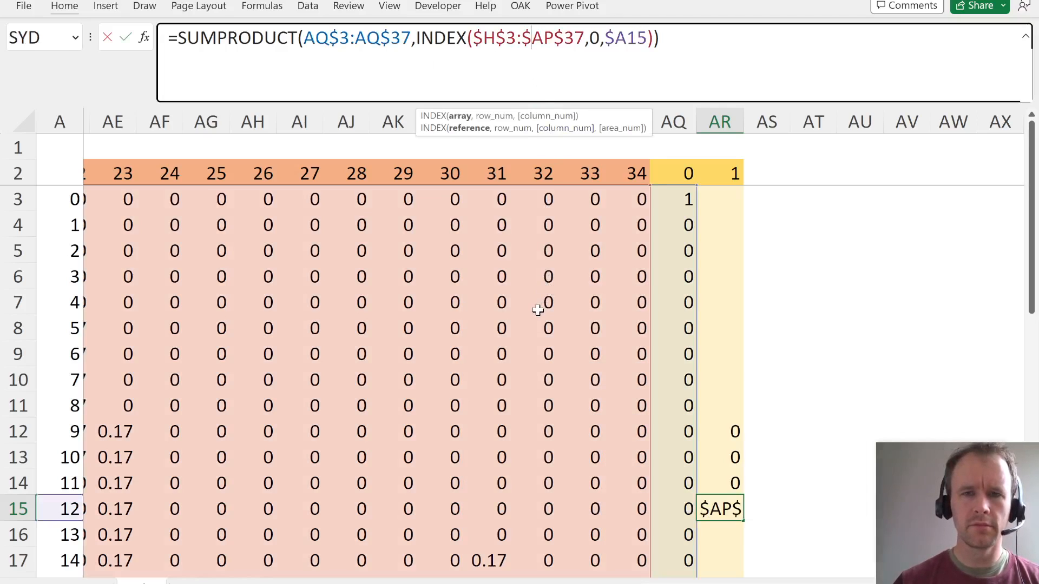
{"action": "key", "text": "Escape"}
{"action": "scroll", "coordinate": [530, 411], "scroll_direction": "left", "scroll_amount": 10}
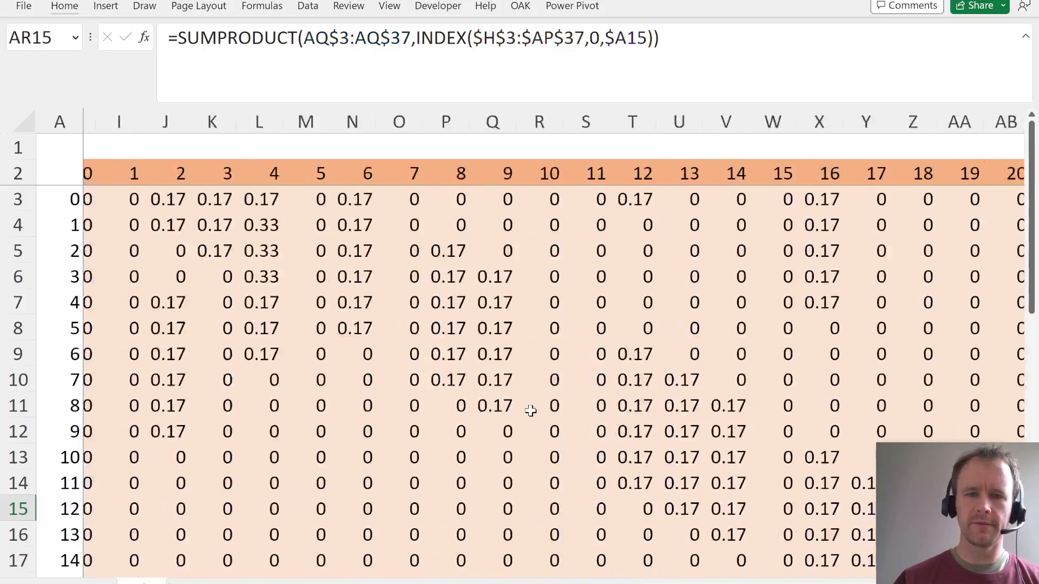
{"action": "left_click", "coordinate": [396, 176]}
{"action": "key", "text": "ctrl+space"}
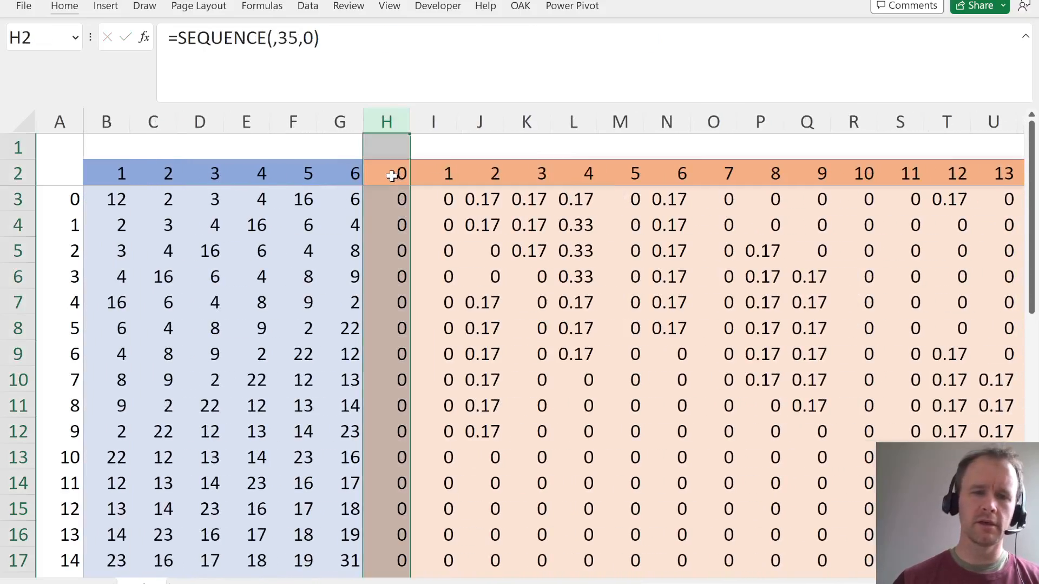
{"action": "key", "text": "Right"}
{"action": "key", "text": "Right"}
{"action": "key", "text": "Right"}
{"action": "key", "text": "Right"}
{"action": "key", "text": "Right"}
{"action": "key", "text": "Right"}
{"action": "key", "text": "Right"}
{"action": "key", "text": "Right"}
{"action": "key", "text": "Right"}
{"action": "key", "text": "Right"}
{"action": "key", "text": "Right"}
{"action": "key", "text": "Right"}
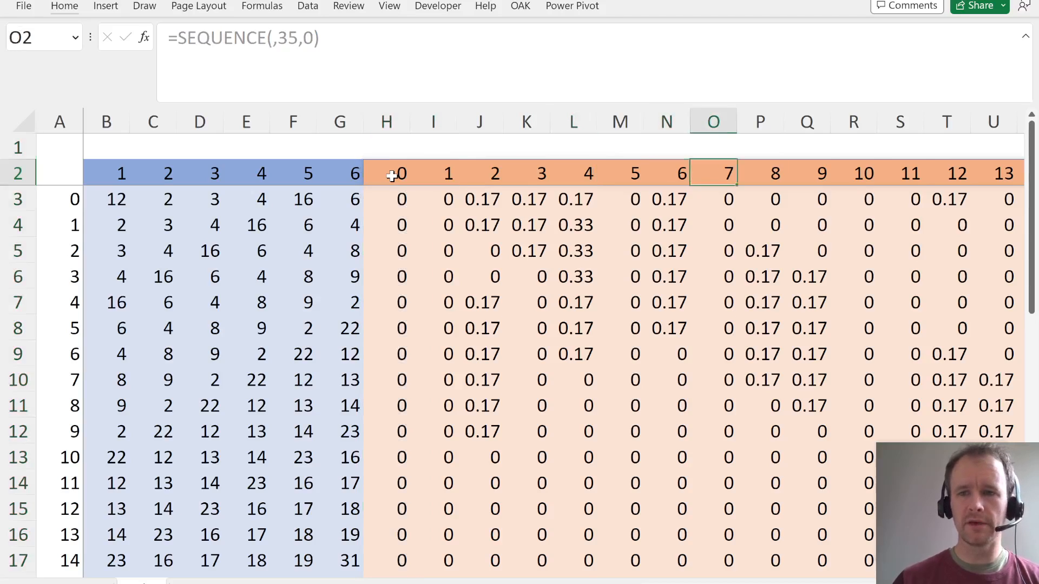
{"action": "key", "text": "ctrl+space"}
{"action": "key", "text": "Up"}
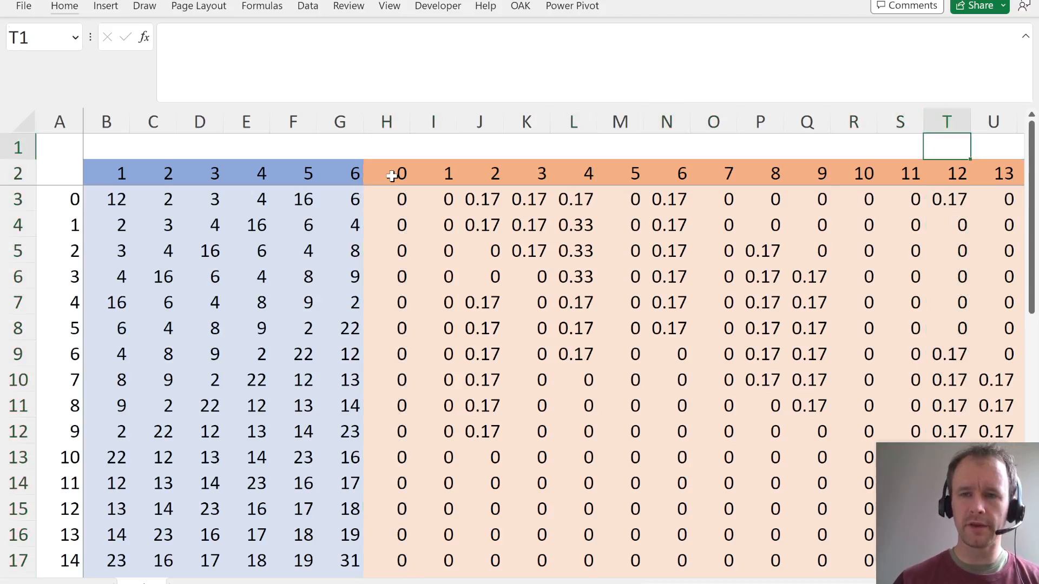
{"action": "key", "text": "Down"}
{"action": "key", "text": "shift+Left"}
{"action": "key", "text": "ctrl+Right"}
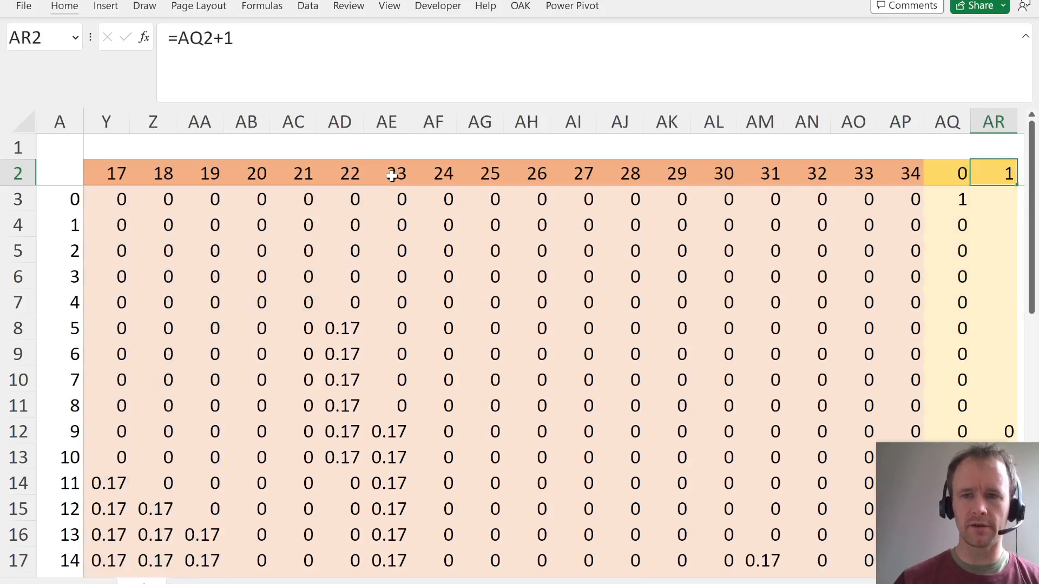
- Change the INDEX column number in the AR15 formula to $A15+1
{"action": "key", "text": "ctrl+Down"}
{"action": "key", "text": "Down"}
{"action": "key", "text": "Down"}
{"action": "key", "text": "Down"}
{"action": "key", "text": "shift+Down"}
{"action": "key", "text": "shift+Down"}
{"action": "key", "text": "shift+Down"}
{"action": "key", "text": "shift+Down"}
{"action": "key", "text": "shift+Down"}
{"action": "key", "text": "shift+Down"}
{"action": "key", "text": "shift+Down"}
{"action": "key", "text": "shift+Down"}
{"action": "key", "text": "shift+Down"}
{"action": "key", "text": "shift+Down"}
{"action": "key", "text": "shift+Down"}
{"action": "key", "text": "shift+Down"}
{"action": "key", "text": "shift+Down"}
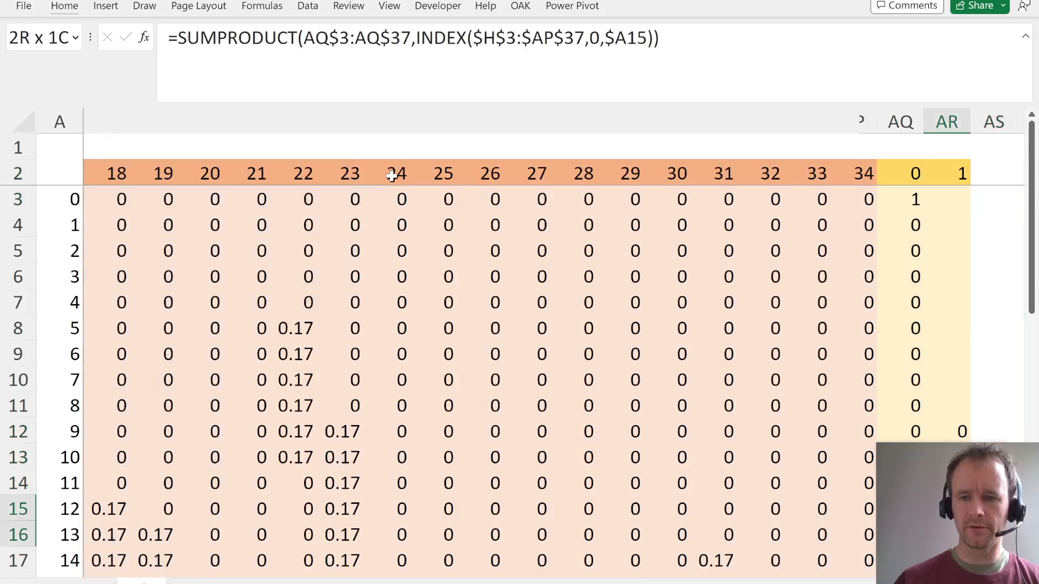
{"action": "key", "text": "Up"}
{"action": "key", "text": "Down"}
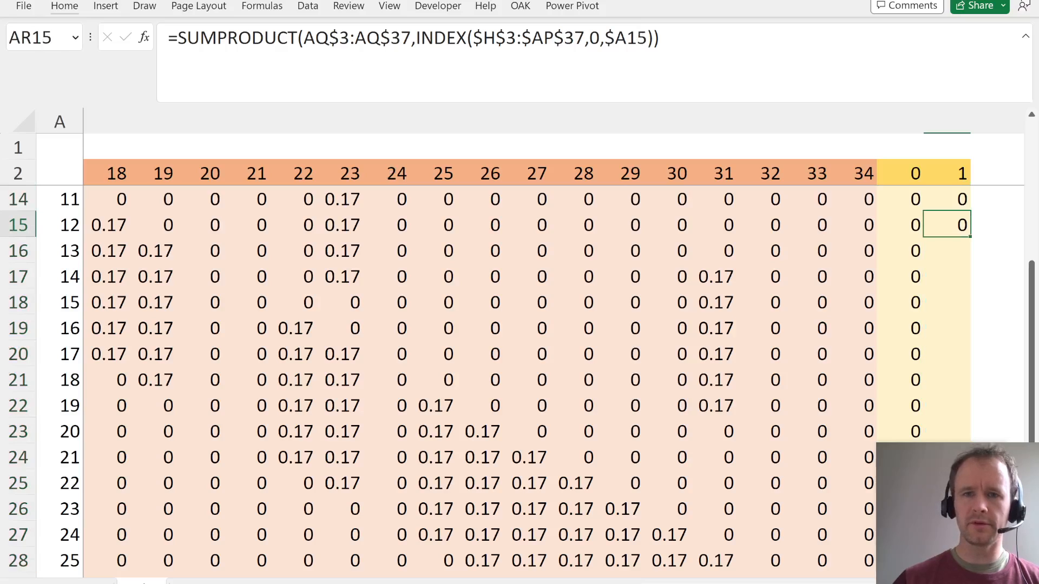
{"action": "left_click", "coordinate": [649, 36]}
{"action": "type", "text": "-1"}
{"action": "key", "text": "ctrl+Return"}
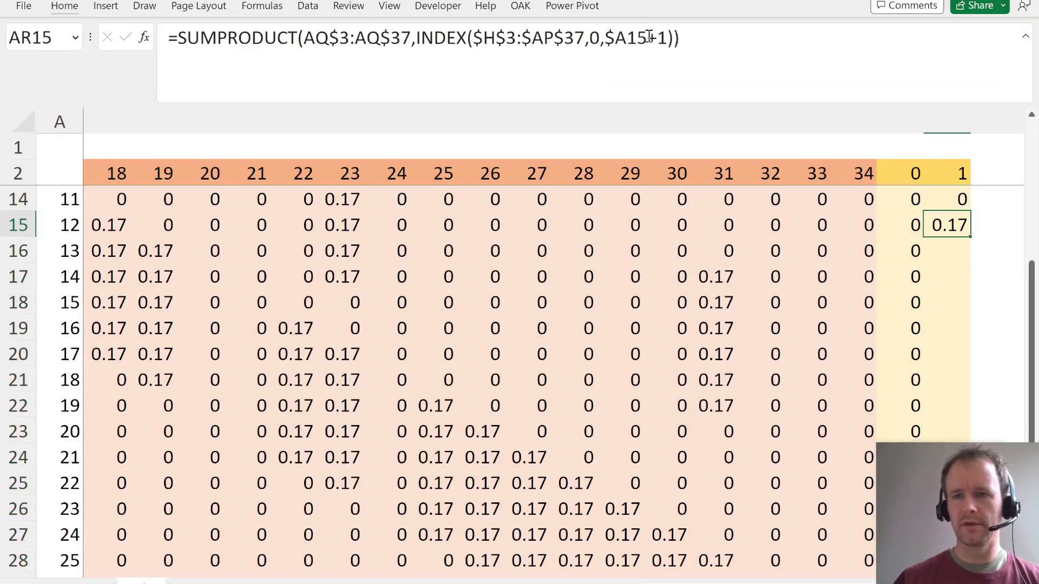
- Copy the corrected AR15 formula to the whole roll 1 column, AR3:AR37
{"action": "key", "text": "ctrl+c"}
{"action": "key", "text": "shift+Up"}
{"action": "key", "text": "shift+Up"}
{"action": "key", "text": "shift+Up"}
{"action": "key", "text": "ctrl+shift+Up"}
{"action": "key", "text": "ctrl+v"}
{"action": "key", "text": "Left"}
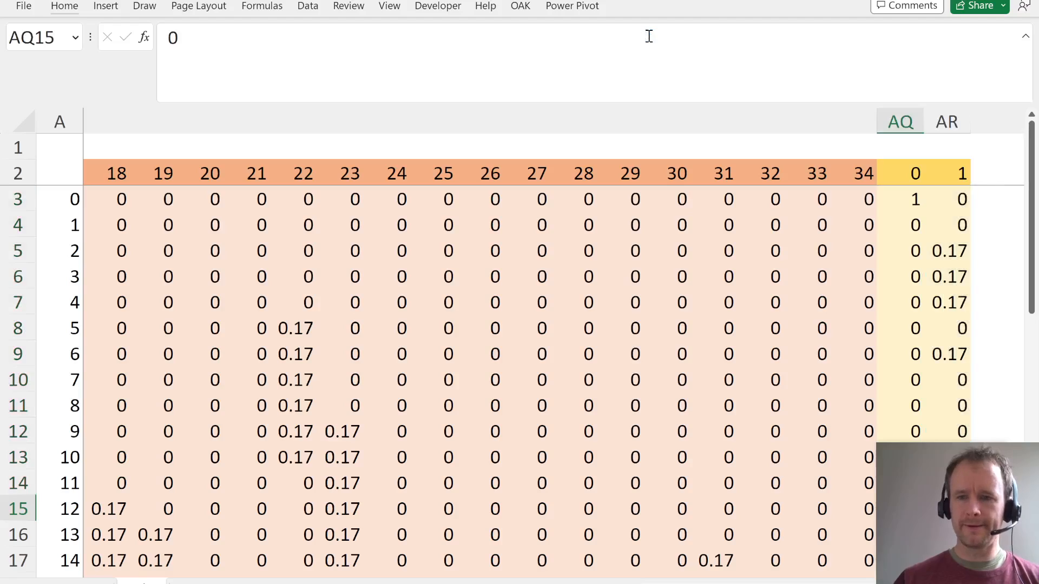
- Examine the roll 1 probabilities in column AR alongside the starting distribution in column AQ, from square 0 to square 34
{"action": "key", "text": "ctrl+Down"}
{"action": "key", "text": "Right"}
{"action": "key", "text": "Right"}
{"action": "key", "text": "Right"}
{"action": "key", "text": "Right"}
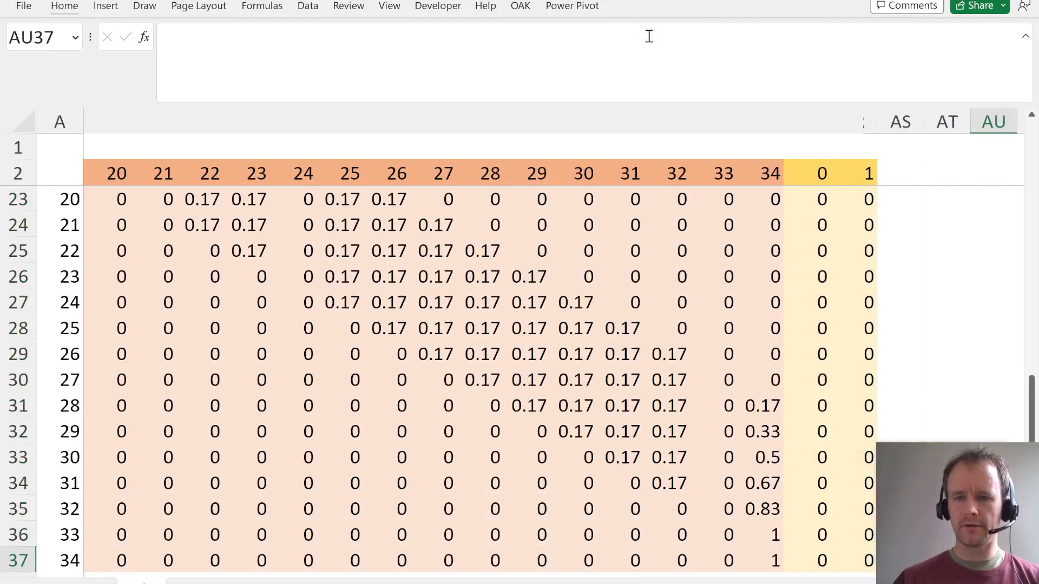
{"action": "key", "text": "Left"}
{"action": "key", "text": "Left"}
{"action": "key", "text": "Left"}
{"action": "key", "text": "ctrl+Up"}
{"action": "key", "text": "Down"}
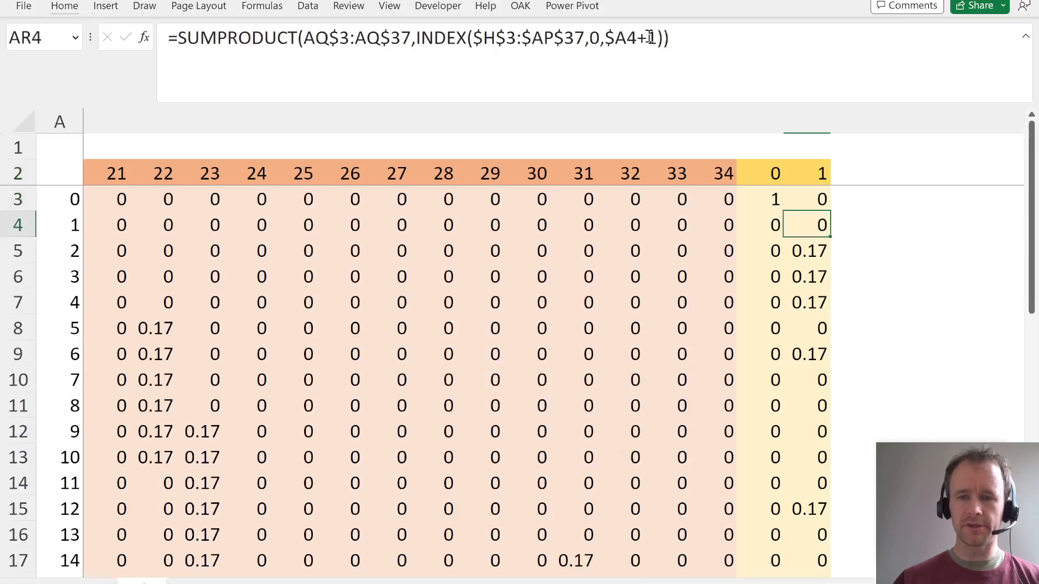
{"action": "key", "text": "Up"}
{"action": "key", "text": "ctrl+space"}
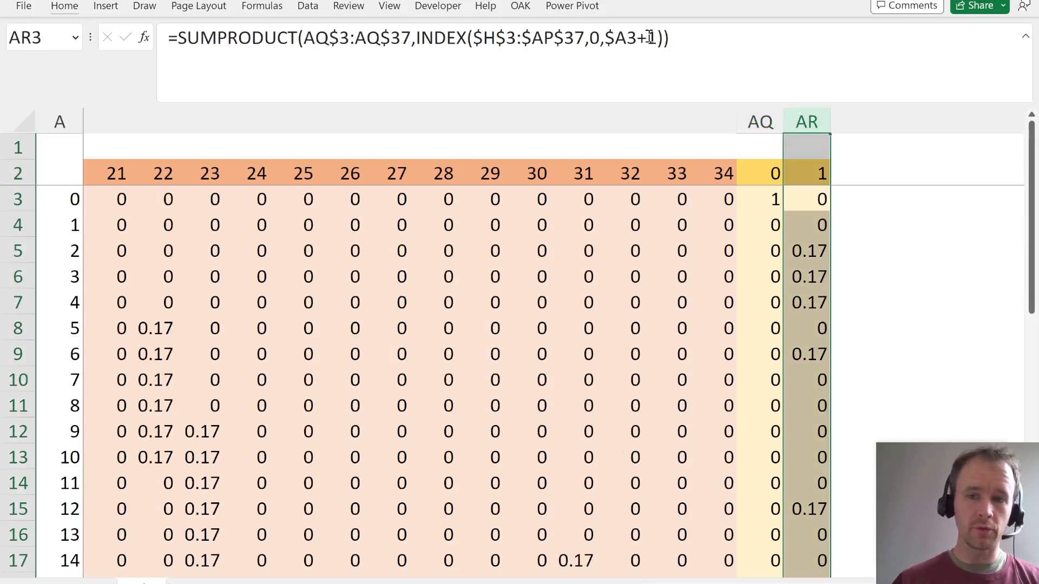
{"action": "key", "text": "Left"}
{"action": "key", "text": "ctrl+Down"}
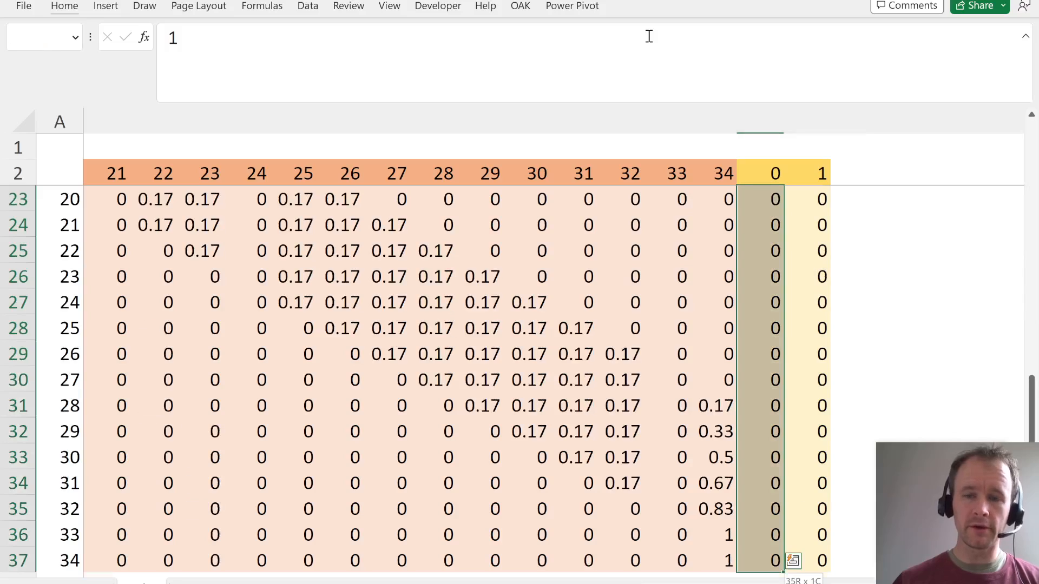
{"action": "key", "text": "ctrl+Up"}
{"action": "key", "text": "Down"}
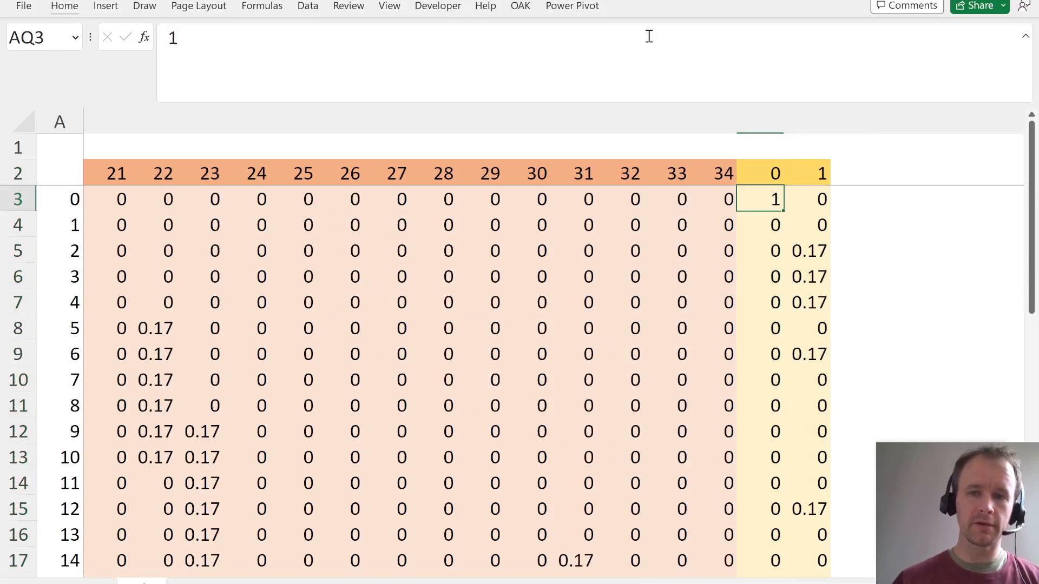
{"action": "key", "text": "ctrl+shift+Down"}
{"action": "key", "text": "ctrl+d"}
{"action": "key", "text": "Up"}
{"action": "key", "text": "Right"}
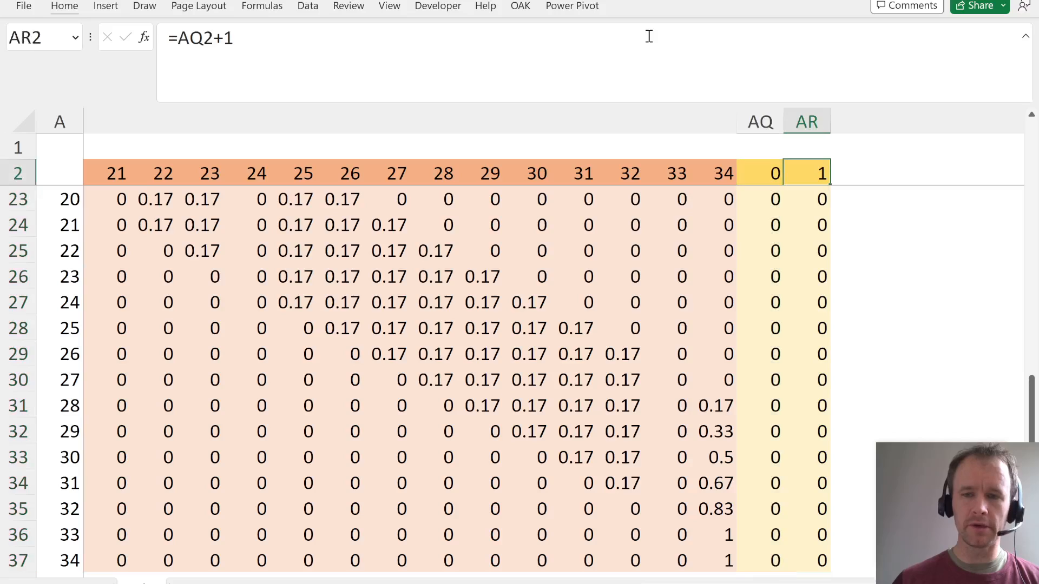
- Copy the roll 1 header and formulas in AR2:AR37 into columns AS to AZ for rolls 2 to 9
{"action": "key", "text": "ctrl+shift+Down"}
{"action": "key", "text": "ctrl+c"}
{"action": "key", "text": "Right"}
{"action": "key", "text": "ctrl+v"}
{"action": "key", "text": "Right"}
{"action": "key", "text": "ctrl+v"}
{"action": "key", "text": "Right"}
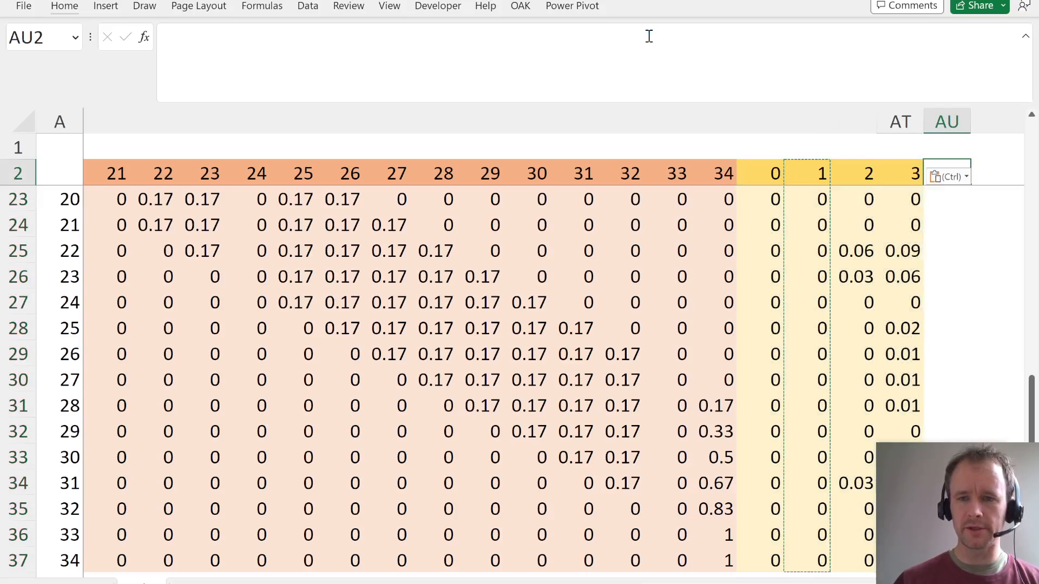
{"action": "key", "text": "ctrl+v"}
{"action": "key", "text": "Right"}
{"action": "key", "text": "ctrl+v"}
{"action": "key", "text": "Right"}
{"action": "key", "text": "ctrl+v"}
{"action": "key", "text": "Right"}
{"action": "key", "text": "ctrl+v"}
{"action": "key", "text": "Right"}
{"action": "key", "text": "ctrl+v"}
{"action": "key", "text": "Right"}
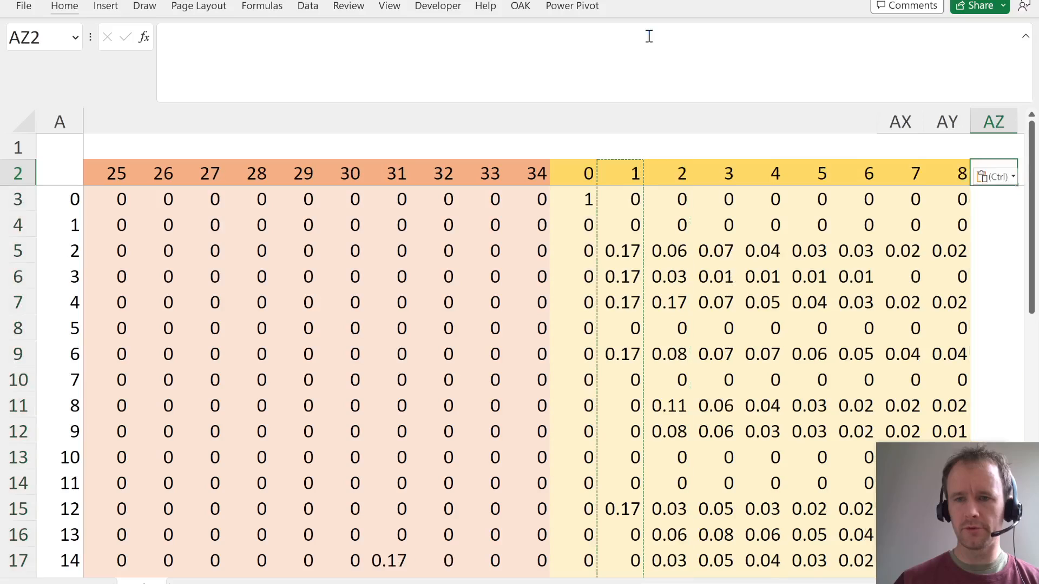
{"action": "key", "text": "ctrl+v"}
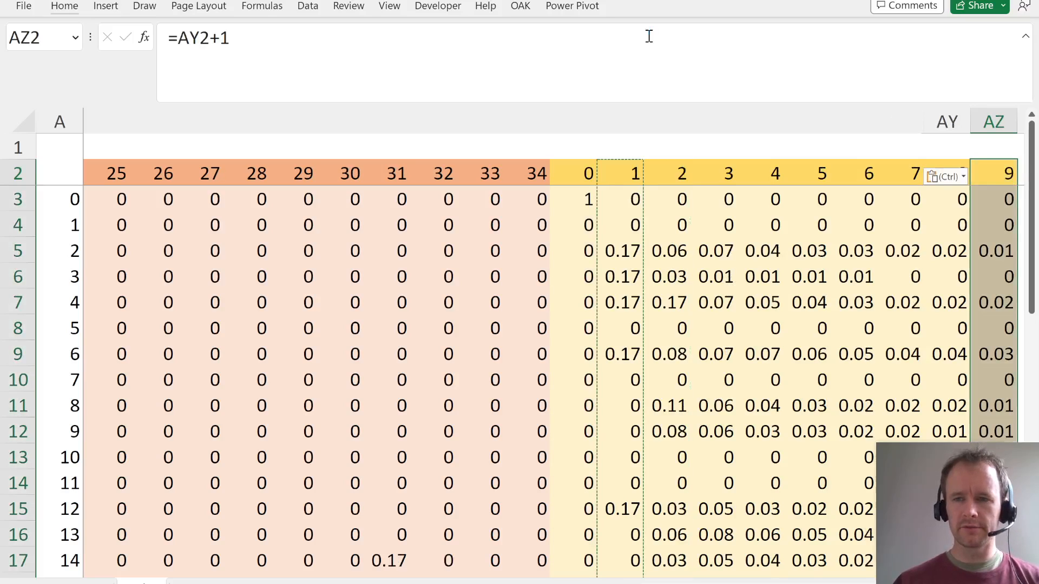
- Paste the copied roll column across AZ to DH to extend the probability table to roll 69
{"action": "key", "text": "alt+shift+Page_Down"}
{"action": "key", "text": "alt+shift+Page_Down"}
{"action": "key", "text": "alt+shift+Page_Down"}
{"action": "key", "text": "ctrl+v"}
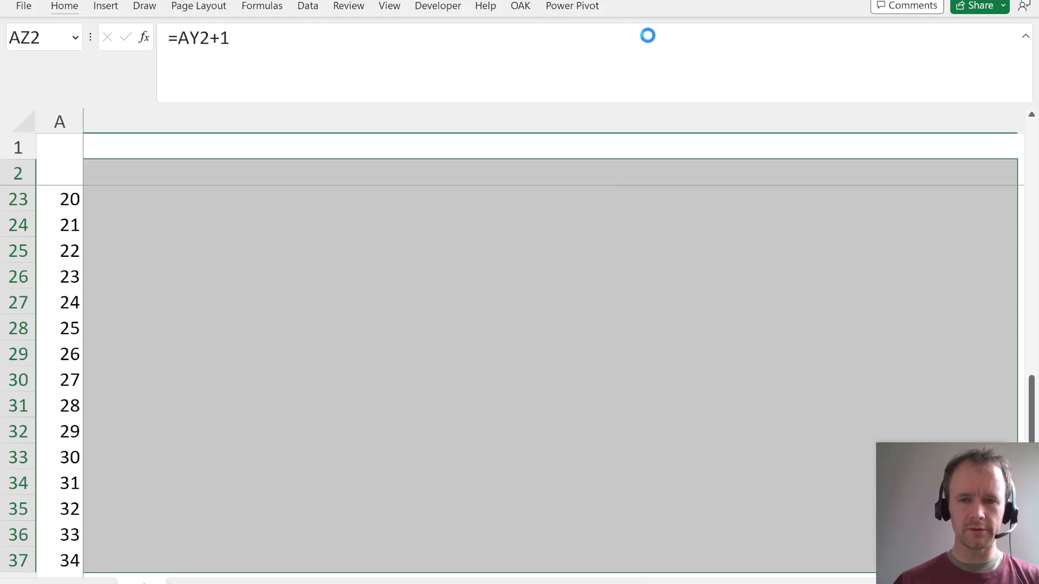
{"action": "key", "text": "ctrl+Right"}
{"action": "key", "text": "Right"}
{"action": "key", "text": "Right"}
{"action": "key", "text": "Right"}
{"action": "key", "text": "Right"}
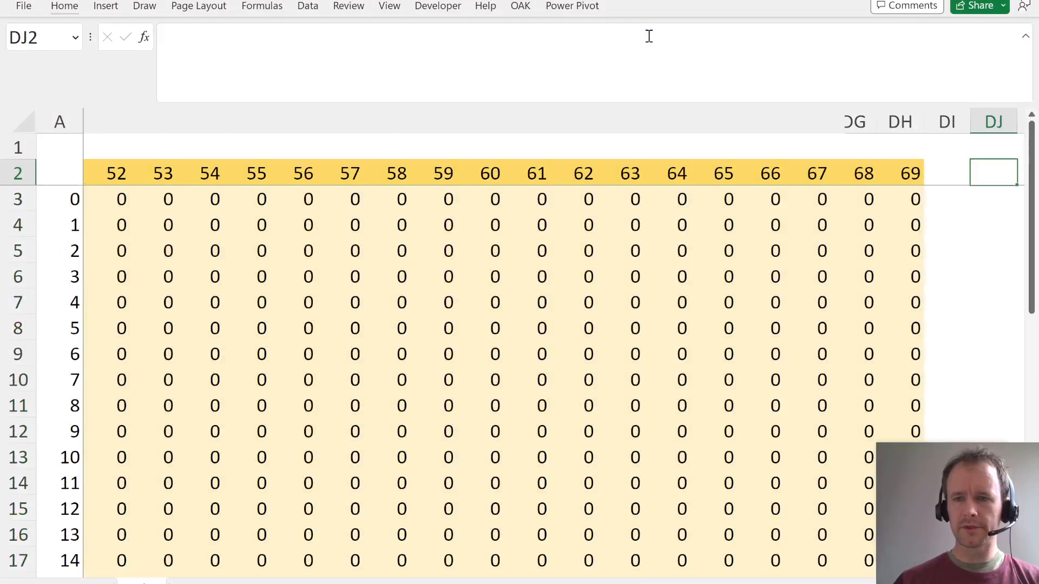
- Fill the roll 69 column from DH into DI to add roll 70
{"action": "key", "text": "Left"}
{"action": "key", "text": "Left"}
{"action": "key", "text": "Left"}
{"action": "key", "text": "Left"}
{"action": "key", "text": "ctrl+shift+Down"}
{"action": "key", "text": "shift+Right"}
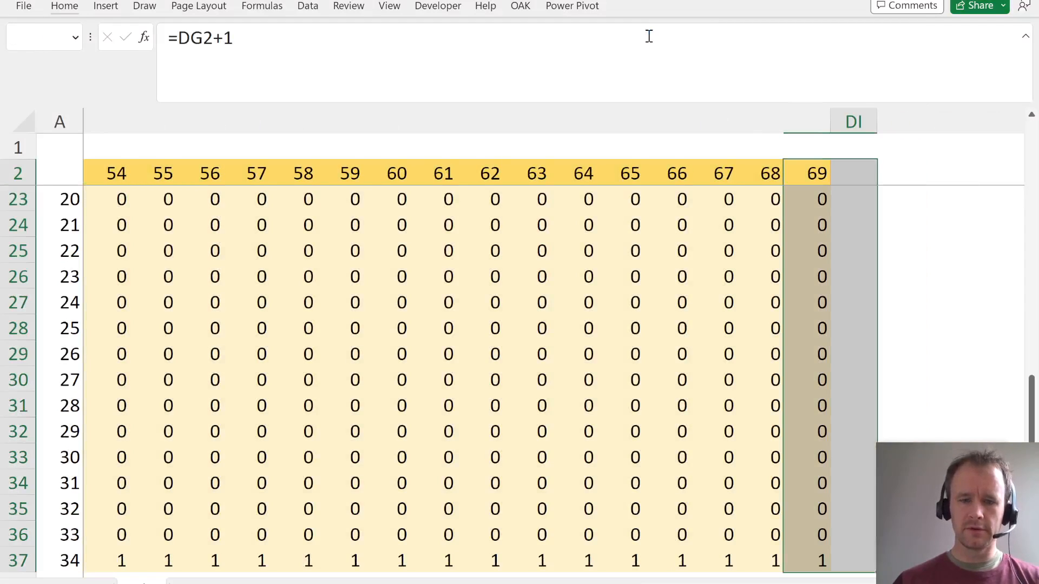
{"action": "key", "text": "ctrl+r"}
{"action": "key", "text": "Right"}
{"action": "key", "text": "ctrl+Down"}
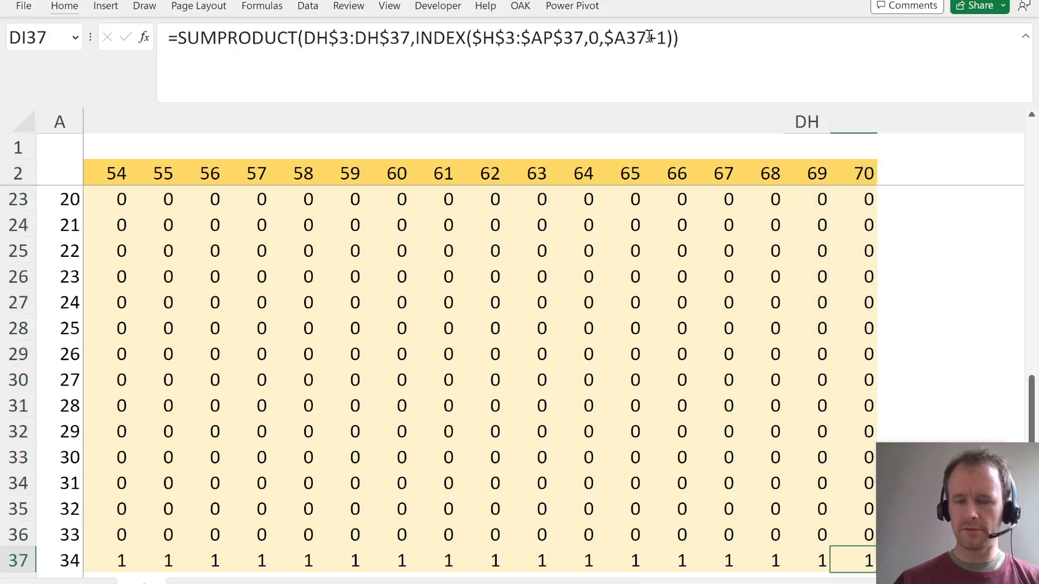
- Check the unrounded probability of square 34 in DI37 with the General number format sample
{"action": "key", "text": "ctrl+1"}
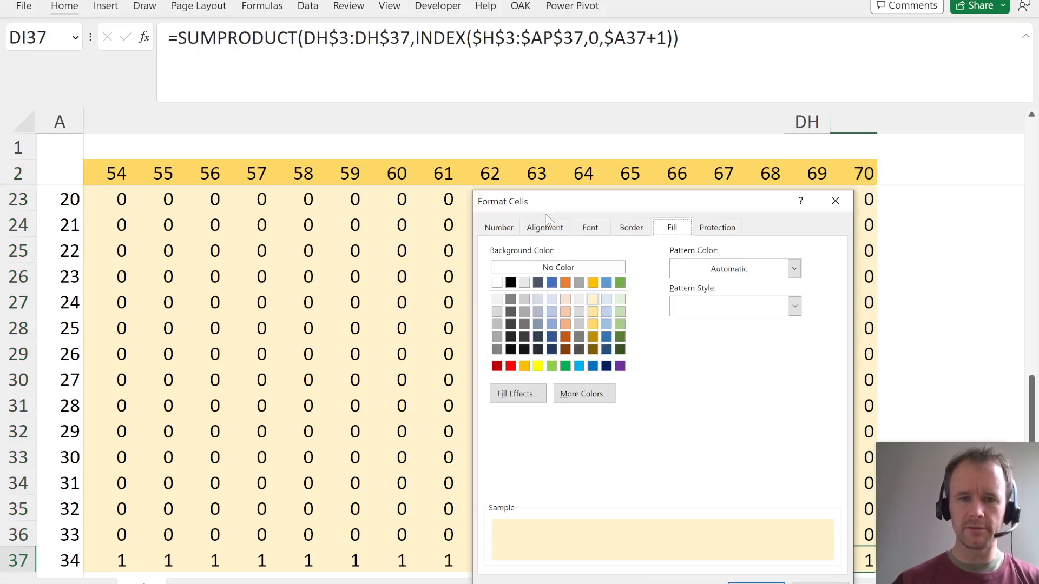
{"action": "left_click", "coordinate": [497, 228]}
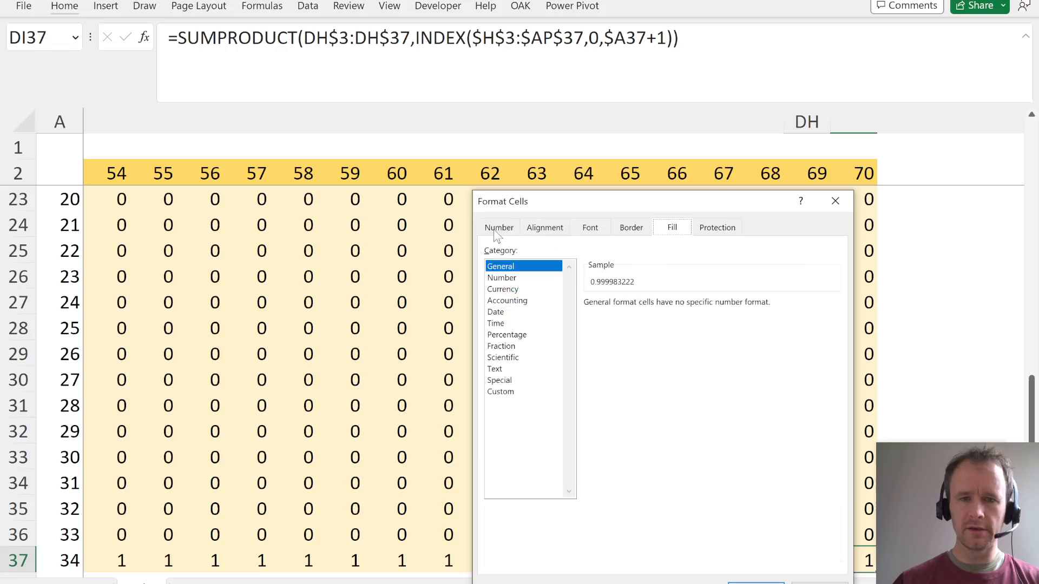
{"action": "left_click", "coordinate": [527, 278]}
{"action": "left_click", "coordinate": [490, 267]}
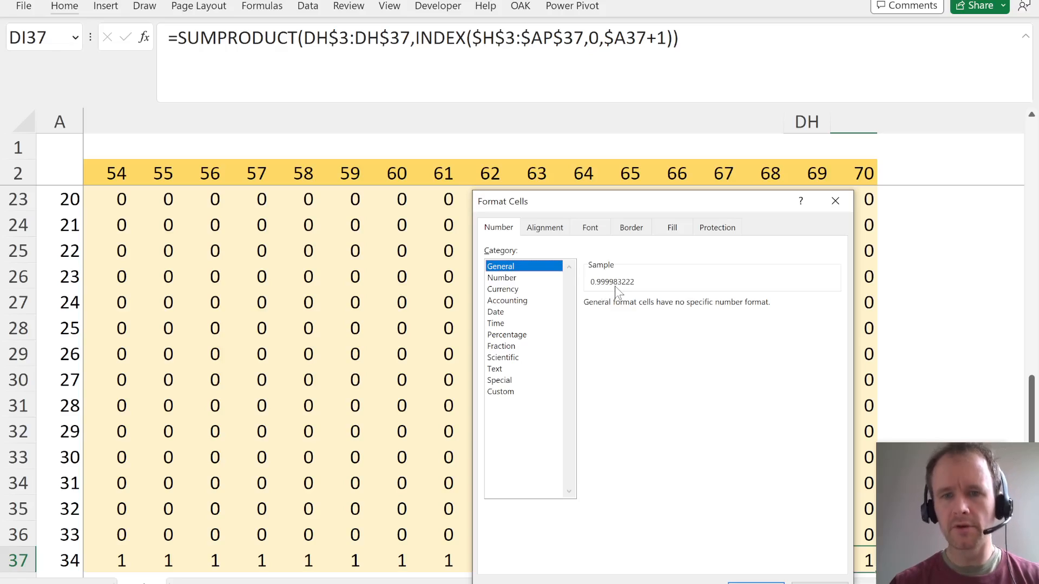
{"action": "key", "text": "Escape"}
- Fill the roll 70 column in DI2:DI37 across to column EM to extend the table to roll 100
{"action": "key", "text": "Right"}
{"action": "key", "text": "Right"}
{"action": "key", "text": "Right"}
{"action": "key", "text": "Right"}
{"action": "key", "text": "Right"}
{"action": "key", "text": "Right"}
{"action": "key", "text": "Right"}
{"action": "key", "text": "Right"}
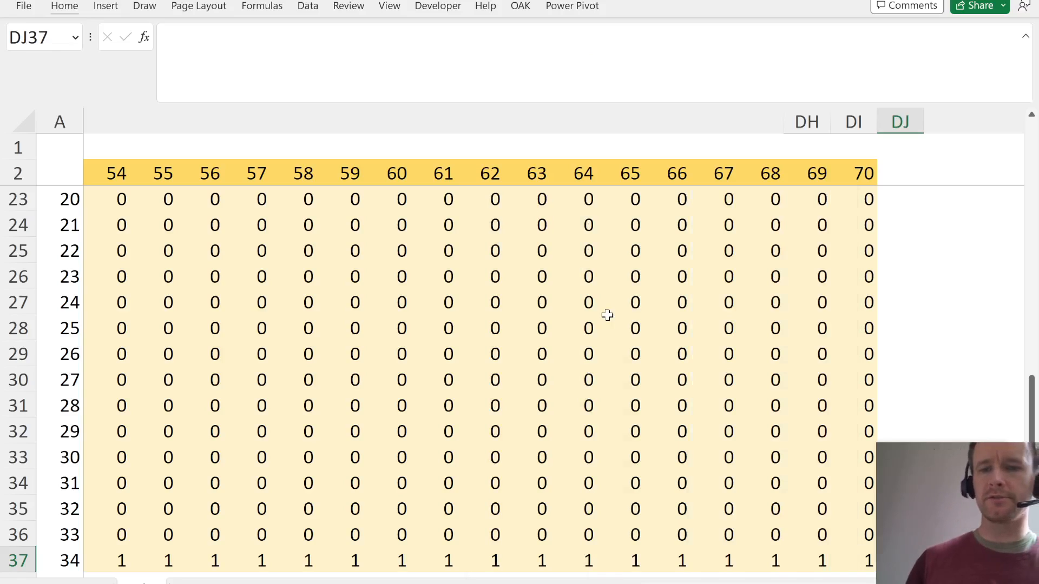
{"action": "key", "text": "ctrl+Left"}
{"action": "key", "text": "ctrl+Up"}
{"action": "key", "text": "ctrl+shift+Down"}
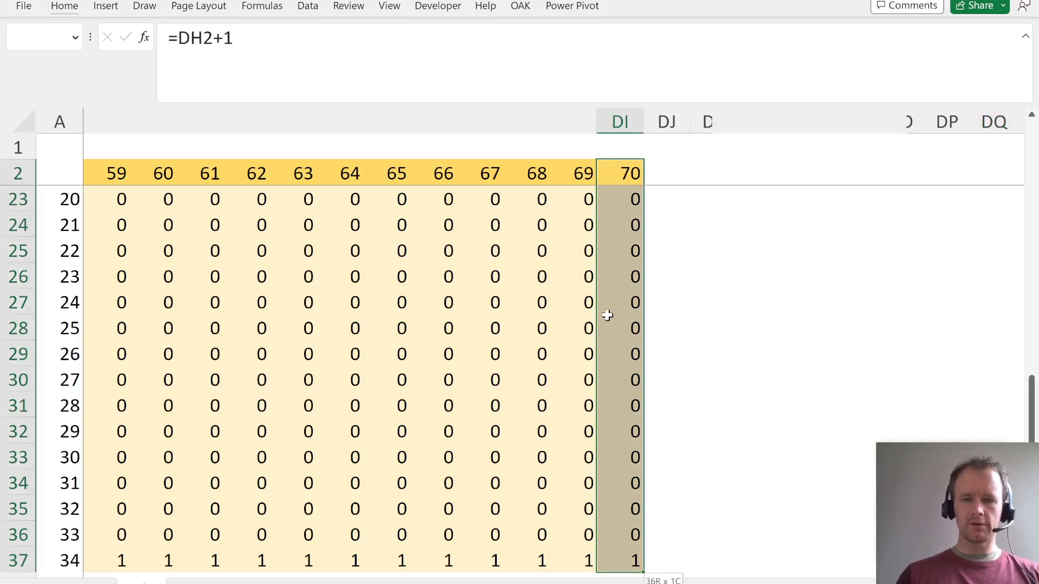
{"action": "key", "text": "ctrl+shift+Left"}
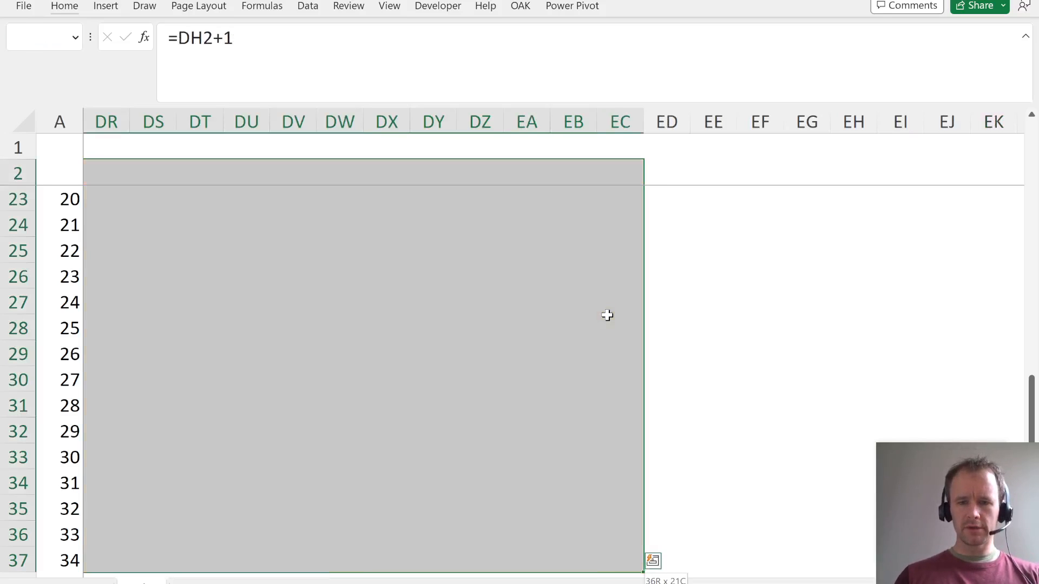
{"action": "key", "text": "shift+Right"}
{"action": "key", "text": "shift+Right"}
{"action": "key", "text": "shift+Right"}
{"action": "key", "text": "shift+Right"}
{"action": "key", "text": "shift+Right"}
{"action": "key", "text": "shift+Right"}
{"action": "key", "text": "shift+Right"}
{"action": "key", "text": "shift+Right"}
{"action": "key", "text": "shift+Right"}
{"action": "key", "text": "shift+Right"}
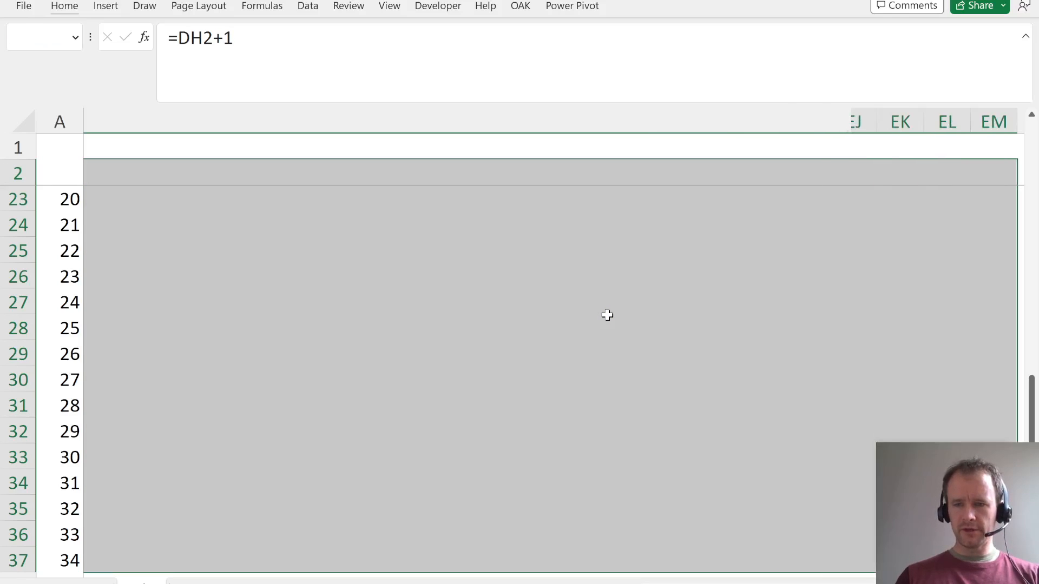
{"action": "key", "text": "ctrl+r"}
{"action": "key", "text": "ctrl+Right"}
{"action": "key", "text": "Right"}
{"action": "key", "text": "Right"}
{"action": "key", "text": "Right"}
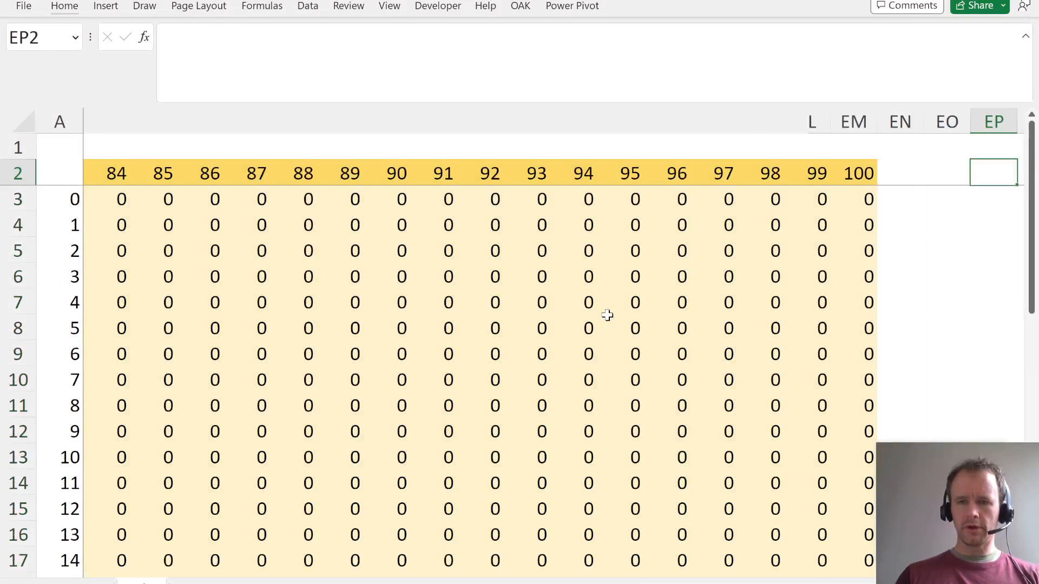
- Check the unrounded probability of square 34 after roll 100 in EM37 with the General number format sample
{"action": "key", "text": "Right"}
{"action": "key", "text": "Left"}
{"action": "key", "text": "Left"}
{"action": "key", "text": "Left"}
{"action": "key", "text": "Left"}
{"action": "key", "text": "ctrl+Down"}
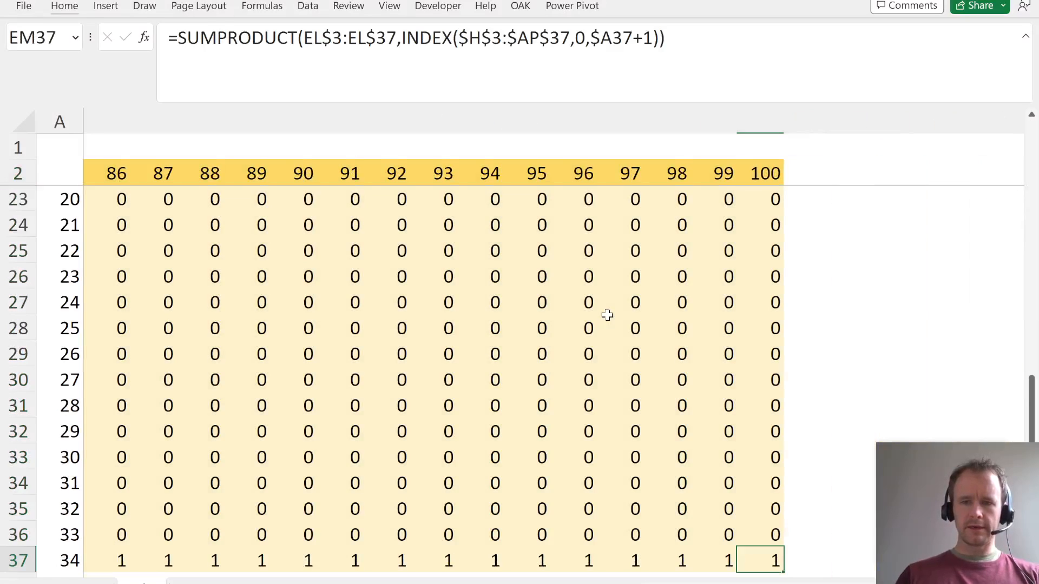
{"action": "key", "text": "ctrl+1"}
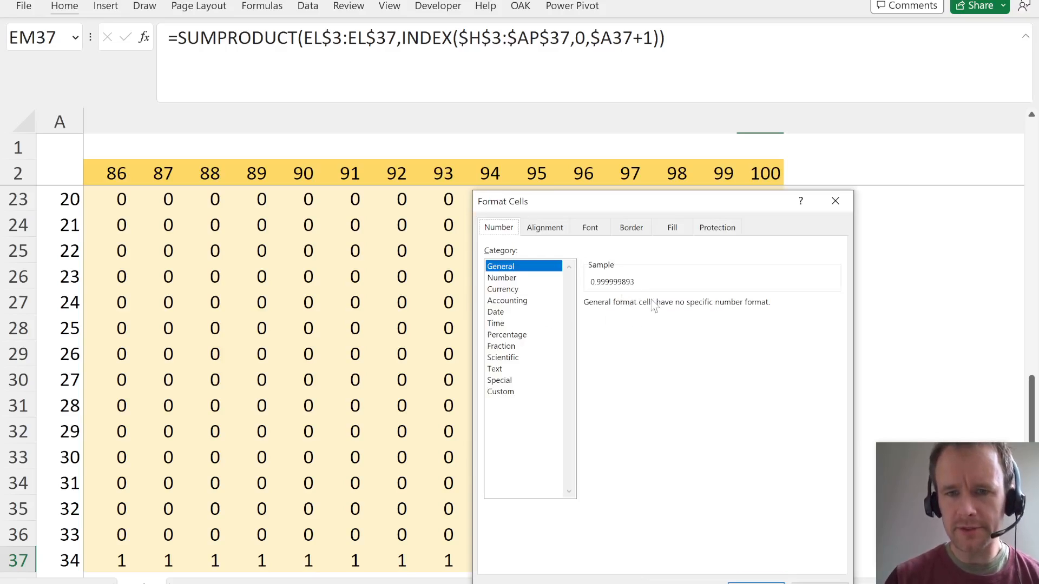
{"action": "key", "text": "Escape"}
- Label cell AO39 below the probability table as "P (Fin)"
{"action": "key", "text": "ctrl+Left"}
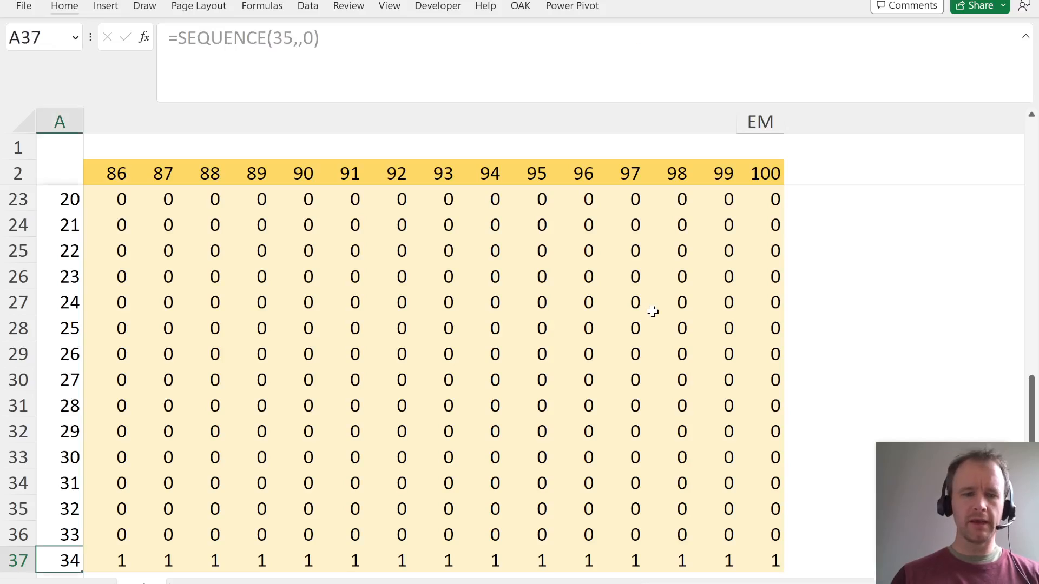
{"action": "key", "text": "Right"}
{"action": "key", "text": "Right"}
{"action": "key", "text": "Right"}
{"action": "key", "text": "Right"}
{"action": "key", "text": "Right"}
{"action": "key", "text": "Right"}
{"action": "key", "text": "Right"}
{"action": "key", "text": "Right"}
{"action": "key", "text": "Right"}
{"action": "key", "text": "Right"}
{"action": "key", "text": "Right"}
{"action": "key", "text": "Right"}
{"action": "key", "text": "Right"}
{"action": "key", "text": "Right"}
{"action": "key", "text": "Right"}
{"action": "key", "text": "Right"}
{"action": "key", "text": "Right"}
{"action": "key", "text": "Right"}
{"action": "key", "text": "Right"}
{"action": "key", "text": "Right"}
{"action": "key", "text": "Right"}
{"action": "key", "text": "Right"}
{"action": "key", "text": "Right"}
{"action": "key", "text": "Right"}
{"action": "key", "text": "Right"}
{"action": "key", "text": "Right"}
{"action": "key", "text": "Right"}
{"action": "key", "text": "Right"}
{"action": "key", "text": "Right"}
{"action": "key", "text": "Right"}
{"action": "key", "text": "Right"}
{"action": "key", "text": "Right"}
{"action": "key", "text": "Right"}
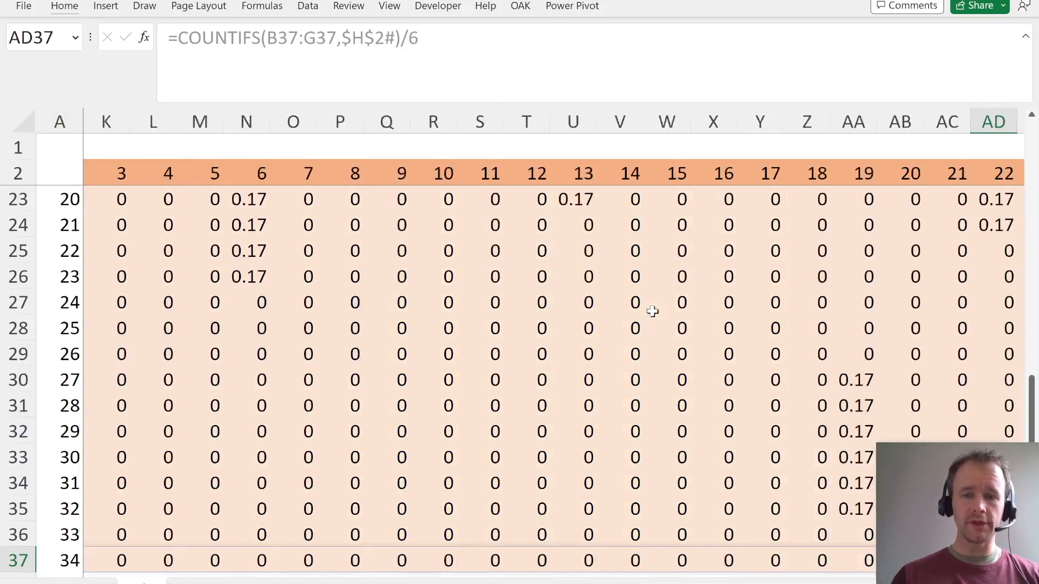
{"action": "key", "text": "Left"}
{"action": "key", "text": "Left"}
{"action": "key", "text": "Left"}
{"action": "key", "text": "Left"}
{"action": "key", "text": "Left"}
{"action": "key", "text": "Left"}
{"action": "key", "text": "Left"}
{"action": "key", "text": "Left"}
{"action": "key", "text": "Left"}
{"action": "key", "text": "Left"}
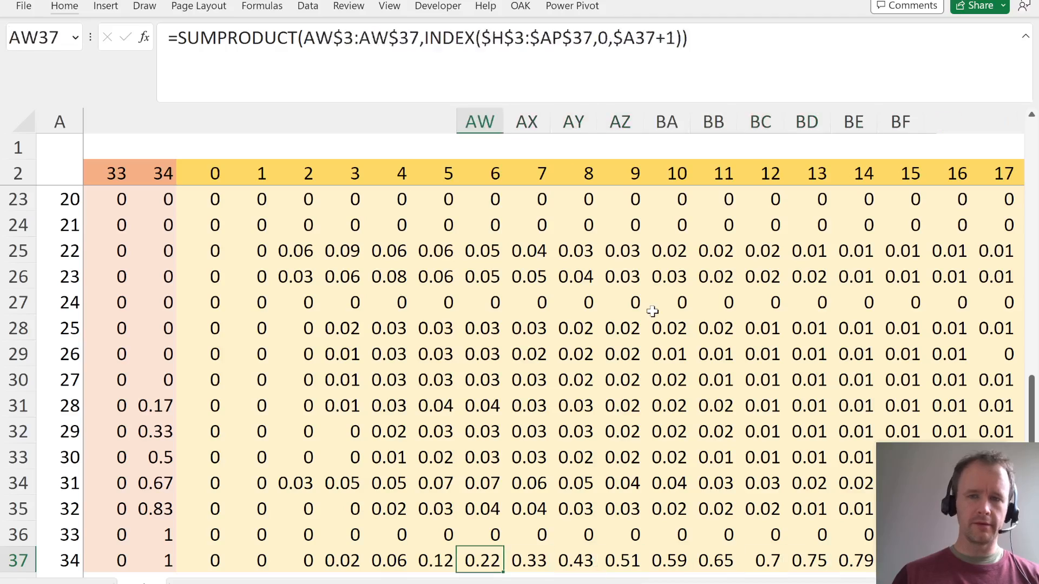
{"action": "key", "text": "Left"}
{"action": "key", "text": "Left"}
{"action": "key", "text": "Down"}
{"action": "key", "text": "Down"}
{"action": "key", "text": "Left"}
{"action": "key", "text": "Left"}
{"action": "key", "text": "Left"}
{"action": "key", "text": "Left"}
{"action": "key", "text": "Left"}
{"action": "key", "text": "Up"}
{"action": "key", "text": "Left"}
{"action": "key", "text": "Down"}
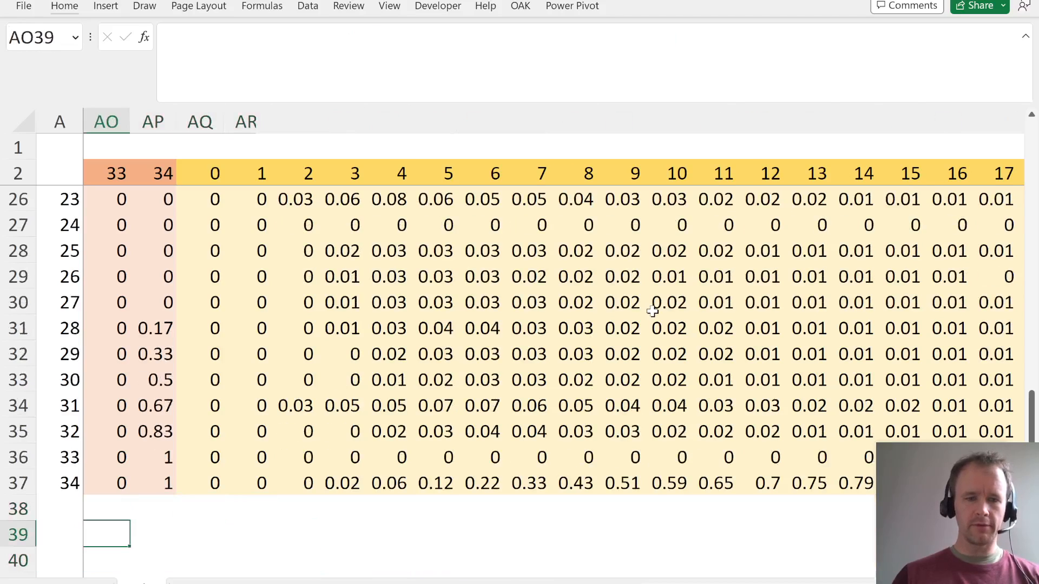
{"action": "type", "text": "P (Fin"}
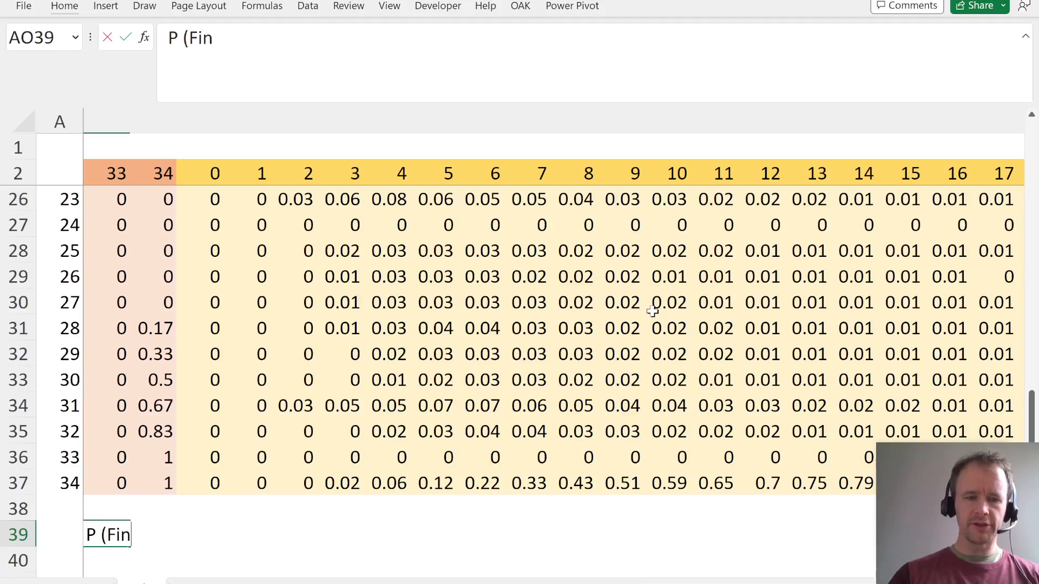
{"action": "type", "text": ")"}
{"action": "key", "text": "Return"}
- Enter =AR37-AQ37 in AR39 to calculate the probability of finishing on exactly roll 1
{"action": "key", "text": "Up"}
{"action": "key", "text": "Right"}
{"action": "key", "text": "Right"}
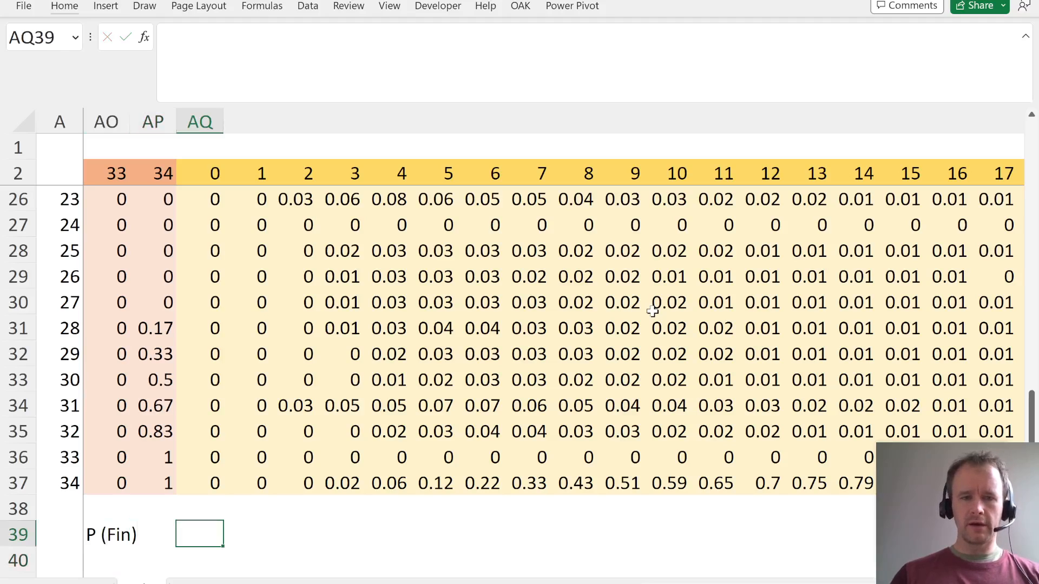
{"action": "key", "text": "Right"}
{"action": "type", "text": "="}
{"action": "key", "text": "Up"}
{"action": "key", "text": "Up"}
{"action": "key", "text": "Up"}
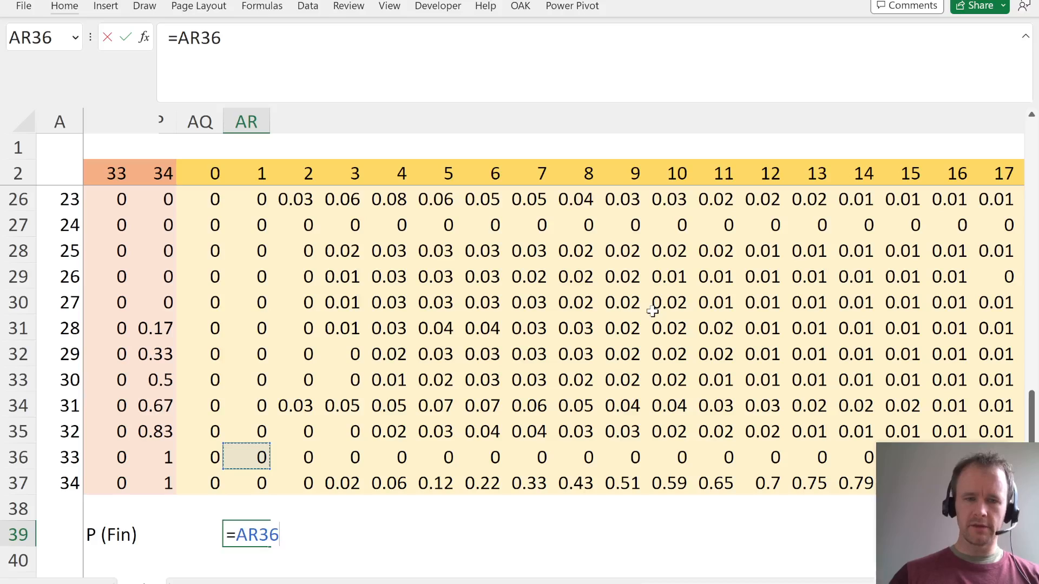
{"action": "key", "text": "Down"}
{"action": "type", "text": "-"}
{"action": "key", "text": "Up"}
{"action": "key", "text": "Up"}
{"action": "key", "text": "Left"}
{"action": "key", "text": "Return"}
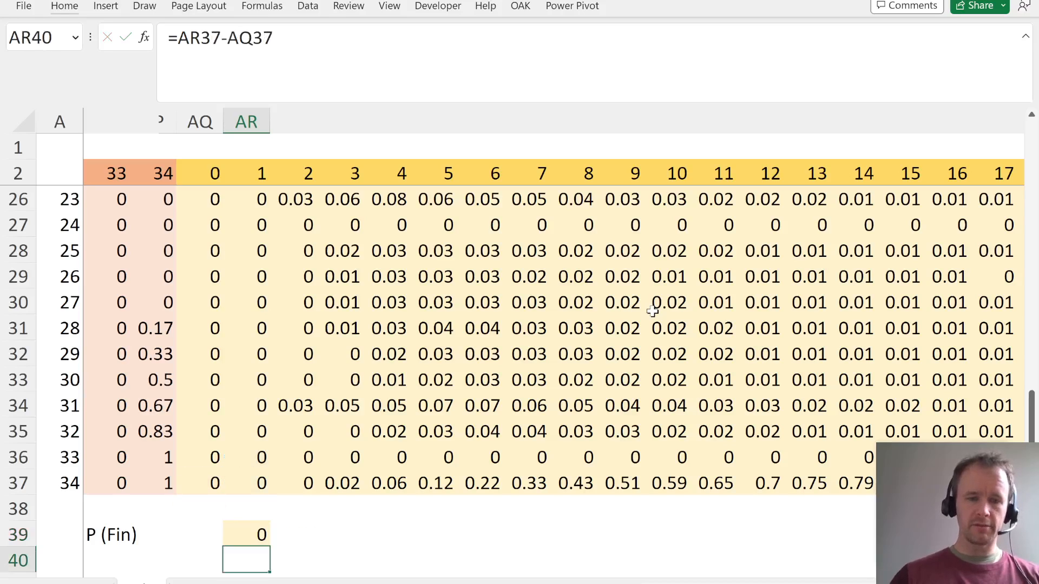
- Paste only the formatting of the blank cell AQ39 onto AR39
{"action": "key", "text": "Up"}
{"action": "key", "text": "Up"}
{"action": "key", "text": "Up"}
{"action": "key", "text": "Down"}
{"action": "key", "text": "Down"}
{"action": "key", "text": "Left"}
{"action": "key", "text": "ctrl+c"}
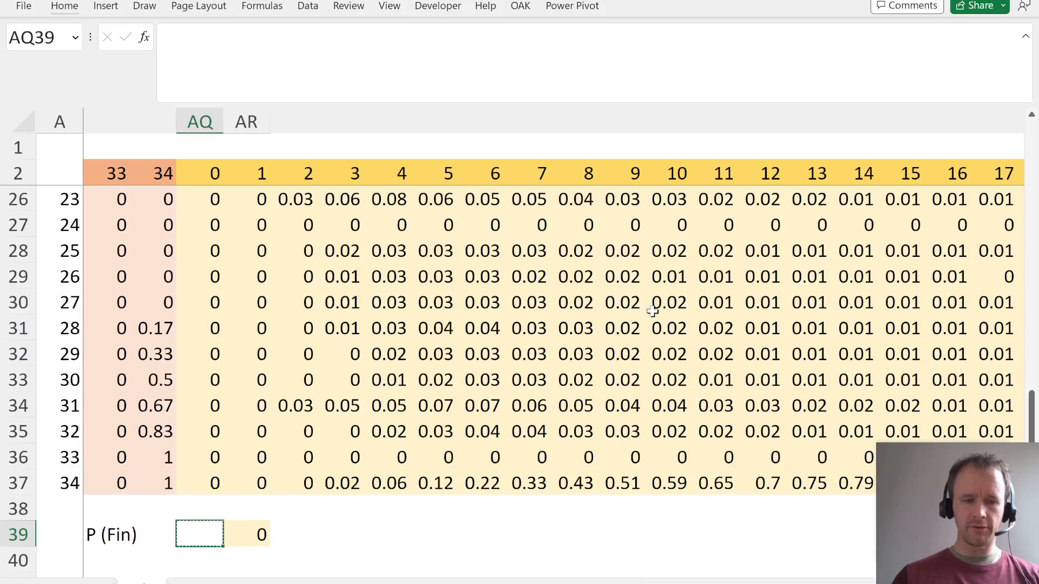
{"action": "key", "text": "Right"}
{"action": "key", "text": "ctrl+v"}
{"action": "key", "text": "Up"}
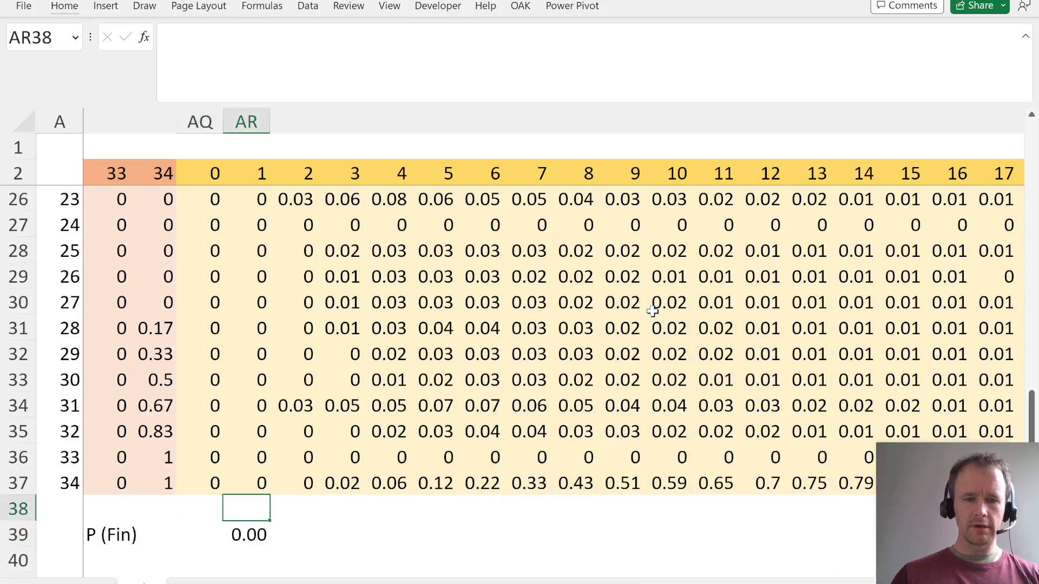
- Fill the finishing probability formula in AR39 across row 39 to EM39, under roll 100
{"action": "key", "text": "Up"}
{"action": "key", "text": "ctrl+Right"}
{"action": "key", "text": "Down"}
{"action": "key", "text": "Down"}
{"action": "key", "text": "ctrl+shift+Left"}
{"action": "key", "text": "ctrl+r"}
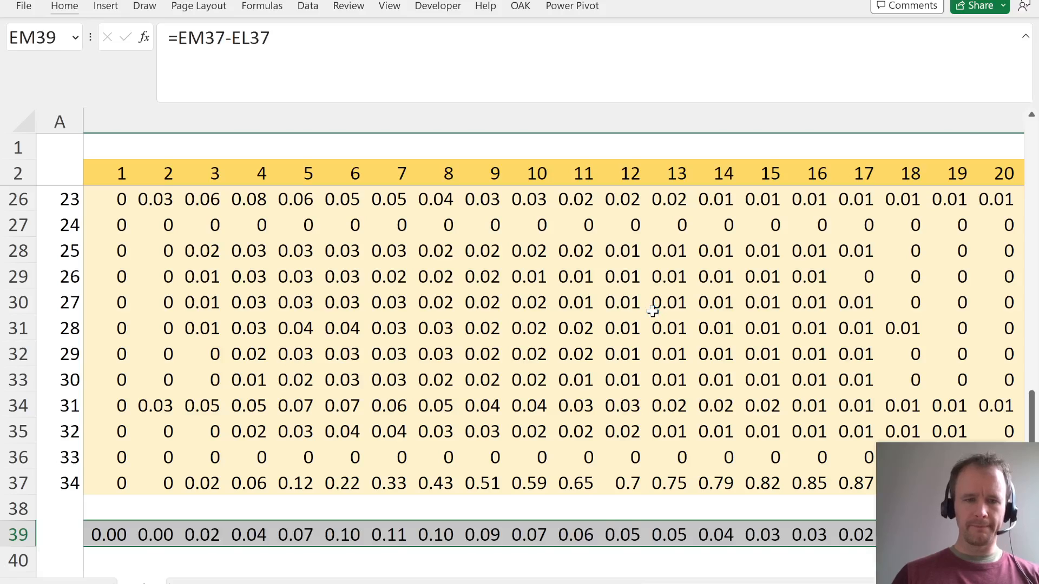
- Label cell AO40 as "E (rolls)"
{"action": "key", "text": "Left"}
{"action": "key", "text": "Left"}
{"action": "key", "text": "Right"}
{"action": "key", "text": "Right"}
{"action": "key", "text": "ctrl+Left"}
{"action": "key", "text": "ctrl+Left"}
{"action": "key", "text": "Left"}
{"action": "key", "text": "Down"}
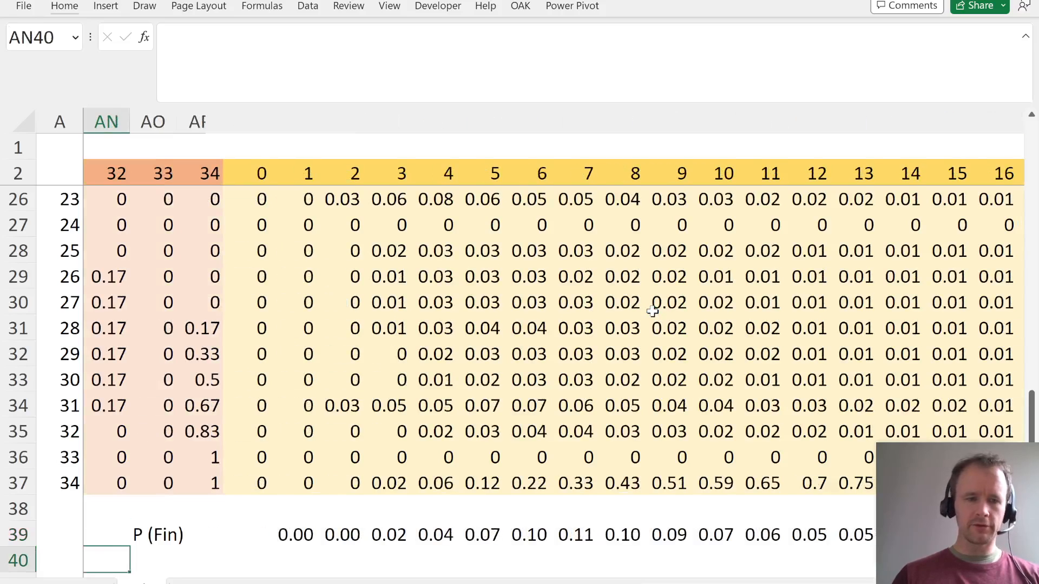
{"action": "key", "text": "Right"}
{"action": "type", "text": "E (rolls)"}
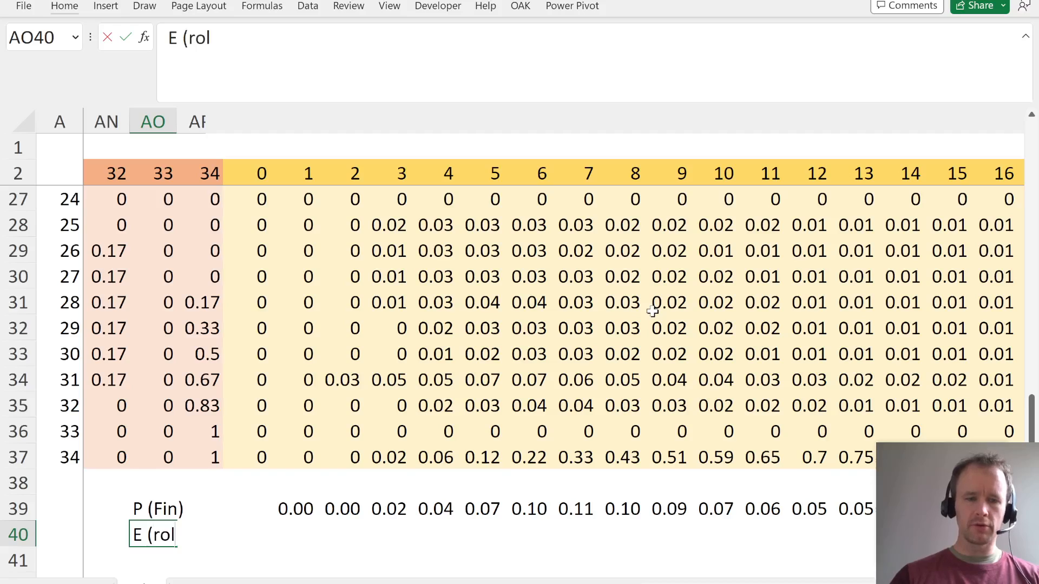
{"action": "key", "text": "Tab"}
- Enter =SUMPRODUCT(AR39:EM39,AR2:EM2) in AR40 to calculate the expected number of rolls
{"action": "key", "text": "Right"}
{"action": "key", "text": "Right"}
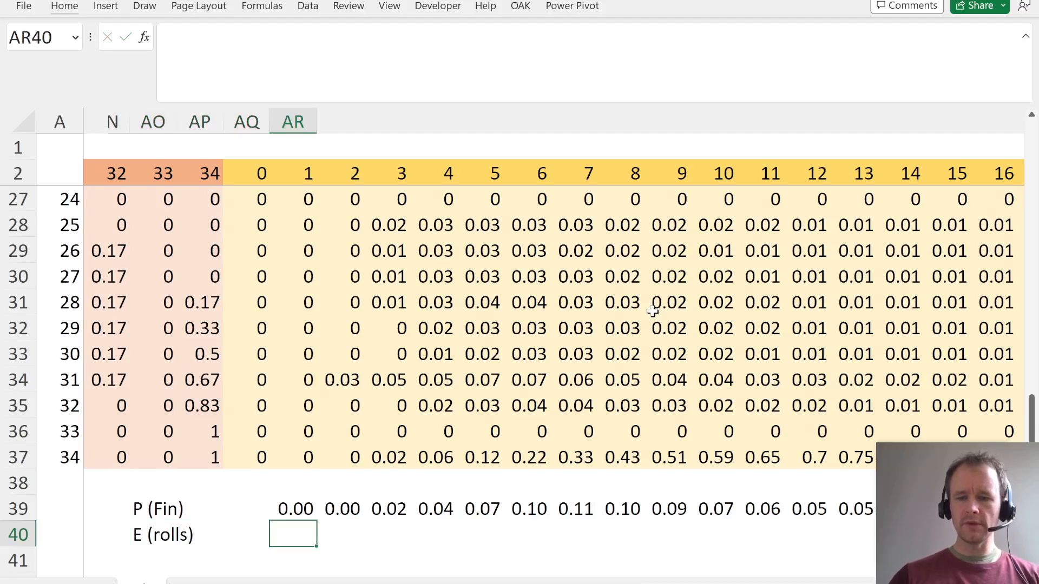
{"action": "type", "text": "=sump"}
{"action": "key", "text": "Tab"}
{"action": "key", "text": "Up"}
{"action": "key", "text": "ctrl+shift+Right"}
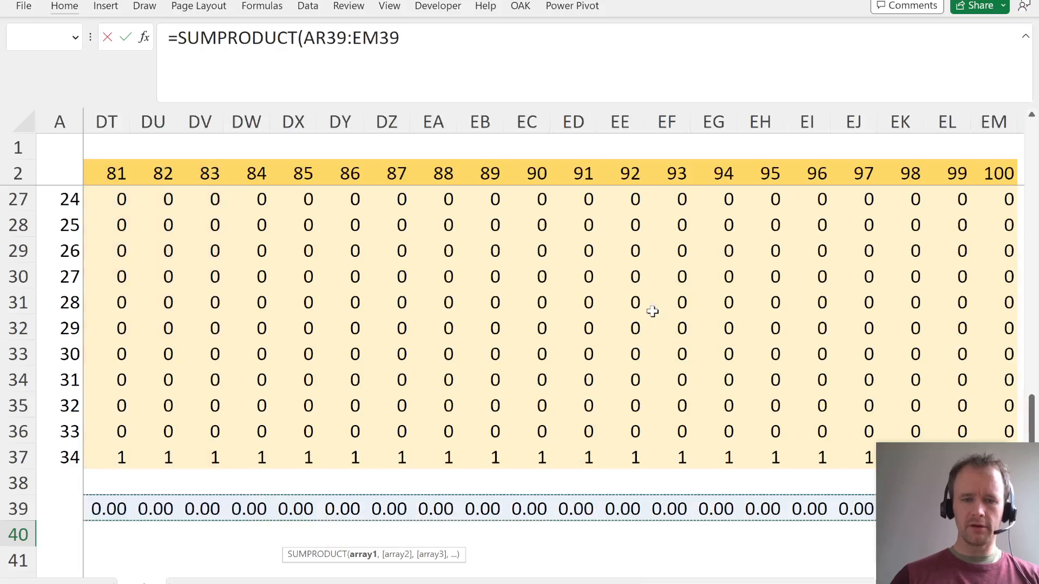
{"action": "type", "text": ","}
{"action": "key", "text": "ctrl+Up"}
{"action": "key", "text": "ctrl+Up"}
{"action": "key", "text": "ctrl+Up"}
{"action": "key", "text": "ctrl+shift+Right"}
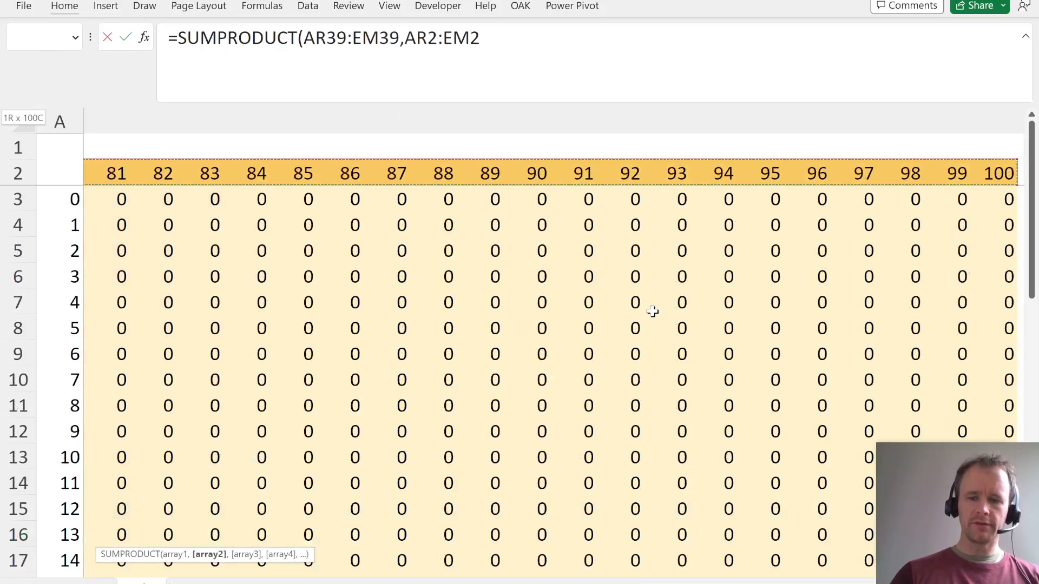
{"action": "type", "text": ")"}
{"action": "key", "text": "ctrl+Return"}
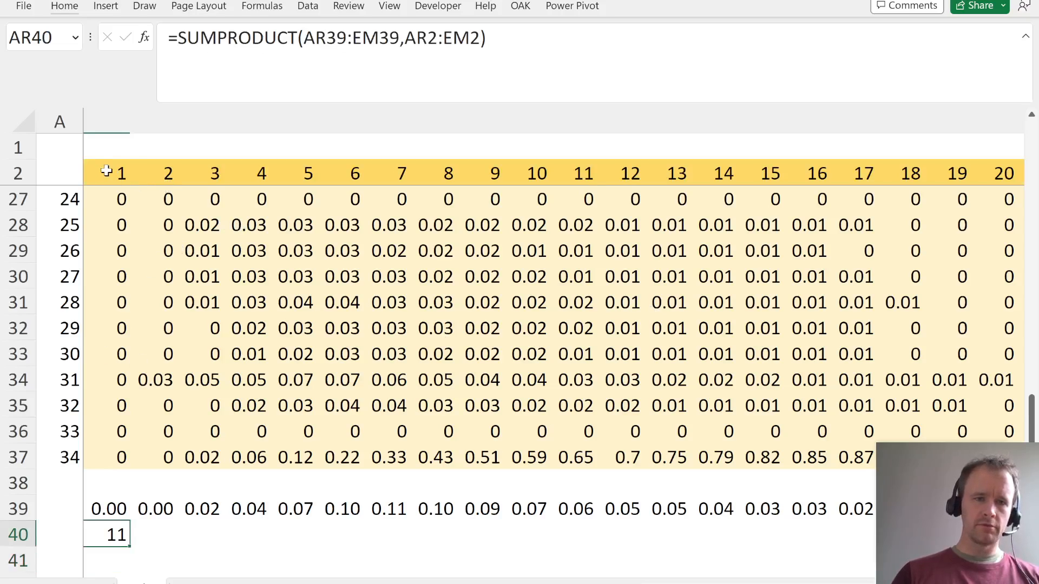
- Check the roll number headers in row 2, and auto-fit column AR to the expected rolls value in AR40
{"action": "left_click", "coordinate": [100, 171]}
{"action": "left_click", "coordinate": [158, 171]}
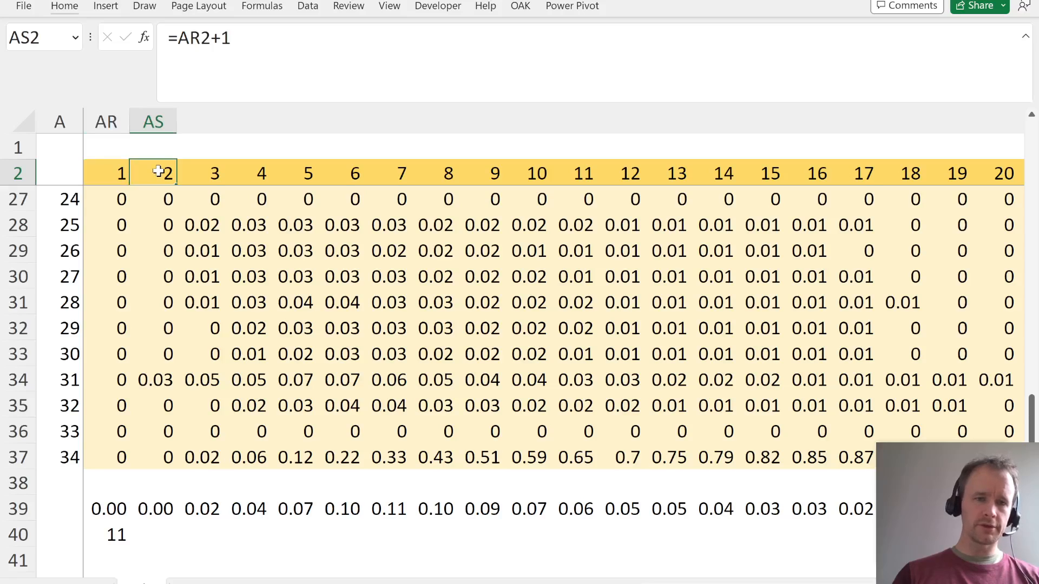
{"action": "left_click", "coordinate": [213, 172]}
{"action": "left_click", "coordinate": [114, 534]}
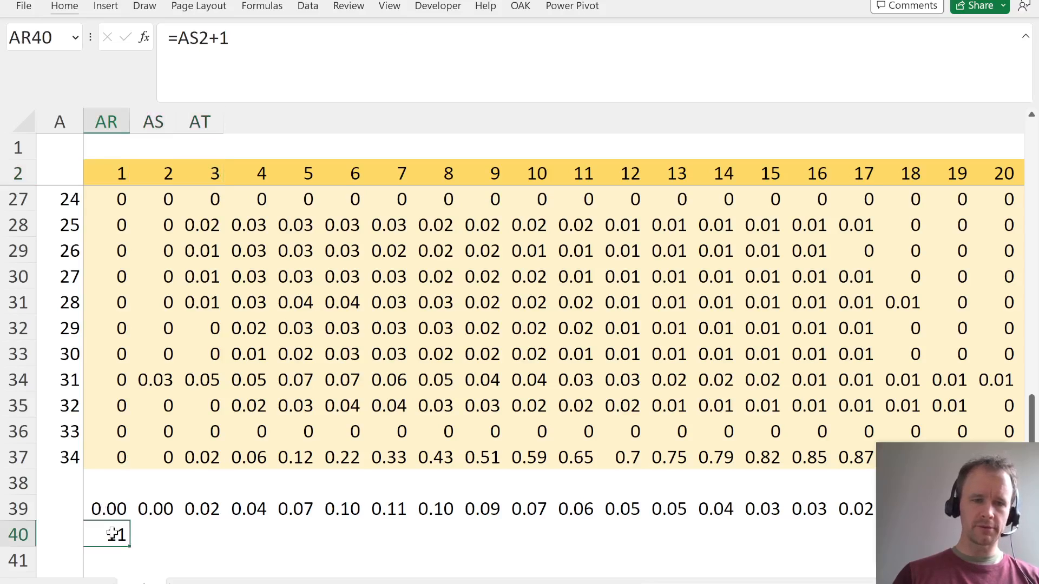
{"action": "key", "text": "alt+h"}
{"action": "key", "text": "o"}
{"action": "key", "text": "i"}
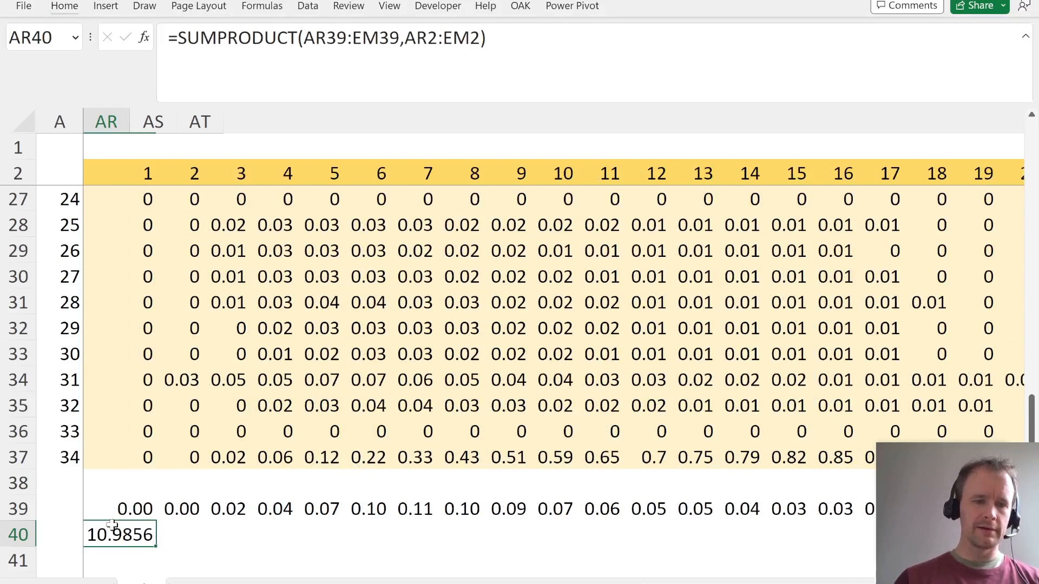
- Check the finishing probability of roll 100 in EM39 and its number format sample
{"action": "left_click", "coordinate": [154, 505]}
{"action": "key", "text": "ctrl+Right"}
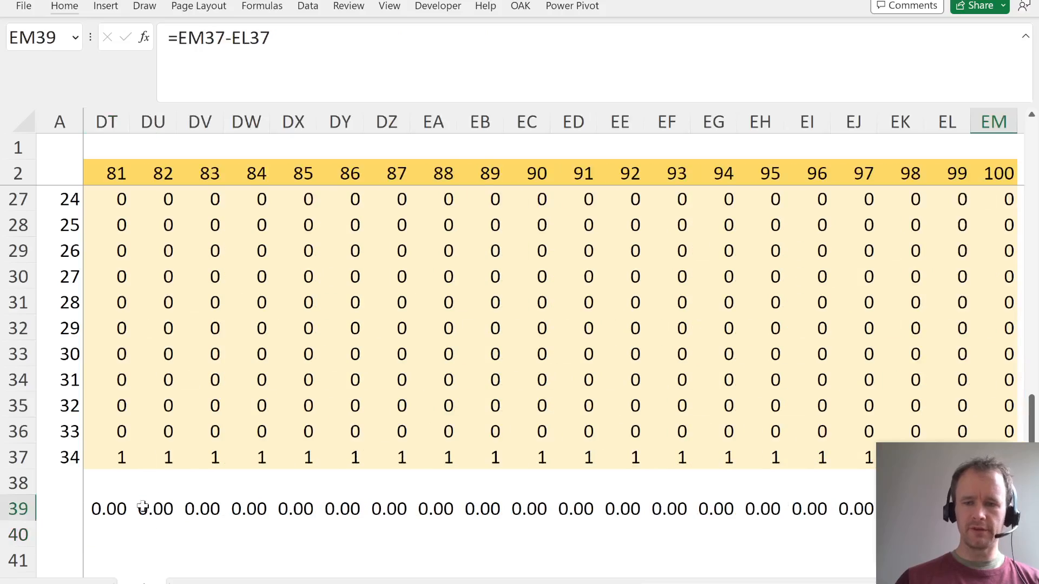
{"action": "key", "text": "Right"}
{"action": "key", "text": "Right"}
{"action": "key", "text": "Right"}
{"action": "key", "text": "Left"}
{"action": "key", "text": "Left"}
{"action": "key", "text": "Left"}
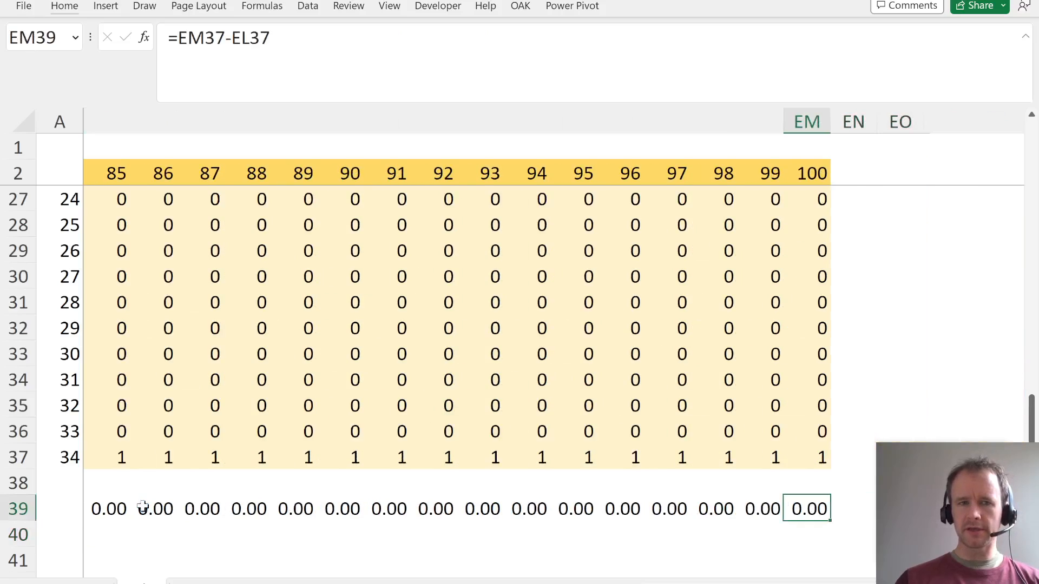
{"action": "key", "text": "ctrl+1"}
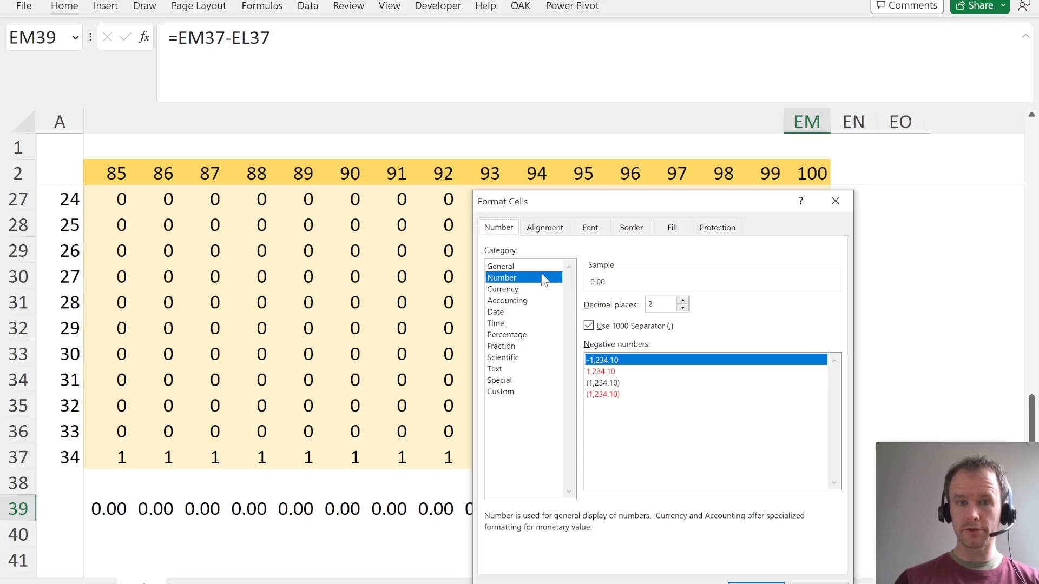
{"action": "key", "text": "Return"}
{"action": "key", "text": "Down"}
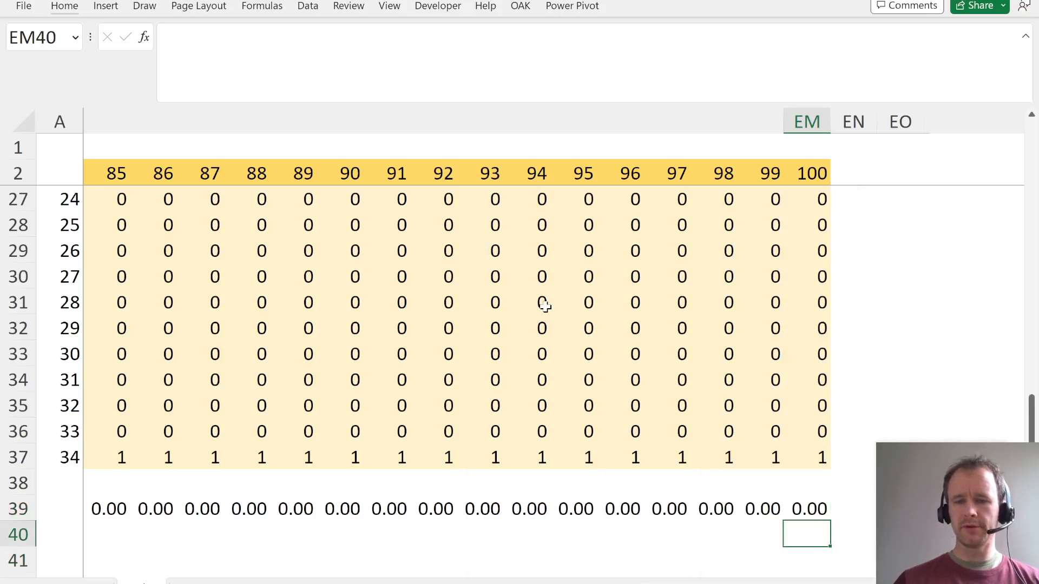
- Review the expected rolls result in AR40 and go back to the start of the table at B3
{"action": "key", "text": "ctrl+Left"}
{"action": "key", "text": "Left"}
{"action": "key", "text": "Left"}
{"action": "key", "text": "Left"}
{"action": "key", "text": "Left"}
{"action": "key", "text": "Right"}
{"action": "key", "text": "Right"}
{"action": "key", "text": "Right"}
{"action": "key", "text": "Right"}
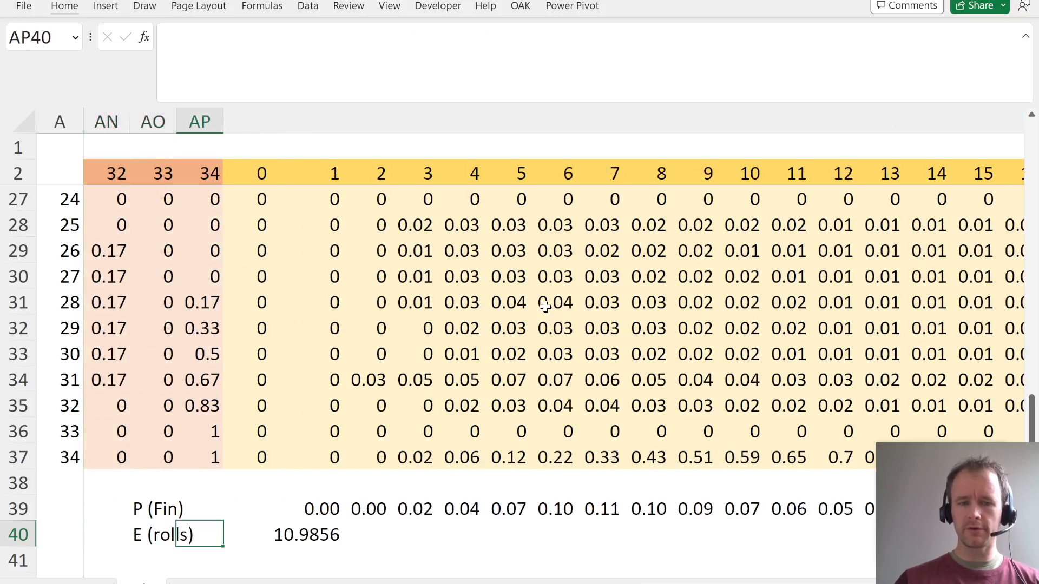
{"action": "key", "text": "Right"}
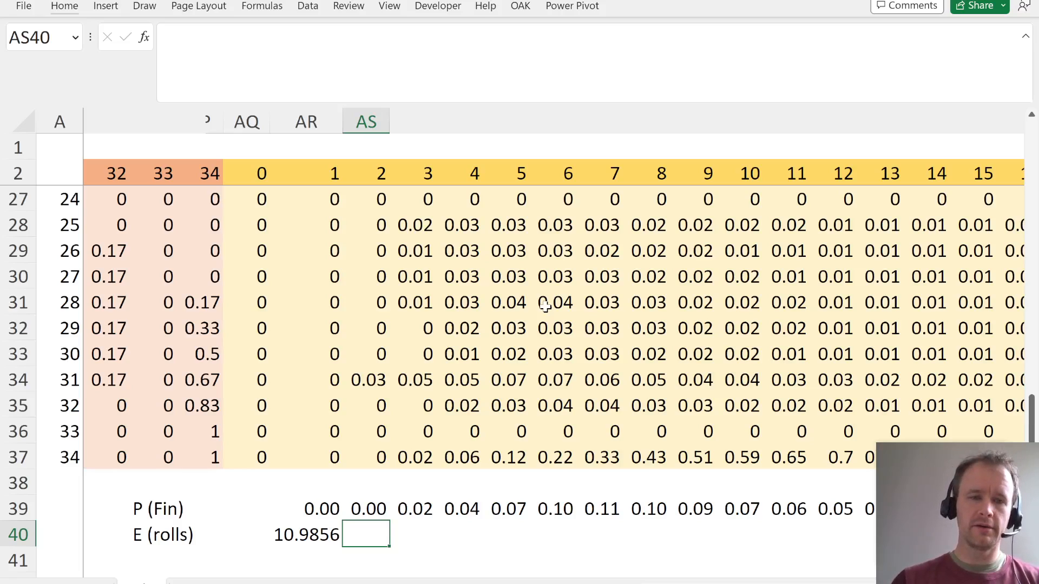
{"action": "key", "text": "ctrl+shift+Home"}
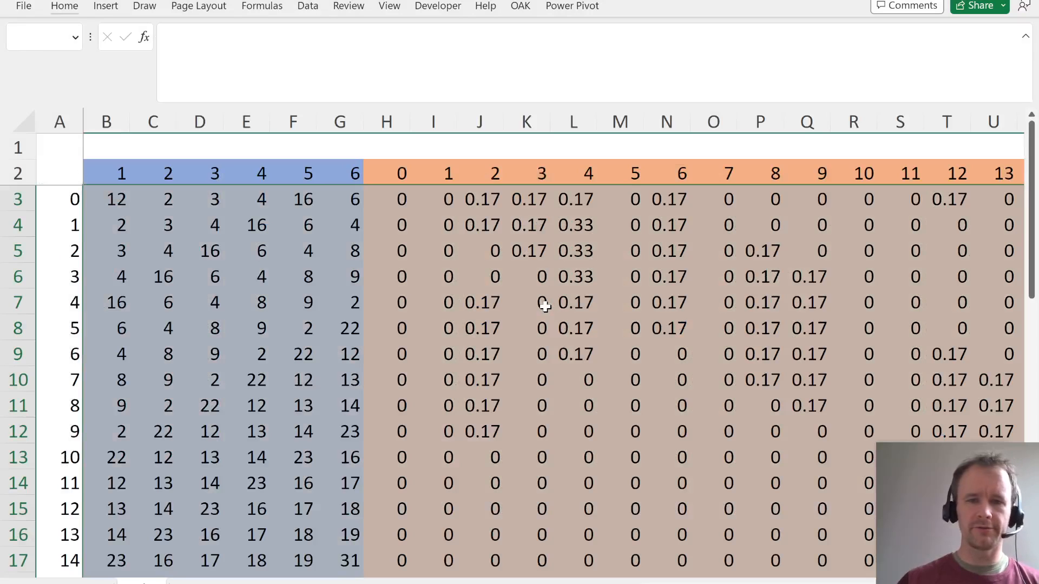
{"action": "key", "text": "shift+BackSpace"}
{"action": "key", "text": "Right"}
{"action": "key", "text": "Right"}
{"action": "key", "text": "Right"}
{"action": "key", "text": "Right"}
{"action": "key", "text": "Right"}
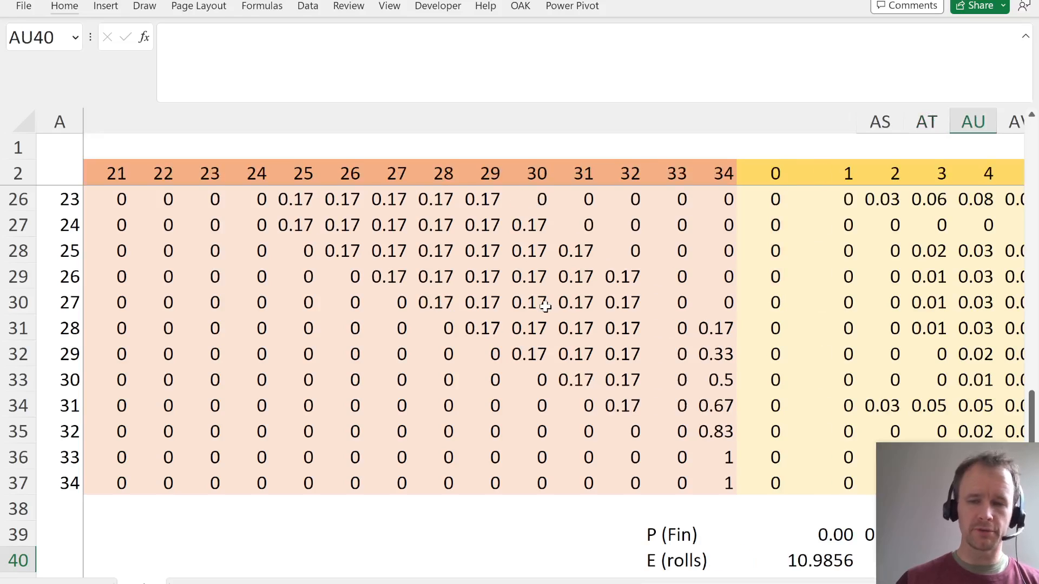
{"action": "key", "text": "ctrl+Left"}
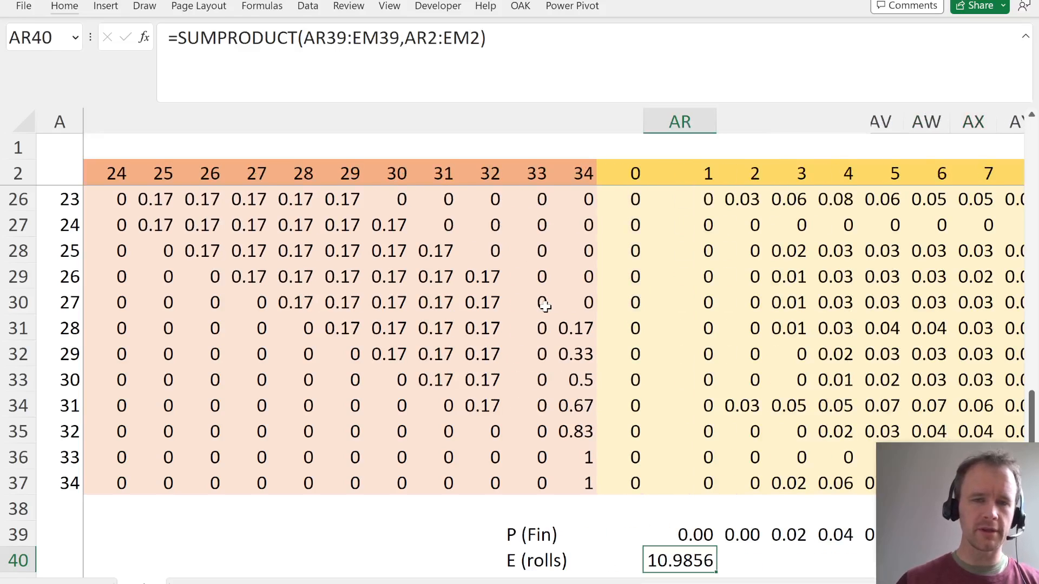
{"action": "key", "text": "ctrl+Home"}
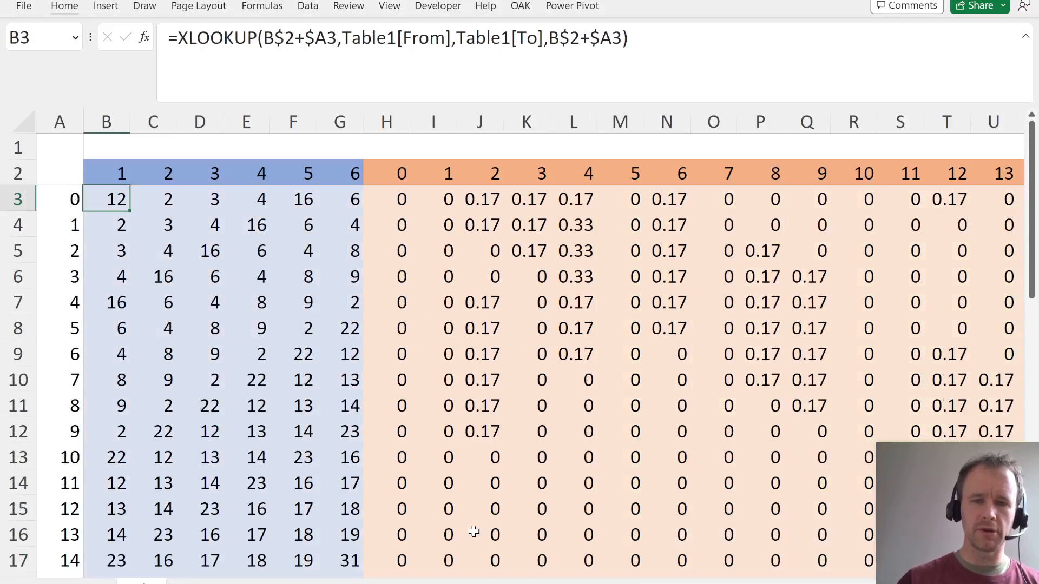
- Examine the position probability table for the first rolls, including the starting value in AQ3 and the formula in AR3:AR37
{"action": "scroll", "coordinate": [473, 529], "scroll_direction": "down", "scroll_amount": 5}
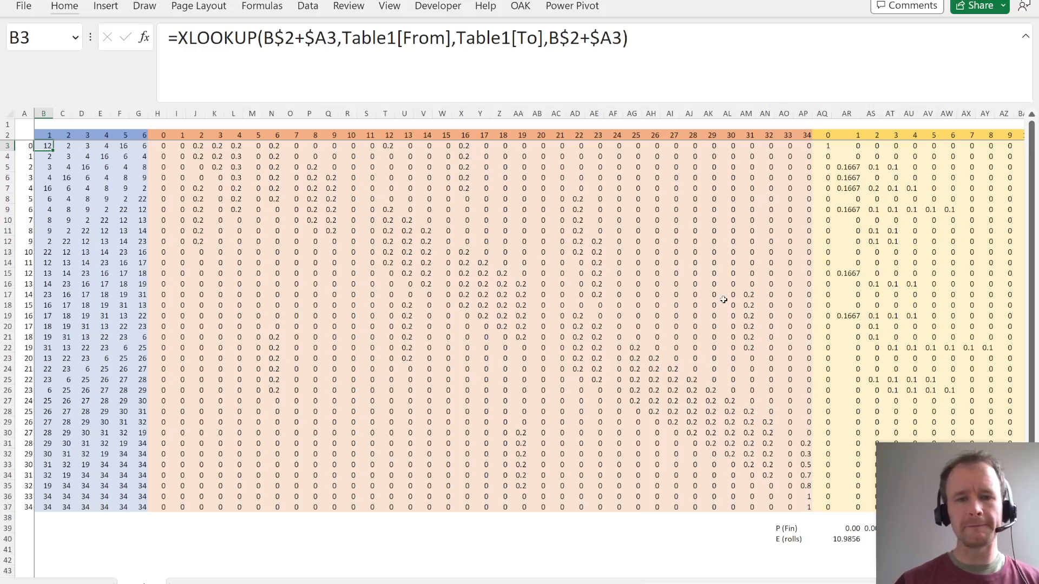
{"action": "left_click", "coordinate": [828, 146]}
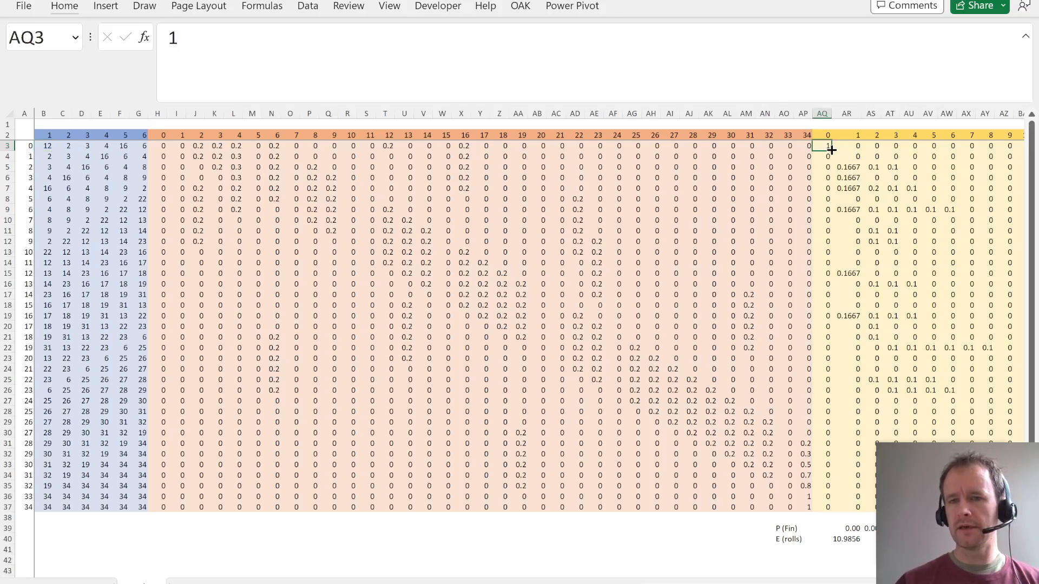
{"action": "scroll", "coordinate": [828, 146], "scroll_direction": "right", "scroll_amount": 10}
{"action": "key", "text": "Left"}
{"action": "key", "text": "Left"}
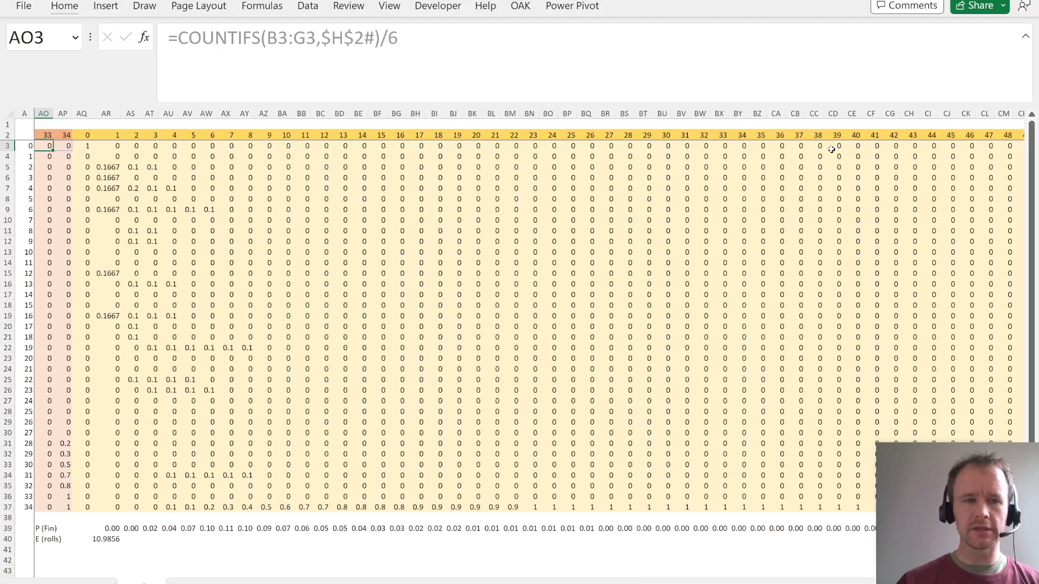
{"action": "key", "text": "Right"}
{"action": "key", "text": "Right"}
{"action": "key", "text": "Right"}
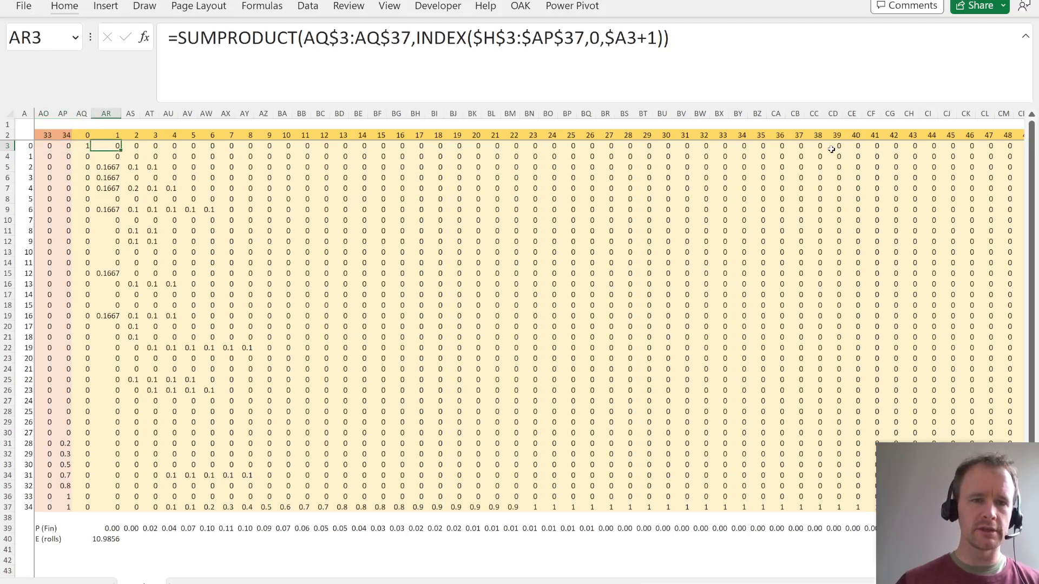
{"action": "key", "text": "ctrl+shift+Down"}
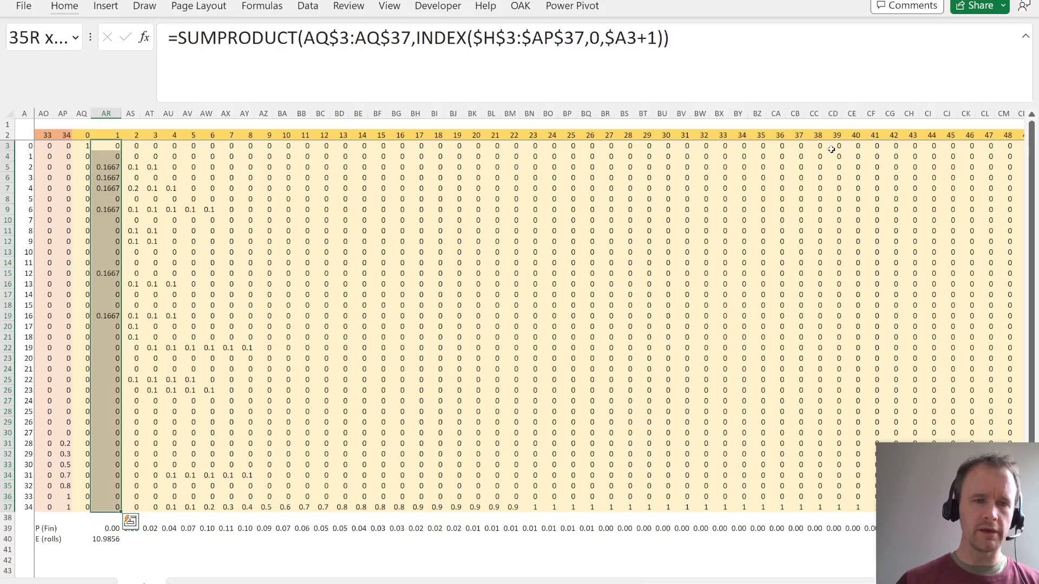
- Clear the roll 1 position probabilities in AR3:AR37 and return to AR3
{"action": "key", "text": "Left"}
{"action": "key", "text": "ctrl+Left"}
{"action": "key", "text": "Right"}
{"action": "key", "text": "Right"}
{"action": "key", "text": "Right"}
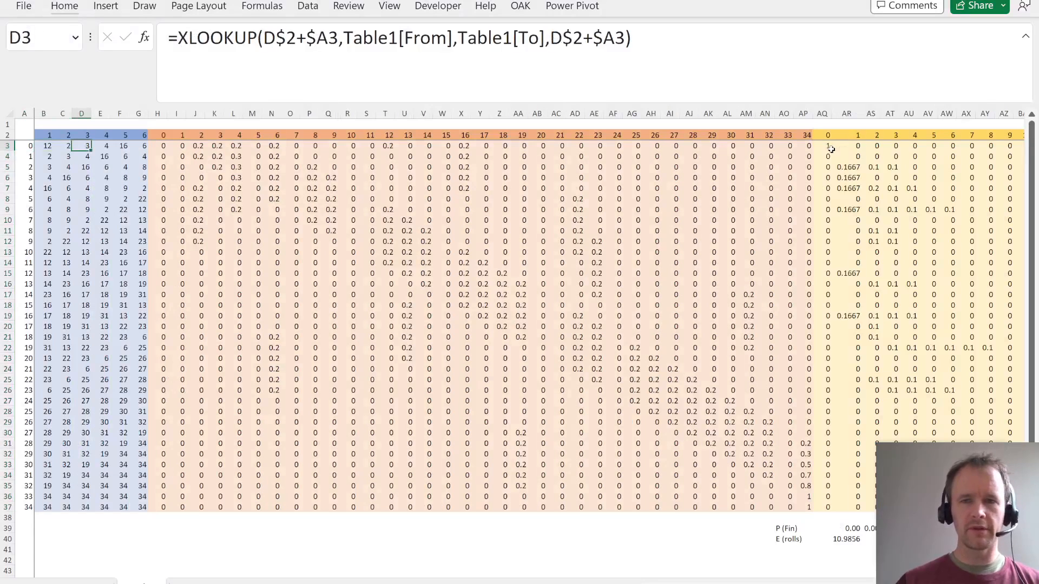
{"action": "key", "text": "Right"}
{"action": "key", "text": "Right"}
{"action": "key", "text": "Right"}
{"action": "key", "text": "Right"}
{"action": "key", "text": "Right"}
{"action": "key", "text": "Right"}
{"action": "key", "text": "Right"}
{"action": "key", "text": "Right"}
{"action": "key", "text": "Right"}
{"action": "key", "text": "Right"}
{"action": "key", "text": "Right"}
{"action": "key", "text": "Right"}
{"action": "key", "text": "Right"}
{"action": "key", "text": "Right"}
{"action": "key", "text": "Right"}
{"action": "key", "text": "Right"}
{"action": "key", "text": "Right"}
{"action": "key", "text": "Right"}
{"action": "key", "text": "Right"}
{"action": "key", "text": "Right"}
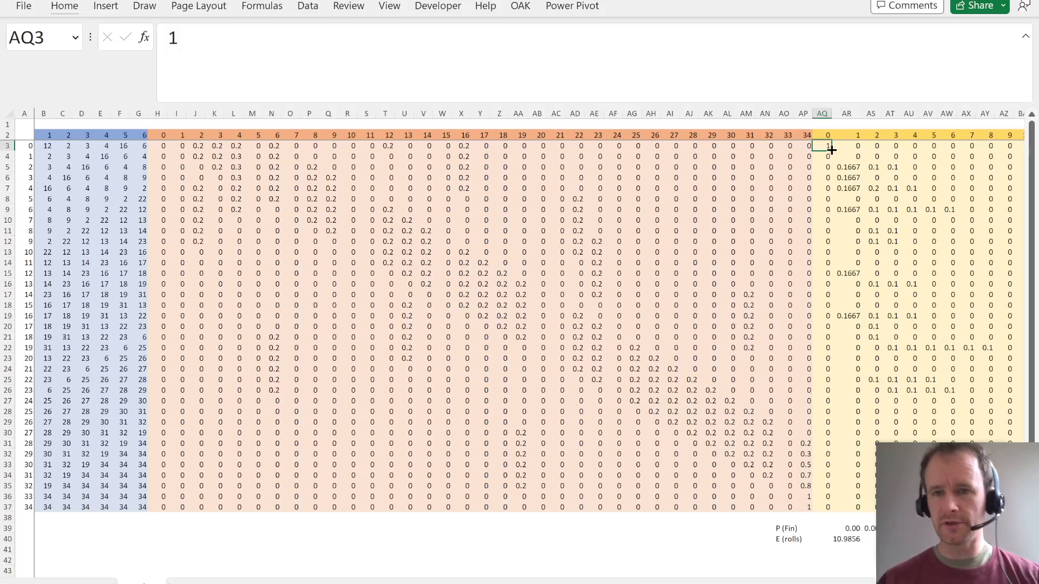
{"action": "key", "text": "Right"}
{"action": "key", "text": "ctrl+shift+Down"}
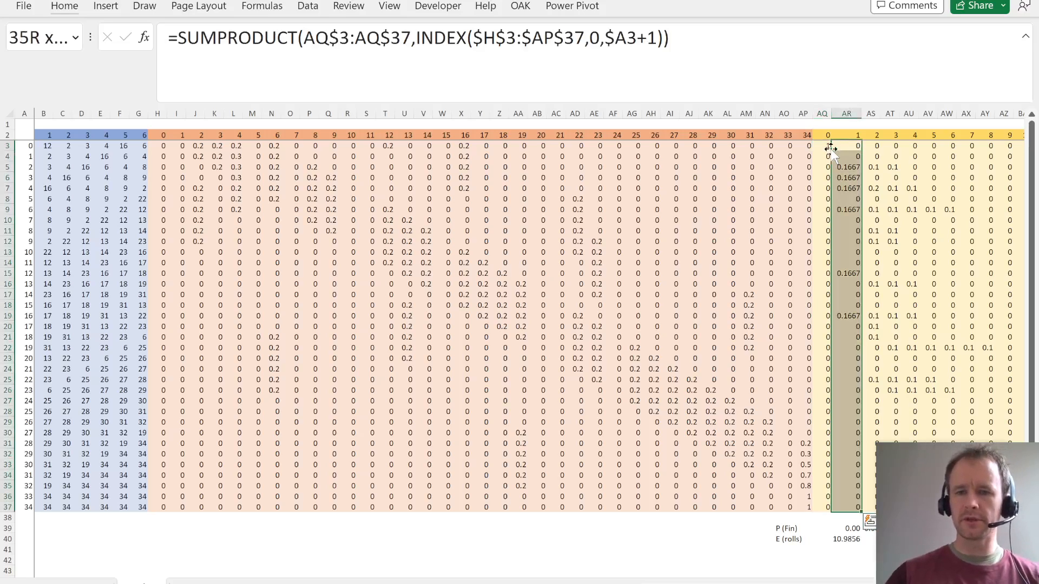
{"action": "key", "text": "Delete"}
{"action": "key", "text": "Left"}
{"action": "key", "text": "Right"}
- Start an MMULT formula in AR3 with AQ3:AQ37 as its first array
{"action": "type", "text": "=mm"}
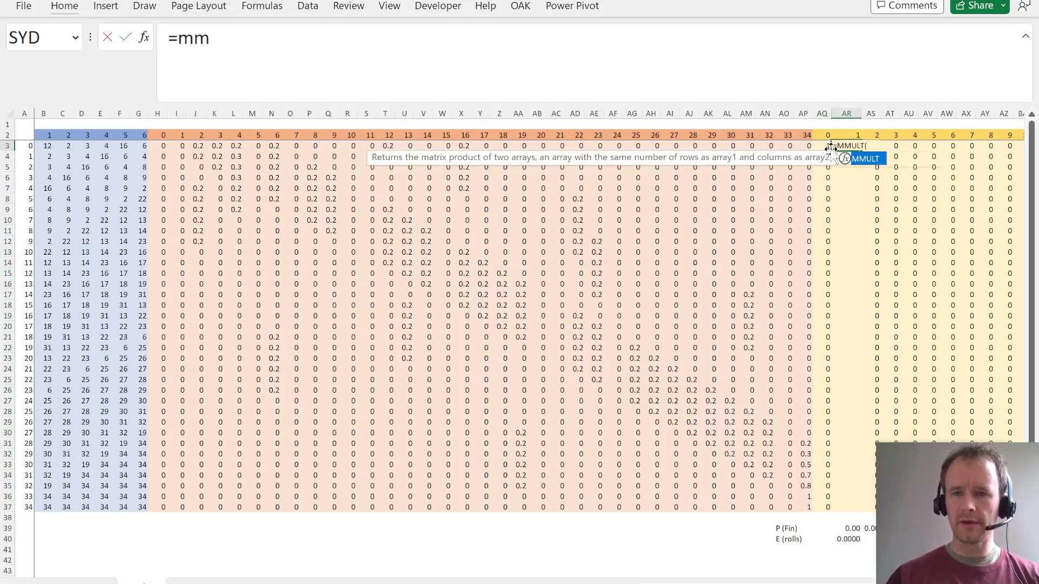
{"action": "key", "text": "Tab"}
{"action": "key", "text": "Left"}
{"action": "key", "text": "ctrl+shift+Down"}
{"action": "type", "text": ","}
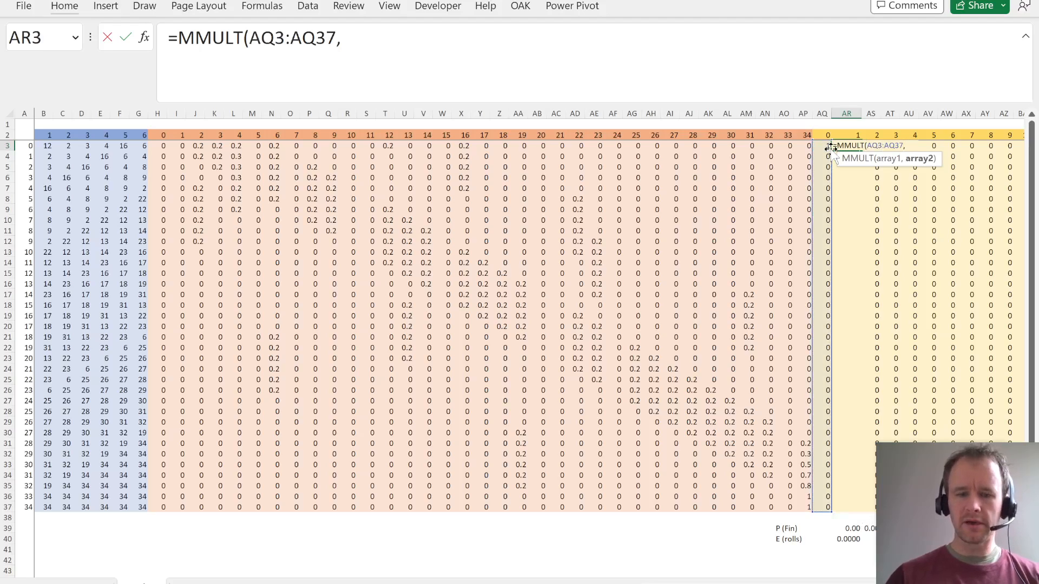
{"action": "type", "text": "tran"}
- Complete the AR3 formula with TRANSPOSE($H$3:$AP$37) as the second MMULT array, using absolute references
{"action": "key", "text": "Tab"}
{"action": "key", "text": "Left"}
{"action": "key", "text": "Left"}
{"action": "key", "text": "ctrl+shift+Down"}
{"action": "key", "text": "shift+Left"}
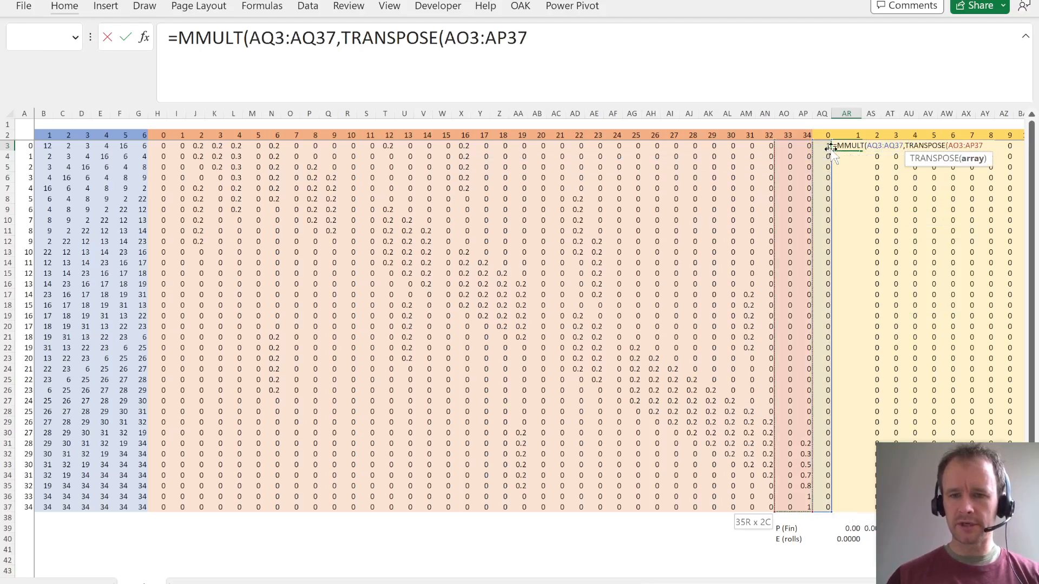
{"action": "key", "text": "ctrl+shift+Left"}
{"action": "key", "text": "shift+Right"}
{"action": "key", "text": "shift+Right"}
{"action": "key", "text": "shift+Right"}
{"action": "key", "text": "shift+Right"}
{"action": "key", "text": "shift+Right"}
{"action": "key", "text": "shift+Right"}
{"action": "key", "text": "shift+Right"}
{"action": "key", "text": "shift+Right"}
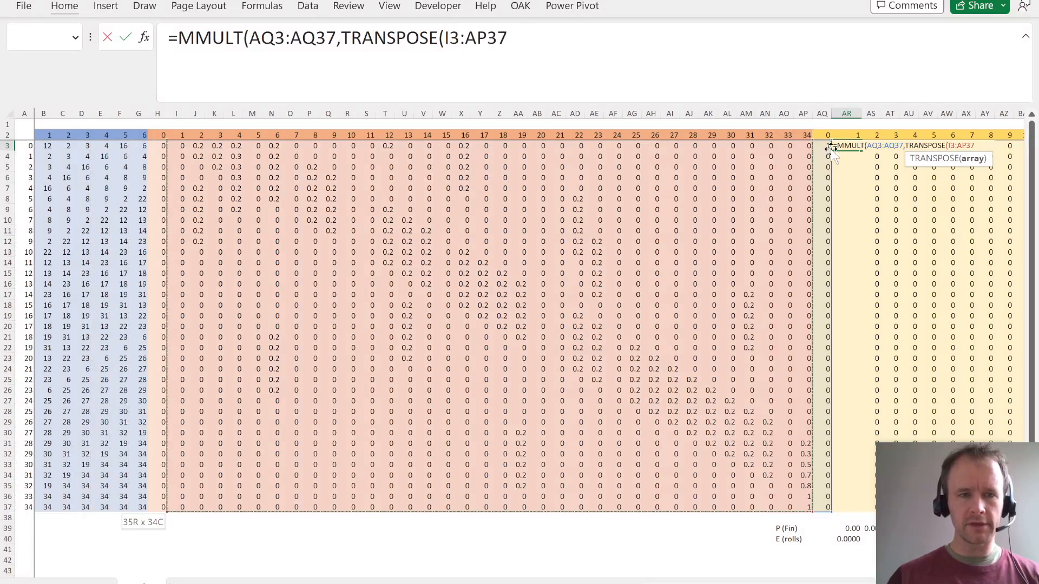
{"action": "key", "text": "shift+Left"}
{"action": "key", "text": "F4"}
{"action": "type", "text": "))"}
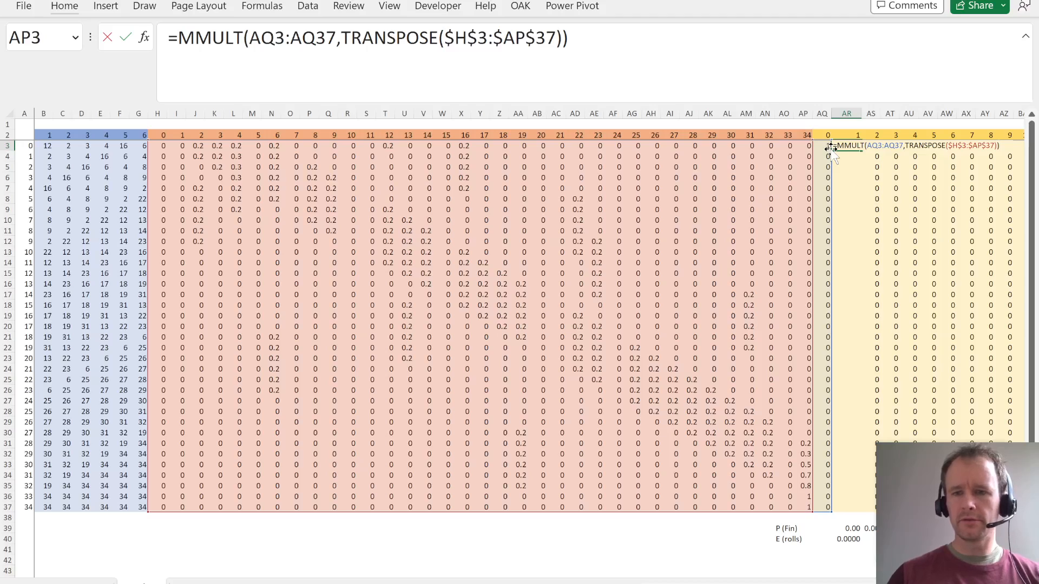
{"action": "key", "text": "Return"}
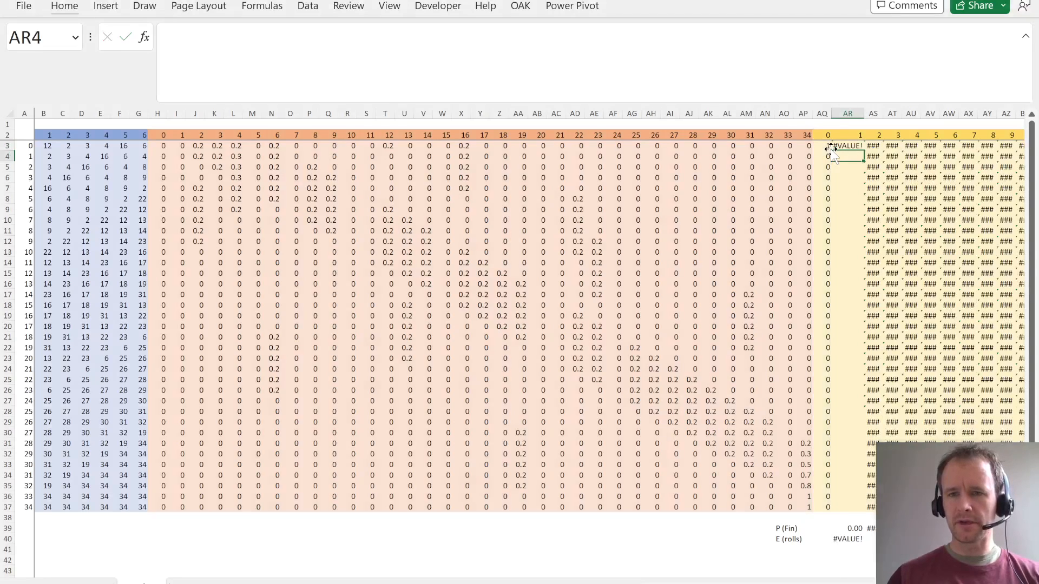
- Swap the two arrays in AR3 so that the formula is =MMULT(TRANSPOSE($H$3:$AP$37),AQ3:AQ37)
{"action": "left_click", "coordinate": [831, 145]}
{"action": "left_click", "coordinate": [584, 71]}
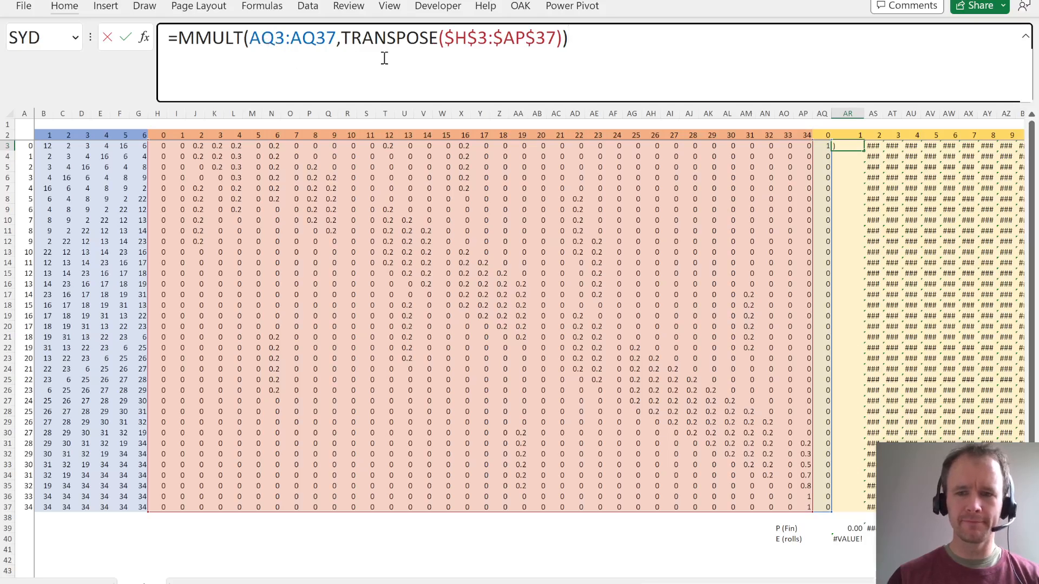
{"action": "key", "text": "Escape"}
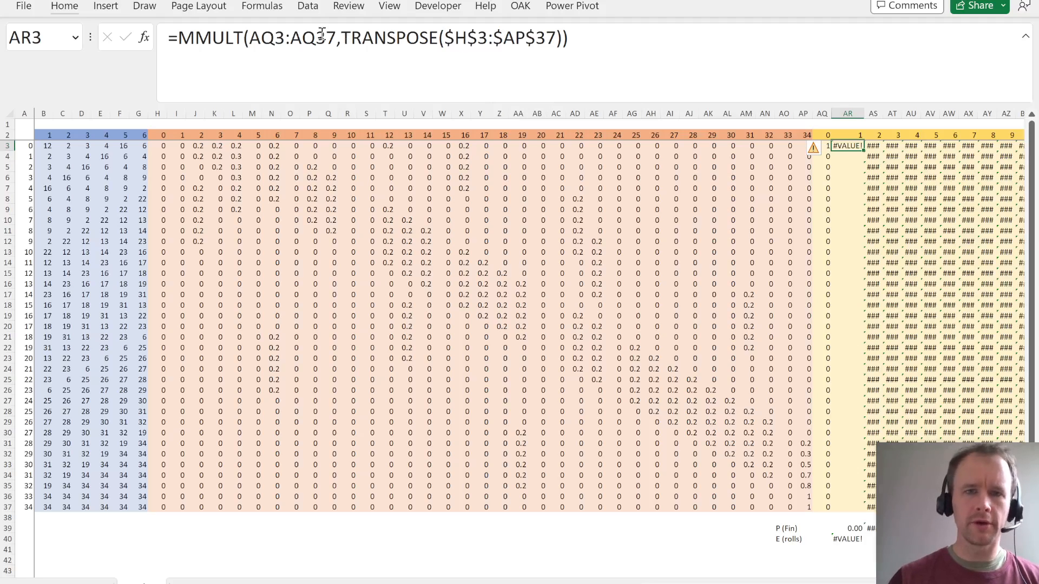
{"action": "left_click", "coordinate": [345, 41]}
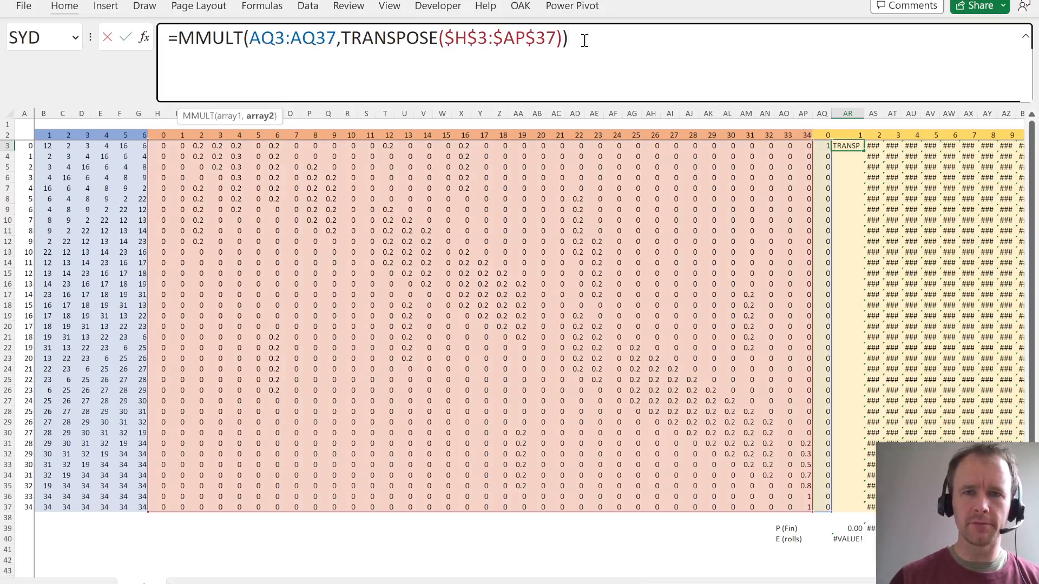
{"action": "left_click", "coordinate": [564, 39], "text": "shift"}
{"action": "key", "text": "ctrl+x"}
{"action": "key", "text": "BackSpace"}
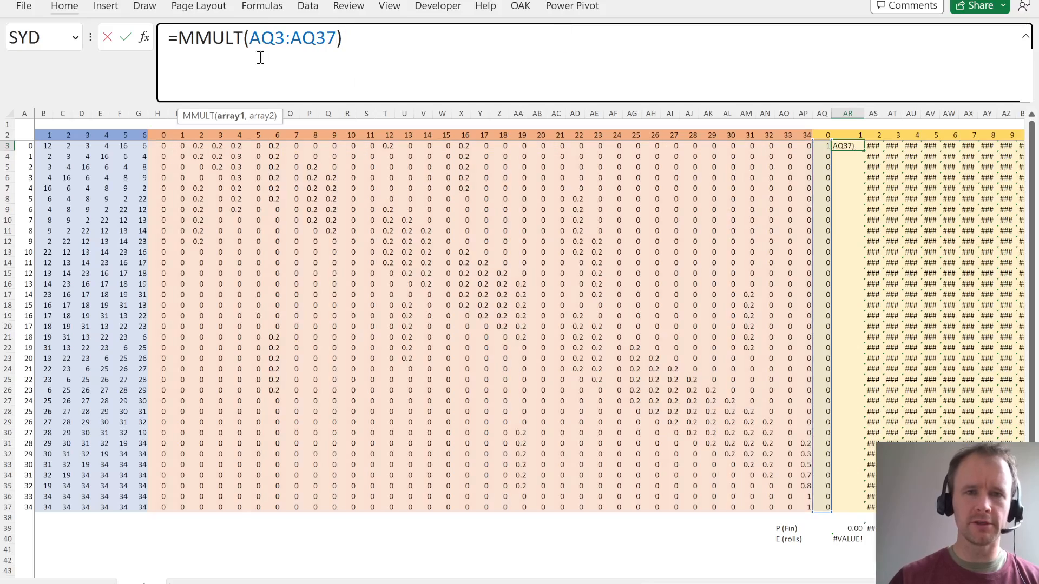
{"action": "left_click", "coordinate": [249, 38]}
{"action": "key", "text": "ctrl+v"}
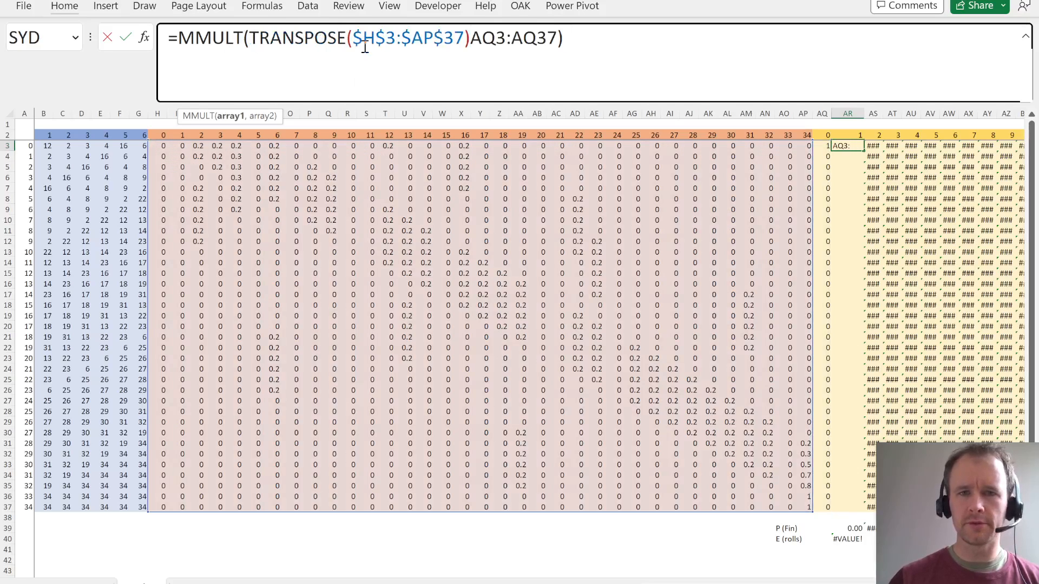
{"action": "type", "text": ","}
{"action": "key", "text": "Return"}
{"action": "key", "text": "Up"}
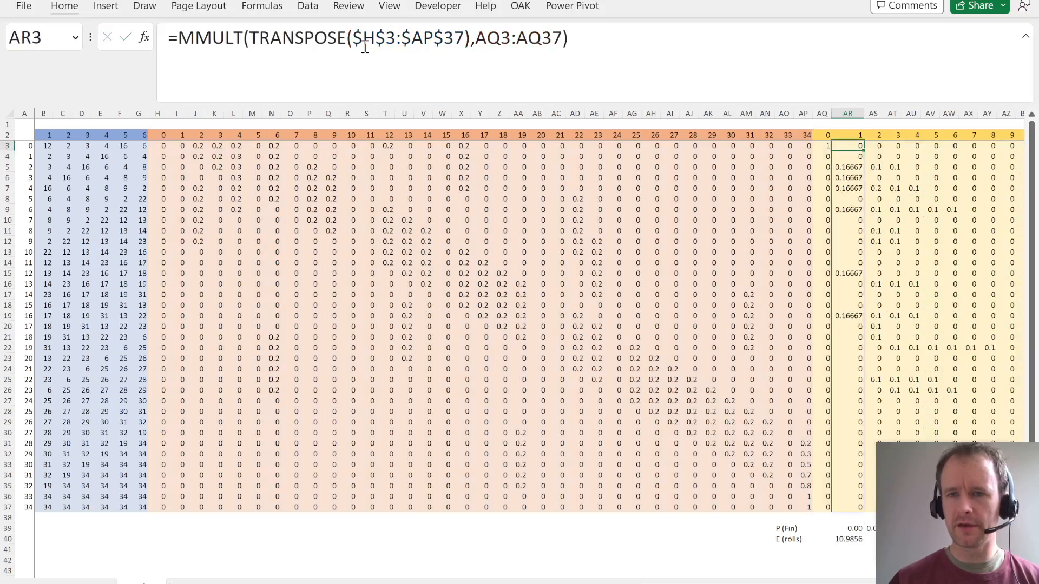
- Fill the MMULT formula from AR3 across to BA3, covering rolls 1 to 10 in AR3:BA37
{"action": "key", "text": "ctrl+shift+Down"}
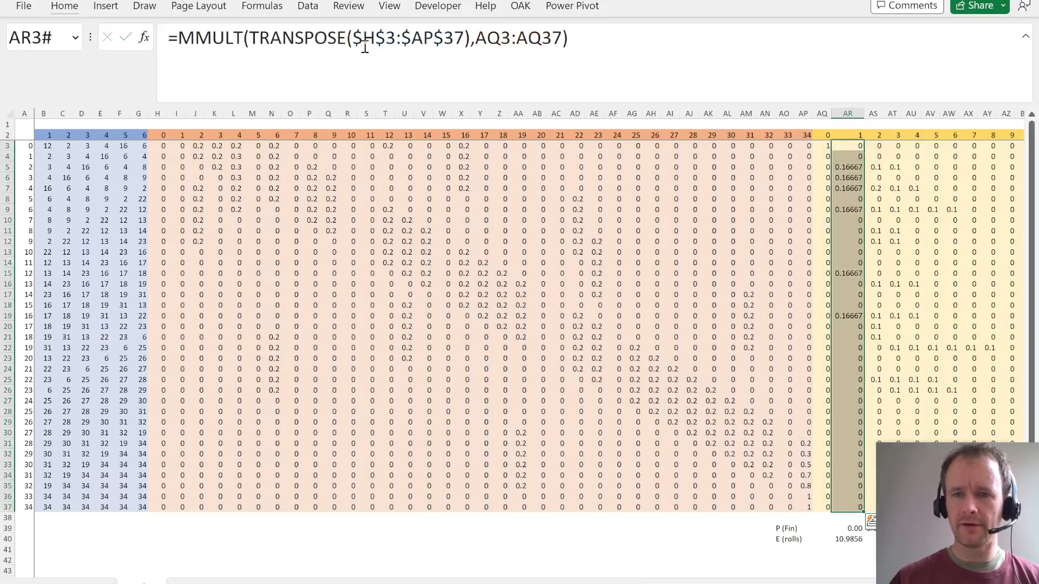
{"action": "key", "text": "ctrl+shift+Right"}
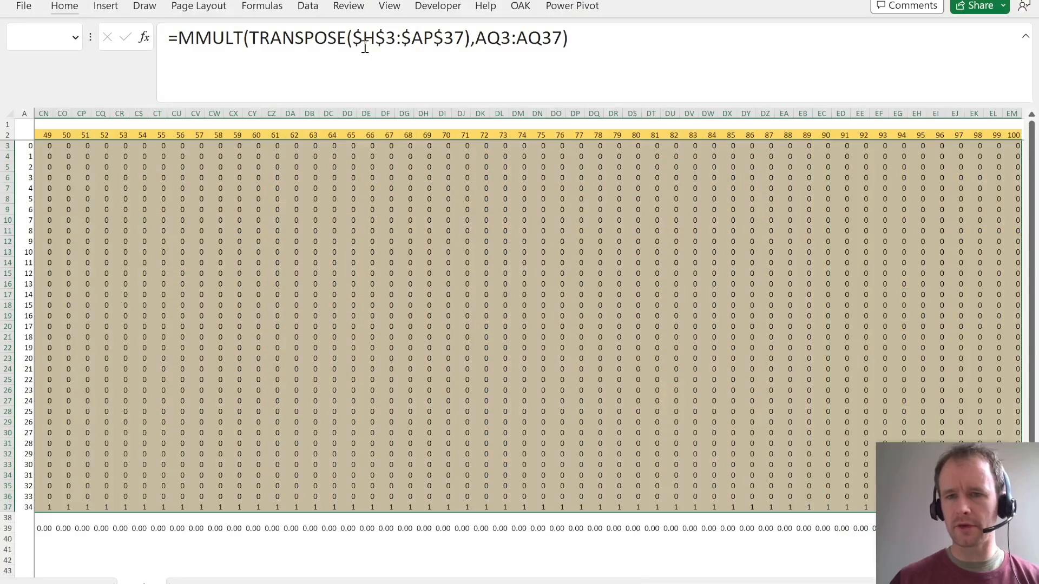
{"action": "key", "text": "Left"}
{"action": "key", "text": "Left"}
{"action": "key", "text": "Right"}
{"action": "key", "text": "Right"}
{"action": "key", "text": "ctrl+shift+Down"}
{"action": "key", "text": "shift+Right"}
{"action": "key", "text": "shift+Right"}
{"action": "key", "text": "shift+Right"}
{"action": "key", "text": "shift+Right"}
{"action": "key", "text": "shift+Right"}
{"action": "key", "text": "shift+Right"}
{"action": "key", "text": "shift+Right"}
{"action": "key", "text": "shift+Right"}
{"action": "key", "text": "shift+Right"}
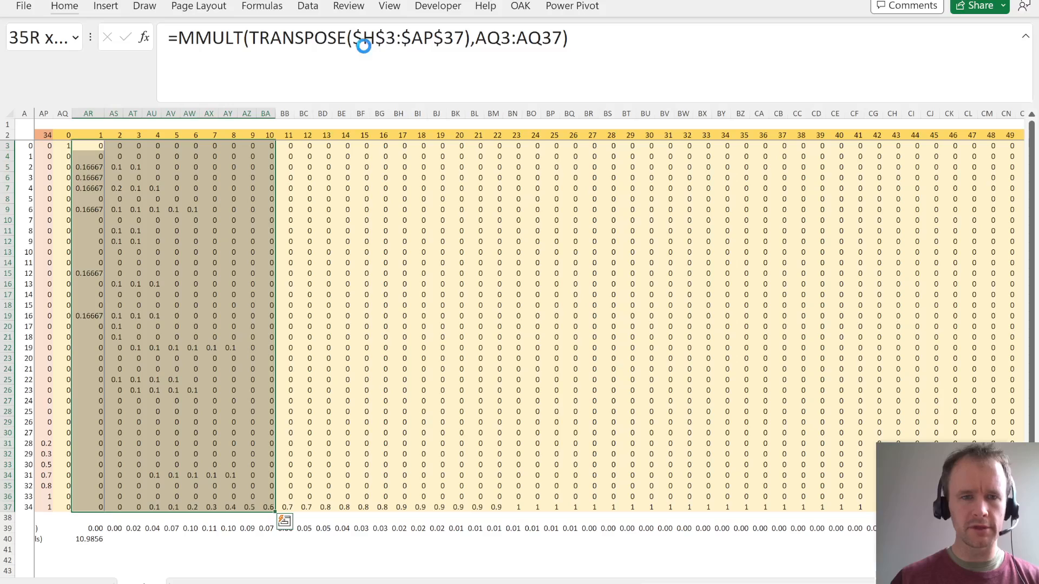
- Compare the formulas in BB3 and BA3, and go to the first finishing probability in AR39
{"action": "left_click", "coordinate": [286, 144]}
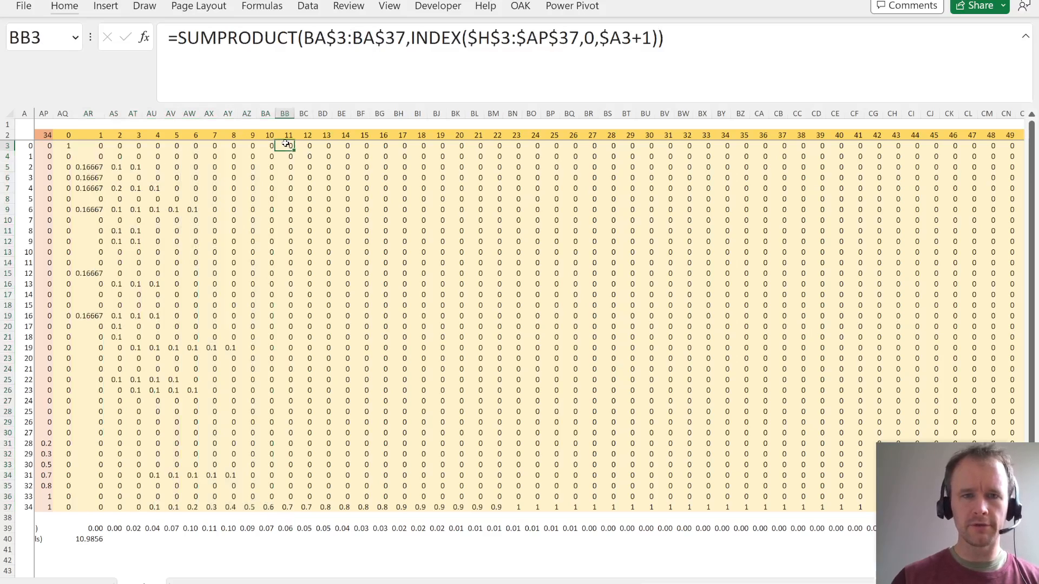
{"action": "key", "text": "Left"}
{"action": "key", "text": "Right"}
{"action": "key", "text": "Left"}
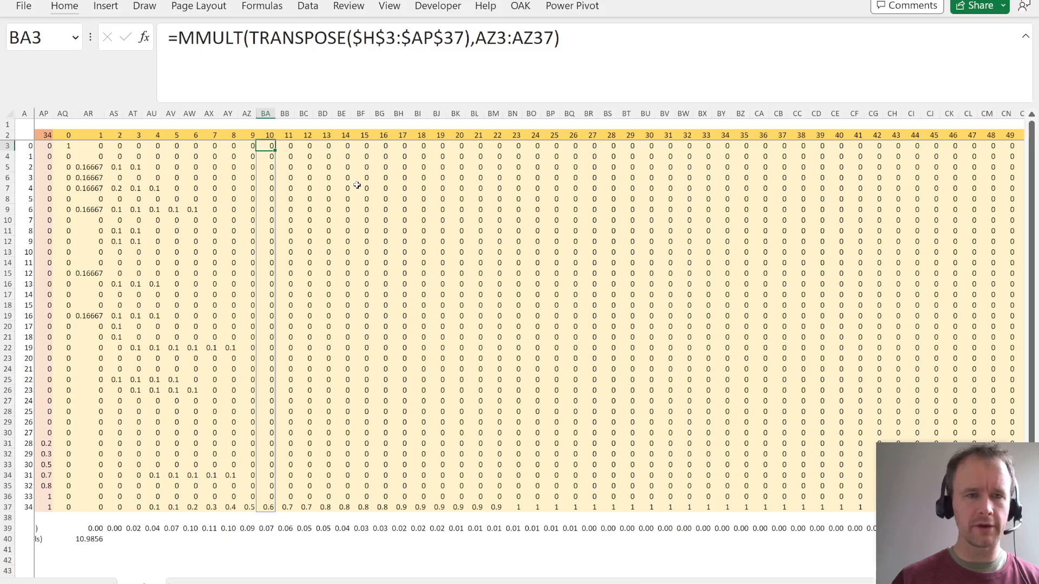
{"action": "key", "text": "Left"}
{"action": "key", "text": "Left"}
{"action": "key", "text": "Left"}
{"action": "key", "text": "Left"}
{"action": "key", "text": "Left"}
{"action": "key", "text": "Left"}
{"action": "key", "text": "Left"}
{"action": "key", "text": "Left"}
{"action": "key", "text": "Left"}
{"action": "key", "text": "Left"}
{"action": "key", "text": "Right"}
{"action": "key", "text": "Down"}
{"action": "key", "text": "Down"}
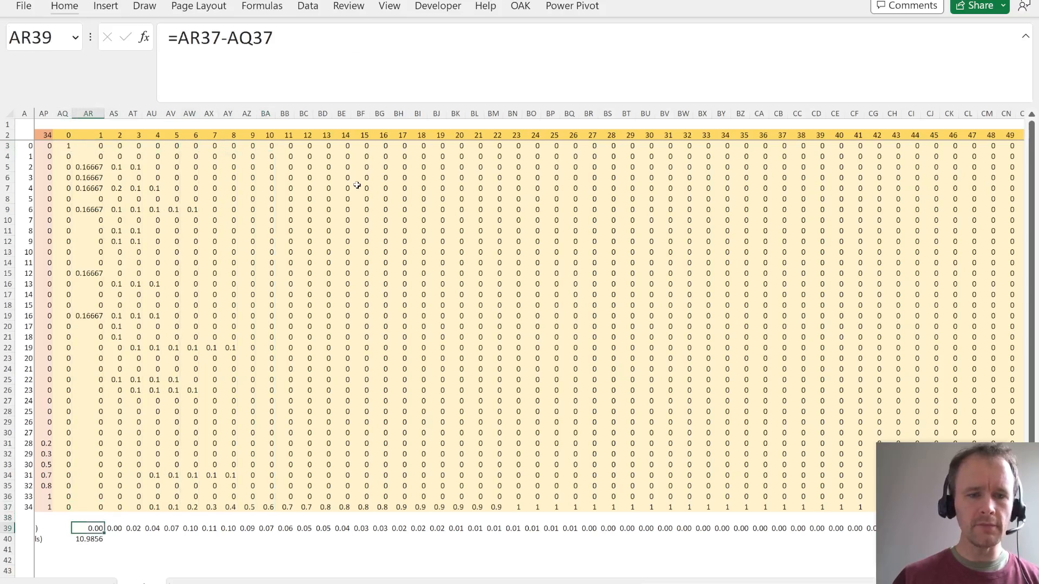
- Review the E (rolls) row and the finishing probability formula in AR39
{"action": "key", "text": "Down"}
{"action": "key", "text": "Left"}
{"action": "key", "text": "Left"}
{"action": "key", "text": "Left"}
{"action": "key", "text": "Left"}
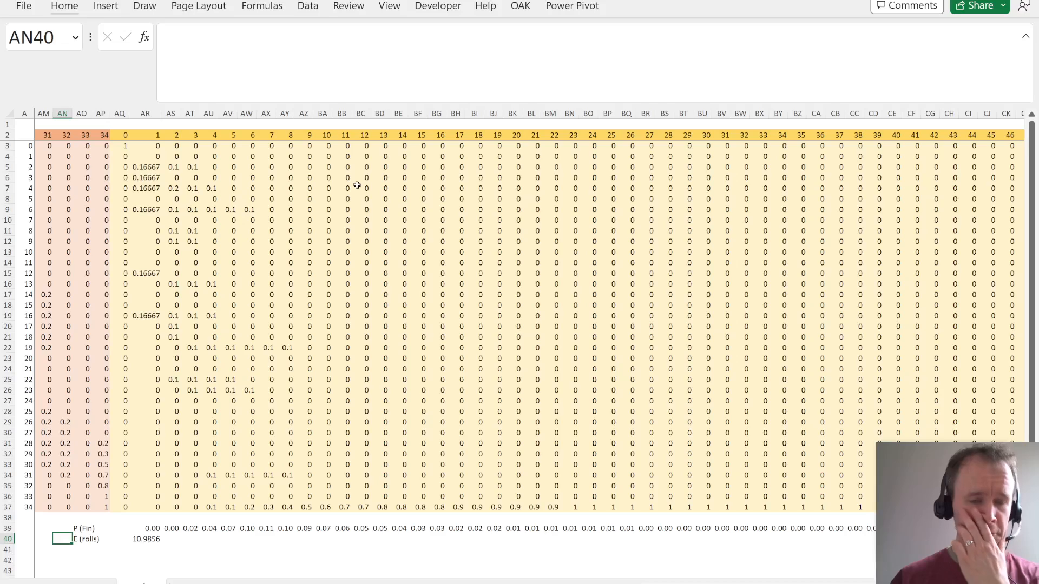
{"action": "key", "text": "Right"}
{"action": "key", "text": "Right"}
{"action": "key", "text": "Right"}
{"action": "key", "text": "Up"}
{"action": "key", "text": "Right"}
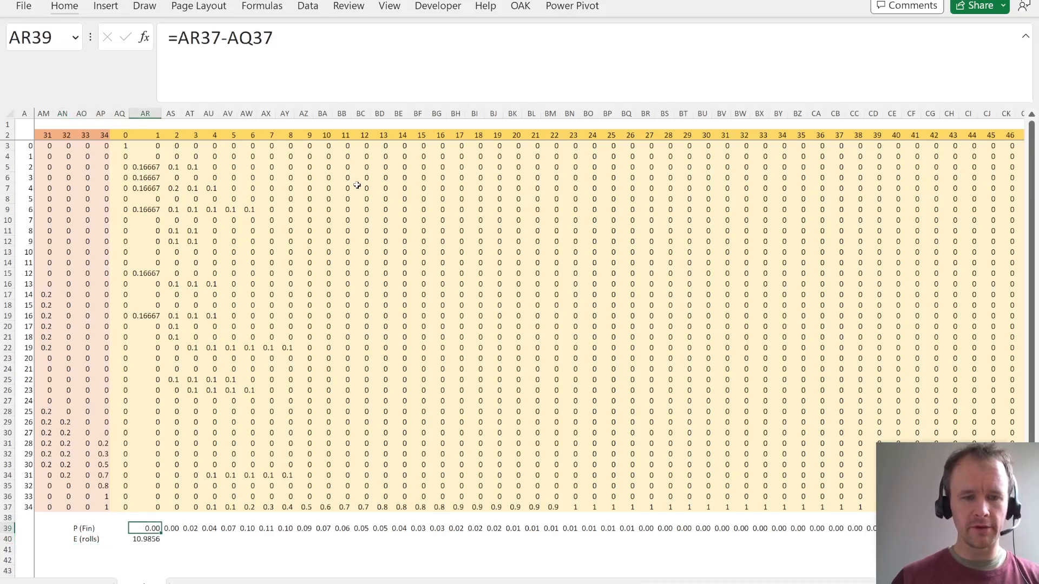
- Examine the square 34 probabilities in row 37 and the P (Fin) row across all rolls up to 100
{"action": "key", "text": "Up"}
{"action": "key", "text": "Up"}
{"action": "key", "text": "ctrl+shift+Right"}
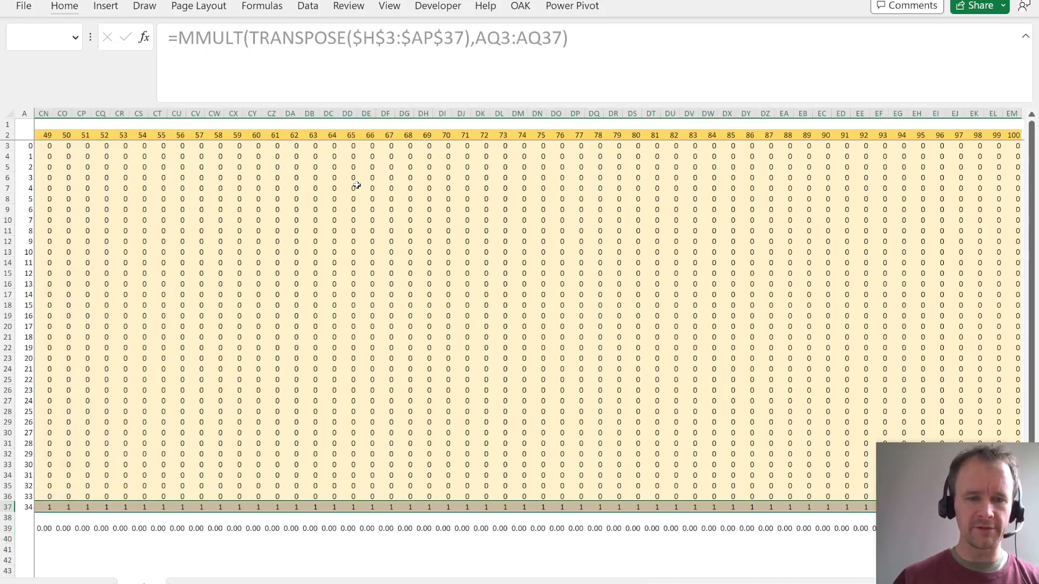
{"action": "key", "text": "Down"}
{"action": "key", "text": "Down"}
{"action": "key", "text": "ctrl+shift+Right"}
{"action": "key", "text": "Left"}
{"action": "key", "text": "Left"}
{"action": "key", "text": "Left"}
{"action": "key", "text": "Down"}
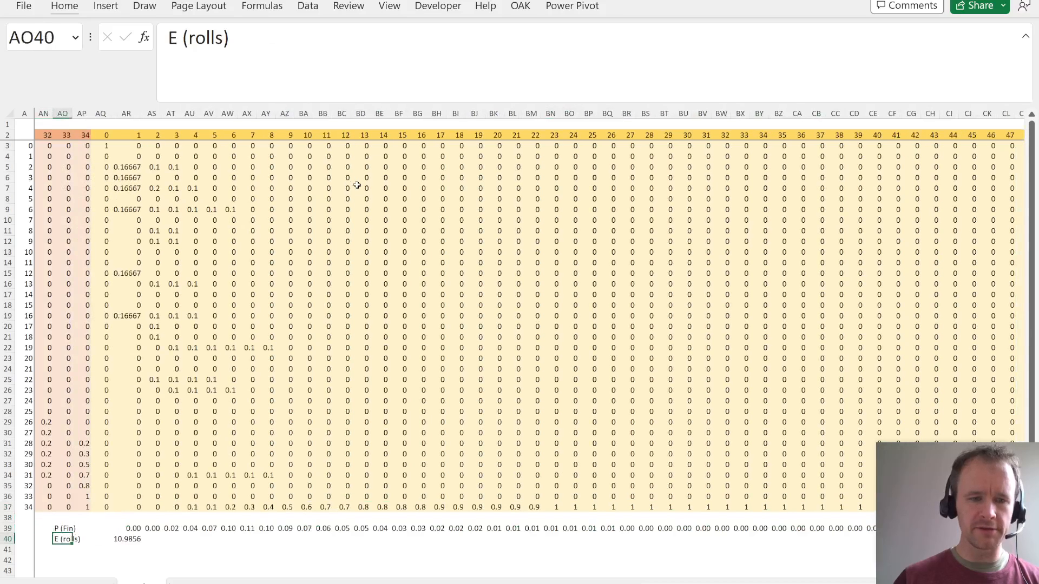
{"action": "key", "text": "Down"}
{"action": "key", "text": "Down"}
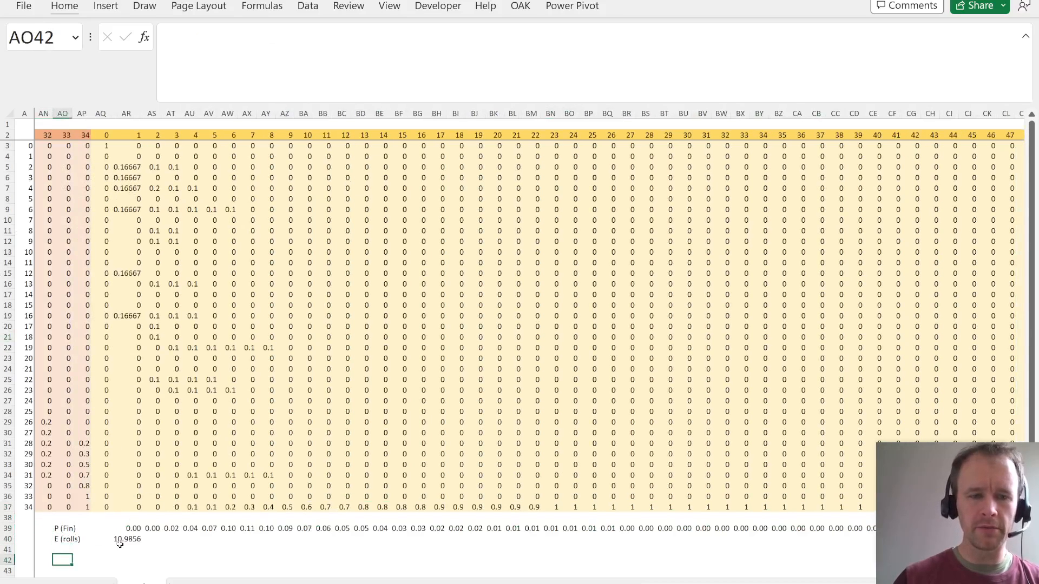
- Check the finishing probability formulas in AR39 and BA39 and the starting position values in AQ3:AQ37
{"action": "left_click", "coordinate": [129, 528]}
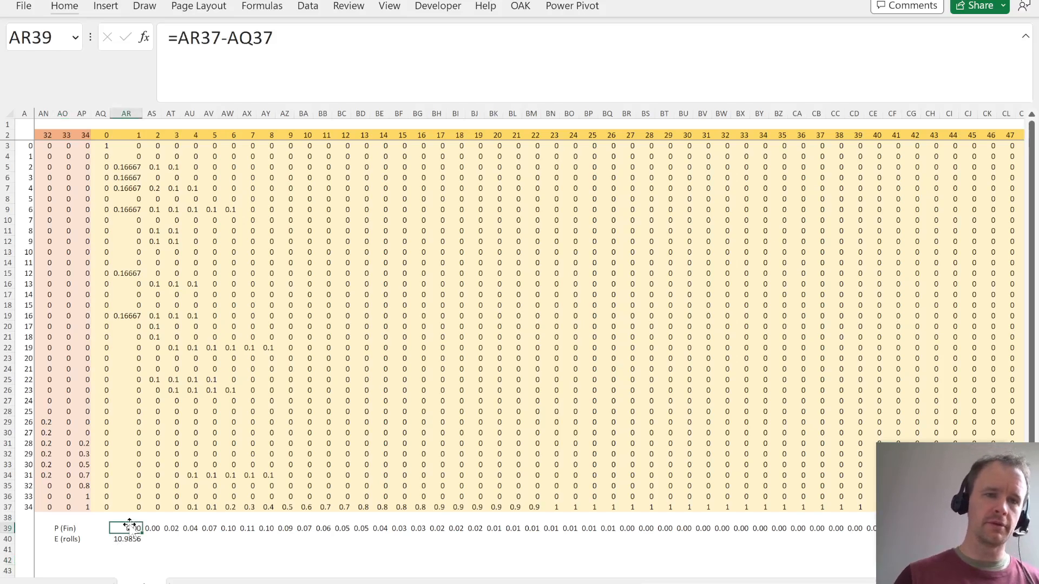
{"action": "left_click", "coordinate": [308, 530]}
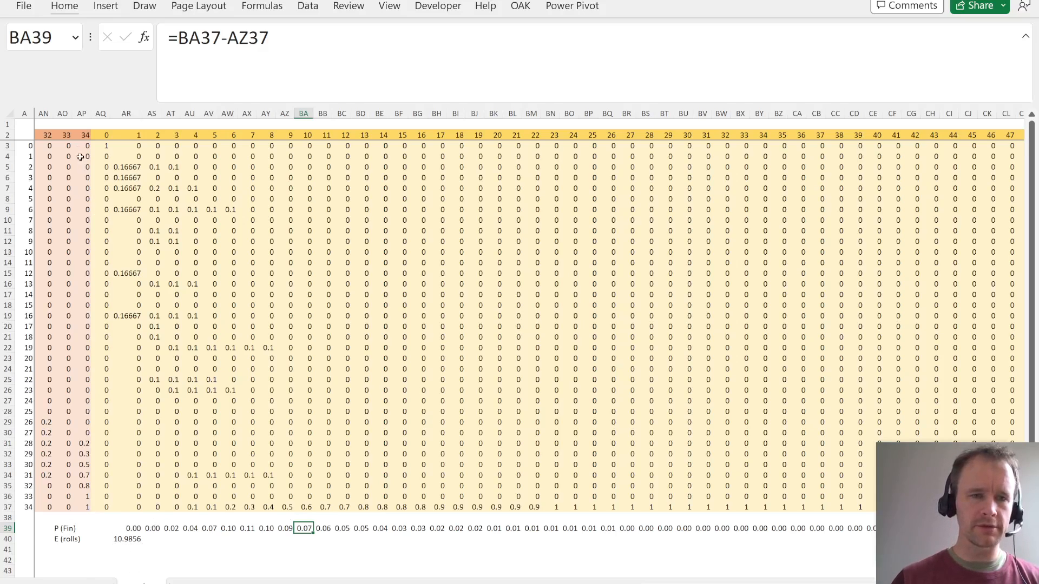
{"action": "left_click", "coordinate": [101, 147]}
{"action": "key", "text": "ctrl+shift+Down"}
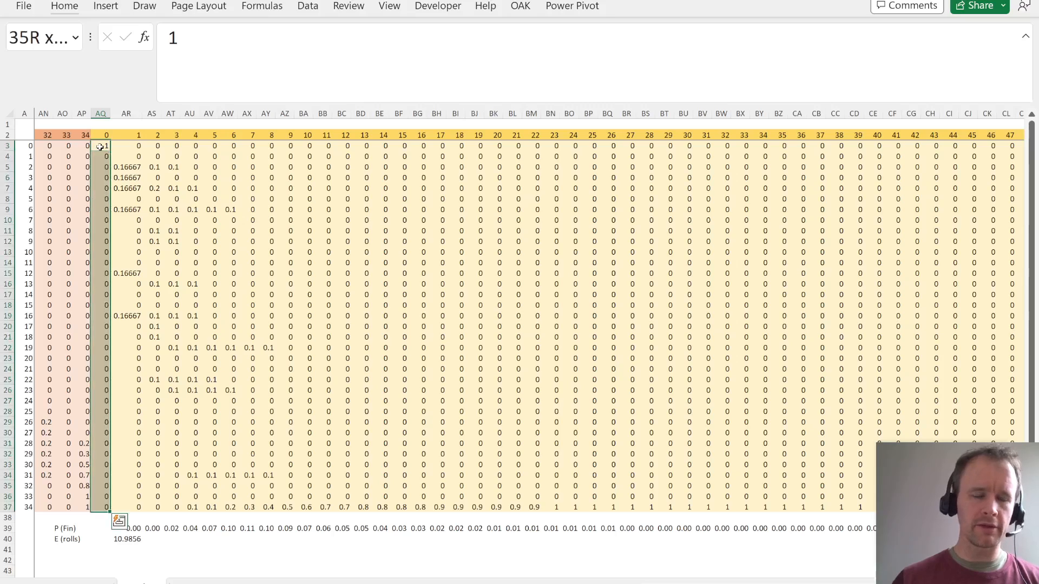
{"action": "key", "text": "Down"}
{"action": "key", "text": "Down"}
{"action": "key", "text": "Down"}
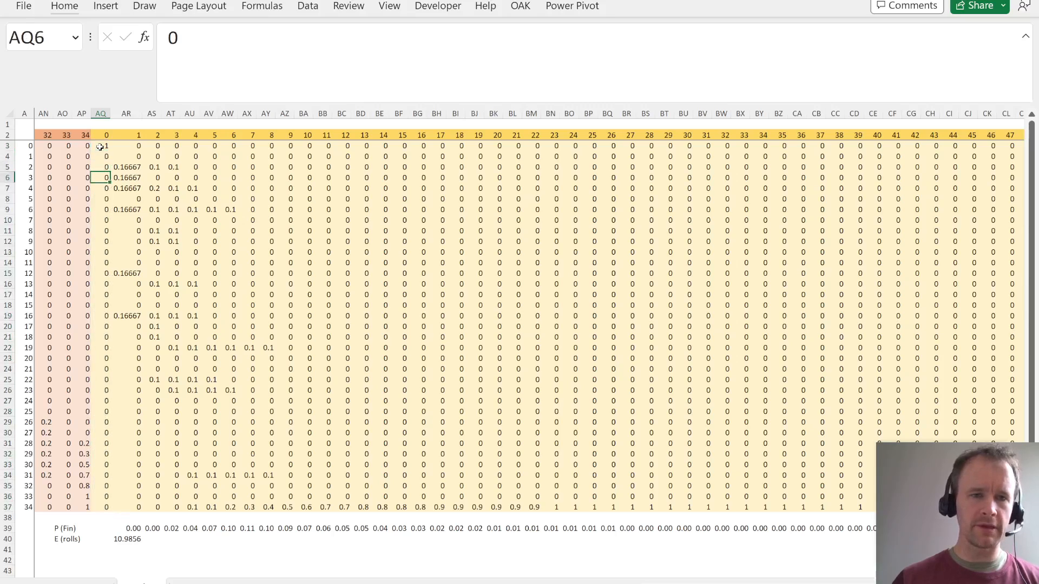
- Examine the roll 0 position probabilities down column AQ as far as square 34 in AQ37
{"action": "key", "text": "Down"}
{"action": "key", "text": "Down"}
{"action": "key", "text": "Down"}
{"action": "key", "text": "Down"}
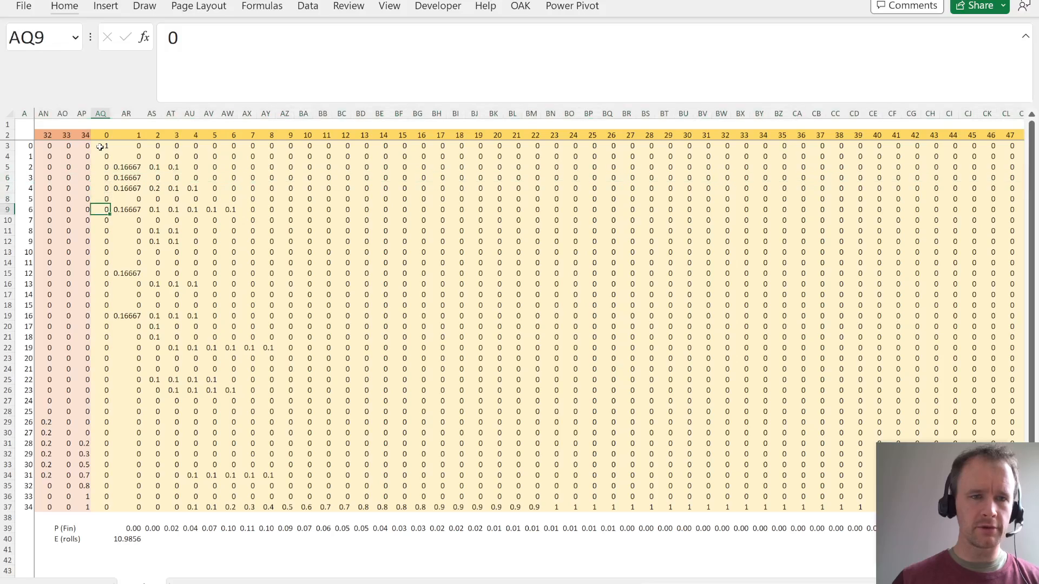
{"action": "key", "text": "Down"}
{"action": "key", "text": "Down"}
{"action": "key", "text": "Down"}
{"action": "key", "text": "Down"}
{"action": "key", "text": "ctrl+Down"}
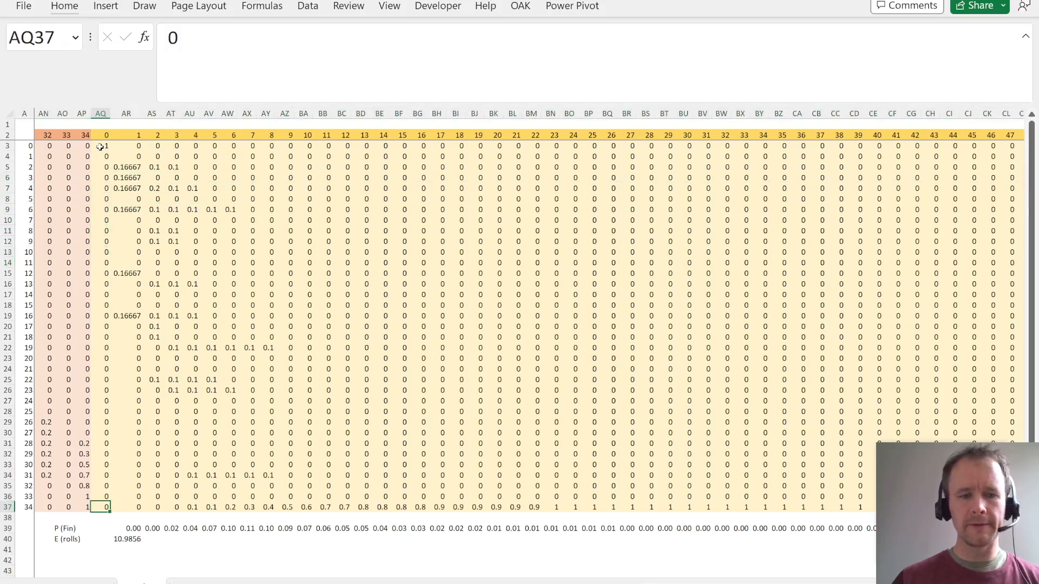
{"action": "key", "text": "Down"}
{"action": "key", "text": "Down"}
{"action": "key", "text": "Down"}
{"action": "key", "text": "Up"}
{"action": "key", "text": "Up"}
{"action": "key", "text": "Left"}
{"action": "key", "text": "Left"}
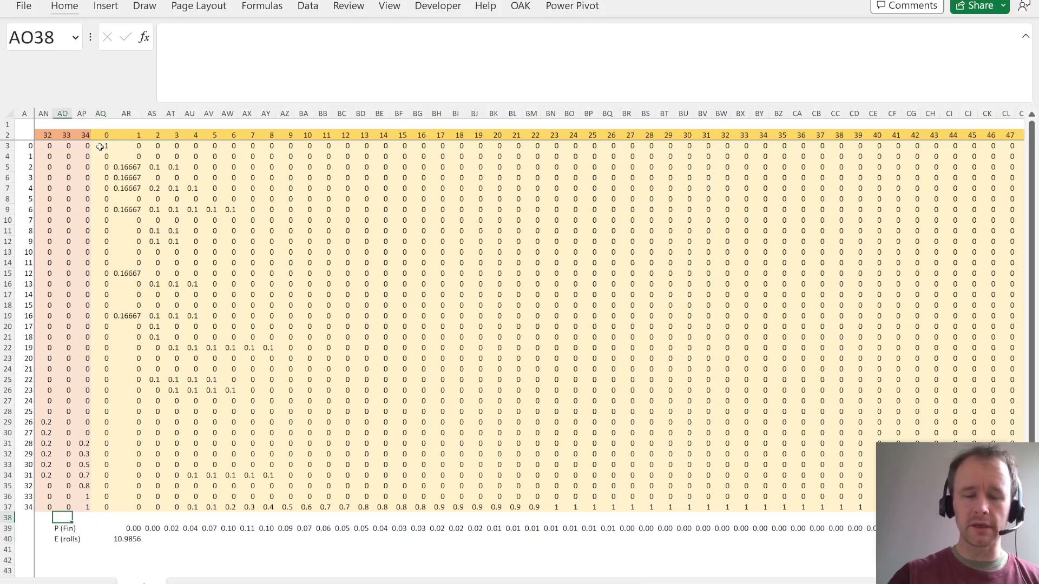
- Return to the start of the sheet and review the spilled list of squares in A3:A37 and its SEQUENCE formula
{"action": "key", "text": "ctrl+Home"}
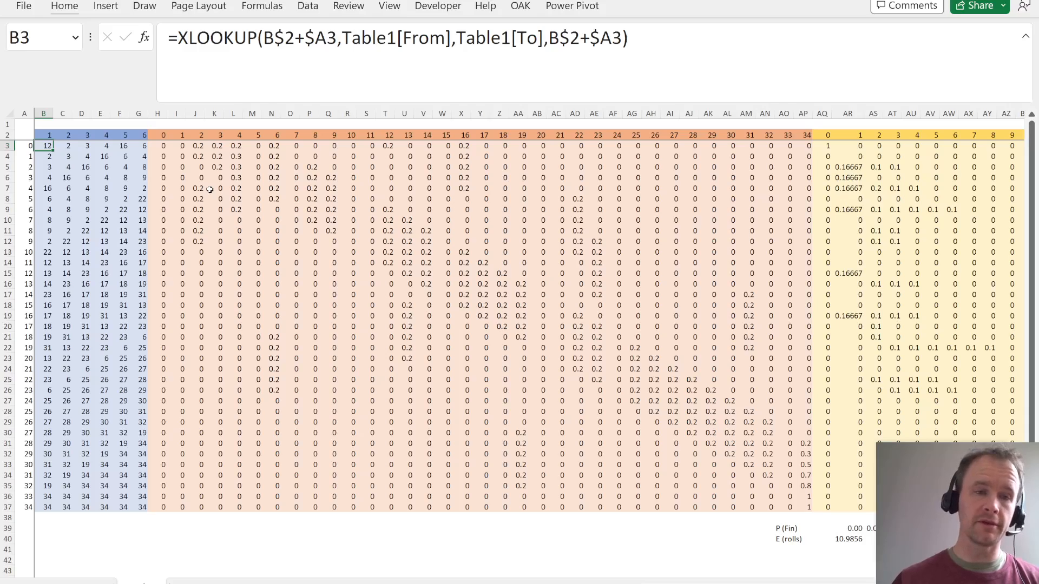
{"action": "key", "text": "Left"}
{"action": "key", "text": "ctrl+shift+Down"}
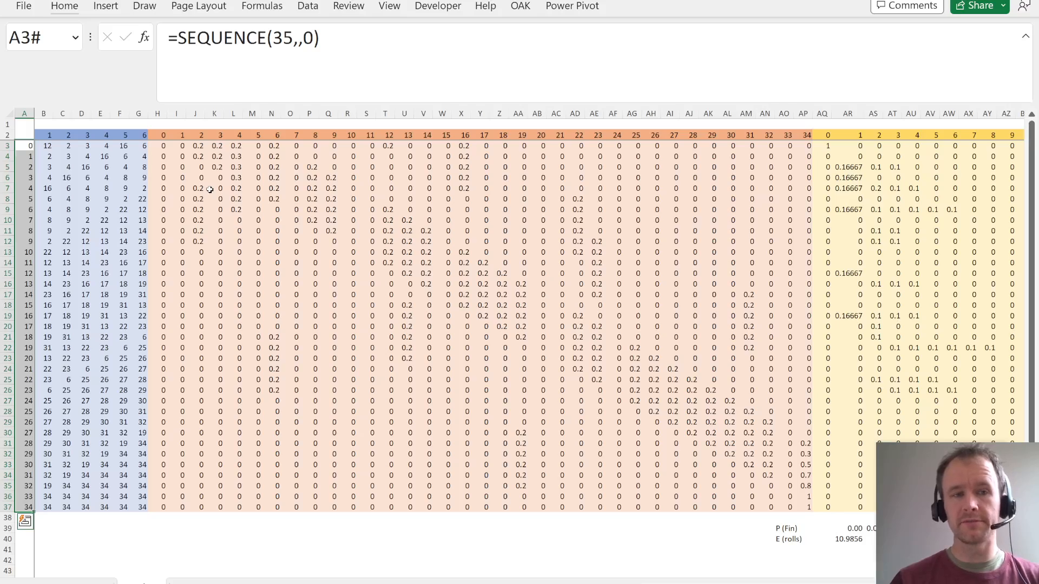
{"action": "left_click", "coordinate": [22, 220]}
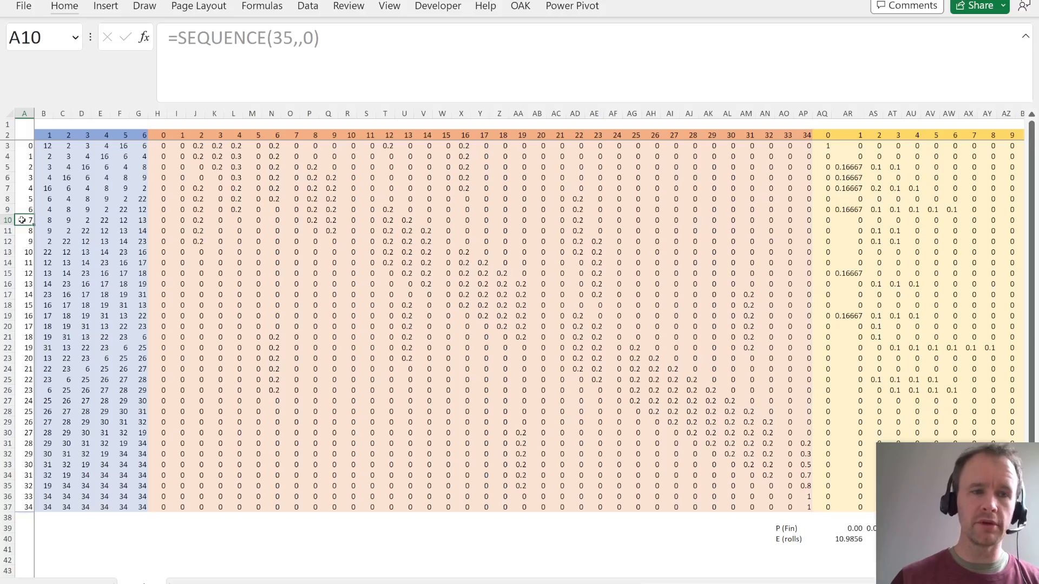
{"action": "key", "text": "ctrl+Up"}
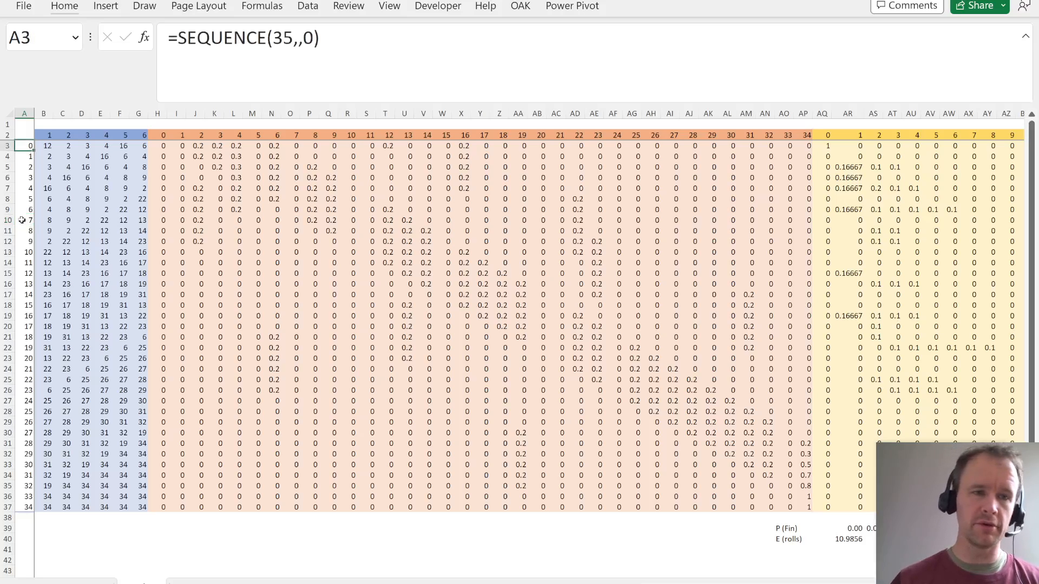
{"action": "key", "text": "ctrl+shift+Down"}
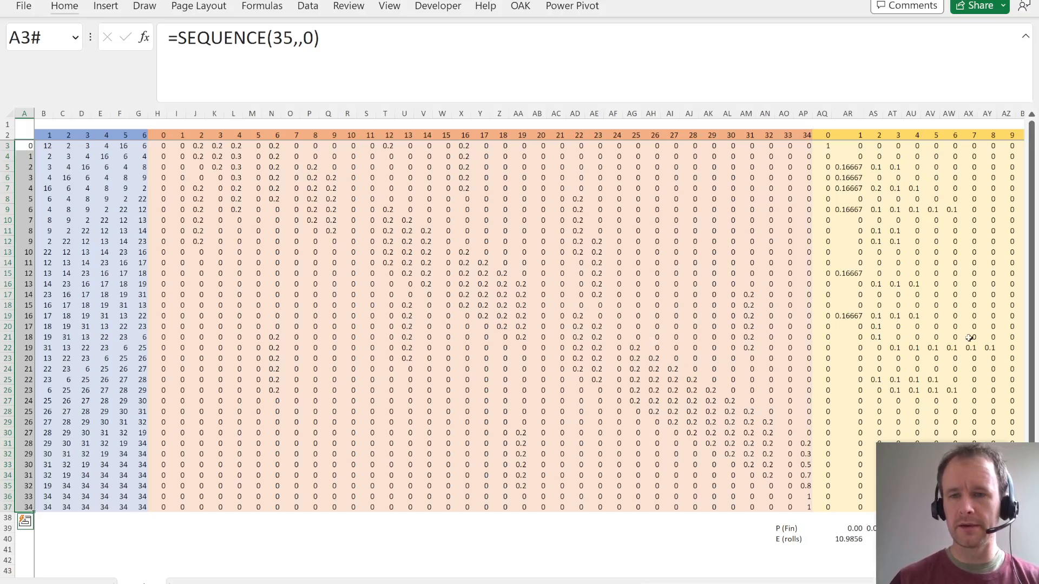
- Review the expected rolls formula in AR40 and the P (Fin) row starting at AR39, including their labels
{"action": "left_click", "coordinate": [858, 362]}
{"action": "key", "text": "ctrl+Down"}
{"action": "key", "text": "ctrl+Down"}
{"action": "key", "text": "Down"}
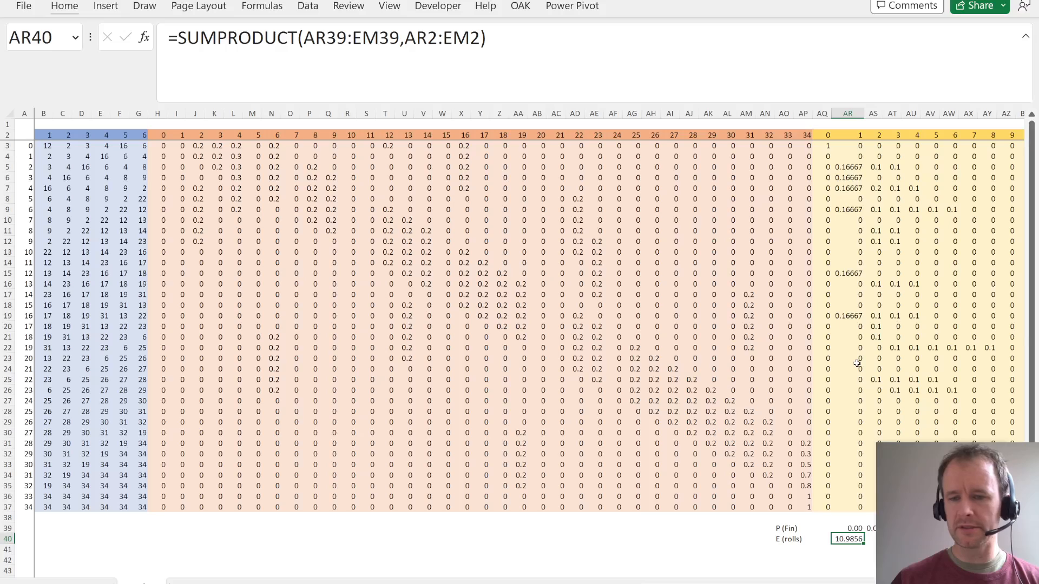
{"action": "key", "text": "Up"}
{"action": "key", "text": "ctrl+shift+Right"}
{"action": "key", "text": "Down"}
{"action": "key", "text": "Left"}
{"action": "key", "text": "Left"}
{"action": "key", "text": "Left"}
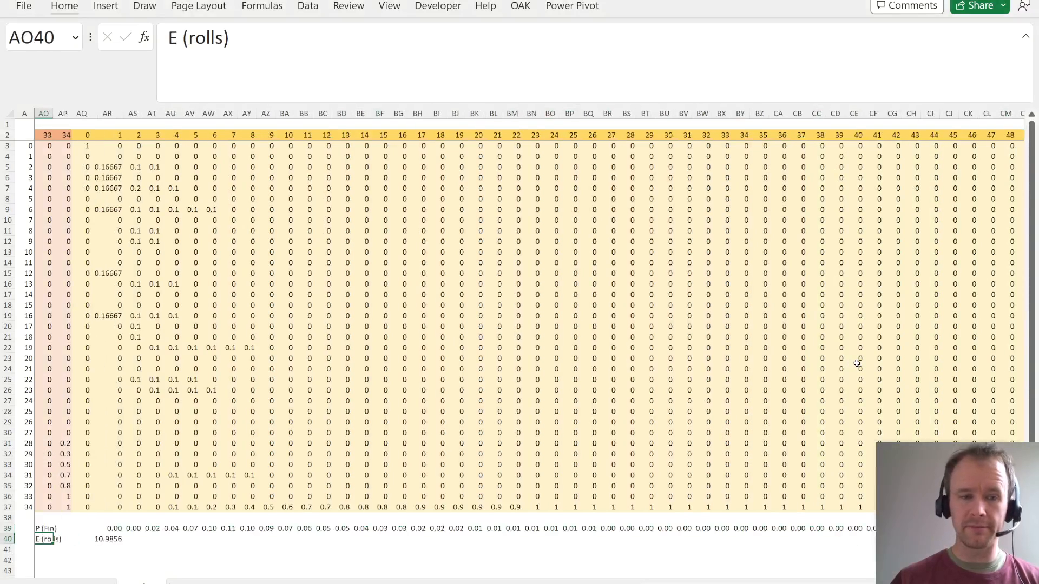
{"action": "key", "text": "Left"}
{"action": "key", "text": "Up"}
{"action": "key", "text": "Right"}
{"action": "key", "text": "Left"}
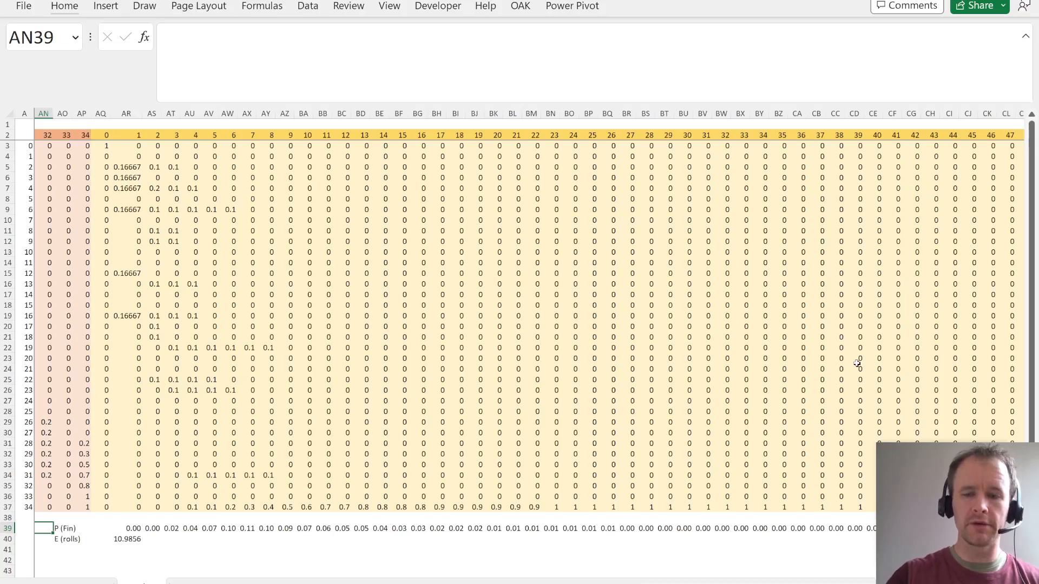
- Go back to the previous worksheet with the snakes and ladders table and select its first From value in A5
{"action": "key", "text": "ctrl+Home"}
{"action": "key", "text": "ctrl+Page_Up"}
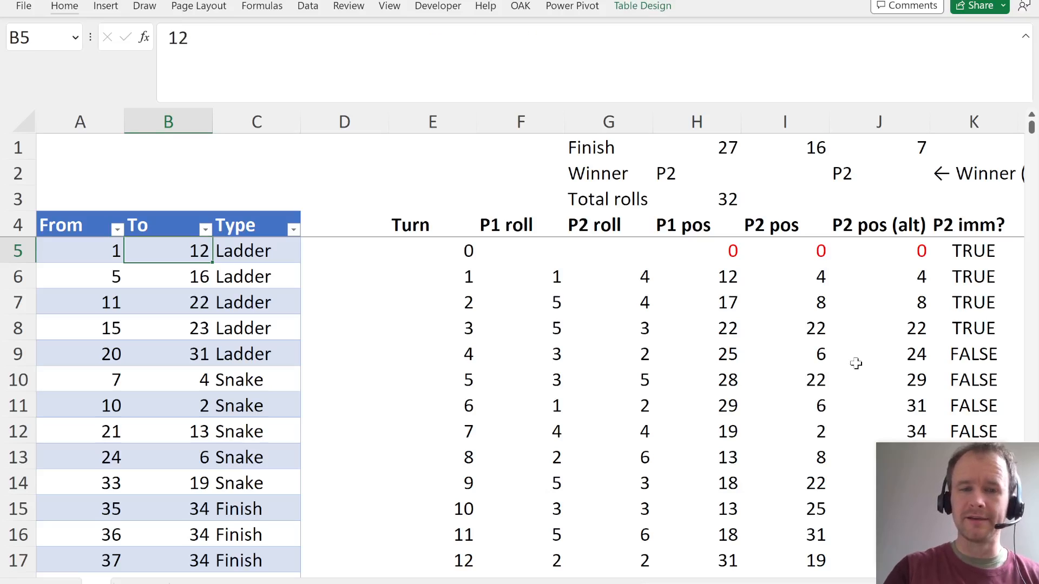
{"action": "key", "text": "Left"}
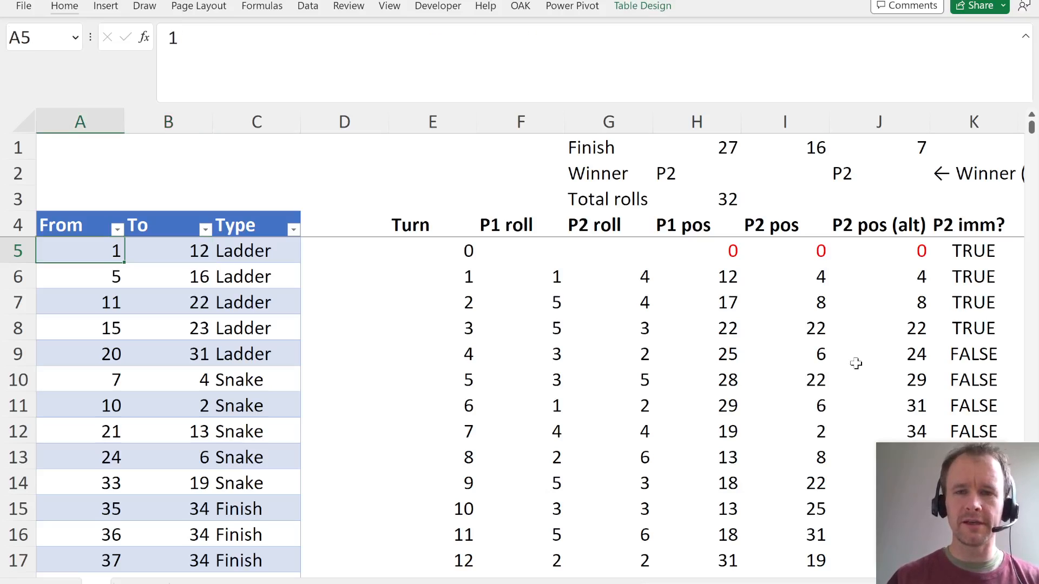